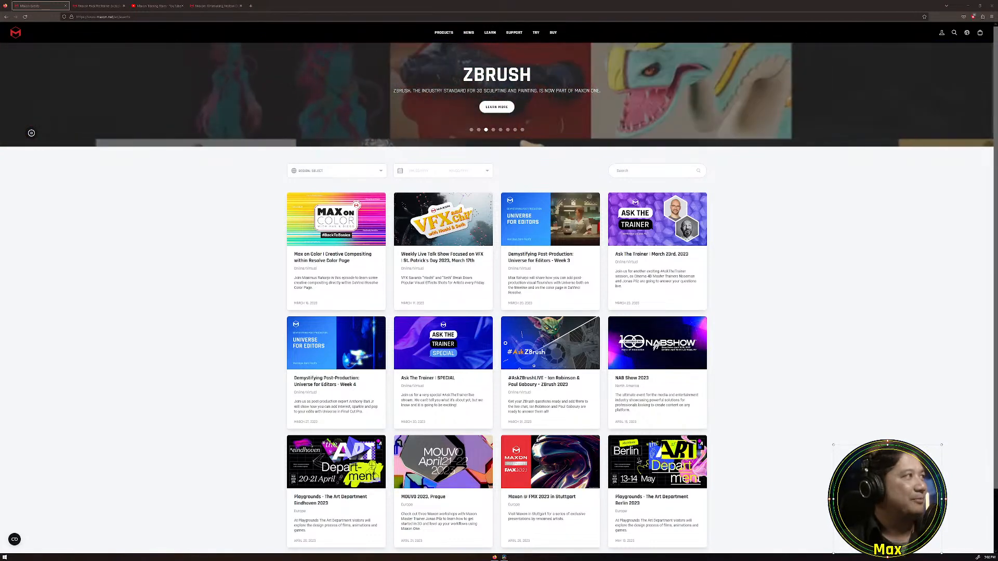
View the Maxon #AskTheTrainer Exclusive Wear page, and open the Max On Color playlist of the Maxon Training Team's YouTube channel.
click(112, 5)
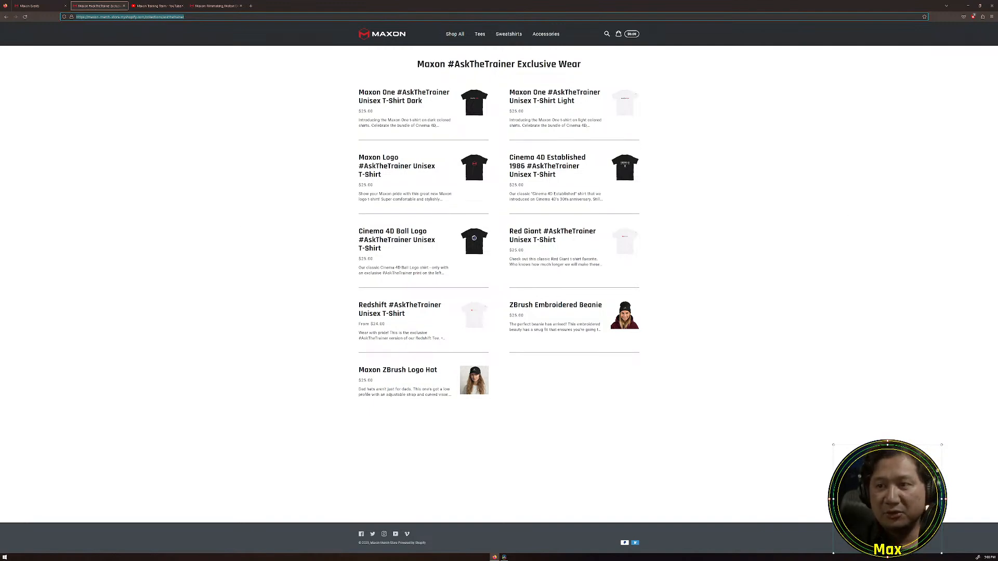
key(alt+Tab)
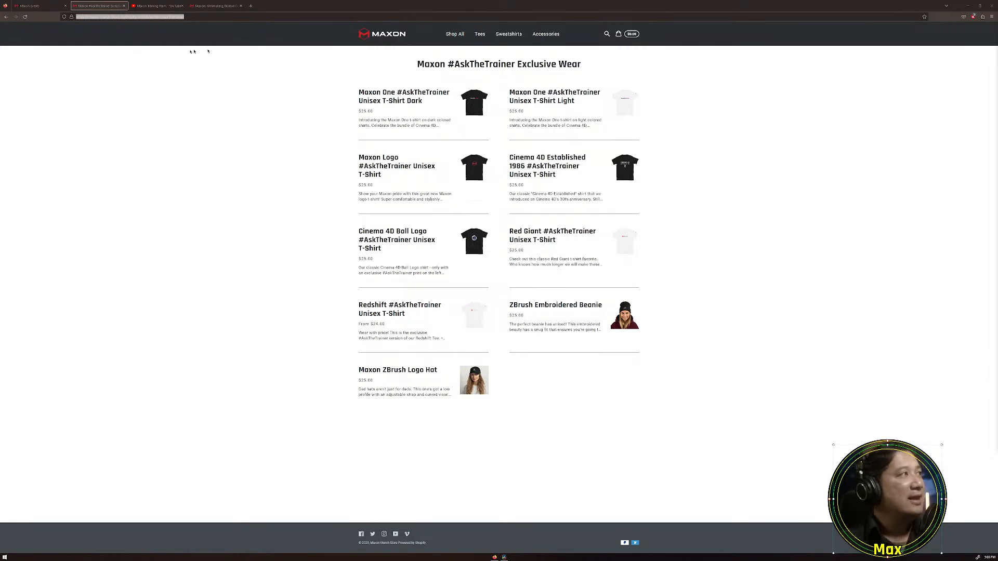
click(159, 5)
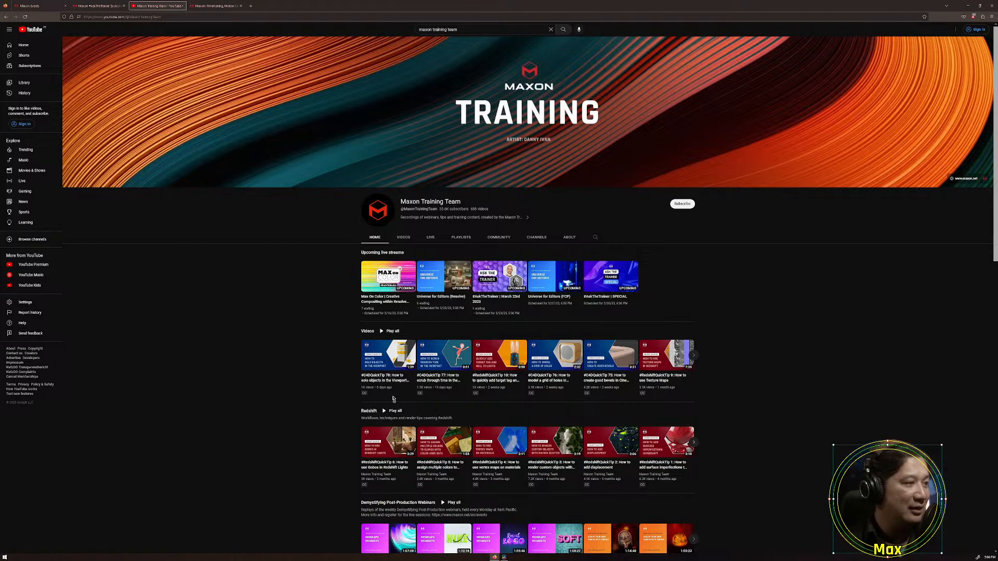
click(461, 239)
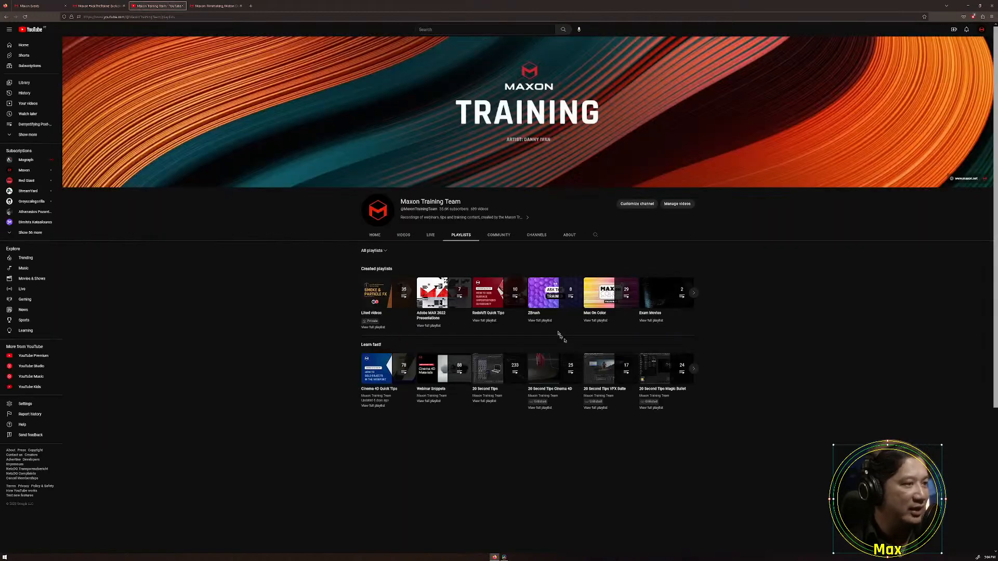
click(597, 323)
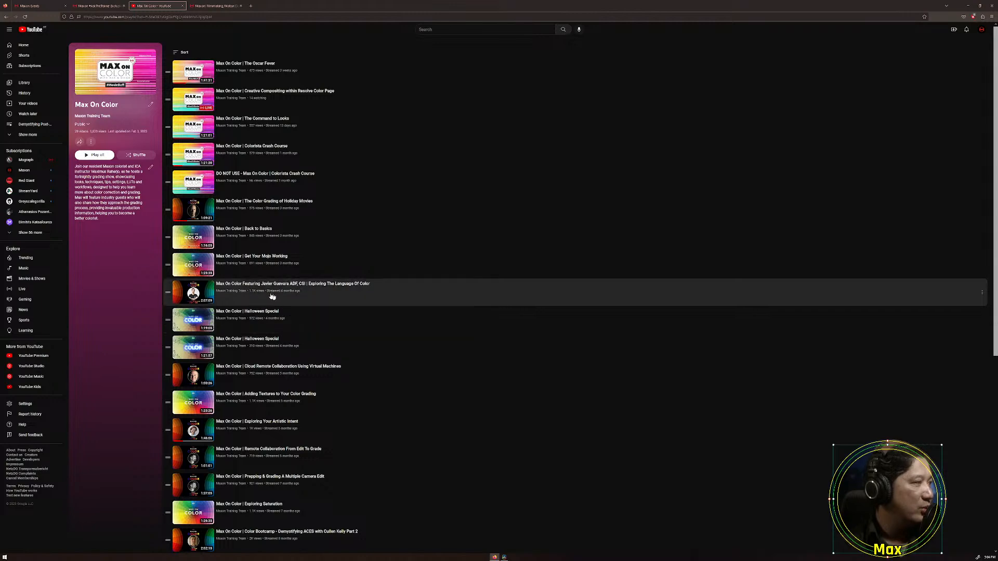
Examine the full description and chapter list of the Exploring The Language Of Color episode, and return to the channel's playlists without the mini player.
click(336, 290)
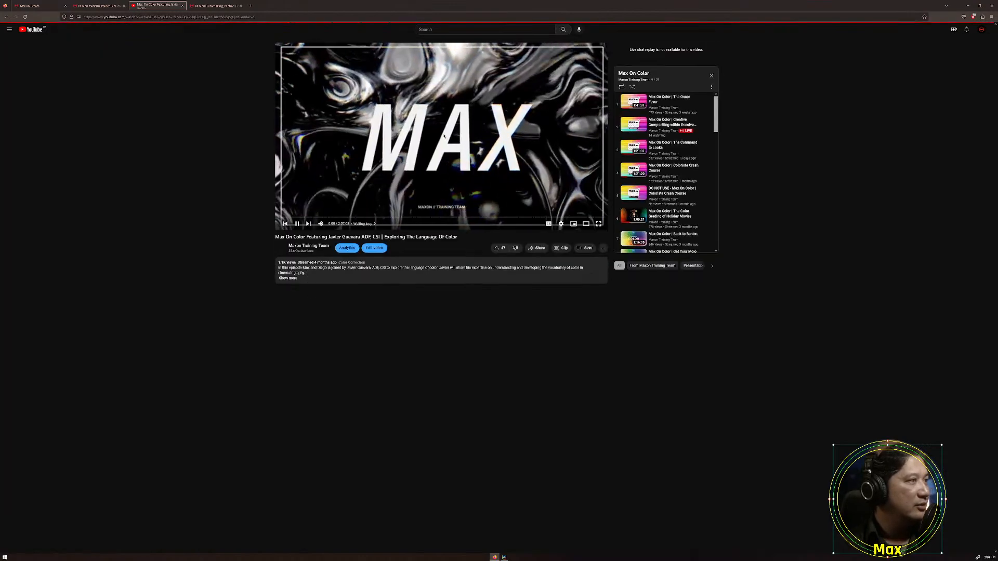
click(288, 279)
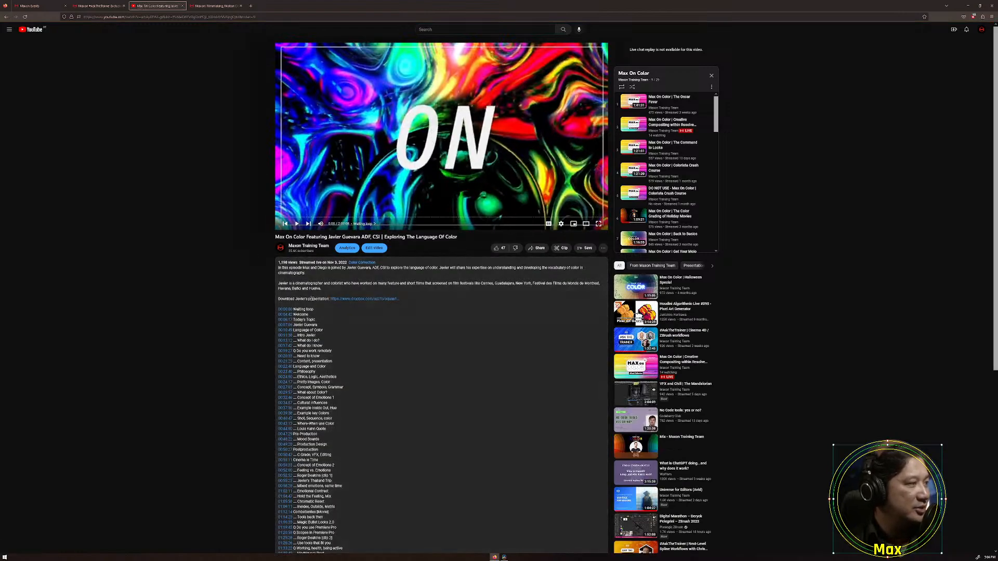
scroll(311, 294, down, 3)
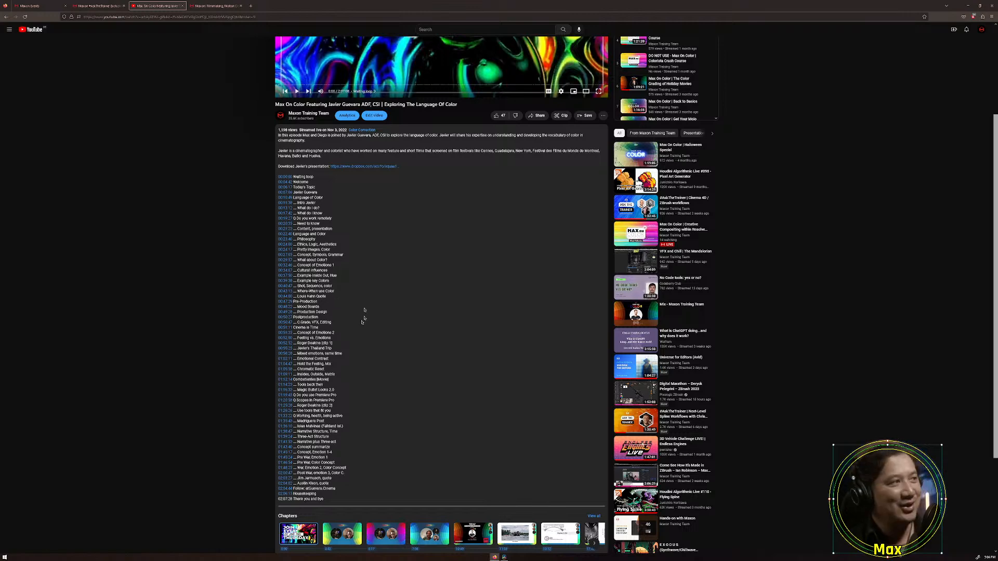
scroll(142, 155, up, 3)
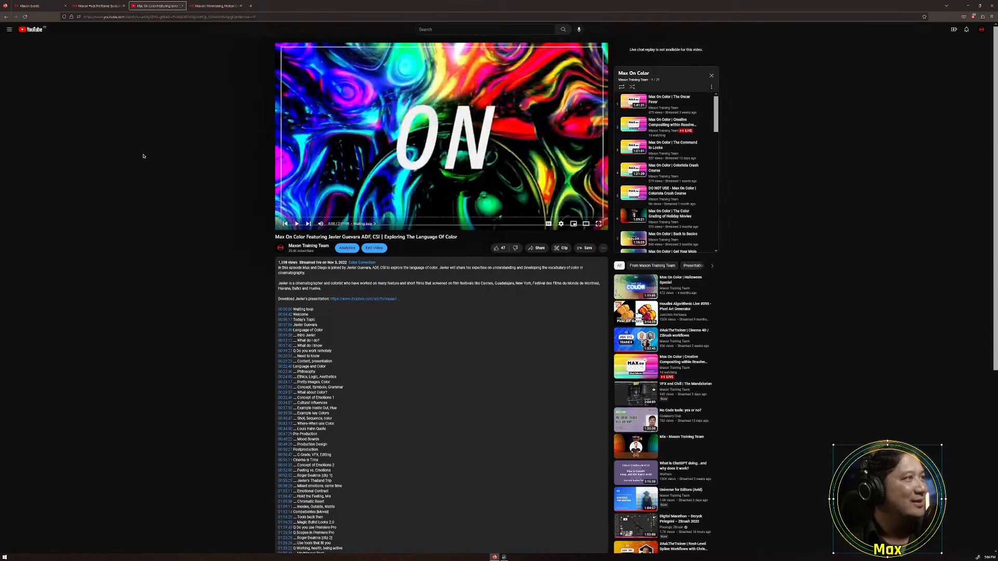
click(6, 17)
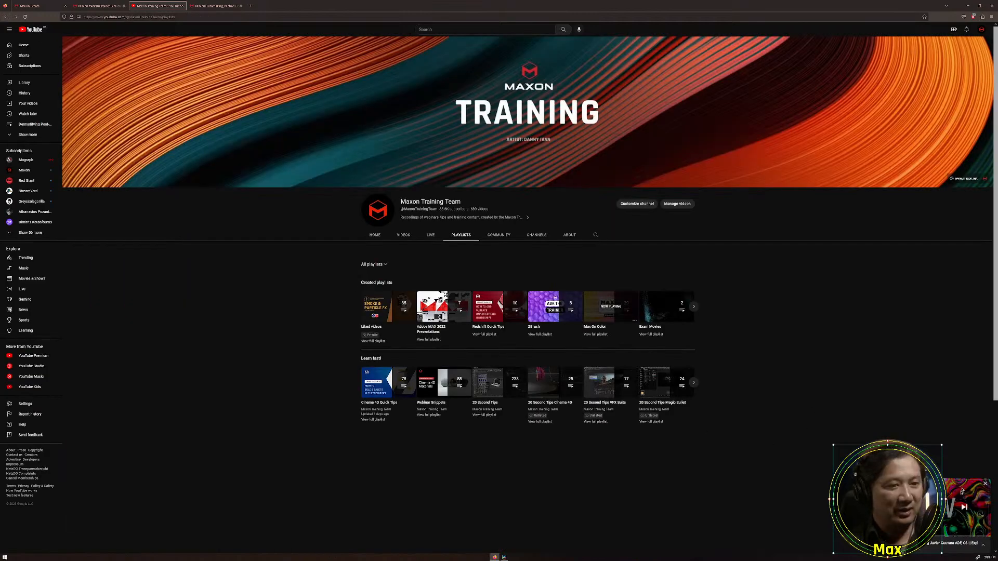
click(987, 485)
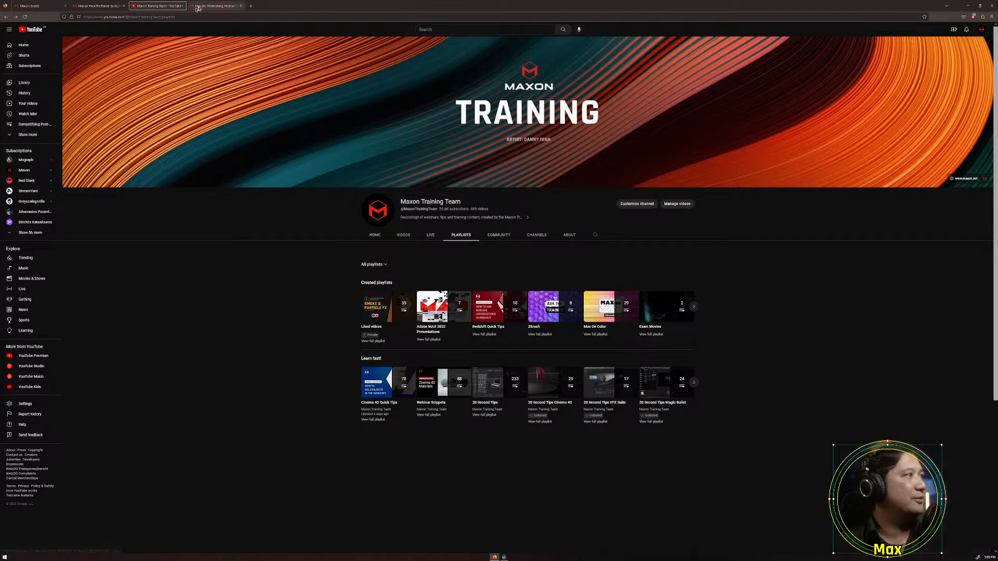
Switch from the Maxon events page to DaVinci Resolve and compare the composited shot with its grade bypassed.
click(19, 7)
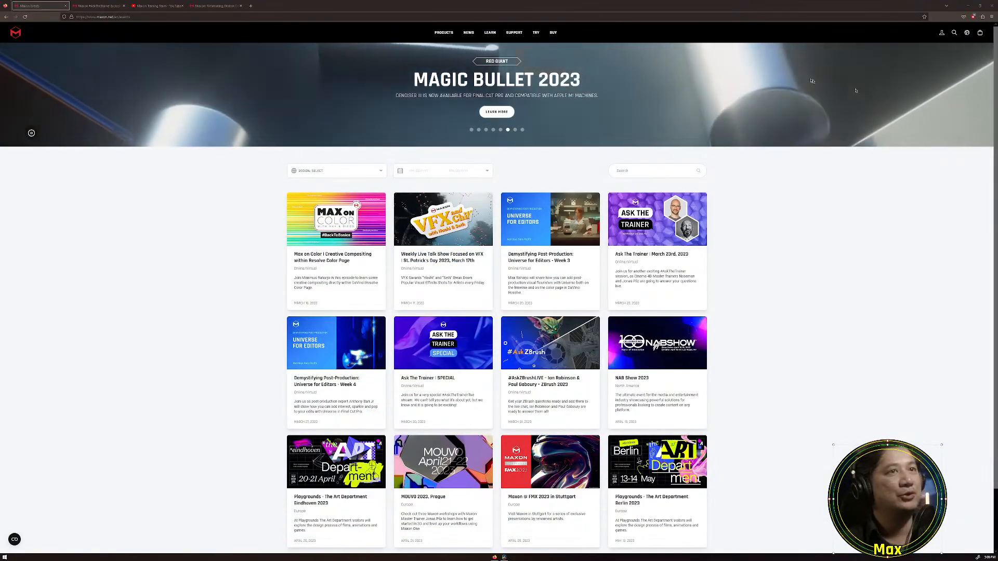
click(967, 5)
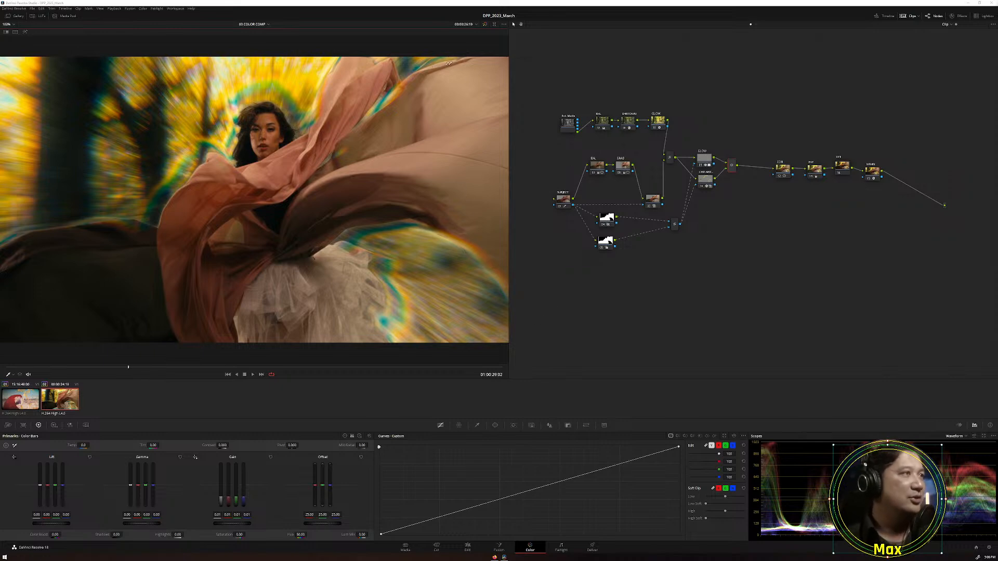
click(485, 25)
click(486, 25)
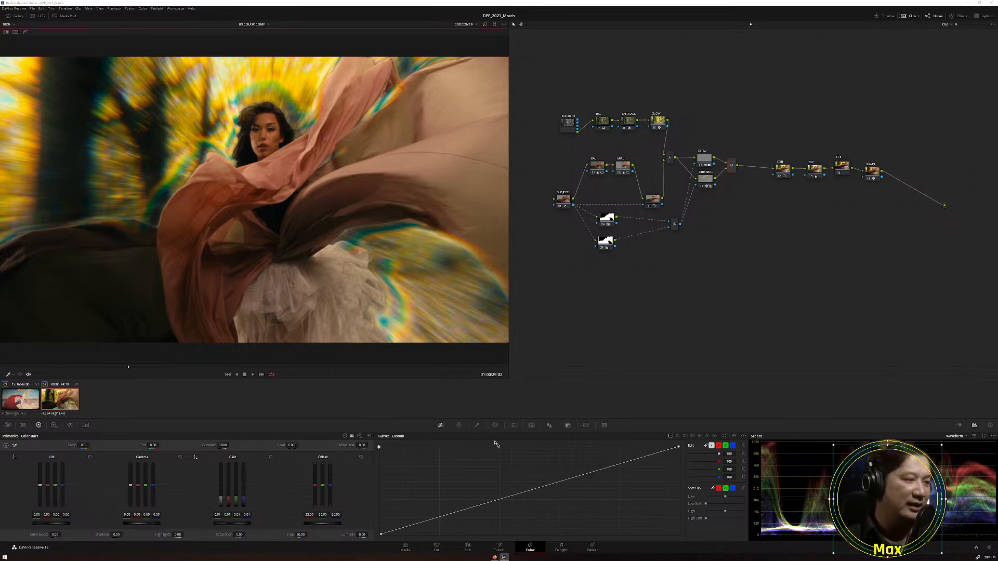
click(473, 549)
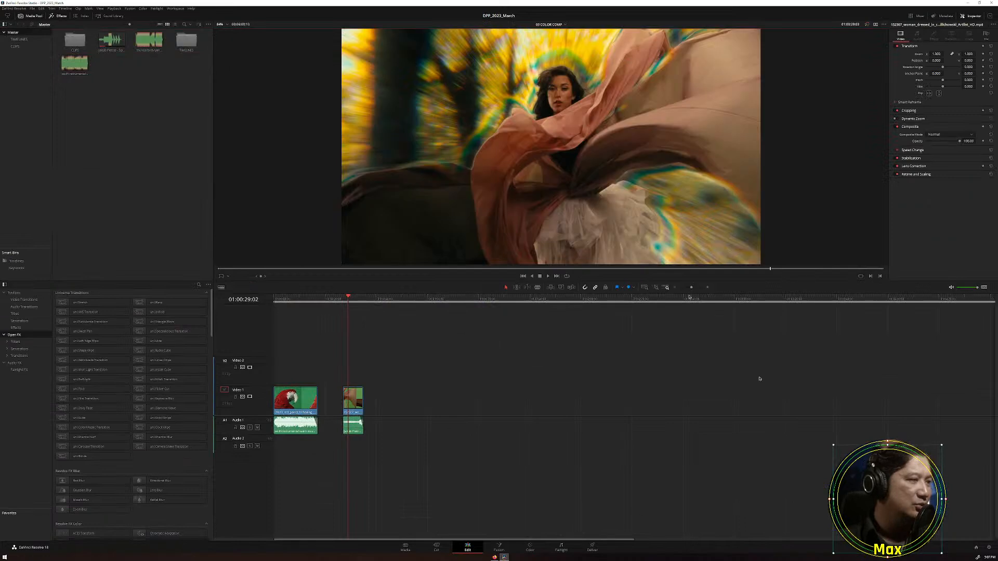
click(15, 46)
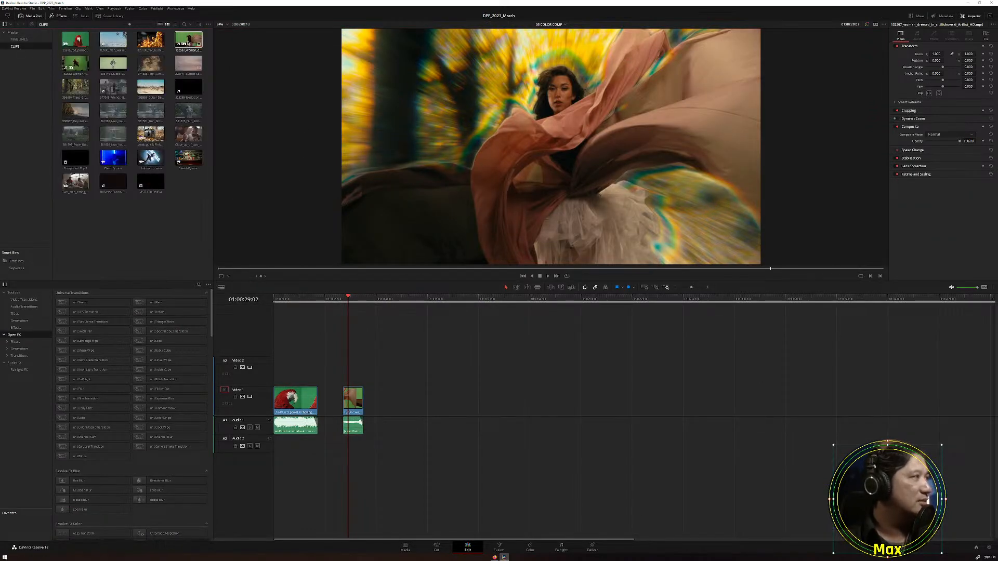
drag(189, 40, 429, 405)
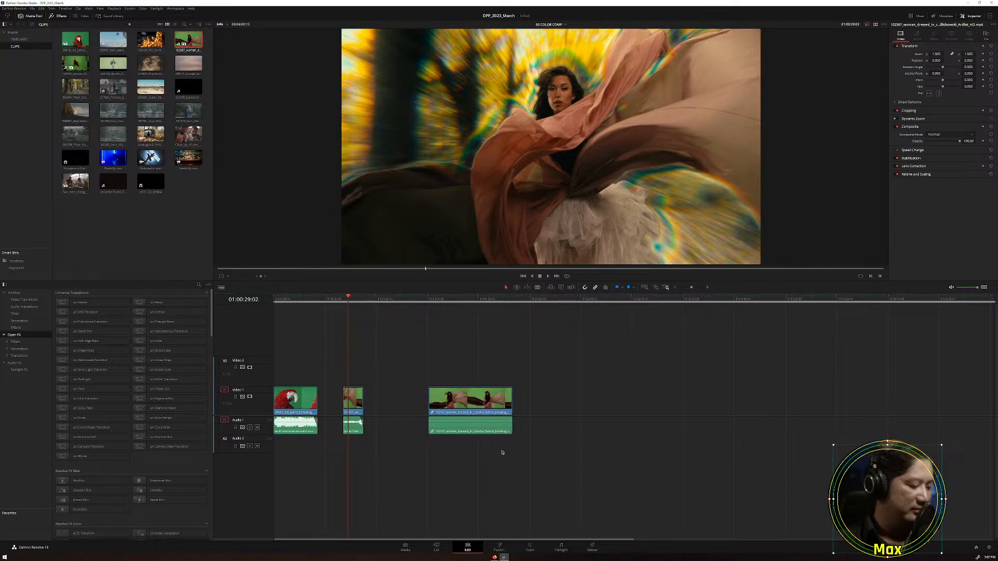
click(482, 432)
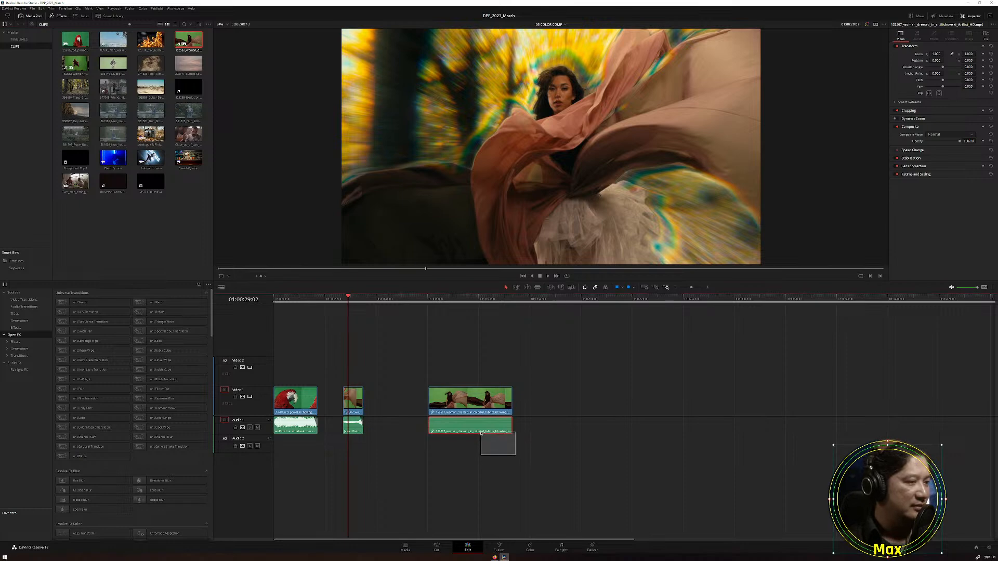
key(Delete)
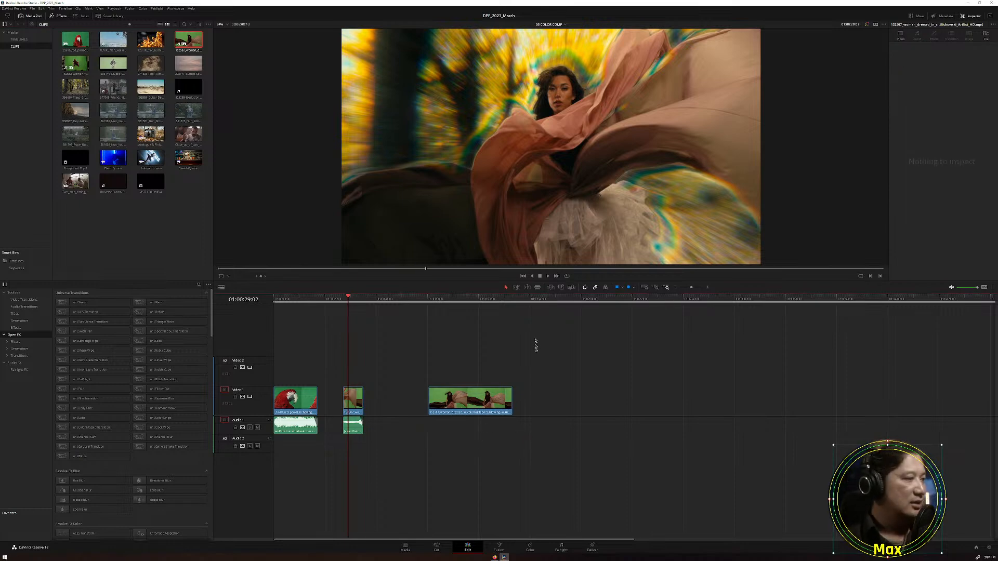
drag(463, 366, 493, 427)
key(Delete)
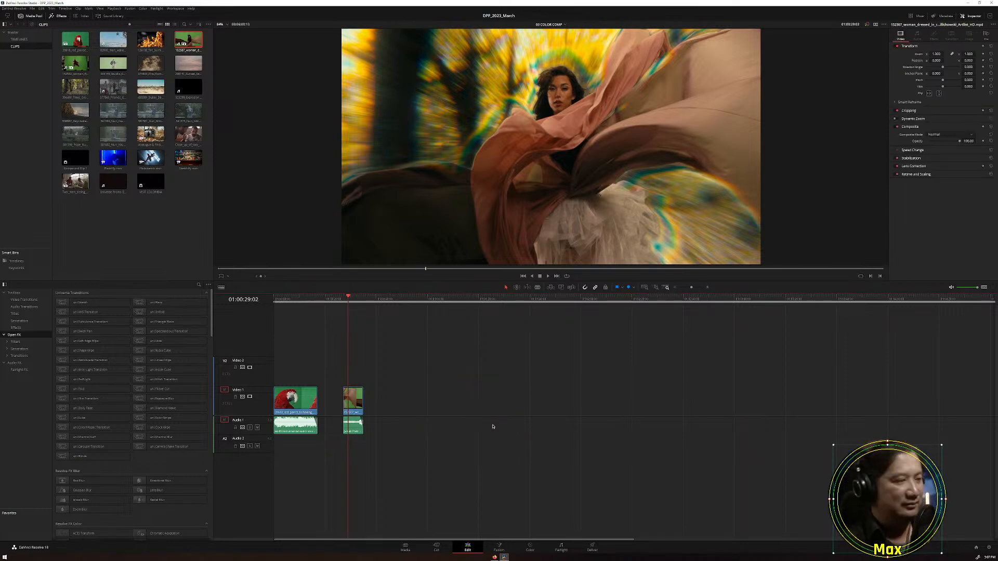
Park the playhead at 01:00:29:18 on the clip of the woman and open it on the Color page.
click(350, 299)
click(500, 546)
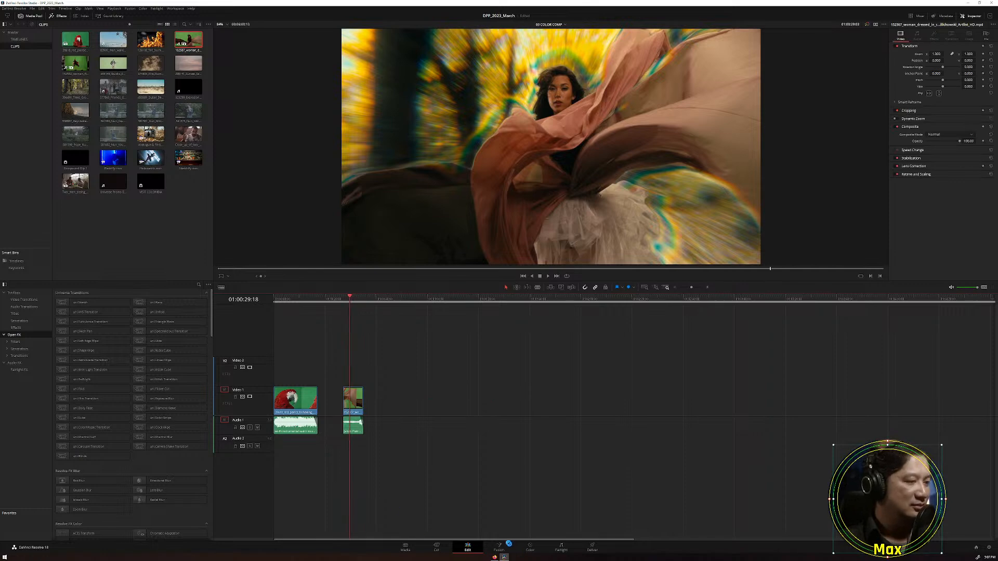
click(530, 547)
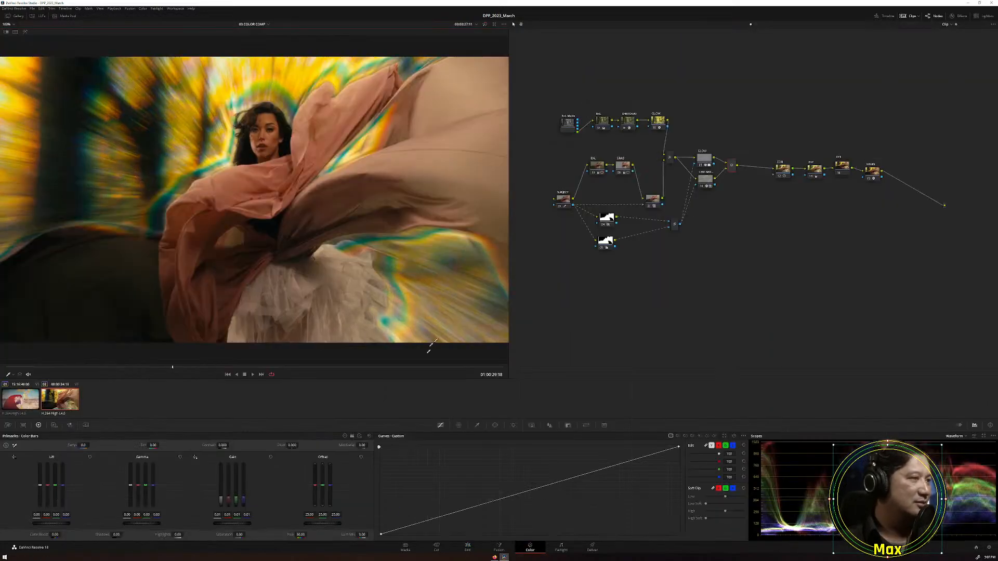
Create a new local version of the grade for the clip of the woman, keeping the default version name.
right_click(57, 393)
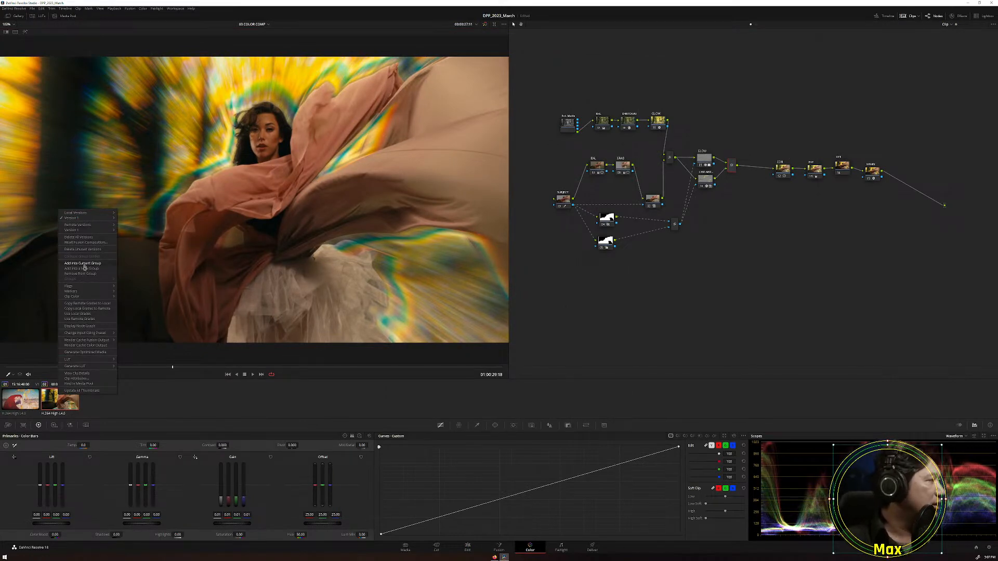
mouse_move(90, 218)
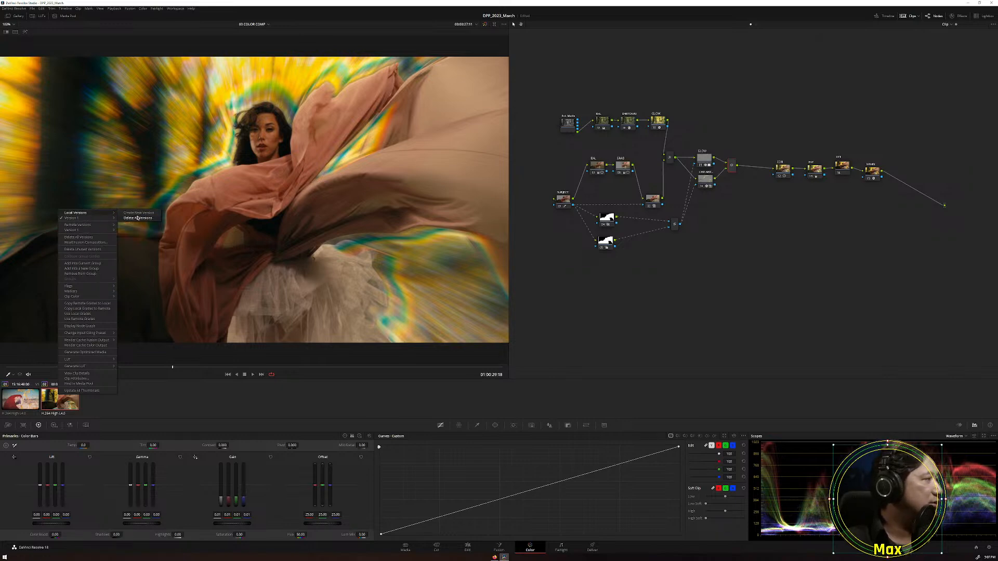
click(139, 213)
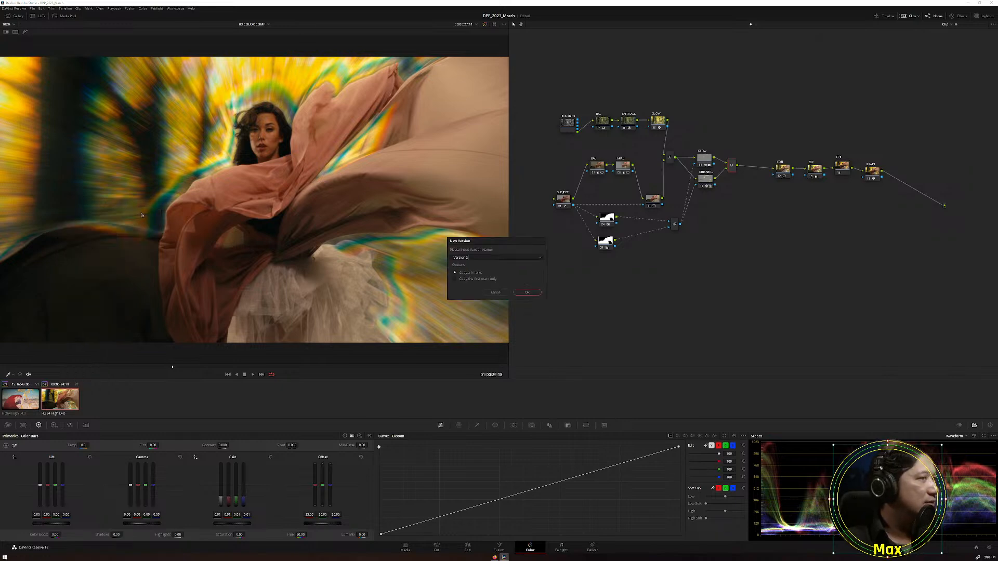
click(538, 293)
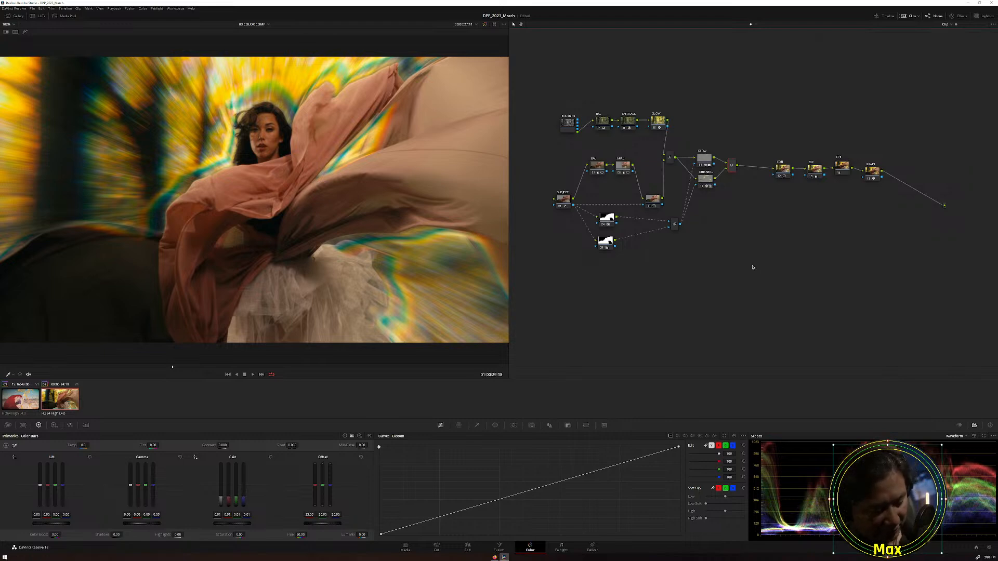
Reset all grades and nodes of the clip, and line up the single remaining node just after the source input.
key(ctrl+shift+Home)
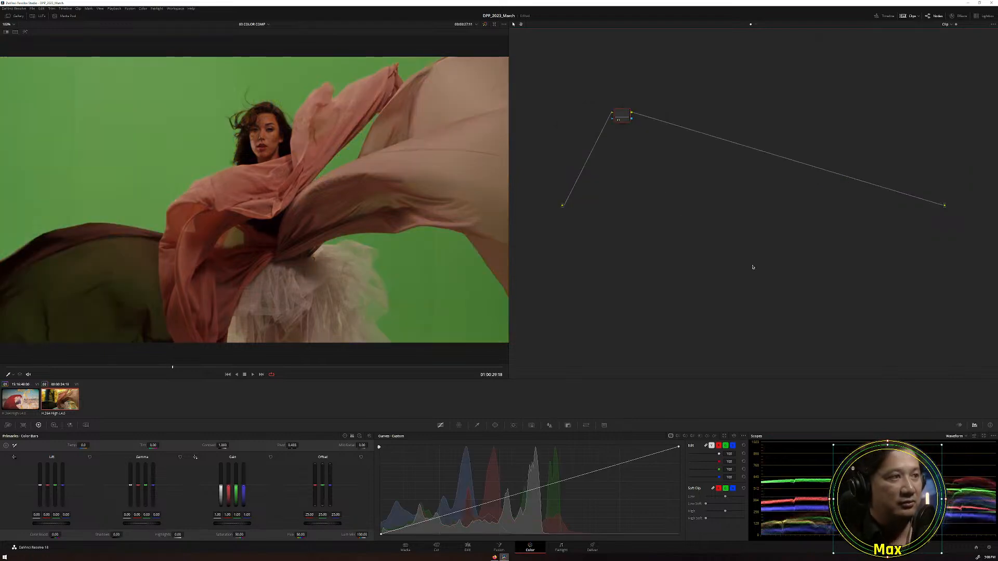
right_click(659, 165)
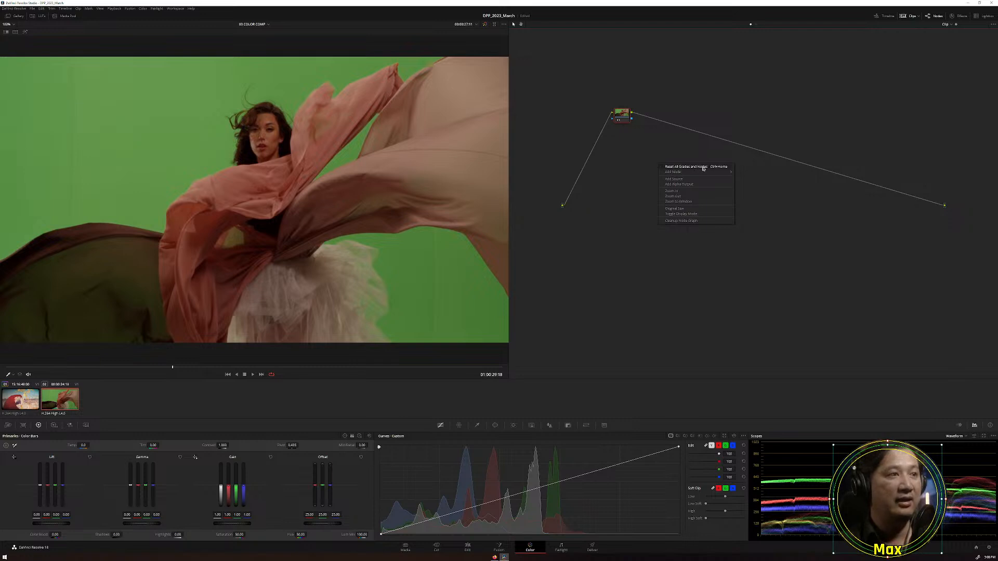
click(719, 167)
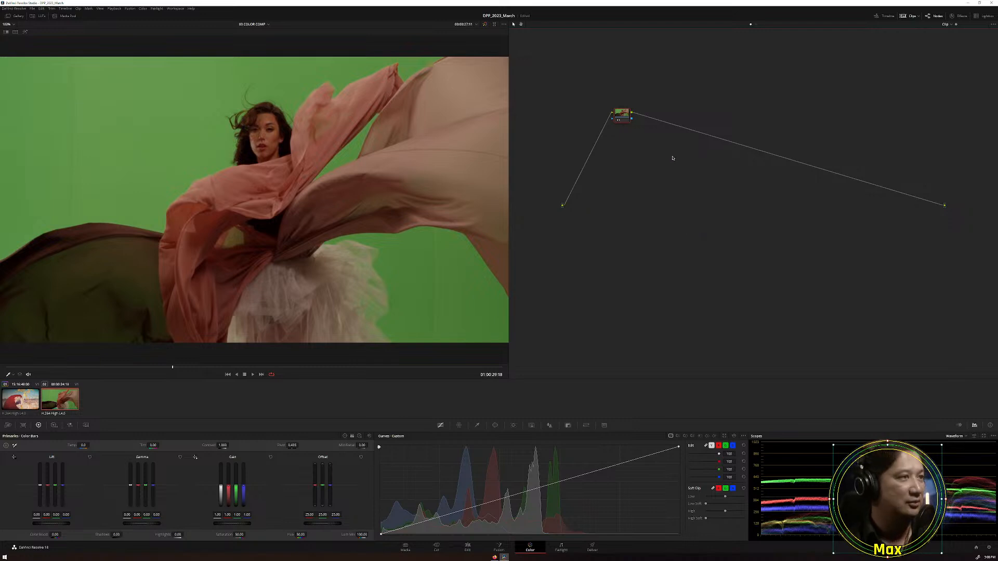
drag(623, 116, 601, 207)
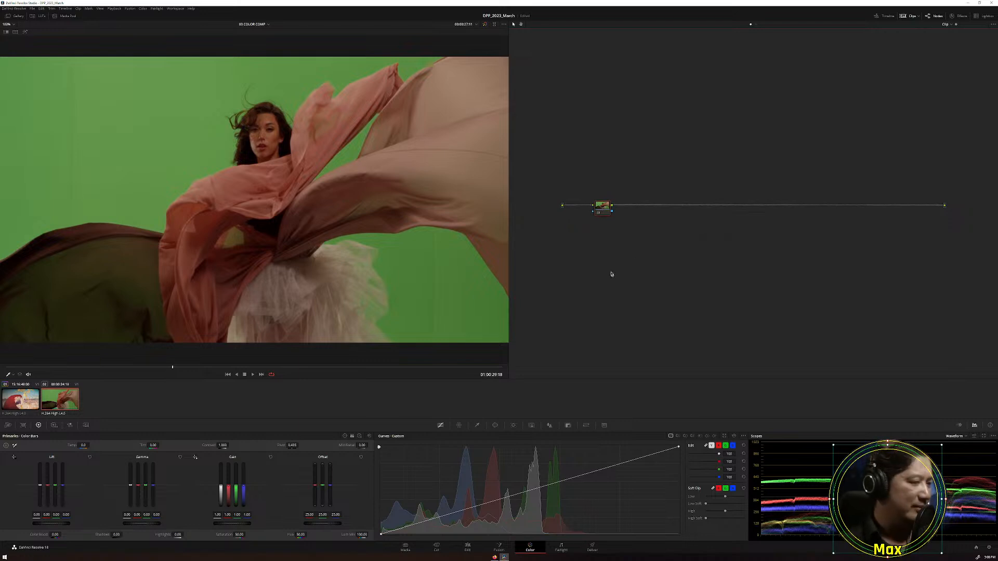
Scrub through the ungraded green-screen clip and park the playhead at 01:00:29:14.
drag(13, 368, 292, 375)
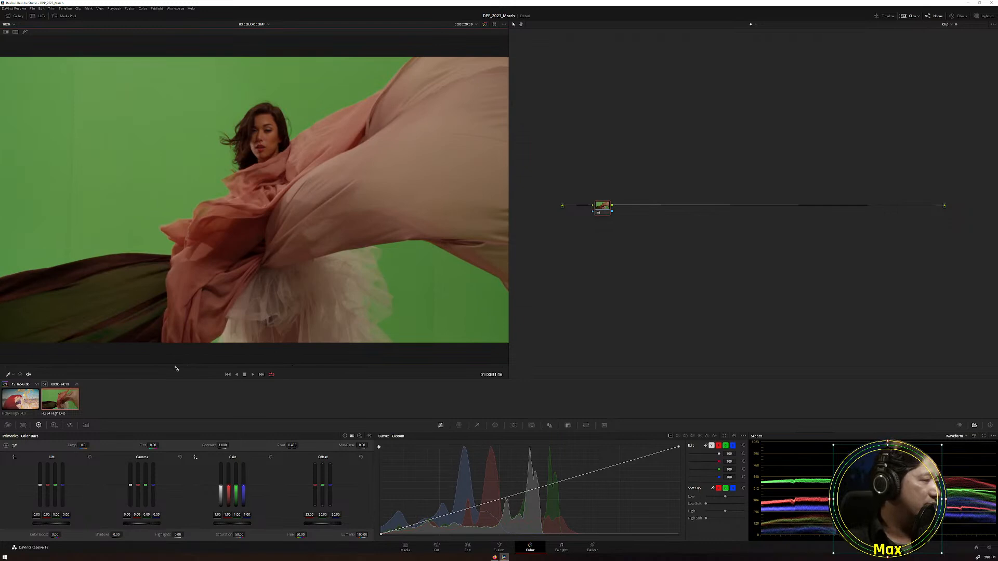
drag(175, 368, 162, 369)
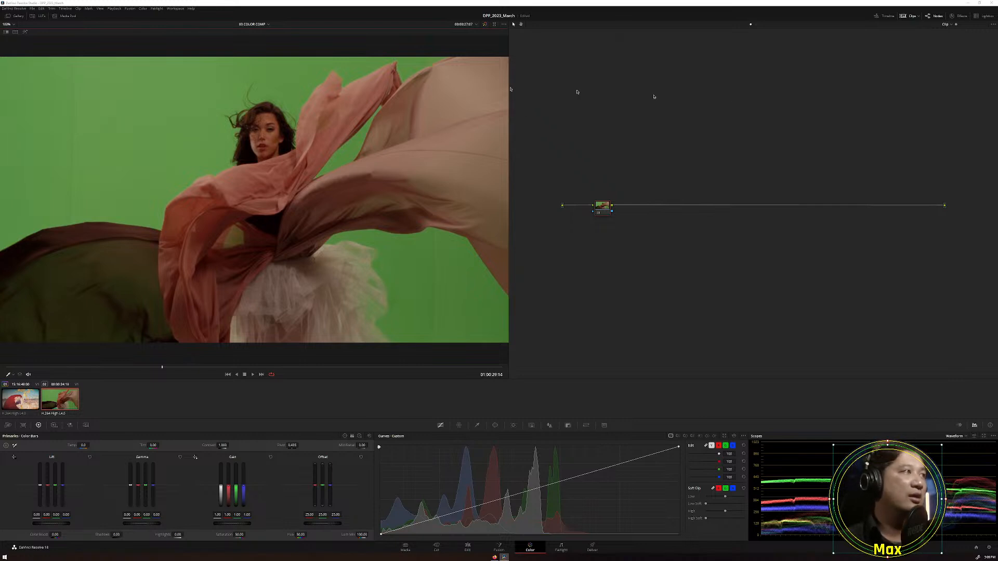
Search the effects library for "delta", and clear the search to list all effects.
click(960, 16)
click(938, 34)
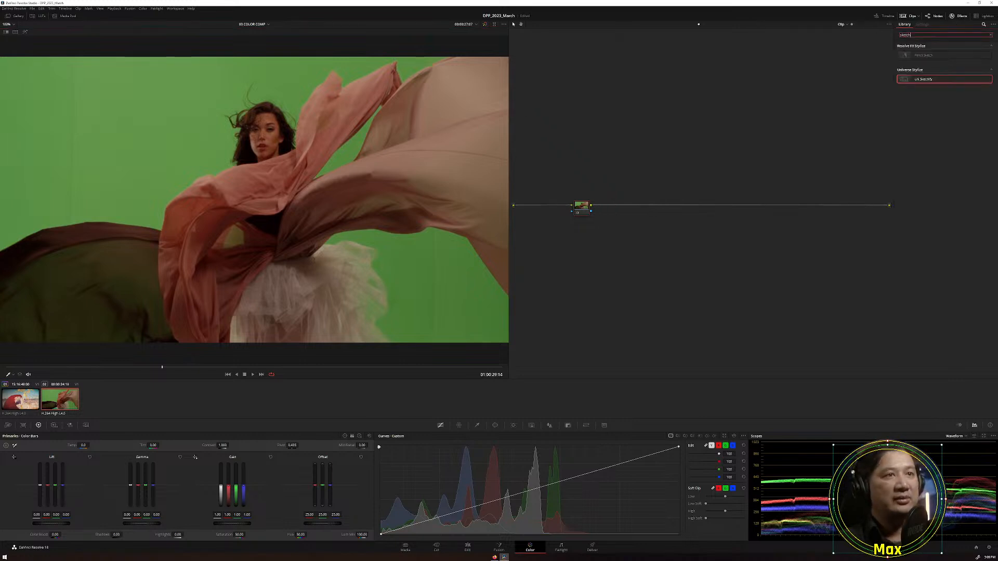
double_click(925, 35)
text(delta)
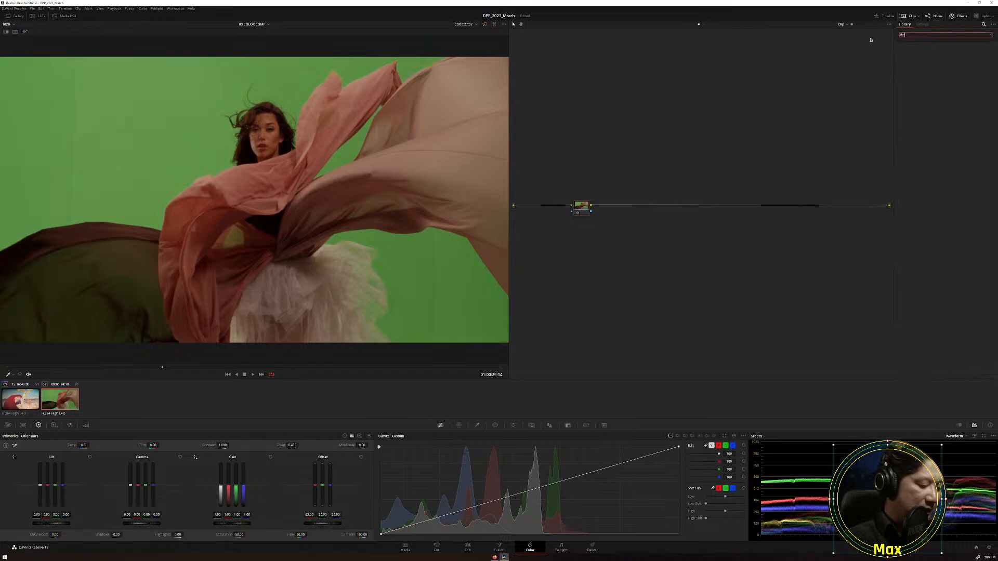
click(990, 35)
click(952, 36)
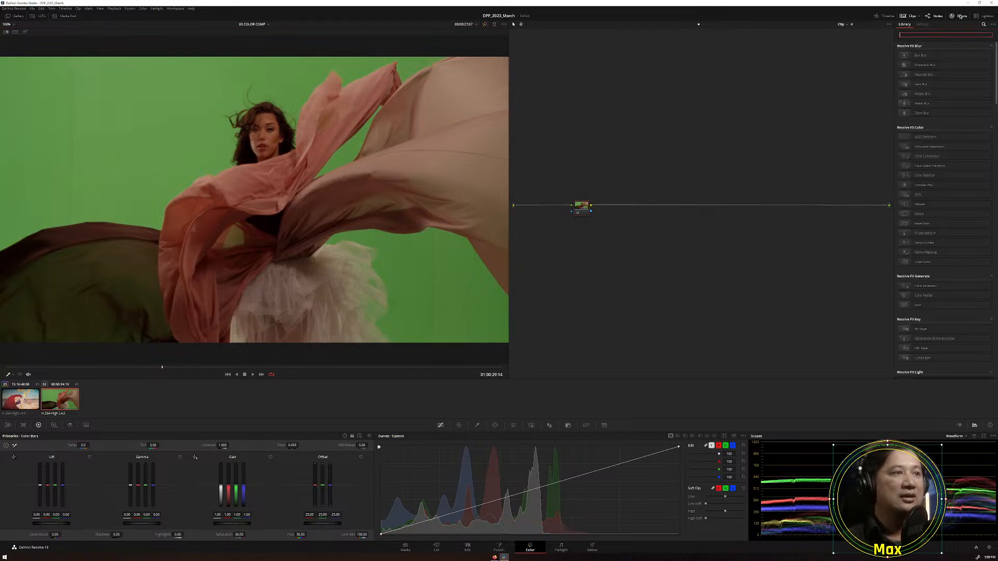
Hide the effects library and set the qualifier of the clip's node to 3D mode.
click(959, 16)
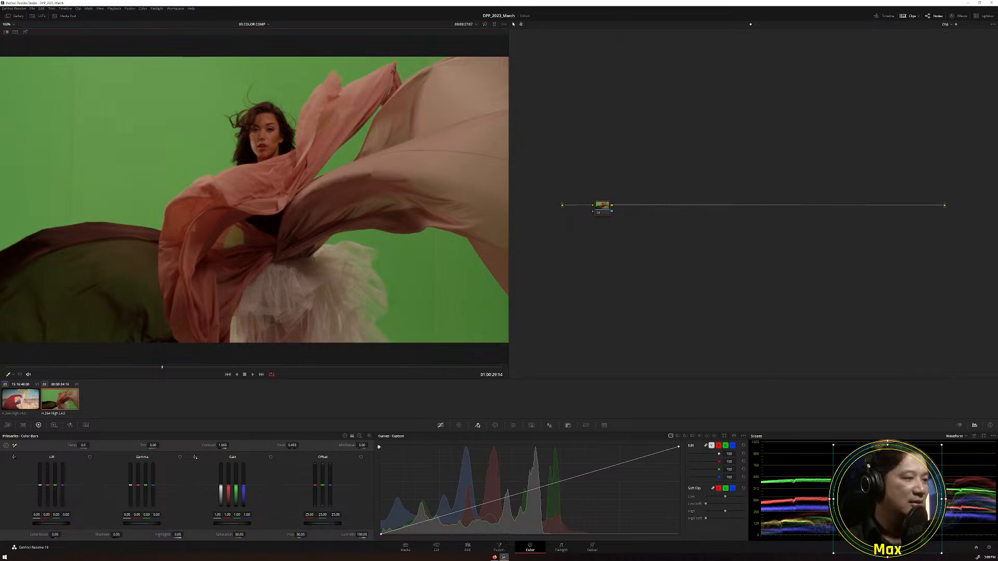
click(477, 425)
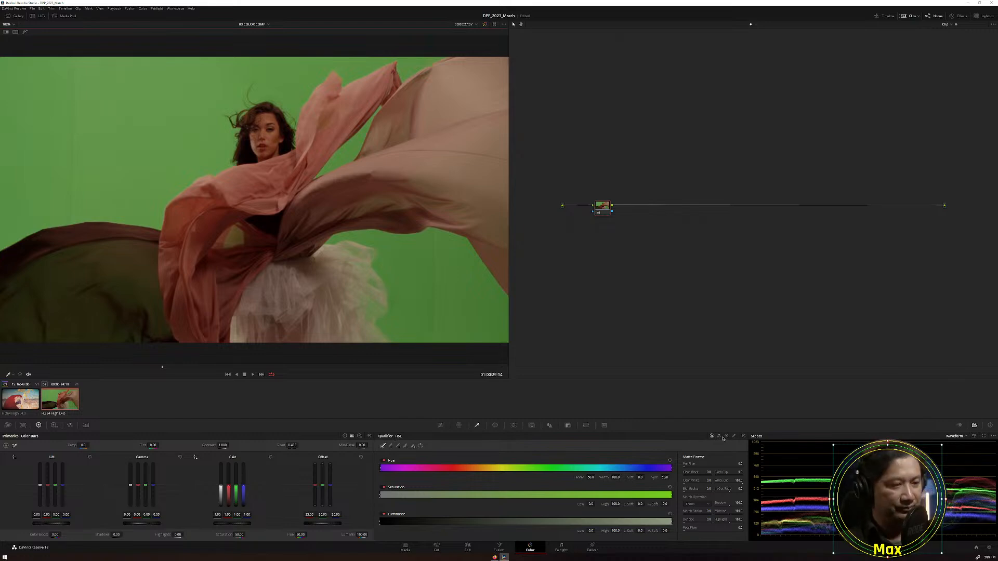
key(ctrl)
key(ctrl)
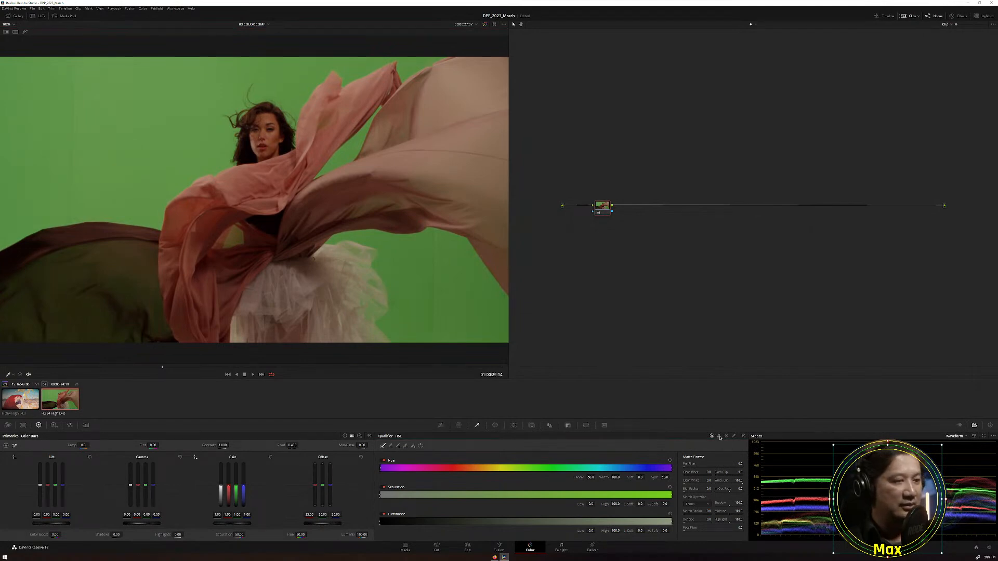
click(719, 436)
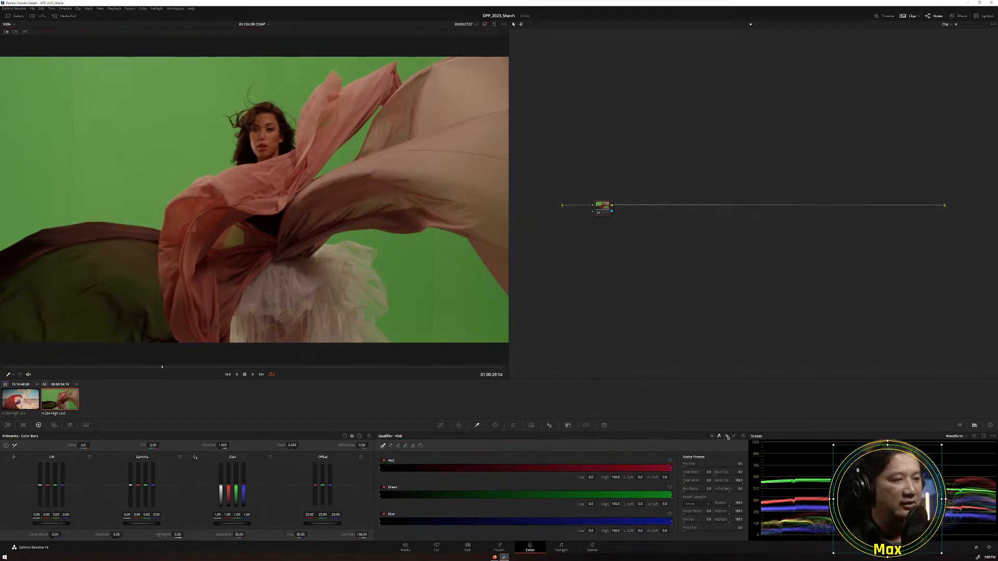
click(727, 437)
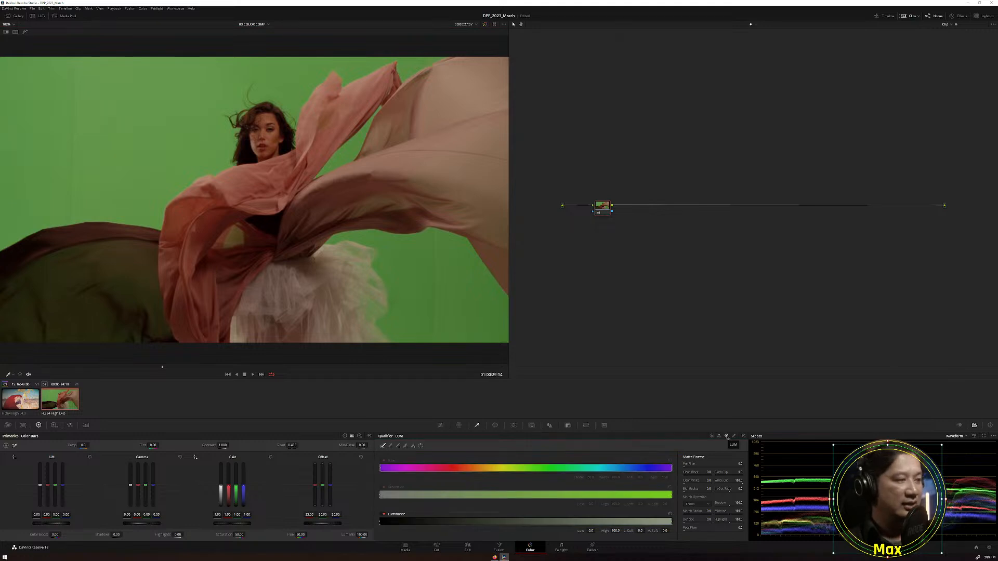
click(734, 437)
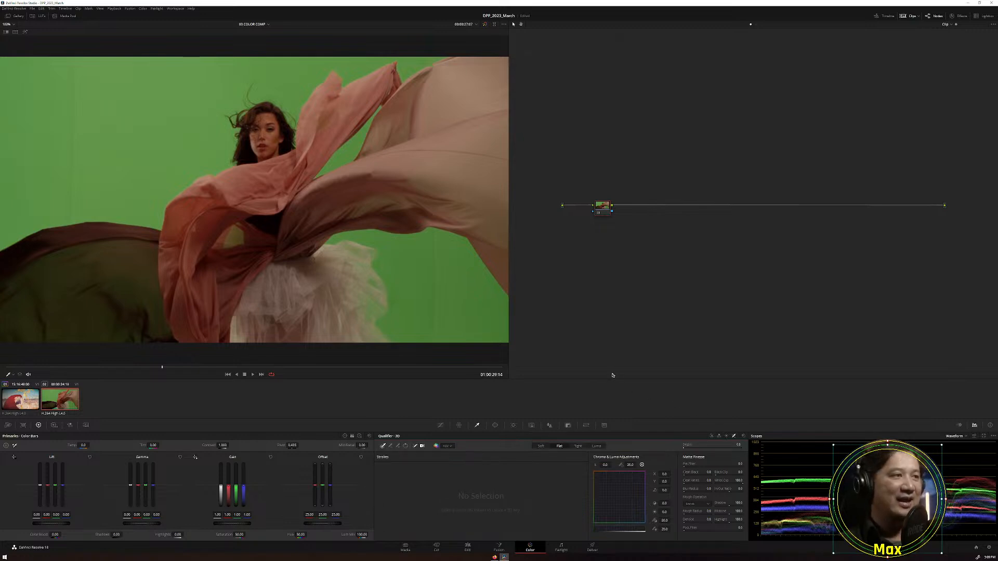
Sample the green backdrop with a 3D qualifier stroke arching over the woman, show the highlighted selection and invert it.
drag(607, 208, 596, 205)
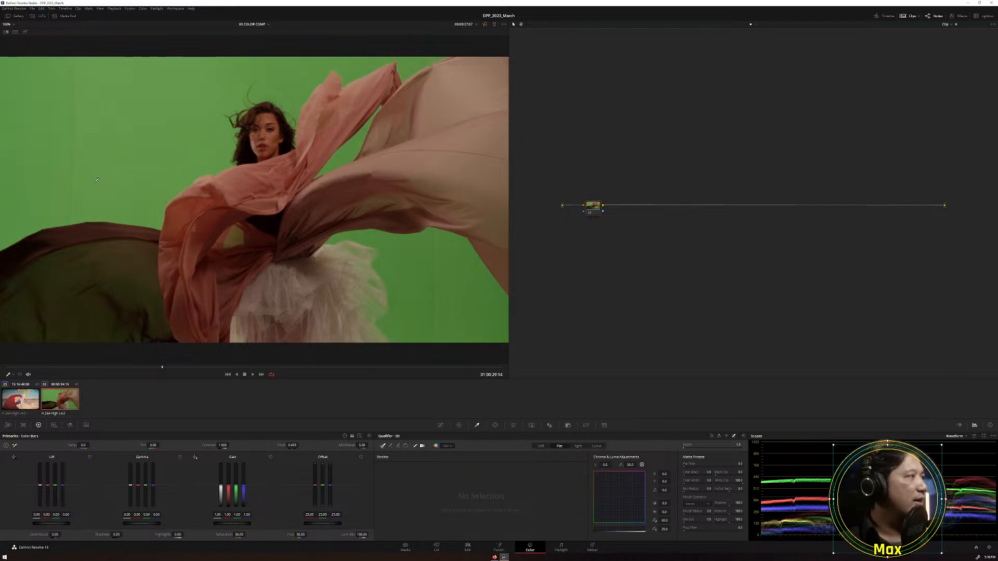
mouse_move(96, 182)
mouse_down()
mouse_move(96, 136)
mouse_move(131, 94)
mouse_move(178, 77)
mouse_move(271, 68)
mouse_move(278, 82)
mouse_move(353, 65)
mouse_up()
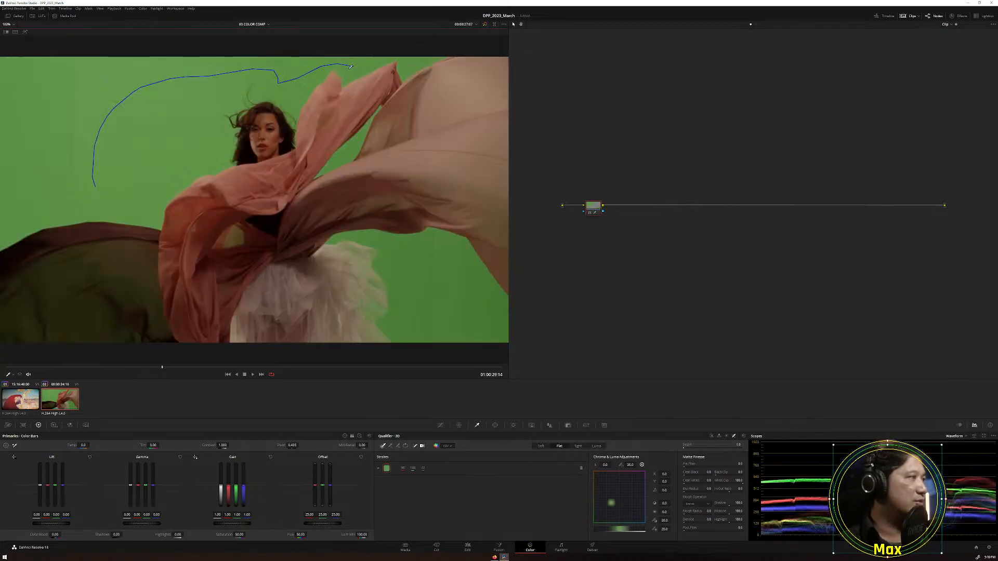
click(24, 33)
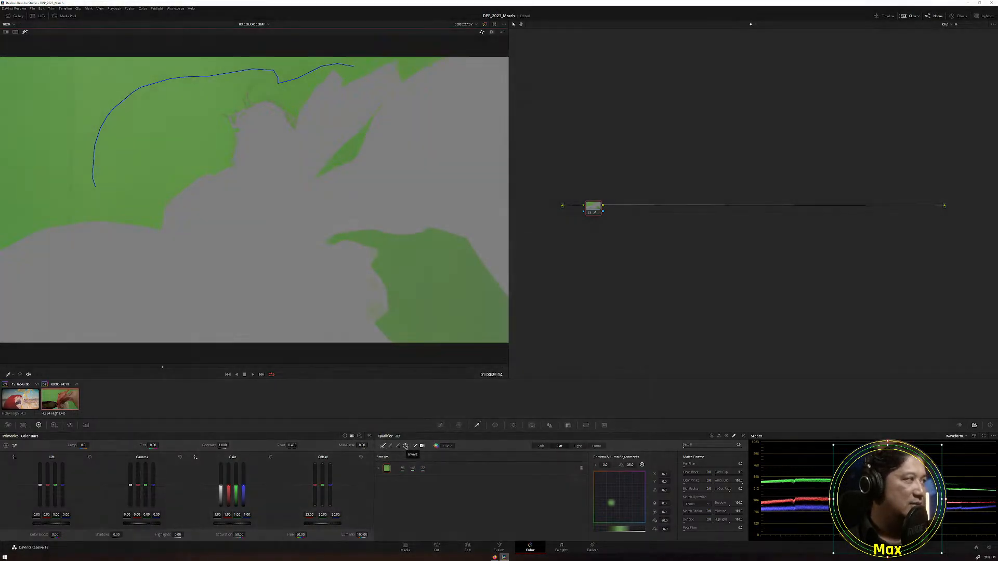
click(405, 446)
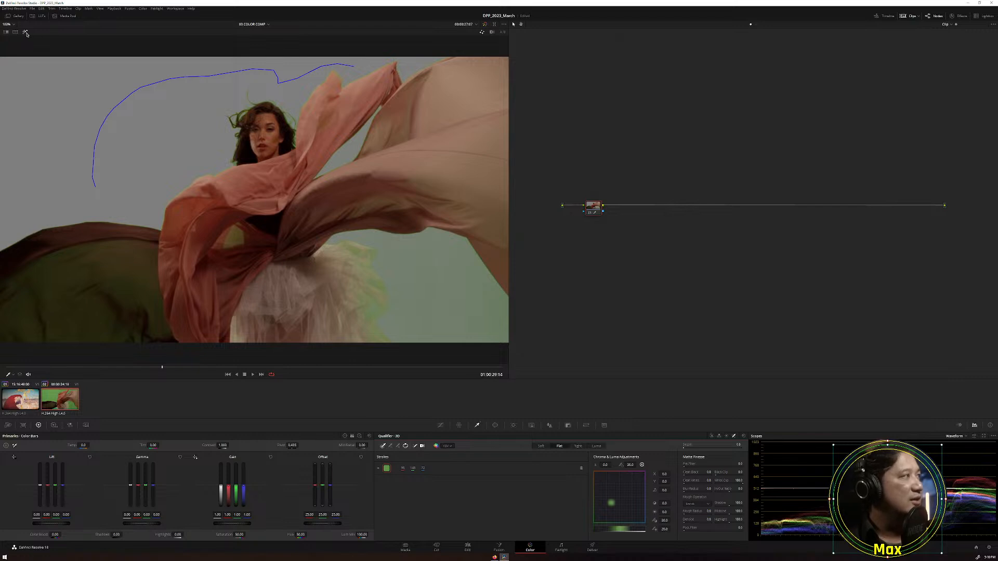
View the matte in black and white and sample the remaining backdrop with strokes beside the skirt, near the frame edge and above the dark fabric.
click(492, 33)
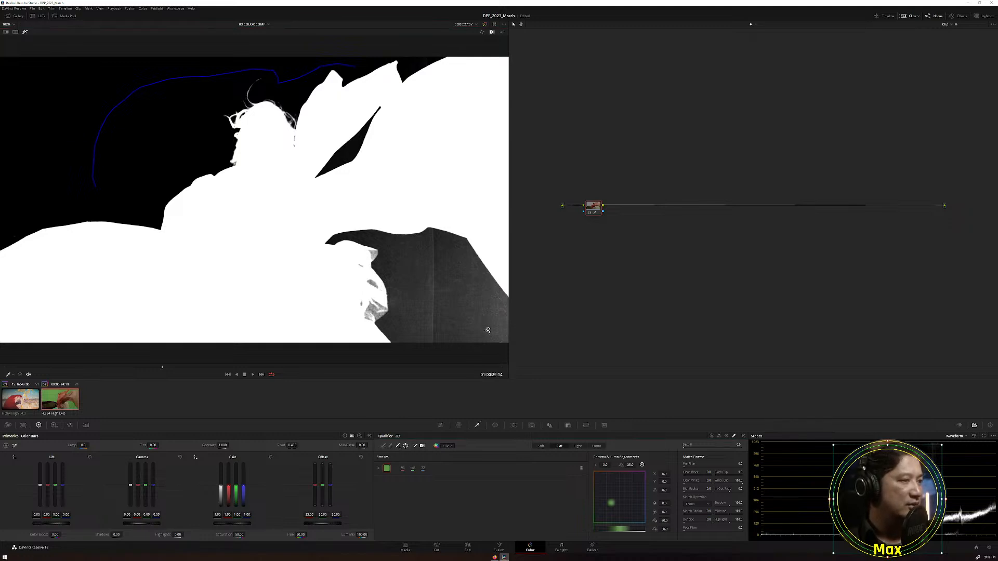
drag(455, 273, 492, 317)
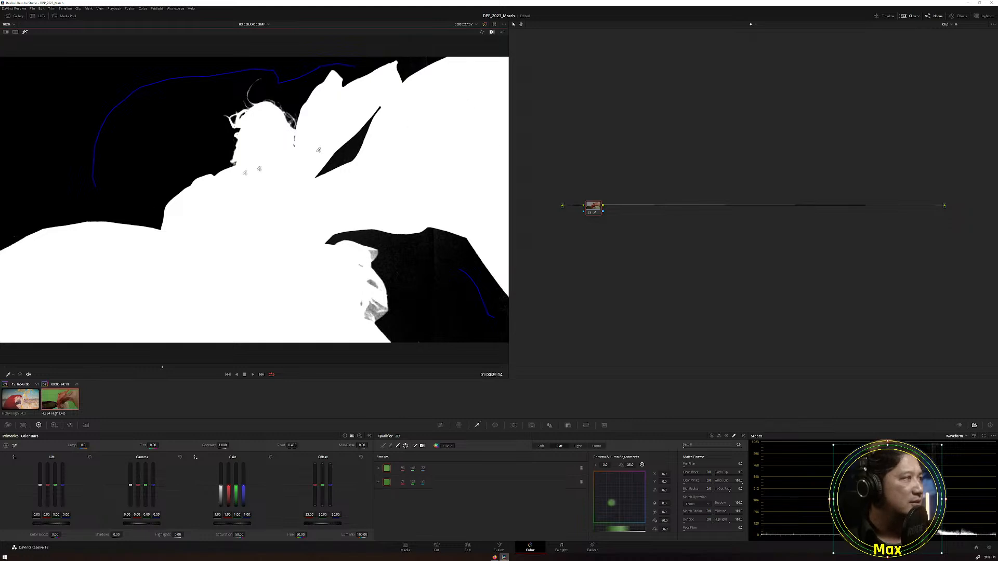
drag(392, 254, 401, 330)
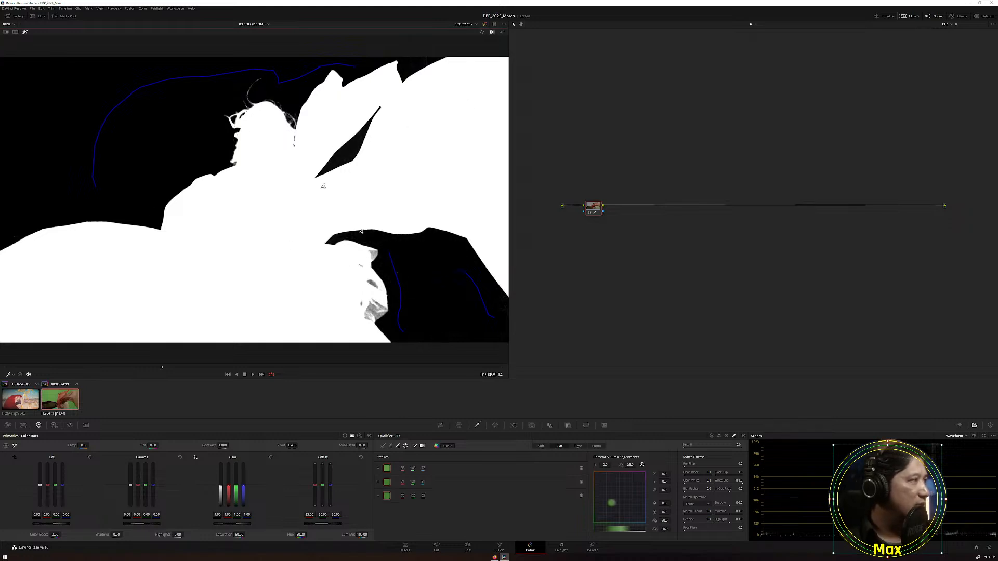
drag(45, 194, 73, 209)
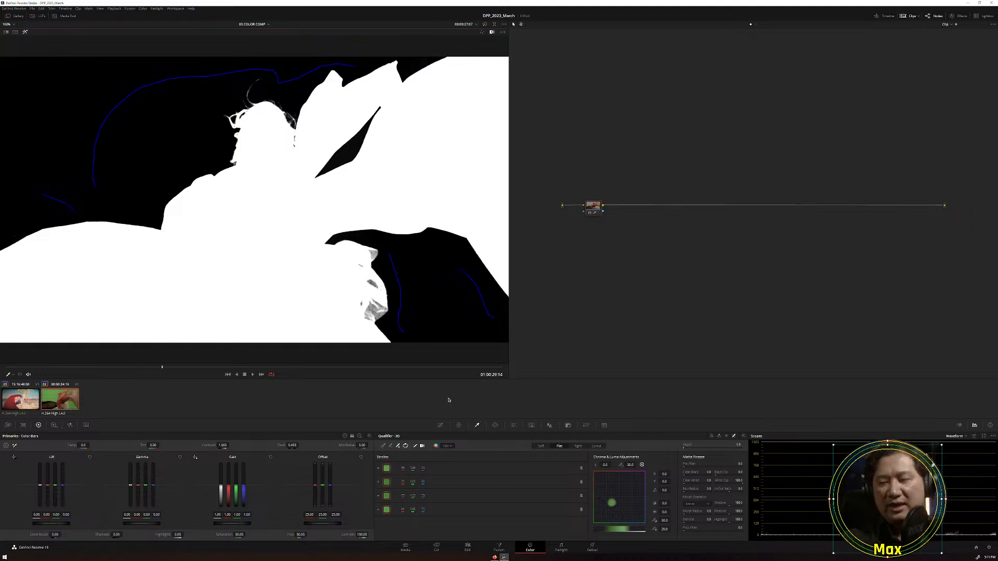
click(415, 448)
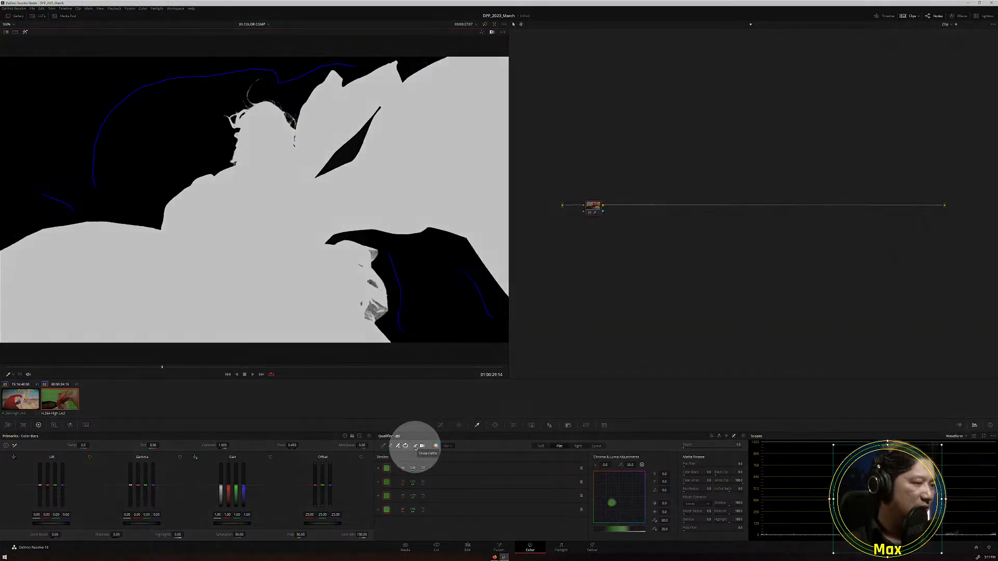
click(416, 449)
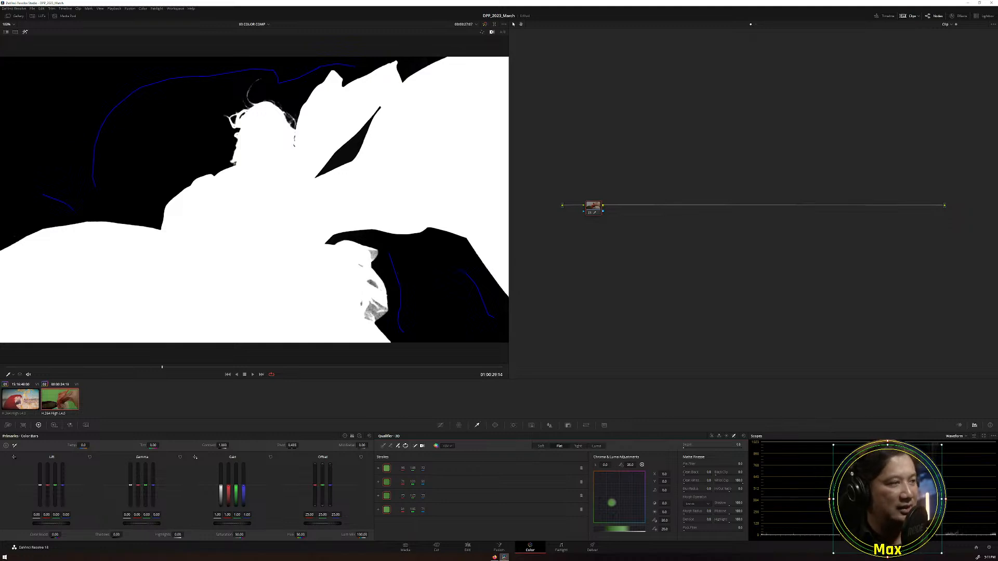
Clean up the matte by raising Clean White to about 14 and Clean Black slightly.
drag(709, 481, 733, 481)
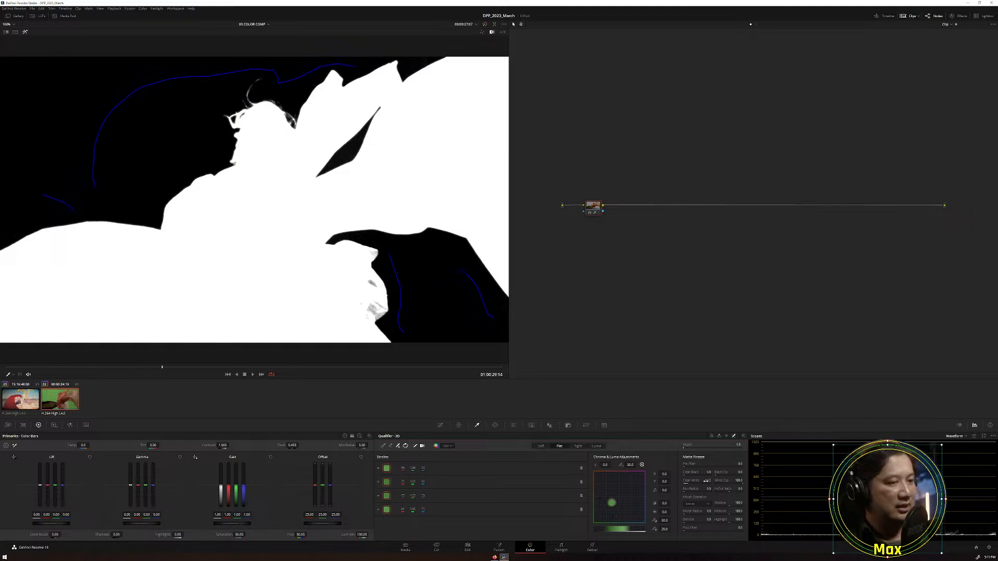
key(ctrl)
key(ctrl)
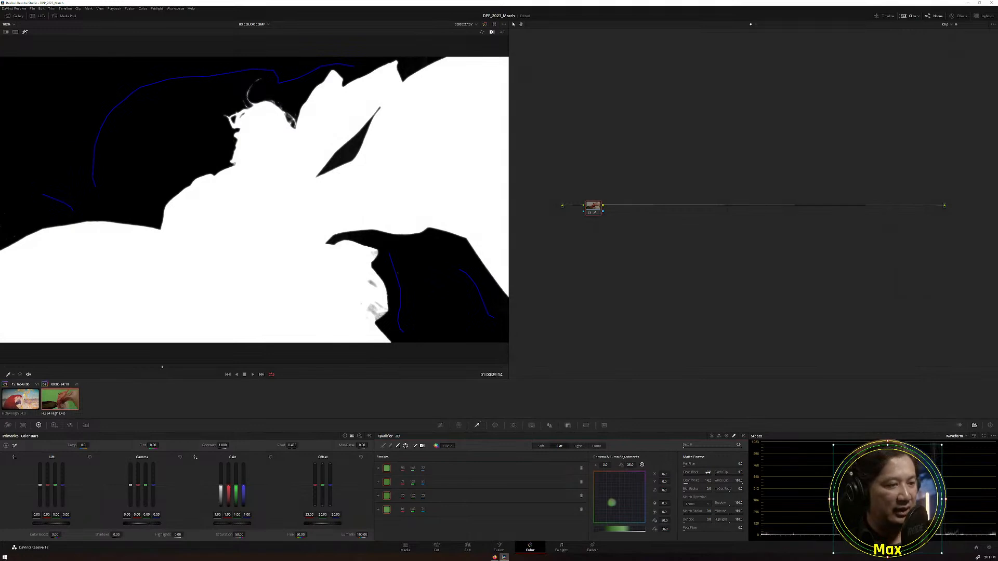
drag(708, 472, 714, 472)
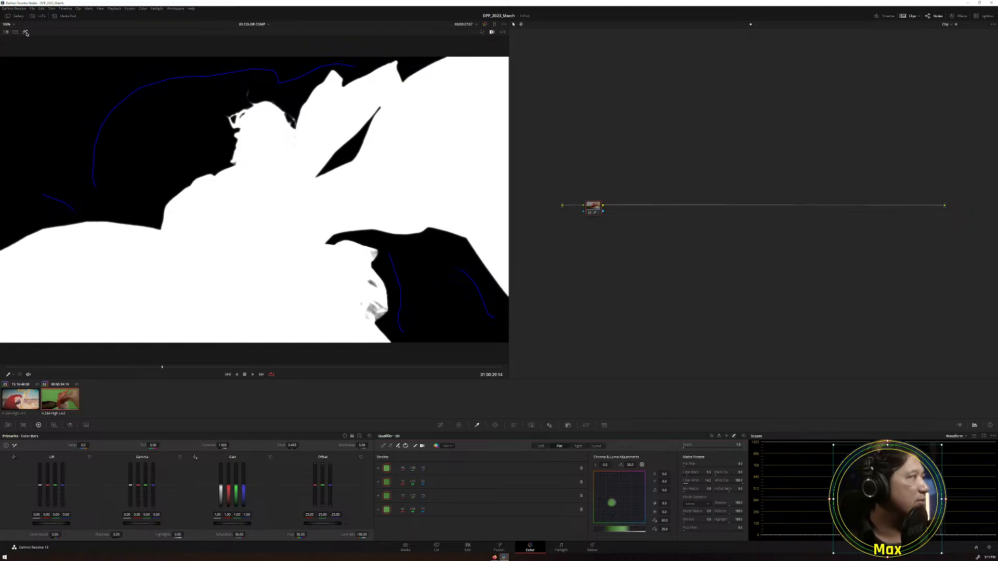
Show the keyed image over grey, zoom in on the woman's hair and raise Despill to its maximum of 100.
click(482, 32)
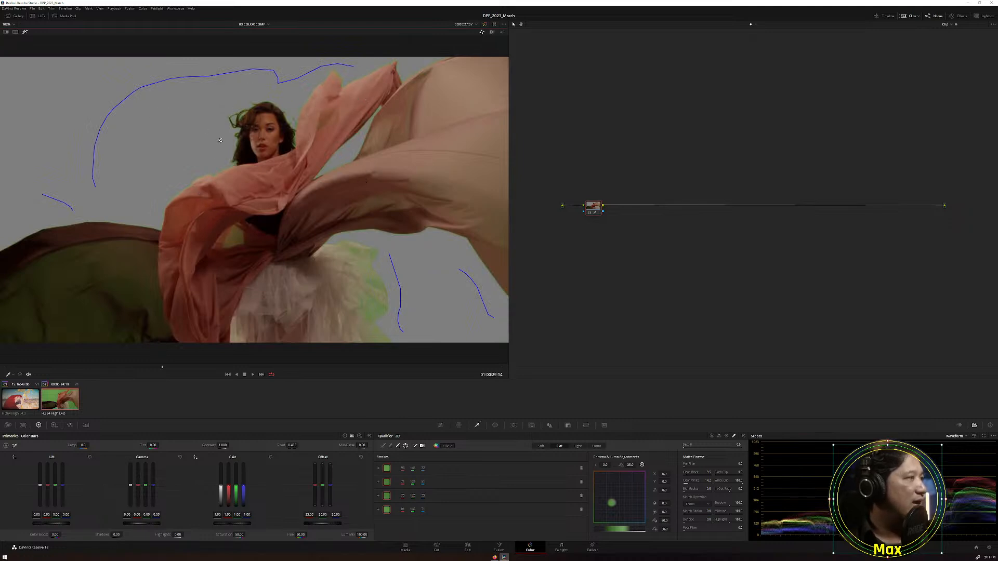
scroll(220, 141, up, 5)
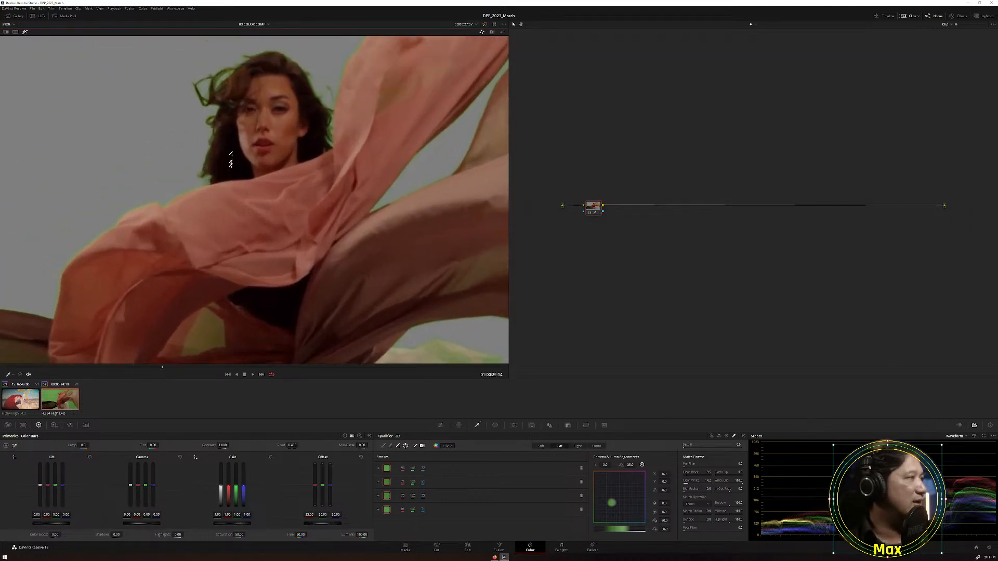
scroll(231, 159, up, 1)
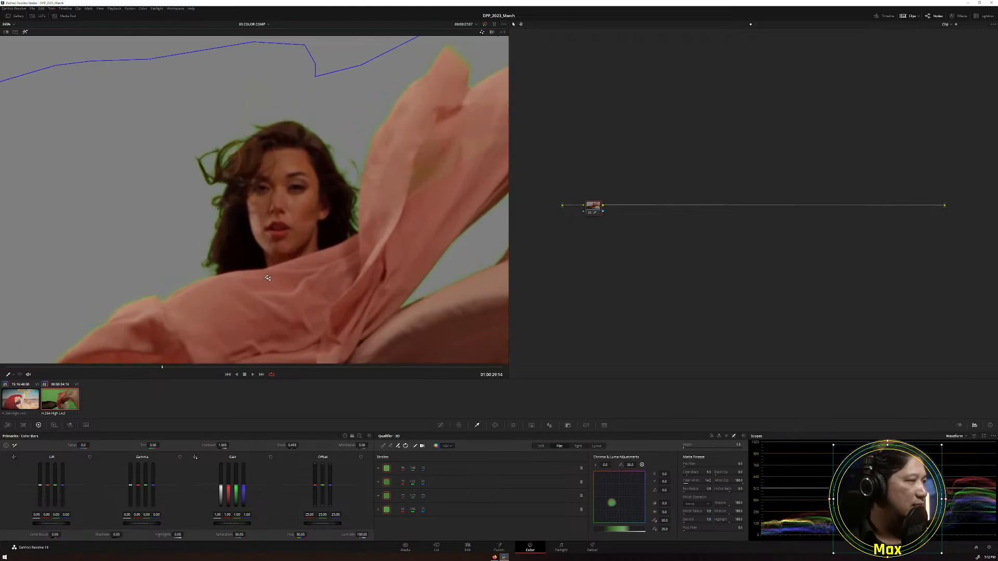
drag(268, 278, 244, 214)
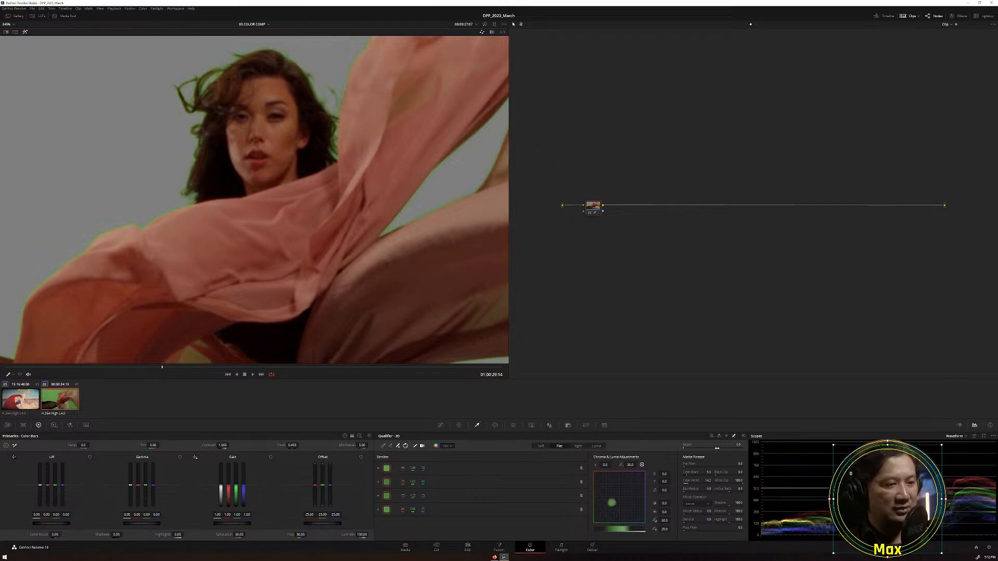
mouse_move(718, 448)
mouse_down()
mouse_move(691, 445)
mouse_move(730, 446)
mouse_move(723, 451)
mouse_up()
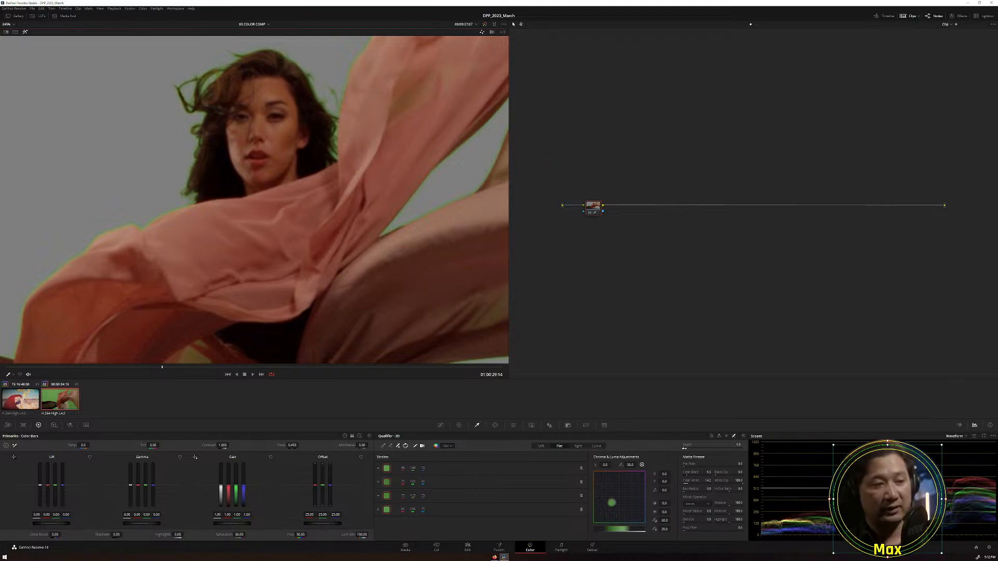
drag(684, 449, 740, 447)
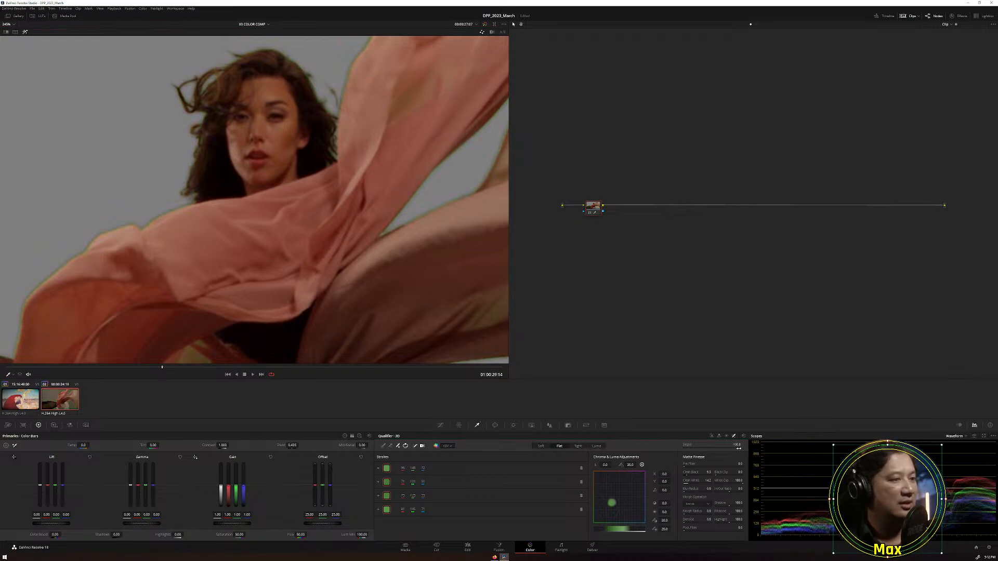
Undo and redo the despill to compare the edges, fit the image in the viewer and turn off the highlight.
key(ctrl+z)
key(ctrl+shift+z)
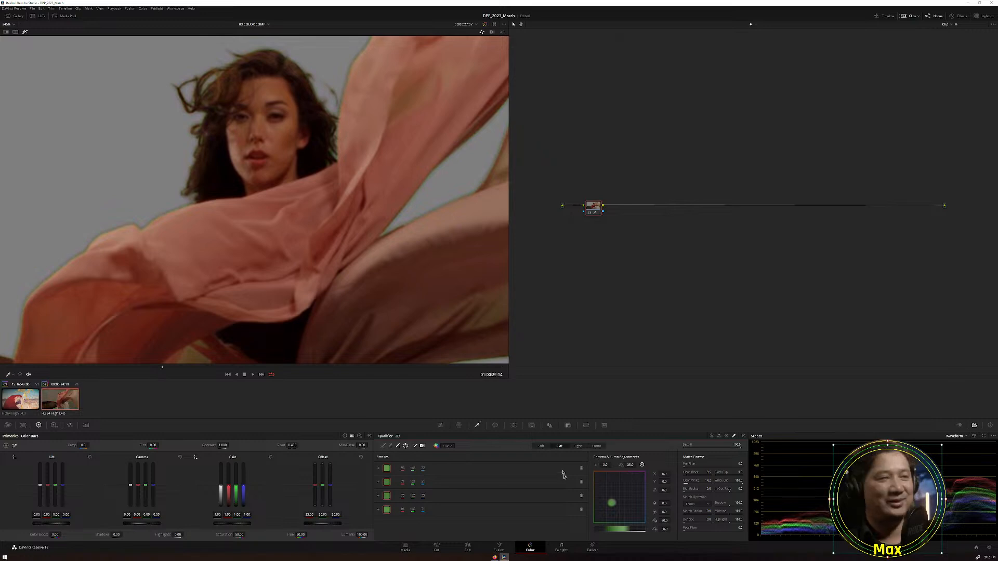
click(8, 25)
click(8, 31)
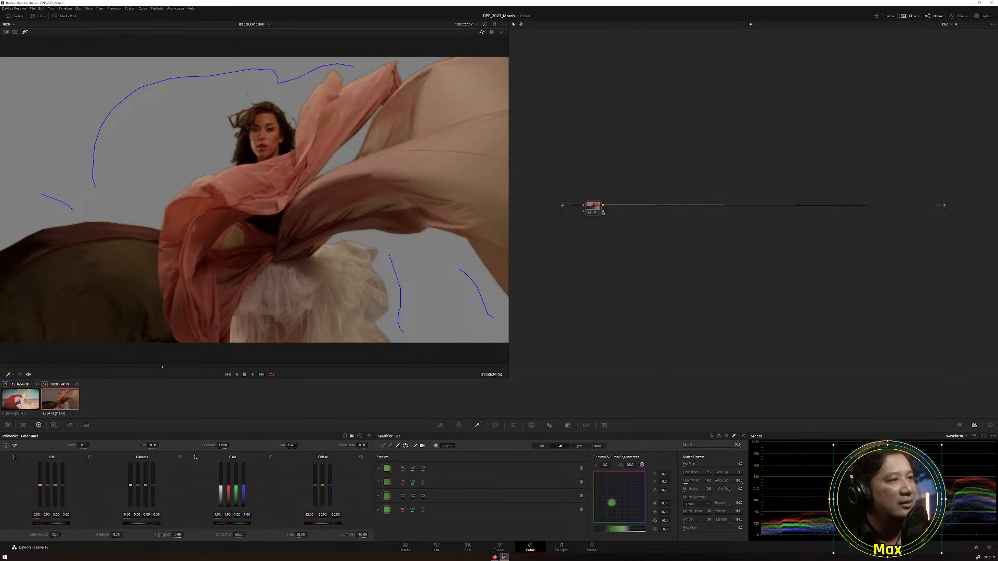
click(25, 32)
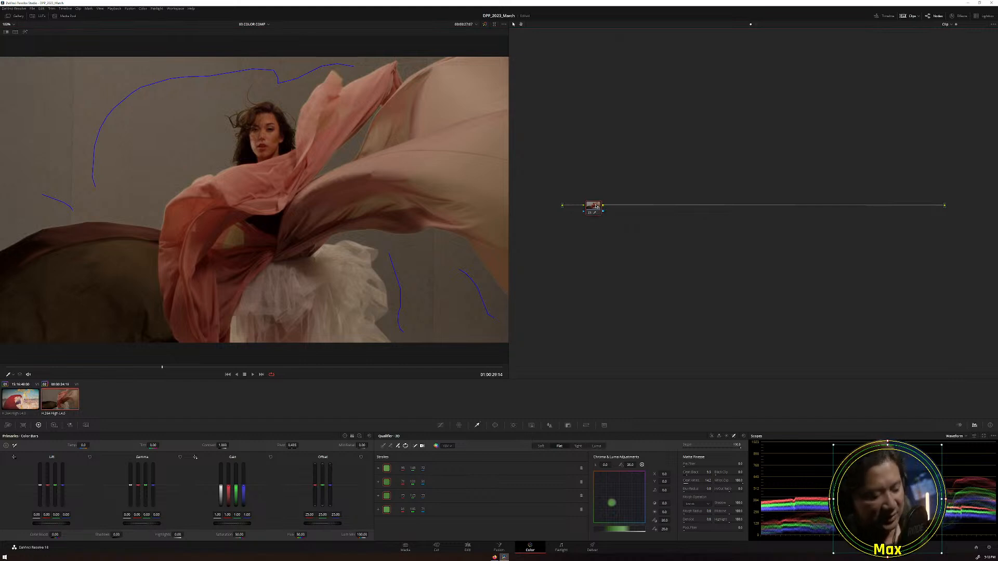
Add two serial nodes after the keyed node.
key(alt+s)
key(alt+s)
drag(628, 193, 649, 225)
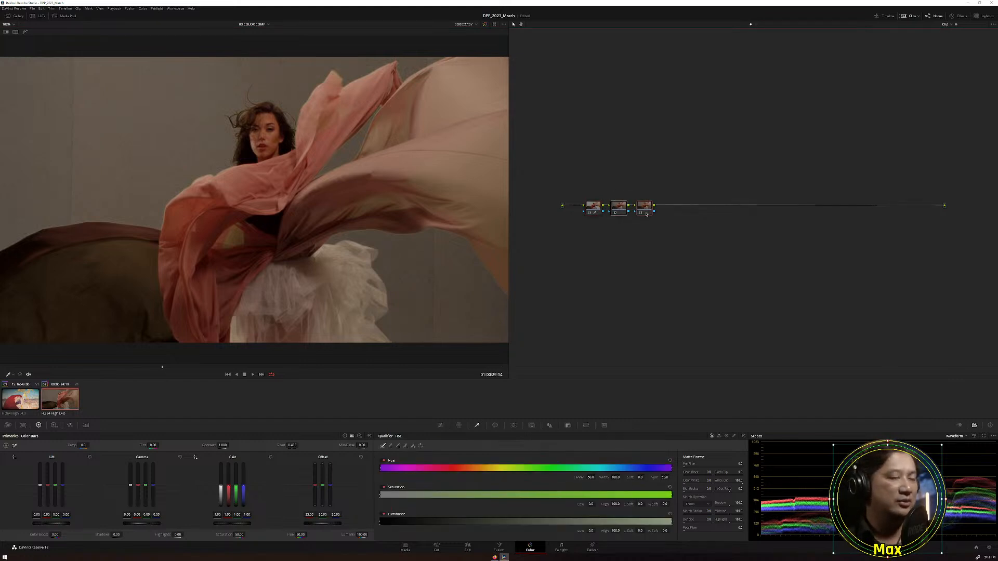
key(Delete)
right_click(635, 172)
mouse_move(647, 180)
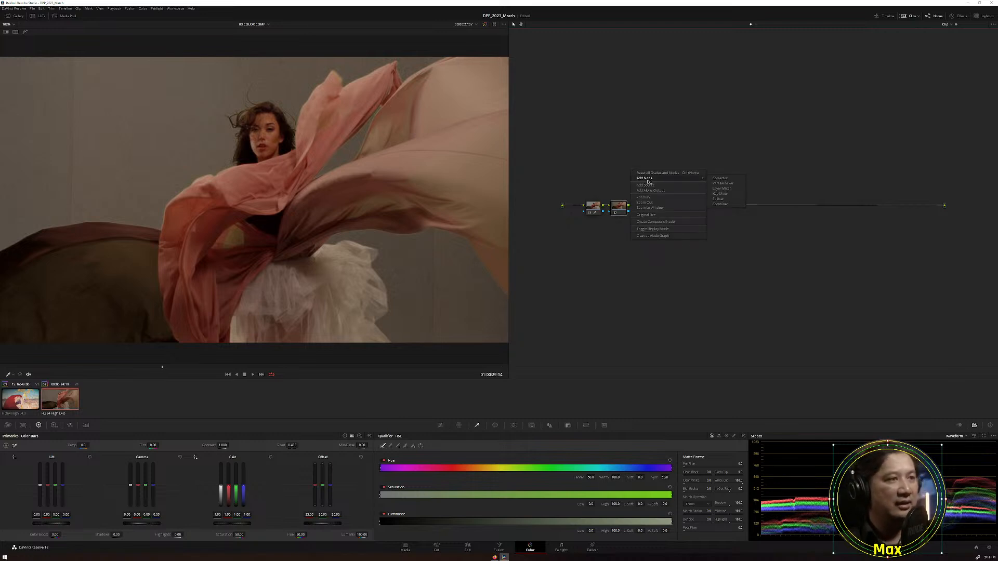
click(729, 179)
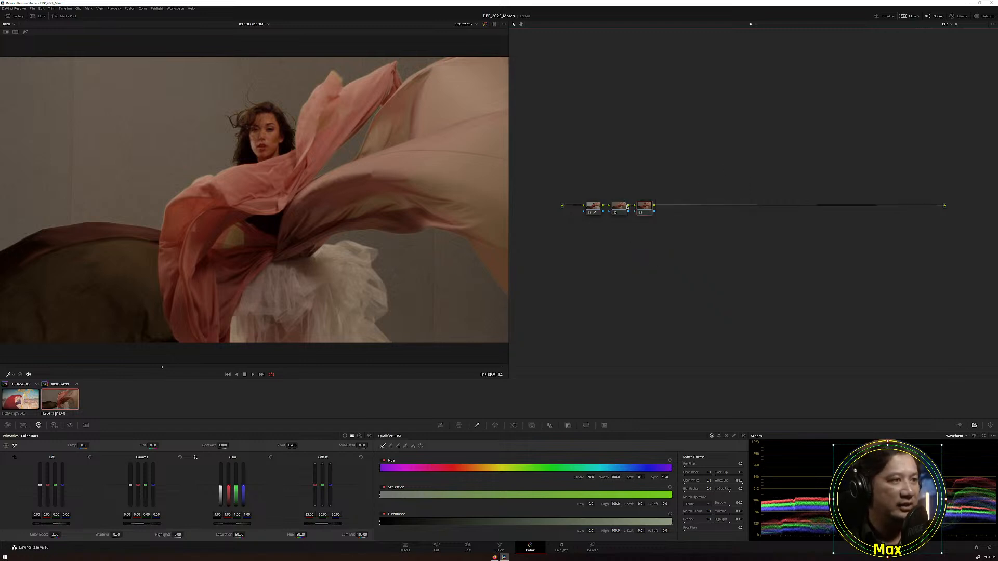
Add a corrector node, arrange the chain with two middle nodes raised between the keyed node and the last one, and select the keyed node.
right_click(690, 231)
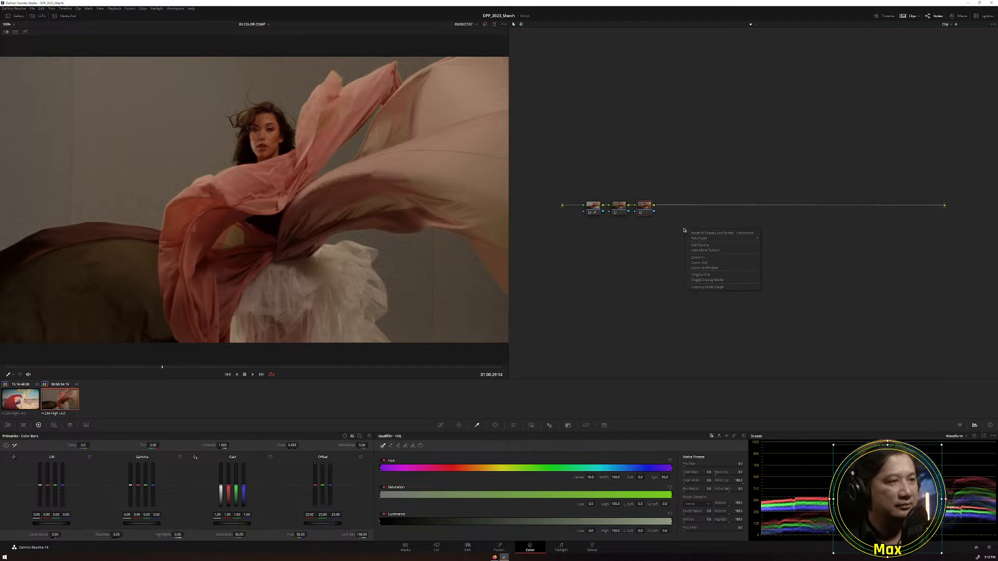
mouse_move(709, 238)
click(772, 241)
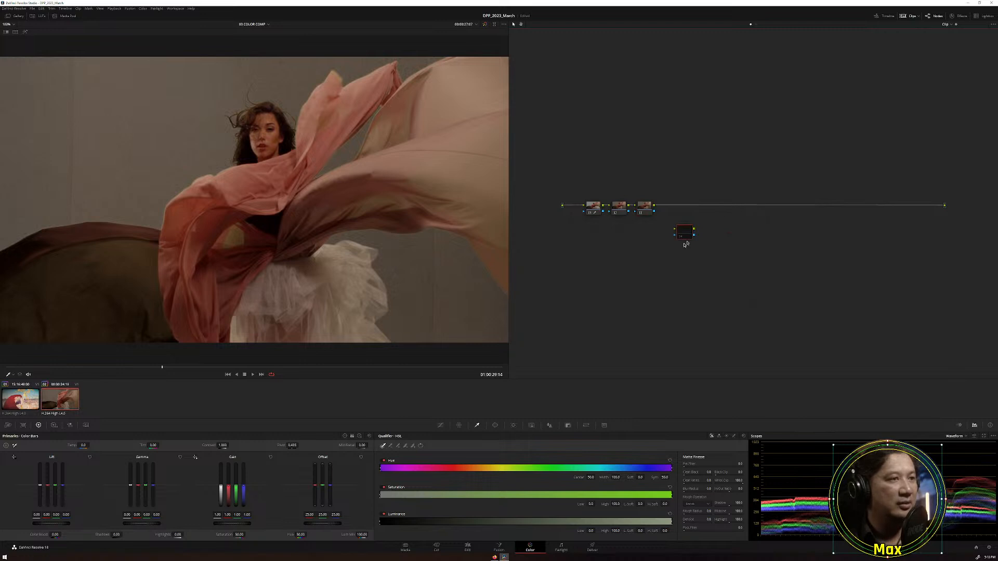
mouse_move(682, 239)
mouse_down()
mouse_move(723, 207)
mouse_move(684, 207)
mouse_move(649, 187)
mouse_up()
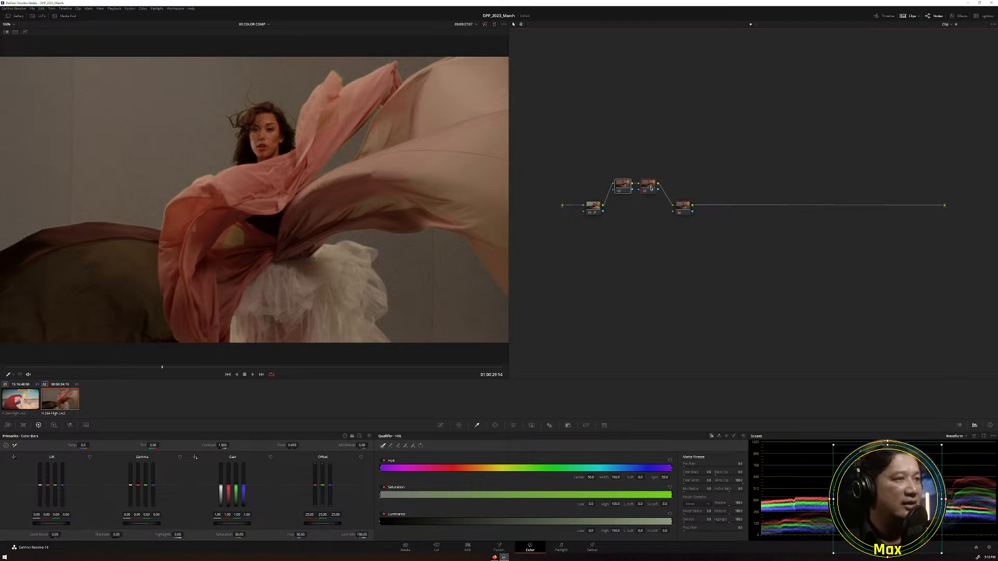
click(601, 210)
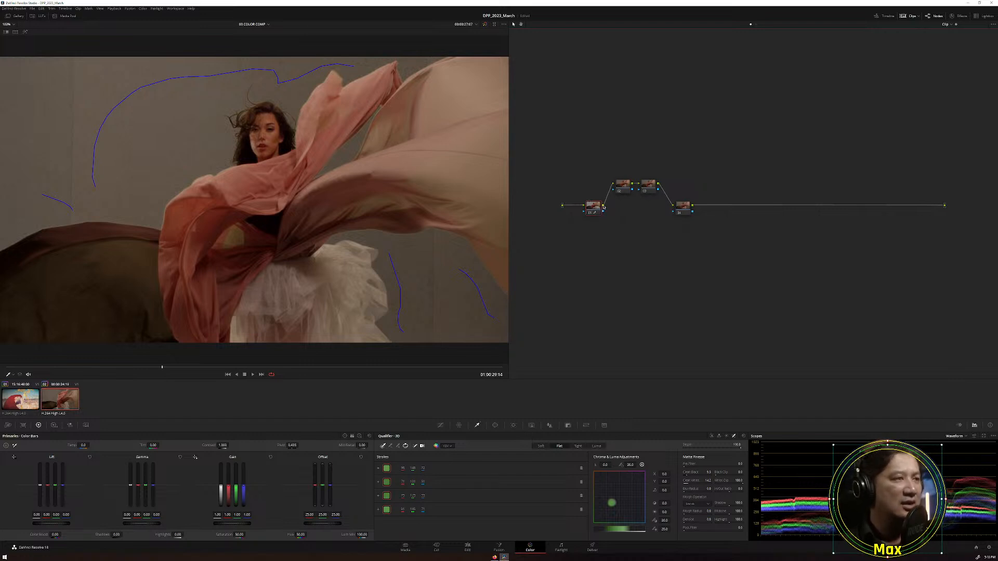
Connect the keyed node's key output to the key input of the last node in the woman's chain.
drag(956, 24, 963, 25)
drag(689, 228, 721, 226)
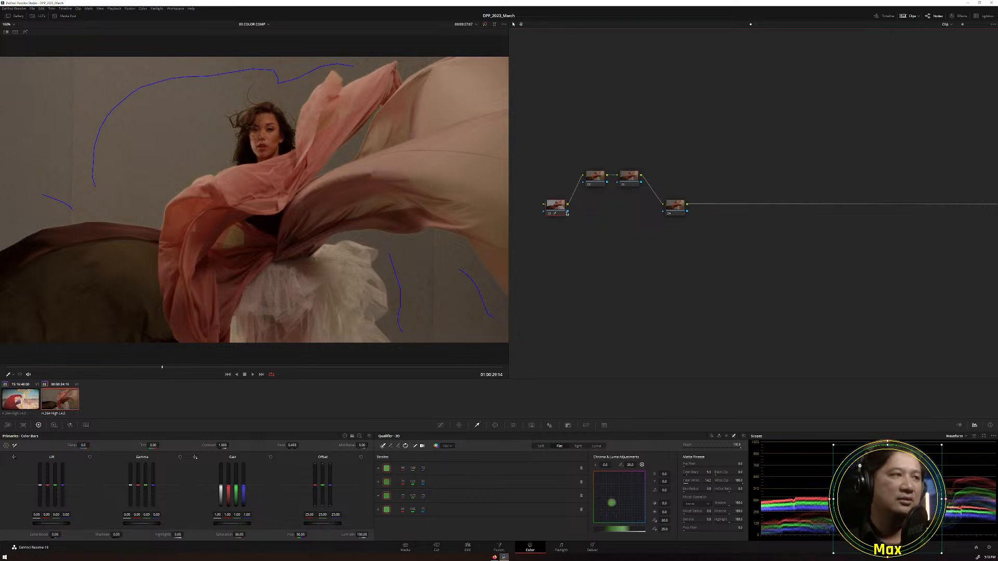
click(569, 213)
drag(608, 213, 664, 212)
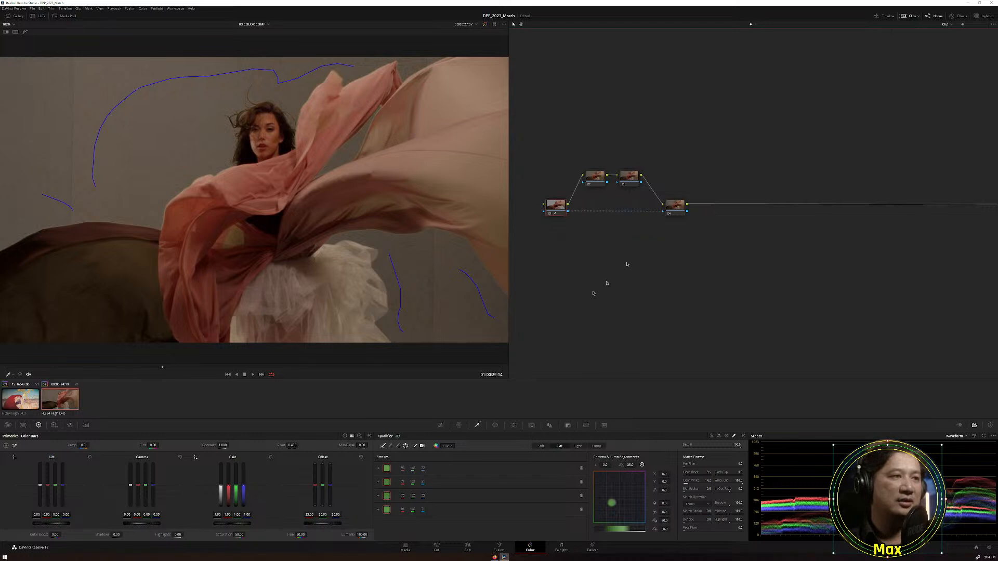
drag(963, 24, 956, 24)
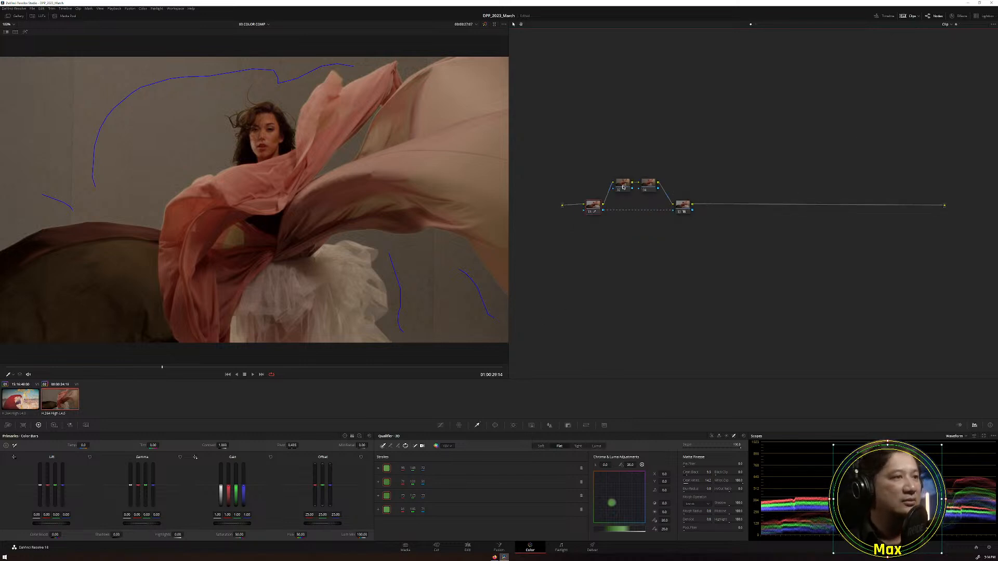
Compare the highlighted image of the first raised middle node with that of the last node receiving the key.
click(623, 186)
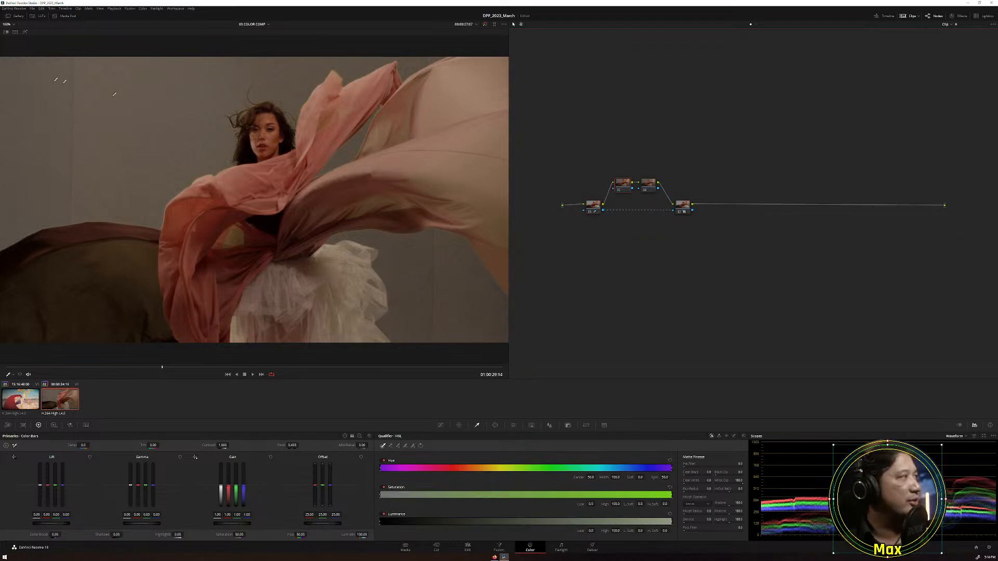
click(24, 33)
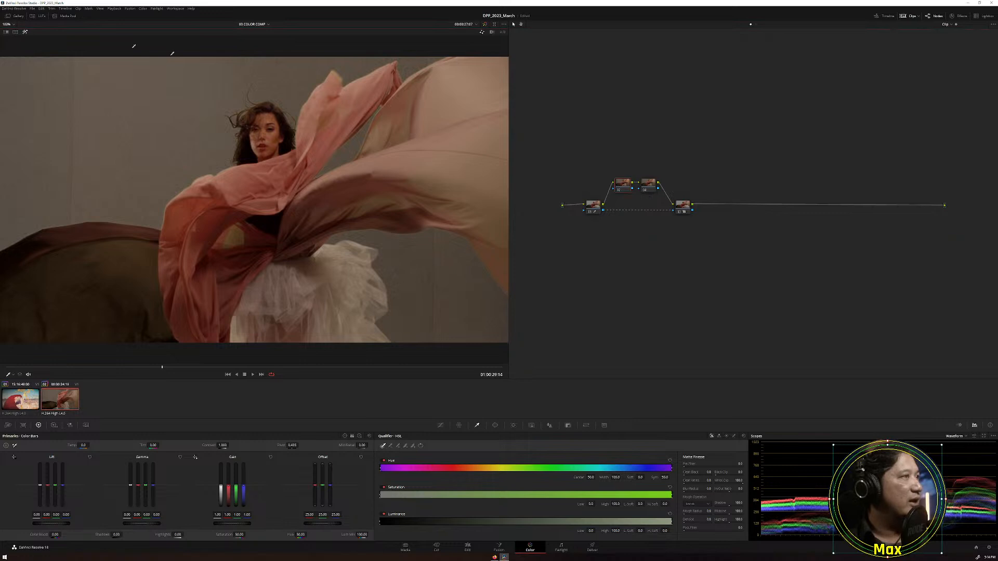
click(658, 191)
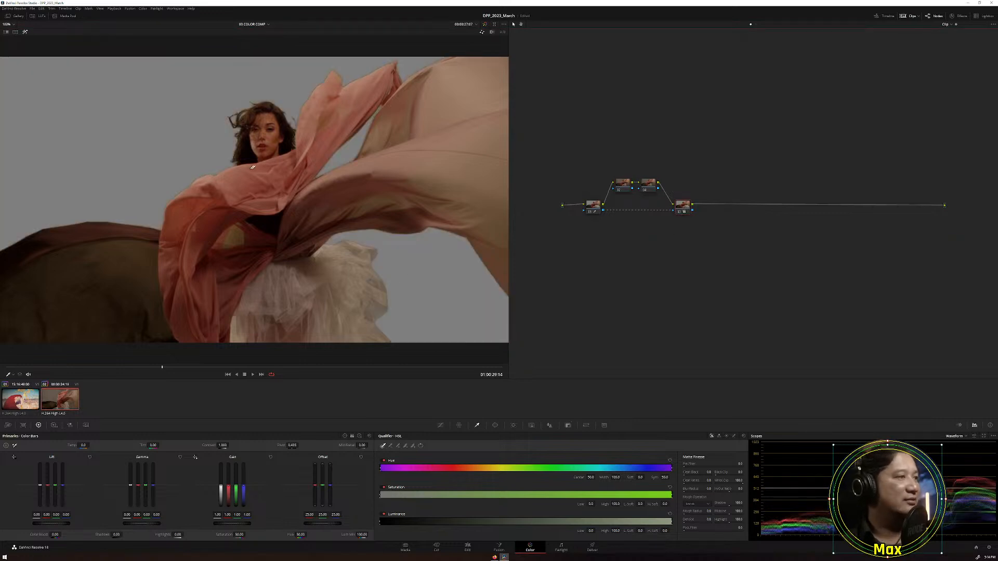
click(26, 33)
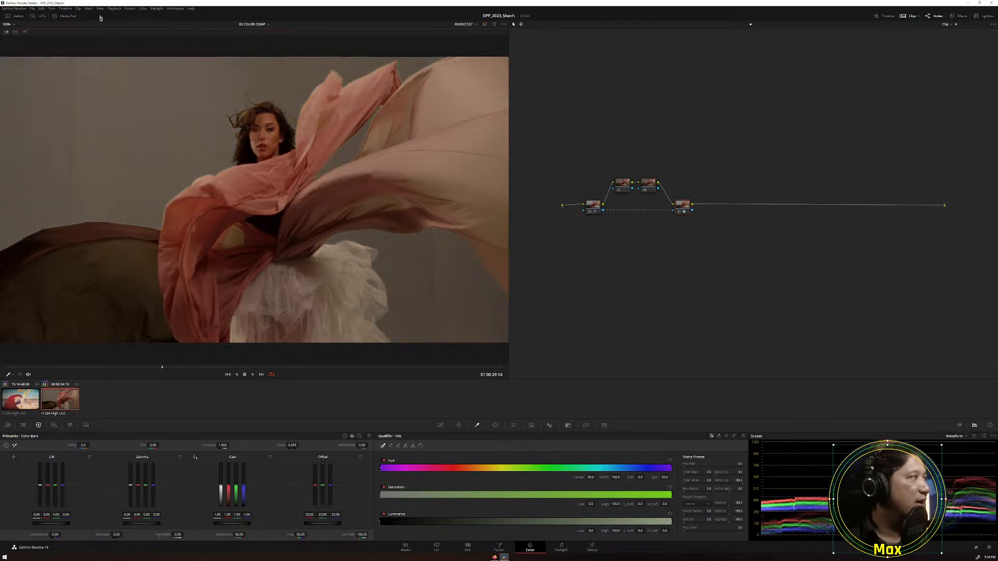
Add the autumn forest path clip from the media pool's CLIPS bin to the node graph as an external matte above the woman's chain.
click(65, 16)
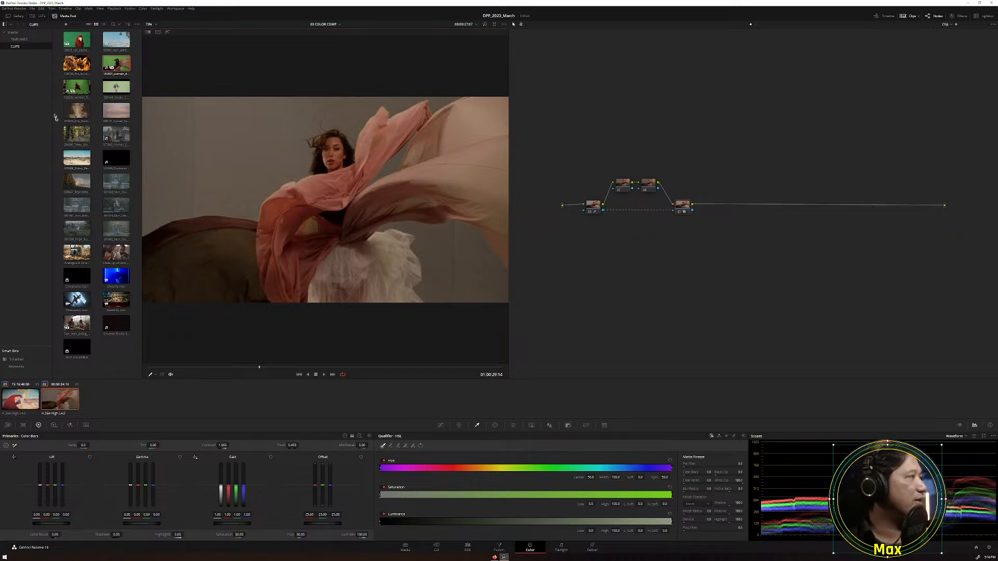
click(77, 134)
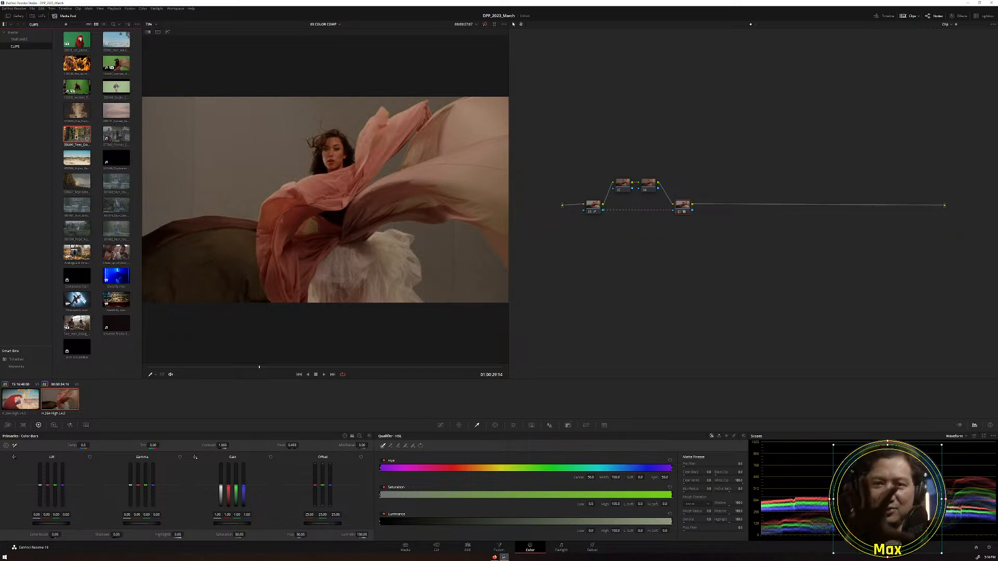
drag(78, 136, 577, 105)
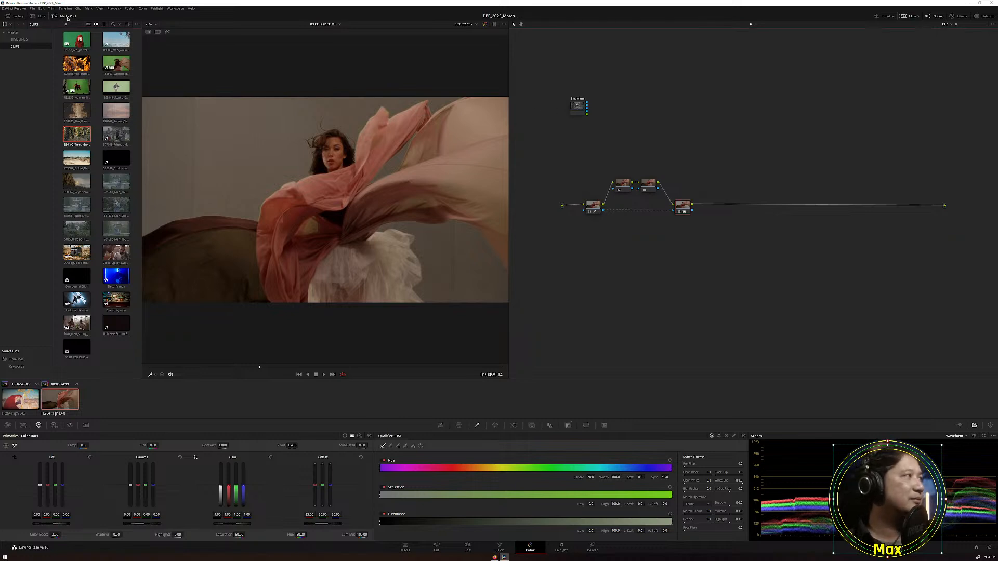
click(67, 16)
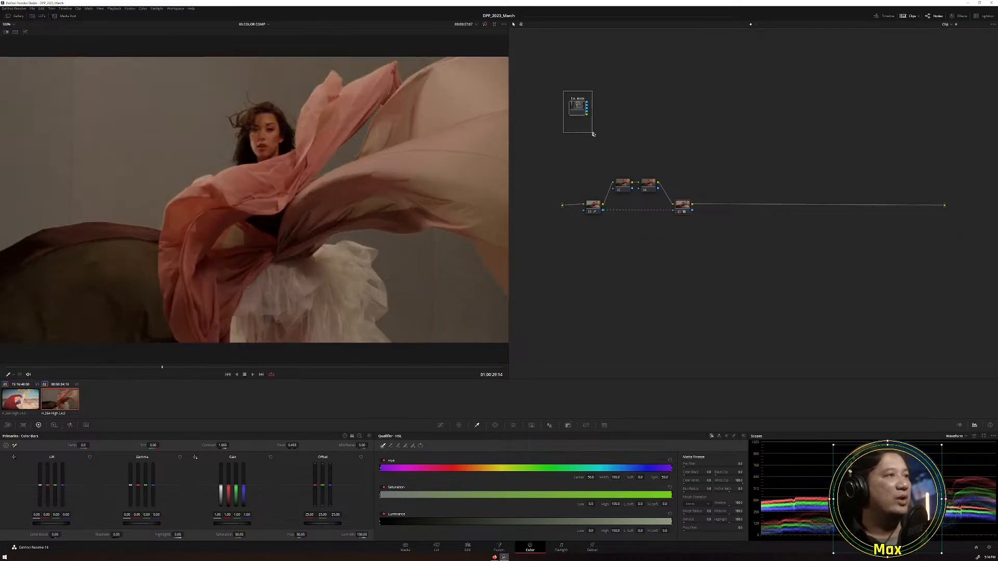
drag(576, 111, 582, 120)
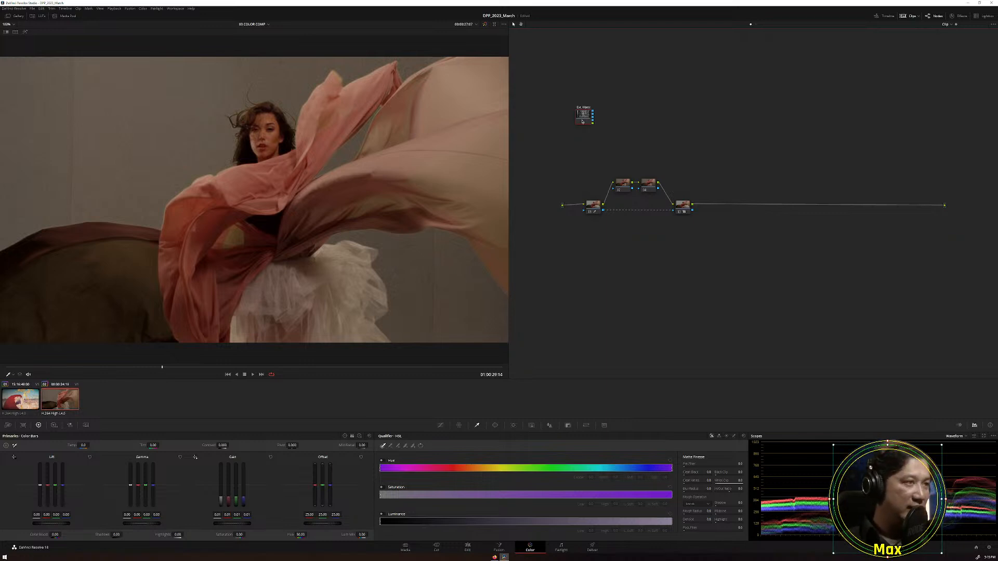
Add a serial node after the forest matte and preview that node's image with the highlight.
key(alt+s)
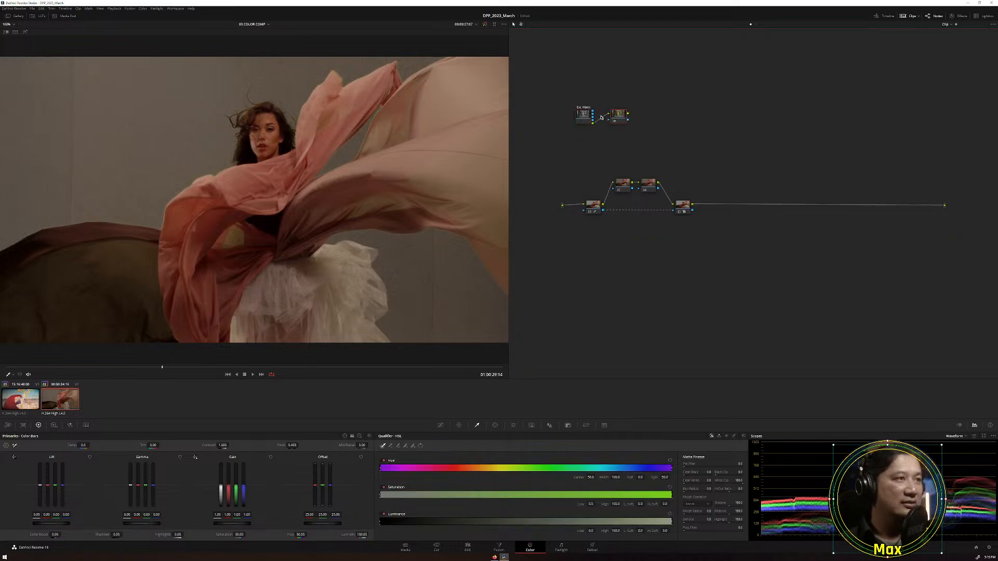
click(584, 117)
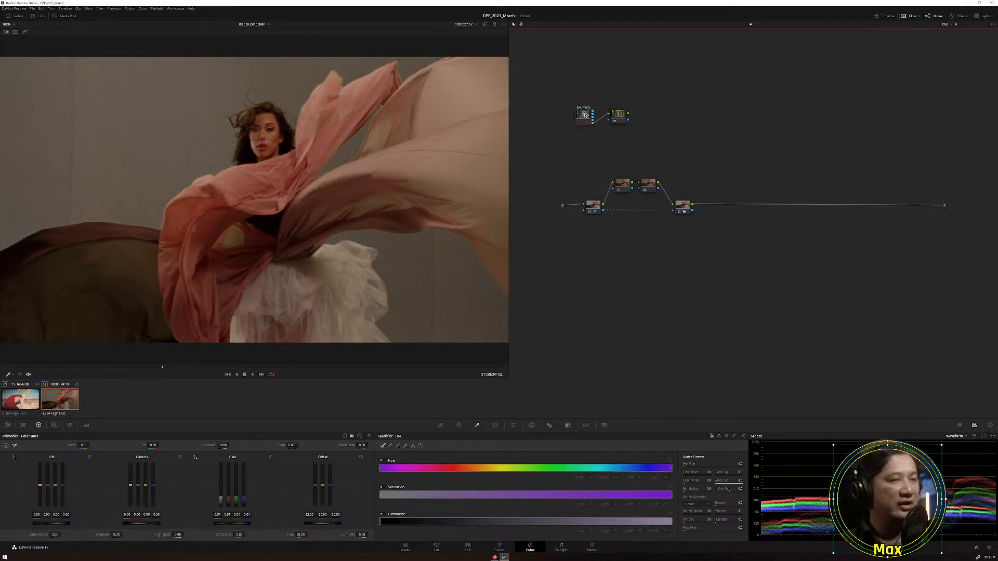
click(618, 116)
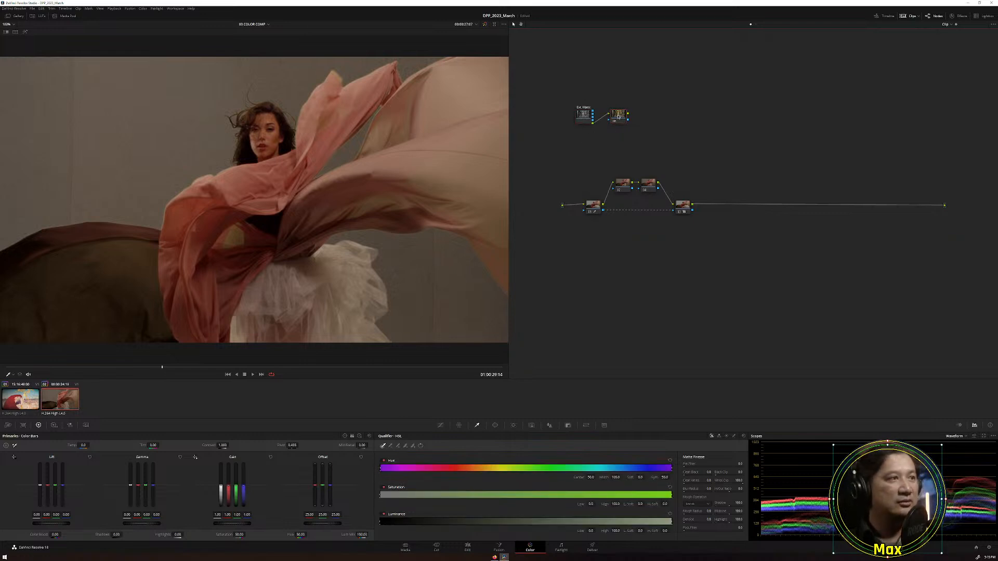
click(25, 33)
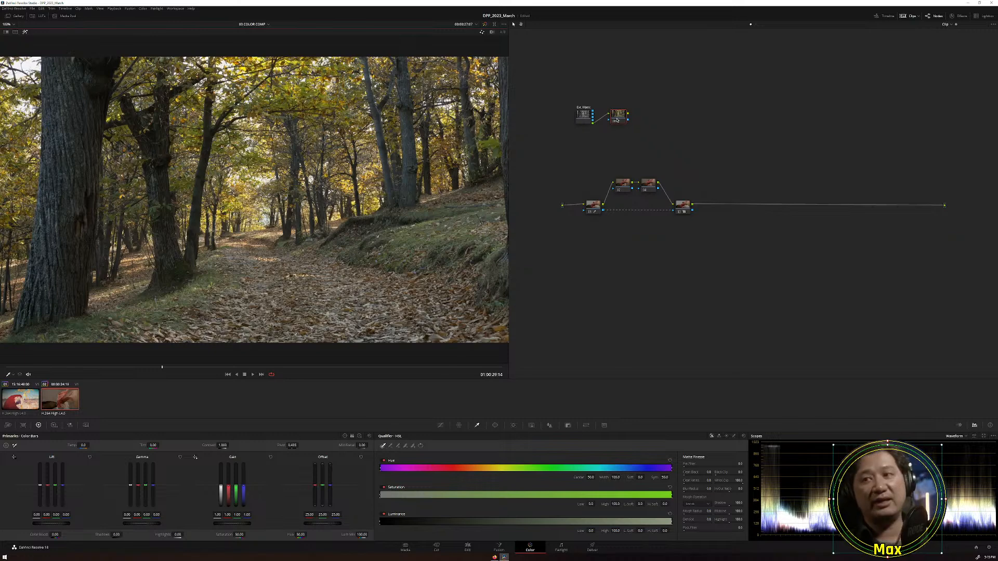
Add two more serial nodes to the forest chain, shift its three corrector nodes slightly and turn off the highlight.
key(alt+s)
key(alt+s)
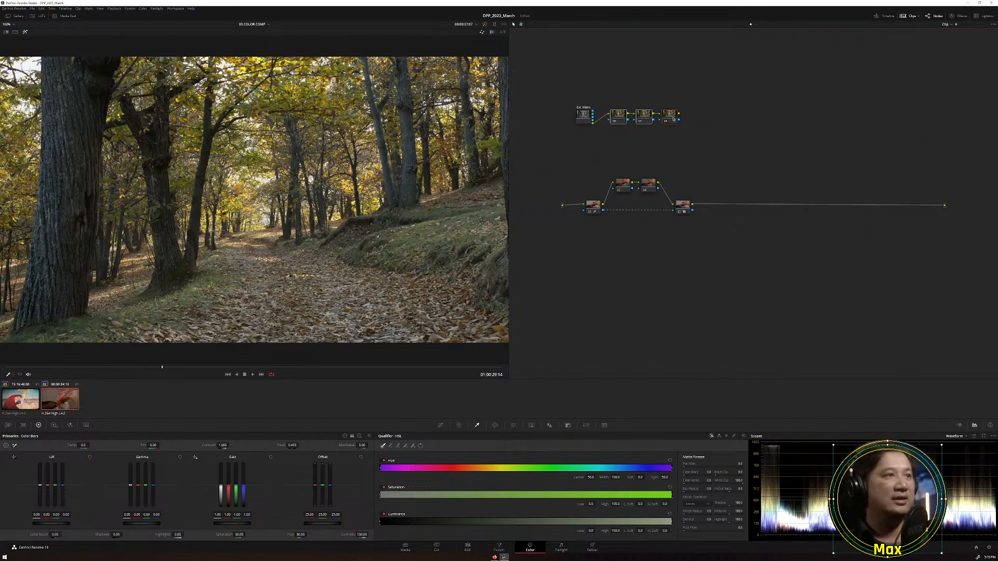
drag(674, 119, 671, 117)
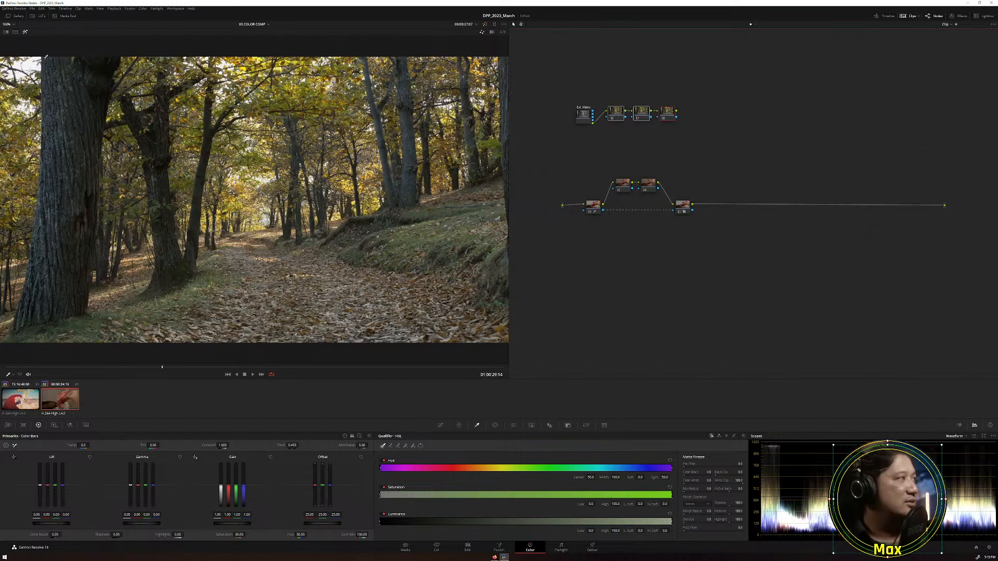
click(26, 32)
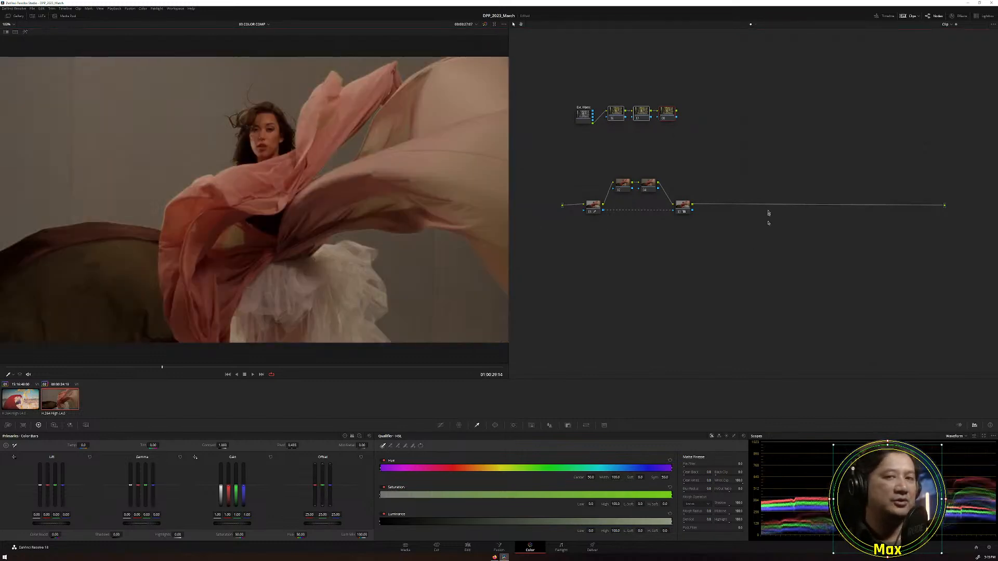
Add a Layer Mixer, feed the forest chain and the woman's keyed chain into it, and connect it to the graph's final output.
right_click(742, 148)
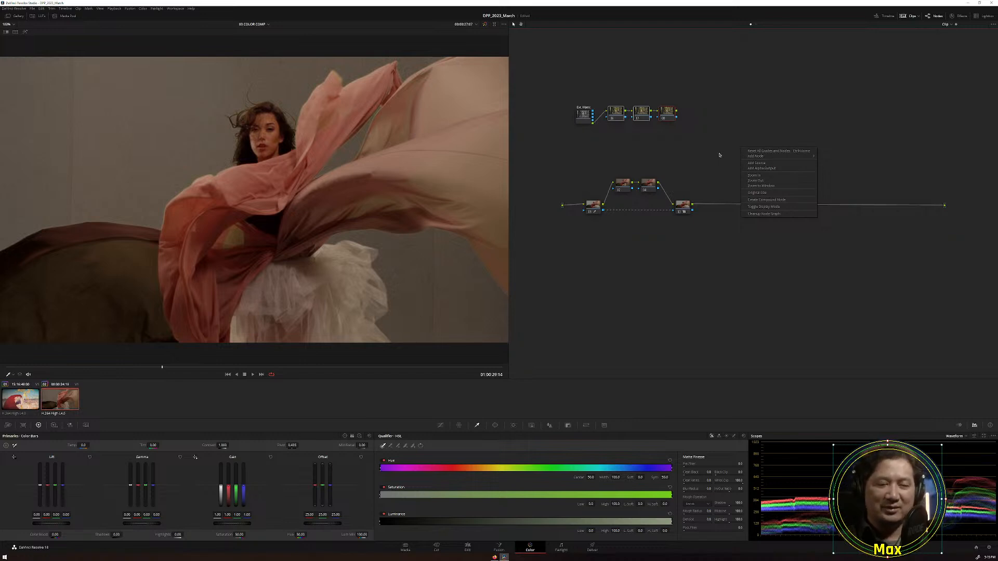
click(719, 253)
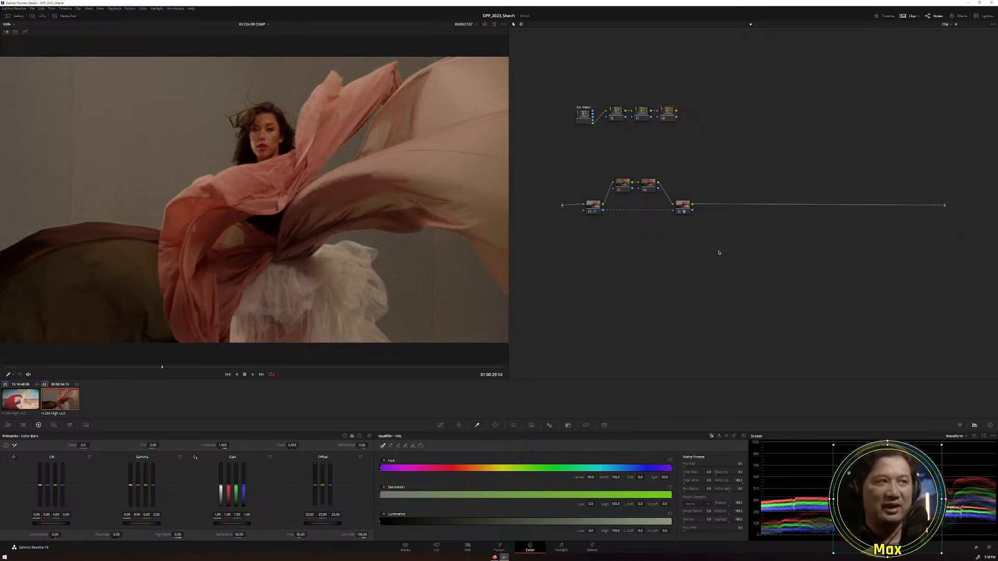
right_click(729, 141)
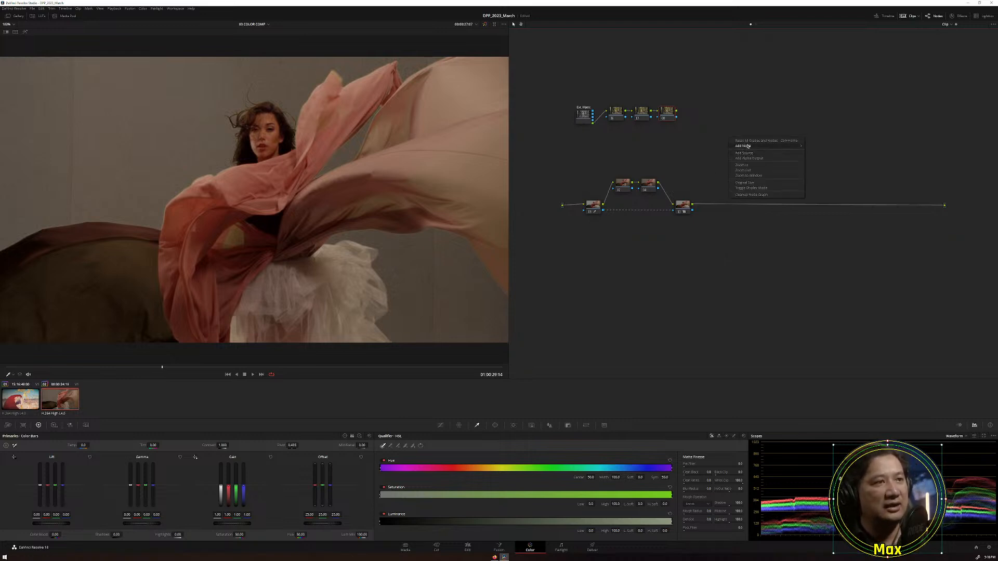
mouse_move(748, 147)
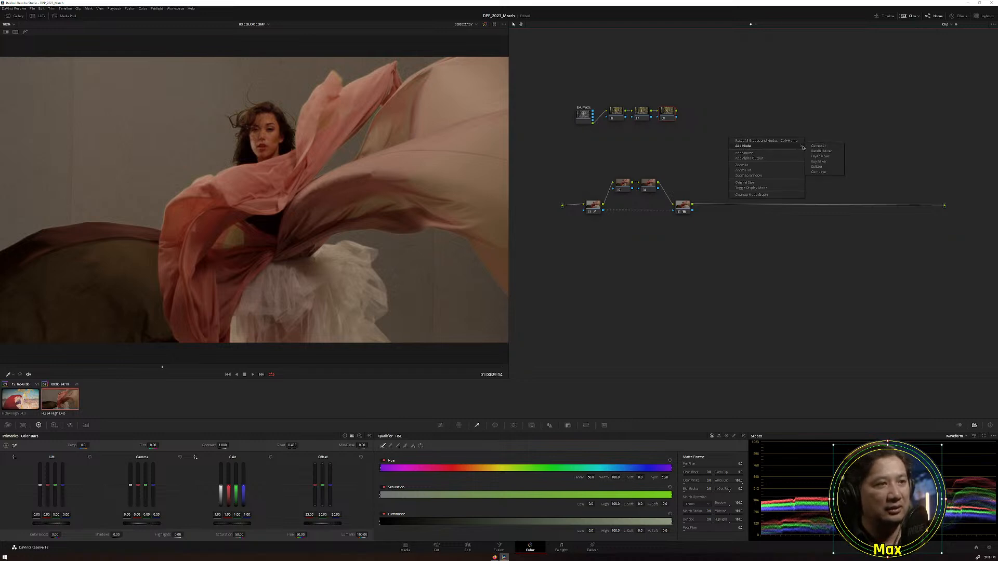
click(820, 156)
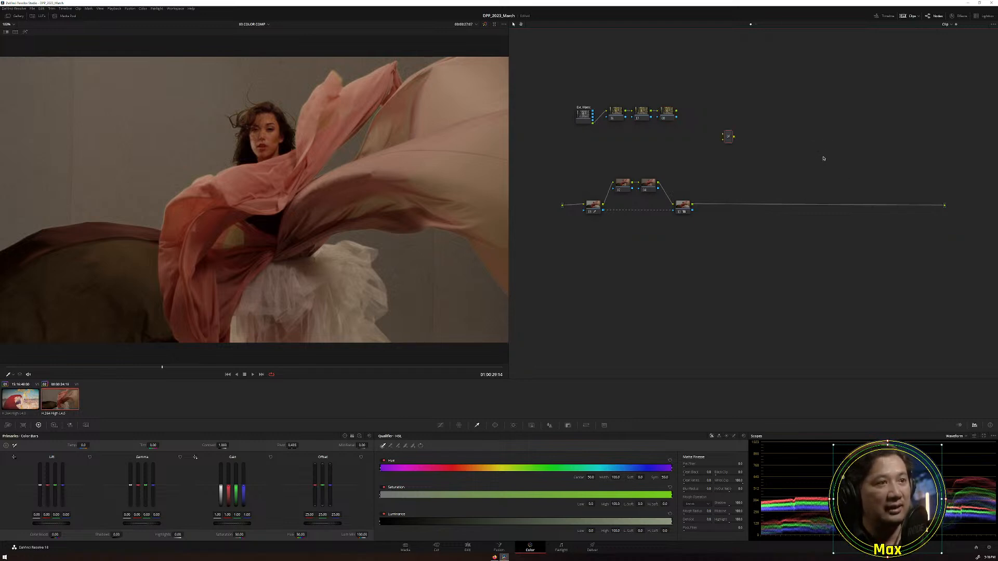
drag(738, 137, 755, 139)
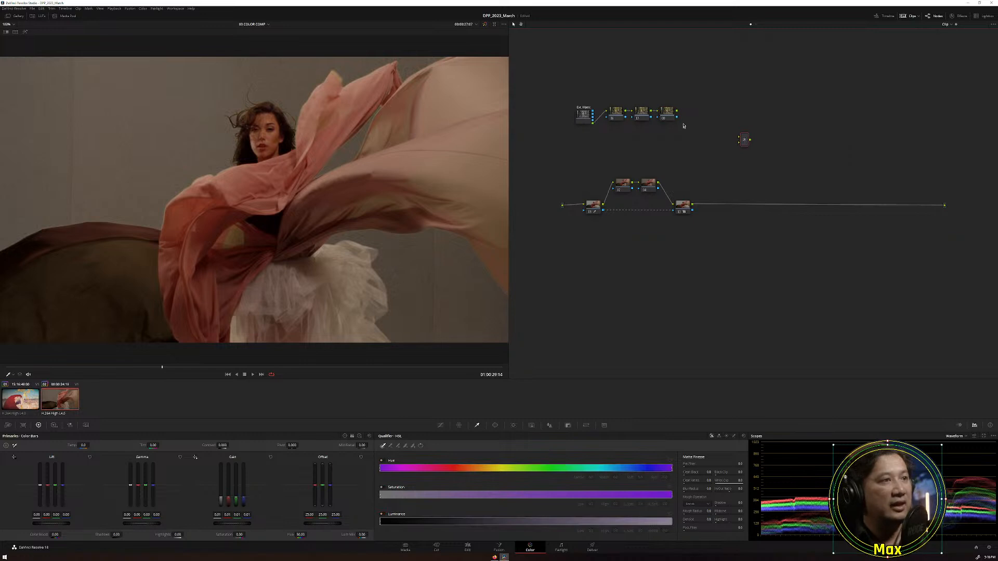
drag(678, 113, 739, 137)
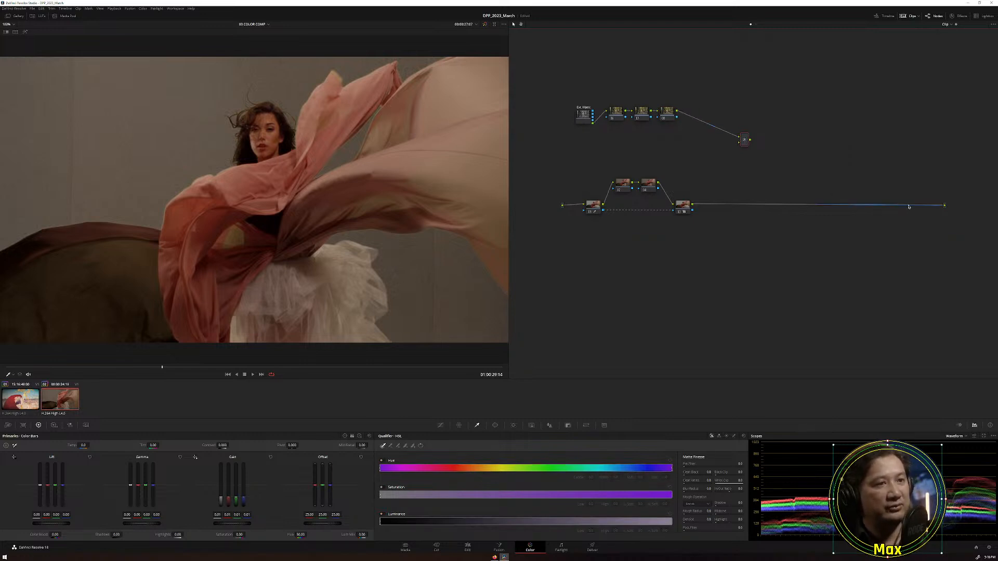
drag(910, 205, 945, 206)
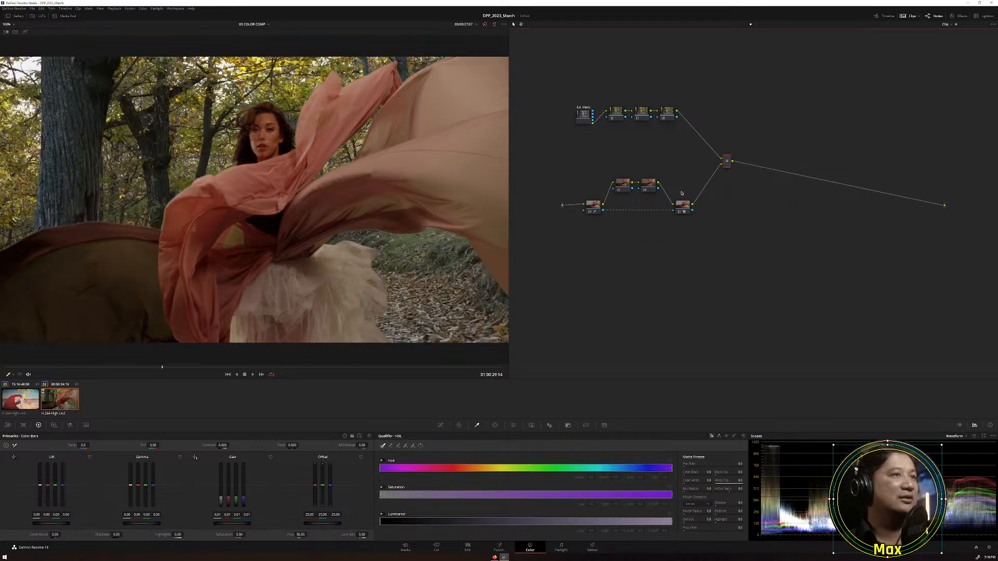
Morph the Layer Mixer into a Parallel Mixer to compare the composite, and morph it back into a Layer Mixer.
right_click(727, 165)
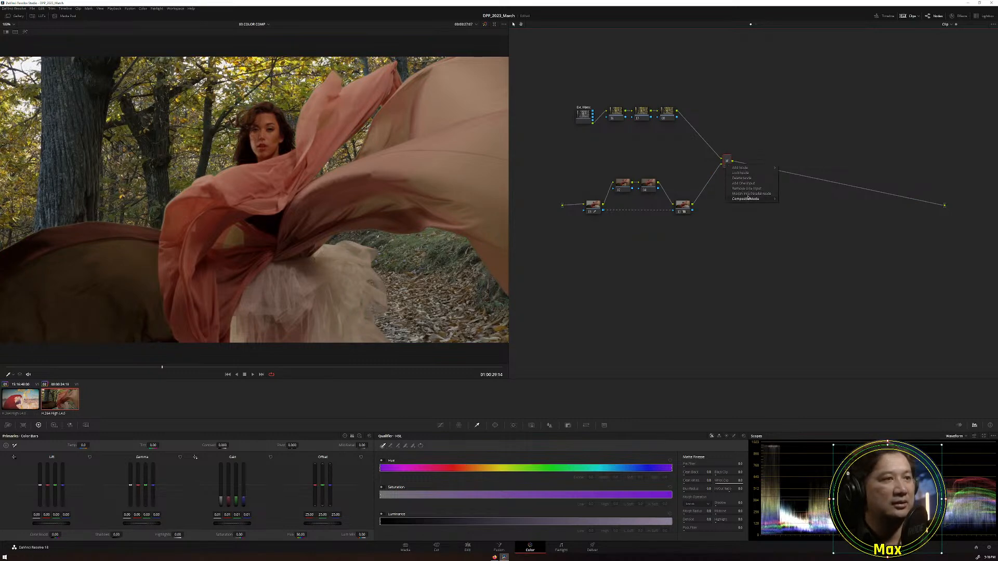
click(746, 194)
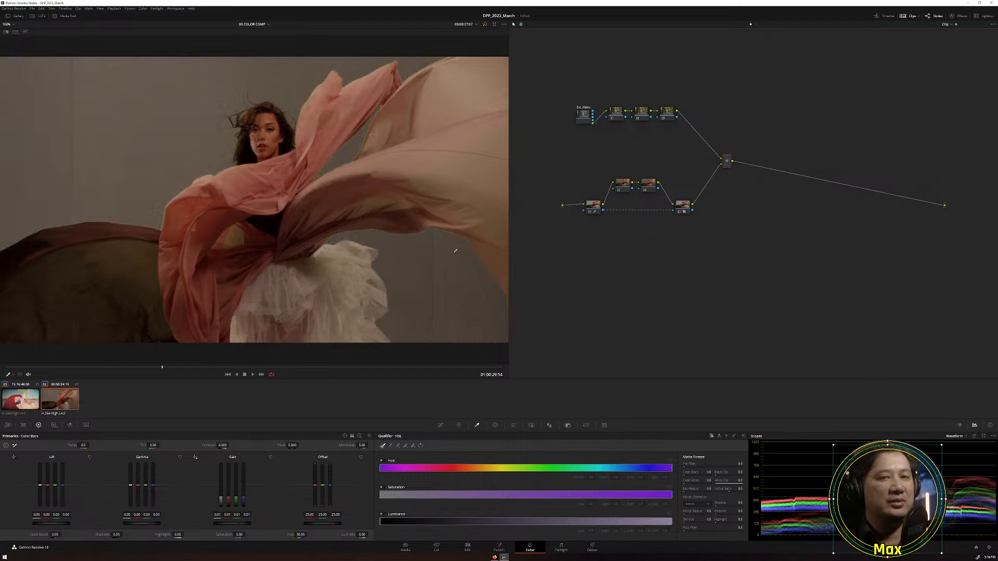
right_click(727, 164)
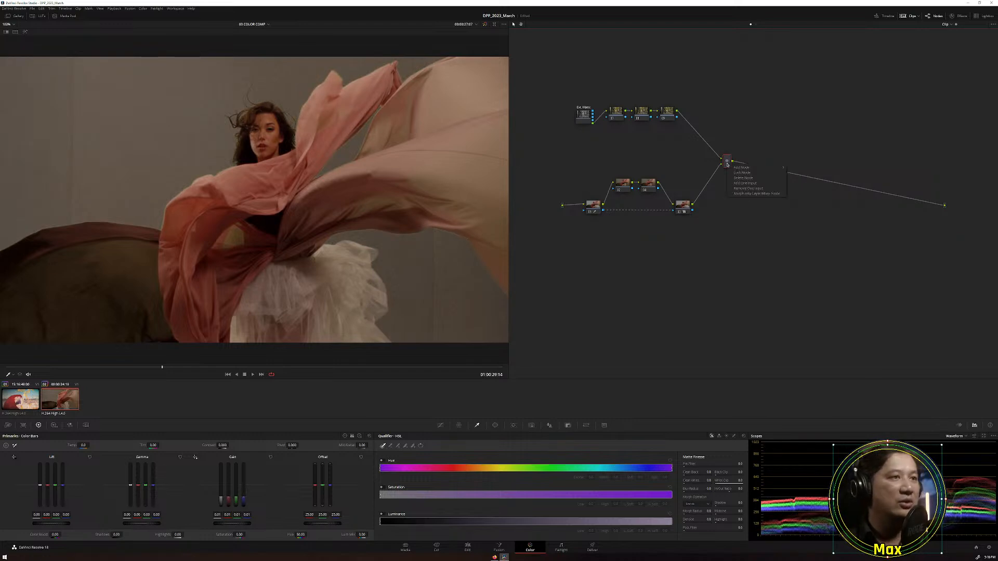
click(755, 194)
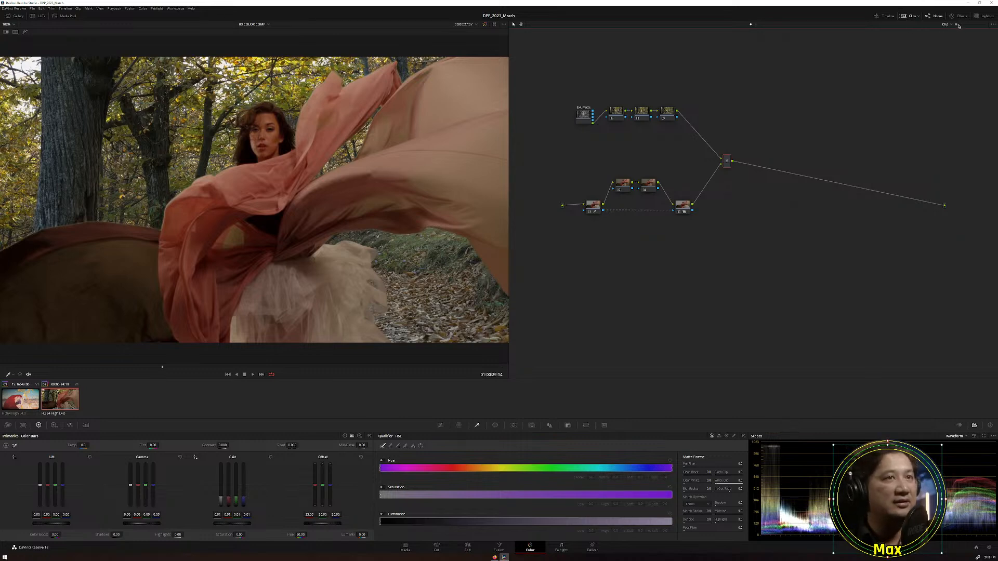
Select the four nodes of the woman's chain and move them together to the right, past the source input.
drag(959, 26, 968, 26)
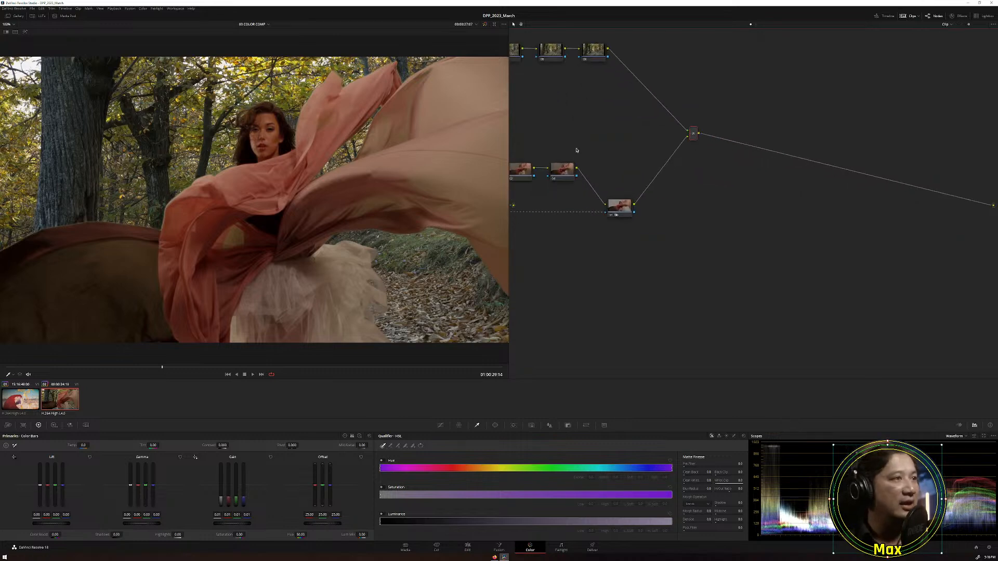
drag(581, 148, 677, 164)
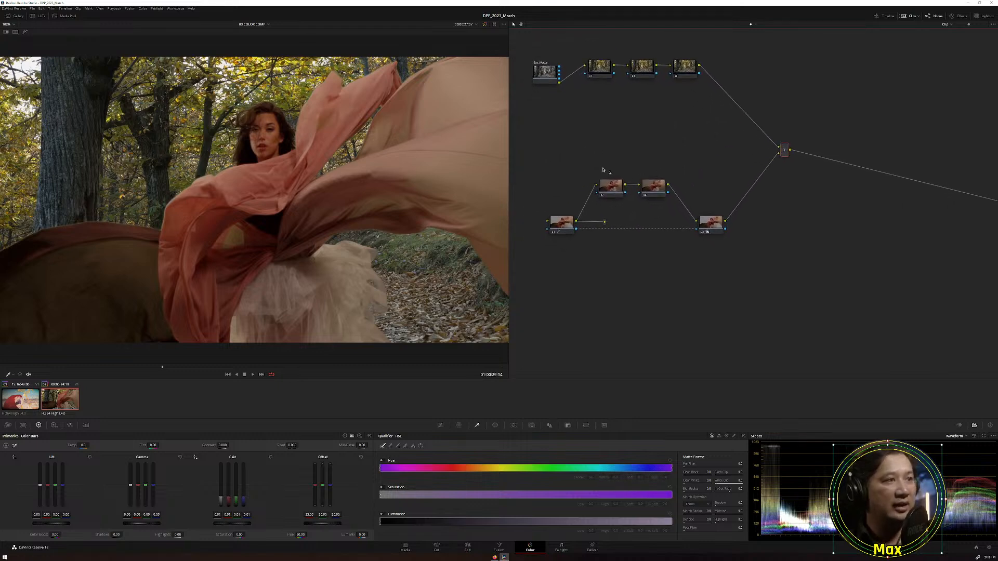
drag(603, 170, 730, 289)
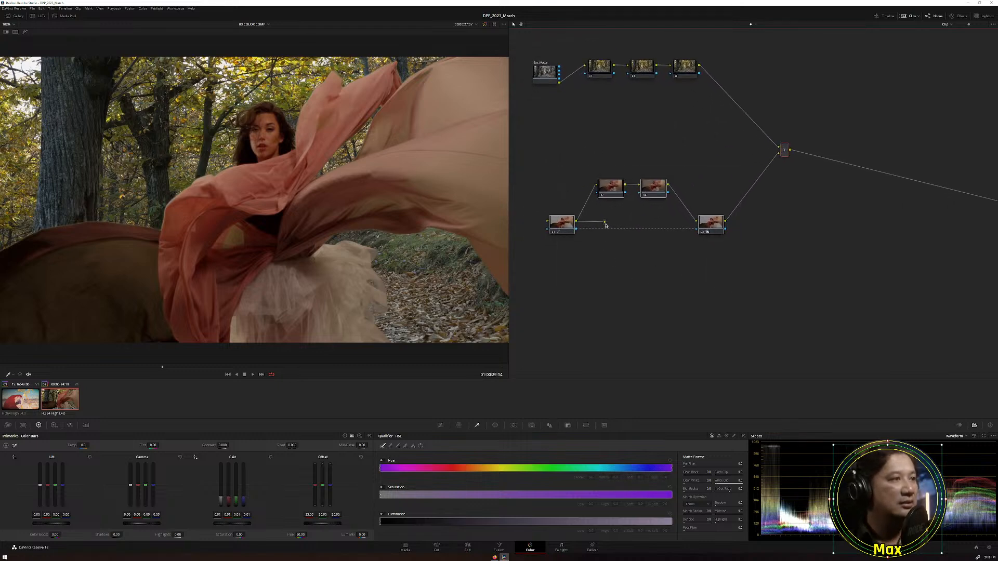
drag(563, 225, 637, 226)
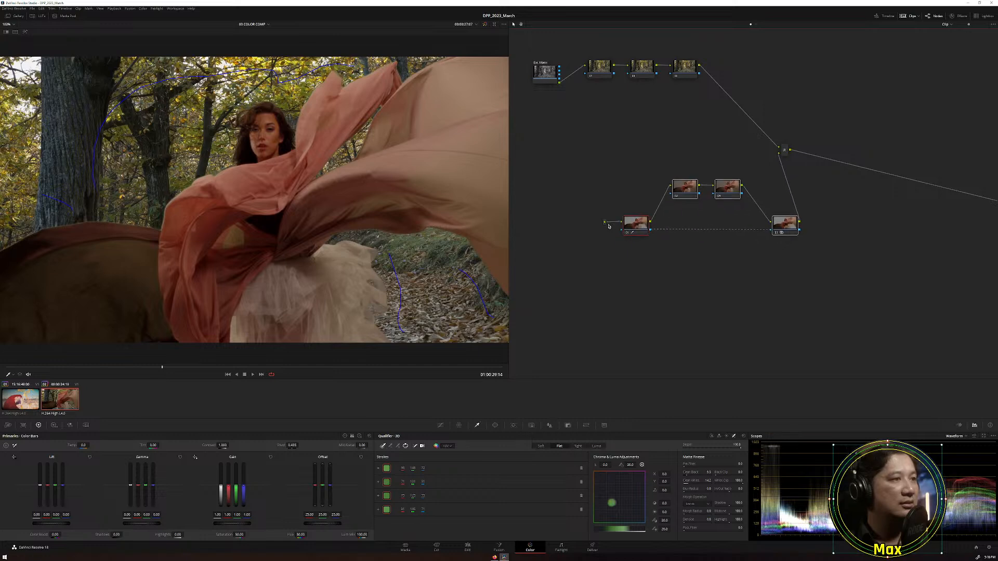
Tidy the node graph by moving the forest chain nearer the Layer Mixer and shifting the woman's chain and its two middle correctors slightly.
drag(580, 182, 803, 269)
drag(785, 224, 786, 223)
drag(526, 46, 741, 109)
drag(692, 72, 766, 125)
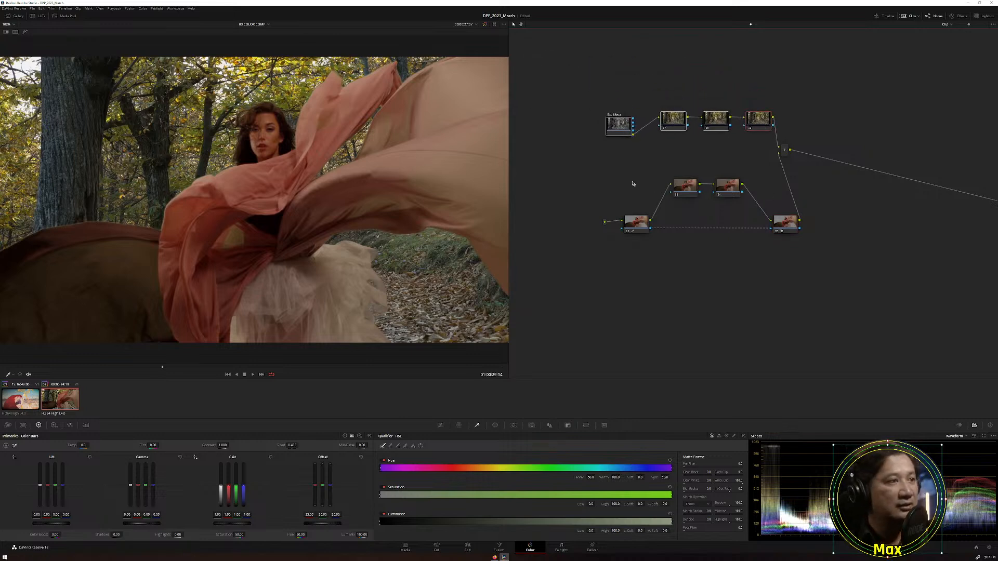
drag(635, 180, 773, 229)
click(716, 204)
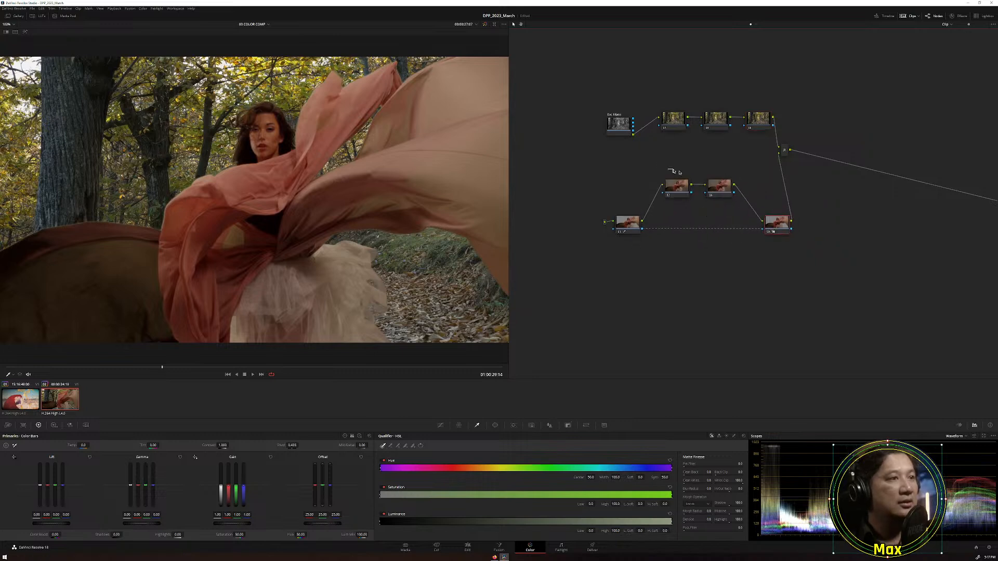
drag(669, 168, 714, 186)
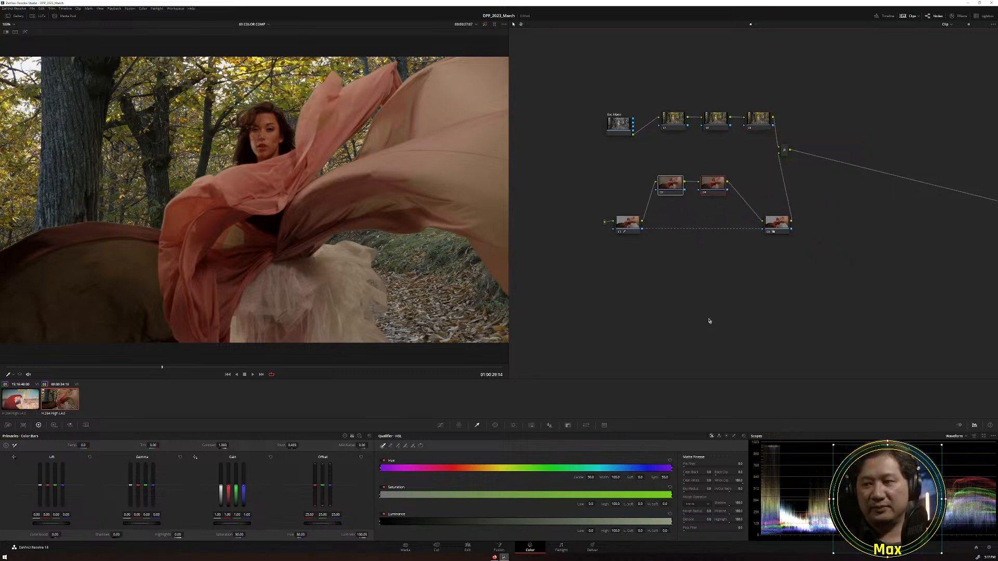
Label the woman's first node Subject and the first forest corrector BG, and nudge the Layer Mixer slightly clear of the chains.
click(632, 226)
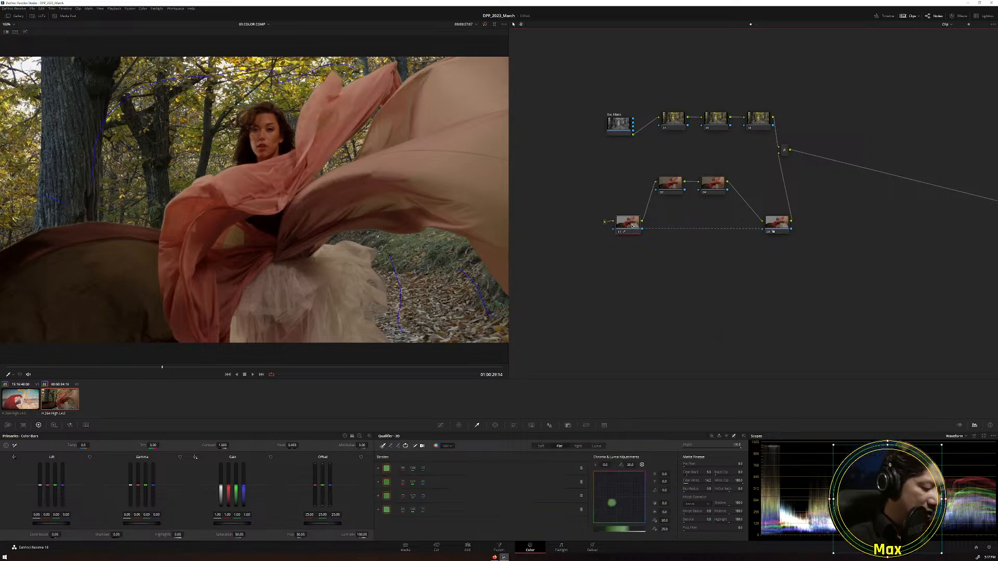
key(Caps_Lock)
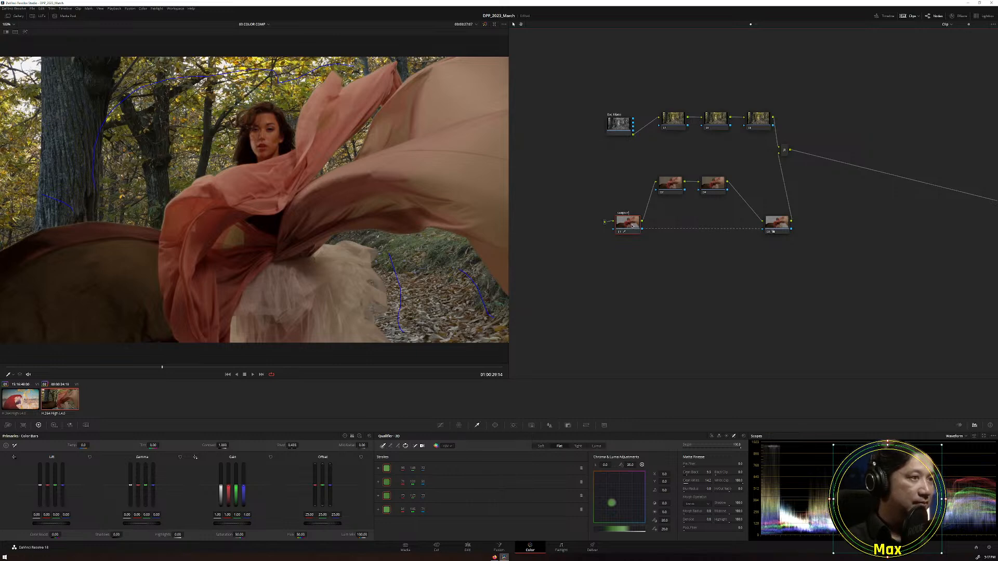
click(672, 117)
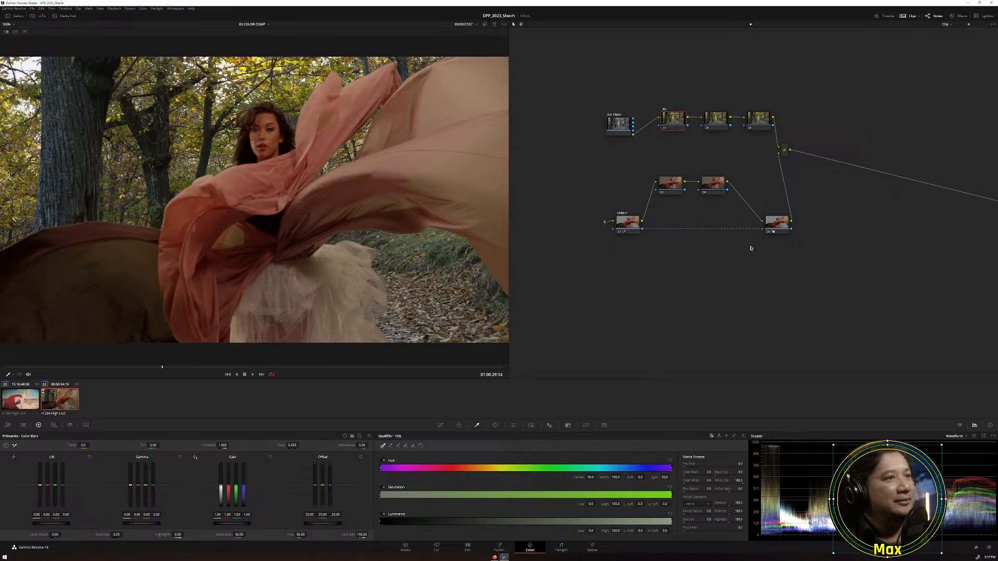
drag(784, 151, 788, 158)
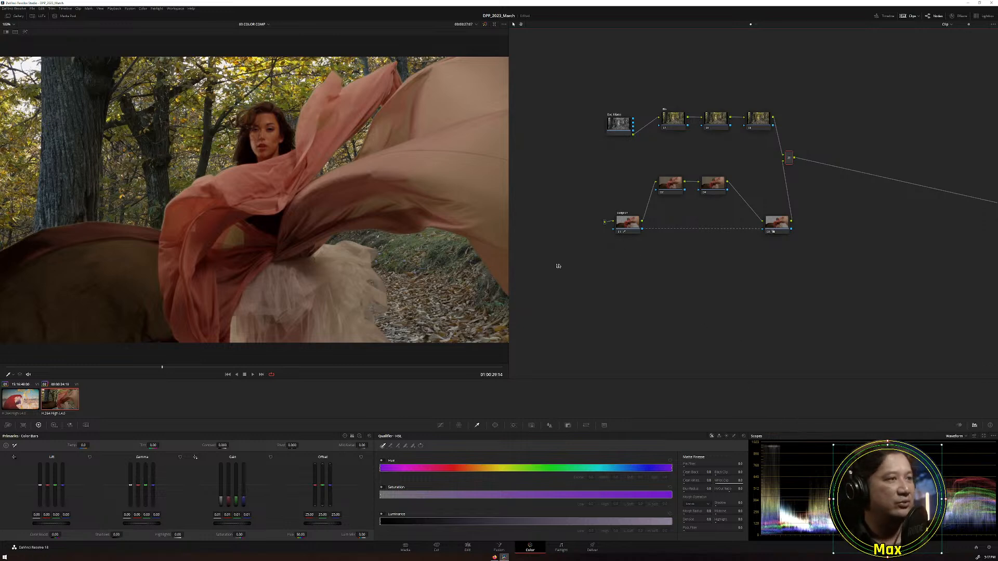
Disable all four forest nodes and enable them again to compare the composite with and without the background.
drag(591, 95, 784, 153)
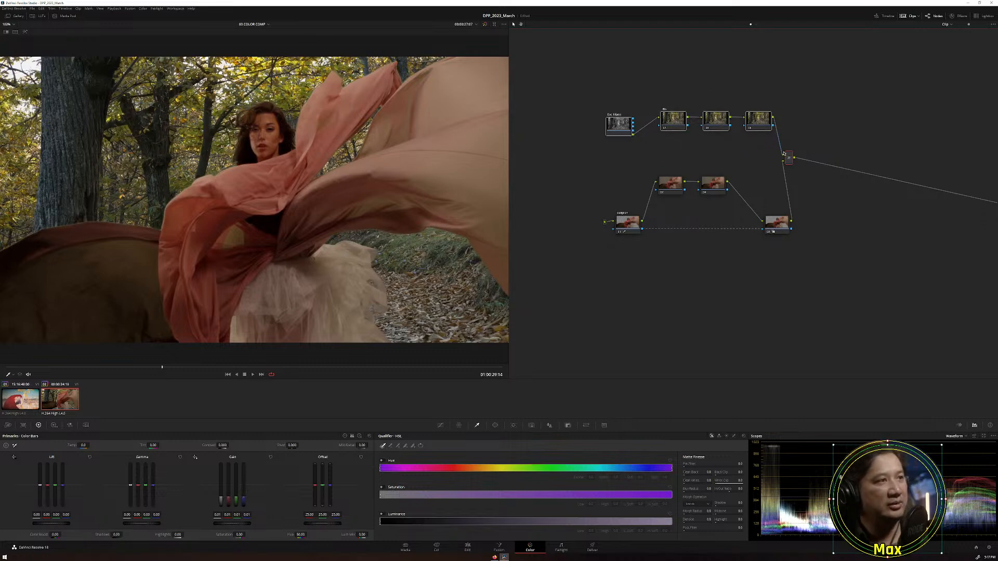
key(ctrl+d)
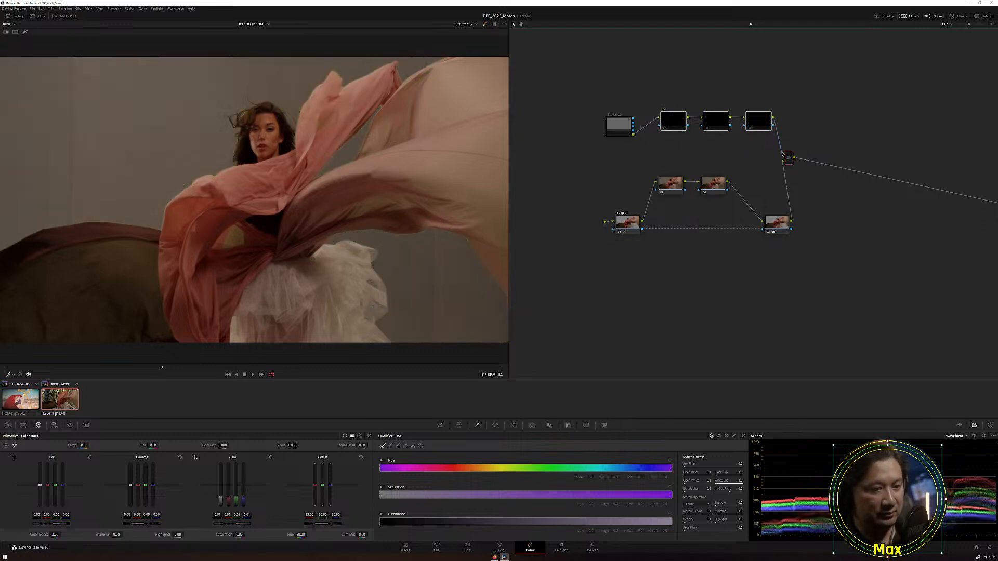
key(ctrl+d)
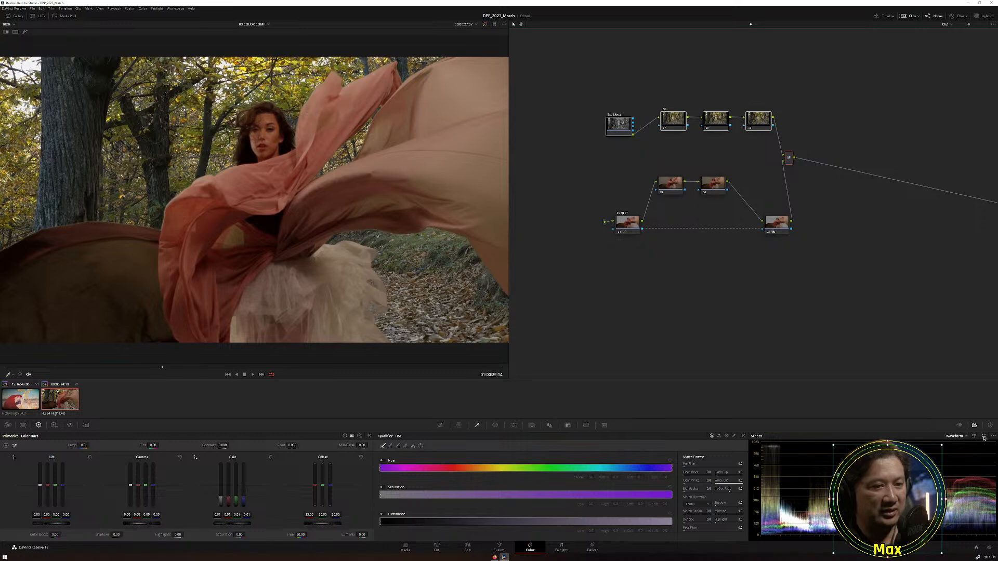
Open the waveform and vectorscope in a floating window and compare their traces with the forest nodes disabled and enabled.
click(984, 438)
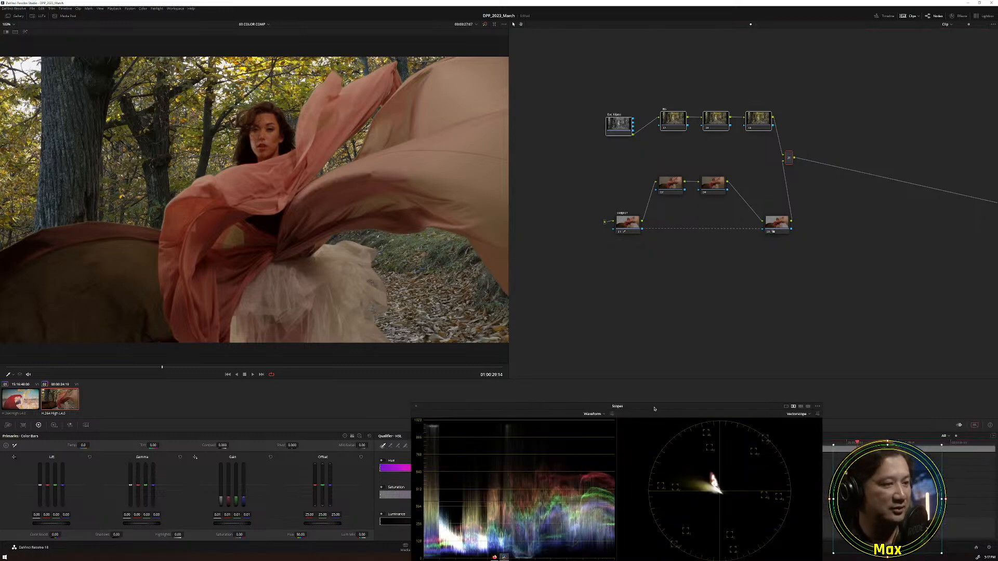
drag(655, 412, 644, 393)
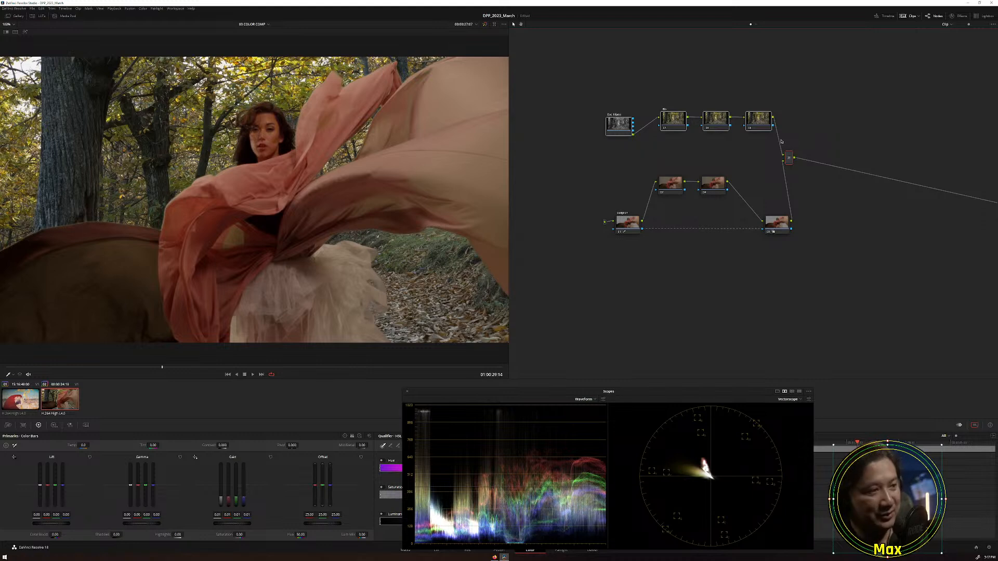
key(ctrl+d)
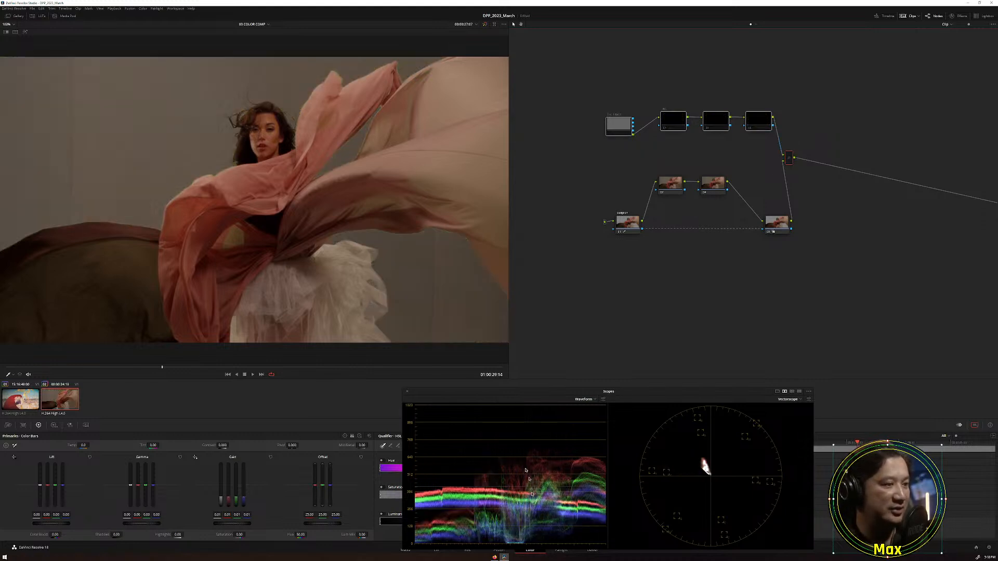
key(ctrl+d)
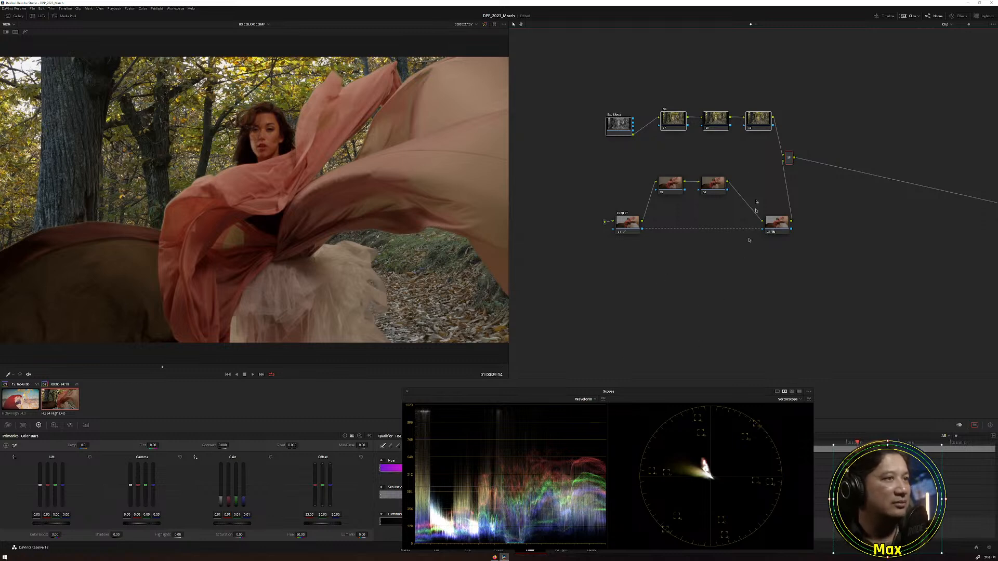
On the first forest corrector node, reduce the contrast to about 0.76 and lower the overall Offset to darken the background.
click(709, 155)
click(675, 119)
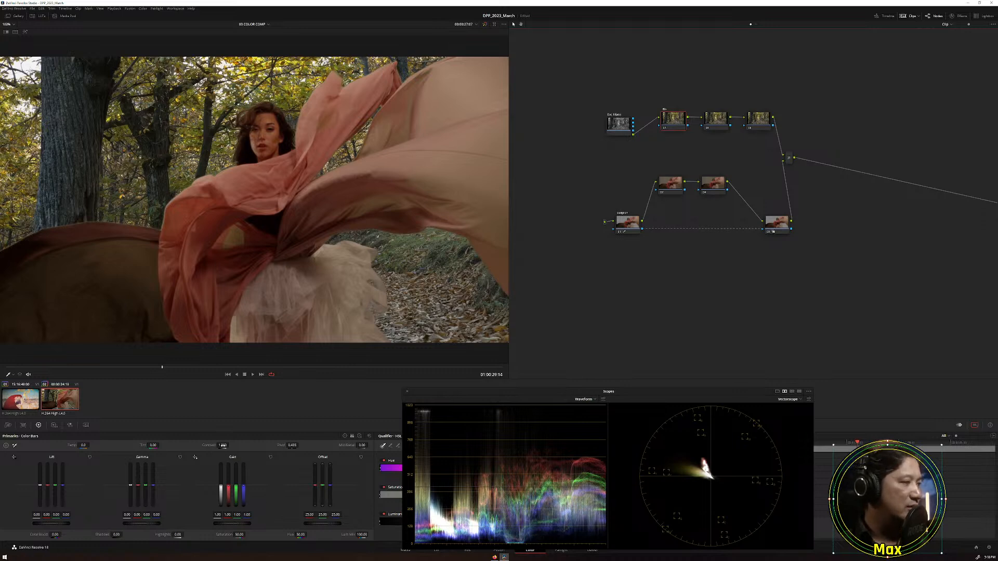
drag(223, 446, 168, 446)
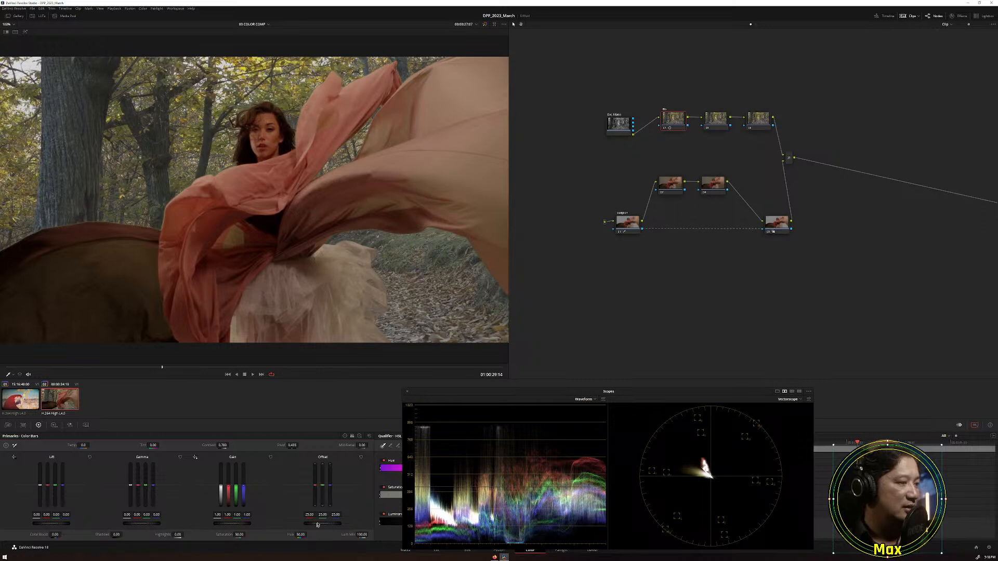
drag(322, 524, 277, 523)
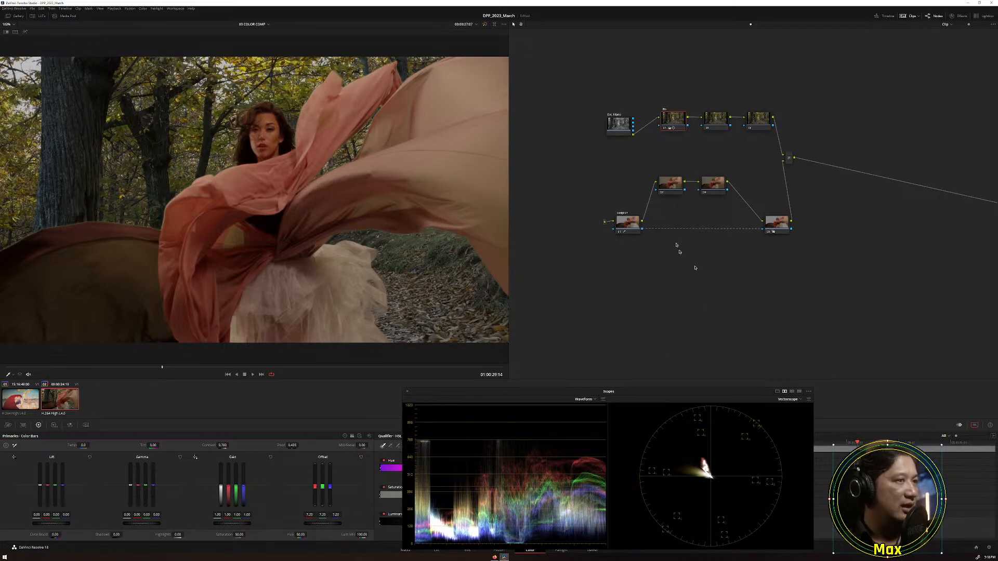
Try lowering the red Offset to about 14.6 on the woman's first corrector after the keyed node, and reset the Offset.
click(669, 185)
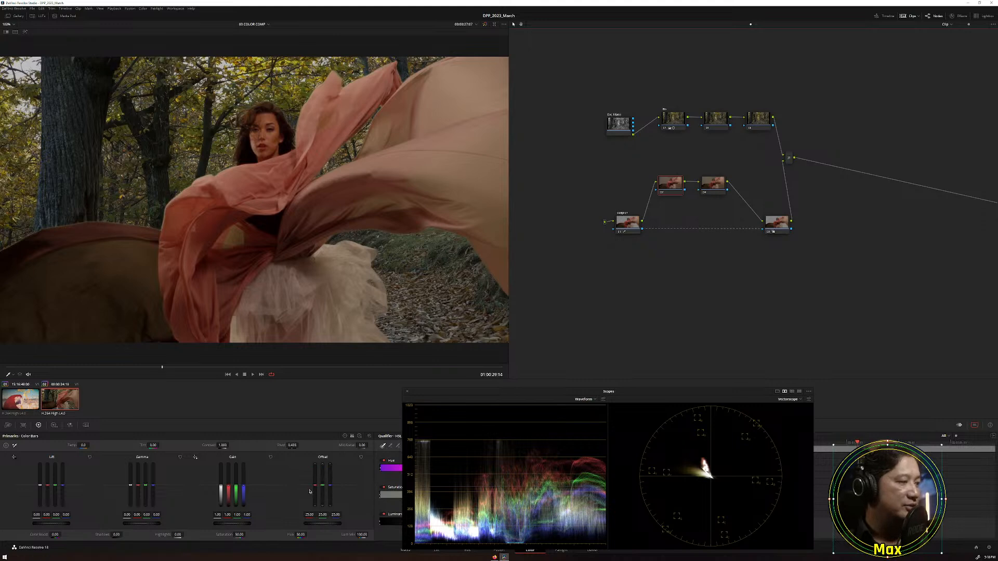
scroll(316, 492, down, 3)
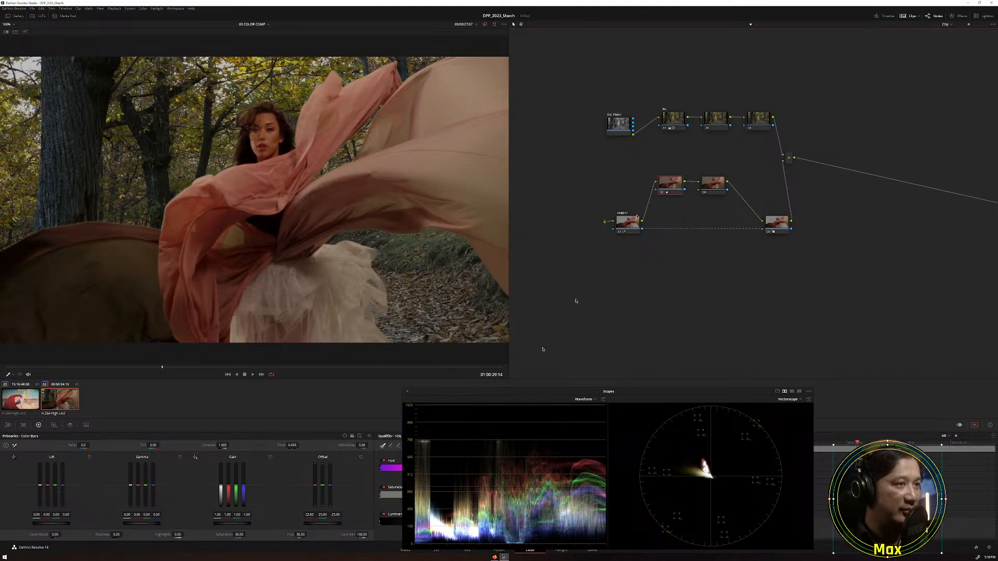
scroll(315, 490, down, 2)
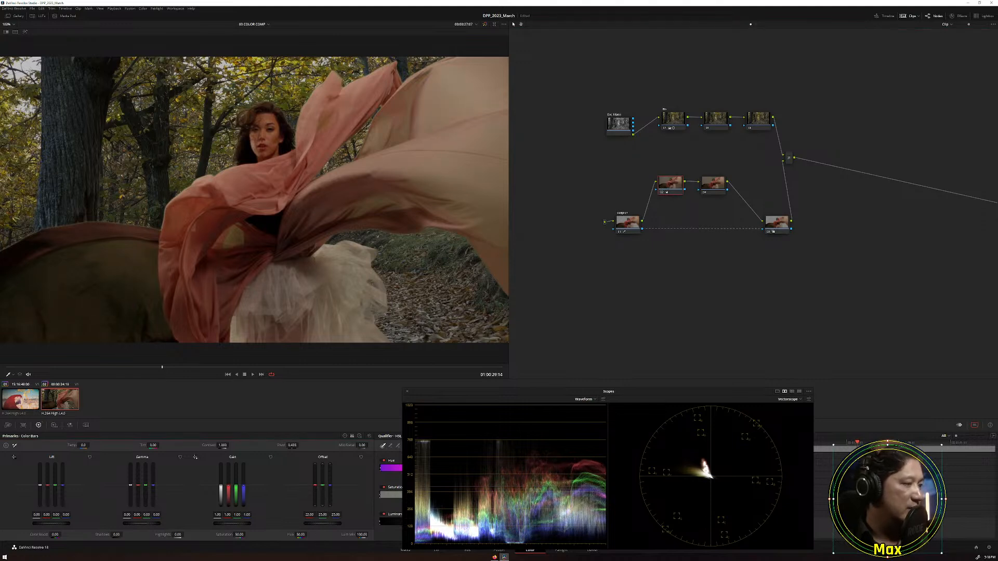
mouse_move(315, 489)
mouse_down()
mouse_move(315, 507)
mouse_move(315, 481)
mouse_up()
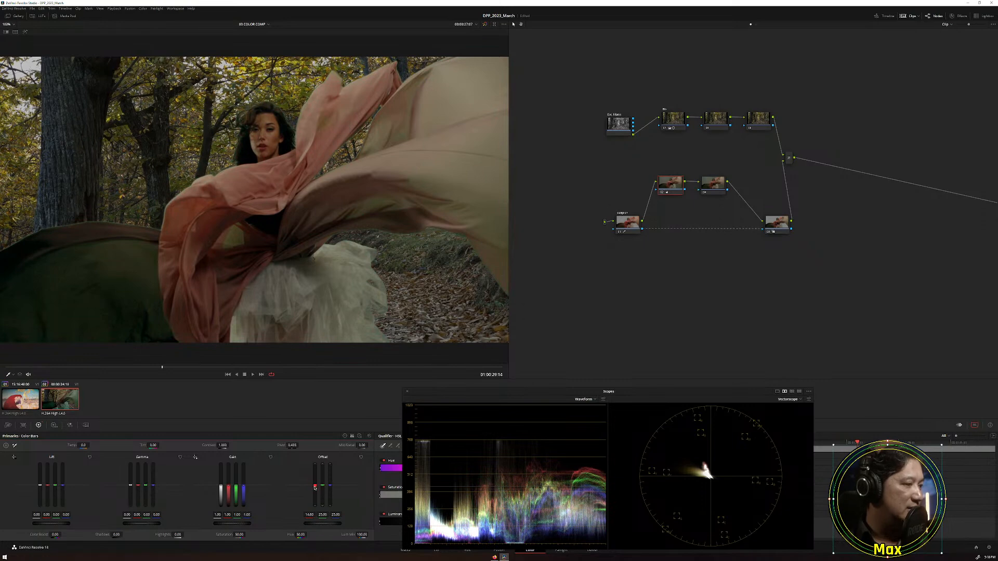
click(361, 458)
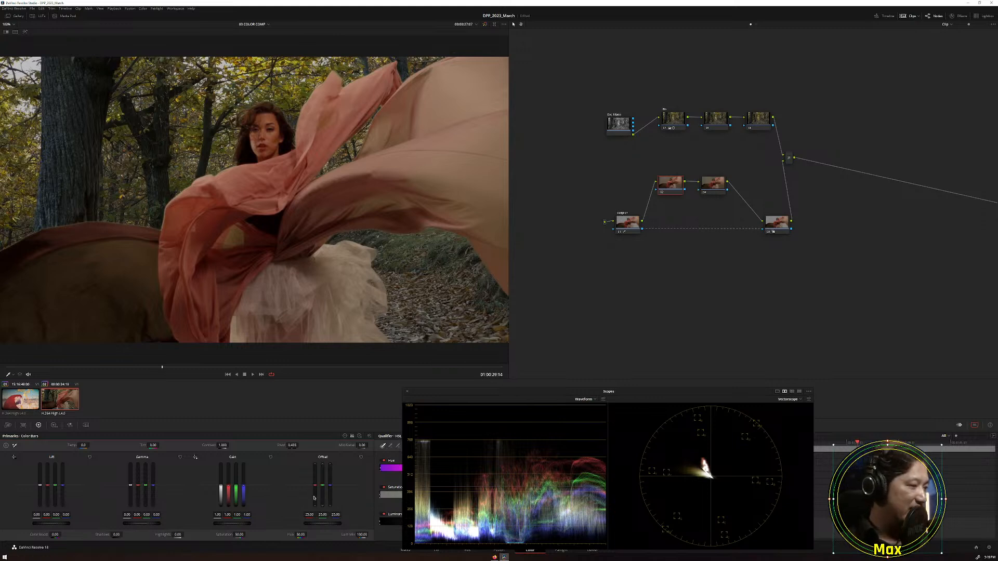
Set the red and blue Offset of the woman's first corrector to 23.20.
drag(316, 490, 316, 490)
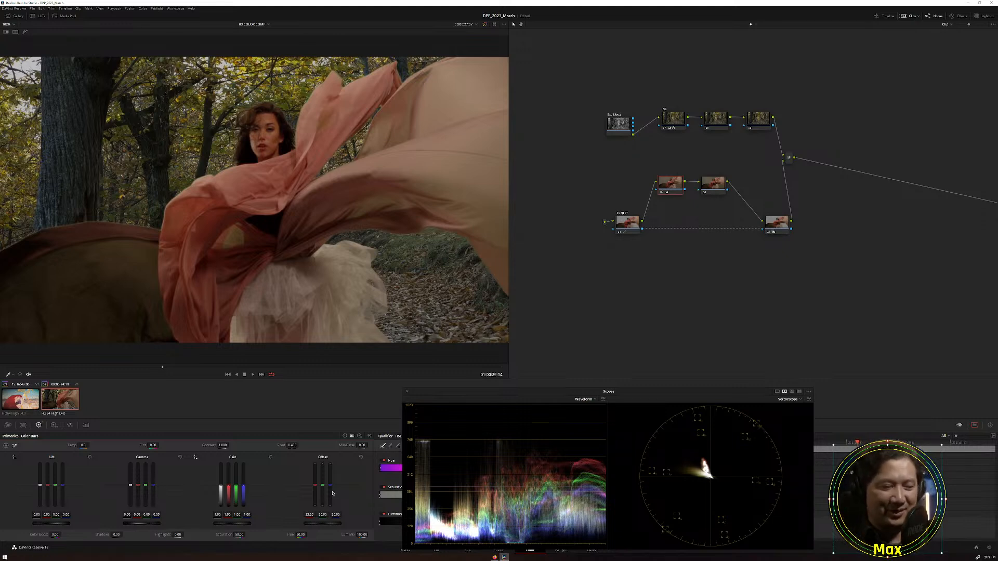
drag(331, 487, 332, 493)
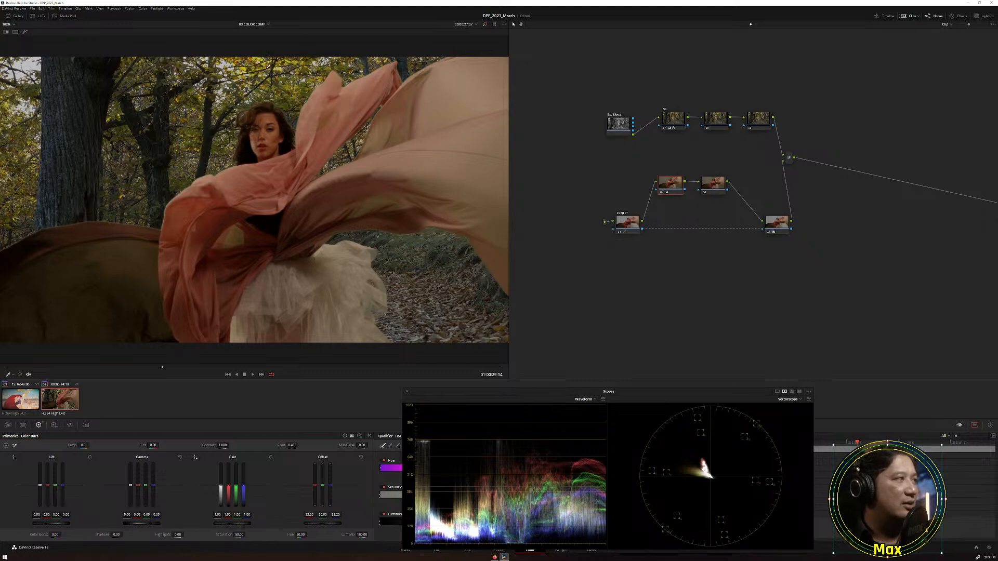
Disable and re-enable the woman's four nodes to compare the composite with the plain forest, and close the floating scopes.
drag(579, 162, 792, 302)
drag(615, 175, 801, 277)
key(ctrl+d)
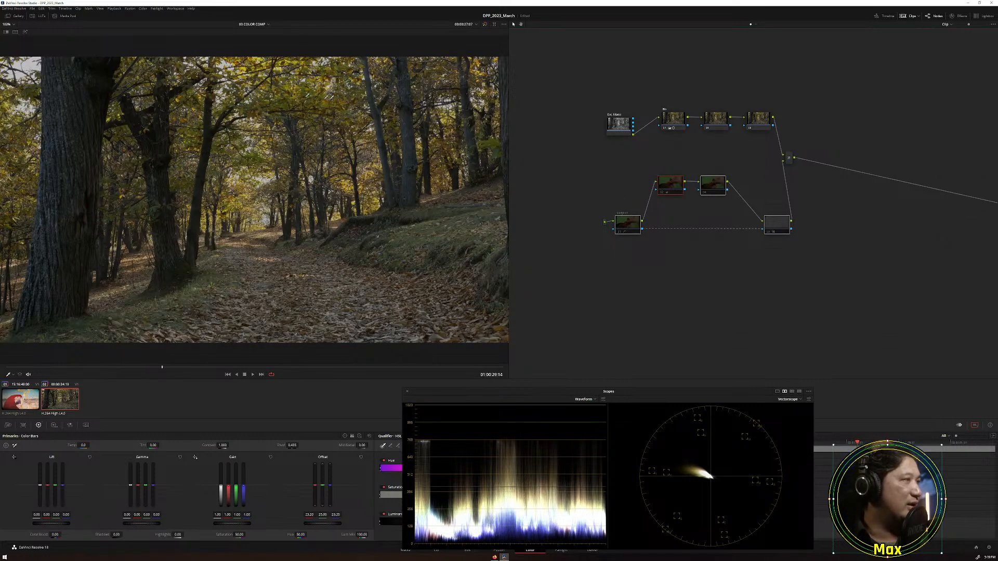
click(698, 235)
drag(620, 176, 778, 264)
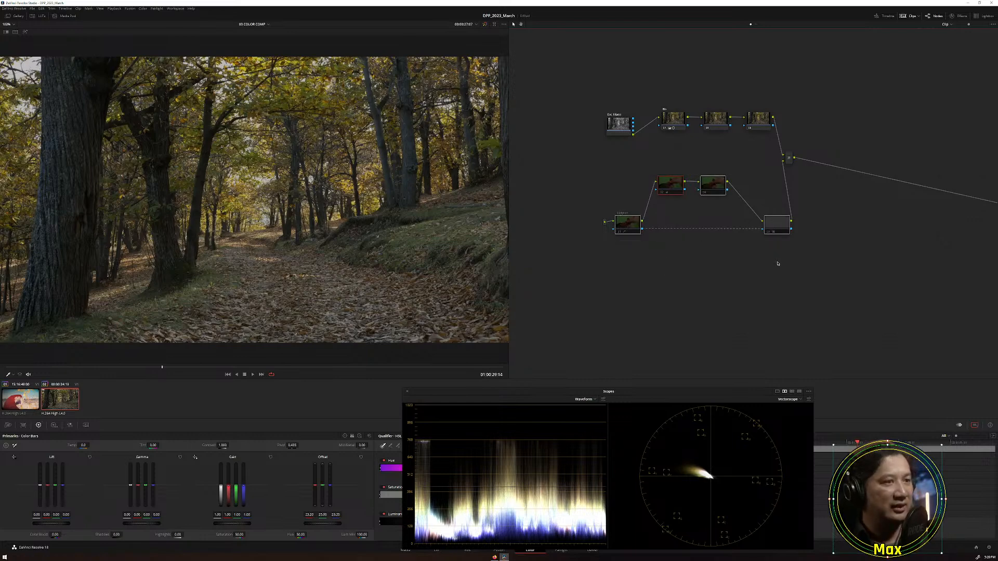
key(ctrl+d)
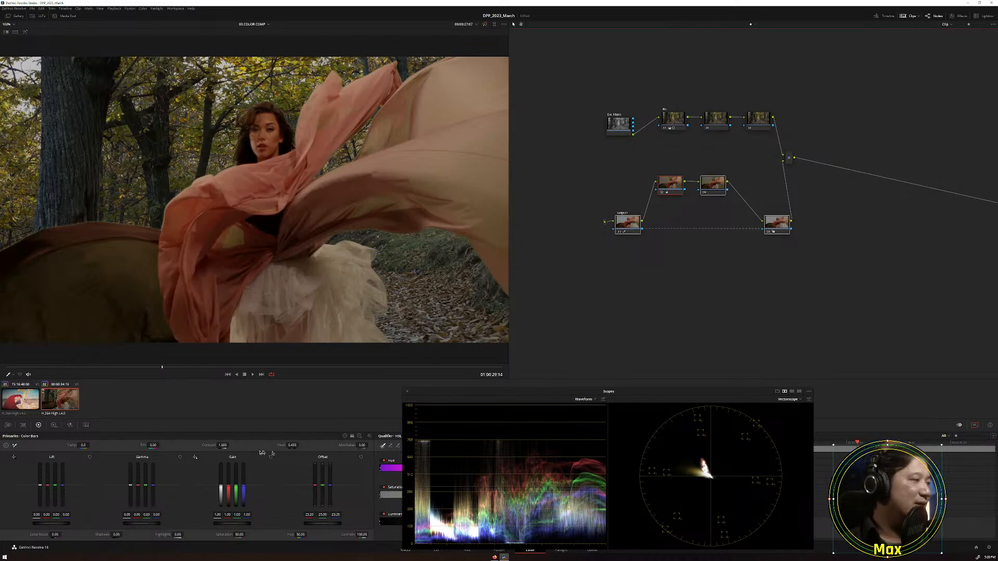
click(407, 392)
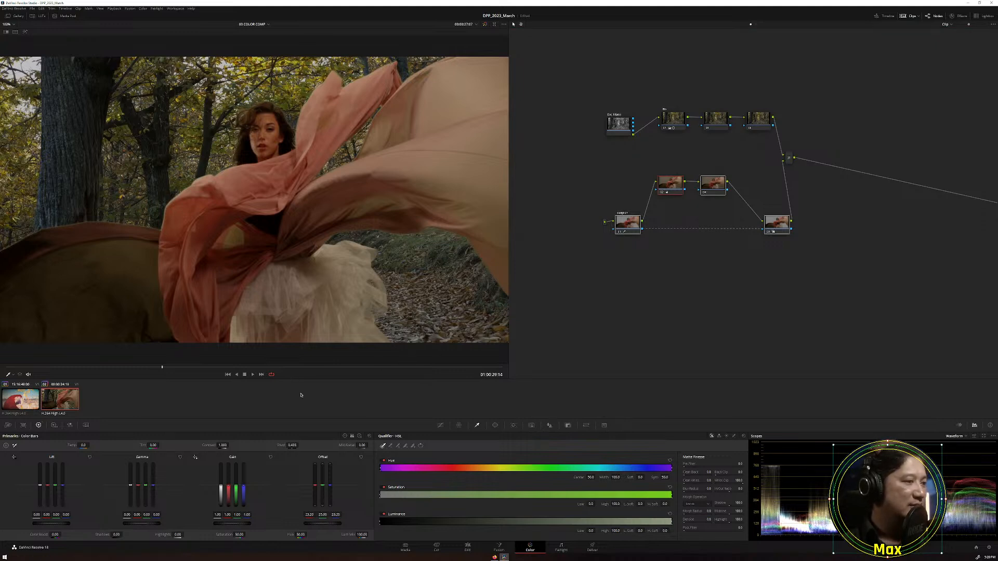
Add a gradient window to the woman's second corrector and tilt it about 23 degrees toward the lower-left fabric.
click(496, 426)
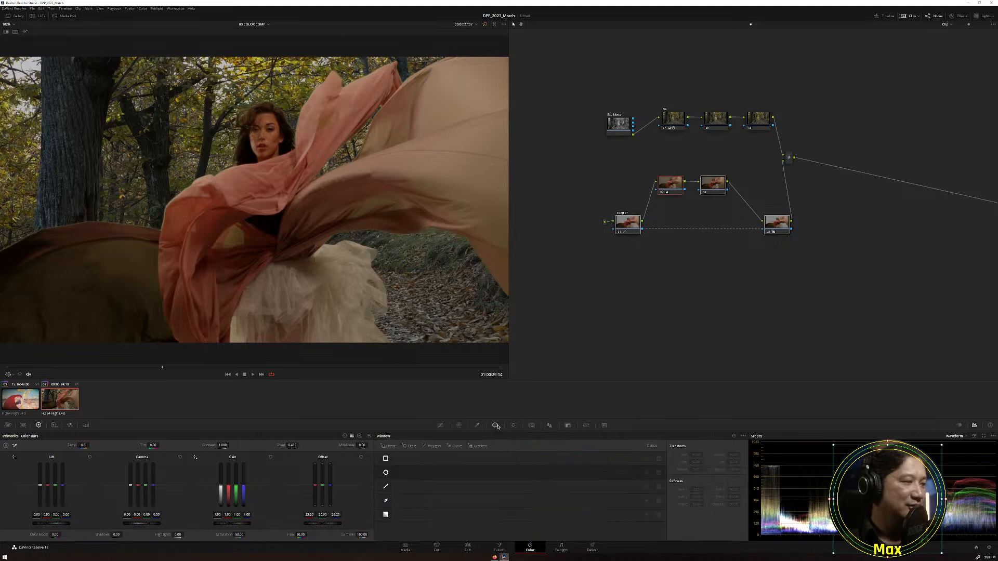
click(386, 515)
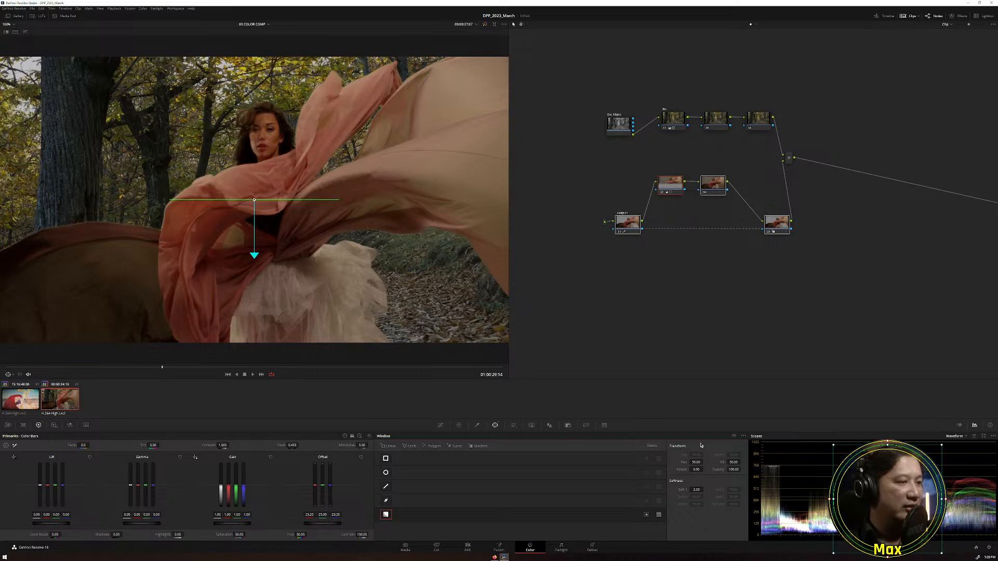
click(734, 436)
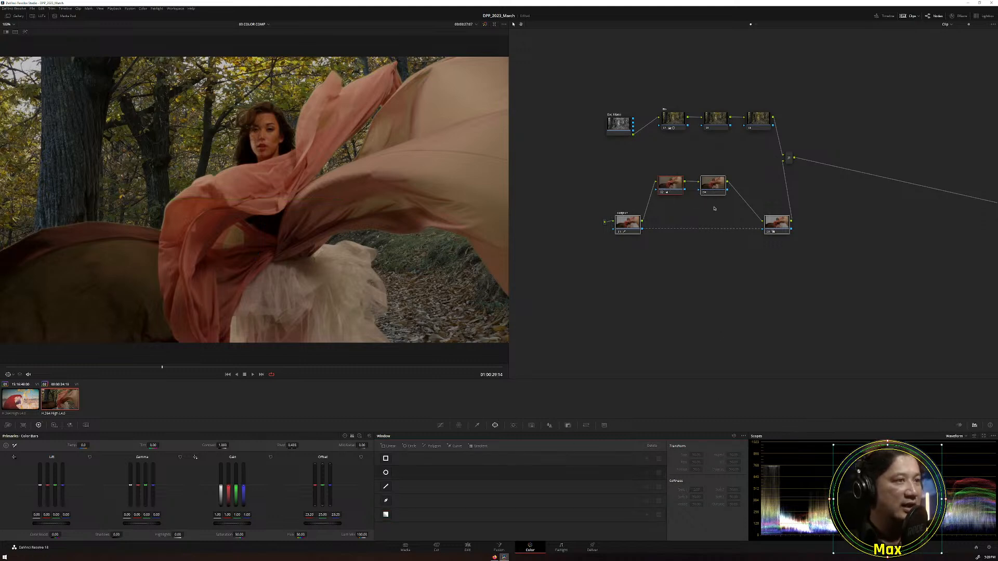
click(720, 189)
click(386, 514)
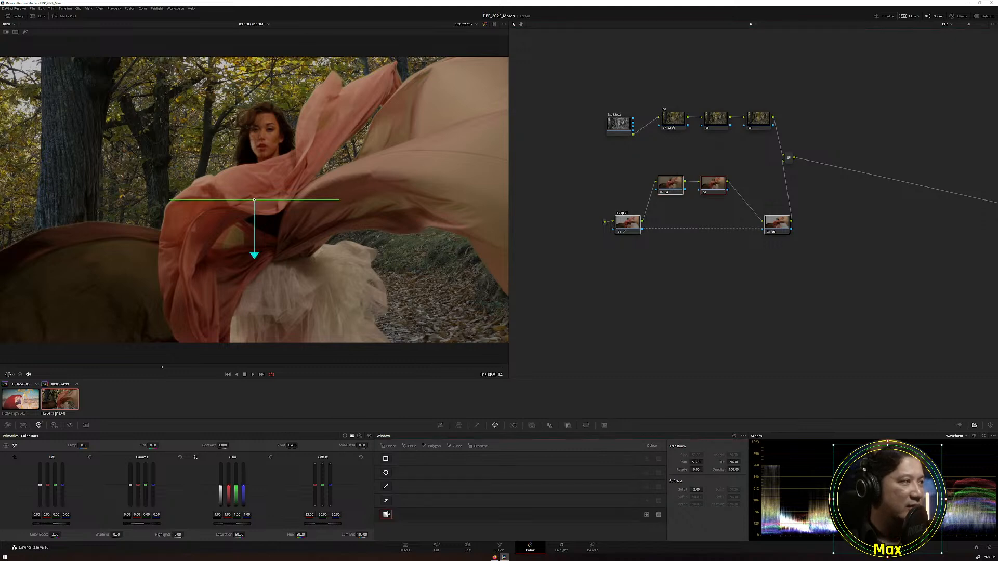
drag(253, 257, 216, 289)
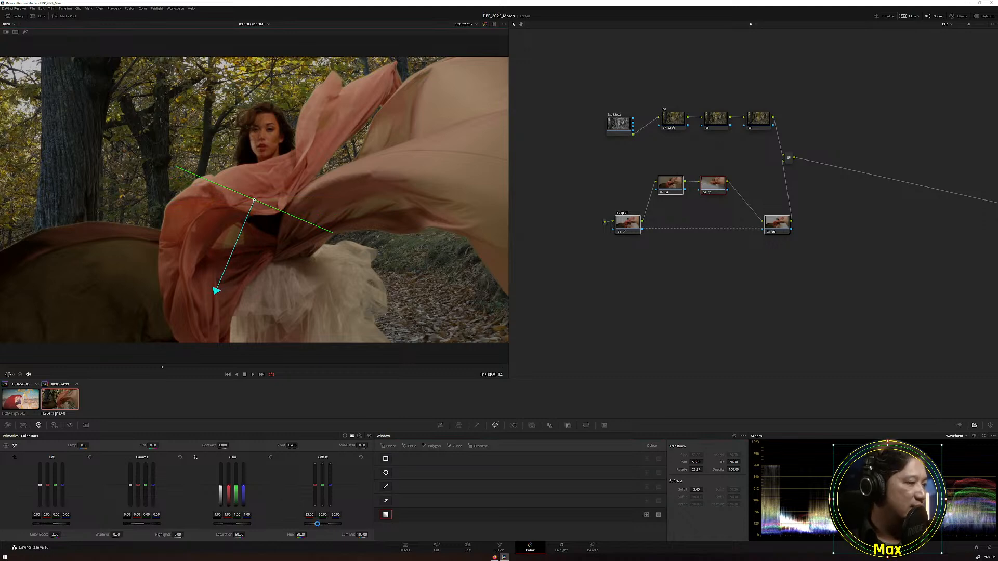
Raise the overall Offset of the woman's gradient-windowed second corrector to about 29.8 and compare with the corrector disabled.
drag(319, 524, 355, 525)
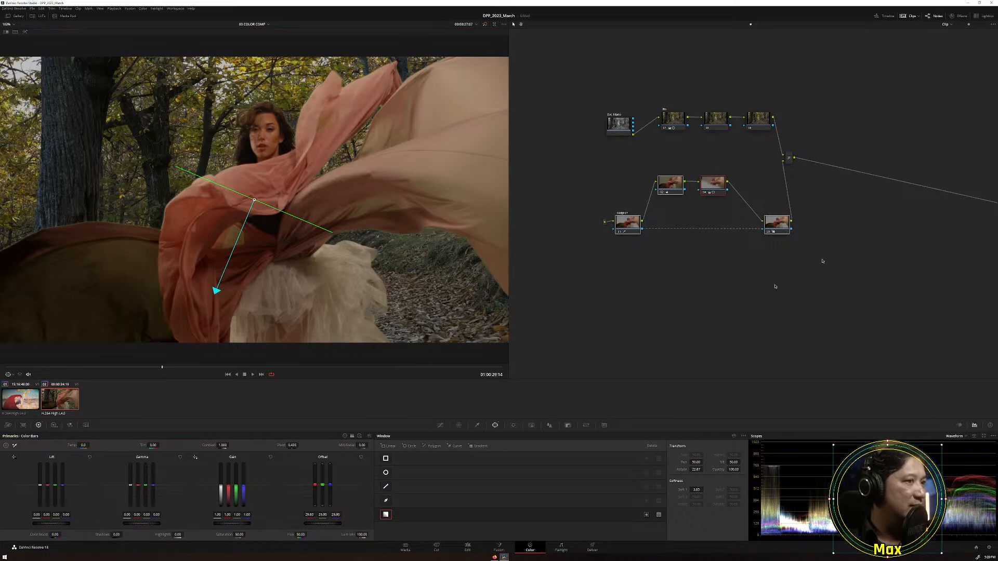
click(705, 193)
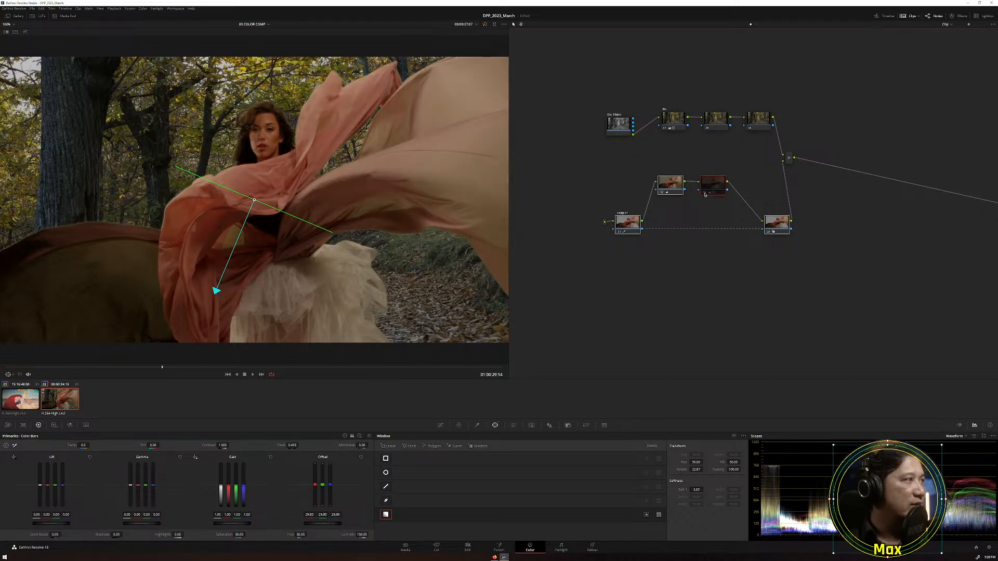
click(705, 193)
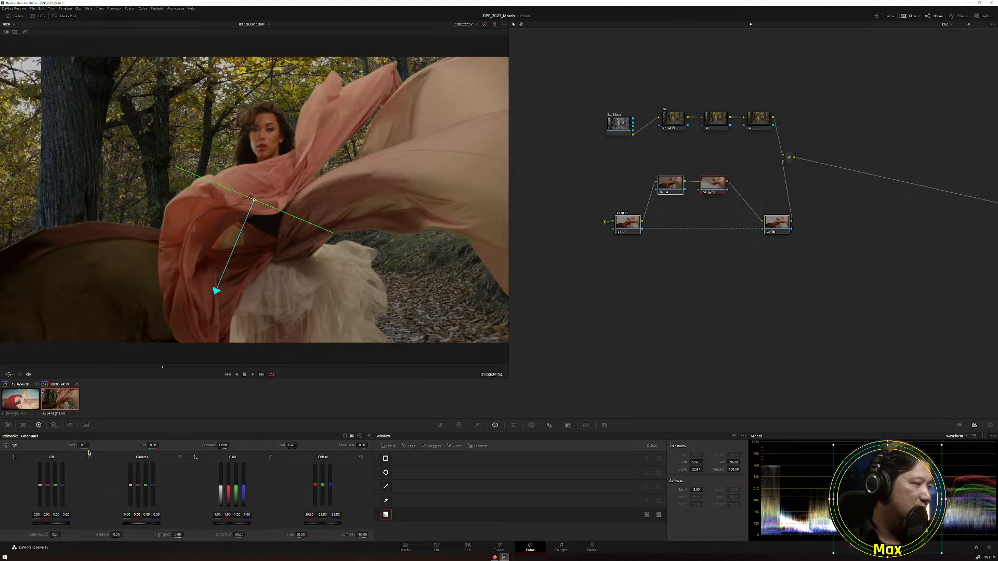
Set the second corrector's Temp to about 310 and Tint to -17, and toggle the corrector to compare.
drag(85, 446, 91, 445)
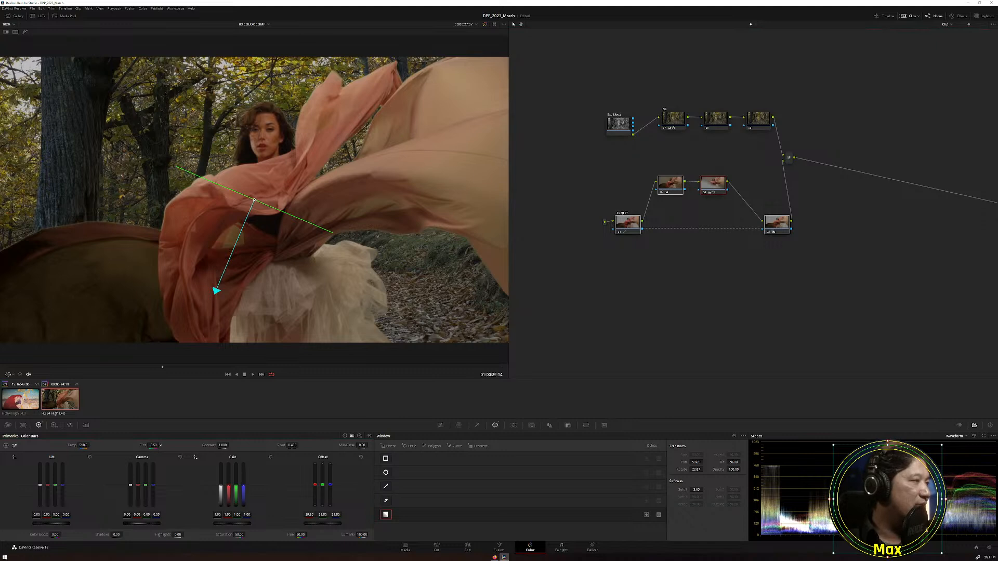
drag(161, 445, 161, 445)
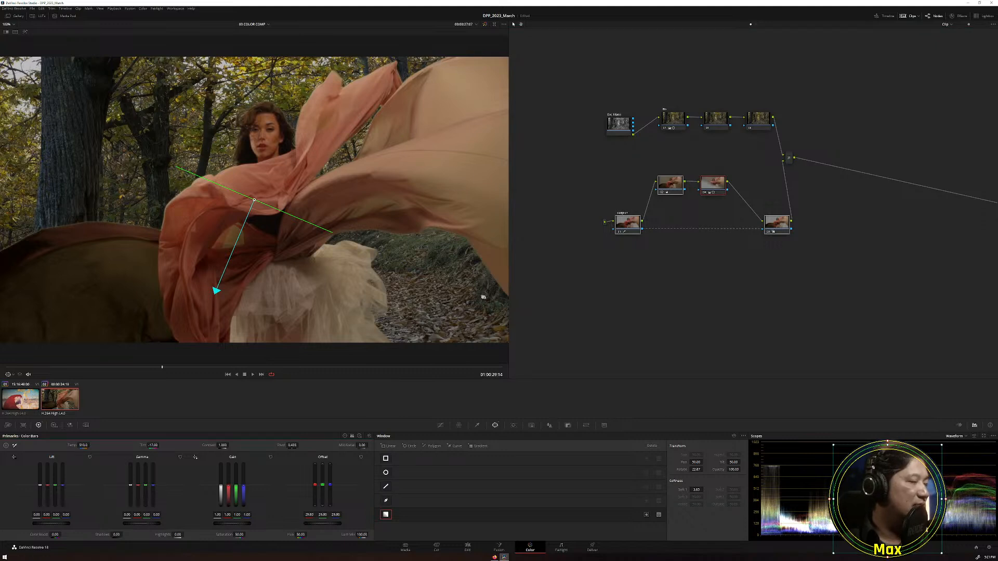
click(705, 193)
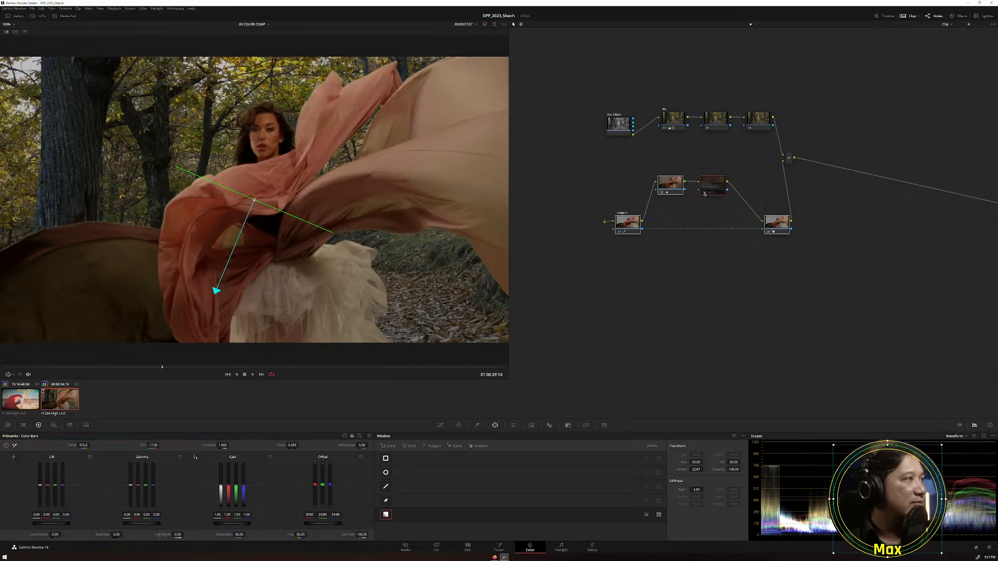
click(704, 193)
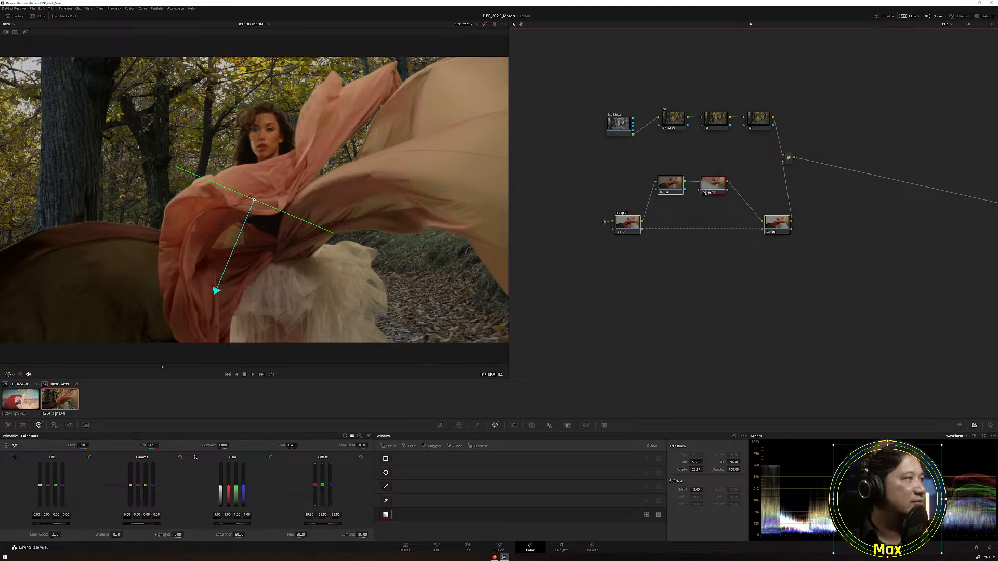
click(705, 193)
click(704, 193)
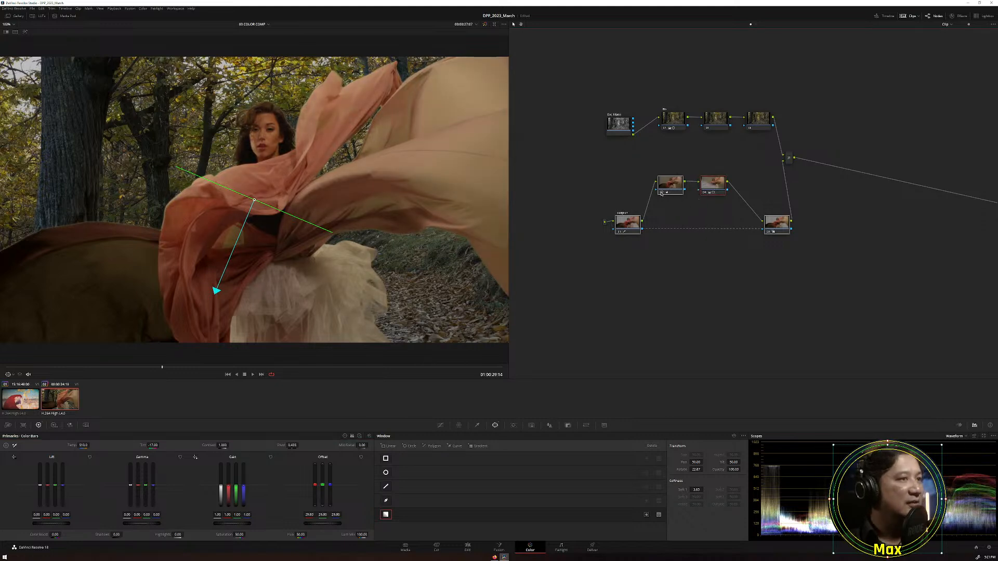
Compare the composite with and without the woman's first corrector, and check both of her correctors as a pair.
click(662, 193)
click(662, 193)
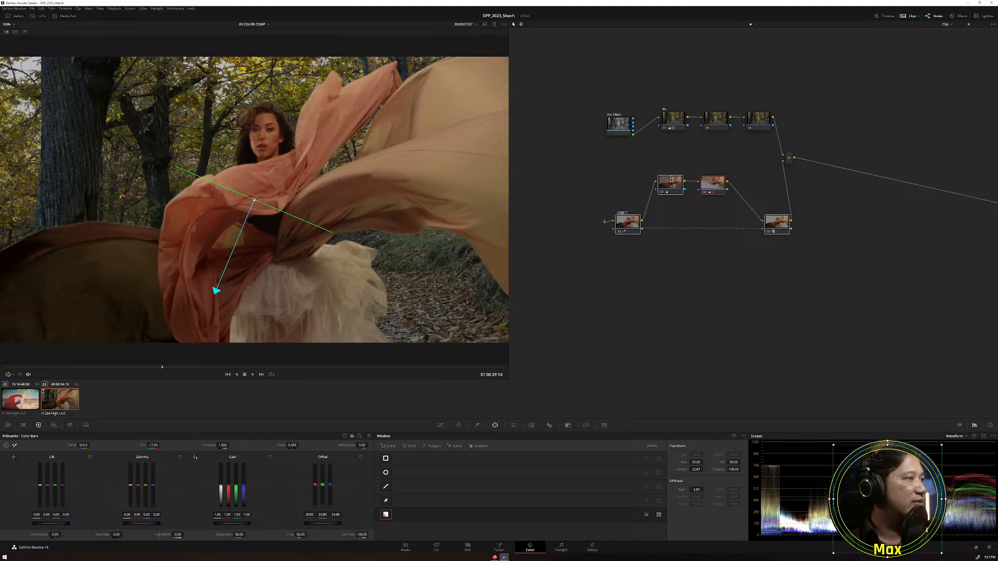
drag(641, 159, 732, 203)
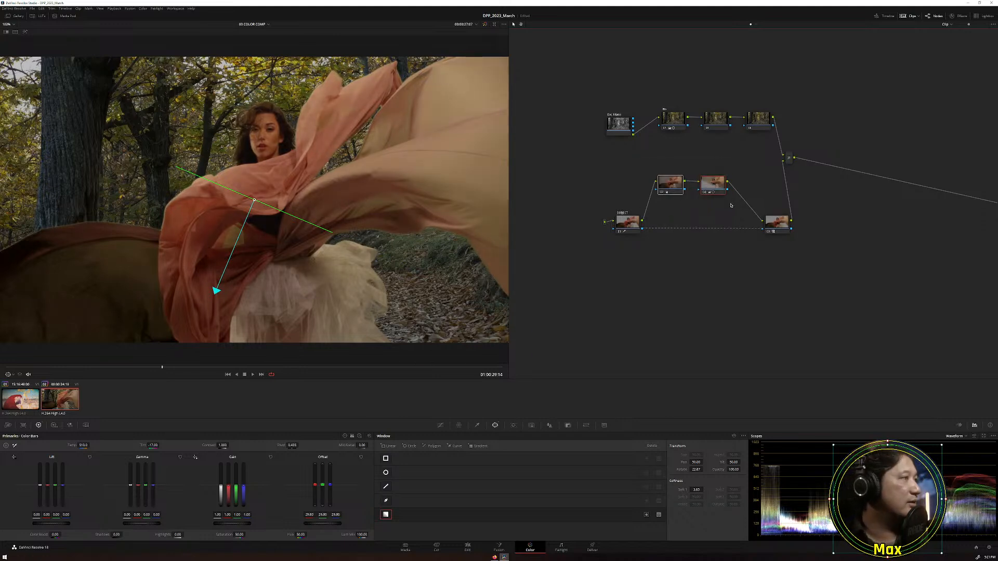
click(722, 305)
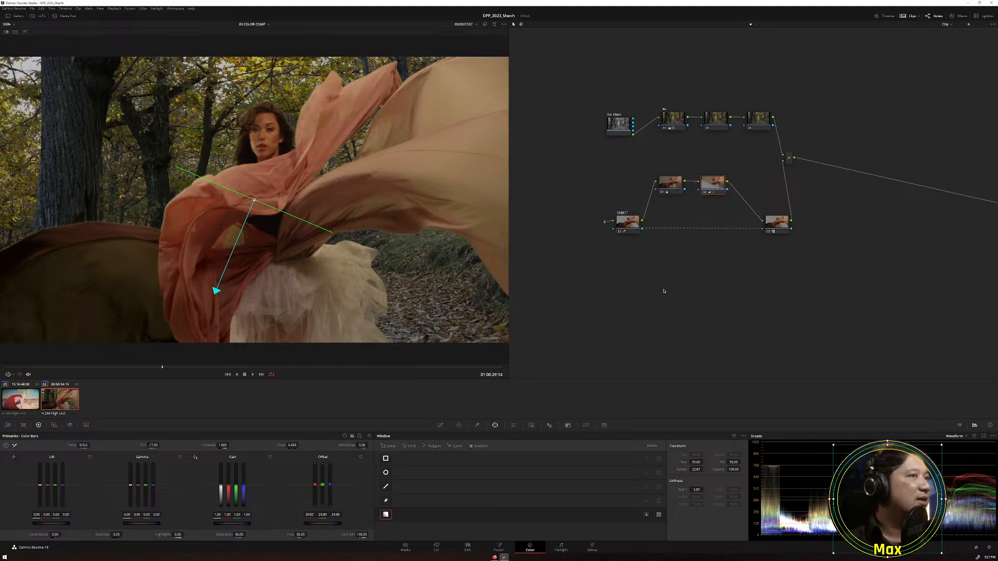
Raise the Temp and Tint of the background's first corrector for a warmer forest, and toggle the corrector to compare.
click(673, 117)
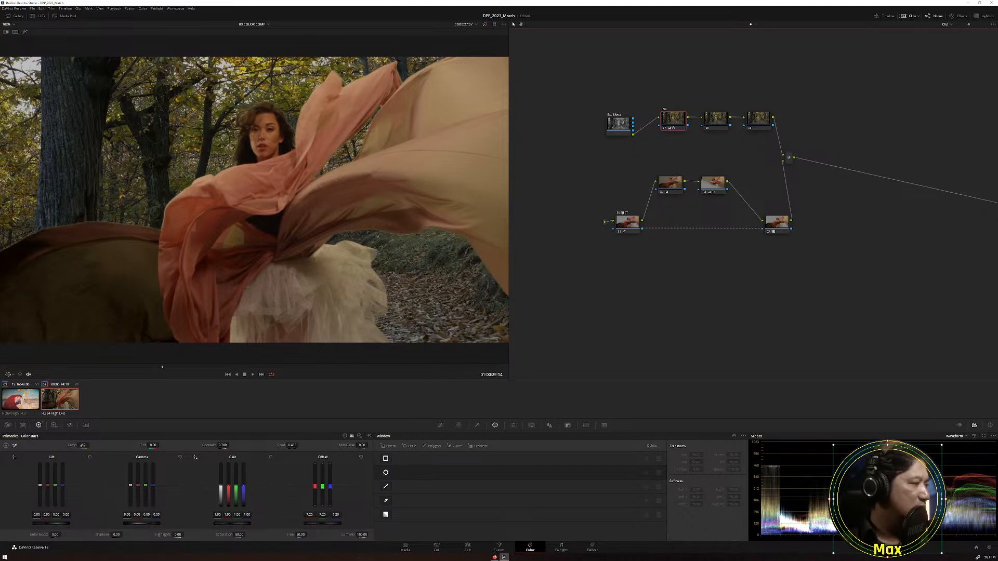
drag(83, 446, 91, 446)
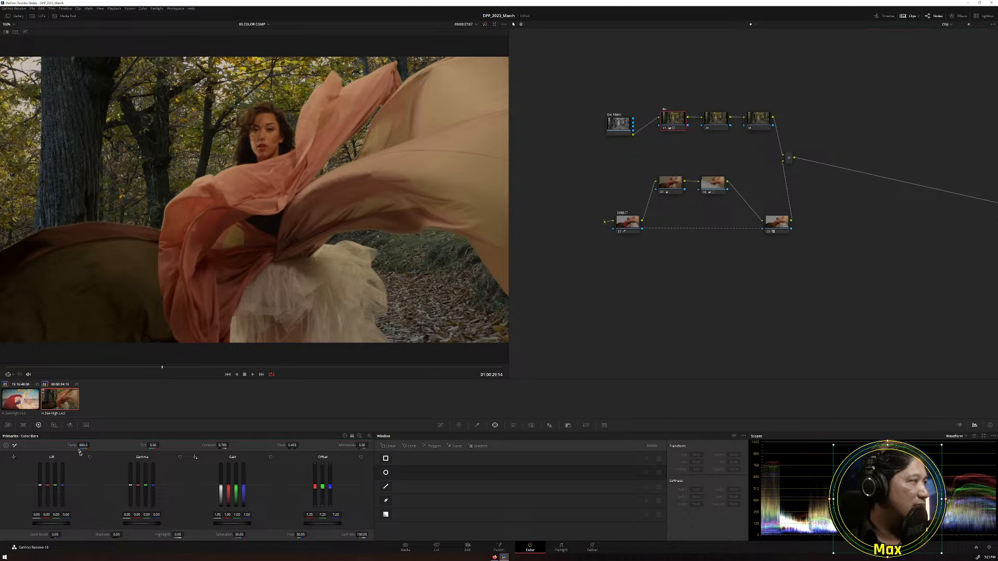
drag(161, 445, 161, 446)
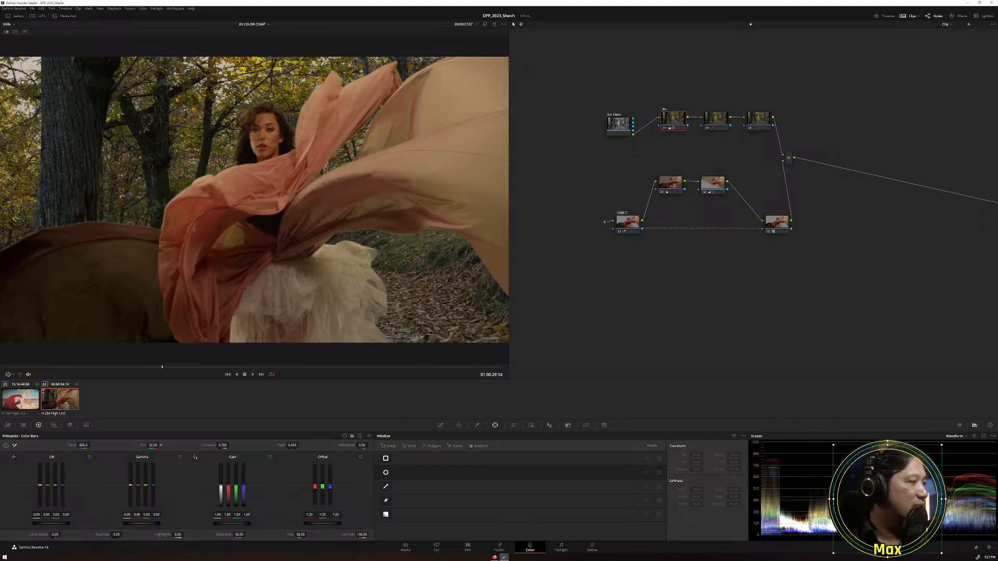
click(664, 128)
click(664, 128)
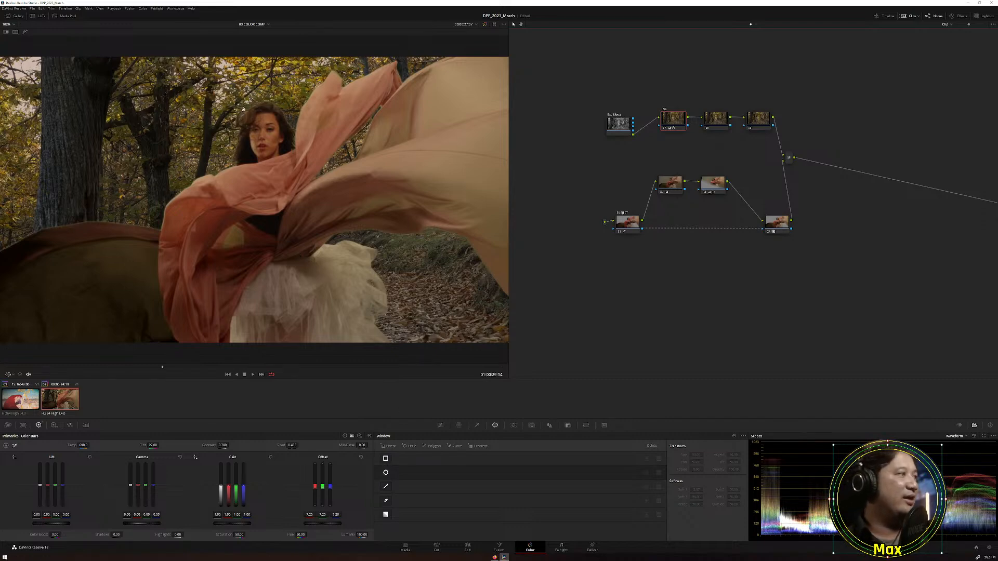
Inspect the woman's face and fabric edges up close, and check the keyed subject node's matte with Highlight.
scroll(243, 109, up, 5)
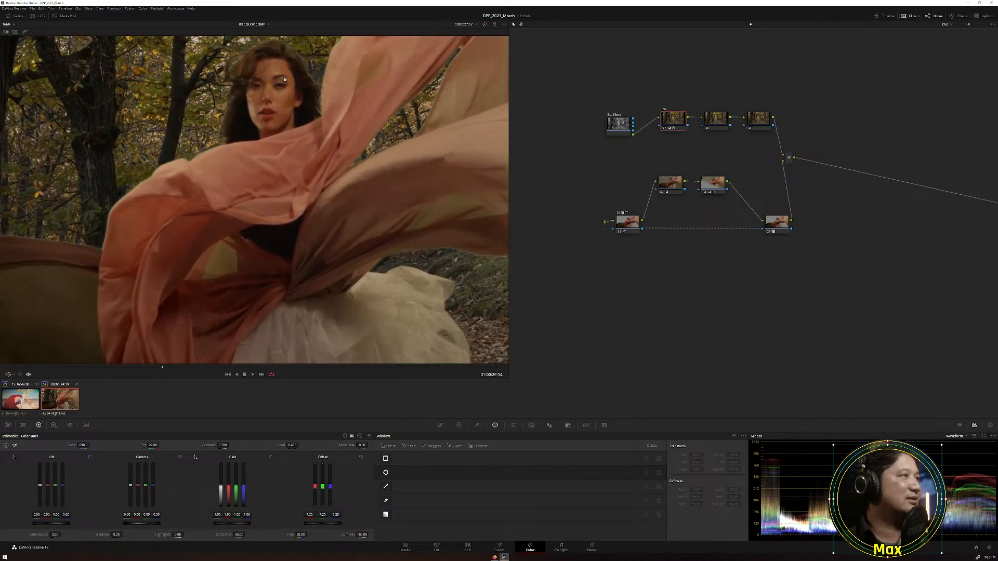
scroll(285, 79, up, 3)
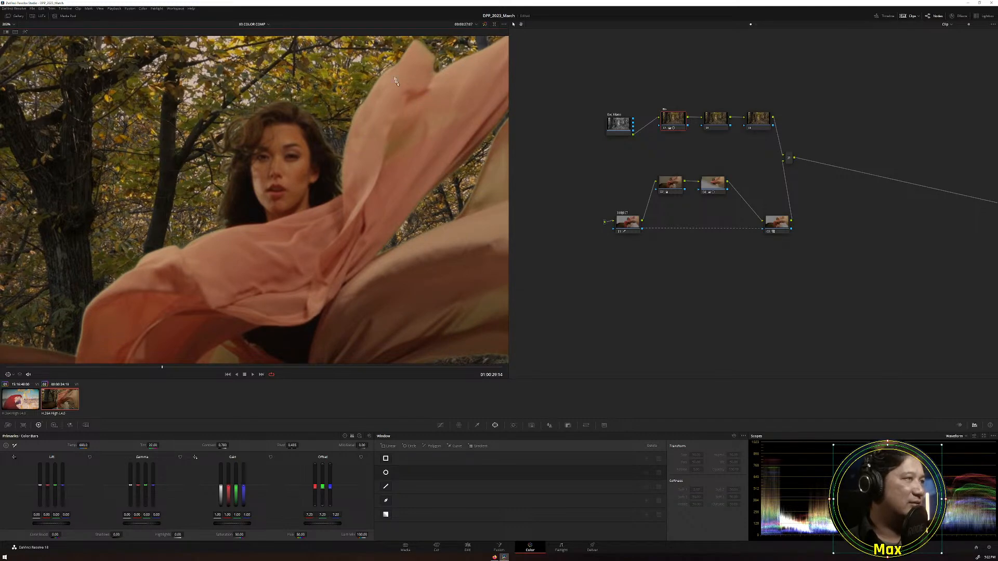
click(10, 24)
click(13, 34)
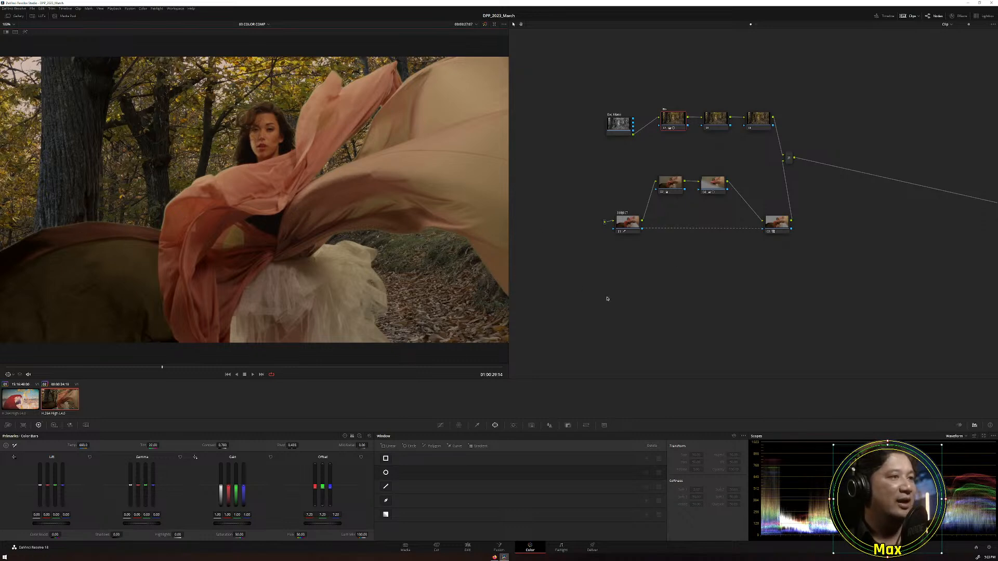
click(627, 222)
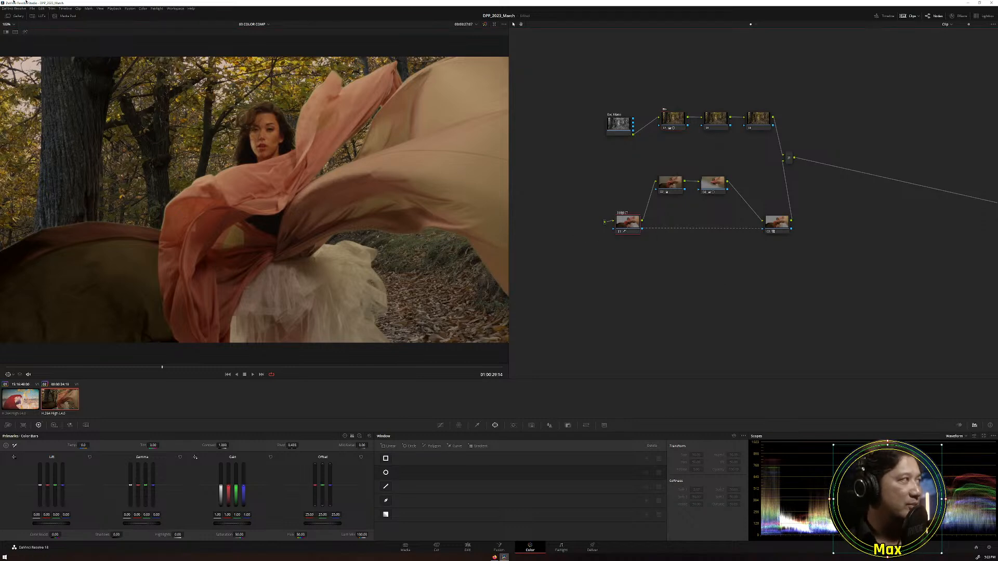
click(25, 32)
click(25, 32)
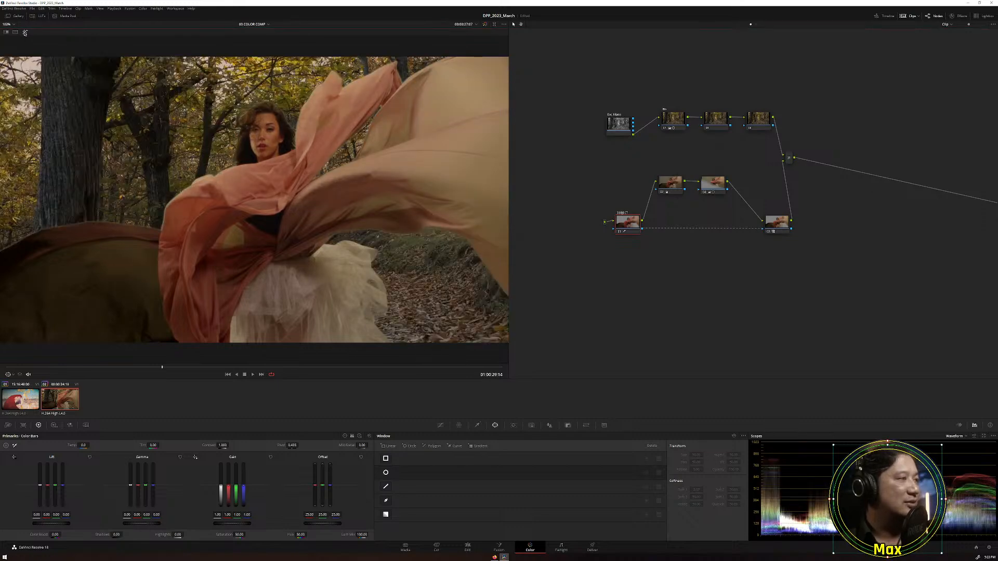
Add a corrector node below the keyed subject node and feed the subject's key output into its RGB input.
right_click(667, 259)
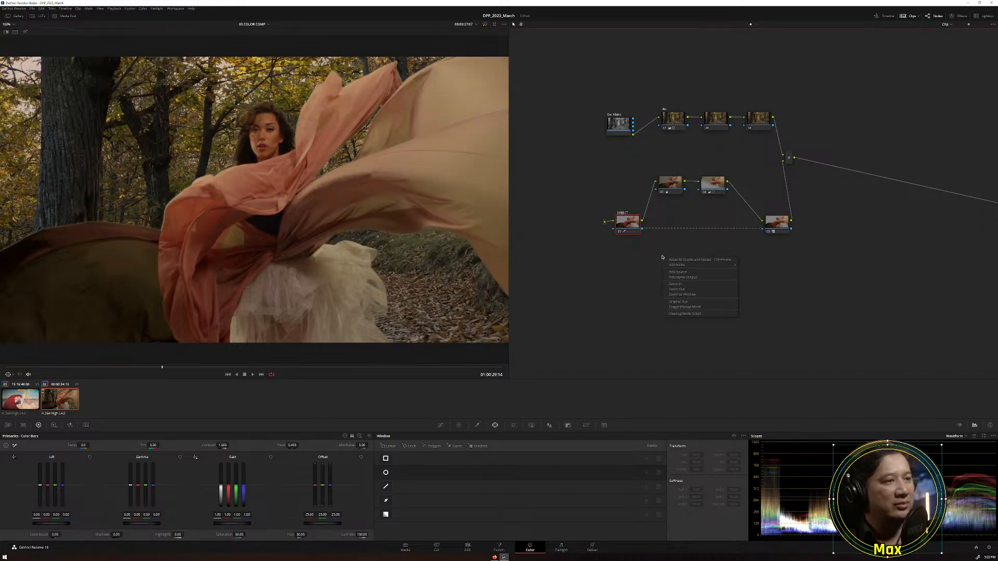
mouse_move(689, 267)
click(752, 265)
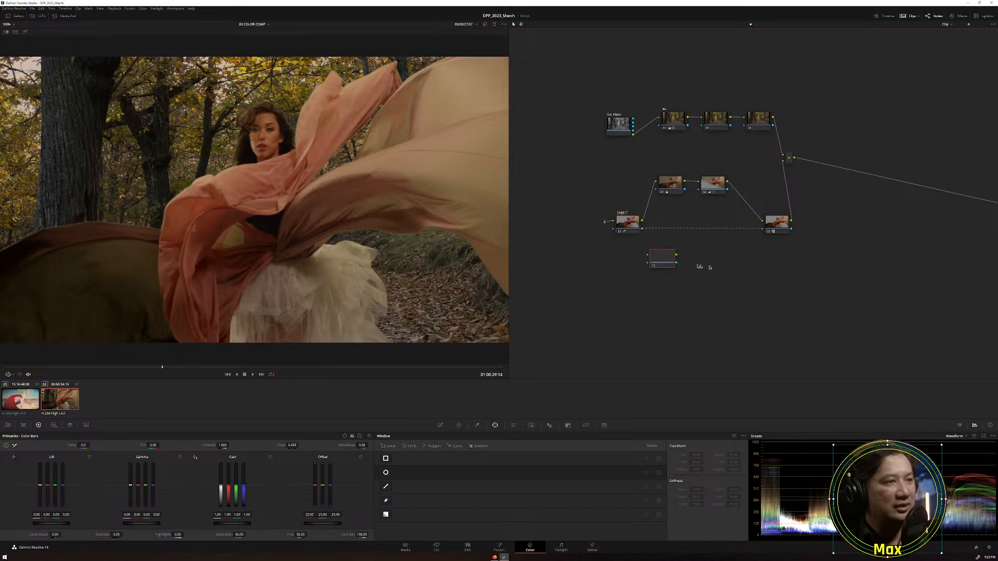
mouse_move(667, 260)
mouse_down()
mouse_move(646, 244)
mouse_move(653, 252)
mouse_up()
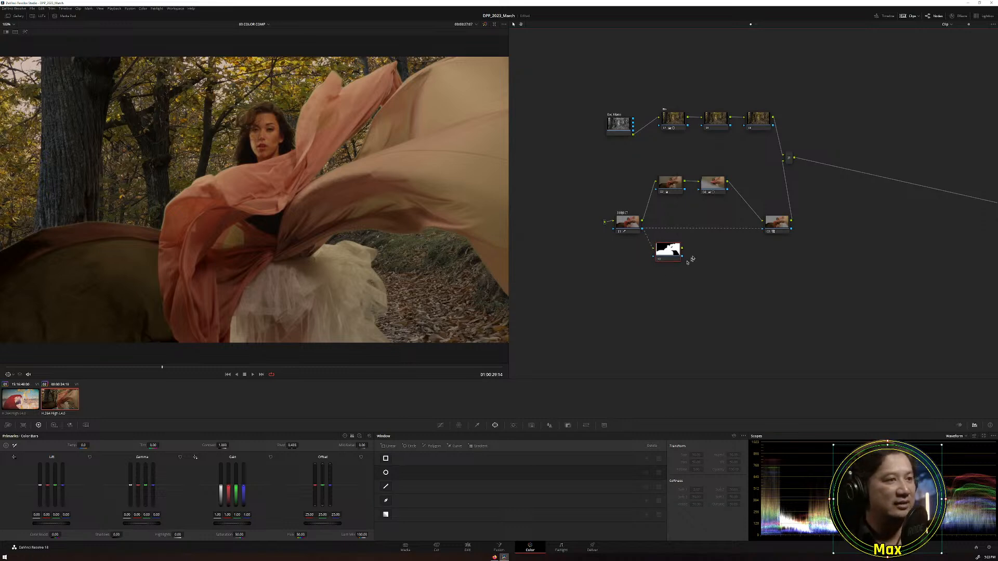
Add a second corrector beneath the new one and feed it the same subject key output.
right_click(703, 252)
mouse_move(736, 259)
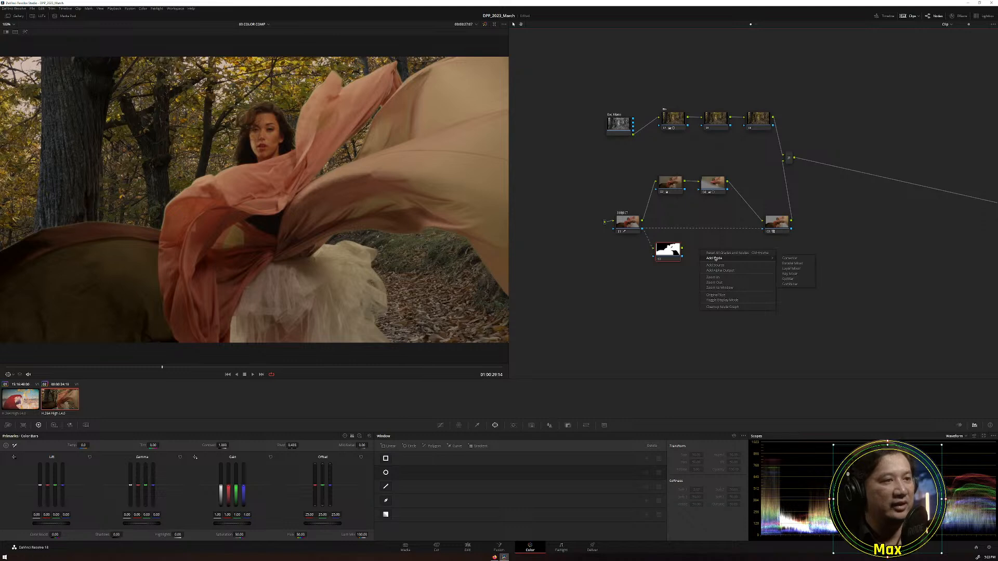
click(782, 258)
drag(712, 281, 664, 282)
Examine the black-and-white mattes of the two new correctors with Highlight.
click(671, 252)
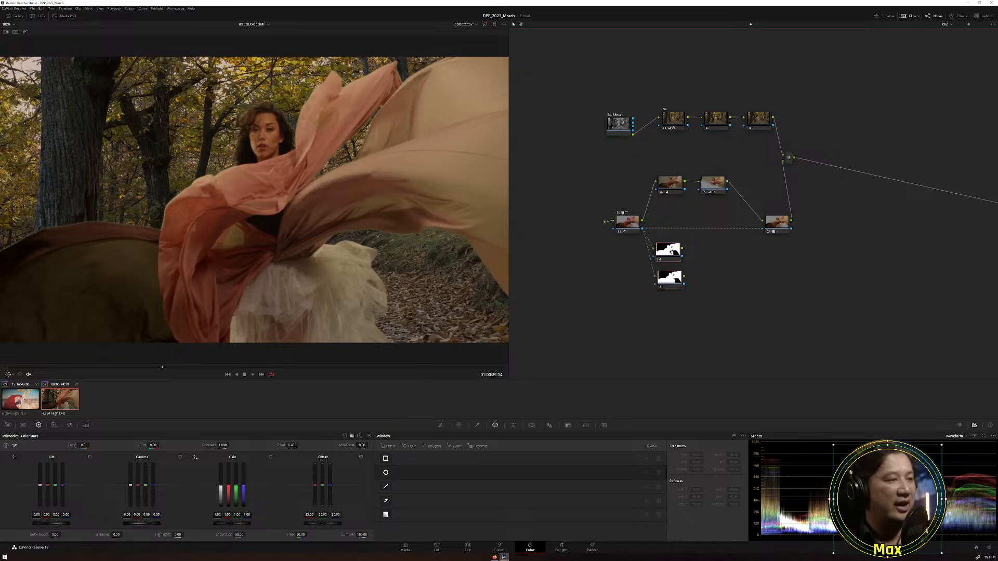
click(25, 32)
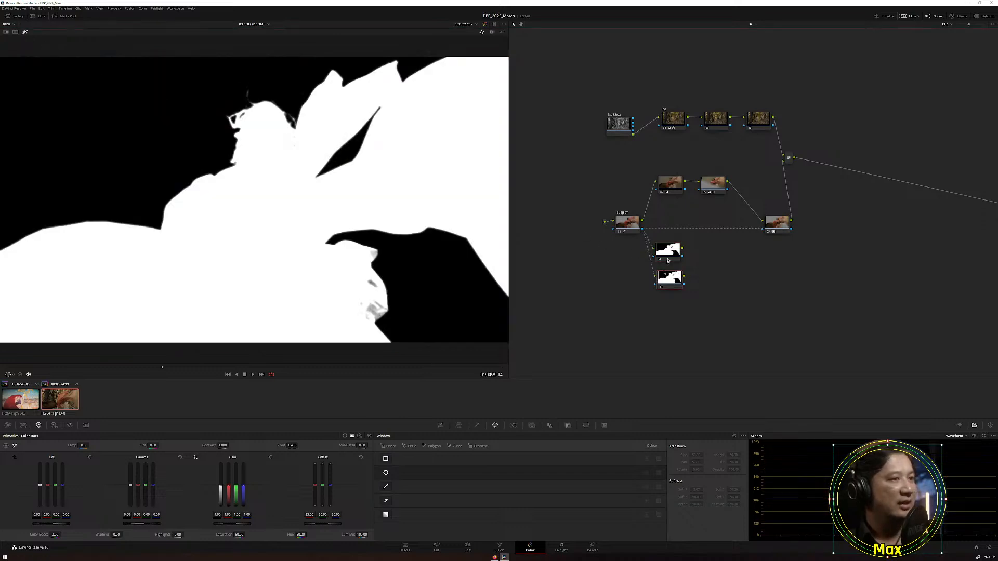
click(668, 288)
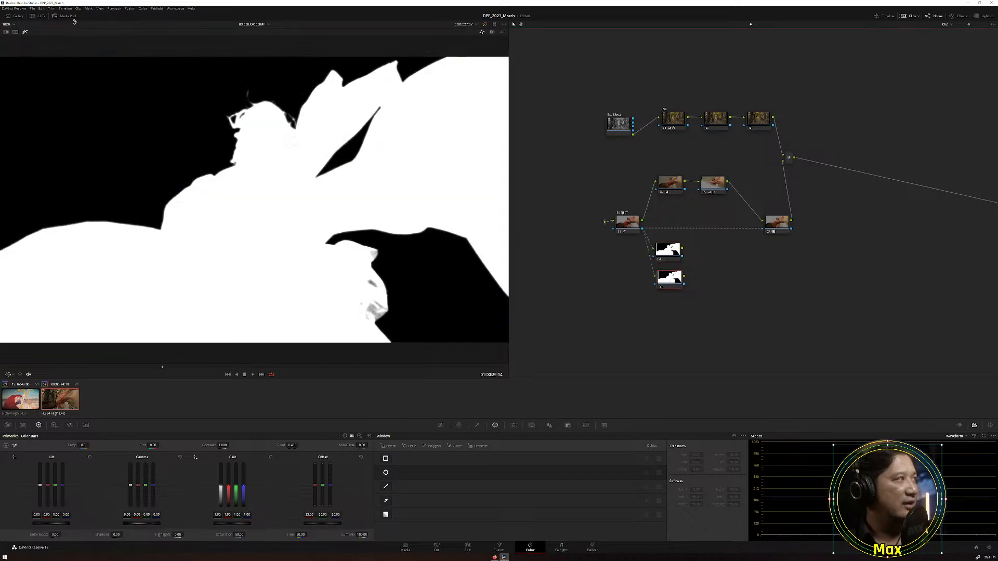
click(25, 32)
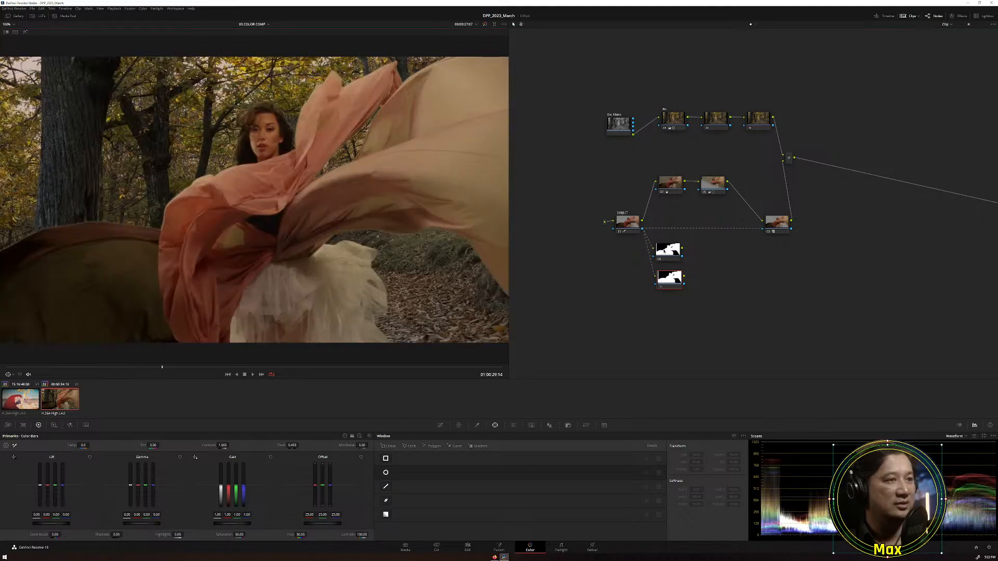
Align the two matte correctors, add a Key Mixer beside them, and connect both correctors' outputs to its inputs.
drag(664, 251, 666, 251)
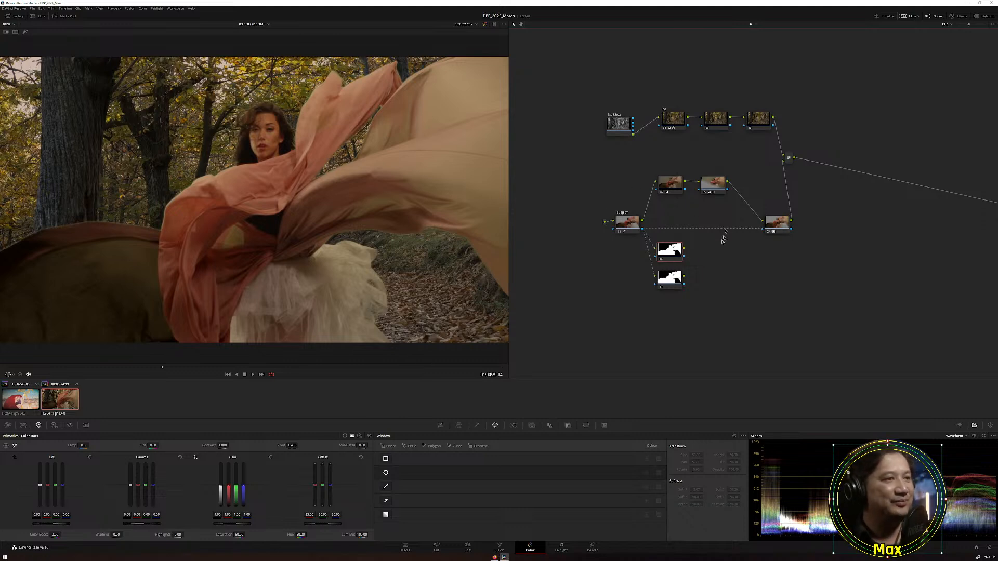
right_click(707, 257)
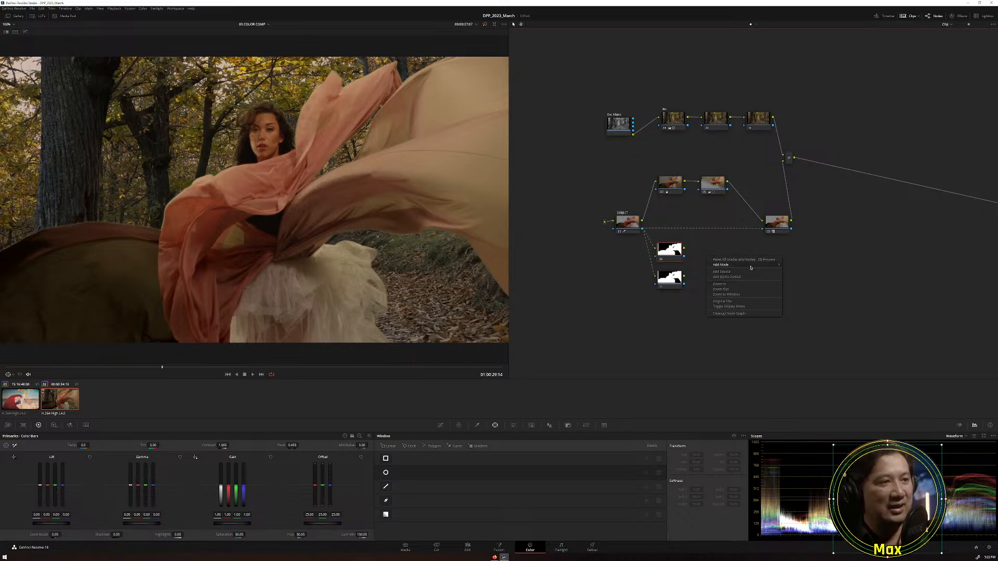
mouse_move(751, 268)
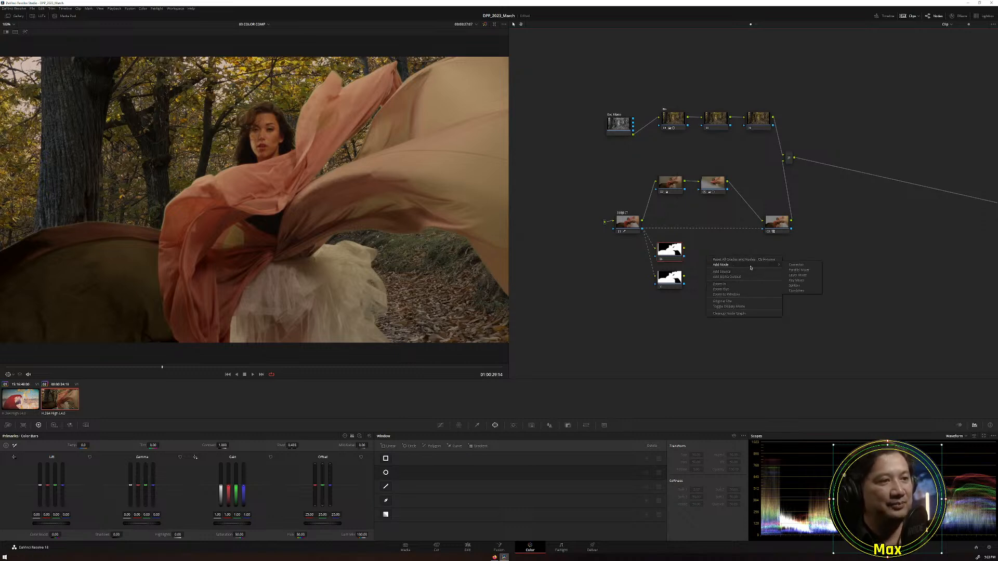
click(797, 280)
drag(707, 259, 722, 270)
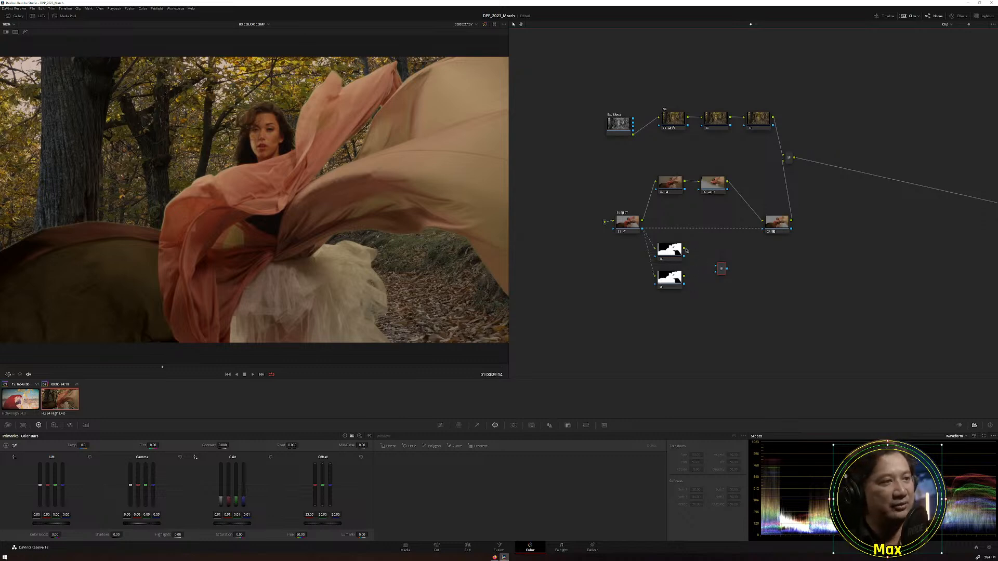
drag(685, 251, 721, 267)
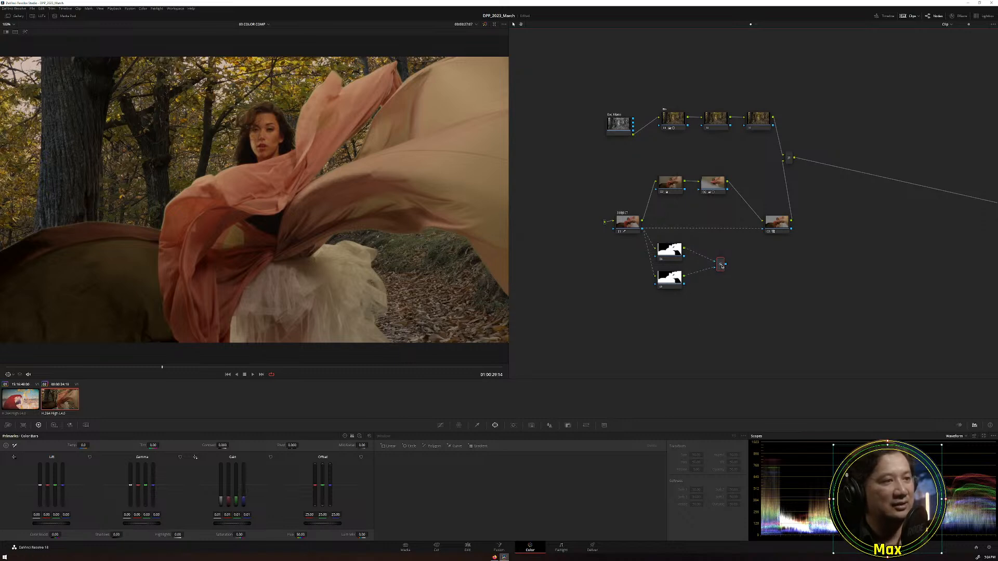
Show the Key settings and examine the combined matte and input links of the Key Mixer.
click(568, 425)
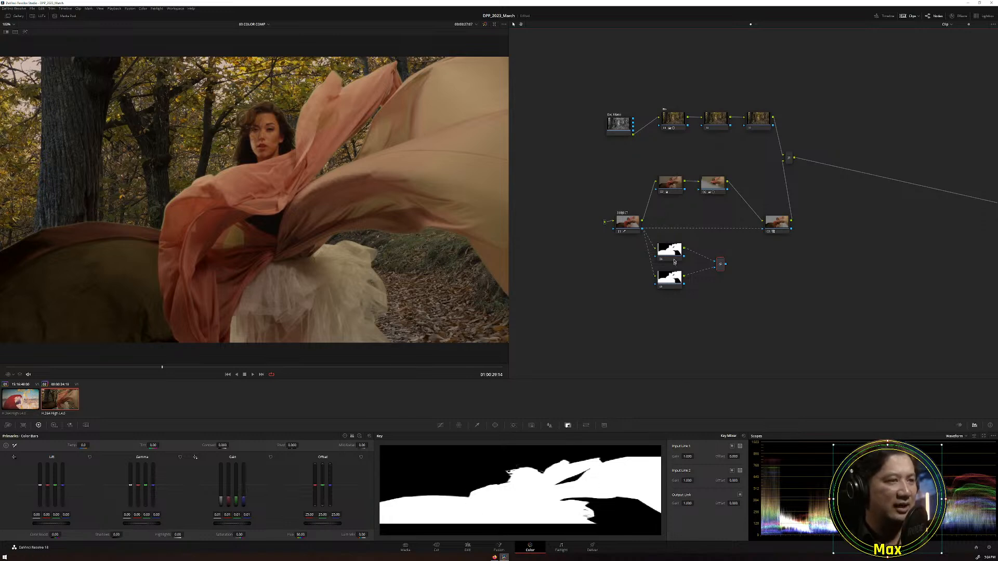
click(673, 256)
click(721, 264)
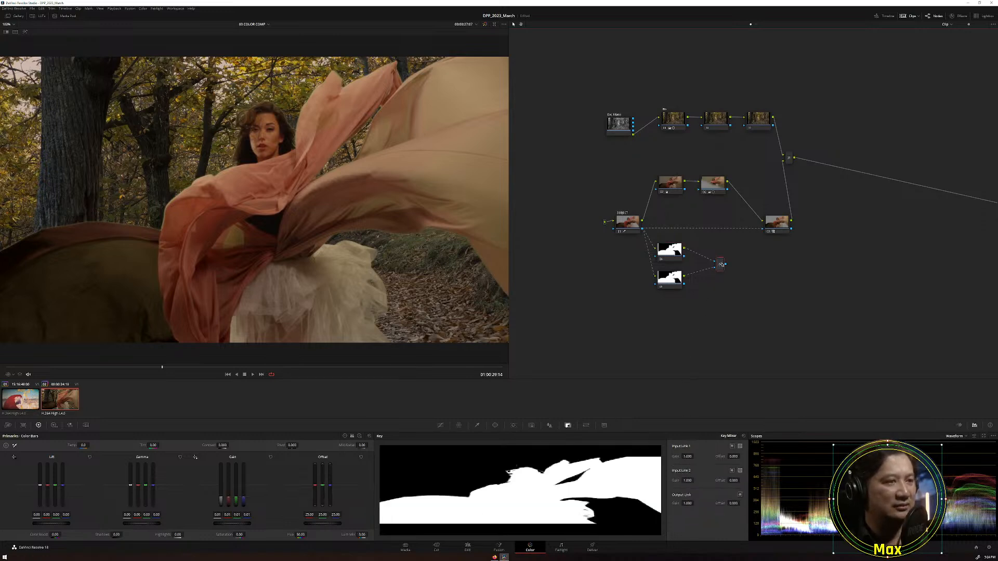
Isolate the subject's edge in the Key Mixer by inverting Input Link 1 and toggling the mask mode of Input Link 2.
click(732, 447)
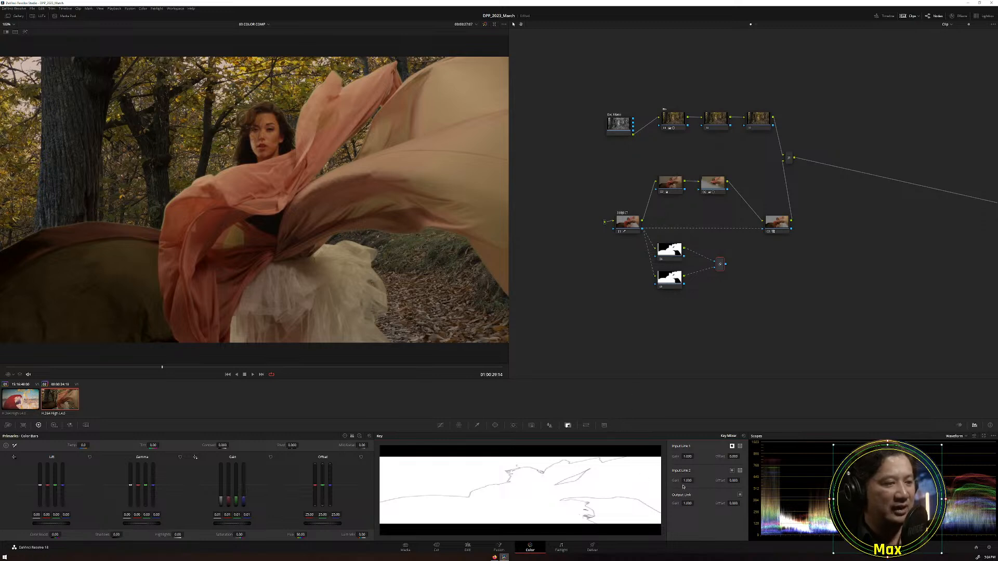
click(741, 471)
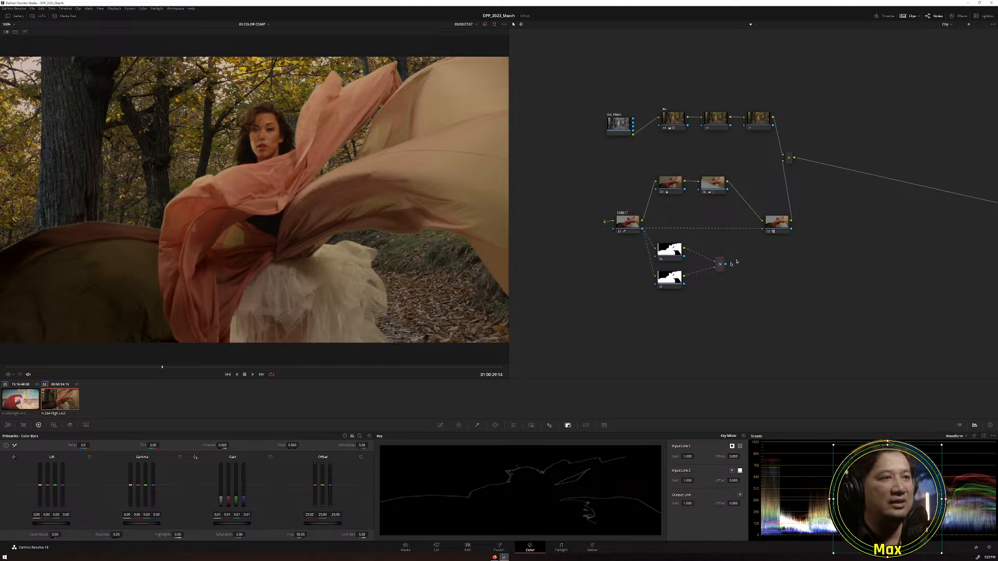
Add a serial corrector after the Layer Mixer, keyed by the Key Mixer's output, and check its edge matte with Highlight.
click(790, 159)
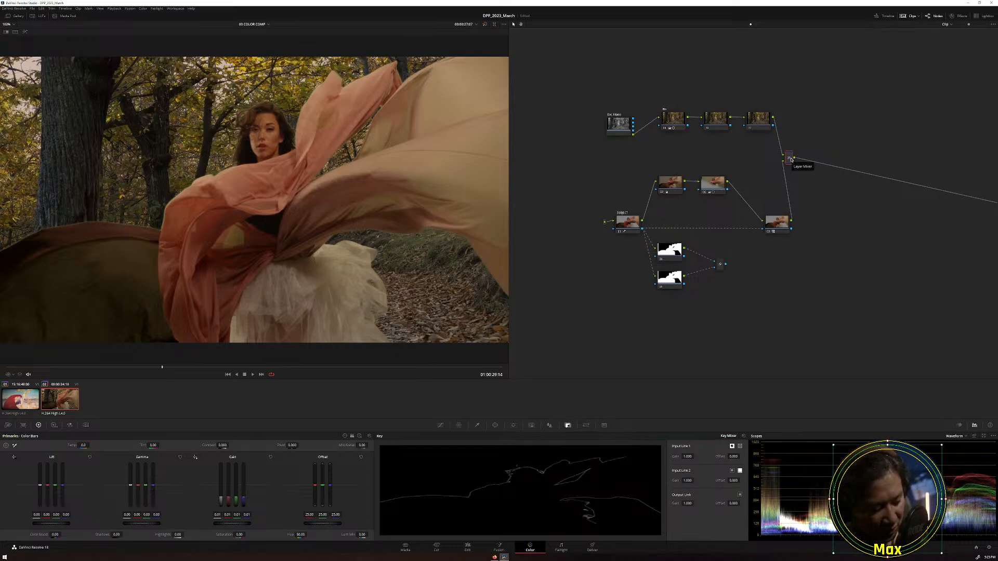
key(alt+s)
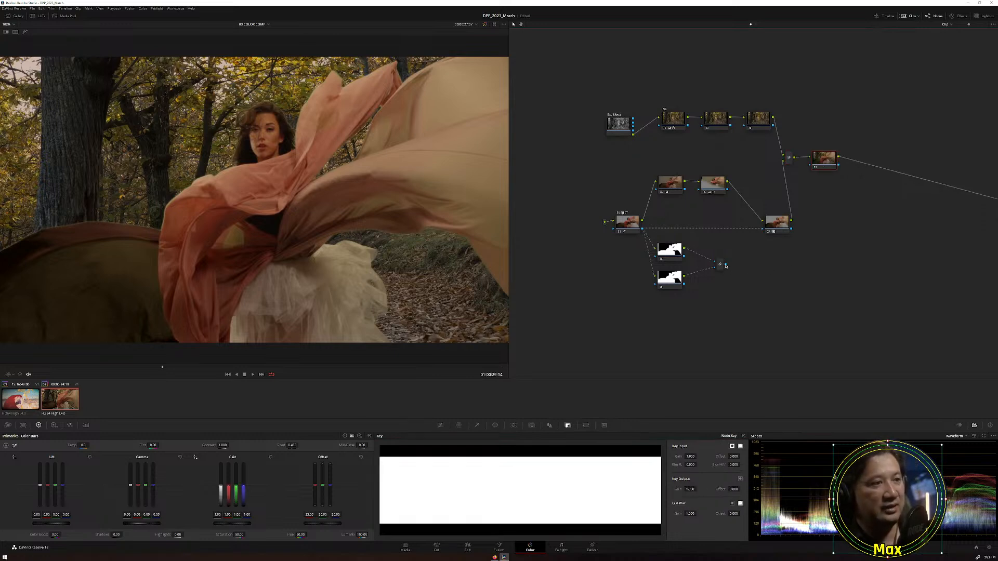
drag(726, 266, 834, 262)
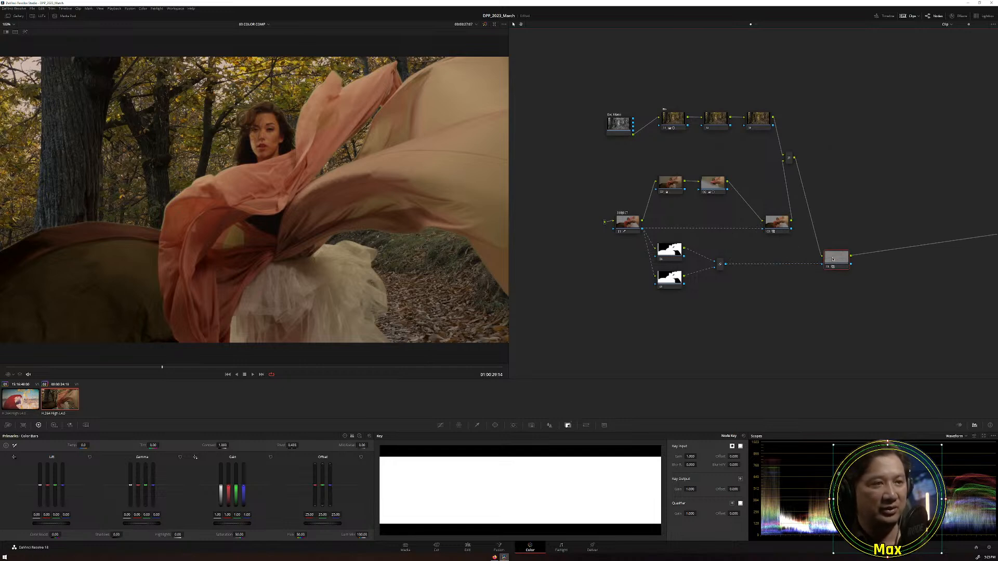
drag(583, 102, 792, 242)
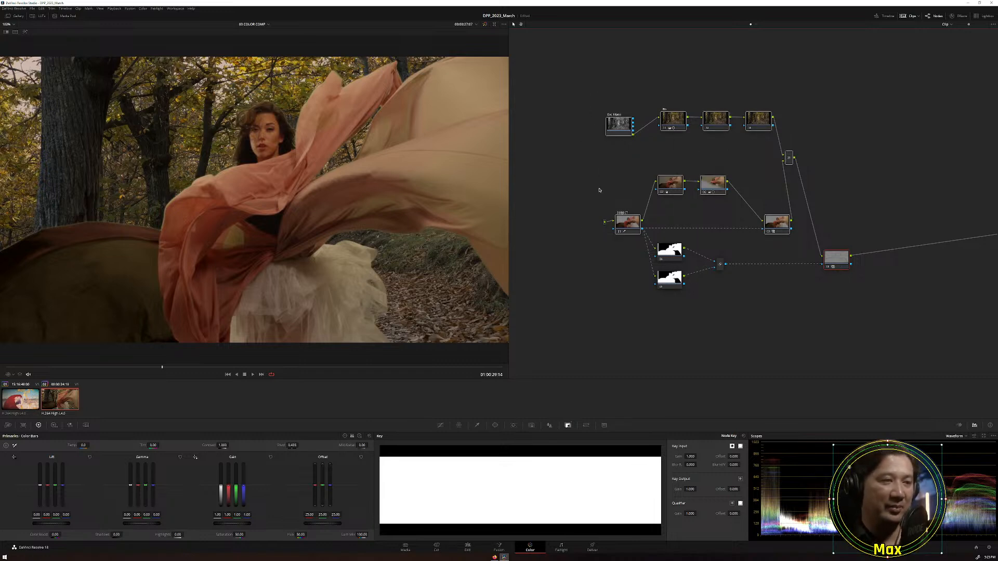
drag(831, 260, 815, 158)
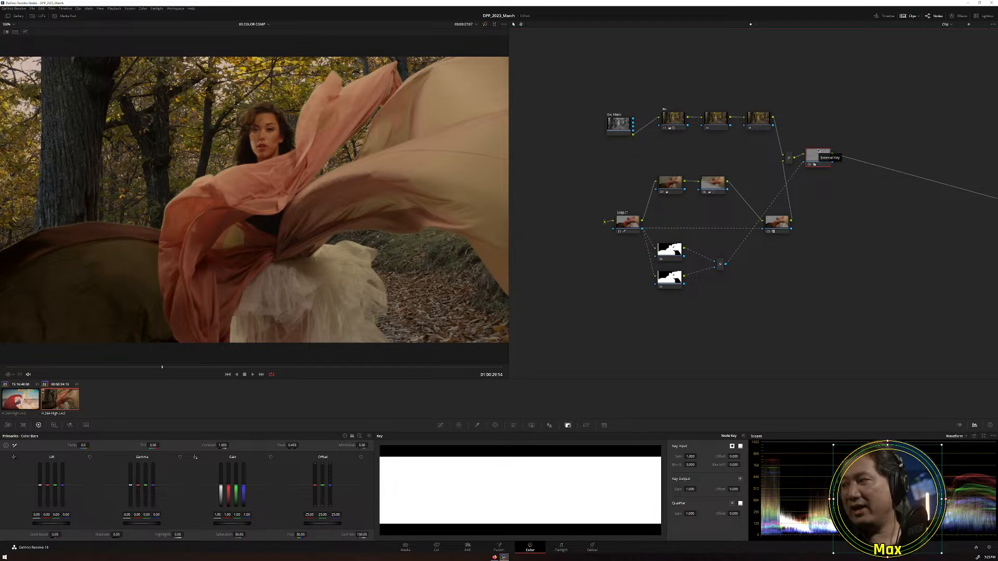
click(26, 31)
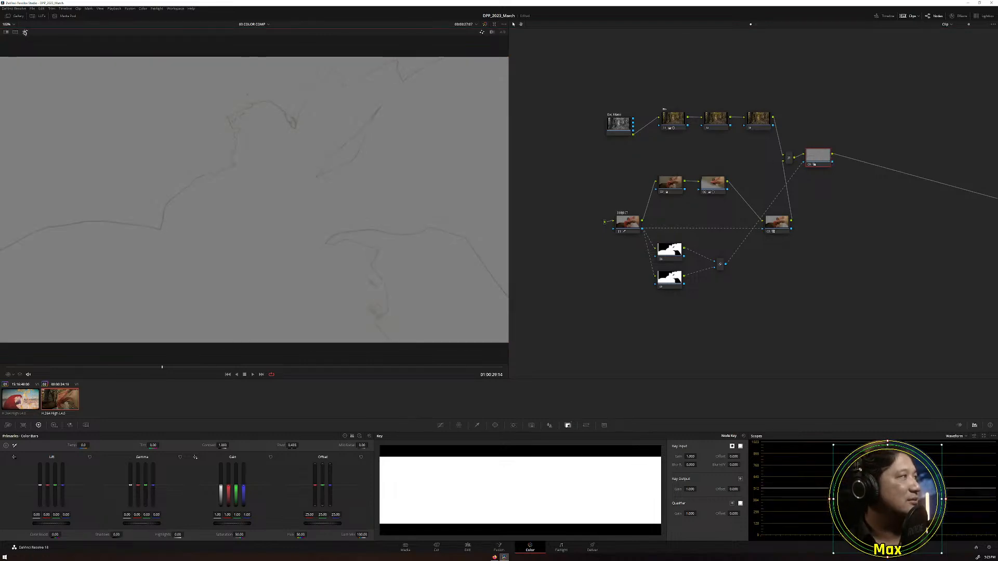
click(25, 32)
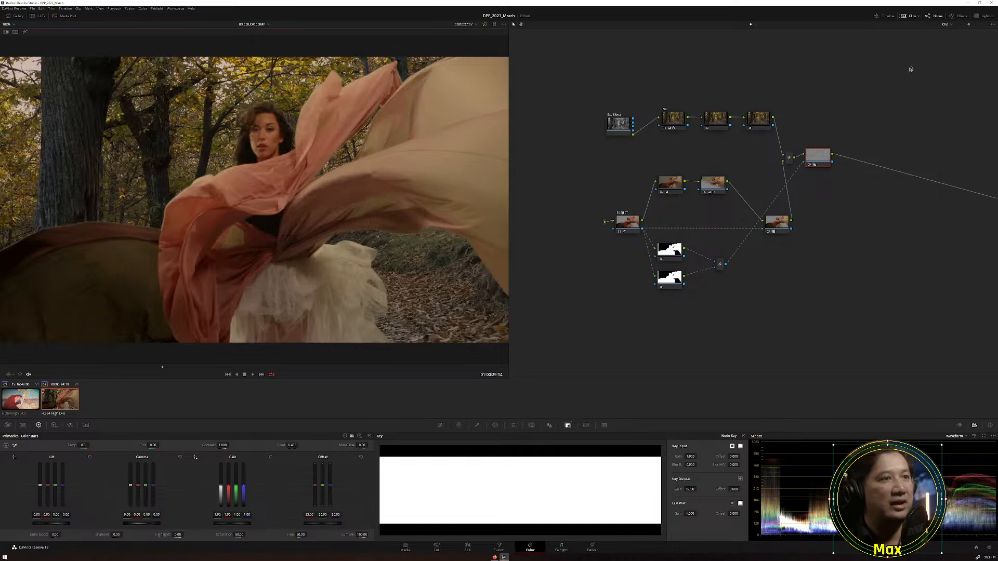
Search the effects library for GLOW and apply the Universe uni.Glow effect to the edge-keyed corrector.
click(960, 17)
click(946, 36)
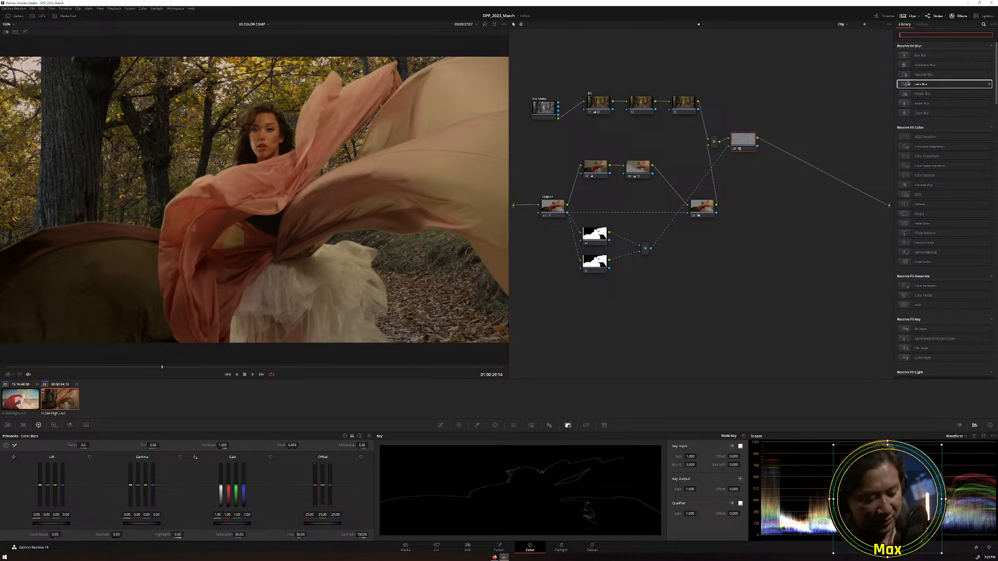
text(GLOW)
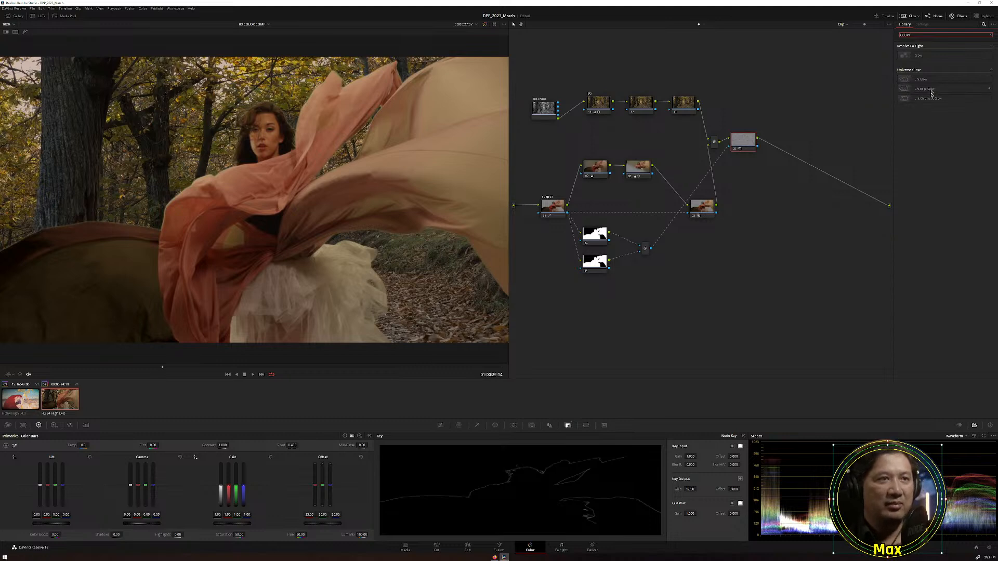
click(928, 81)
drag(928, 80, 746, 140)
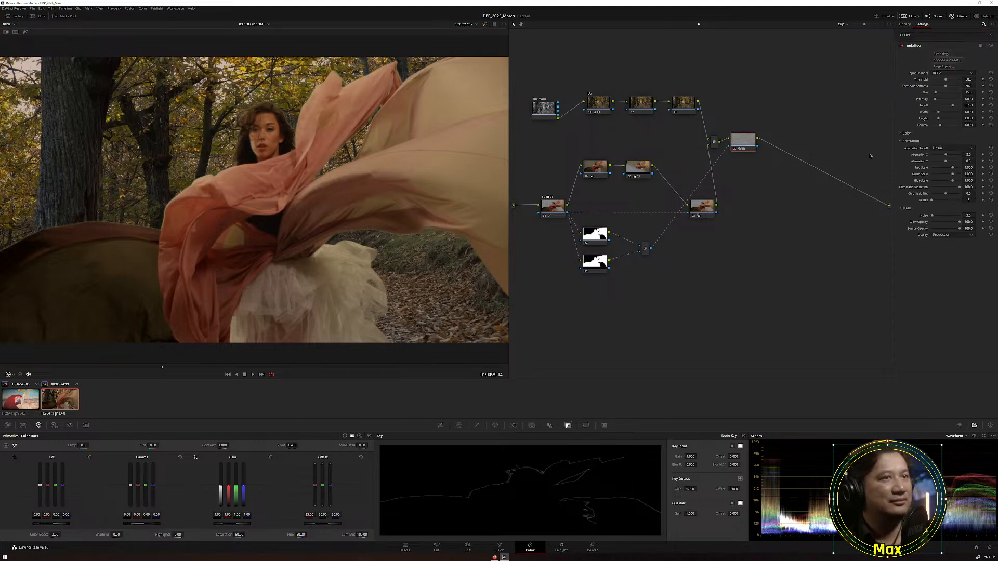
Examine the glow along the edges of the woman's face and hair, and show the effect's Color settings.
scroll(168, 109, up, 10)
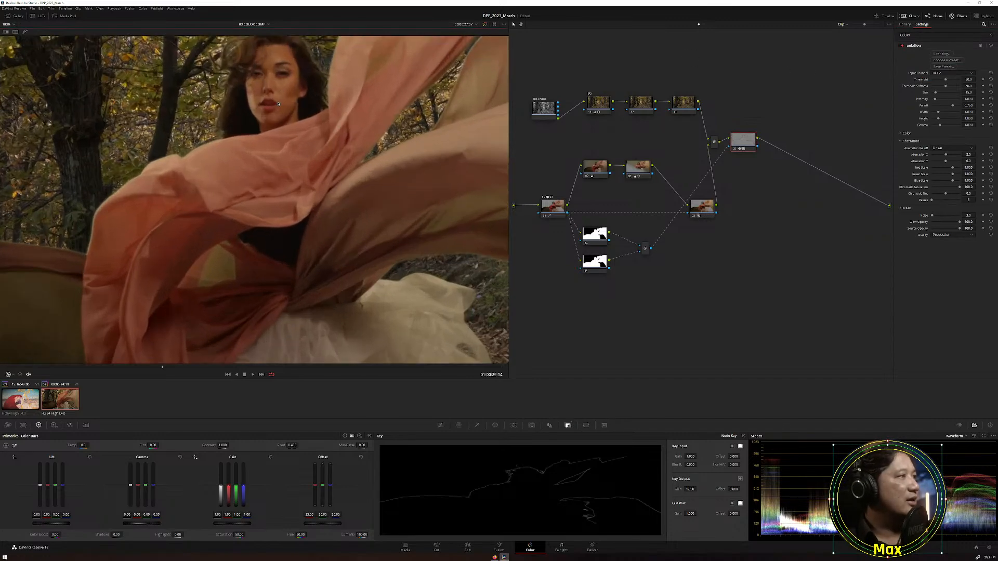
drag(283, 66, 292, 329)
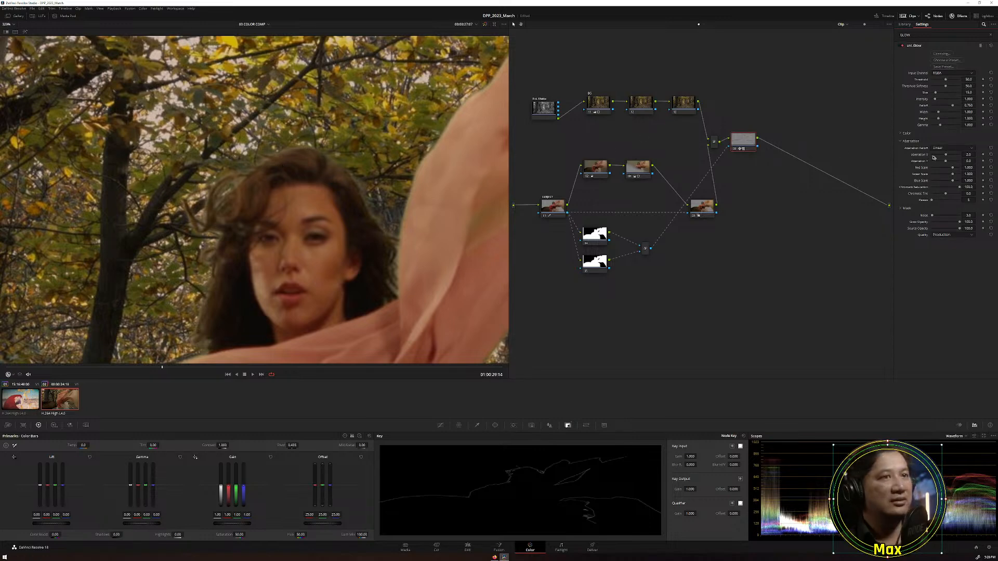
click(902, 134)
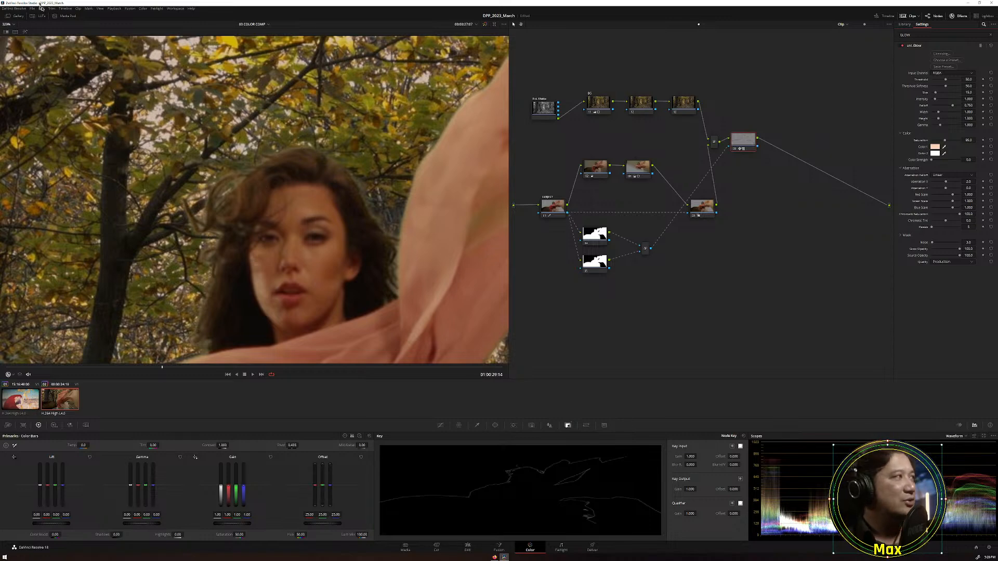
click(13, 24)
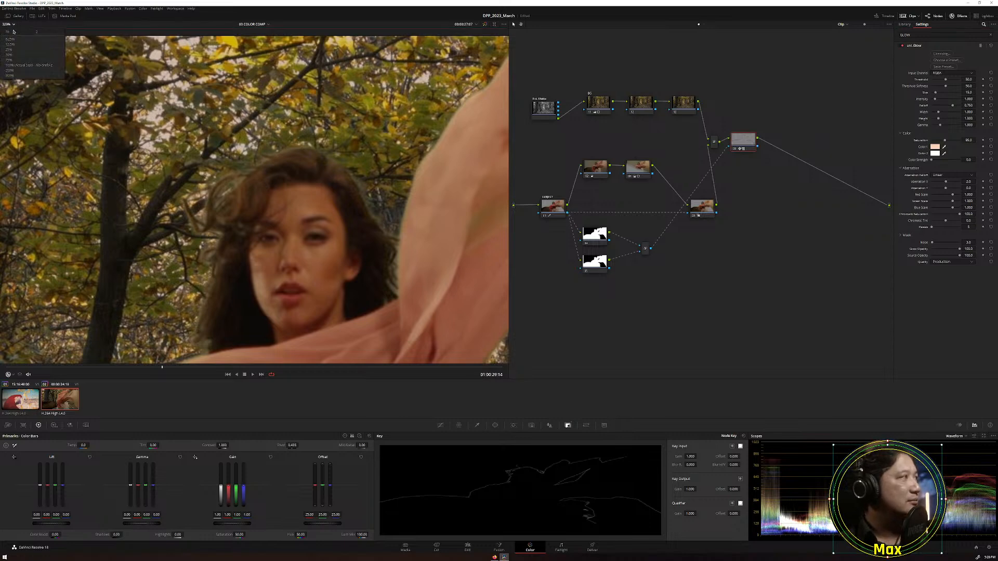
click(14, 32)
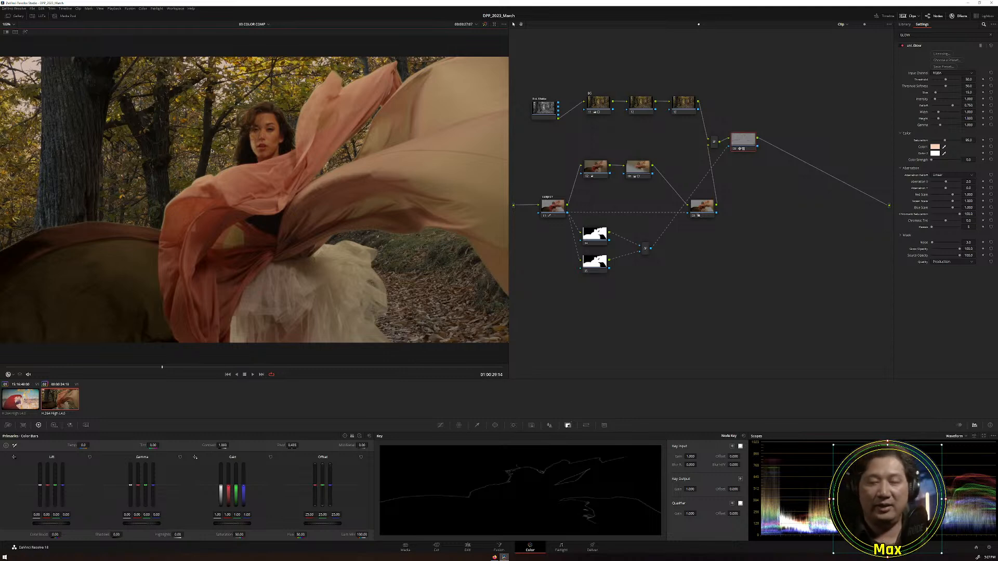
Raise the Blur radius on the forest background's second corrector to its maximum to soften the background heavily.
click(641, 103)
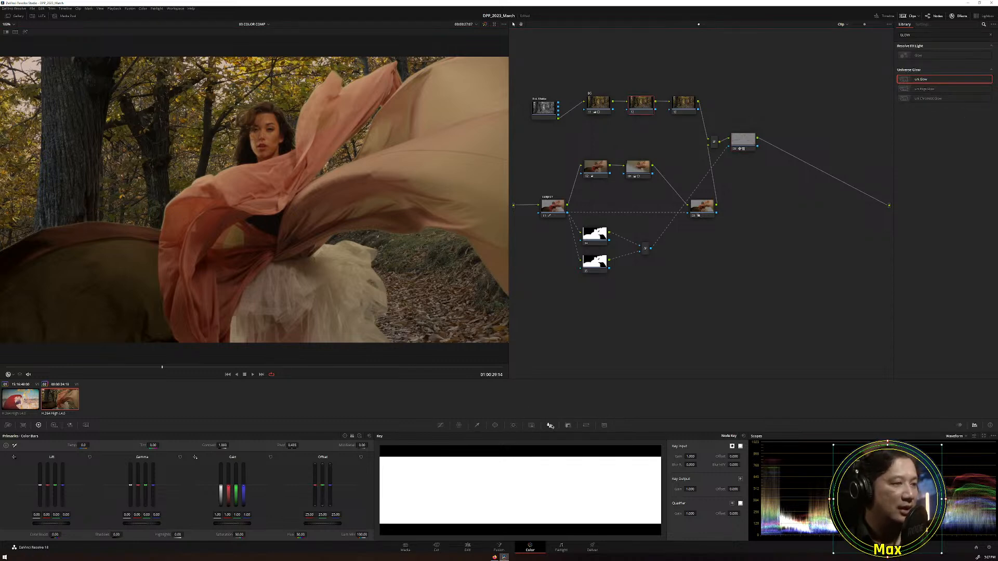
click(549, 426)
drag(424, 476, 425, 447)
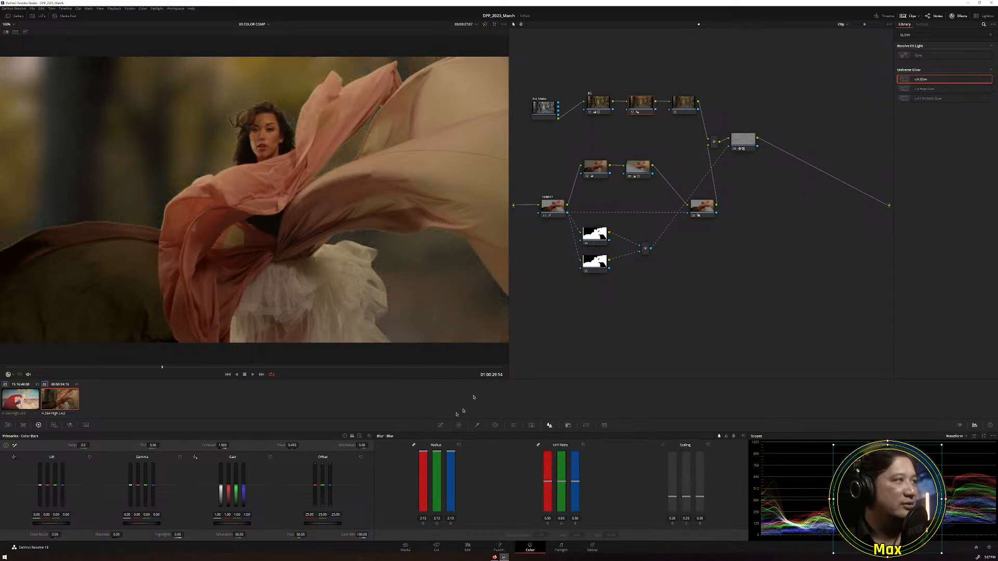
Sample the glow's Color 1 and Color 2 from the blurred background around the woman's head.
click(743, 139)
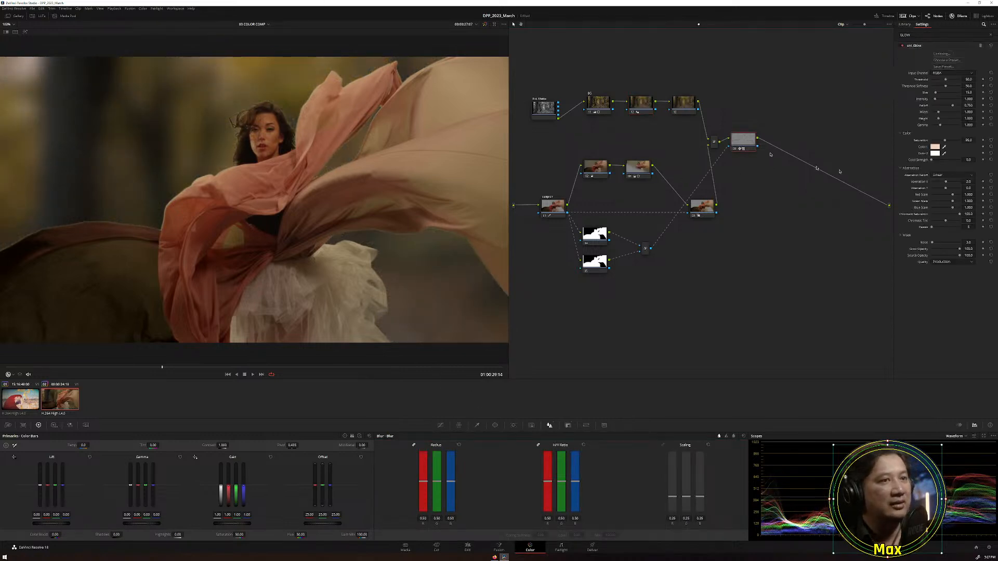
click(944, 147)
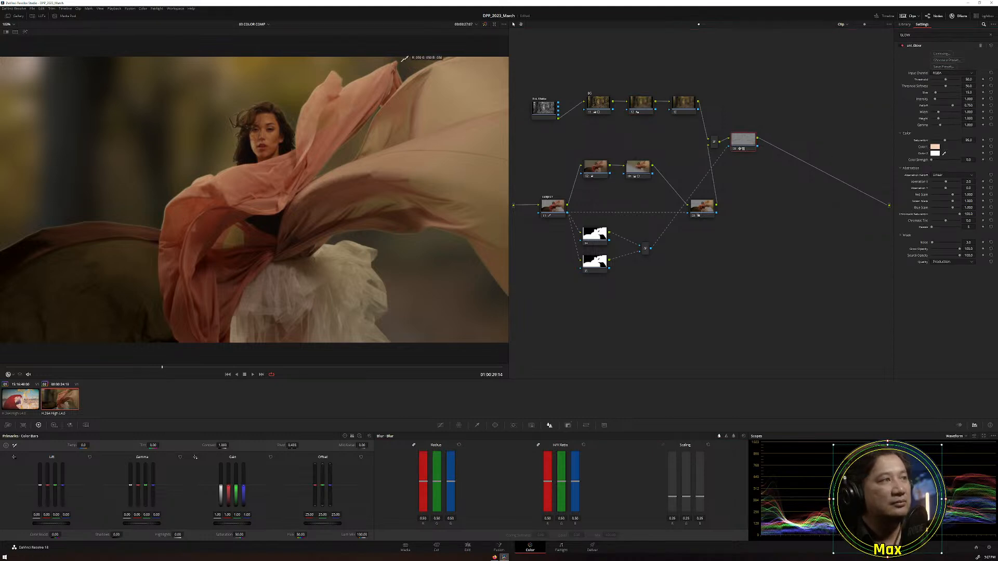
click(256, 71)
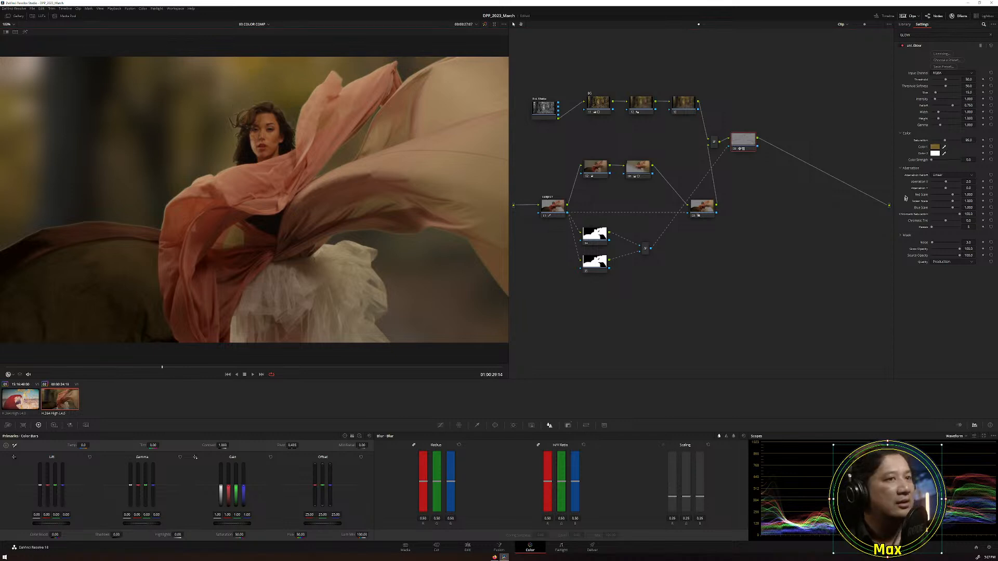
click(935, 153)
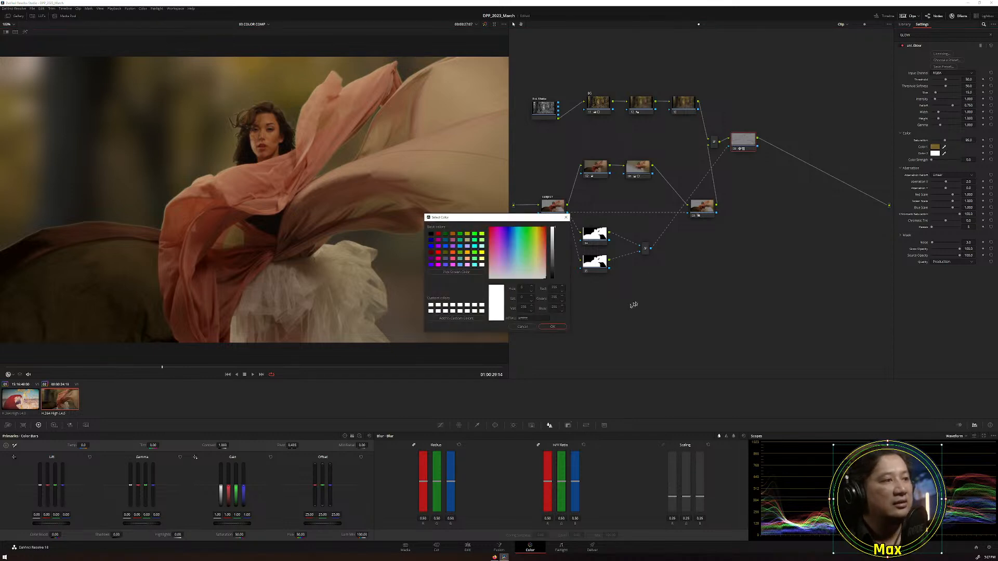
click(522, 327)
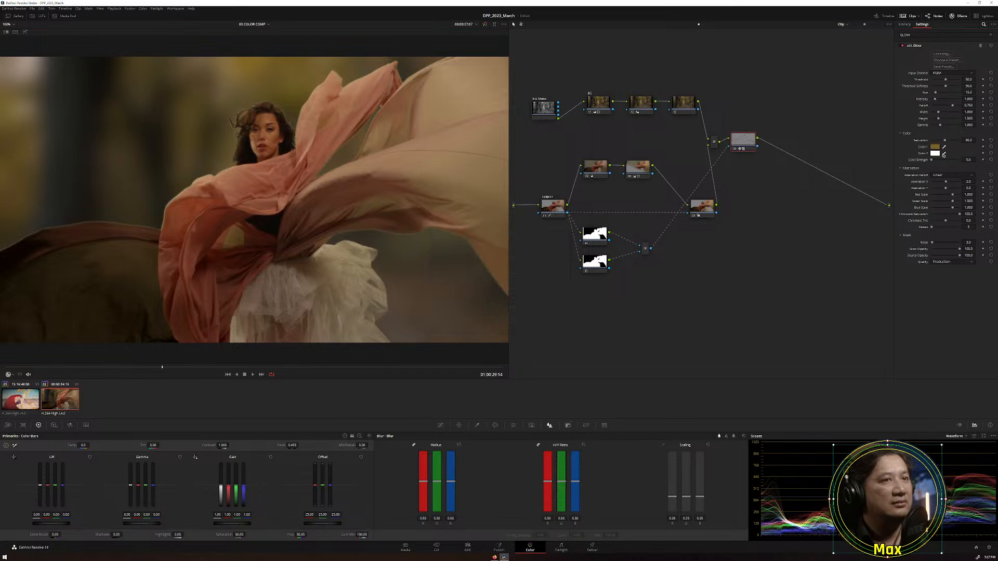
click(295, 93)
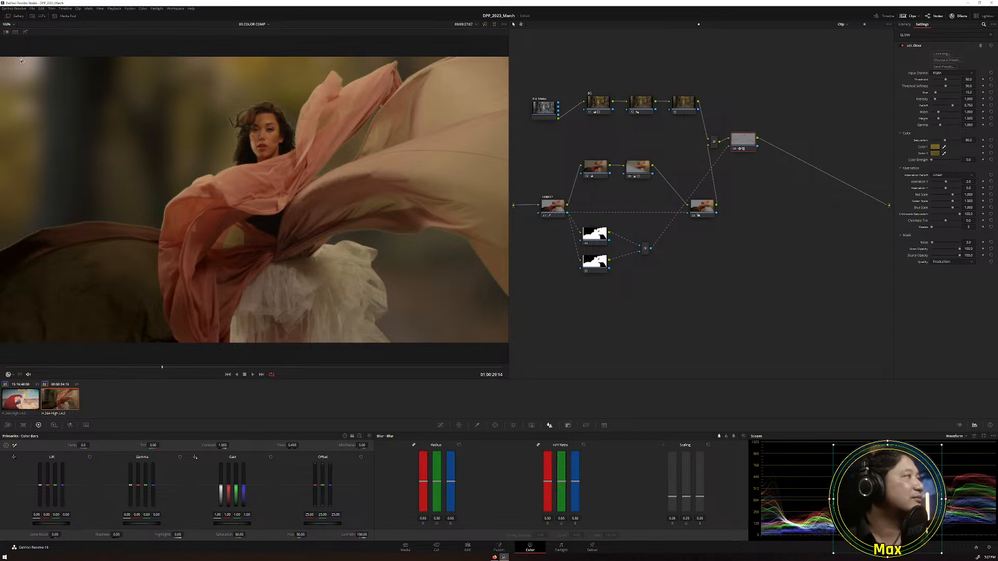
Reset the forest background's second corrector to remove its blur.
click(647, 108)
right_click(646, 107)
click(652, 110)
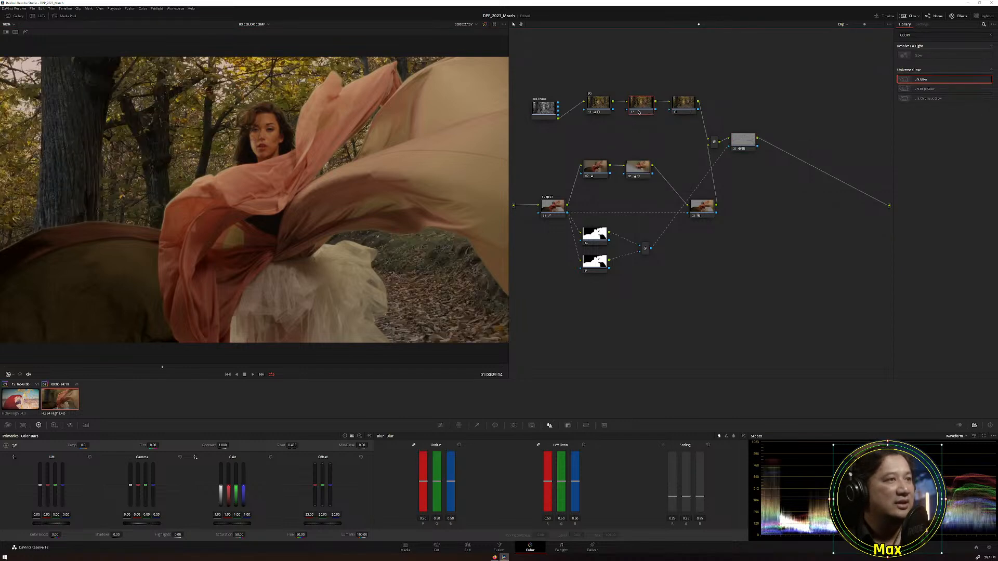
Compare the woman's edges with the glow effect off and on in a closer view.
click(743, 140)
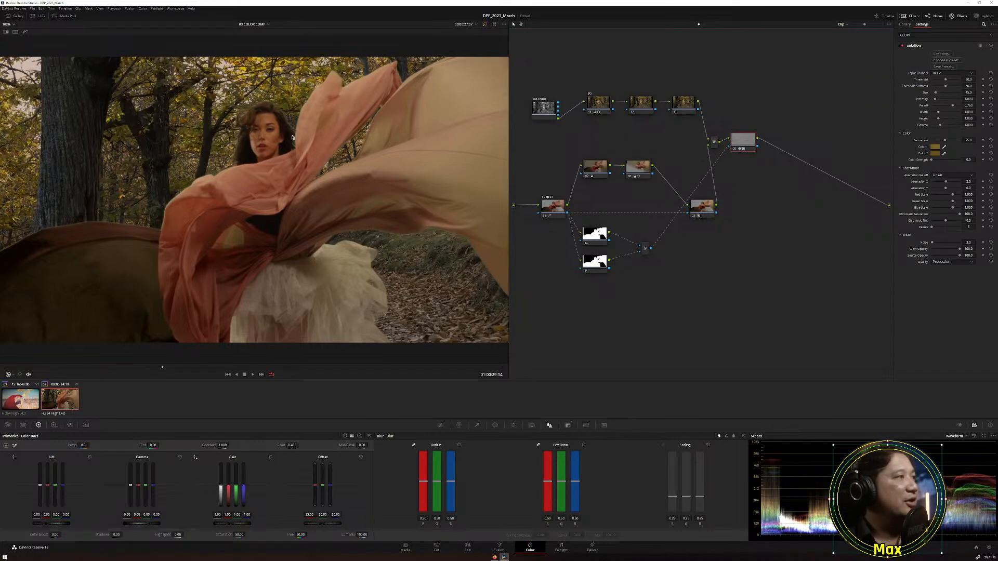
scroll(293, 138, up, 5)
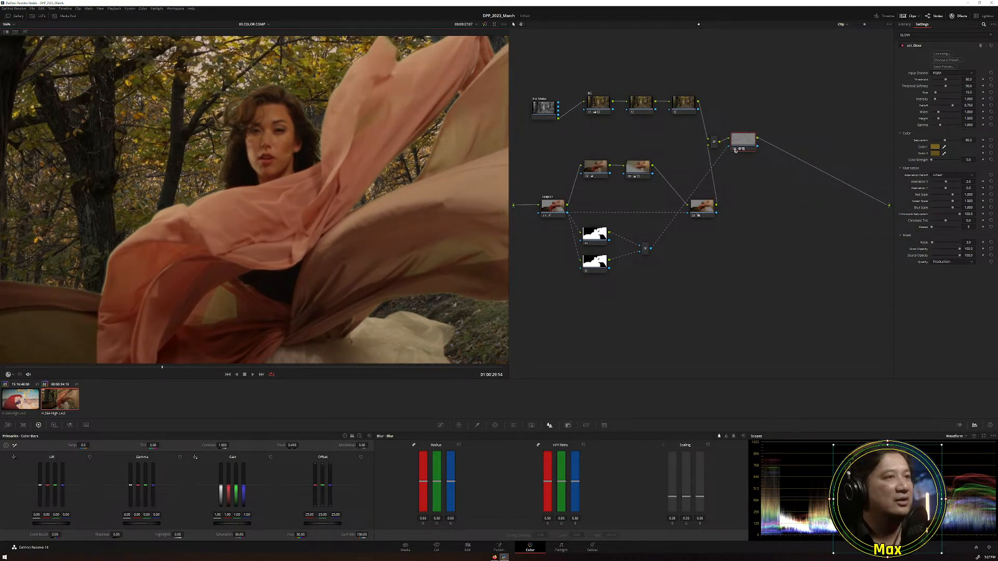
click(902, 45)
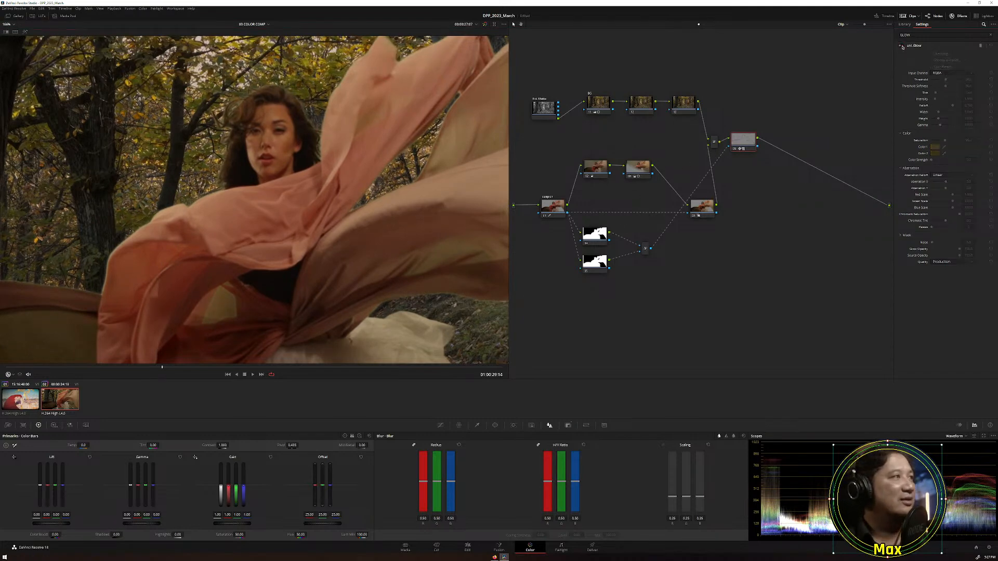
click(903, 46)
click(902, 45)
click(902, 45)
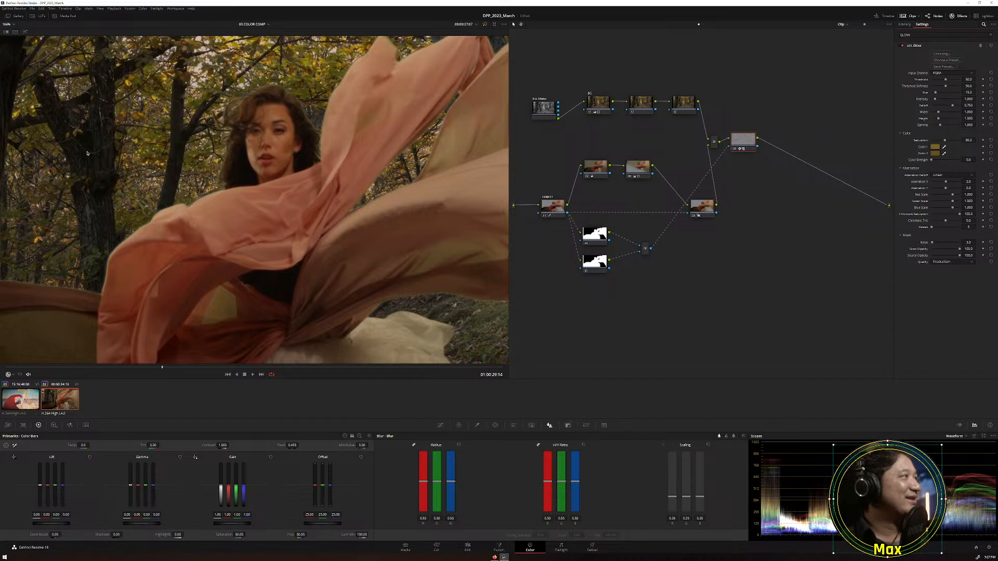
click(7, 24)
click(13, 31)
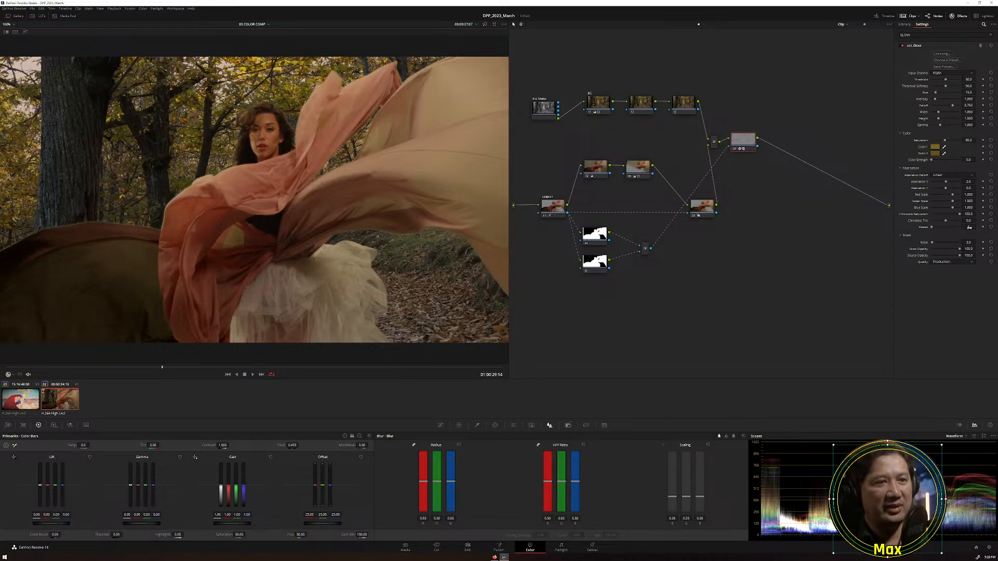
Open the value of the glow's last Aberration setting for editing and move the glow corrector slightly away from the Layer Mixer.
click(964, 228)
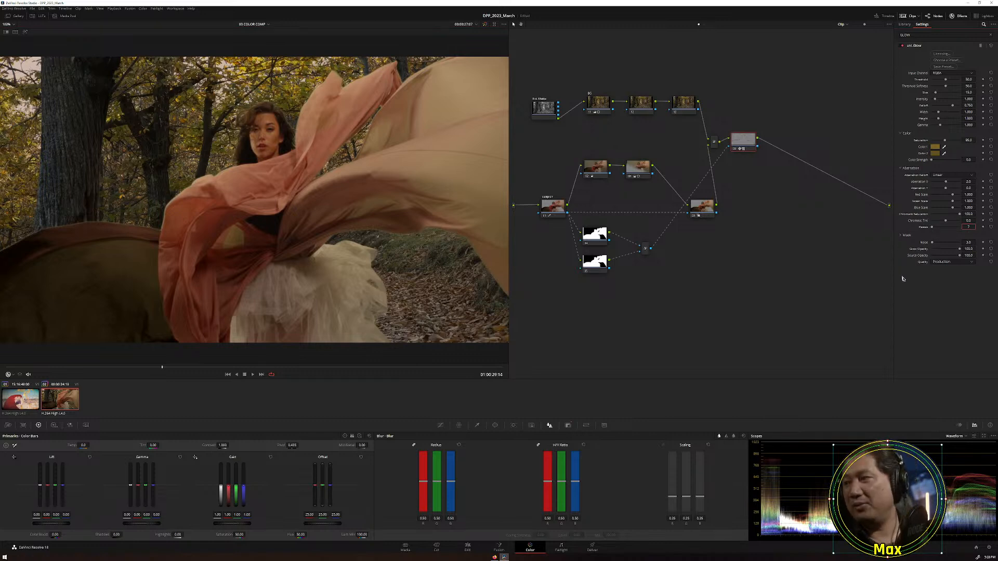
drag(742, 140, 746, 147)
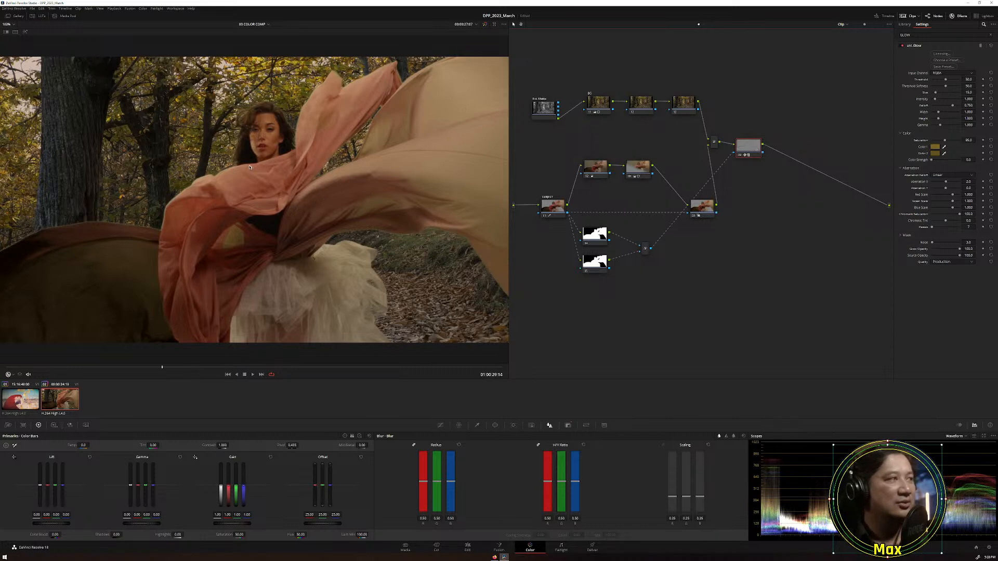
right_click(744, 180)
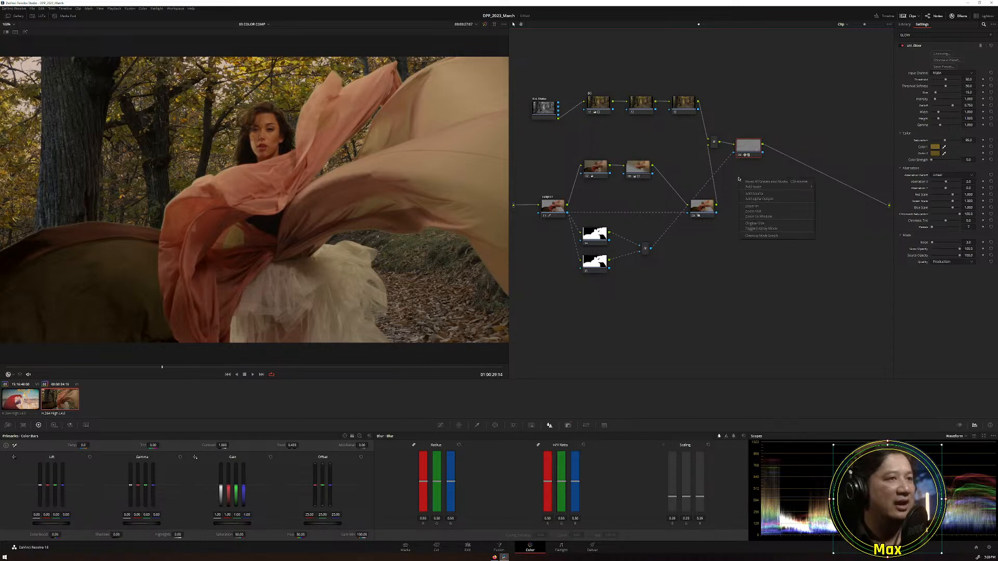
mouse_move(769, 187)
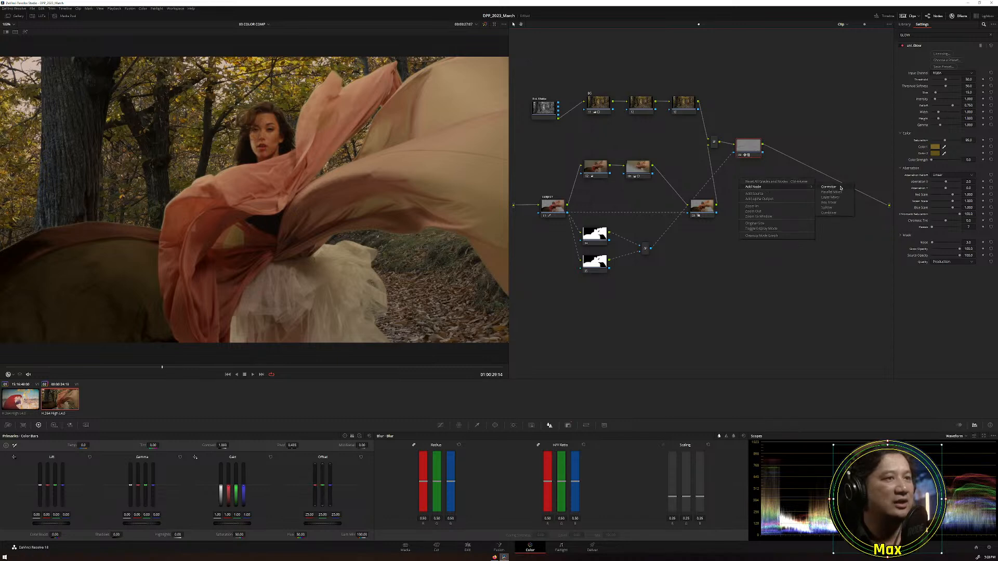
click(840, 188)
drag(742, 184, 753, 183)
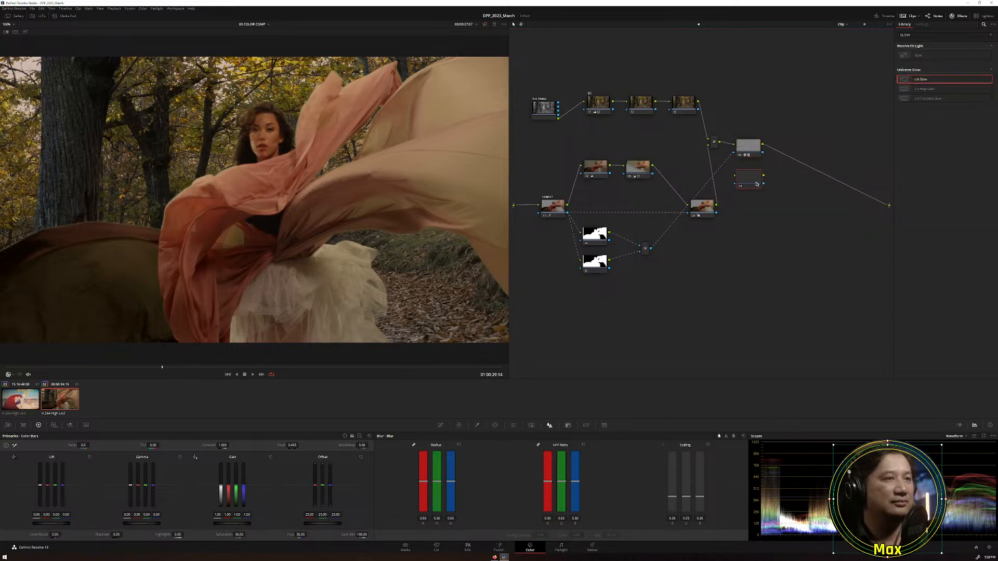
key(Delete)
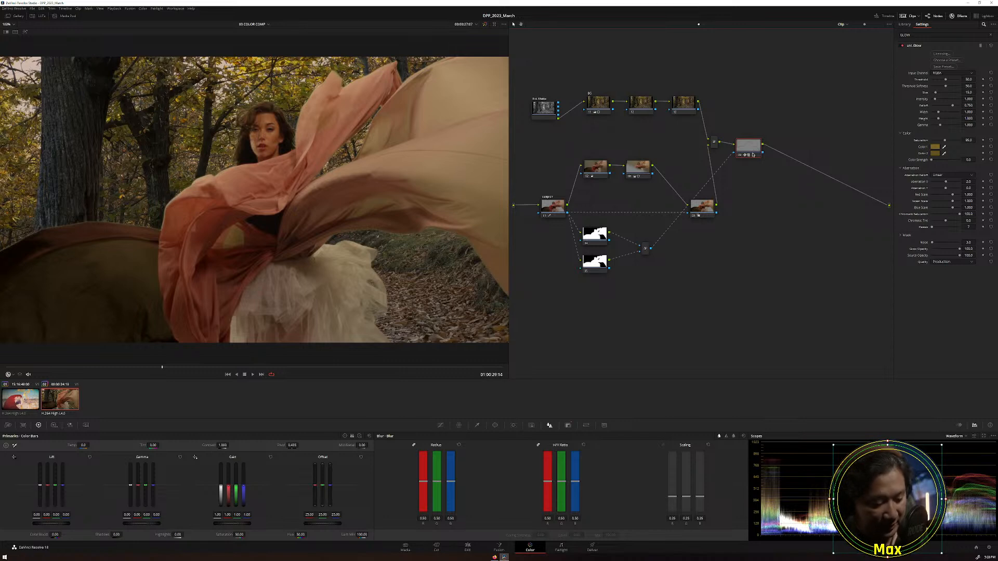
Add a corrector in parallel with the glow corrector, feed it the Key Mixer's key, and check the isolated edges in Highlight view.
key(alt+p)
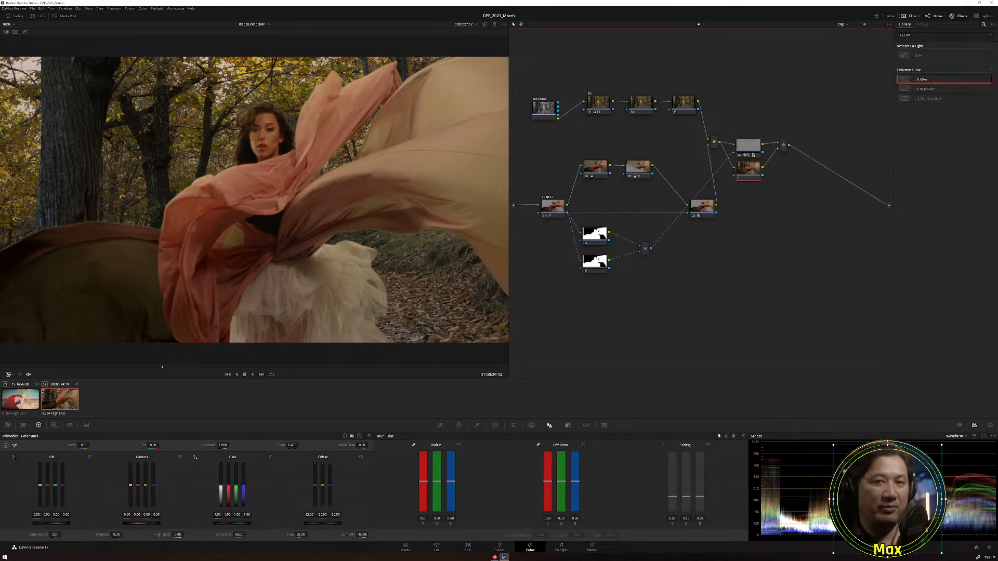
drag(750, 147, 751, 140)
click(751, 167)
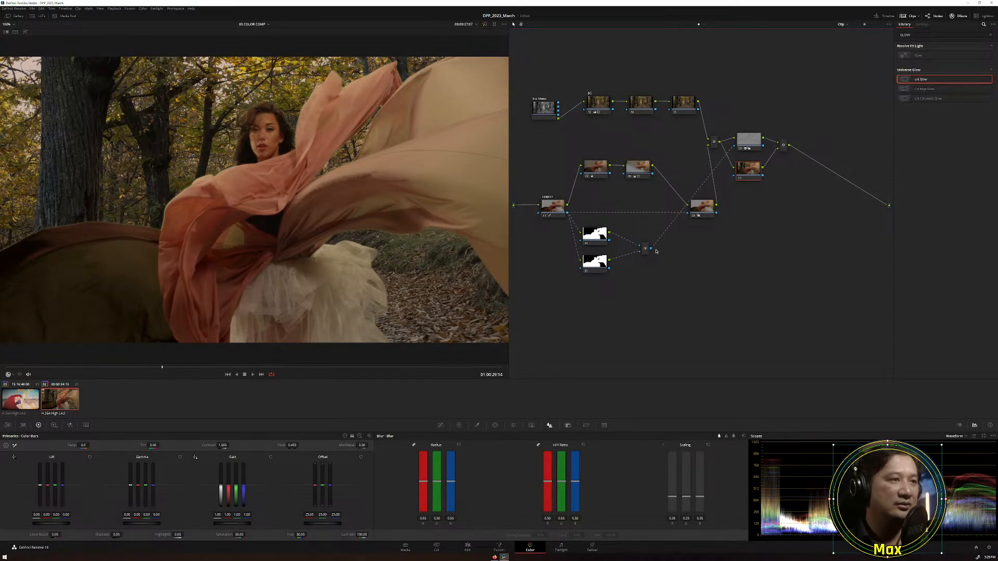
drag(681, 231, 733, 176)
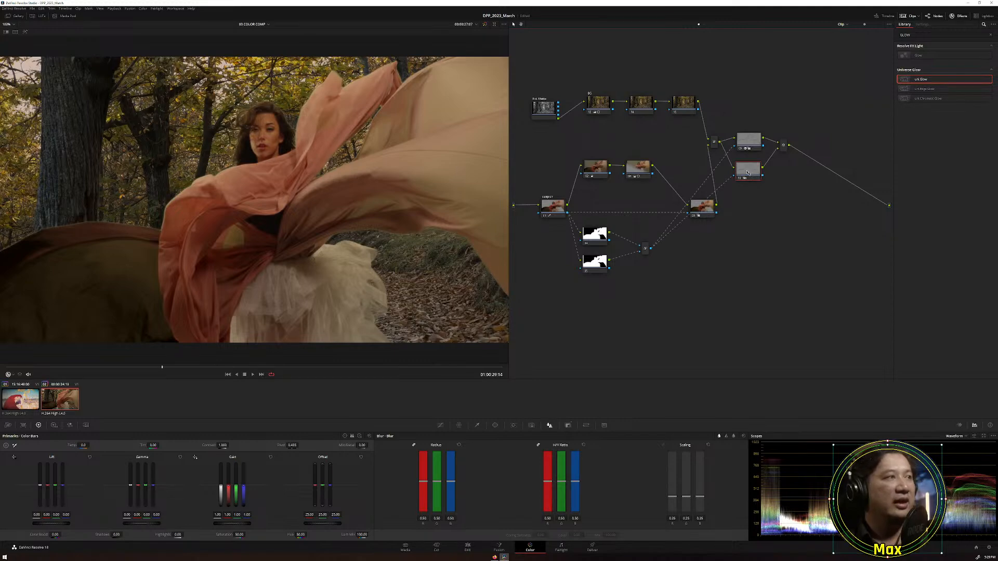
click(25, 33)
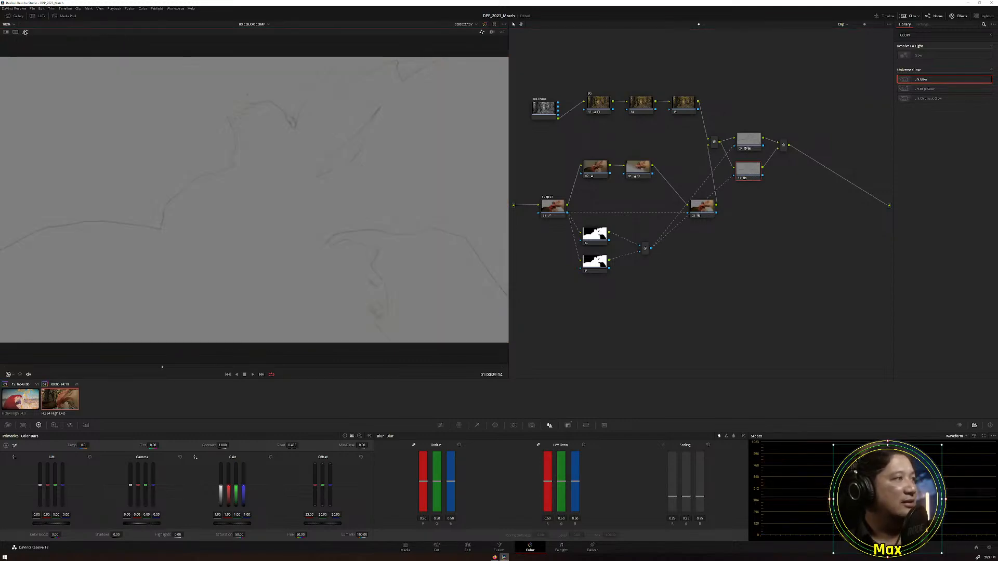
click(25, 32)
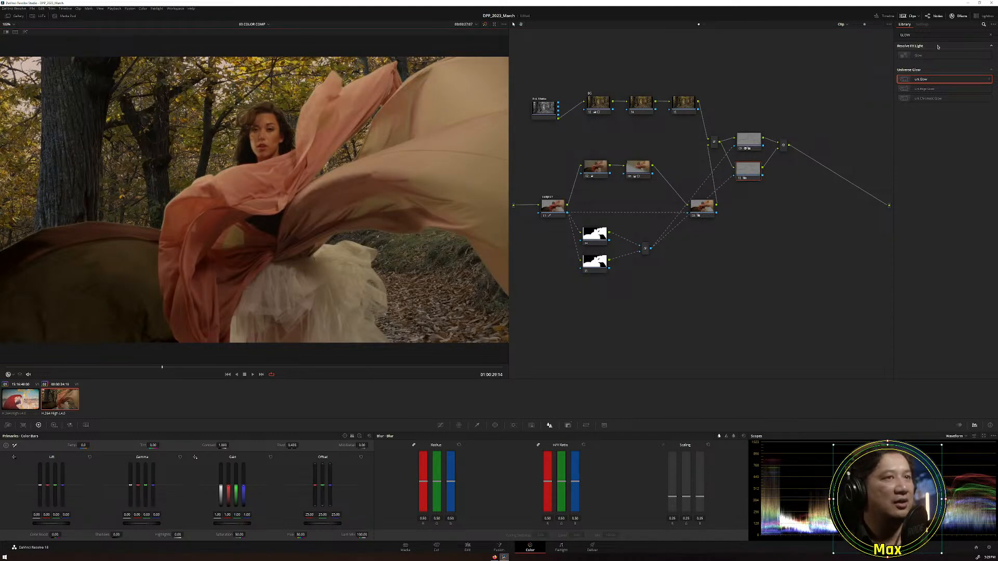
click(901, 34)
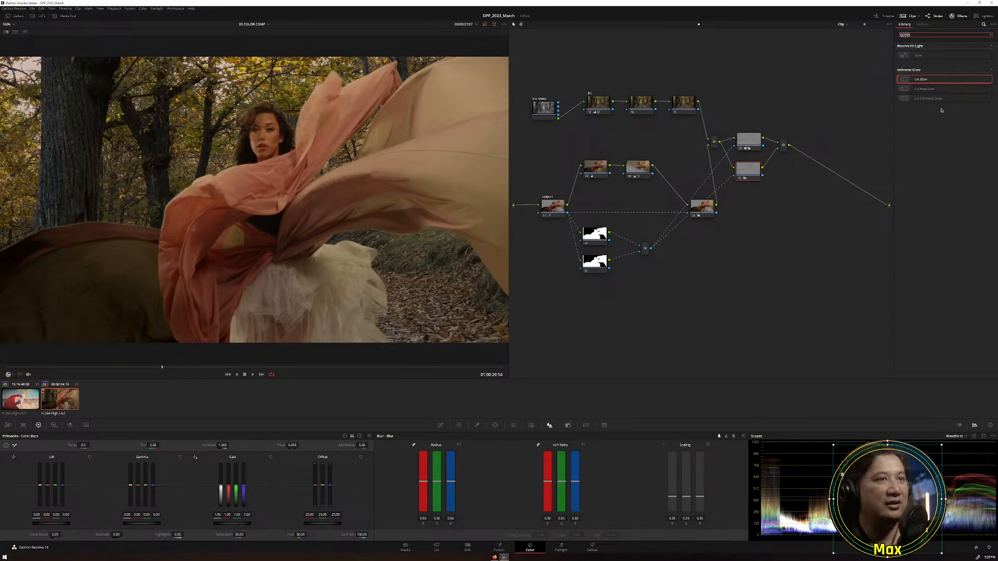
drag(928, 98, 749, 170)
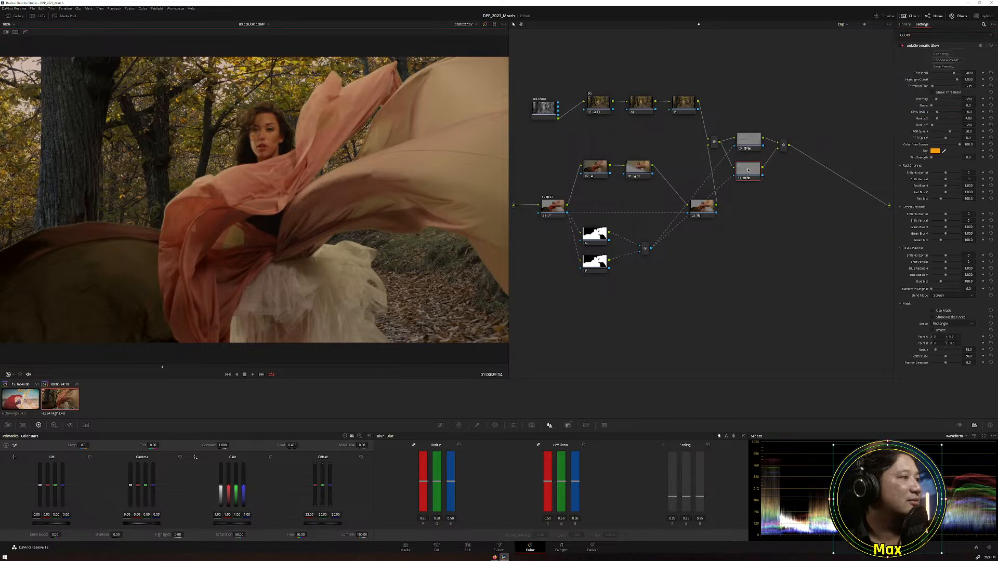
right_click(749, 177)
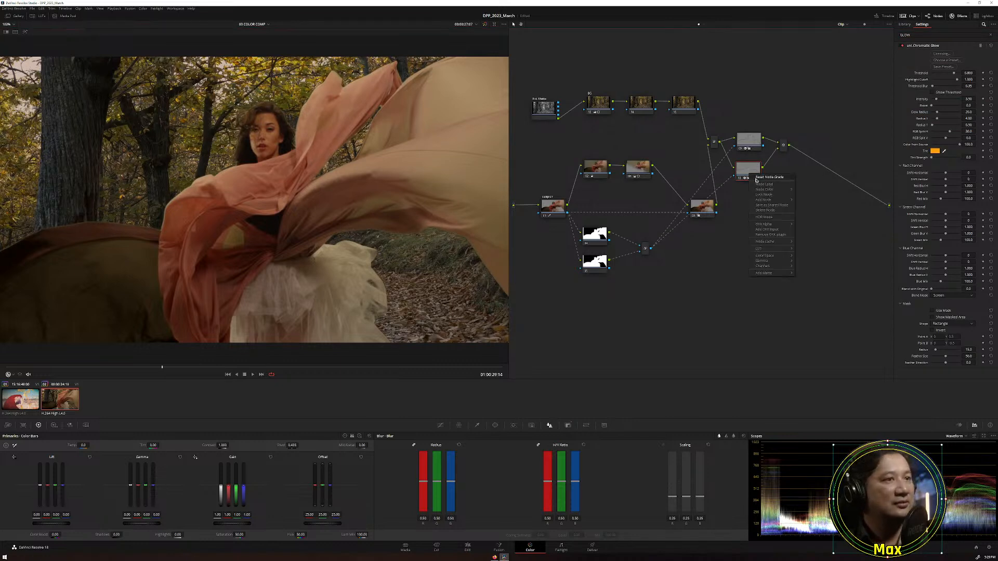
click(757, 180)
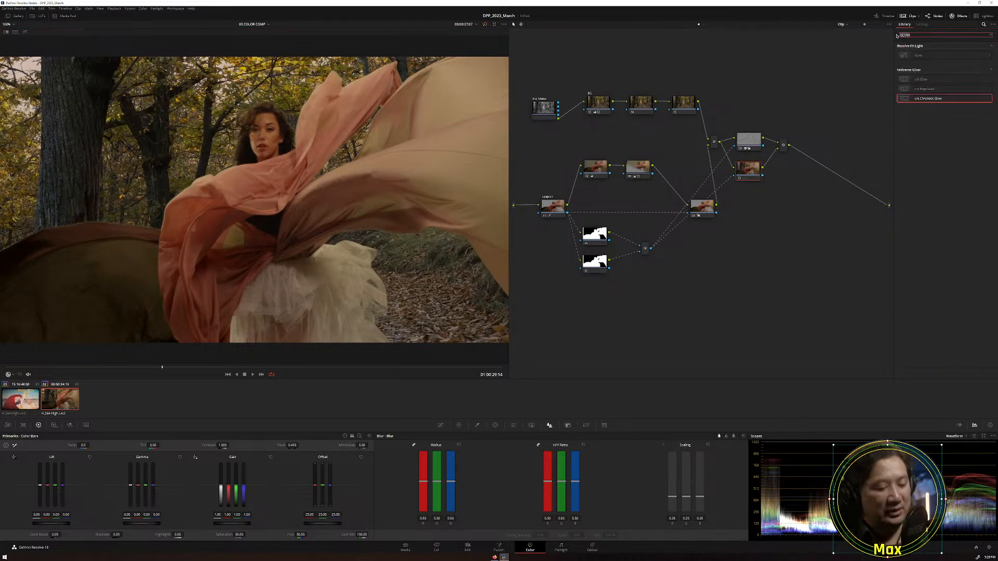
Search the effects library for CHRO and apply uni.Chromatic Aberration to the lower parallel corrector, resetting the node once before reapplying it.
text(CHRO)
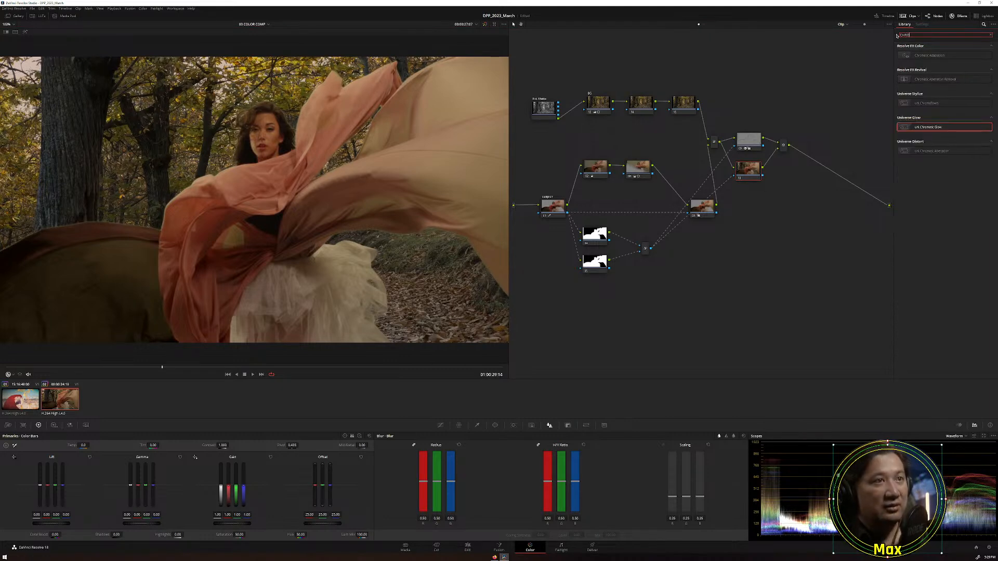
click(931, 152)
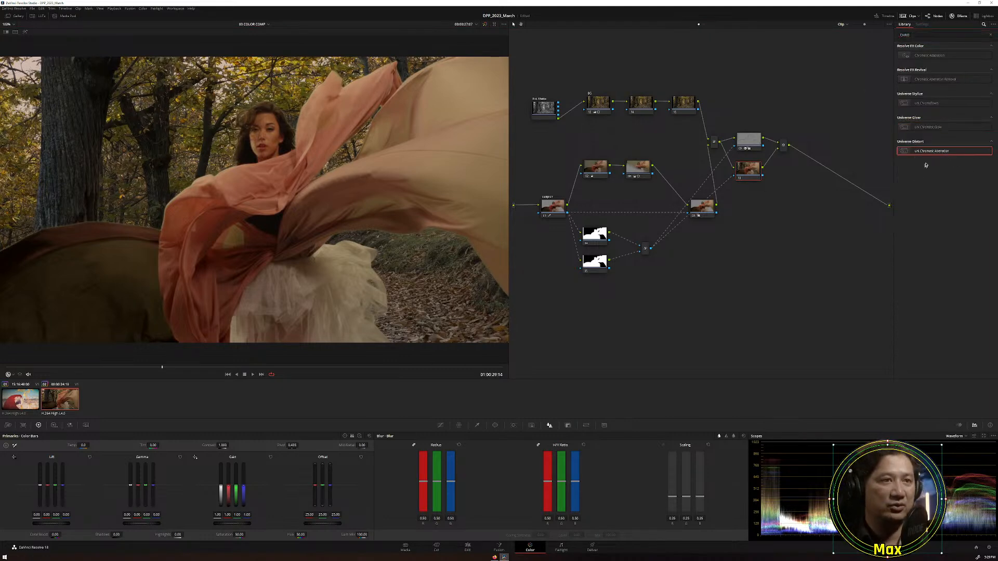
drag(931, 152, 746, 172)
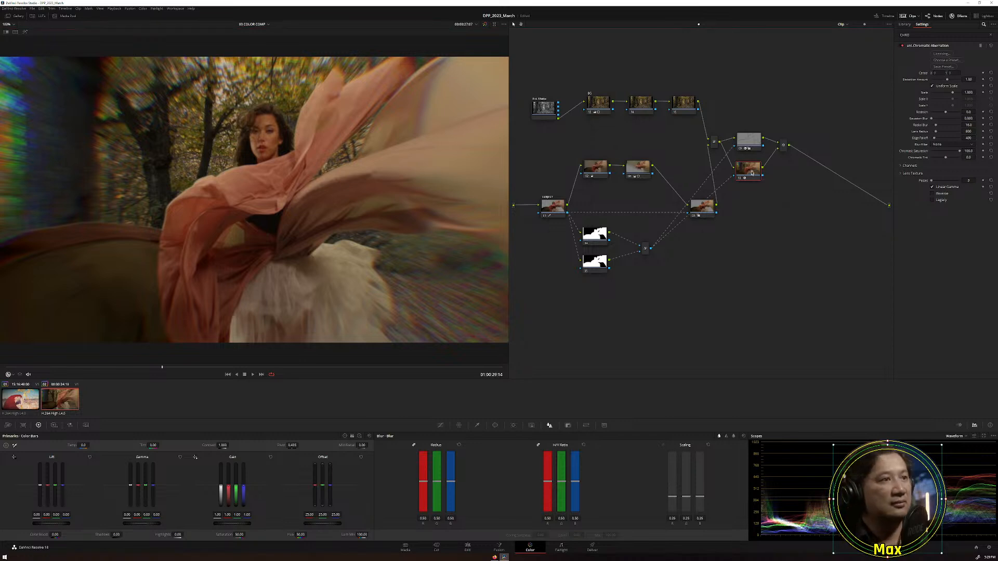
right_click(752, 171)
click(772, 173)
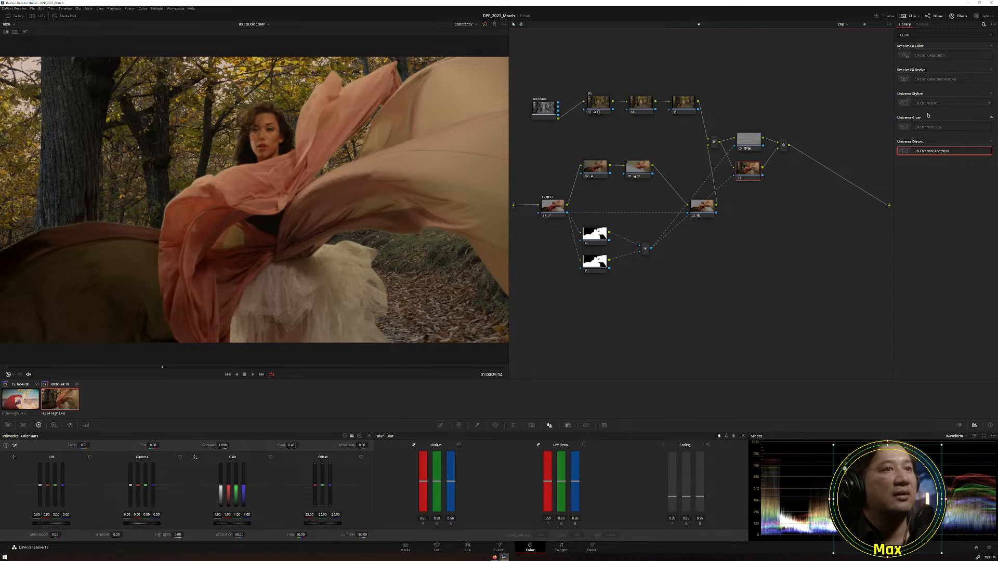
drag(935, 153, 748, 169)
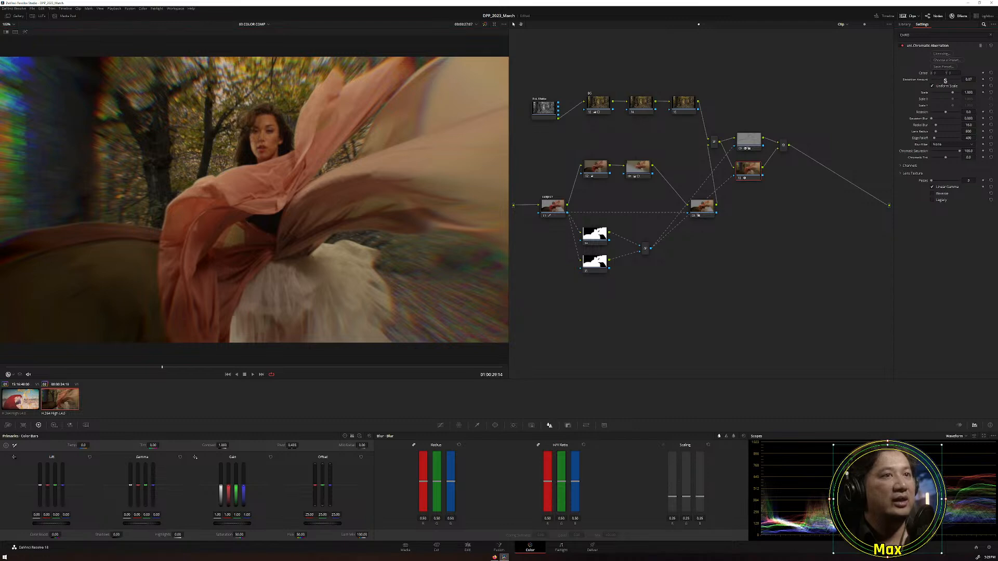
Try different aberration amount, scale and rotation settings on the Chromatic Aberration effect, then reset the effect.
drag(947, 79, 955, 94)
click(991, 80)
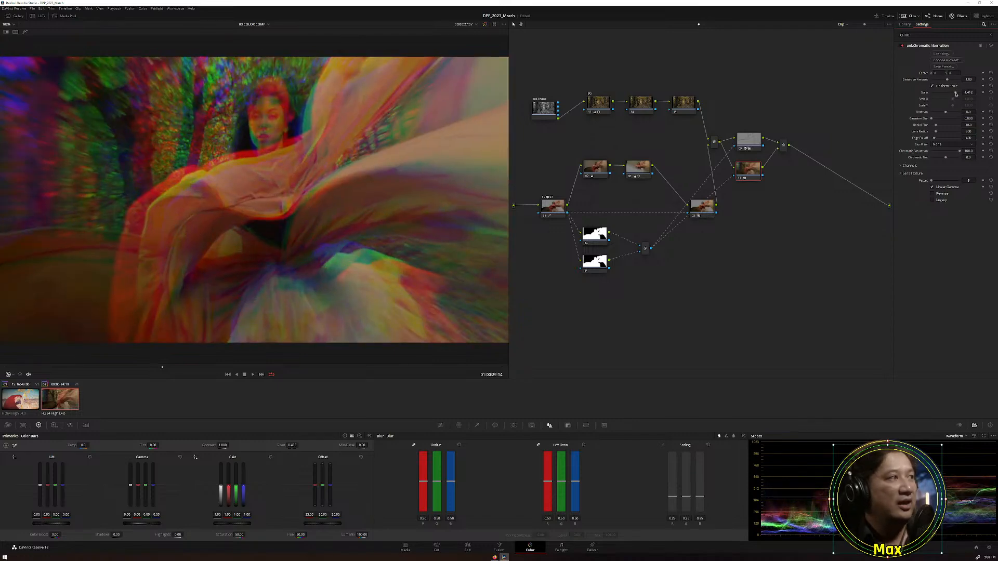
click(991, 92)
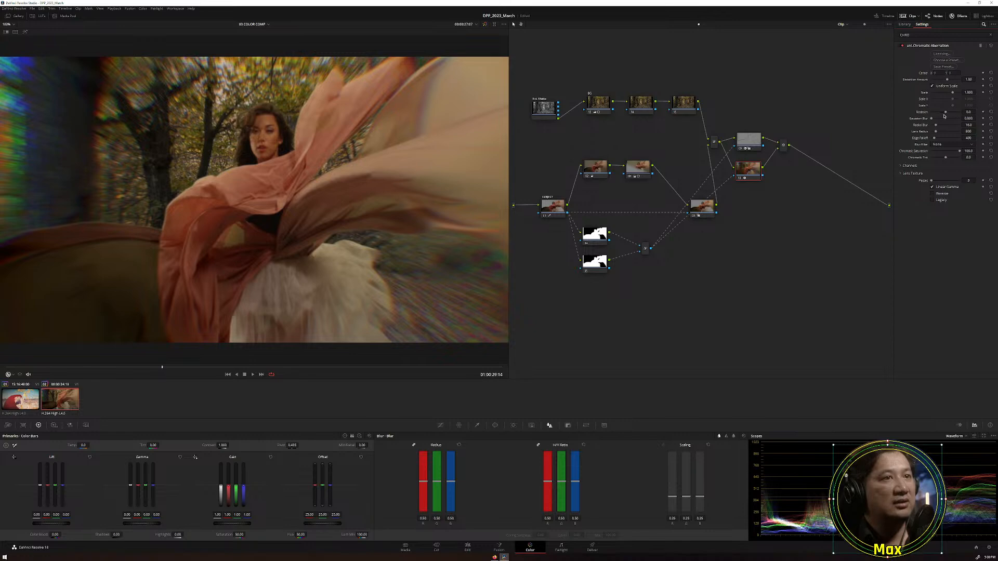
drag(947, 112, 945, 112)
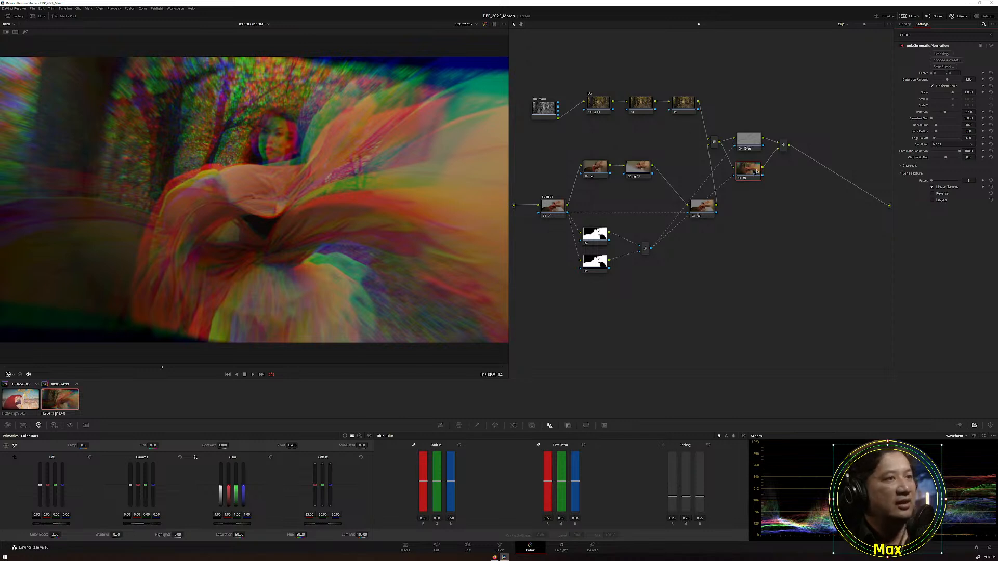
click(991, 46)
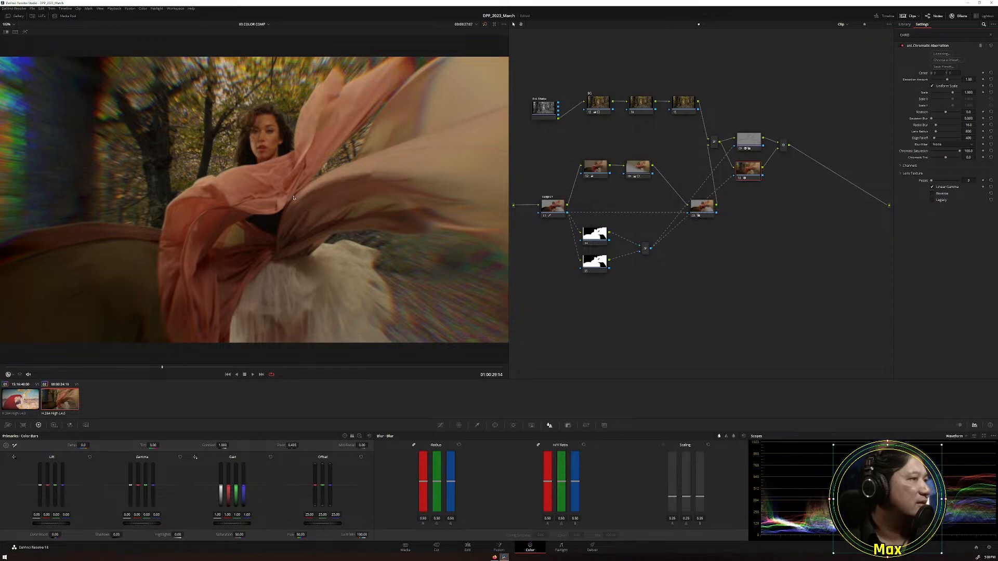
Load the clip's Version 1, examine its chromatic aberration node in Highlight view, and return to Version 2.
right_click(68, 398)
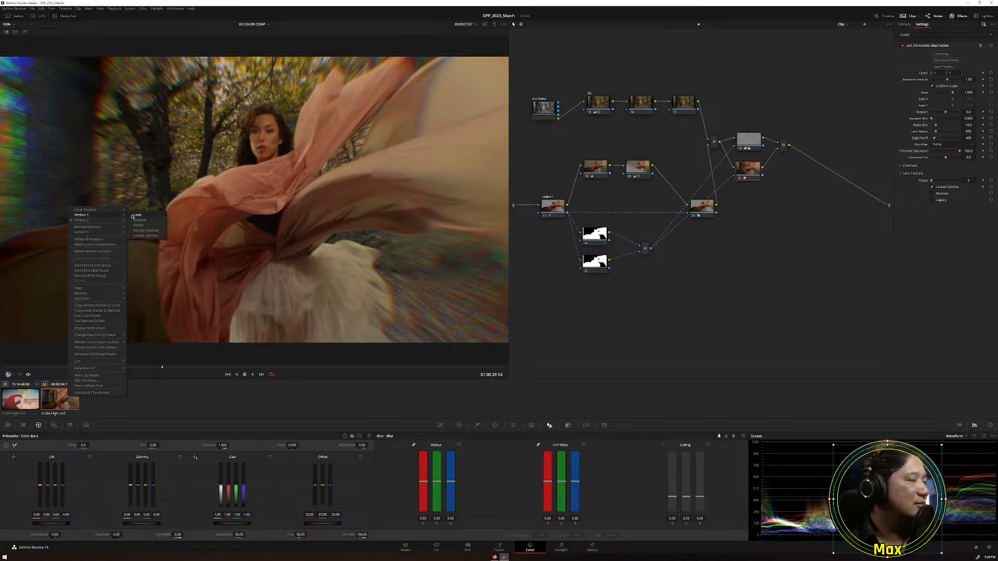
click(130, 215)
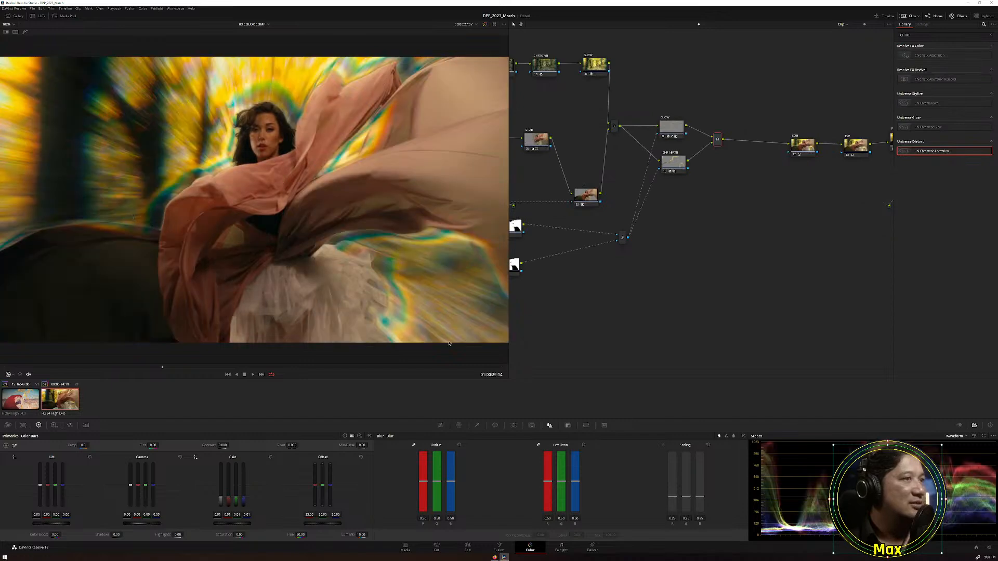
click(663, 172)
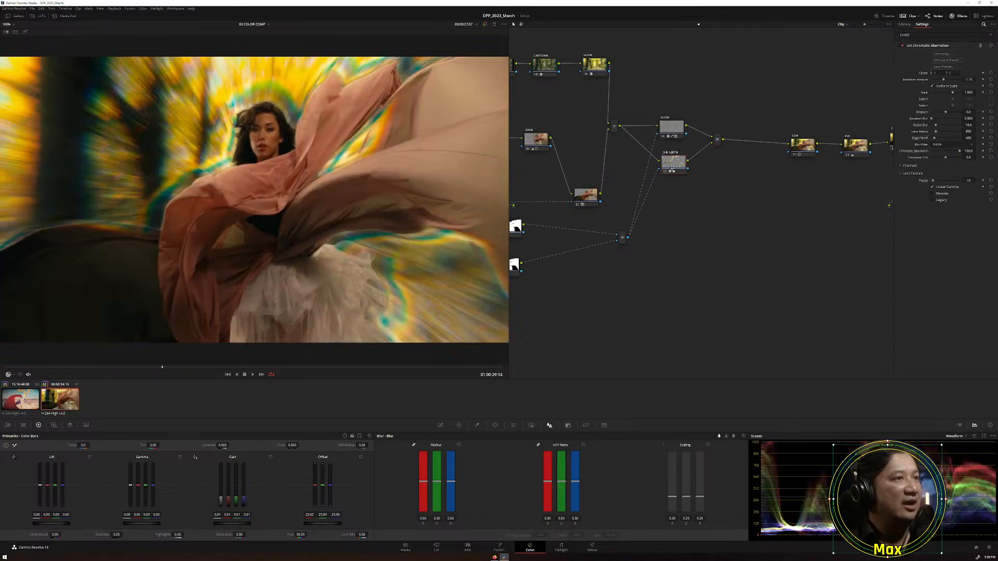
click(25, 32)
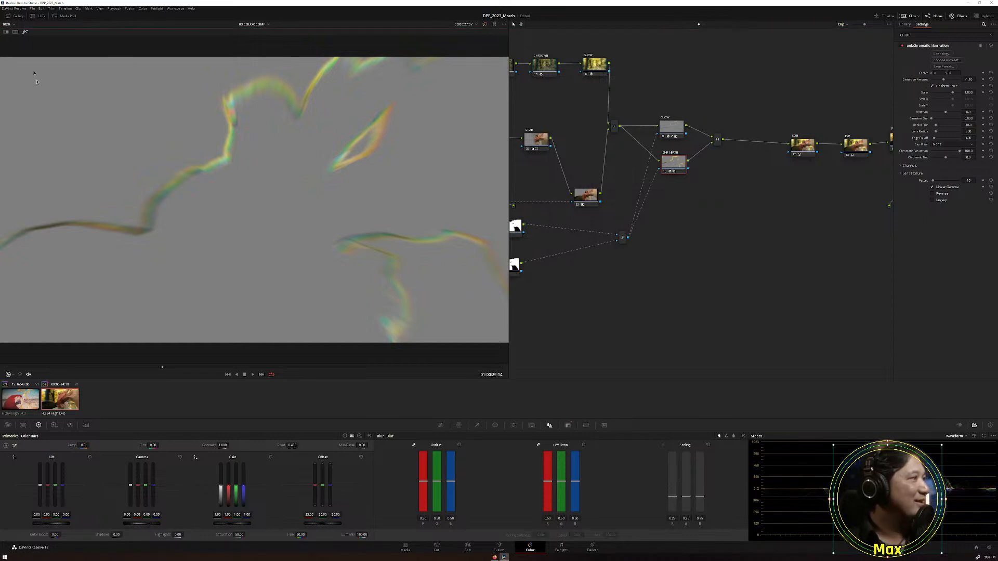
click(24, 32)
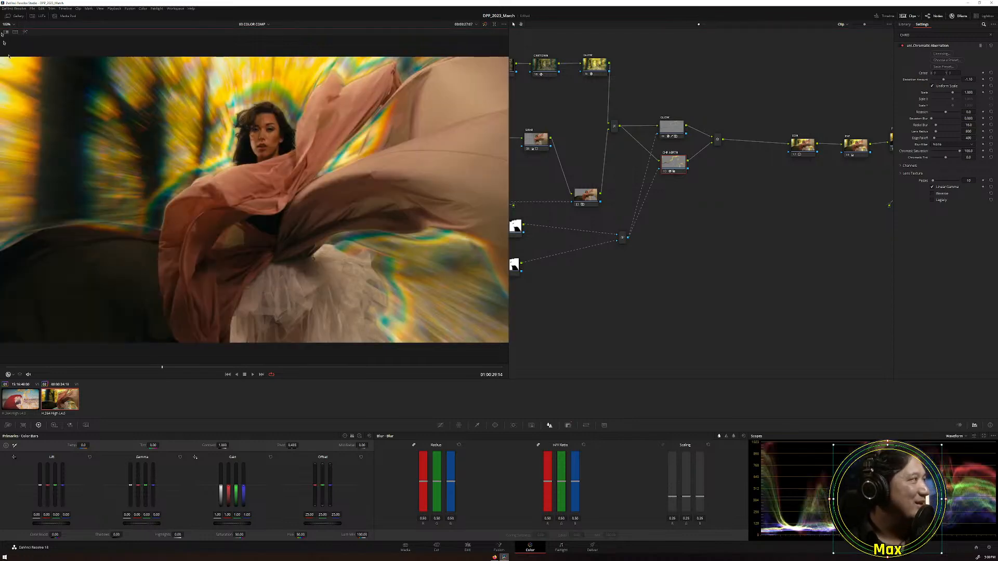
right_click(57, 404)
mouse_move(90, 222)
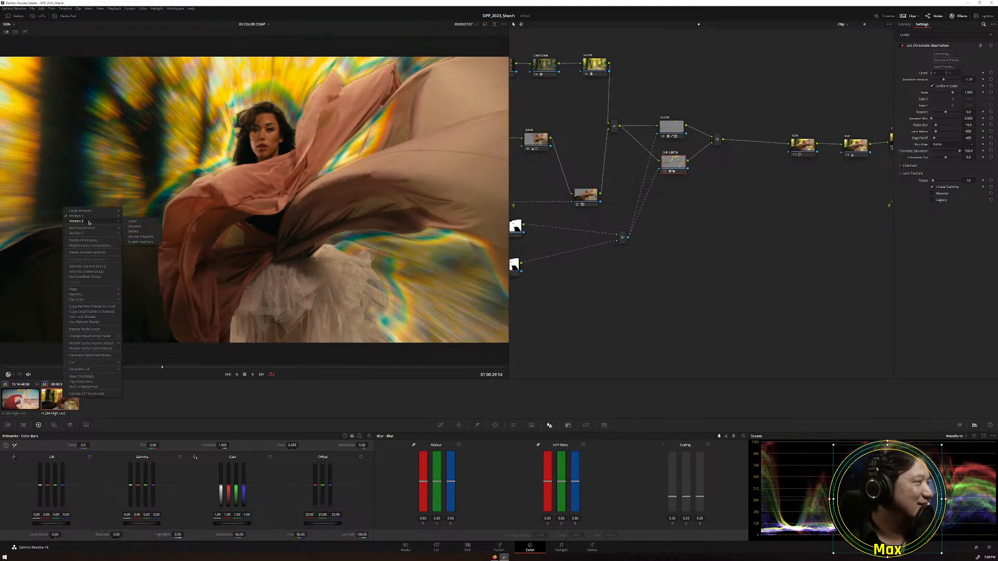
click(132, 222)
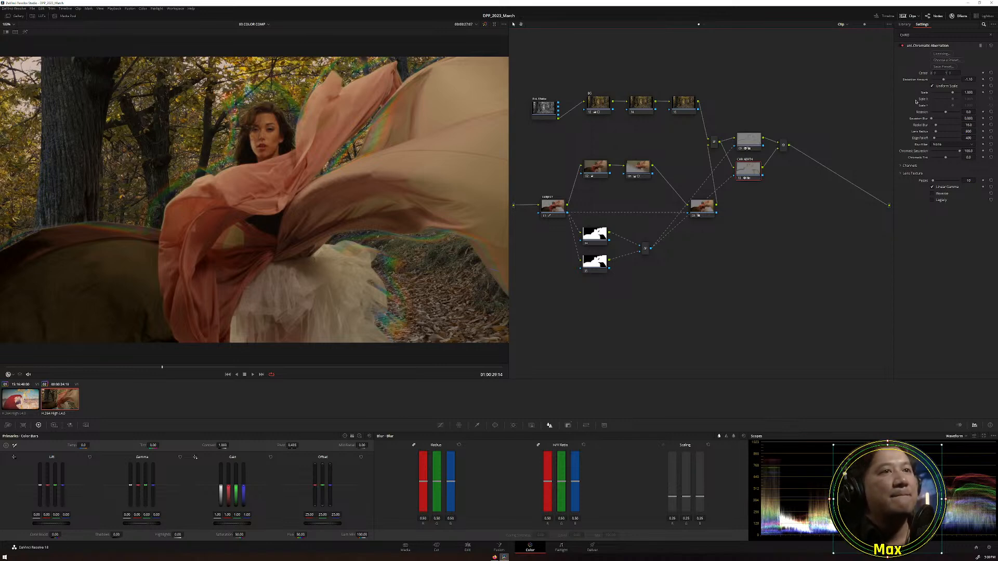
Reset the lower parallel corrector's grade, apply uni.Chromatic Aberration to it afresh, and move the node slightly away from the glow corrector.
right_click(759, 176)
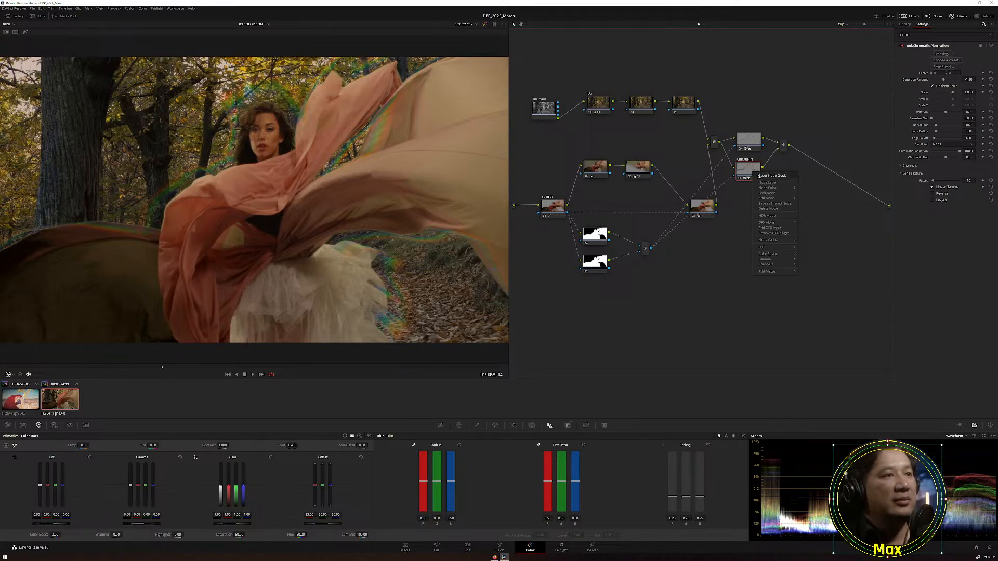
click(758, 176)
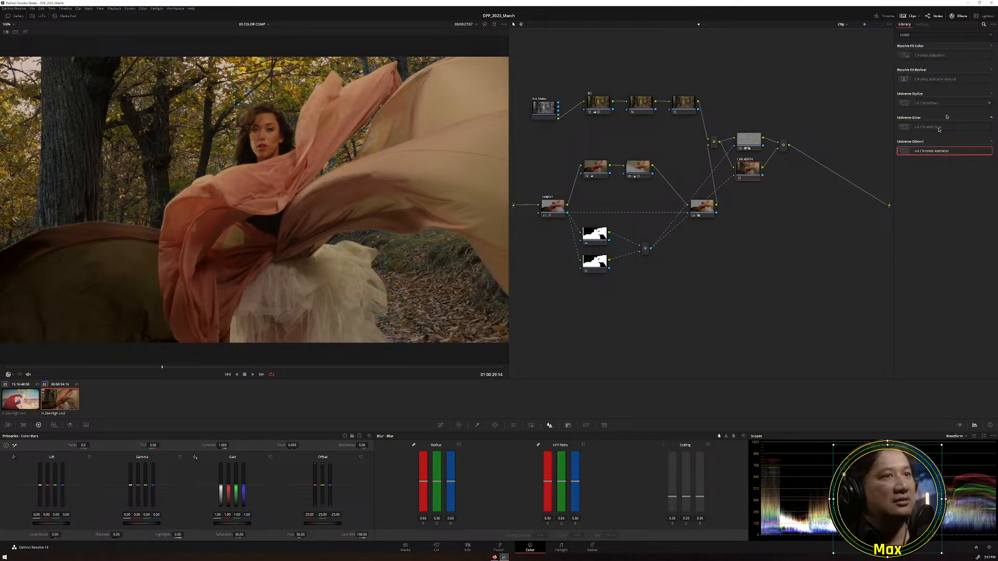
drag(931, 154, 749, 174)
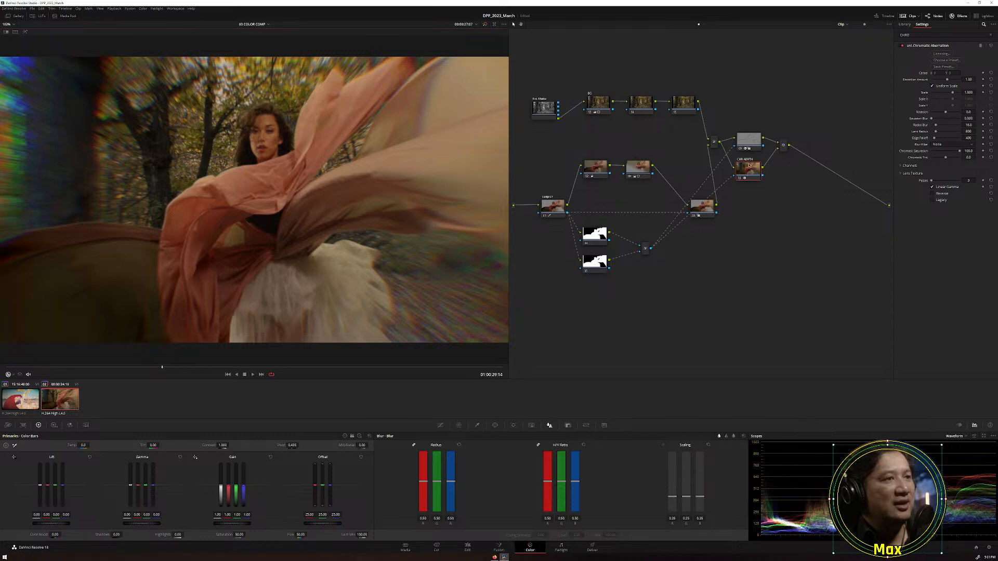
drag(748, 175, 754, 177)
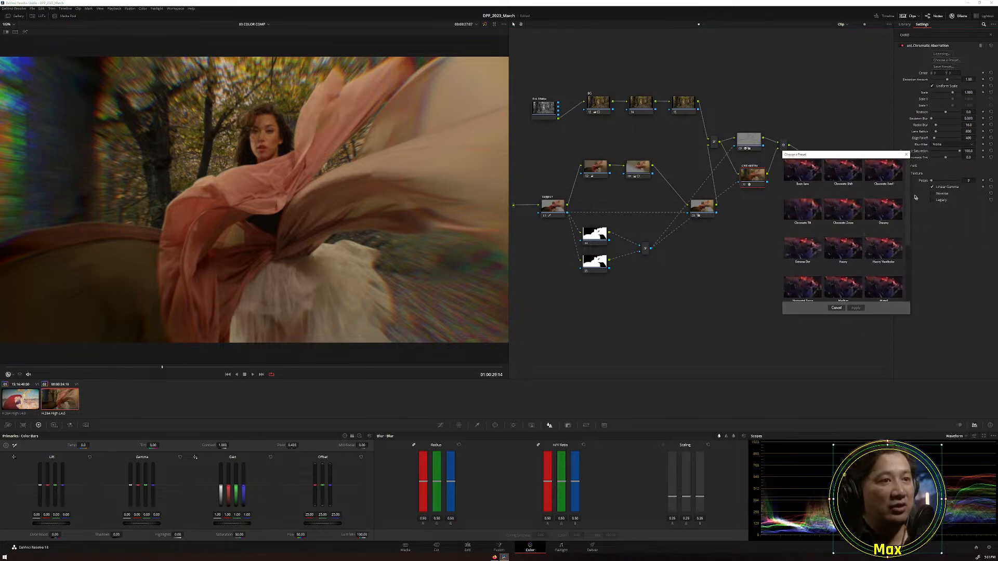
Dismiss the Chromatic Aberration presets, reset the lower parallel corrector's grade, and undo back to its earlier externally keyed aberration settings.
drag(909, 191, 910, 164)
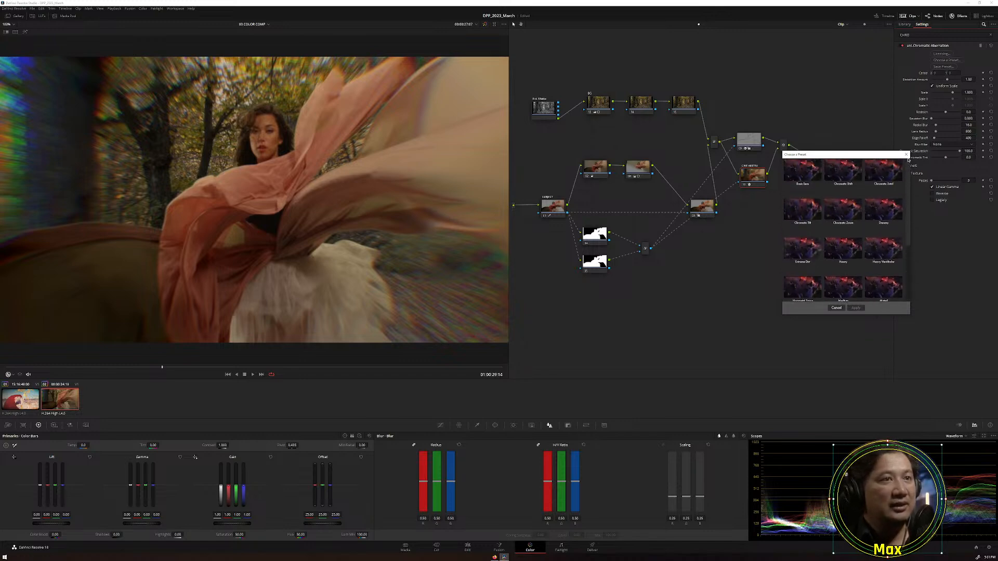
click(907, 155)
right_click(762, 179)
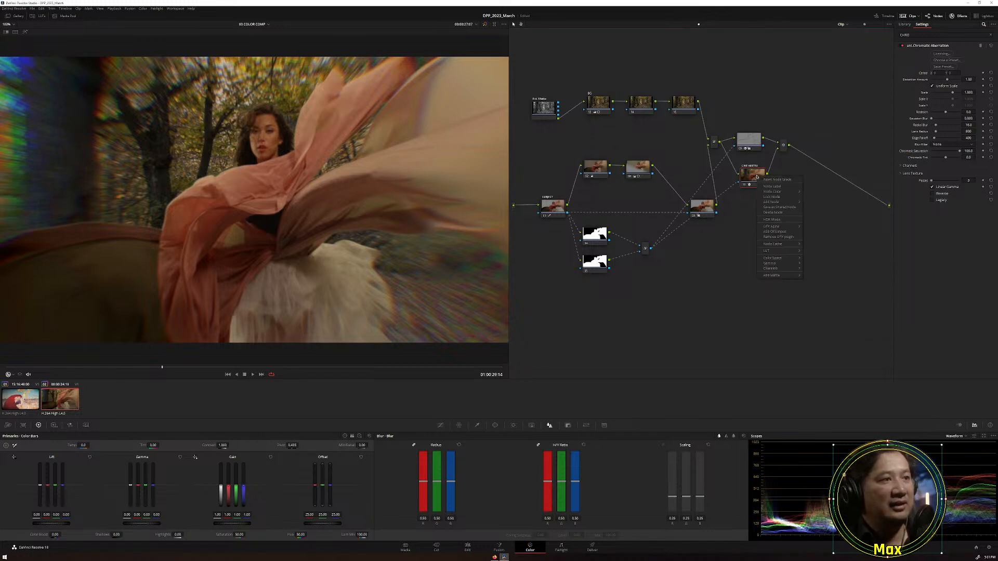
click(762, 179)
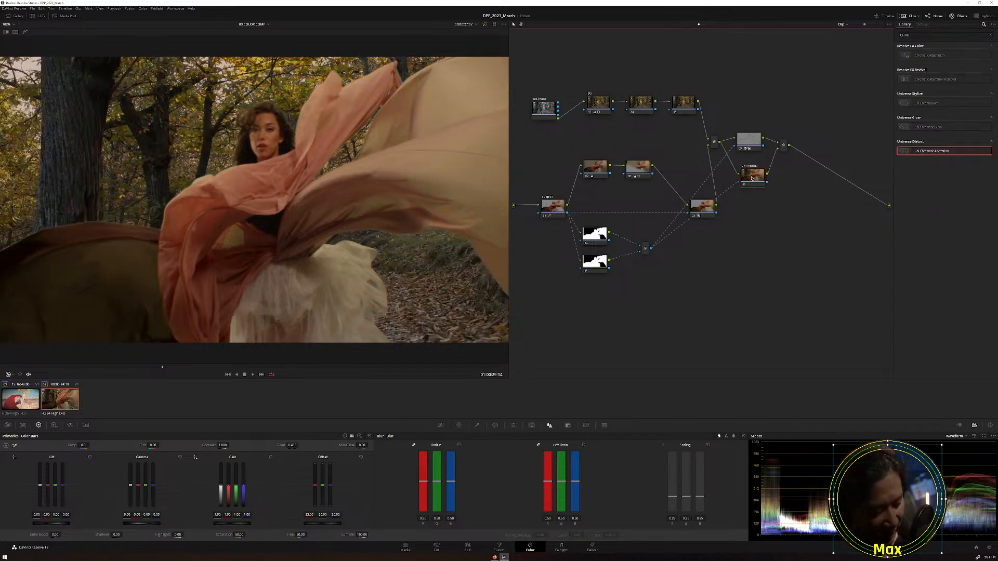
key(ctrl+z)
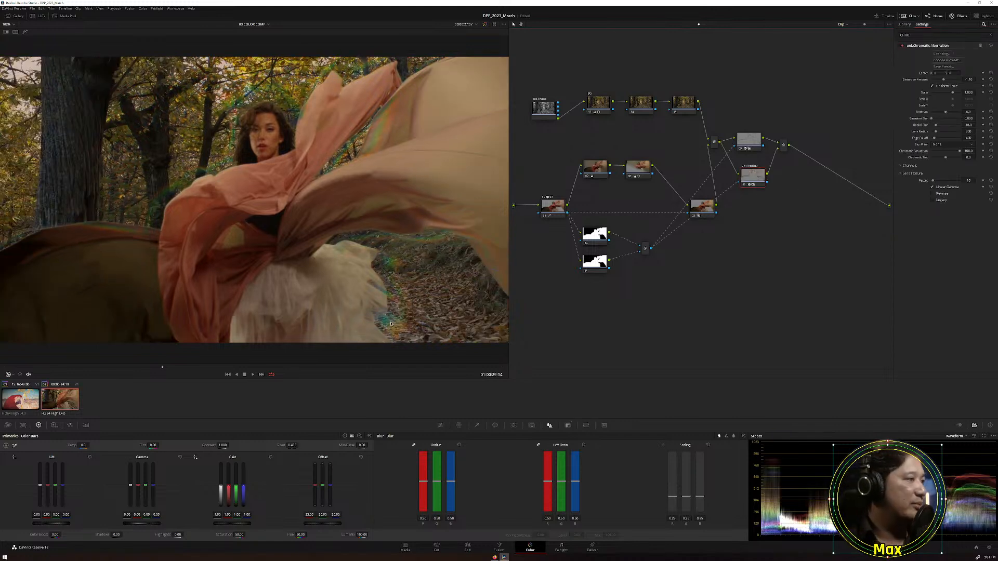
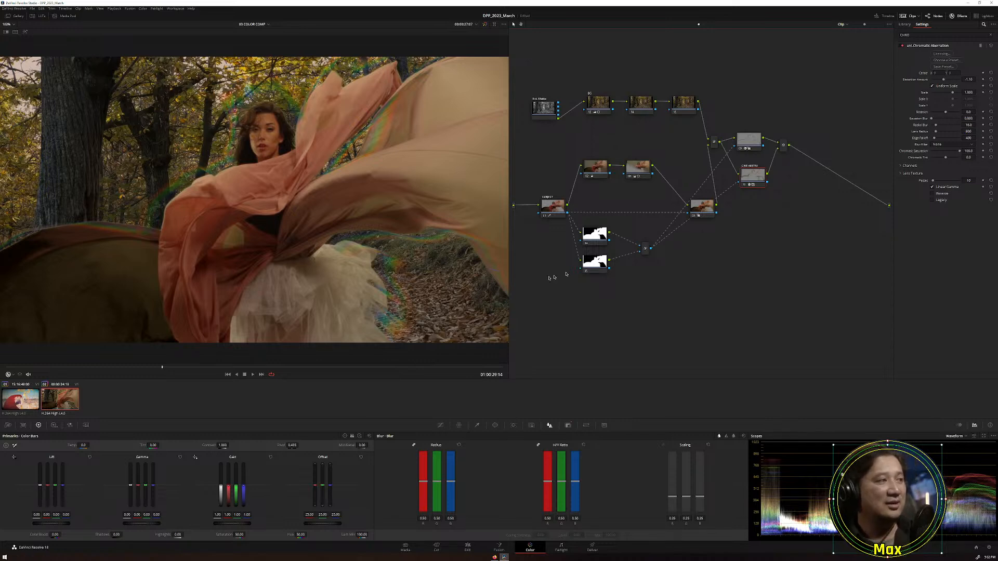
Apply the uni.ChromaTown effect to the middle node of the forest background branch and move the playhead to the clip's first frame.
click(639, 107)
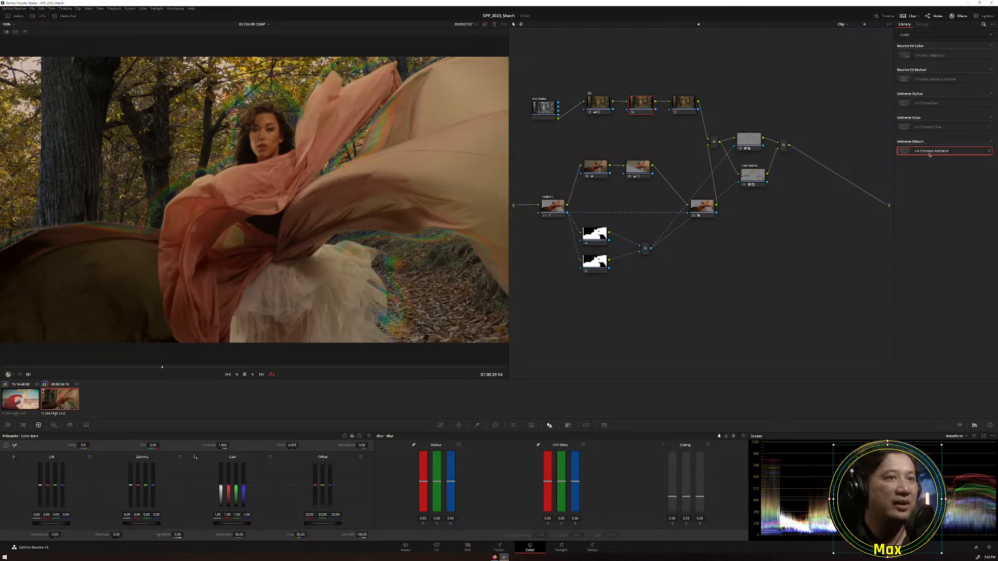
drag(931, 103, 597, 107)
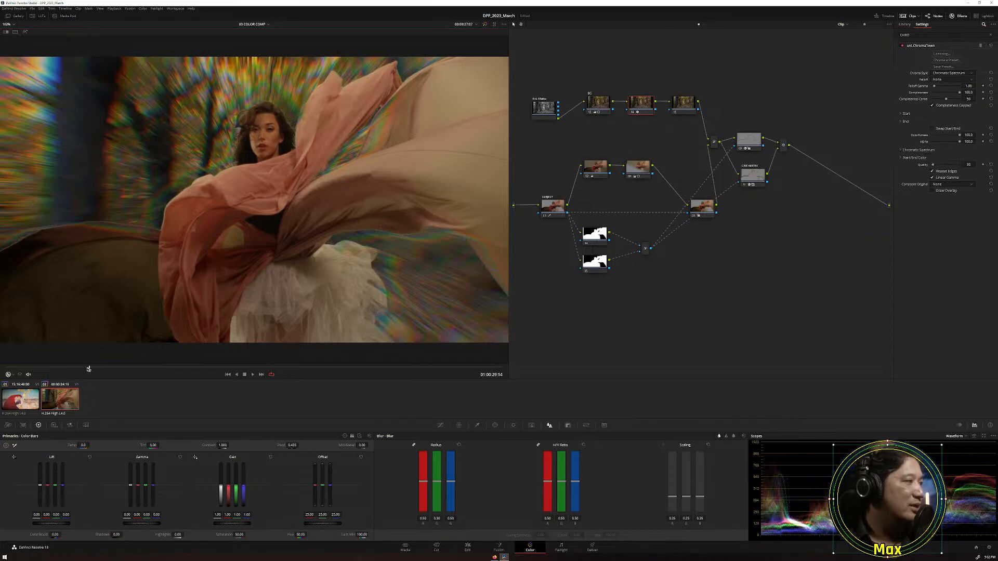
drag(32, 368, 2, 374)
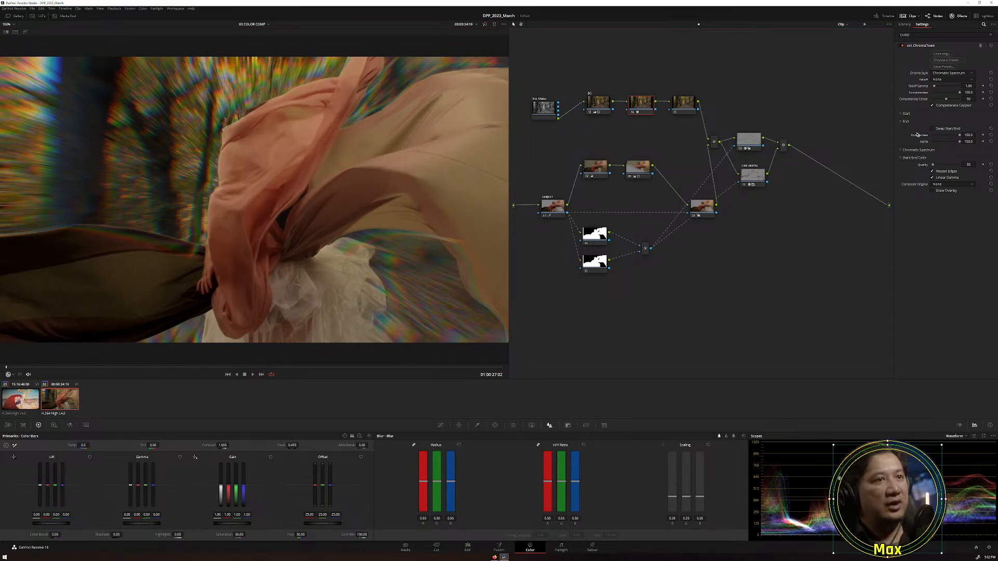
Animate ChromaTown's End Scale from a keyframe at the clip's start to 180 at its last frame, and scrub through the result.
click(905, 121)
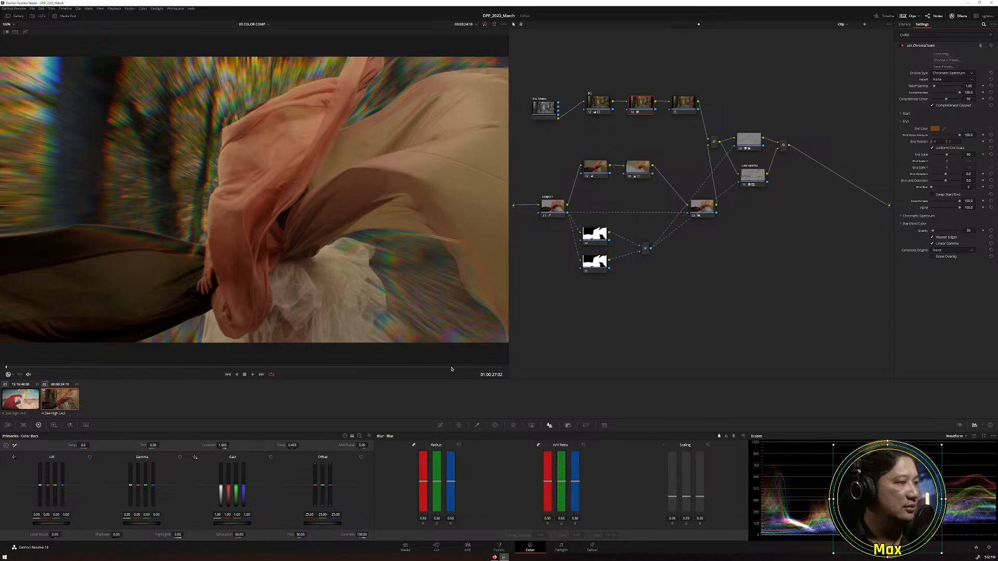
click(500, 368)
drag(501, 369, 506, 368)
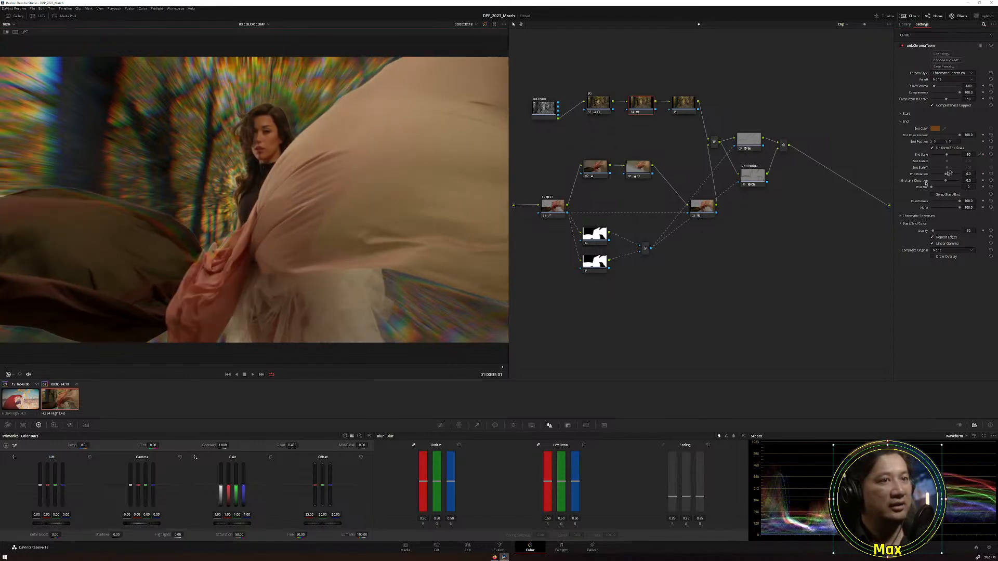
drag(962, 155, 964, 154)
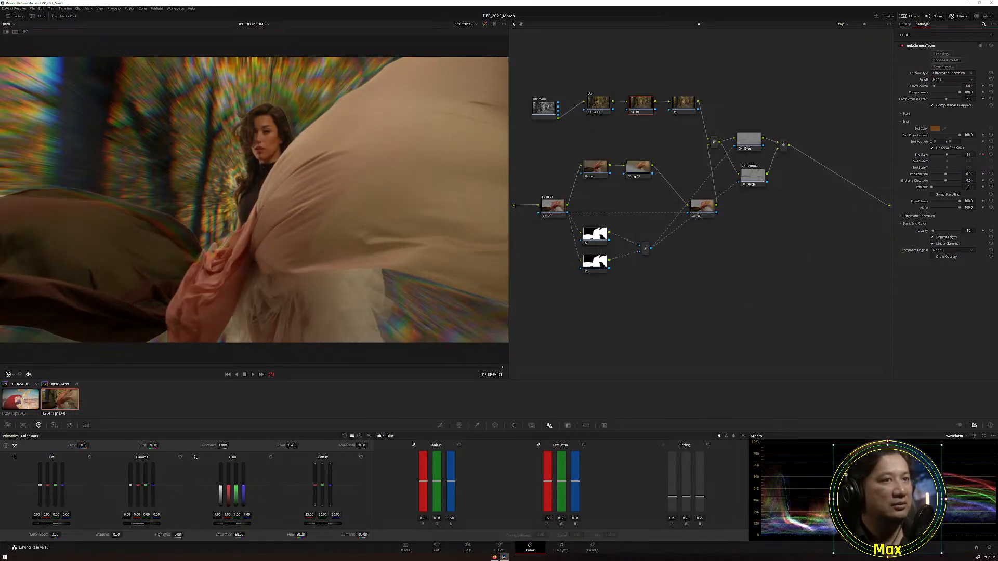
click(965, 155)
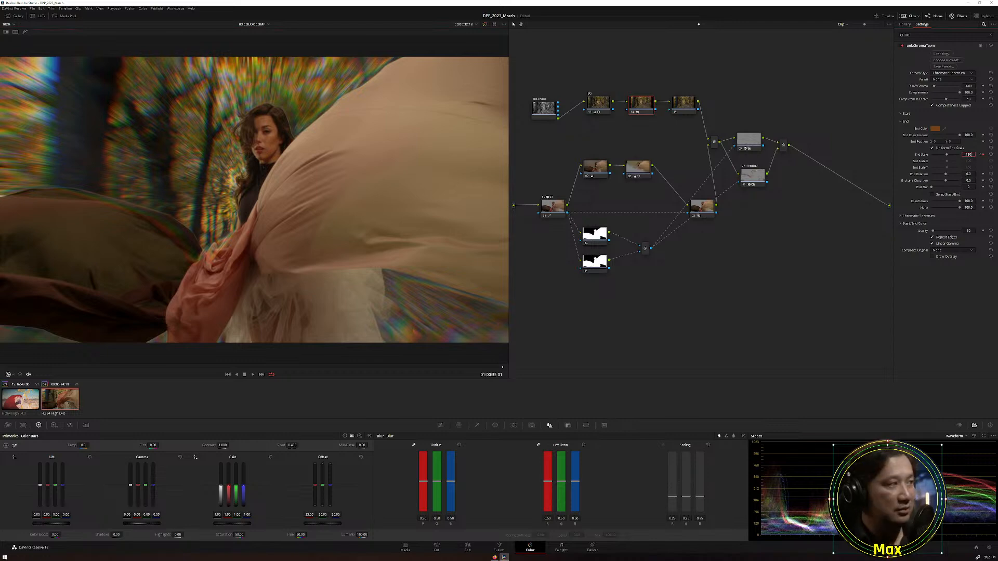
text(180)
key(Return)
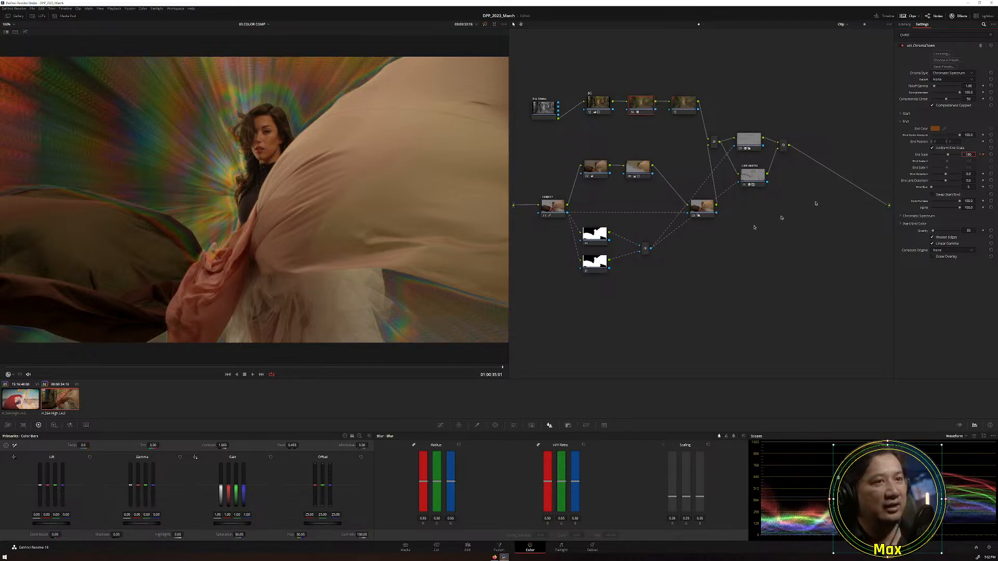
drag(10, 368, 514, 393)
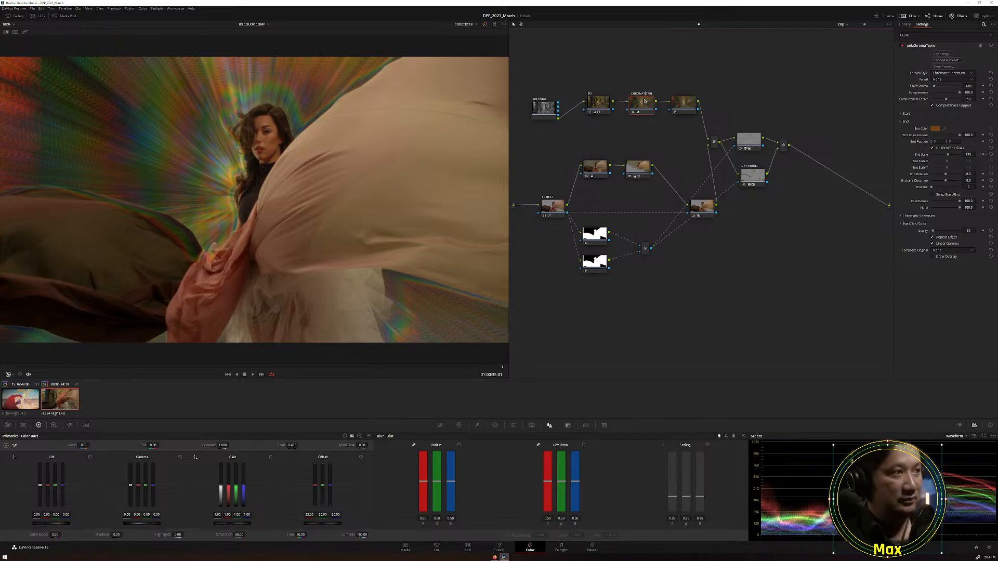
Label the upper parallel corrector GLOW, check the lower aberration corrector, and label the two grading nodes in the woman's branch.
click(746, 139)
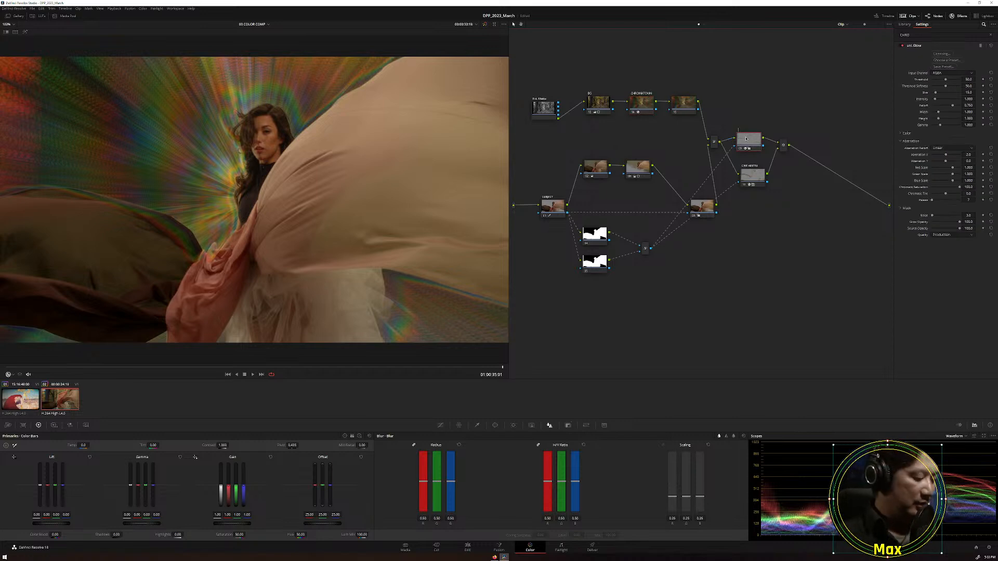
click(749, 176)
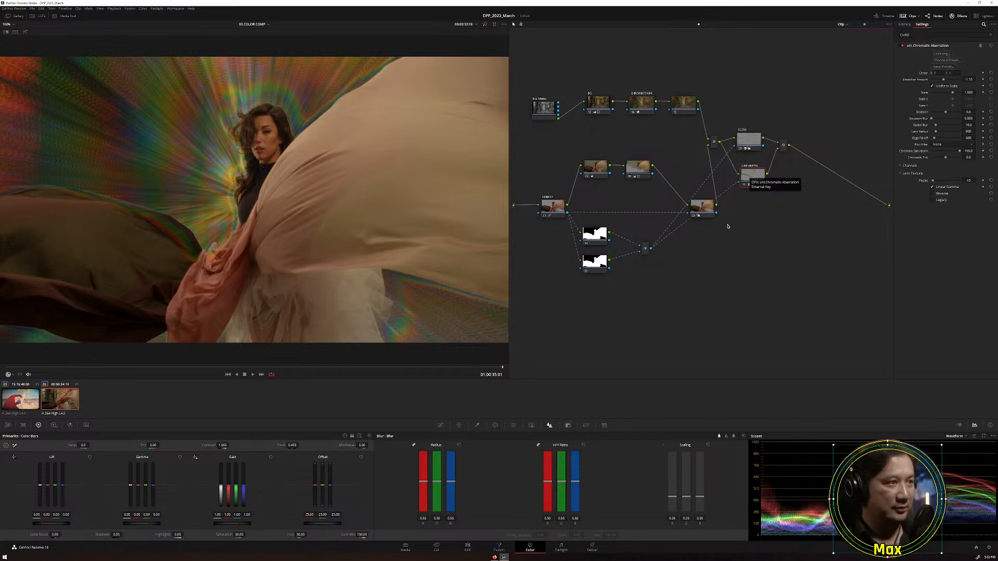
click(641, 173)
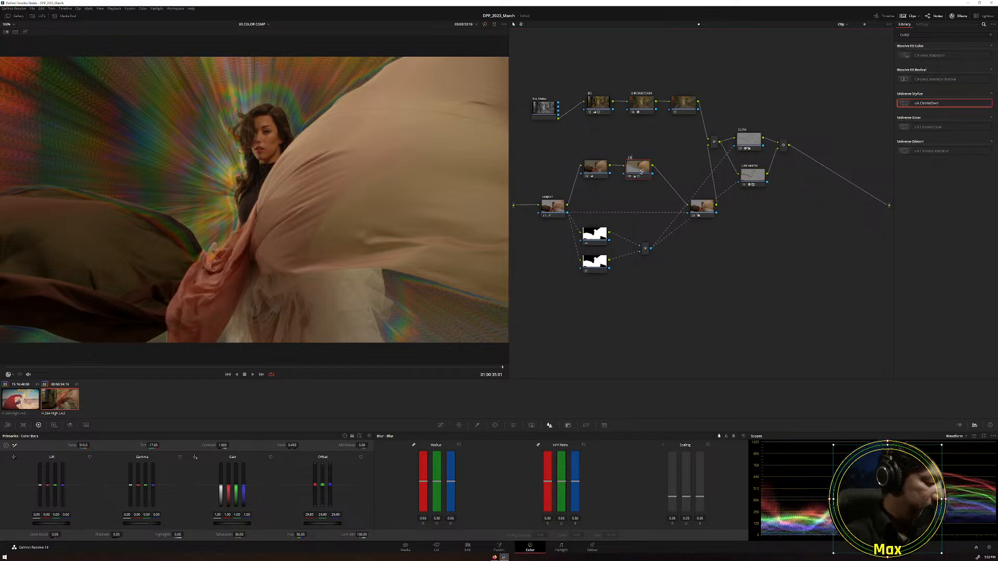
click(593, 168)
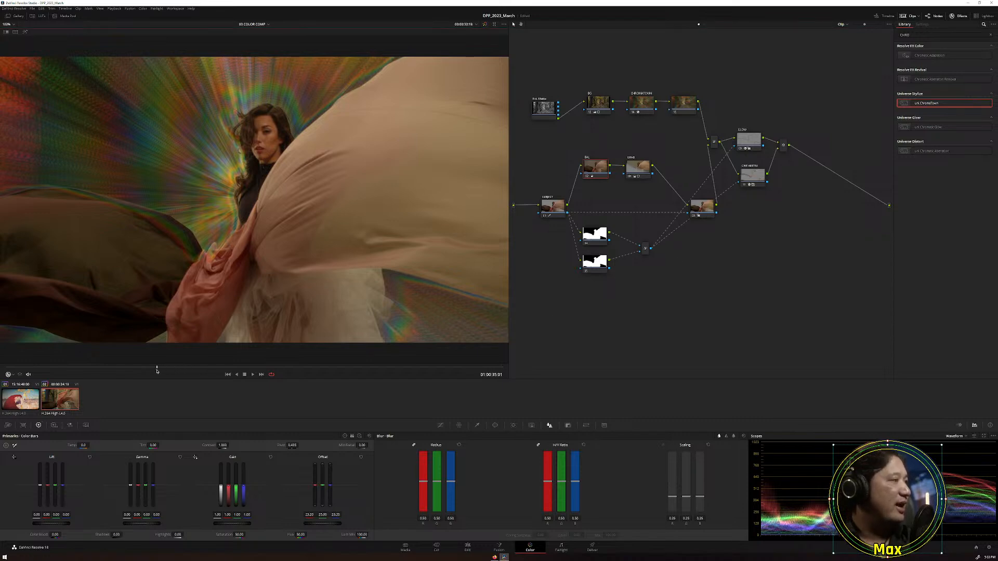
Move the playhead to 01:00:29:03, search the effects for GLOW, and apply uni.Glow to the last forest background node, labelling it GLOW.
click(138, 368)
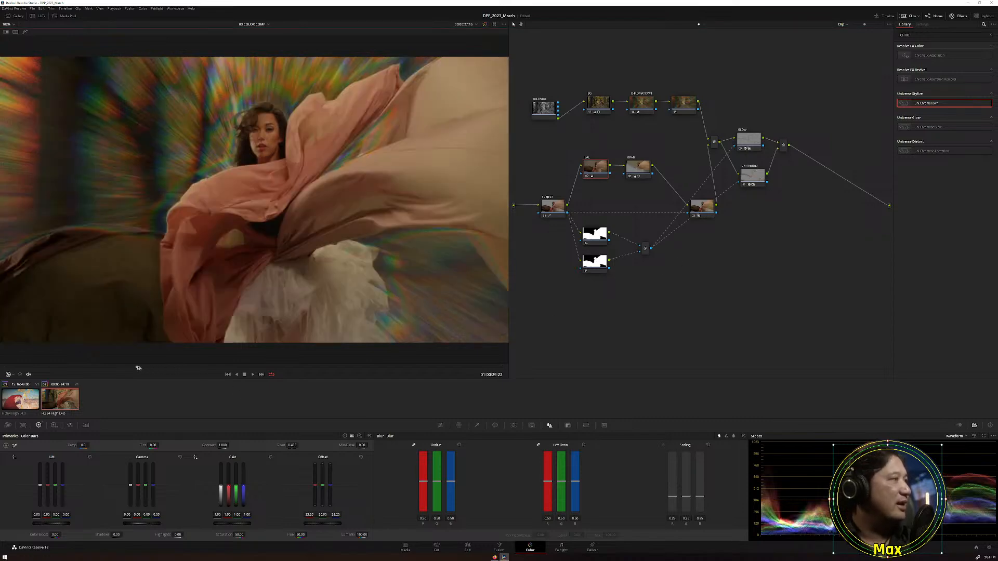
mouse_move(138, 368)
mouse_down()
mouse_move(123, 368)
mouse_move(187, 369)
mouse_move(133, 368)
mouse_up()
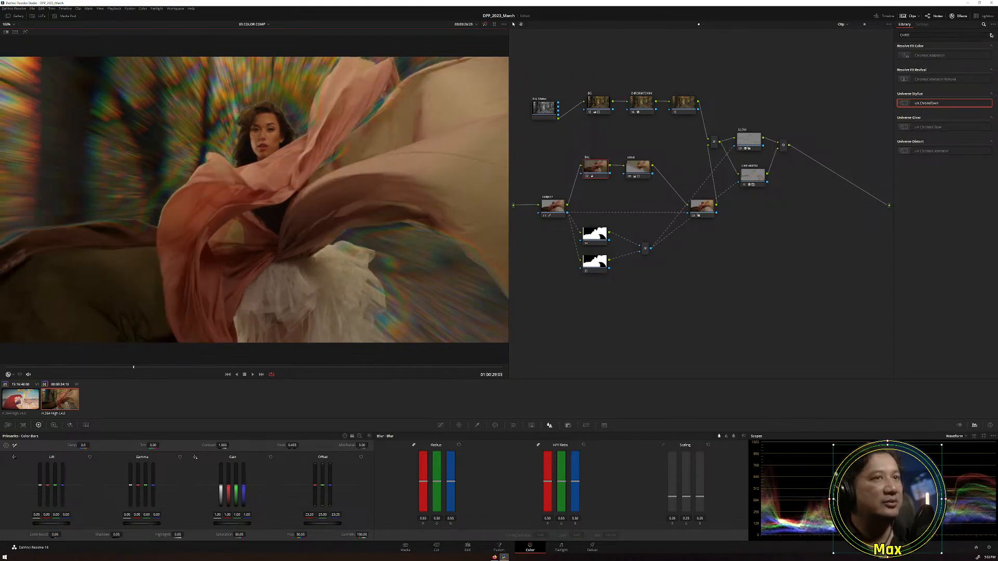
click(991, 35)
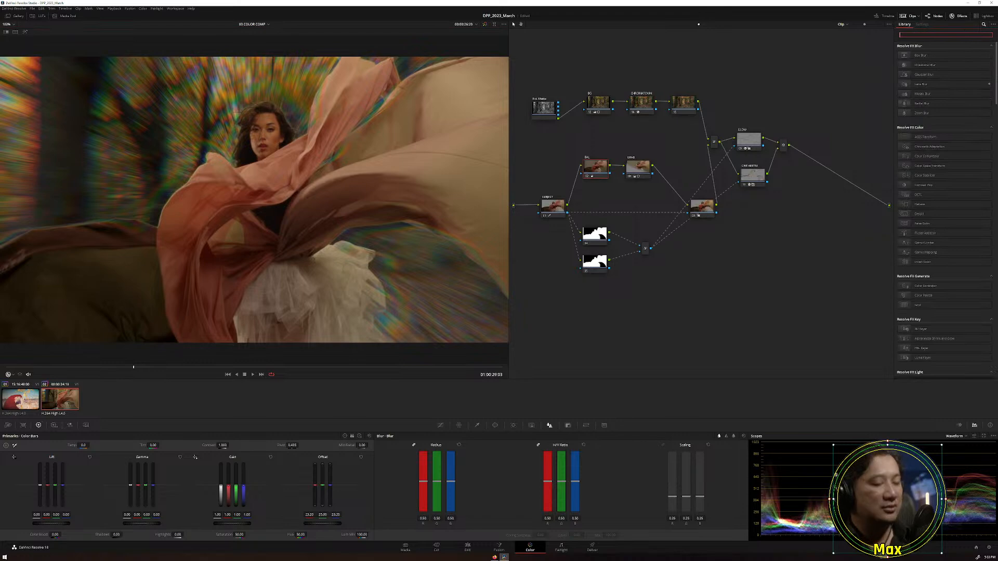
text(GLOW)
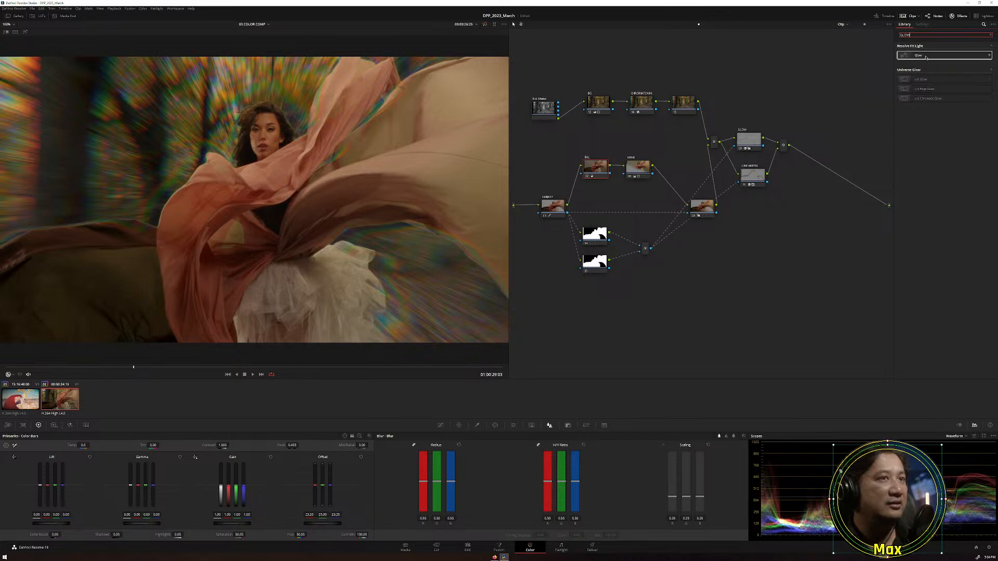
drag(921, 79, 682, 107)
click(681, 106)
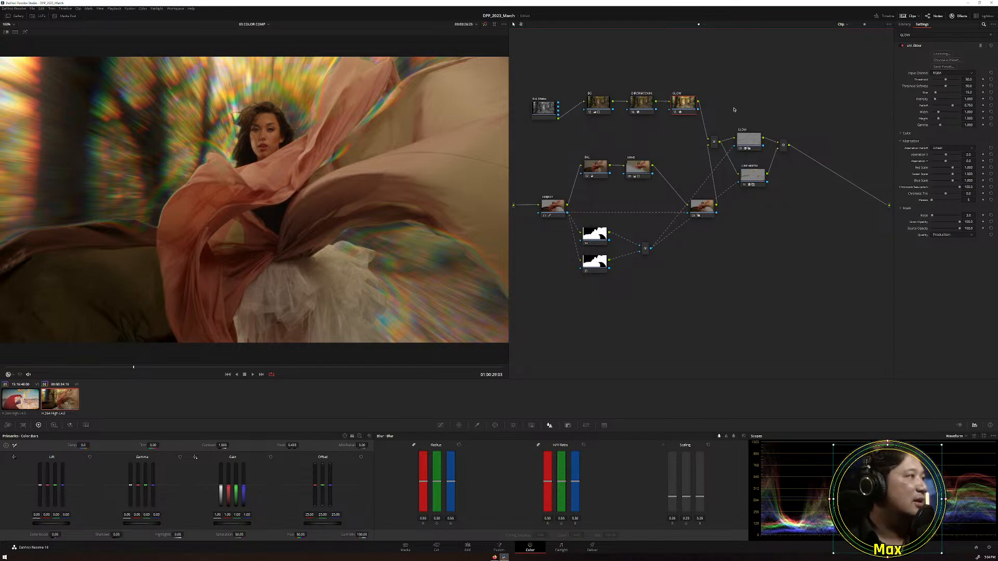
Set Color 1 of the background glow to a saturated golden orange.
click(908, 134)
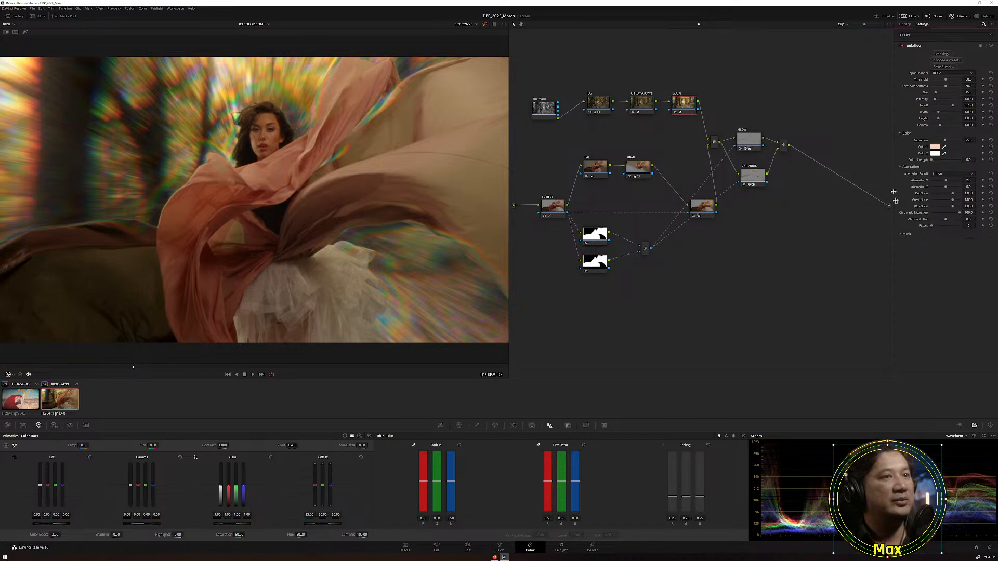
click(935, 148)
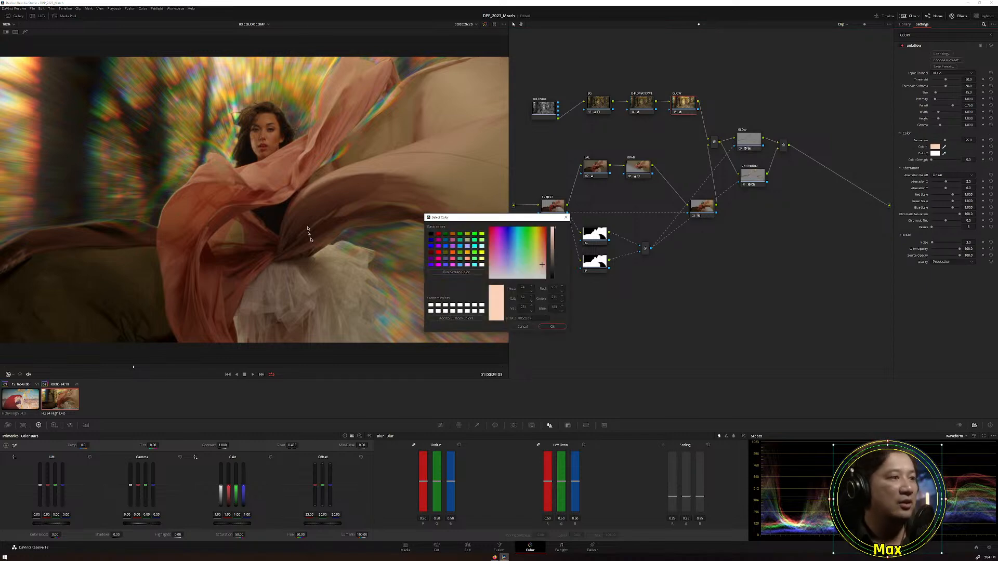
click(467, 255)
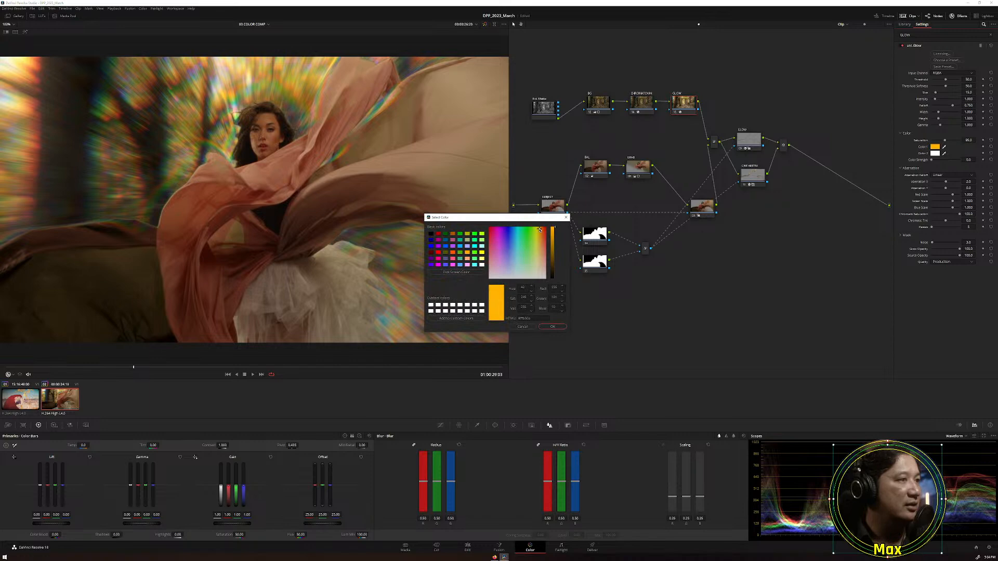
drag(540, 229, 540, 229)
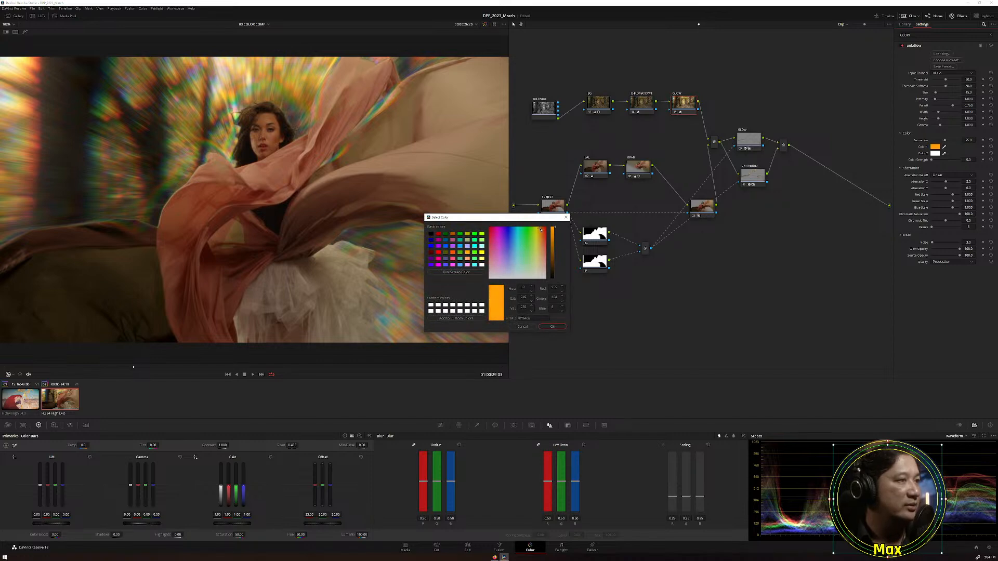
click(547, 327)
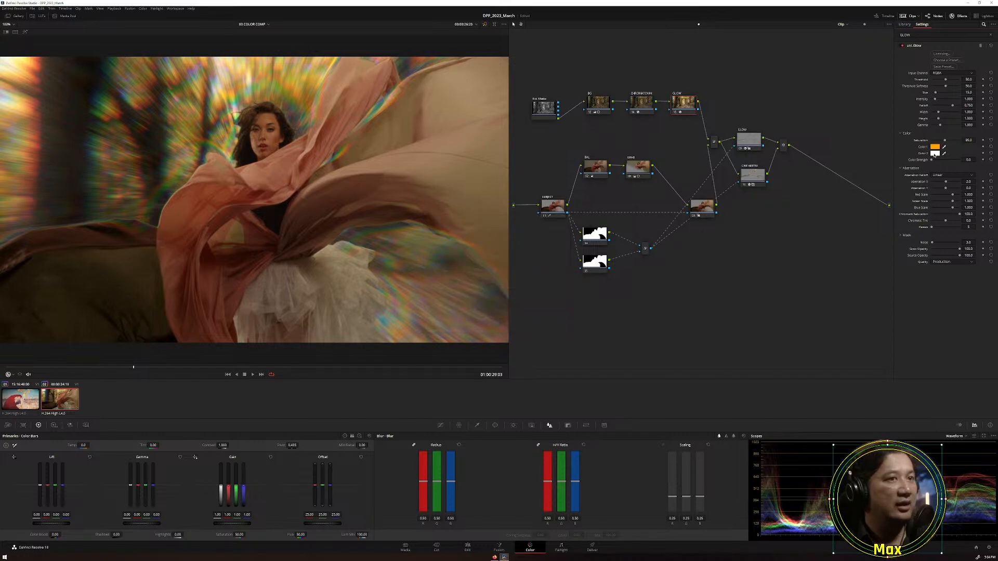
Set Color 2 of the background glow to a deeper reddish orange and raise its Color Strength to slightly above half.
click(935, 153)
drag(544, 232, 543, 234)
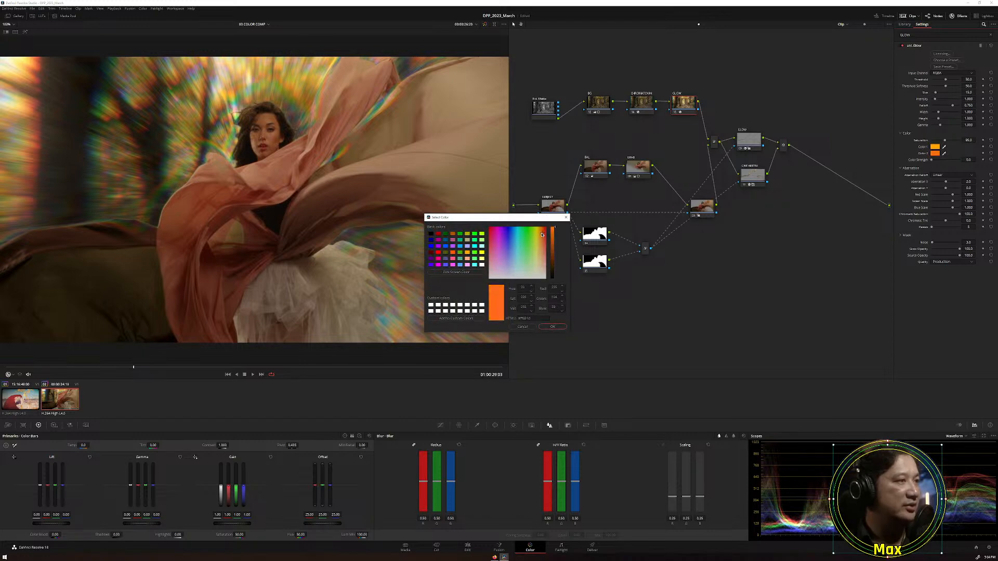
click(543, 327)
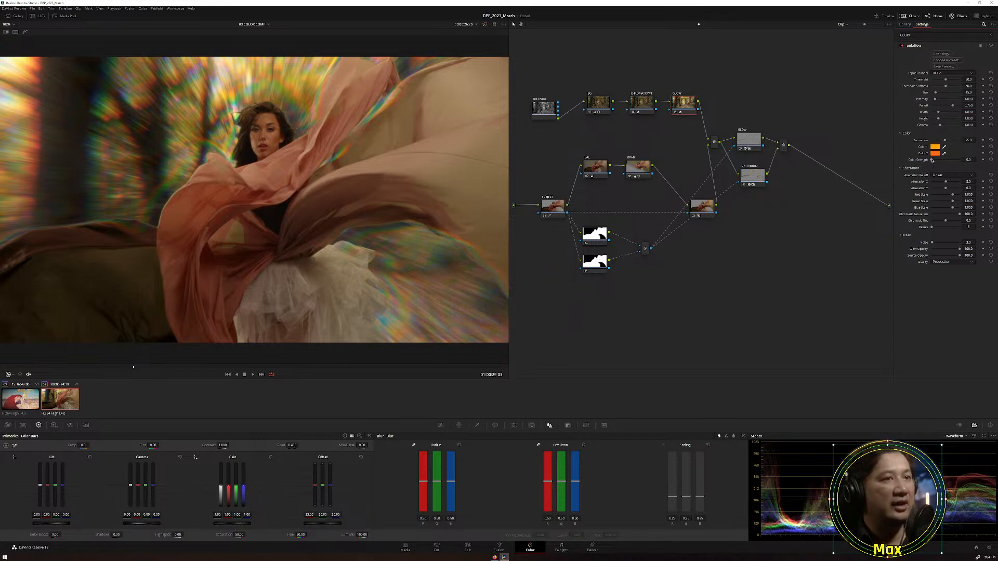
mouse_move(932, 160)
mouse_down()
mouse_move(954, 162)
mouse_move(945, 161)
mouse_up()
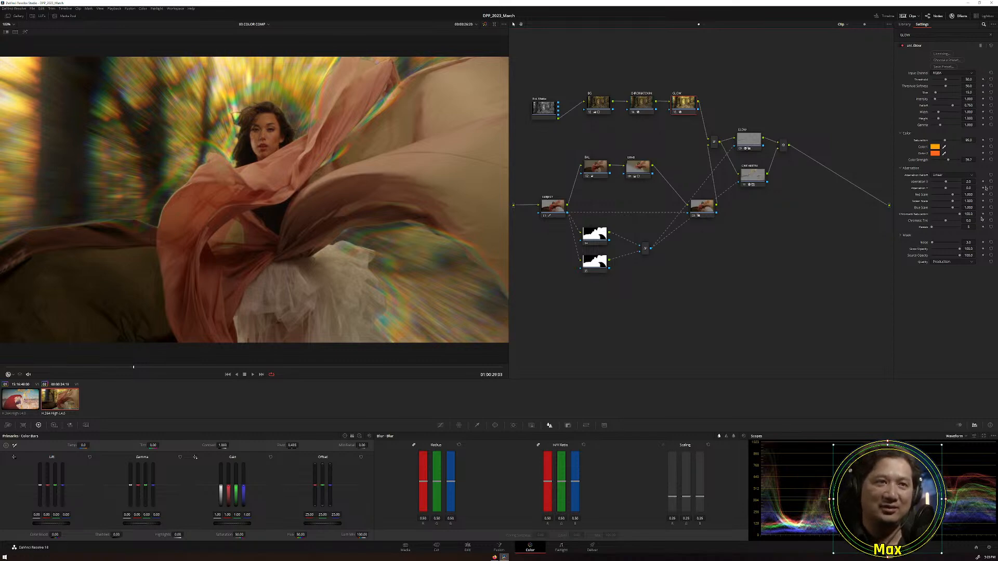
Add a serial node after the final Parallel Mixer, search the effects library for Misfire, and apply uni.Misfire to the new node.
click(784, 145)
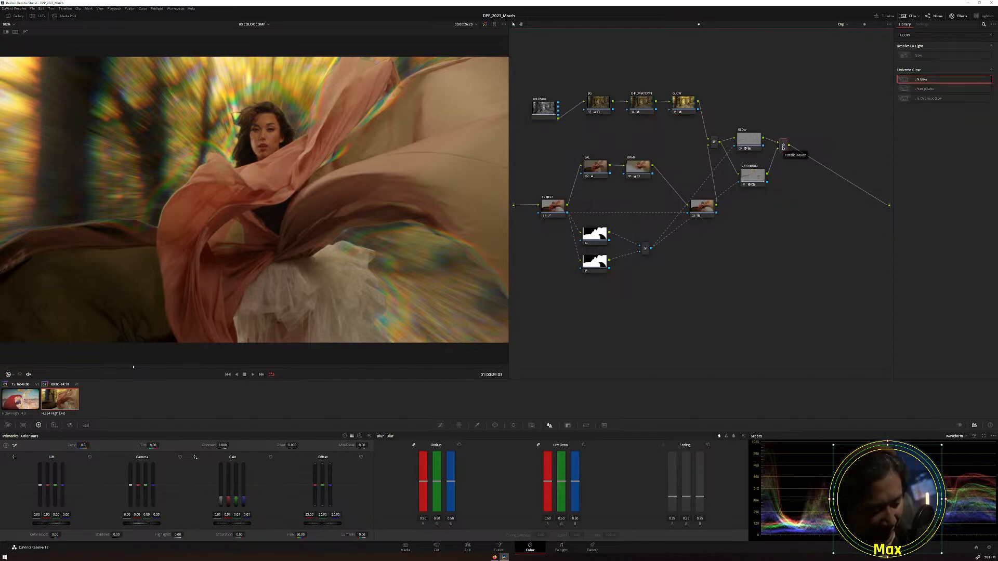
key(alt+s)
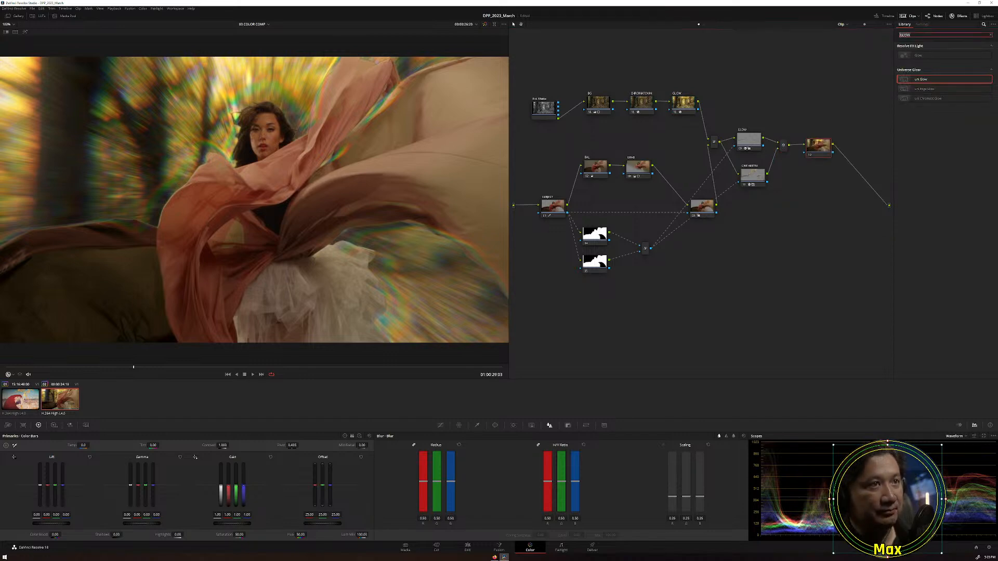
text(mis)
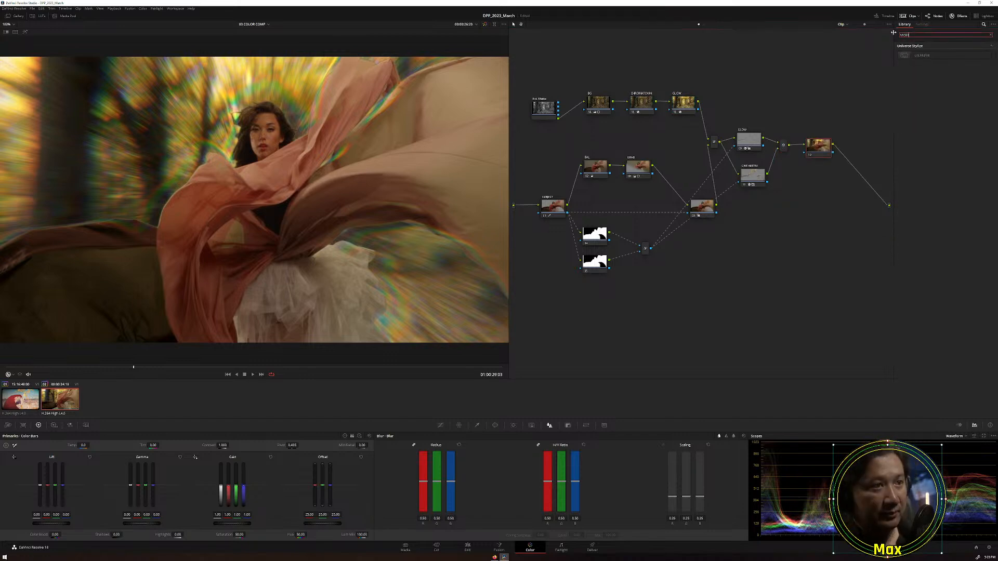
drag(942, 57, 818, 149)
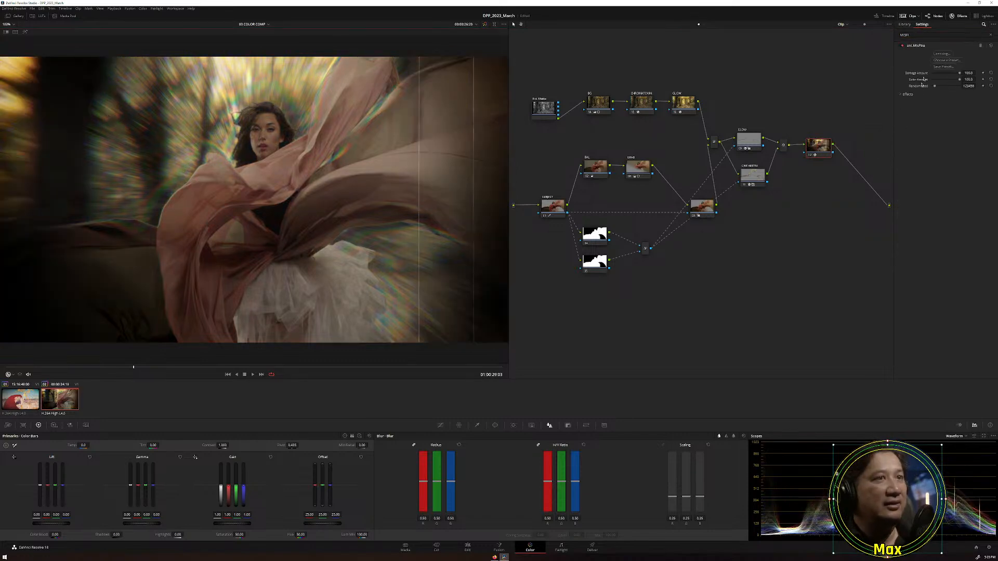
Expand the Misfire effect's Effects group and look through its individual film-damage parameters.
click(901, 95)
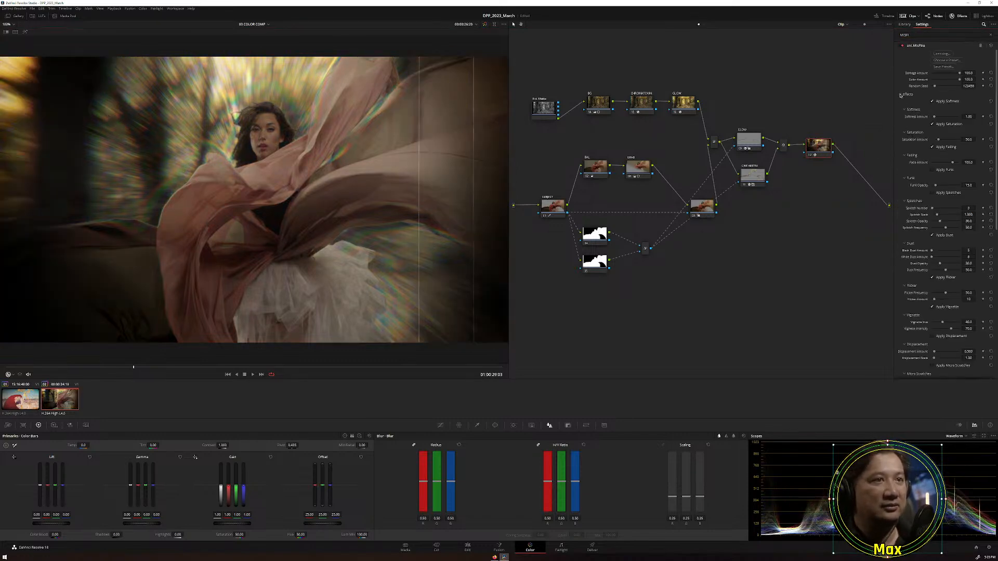
scroll(920, 234, down, 10)
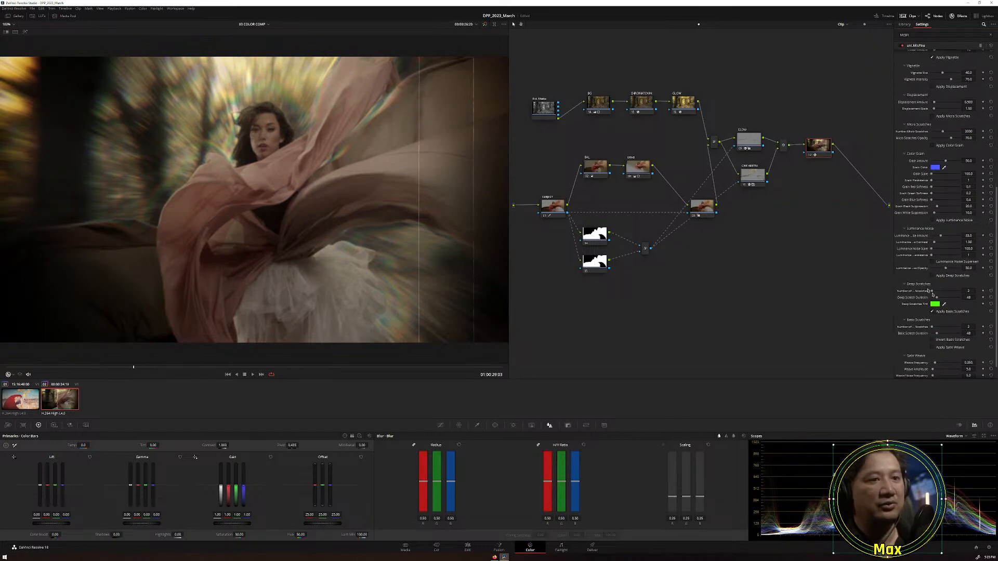
scroll(934, 296, up, 10)
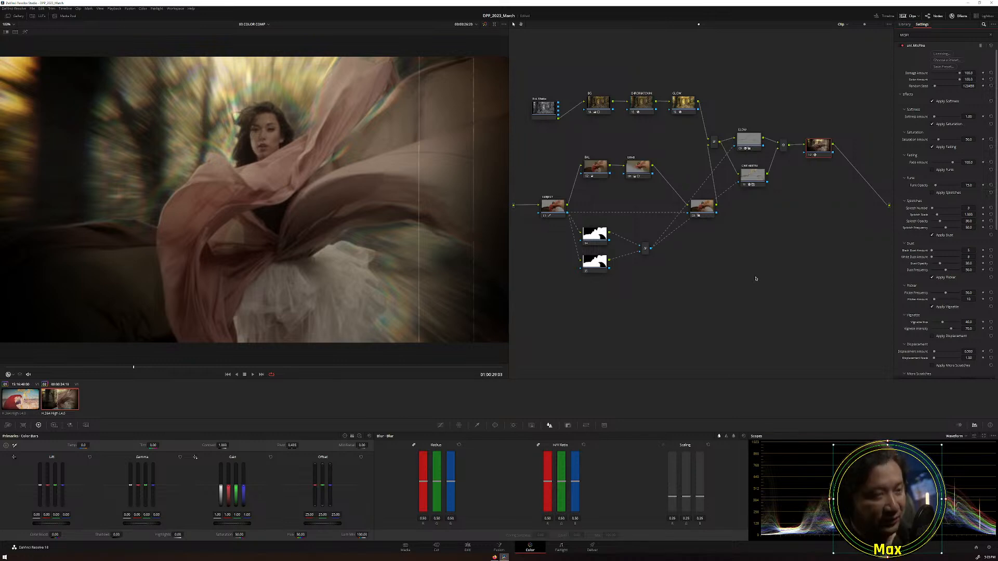
Examine the Misfire look in an enlarged viewer, with and without the node graph and effect settings, then restore the normal layout.
key(alt+f)
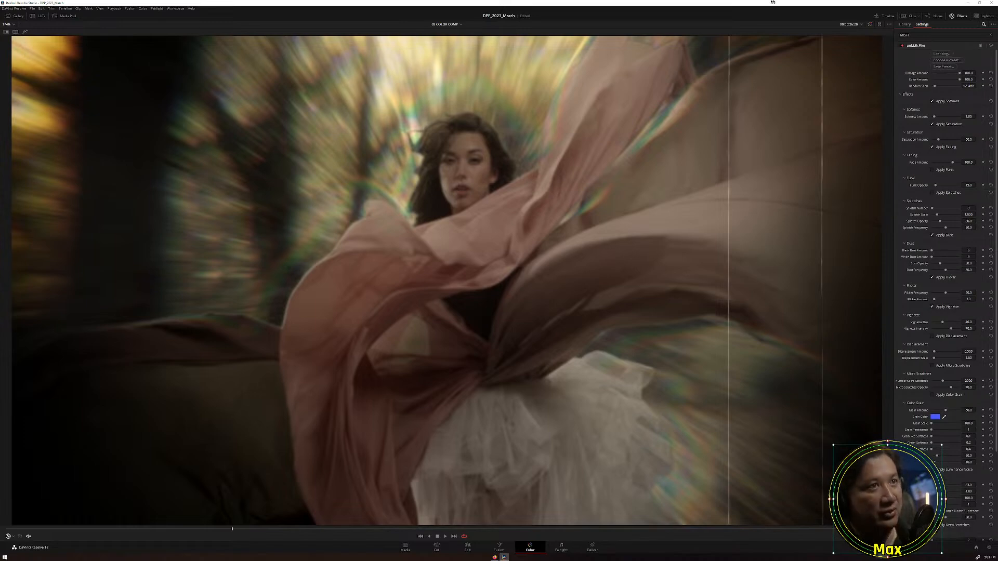
click(939, 16)
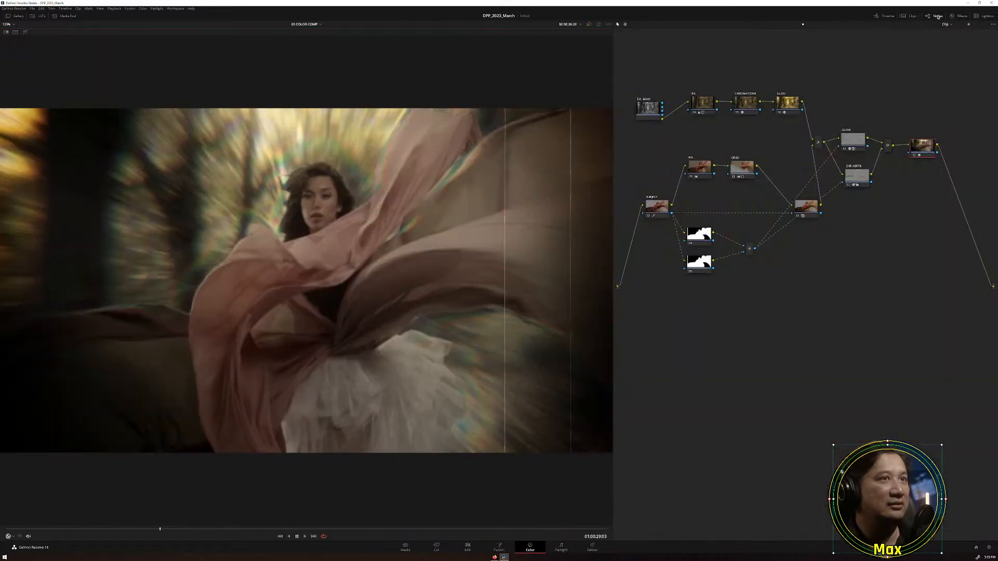
click(939, 16)
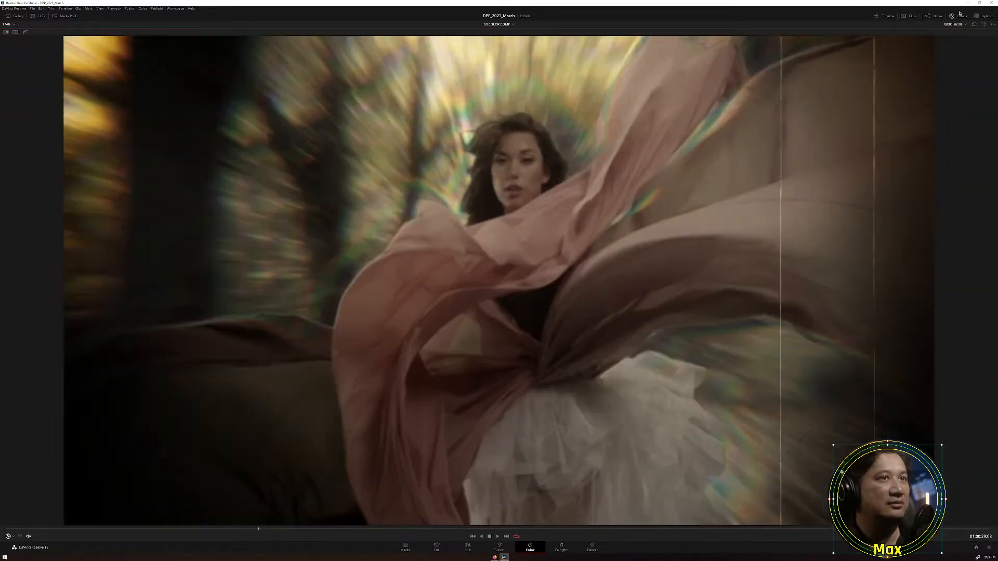
click(952, 16)
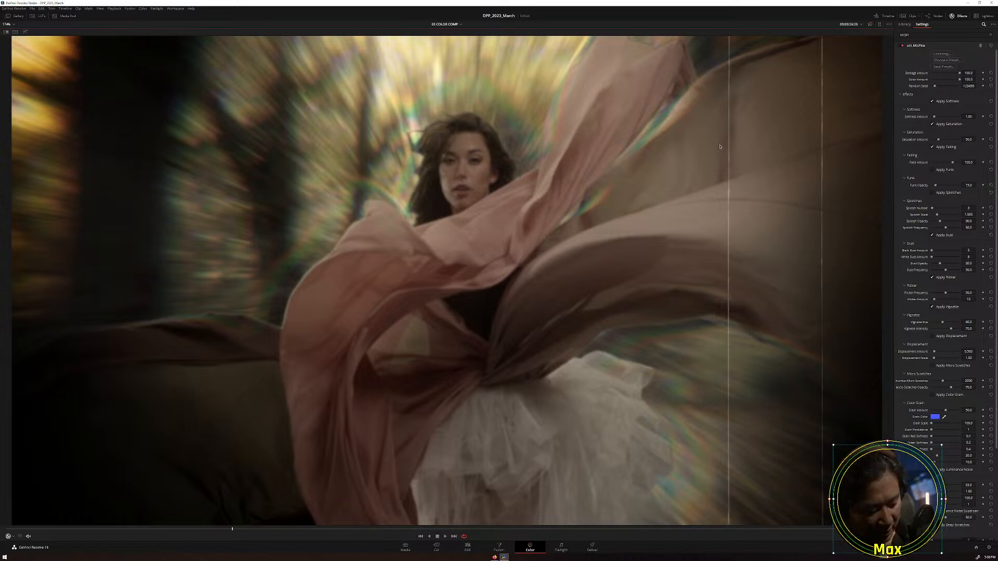
key(alt+f)
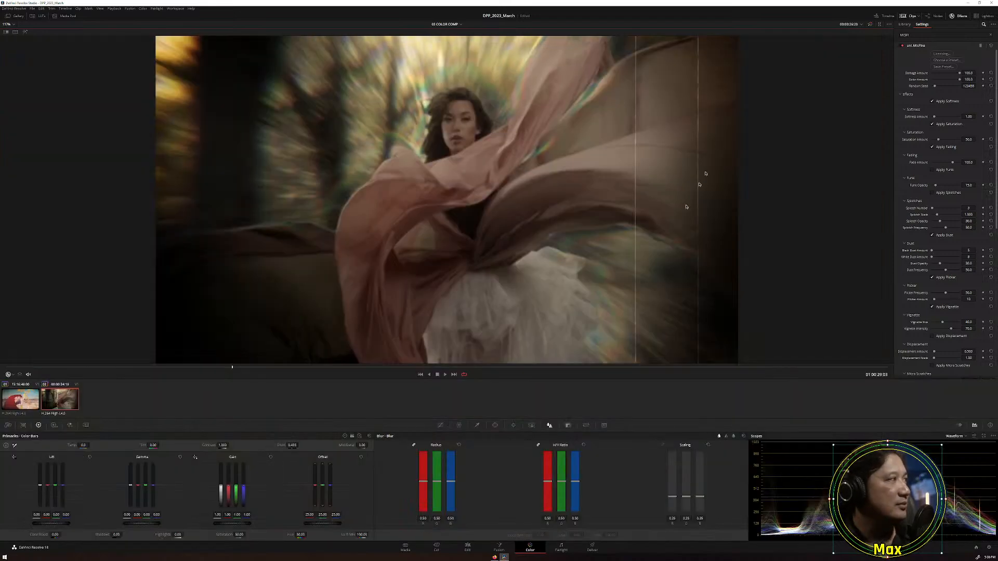
Show the node graph, hide the effect settings, and reset the grade of the final node to clear Misfire.
click(935, 16)
click(967, 16)
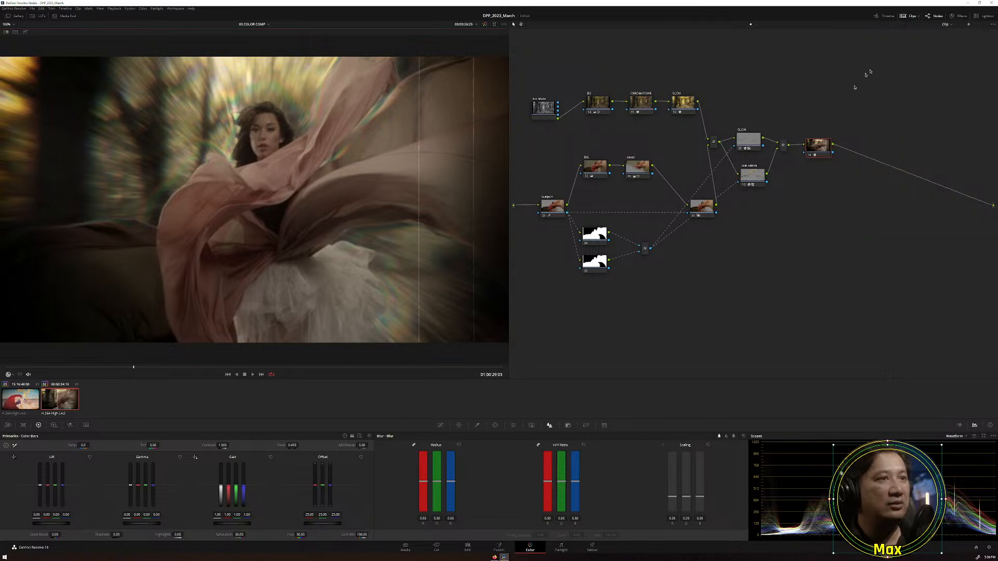
right_click(820, 147)
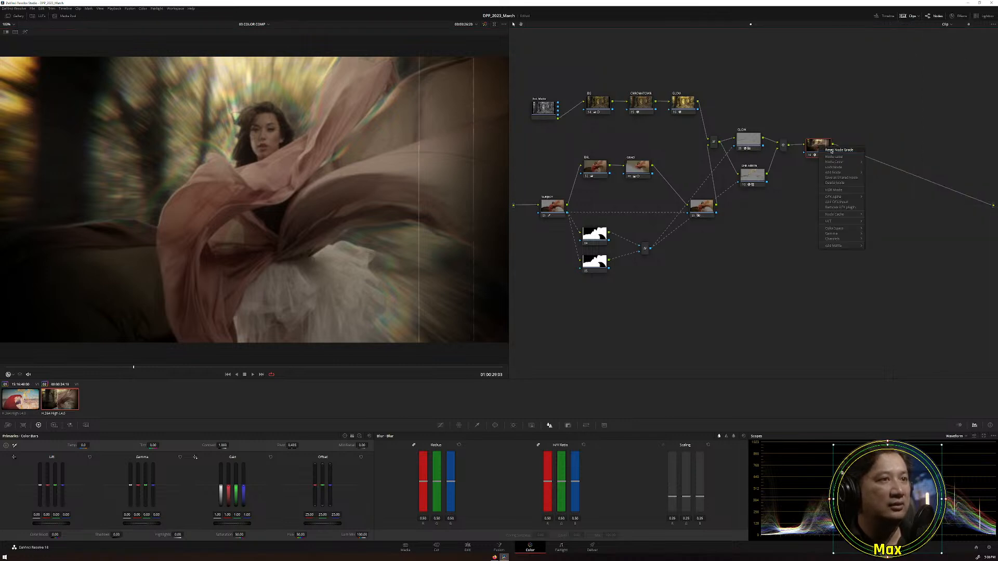
click(835, 149)
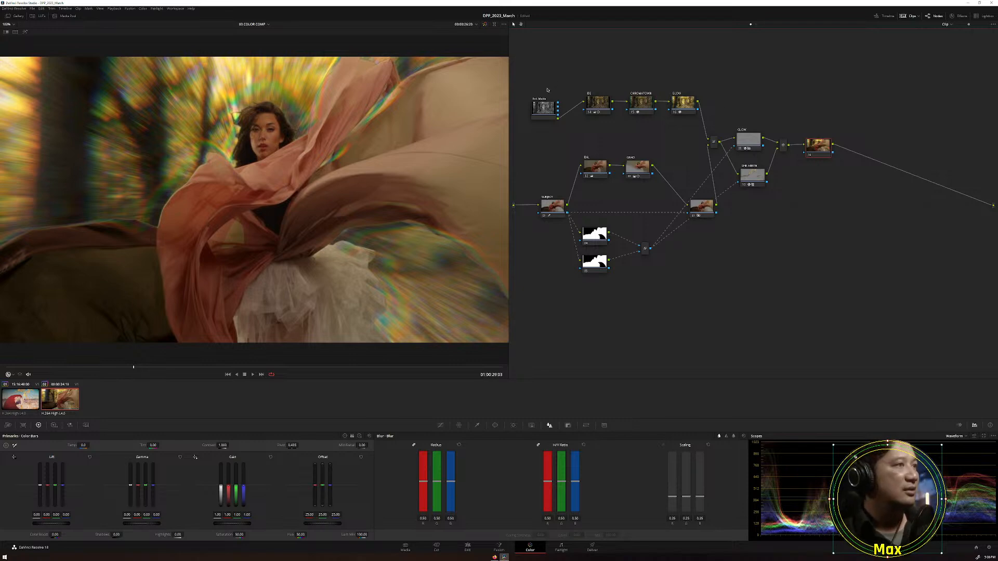
Compare the composite with all grades bypassed and restored, and with the forest background nodes disabled and re-enabled.
click(484, 25)
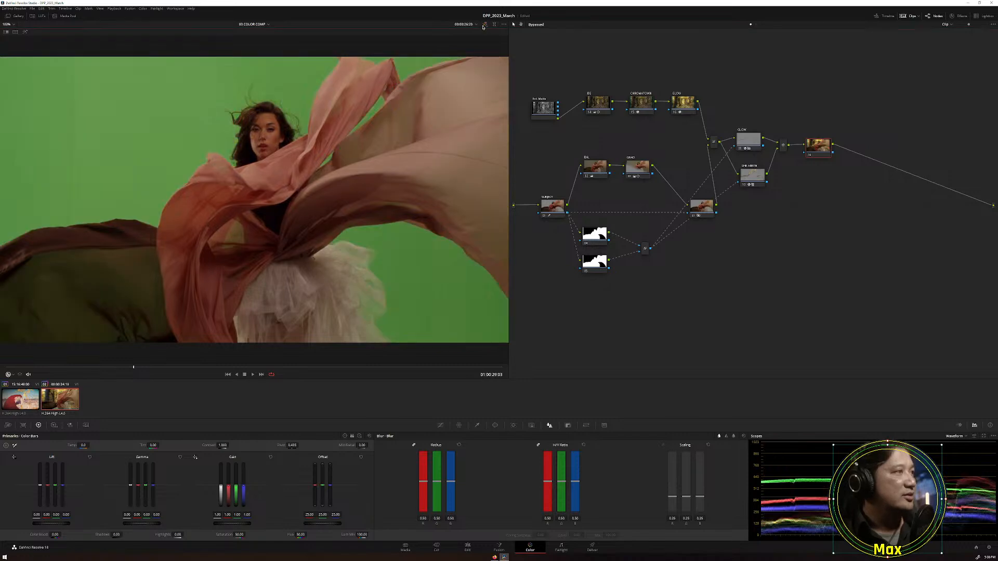
click(484, 25)
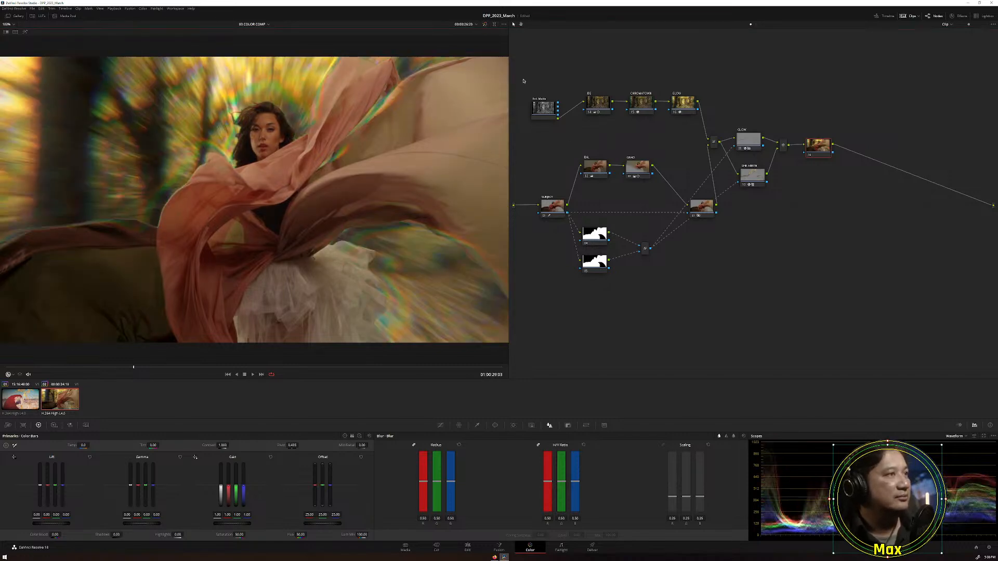
drag(523, 80, 714, 130)
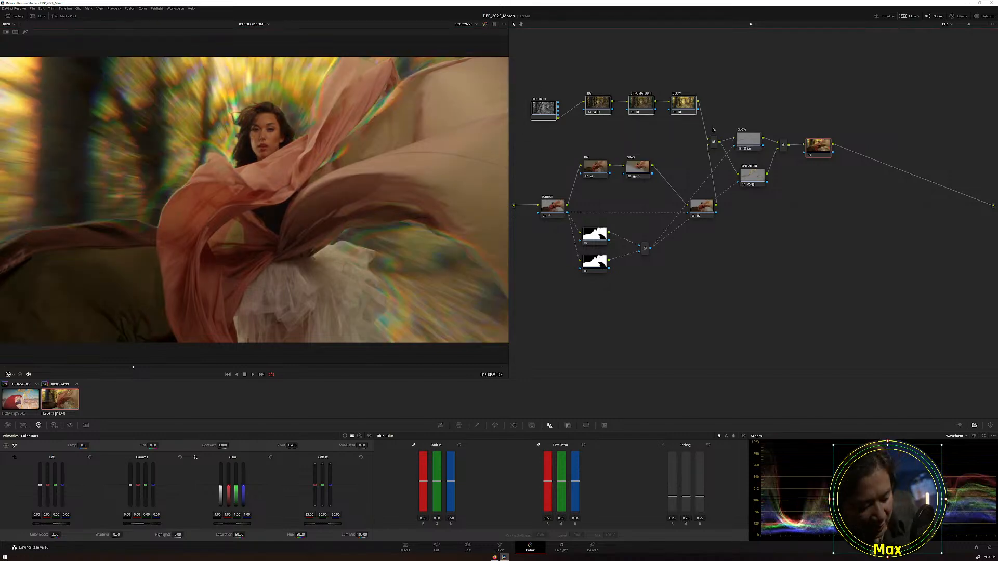
key(ctrl+d)
key(ctrl+d)
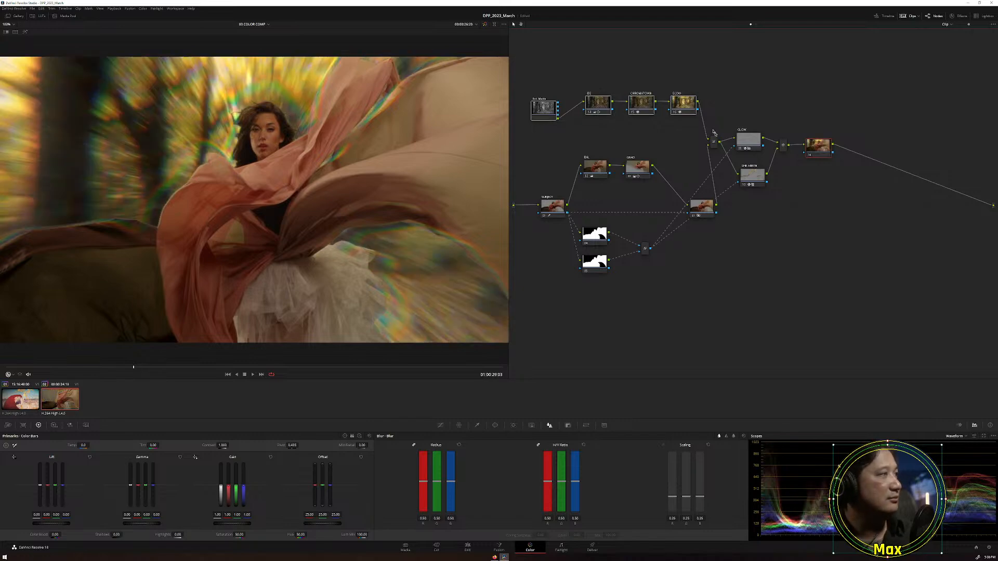
Compare the woman's edge blending with the keyed GLOW and aberration nodes switched off and on, then select the composite's nodes.
click(741, 149)
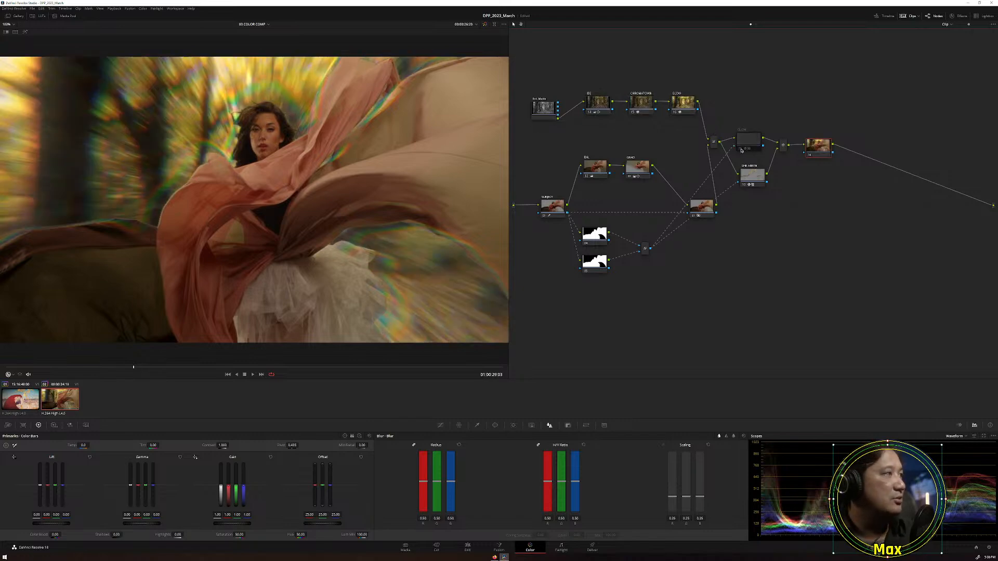
click(742, 149)
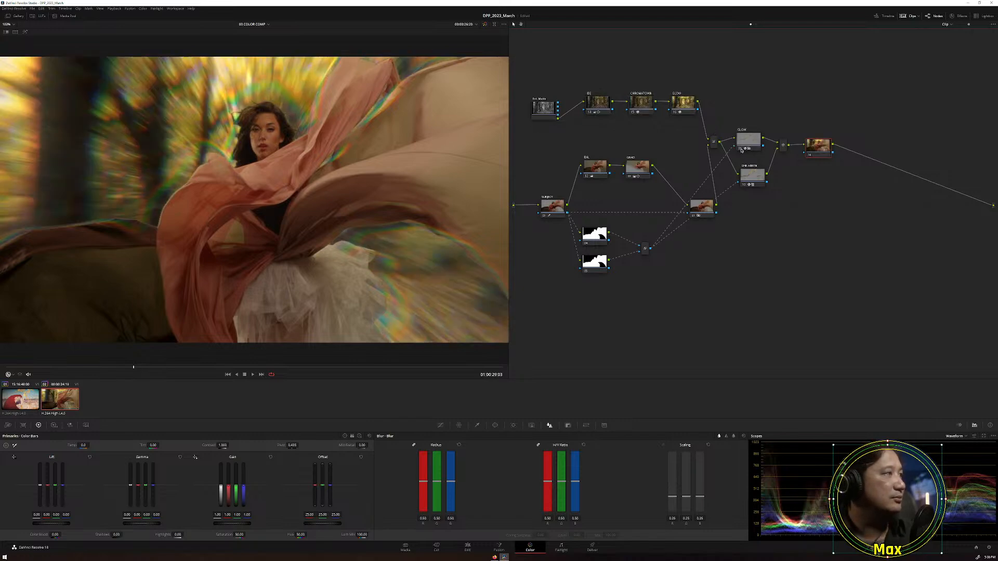
click(744, 184)
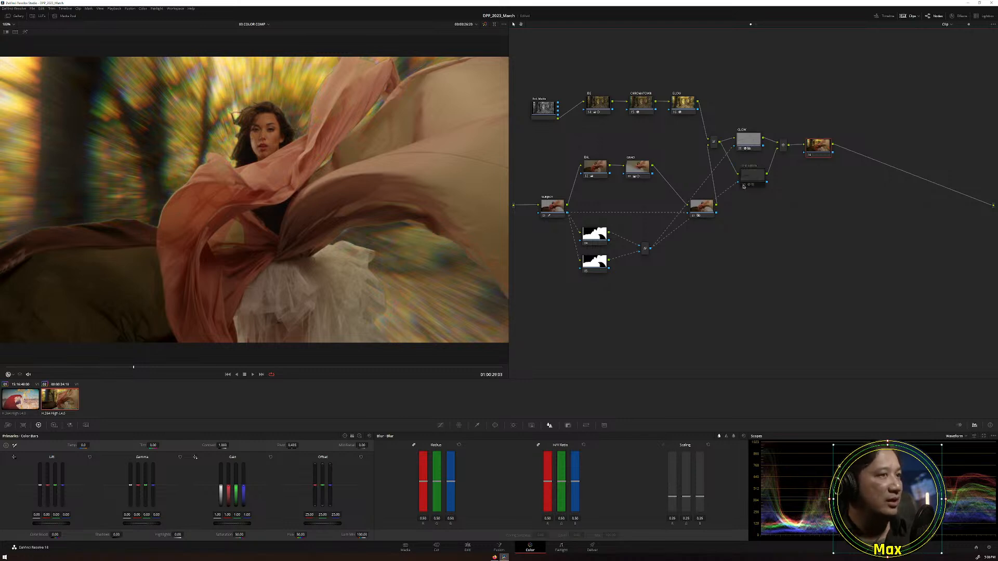
click(744, 184)
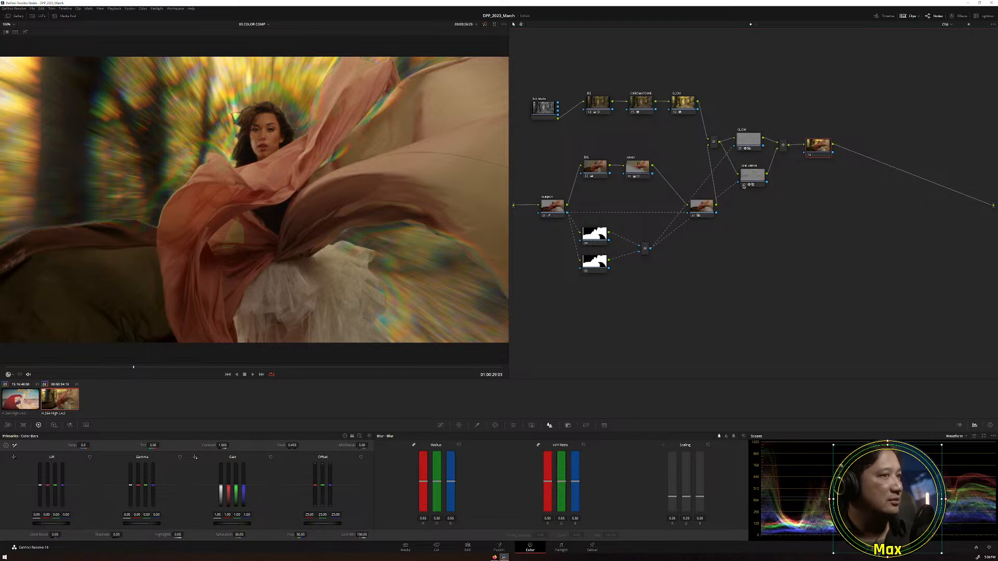
click(744, 184)
click(744, 184)
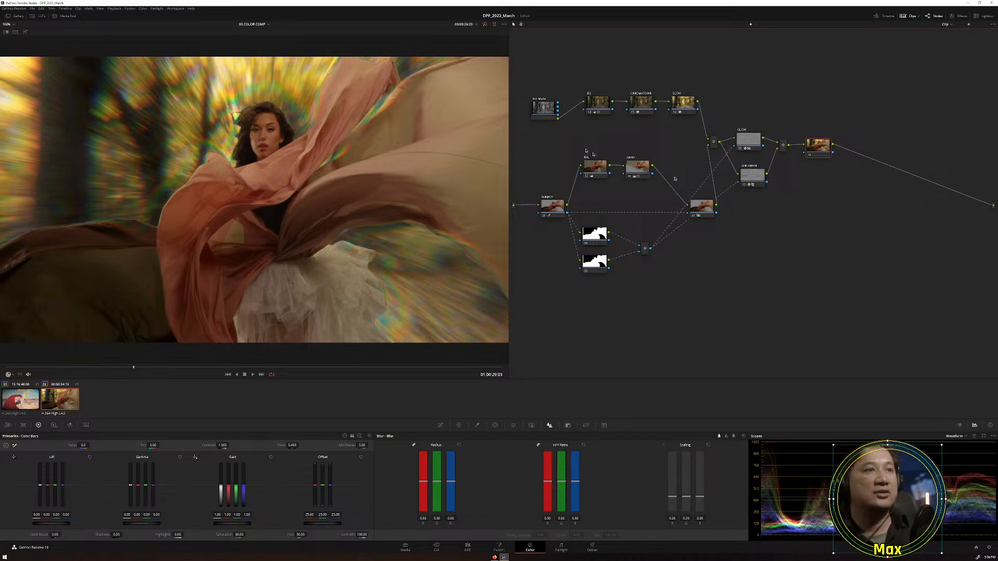
drag(533, 85, 785, 292)
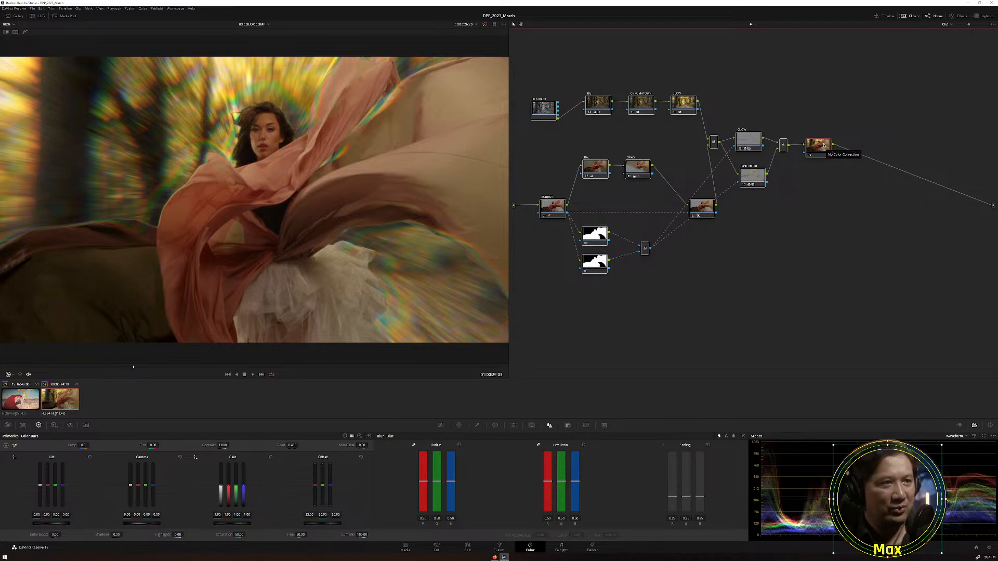
Add two serial nodes after the final node, placing them side by side beneath it.
key(alt+s)
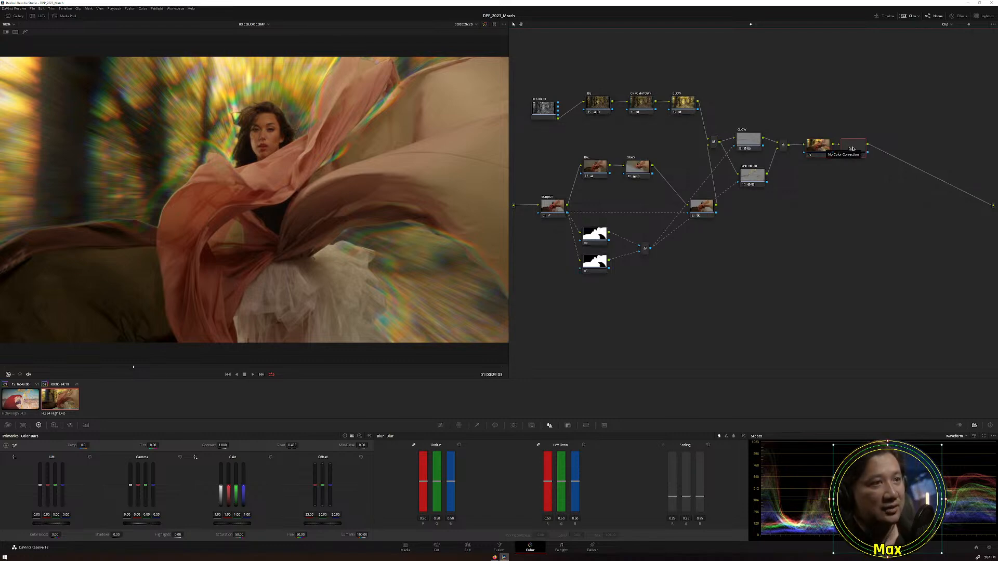
drag(853, 149, 822, 211)
key(alt+s)
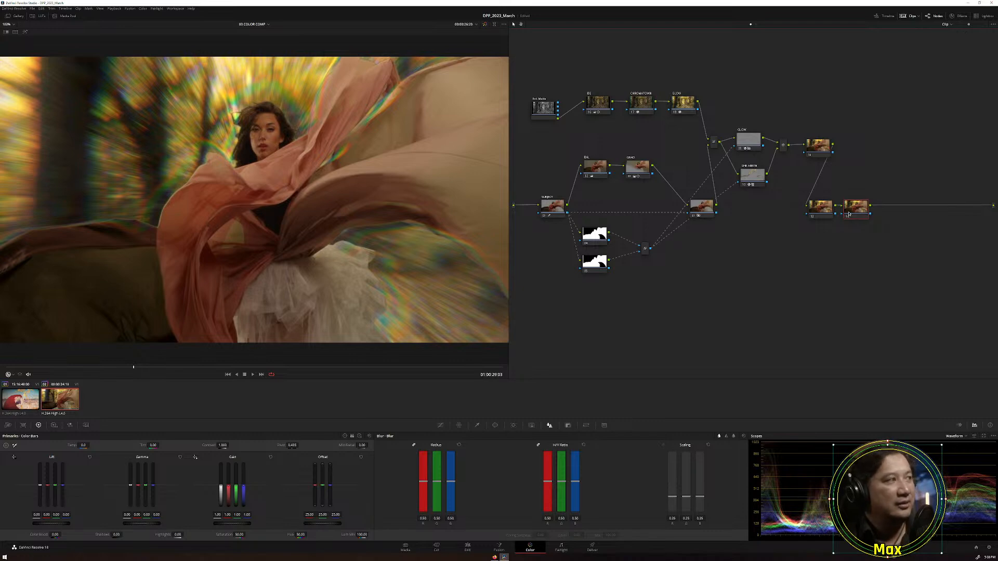
Clear the effects library search and apply Color Space Transform to the first of the two new nodes.
click(958, 17)
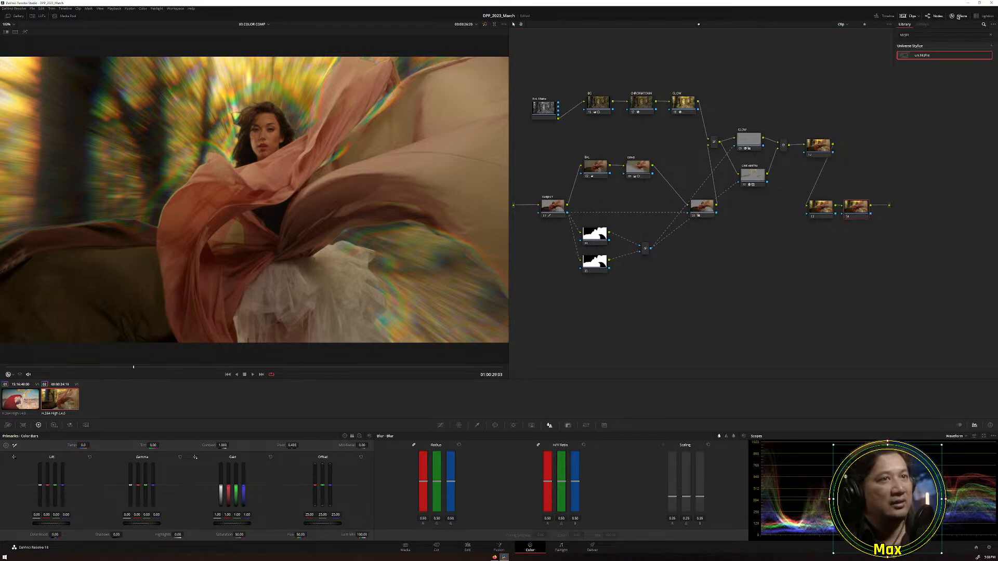
click(990, 35)
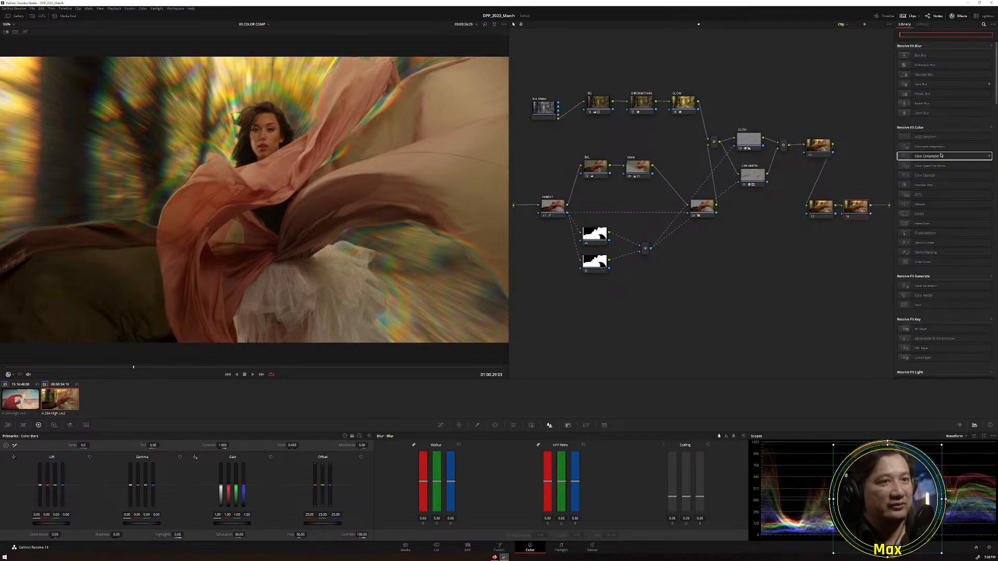
drag(942, 167, 821, 207)
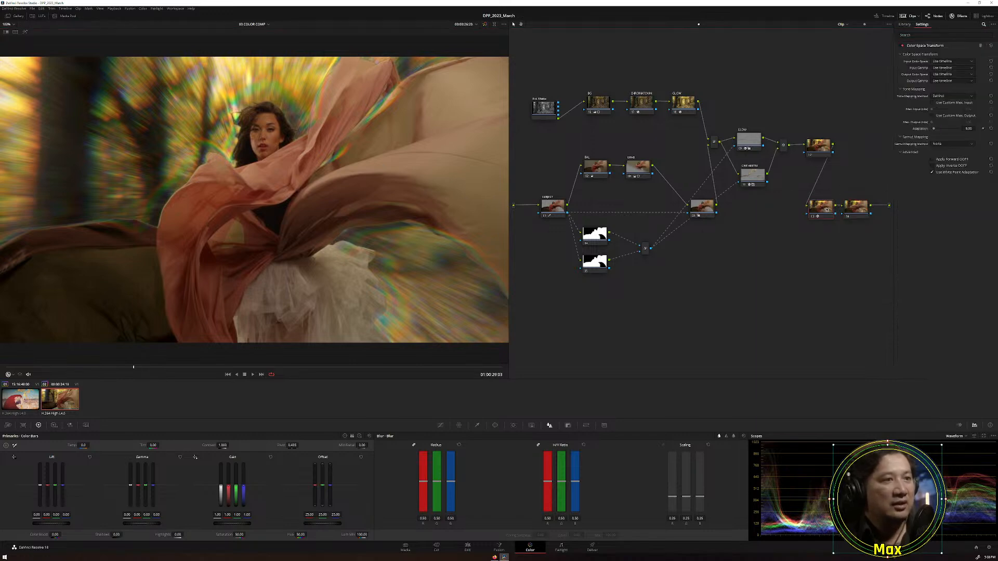
Set the Color Space Transform's Input Color Space to Rec.709 and choose a numeric Gamma curve for its Input Gamma.
click(948, 62)
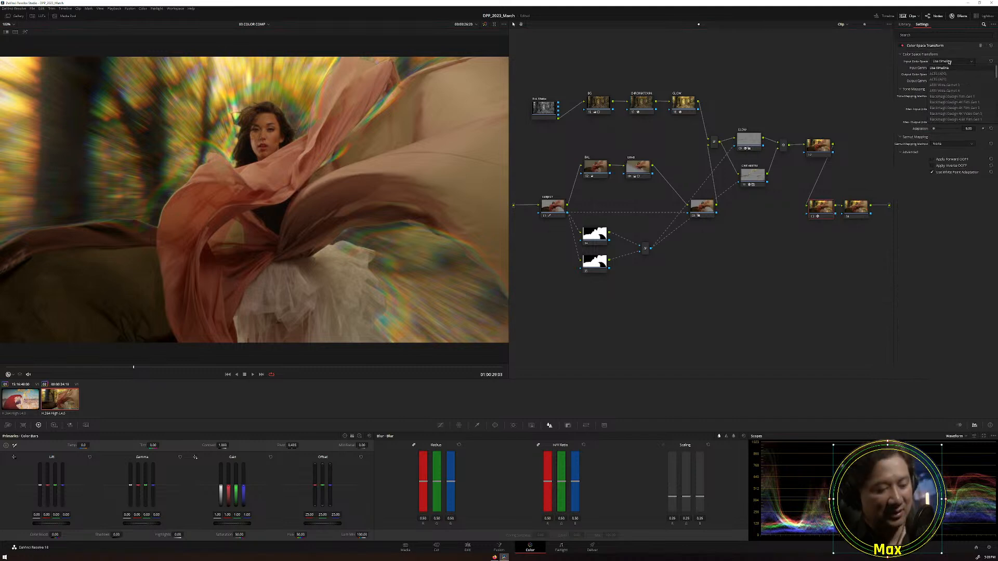
scroll(946, 78, down, 10)
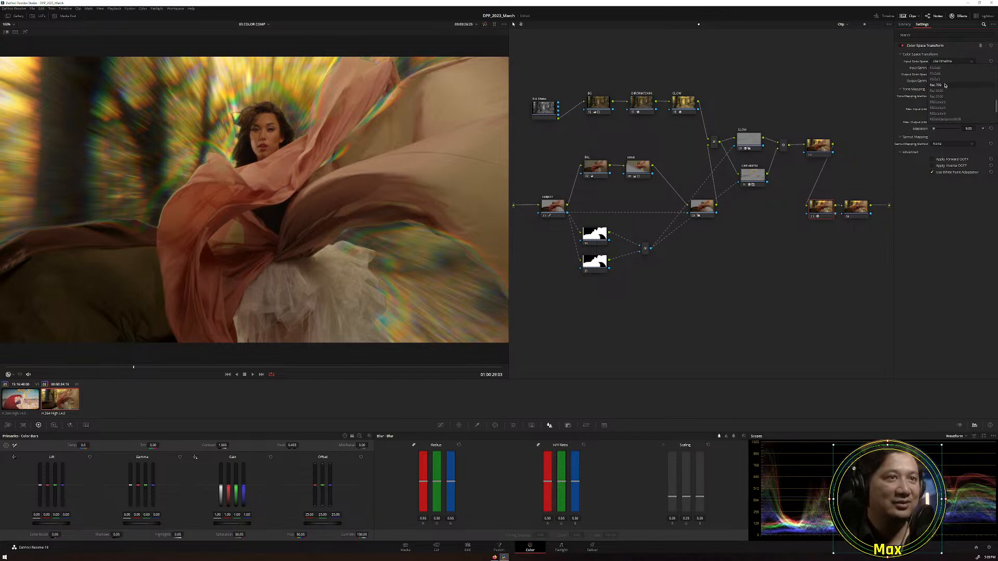
click(945, 85)
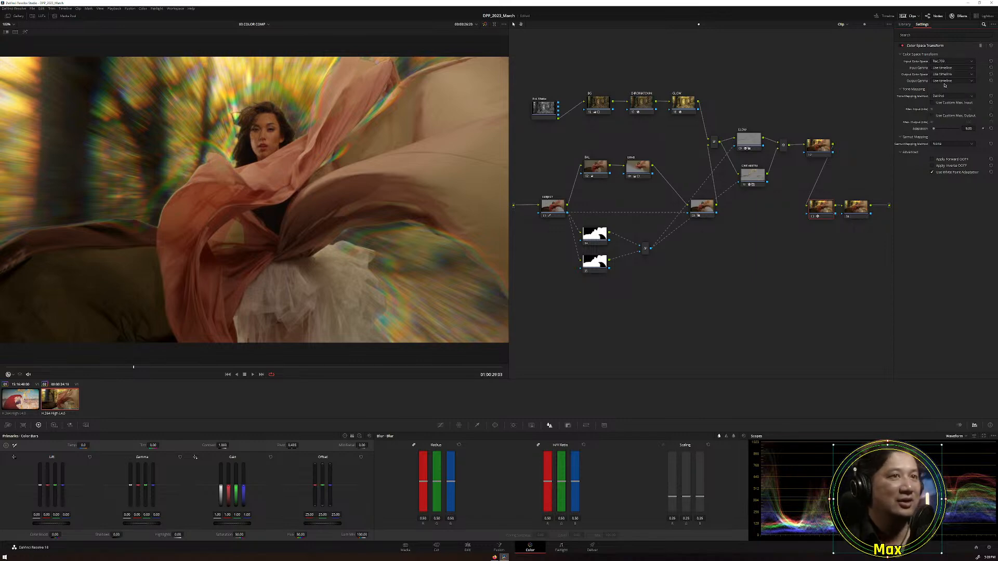
click(947, 69)
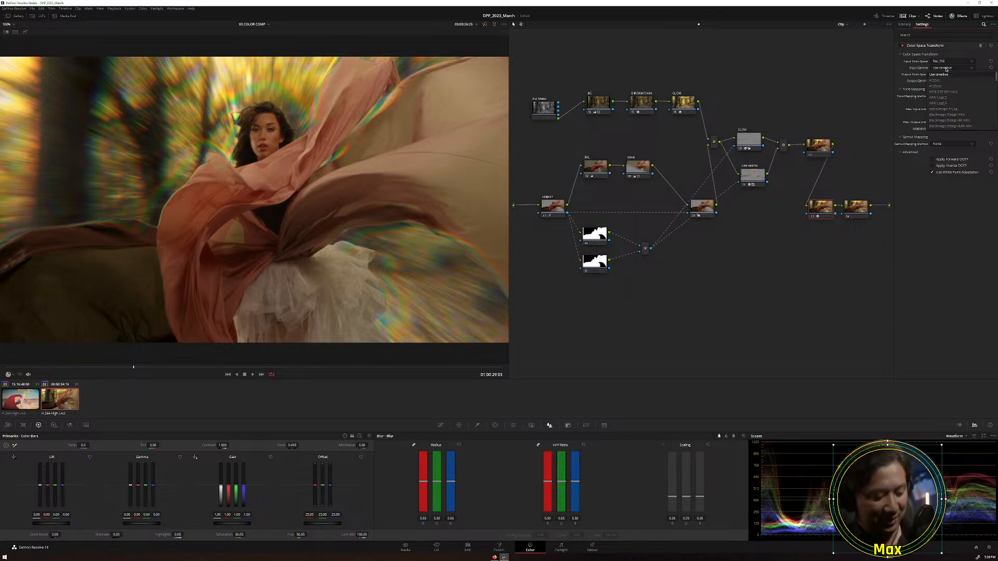
scroll(945, 104, down, 5)
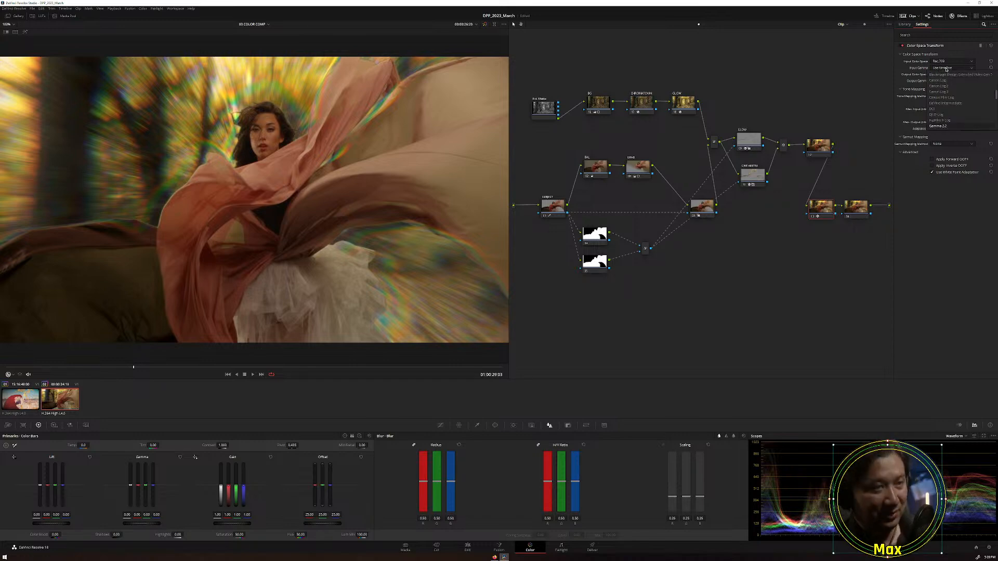
click(944, 114)
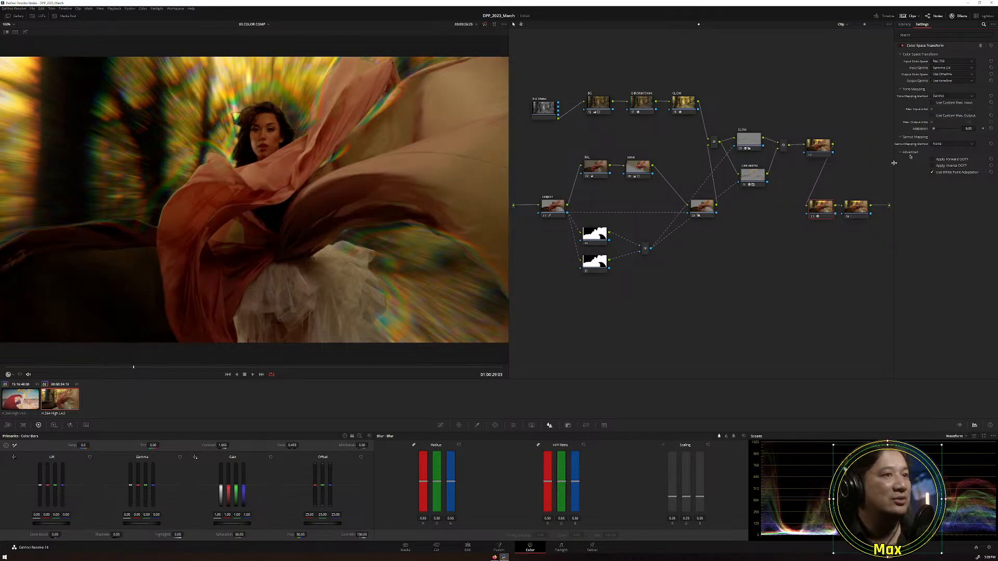
Set the Color Space Transform's Output Color Space to Rec.709 and its Output Gamma to Cineon Film Log.
click(948, 74)
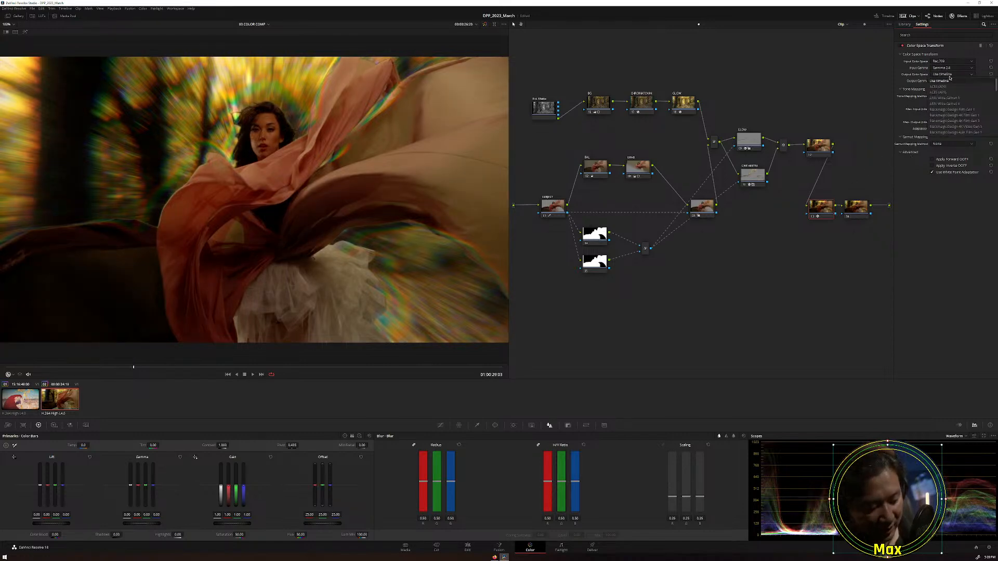
scroll(950, 77, down, 4)
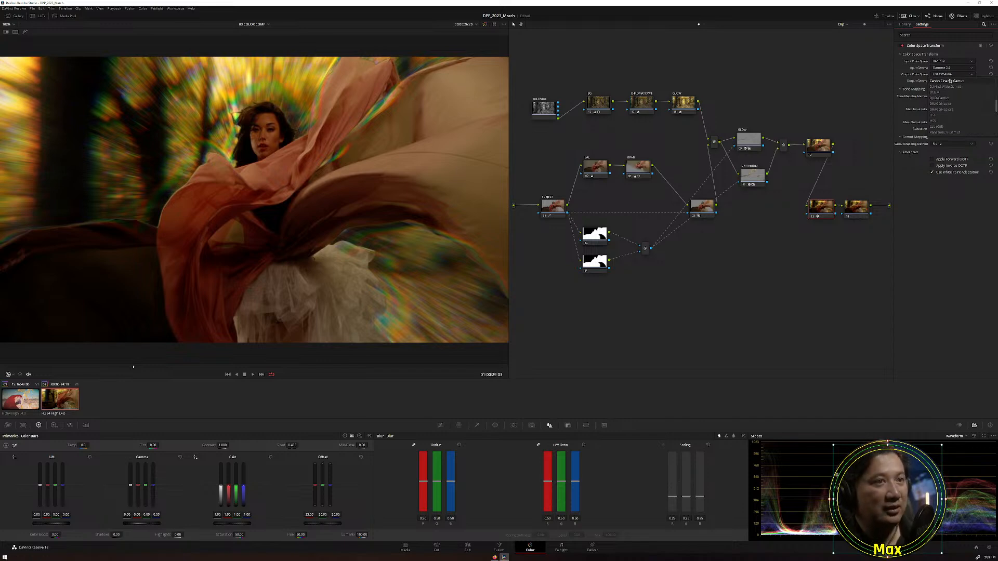
scroll(950, 81, down, 3)
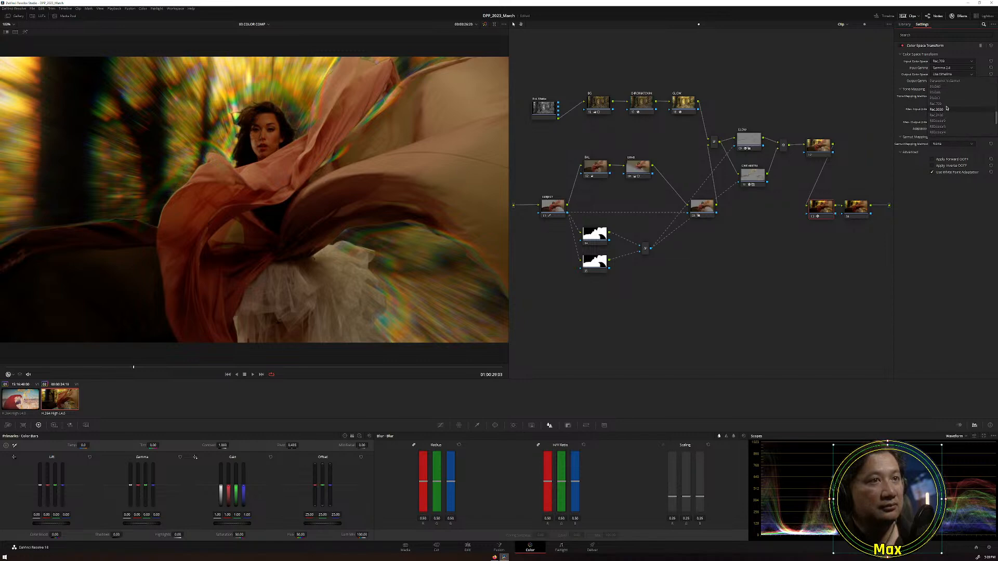
click(946, 103)
click(949, 81)
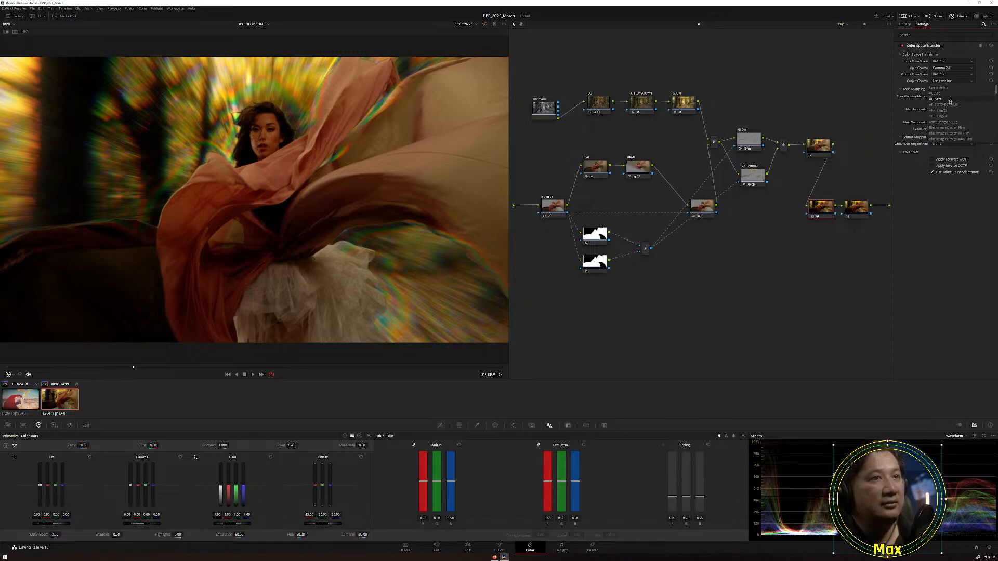
scroll(947, 107, down, 5)
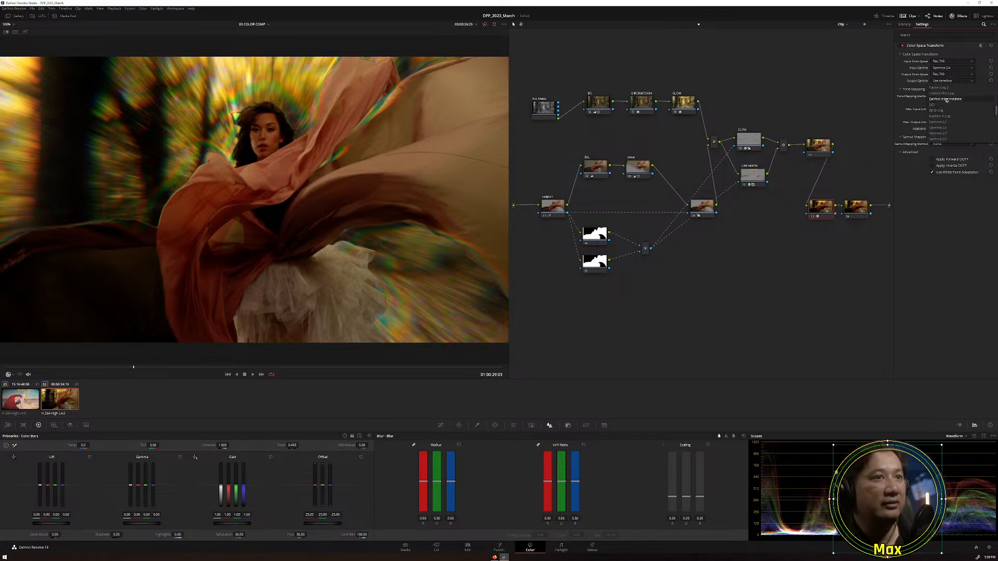
click(942, 93)
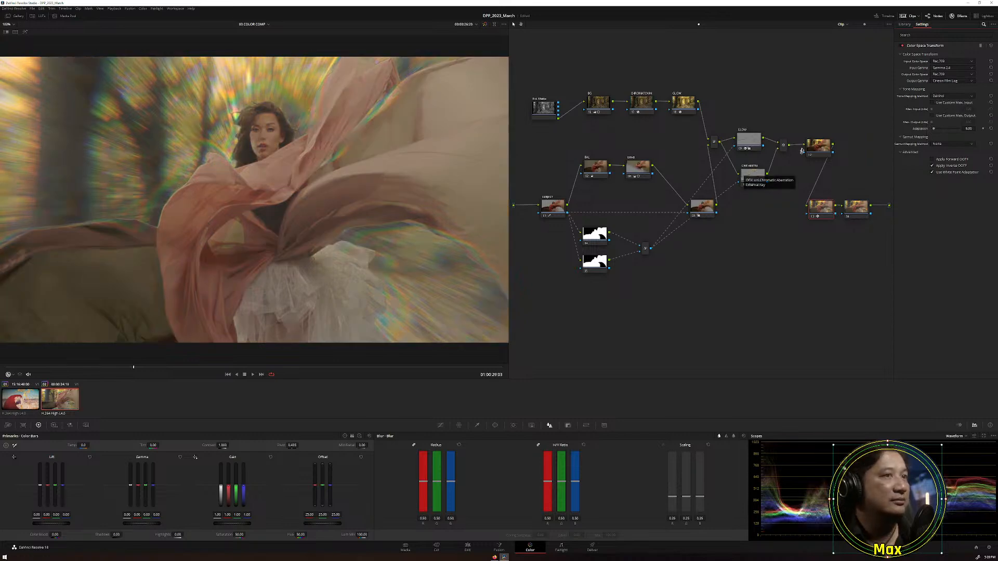
Apply a DCI-P3 Kodak 2383 LUT from Film Looks to the last node and close the effects library.
click(861, 208)
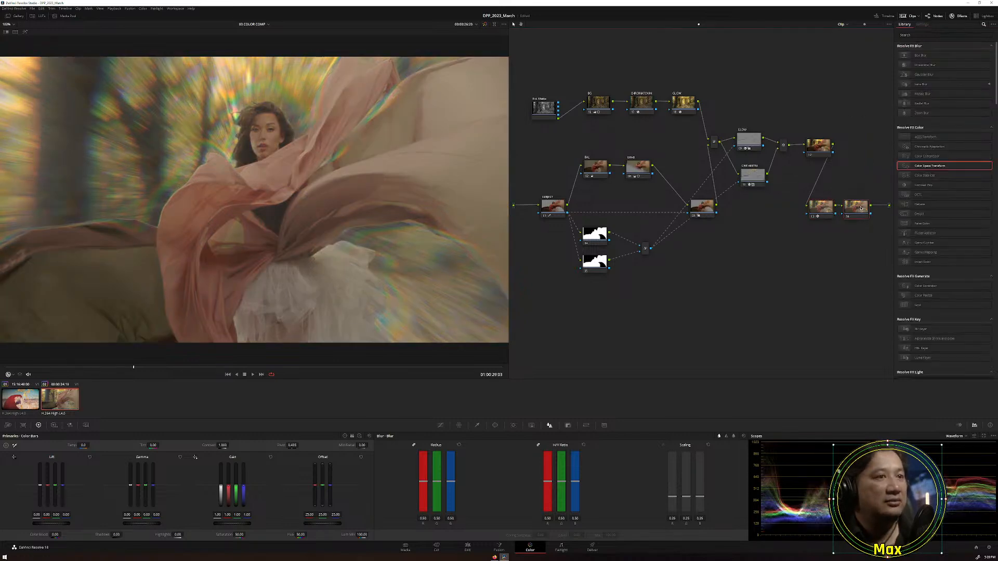
right_click(854, 209)
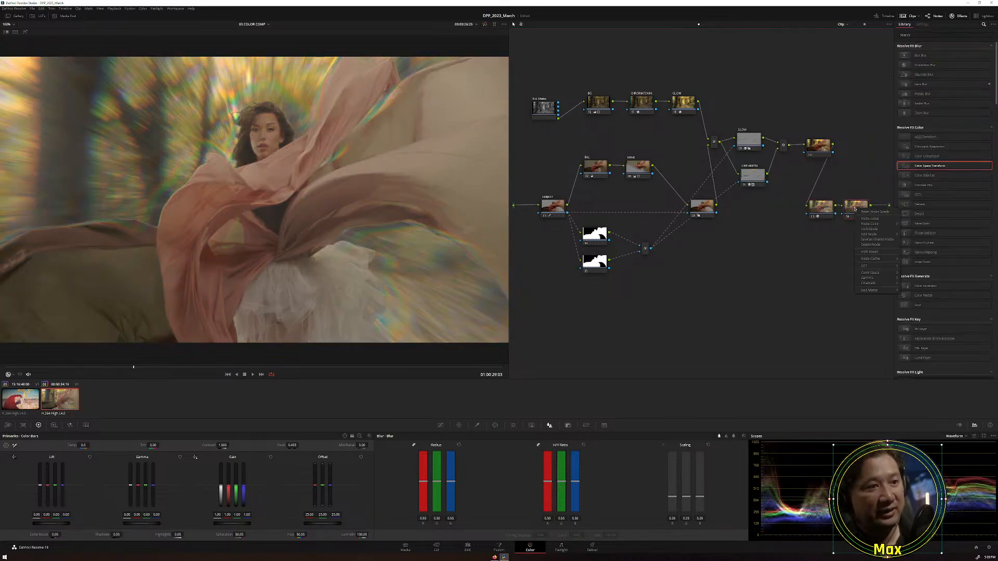
mouse_move(867, 266)
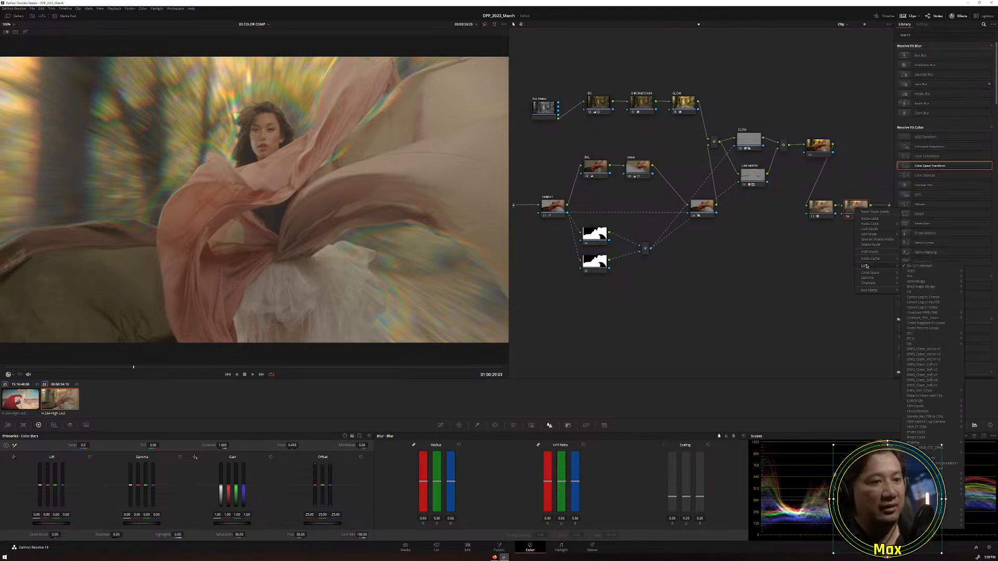
mouse_move(925, 408)
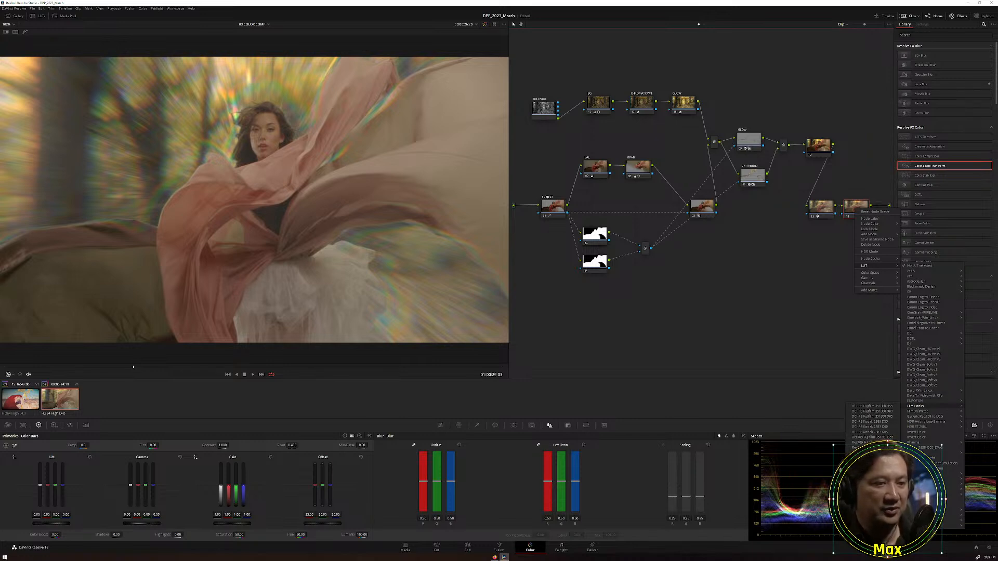
click(869, 427)
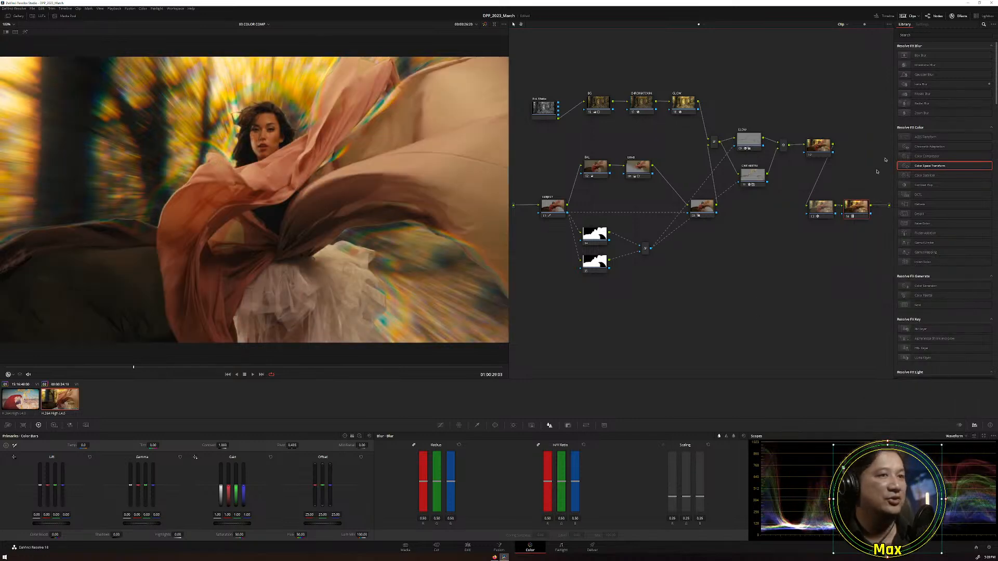
click(958, 17)
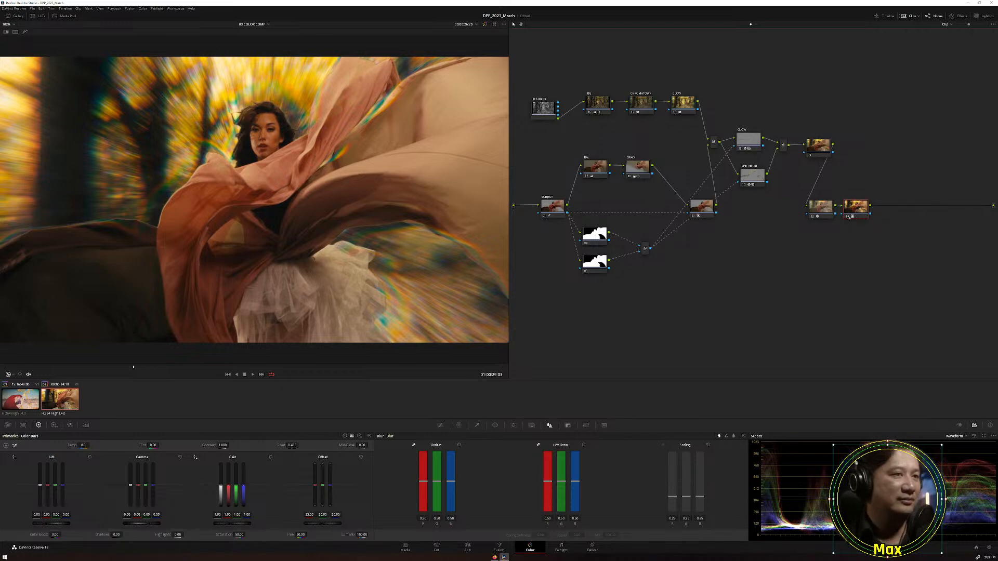
Compare the image with the Color Space Transform and LUT nodes switched off and on together.
drag(803, 185, 874, 240)
key(ctrl+d)
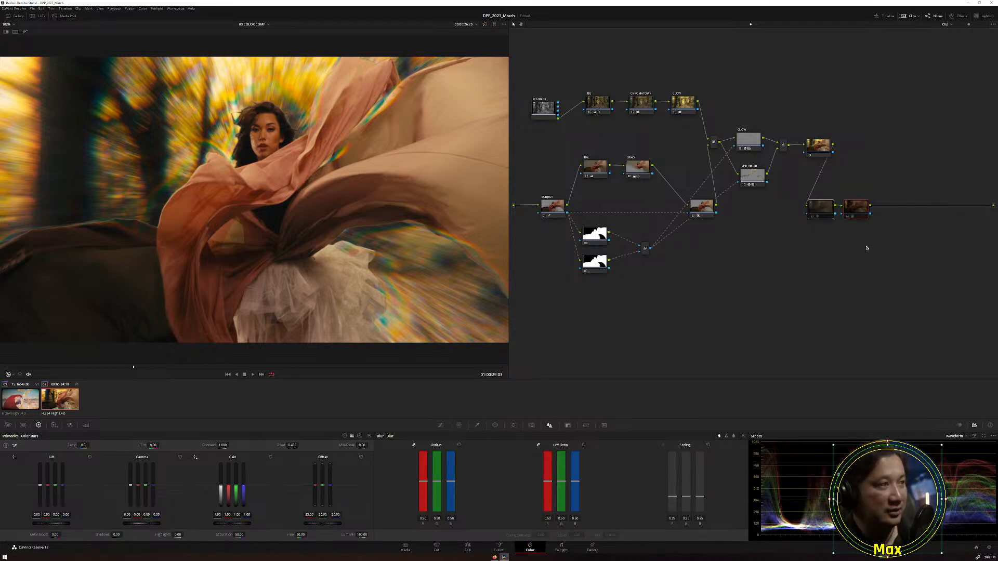
key(ctrl+d)
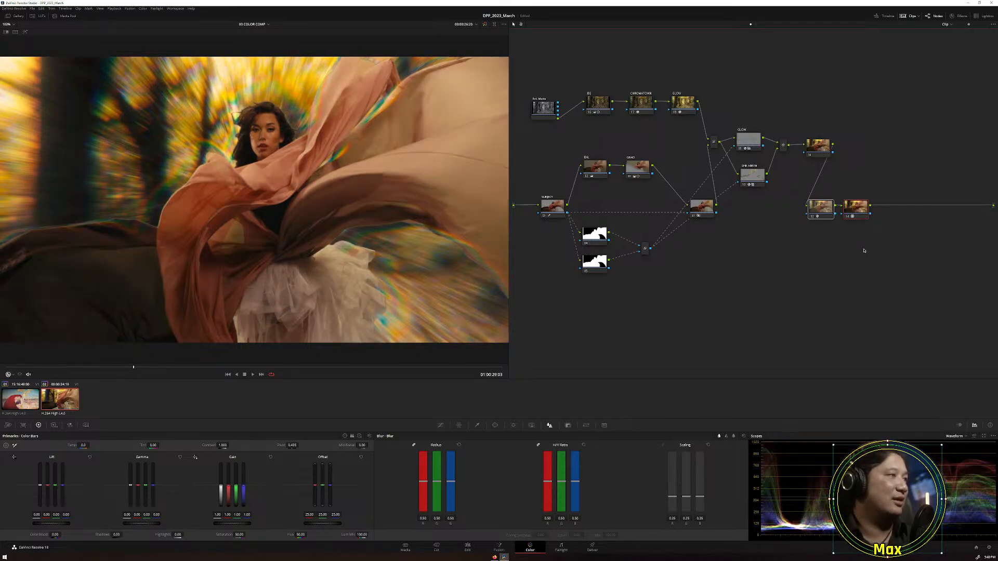
key(ctrl+d)
key(ctrl+d)
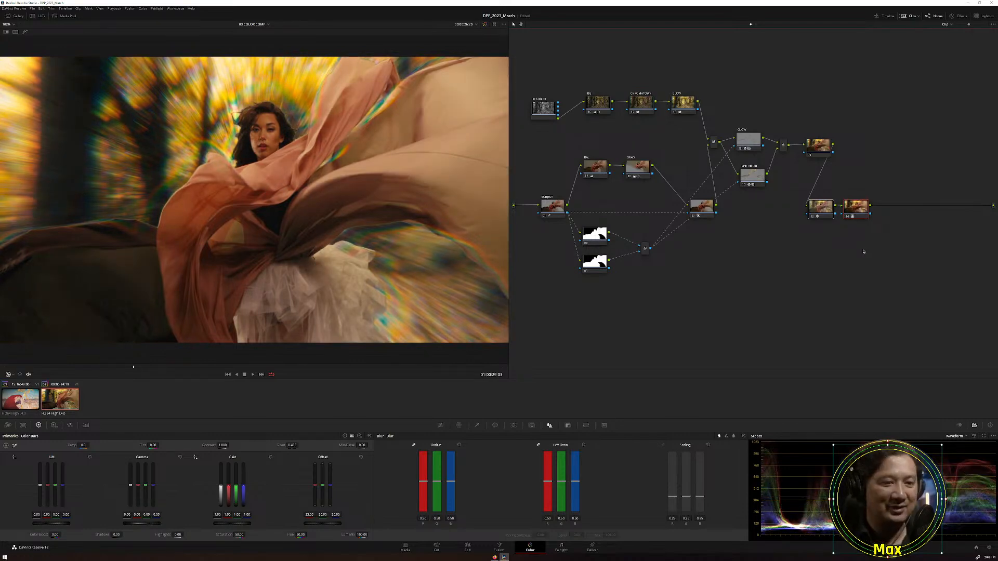
click(844, 245)
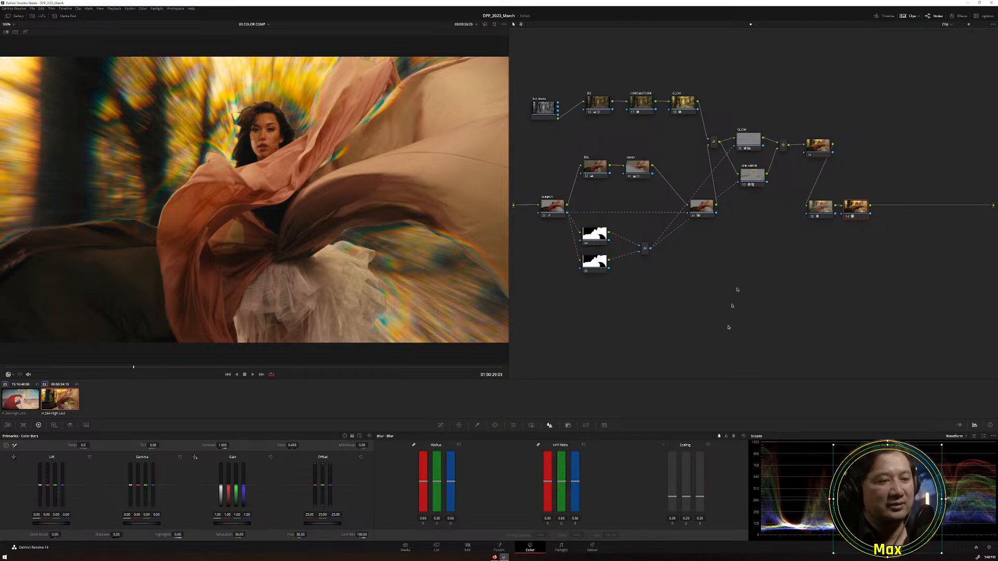
Open the waveform and vectorscope in a floating scopes window and compare them with the transform and LUT nodes off and on.
drag(801, 188, 879, 235)
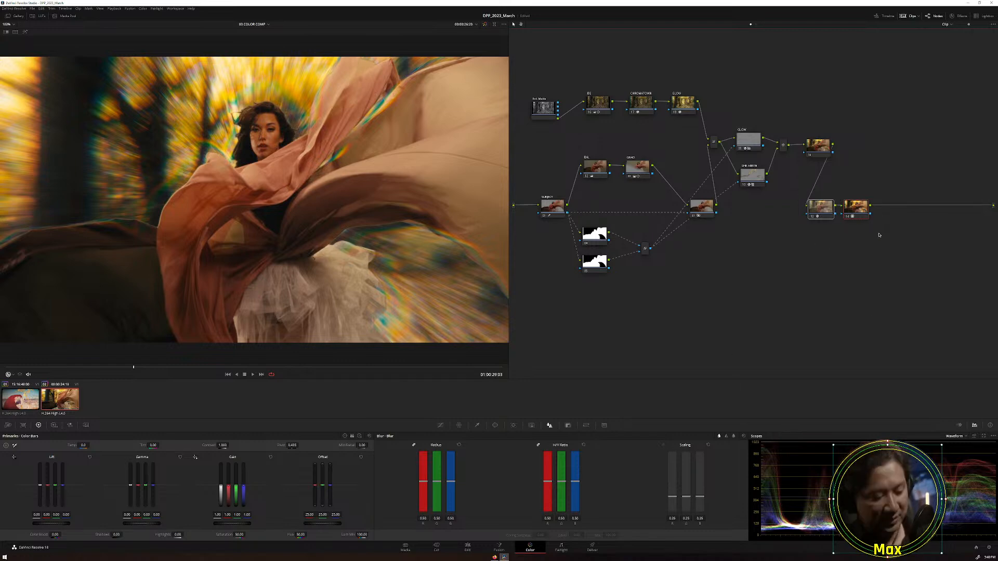
click(983, 437)
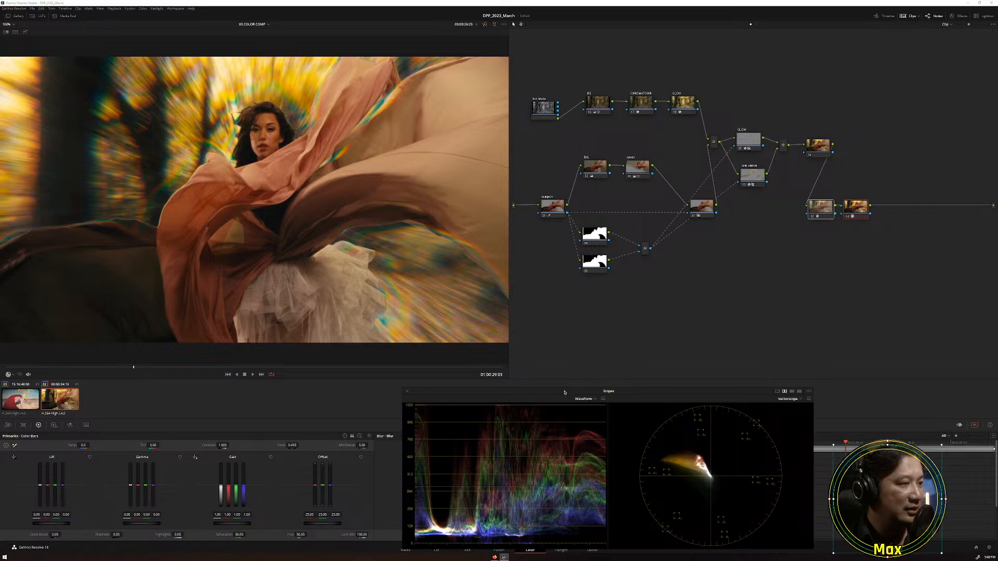
drag(565, 393, 558, 379)
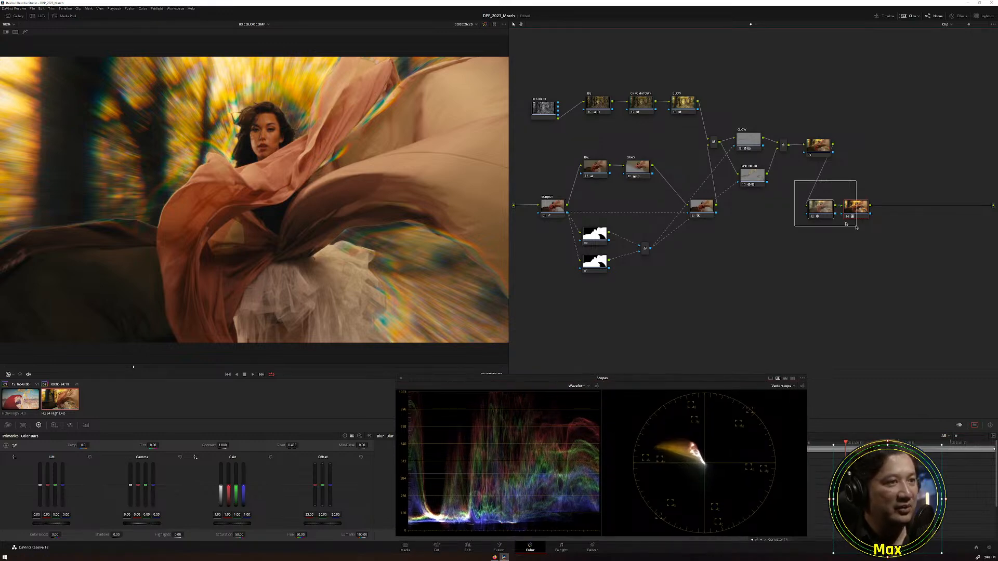
key(ctrl+d)
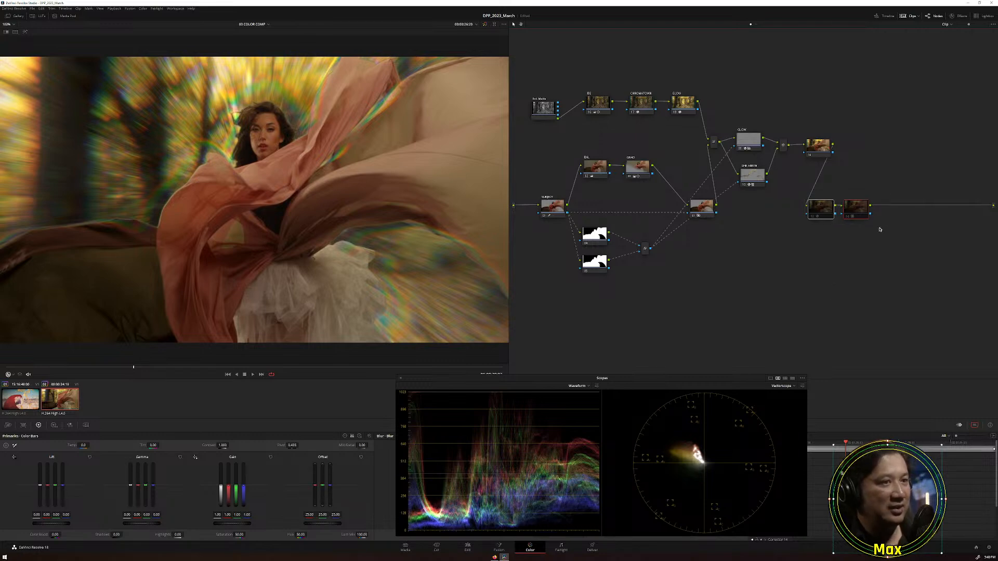
key(ctrl+d)
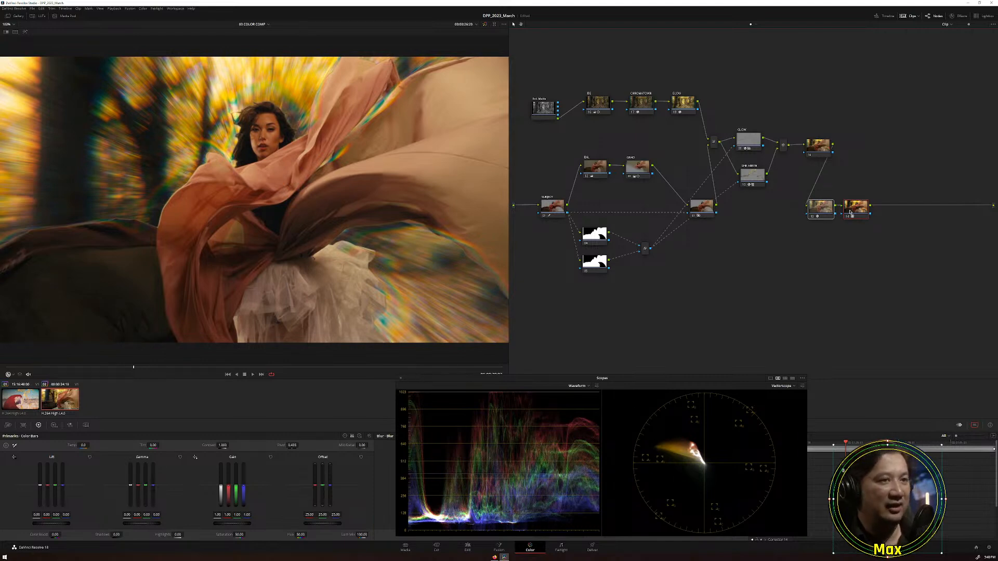
Add a serial node after the LUT node, slightly lower its Shadow log wheel, and compare the node off and on.
key(alt+s)
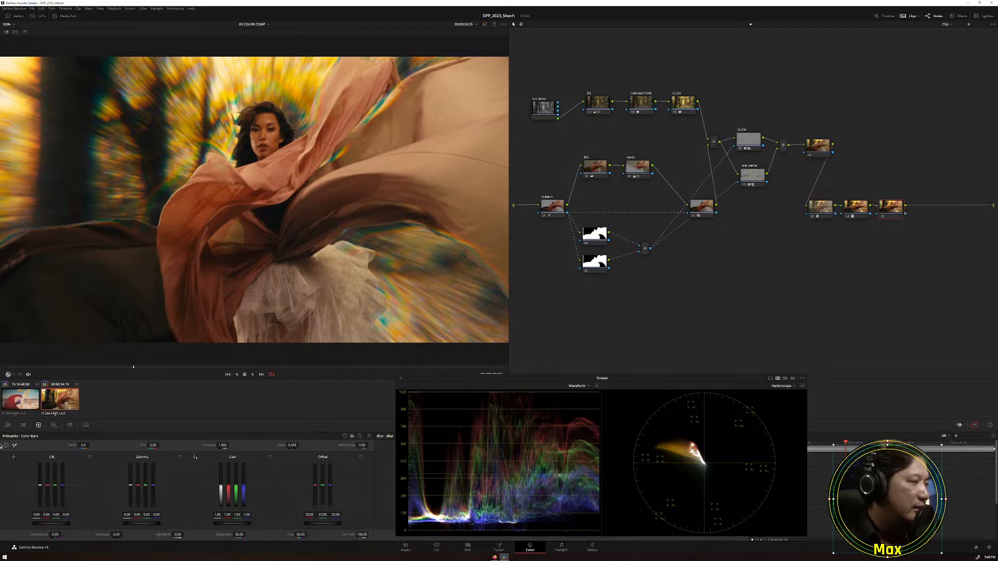
click(345, 436)
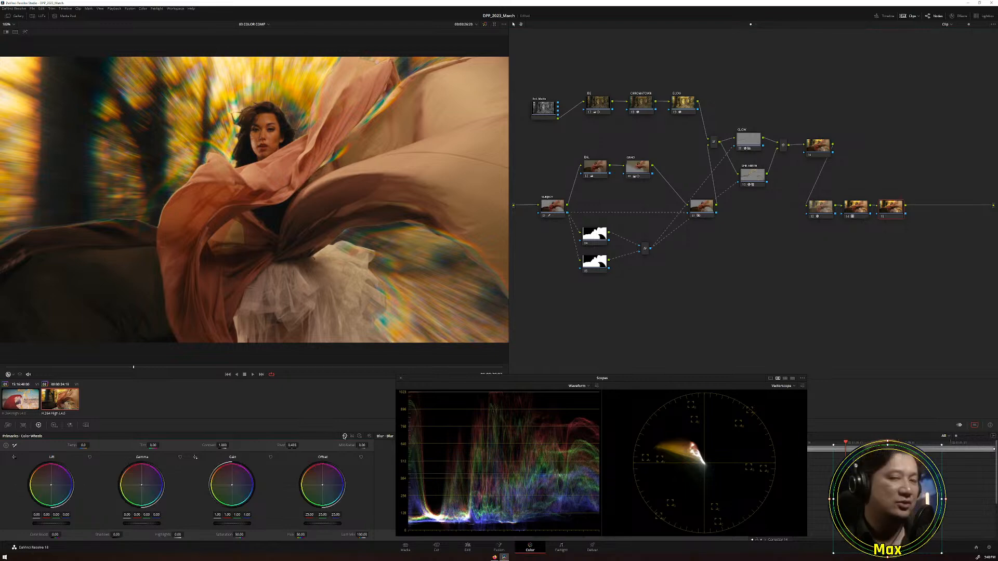
click(360, 436)
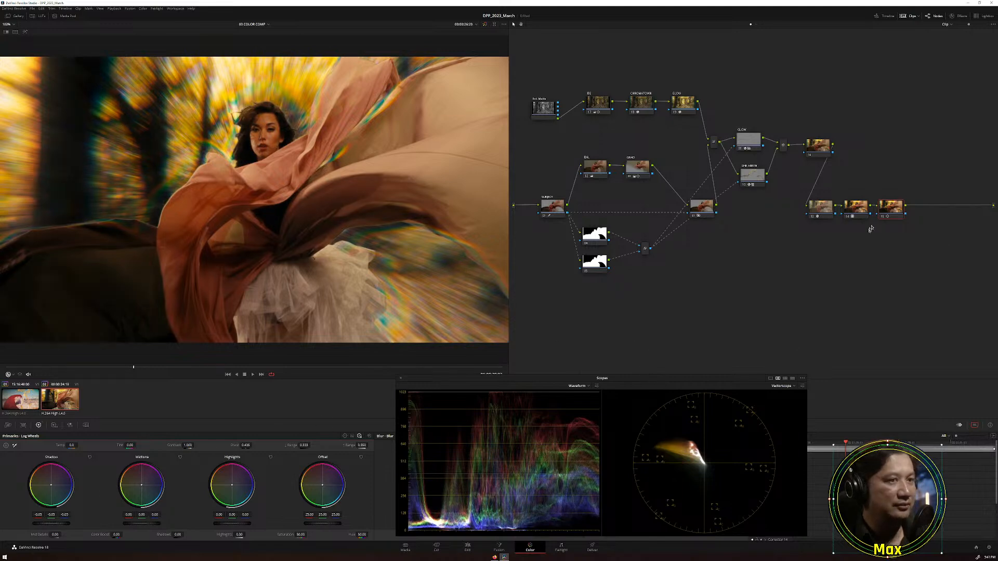
click(89, 458)
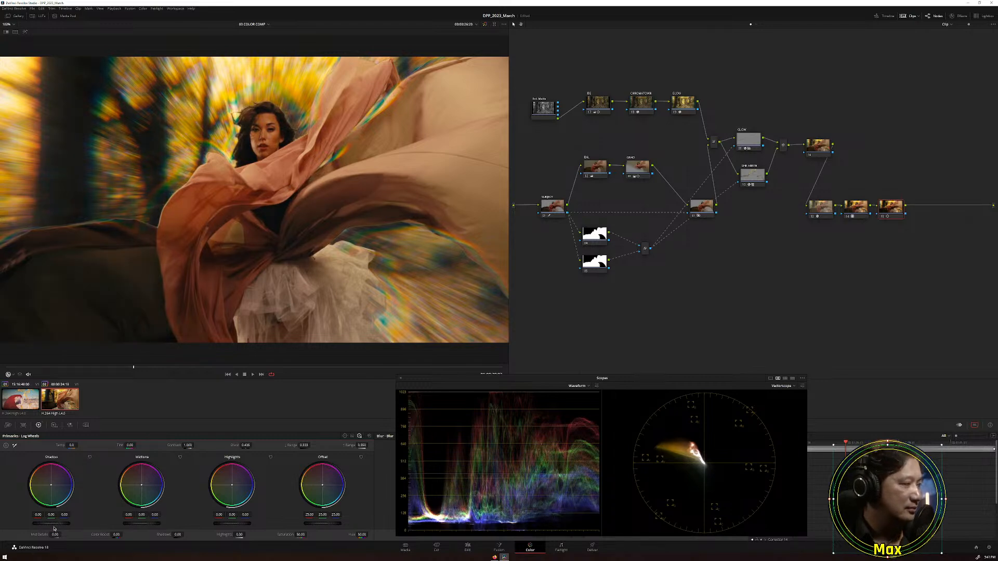
drag(51, 524, 44, 525)
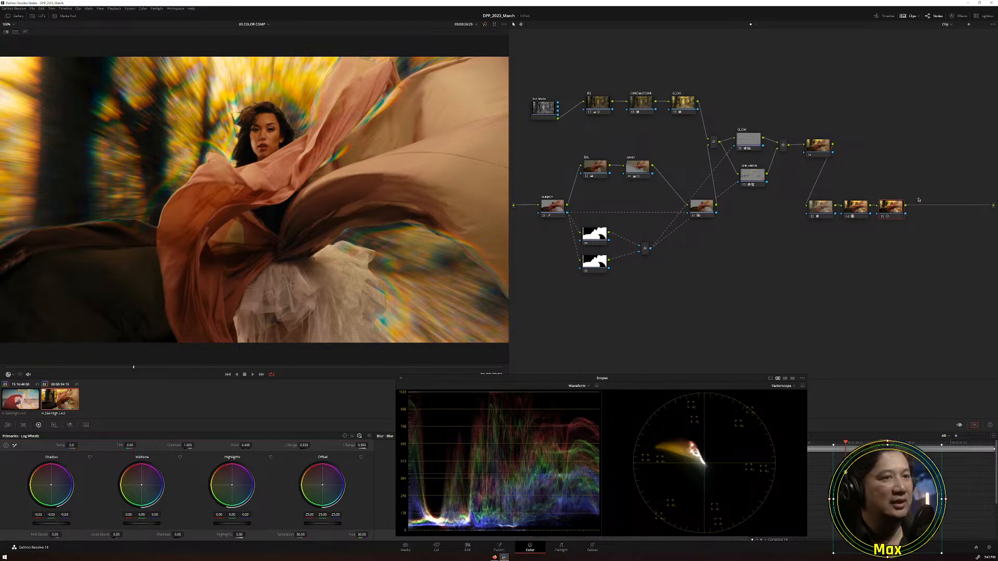
click(882, 216)
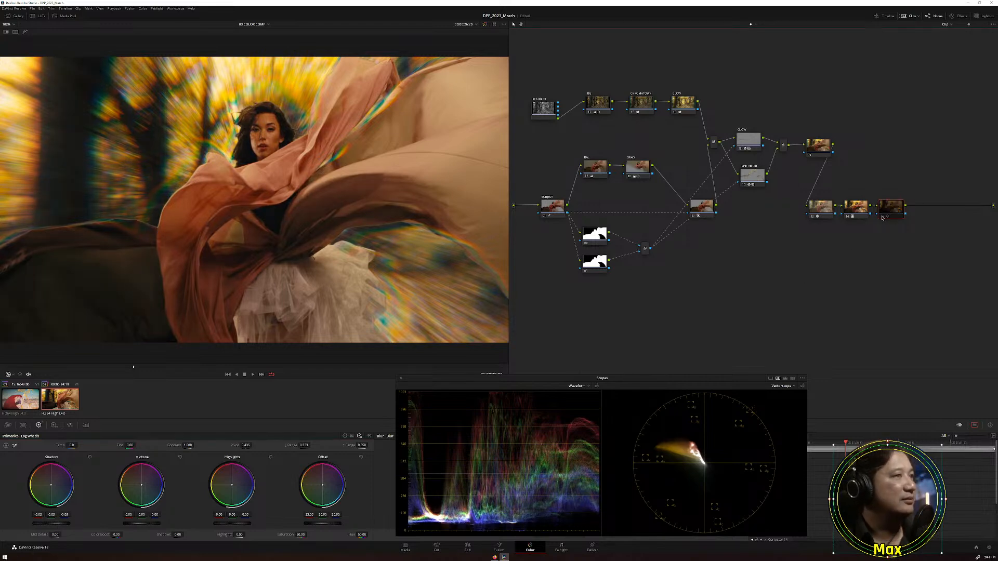
click(882, 217)
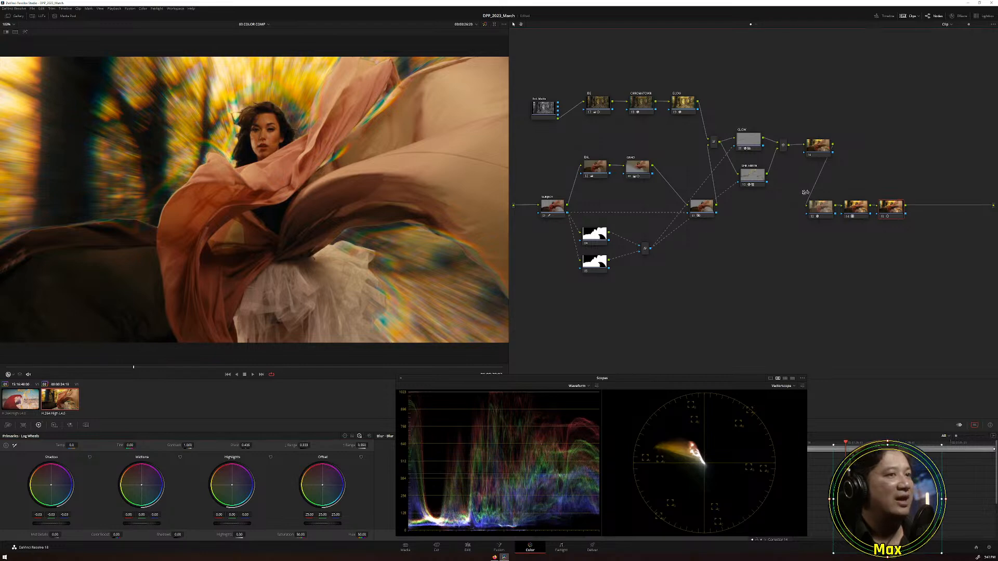
Combine the transform, LUT and shadow nodes into a compound node named FPE 2383 and place it level with the composite's final node.
drag(803, 189, 909, 229)
right_click(903, 219)
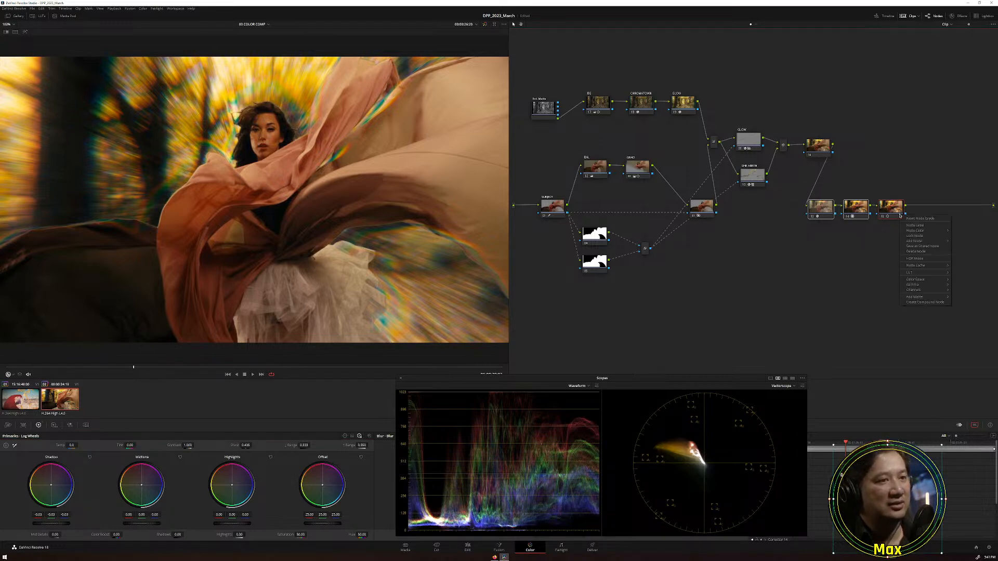
click(909, 303)
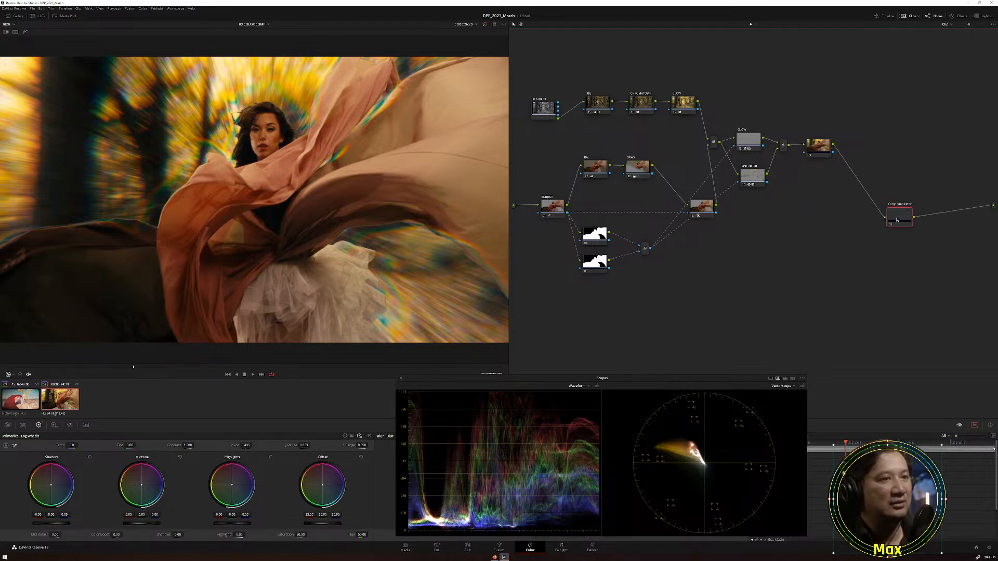
drag(890, 210, 877, 209)
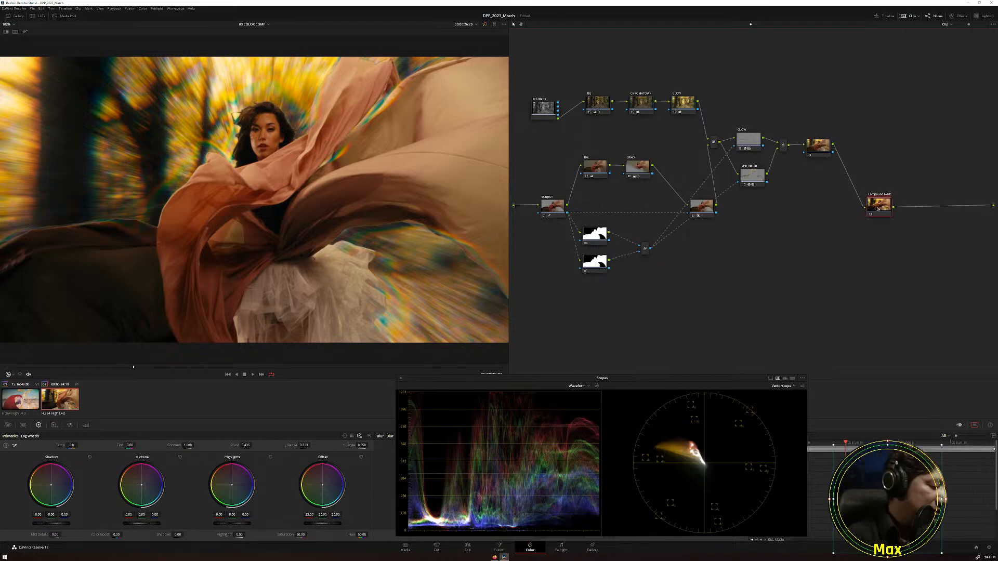
text(fp)
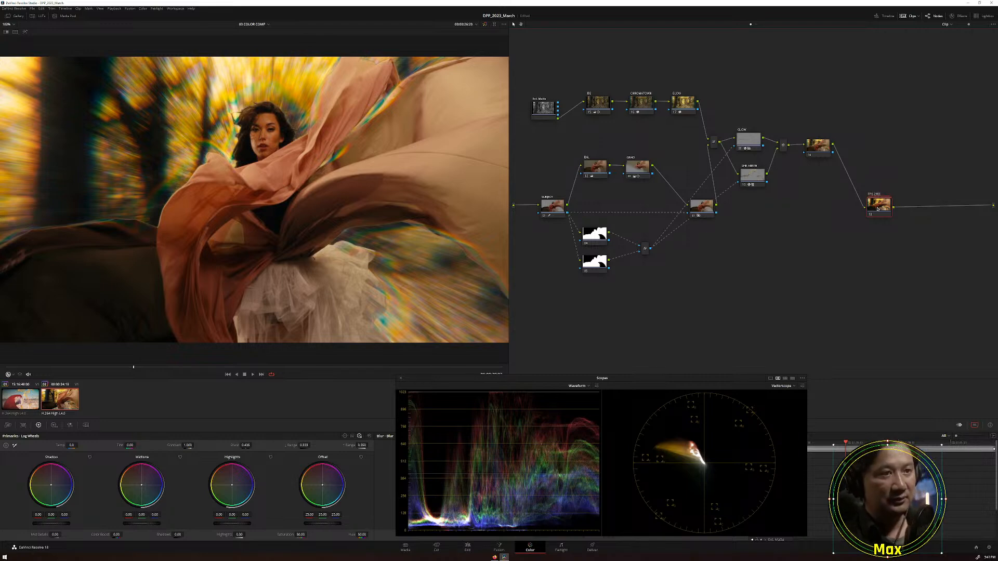
drag(881, 214, 899, 142)
Reduce the contrast and offset on the node just before the FPE 2383 compound node using the primary color wheels.
click(821, 149)
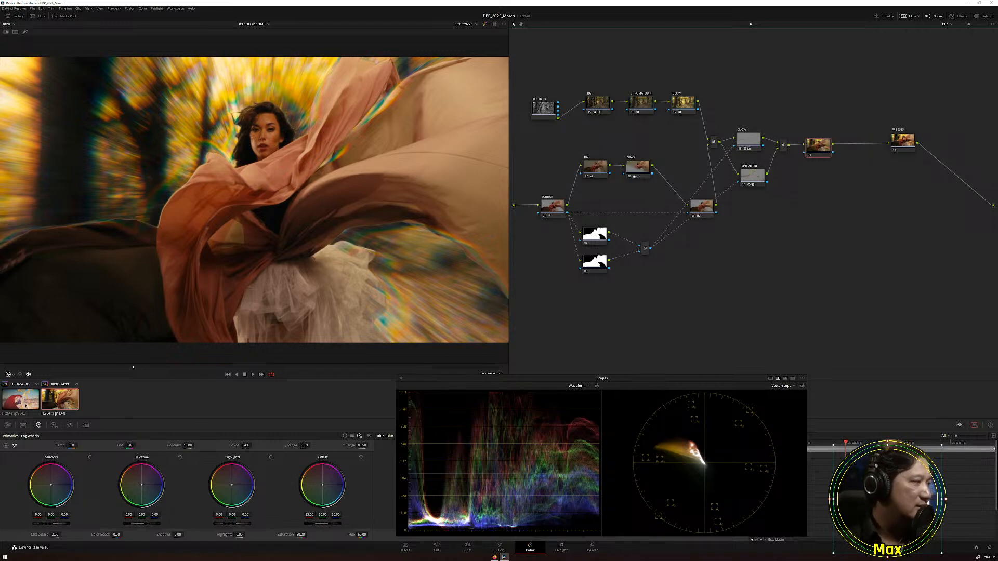
click(344, 436)
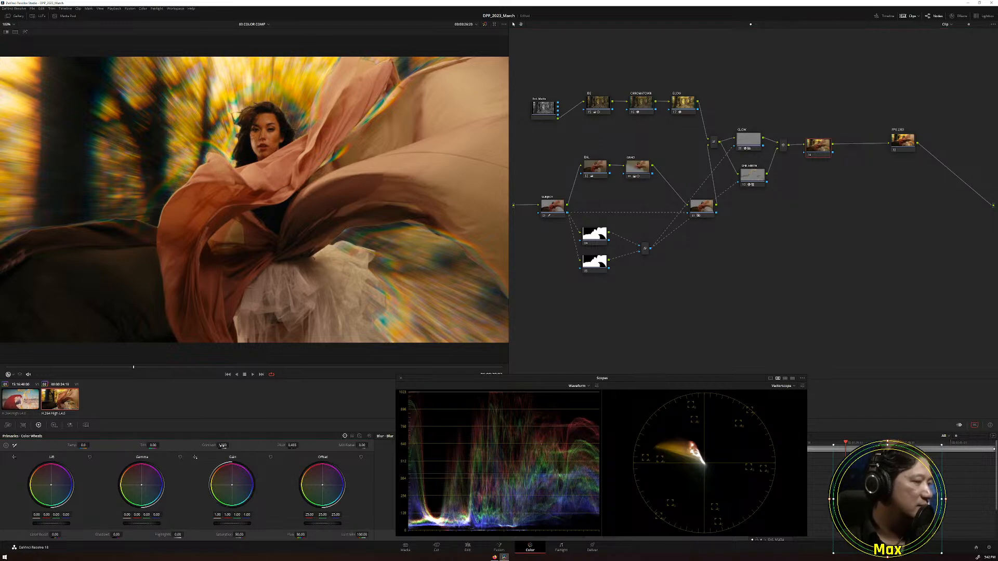
drag(223, 445, 222, 446)
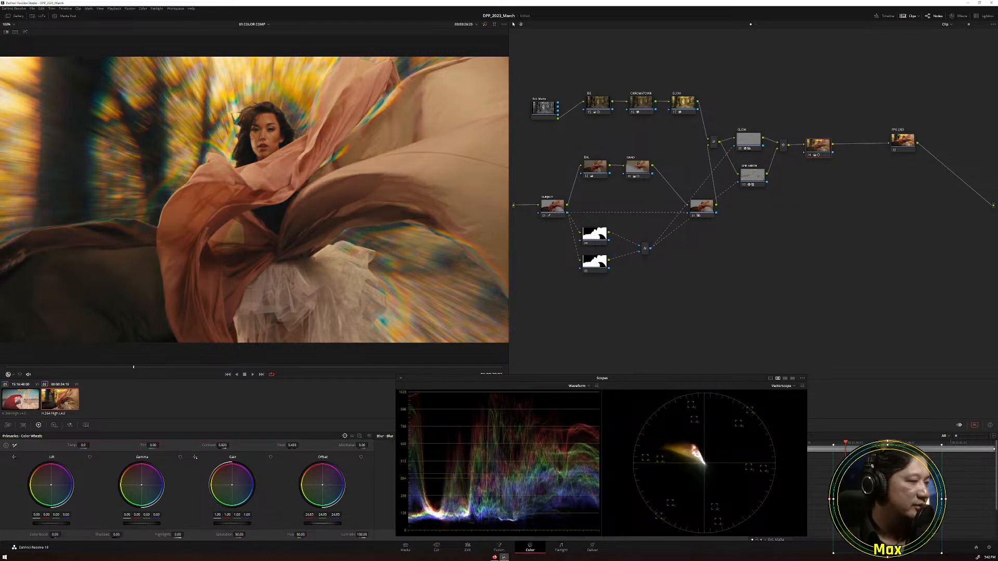
Lower the offset a little further and fine-tune the contrast on the node before FPE 2383, then compare that node off and on.
drag(322, 524, 320, 524)
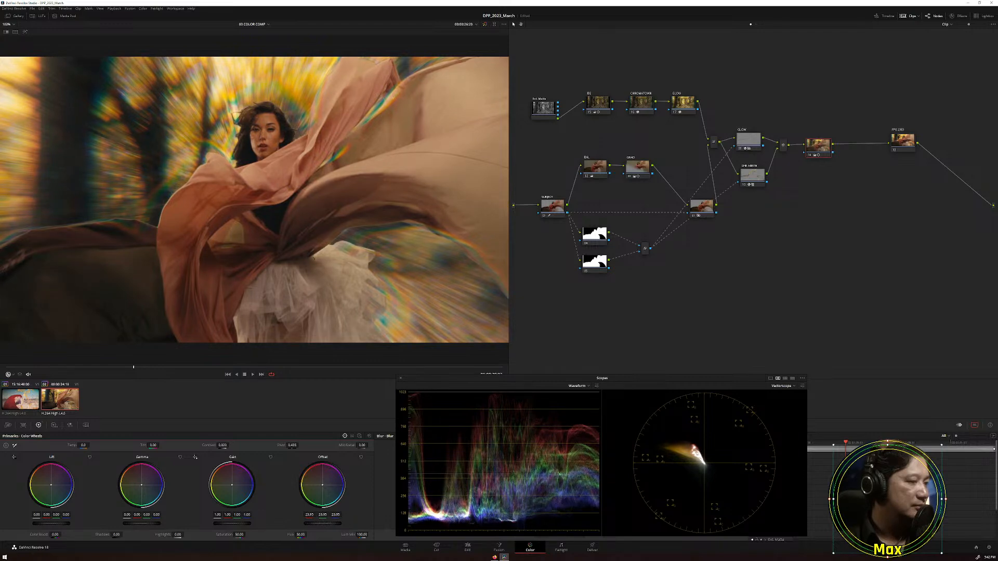
drag(322, 524, 320, 524)
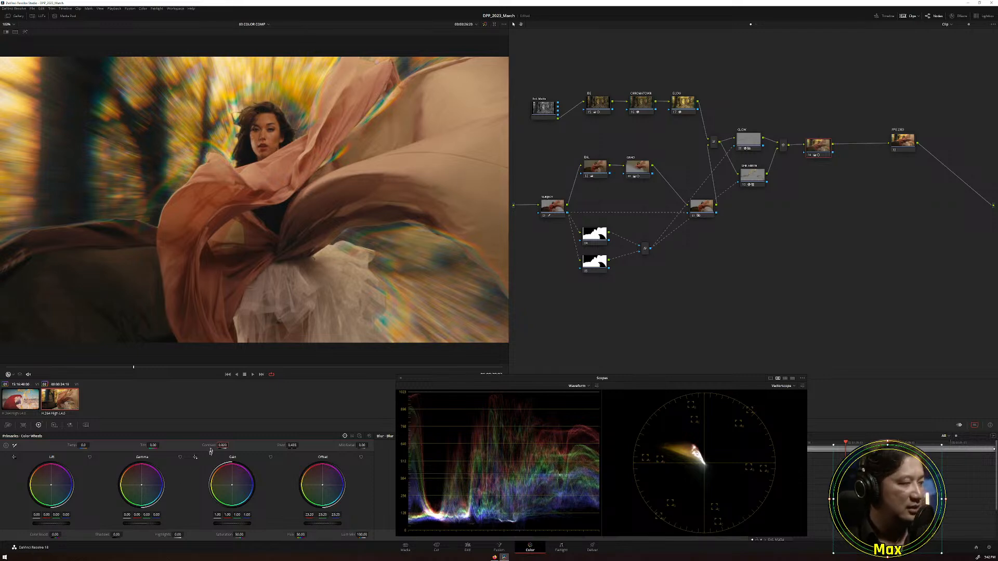
click(222, 446)
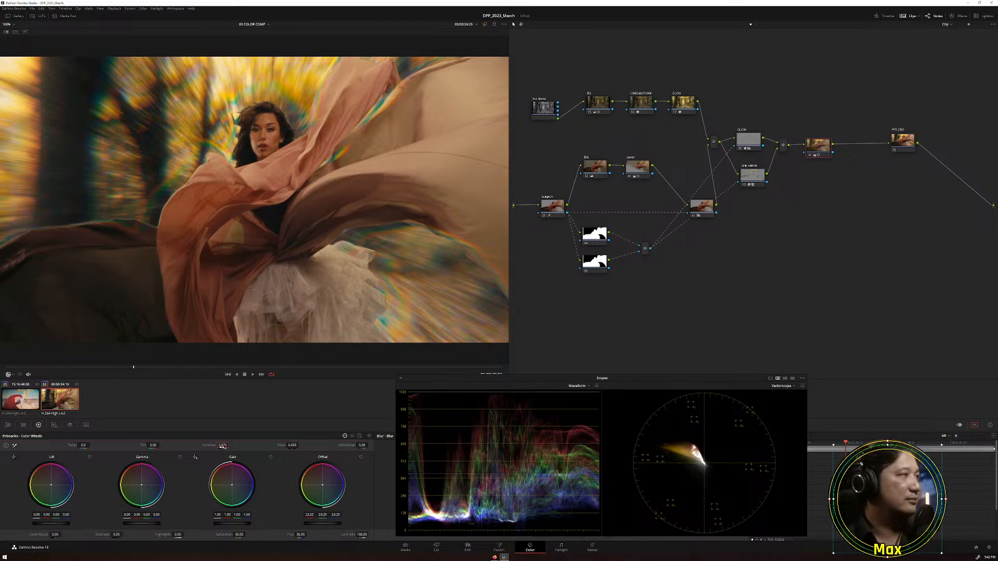
click(809, 155)
click(809, 155)
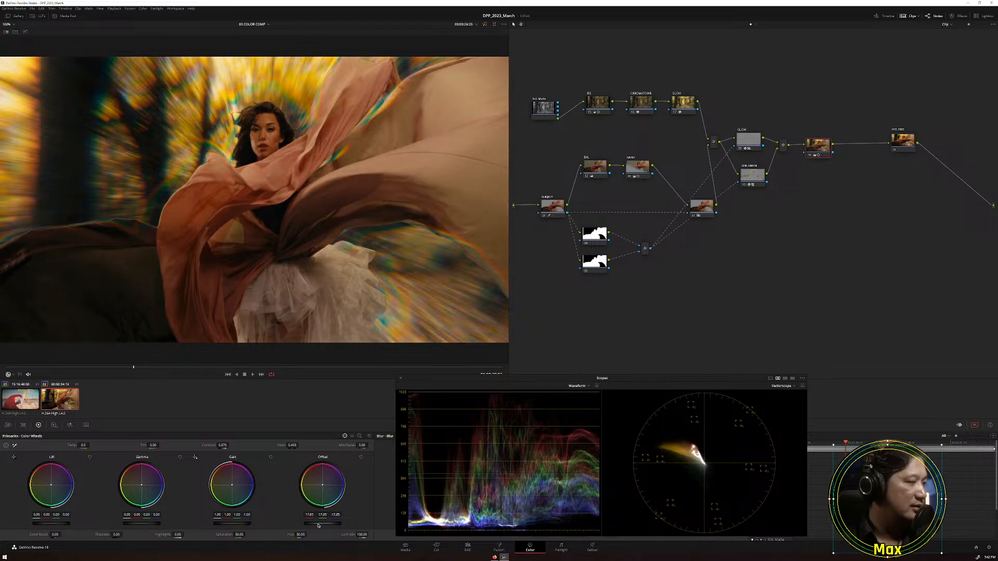
Set the primary offset of the node before FPE 2383 to about 19.50 and compare the image with that node off and on.
drag(318, 526, 324, 526)
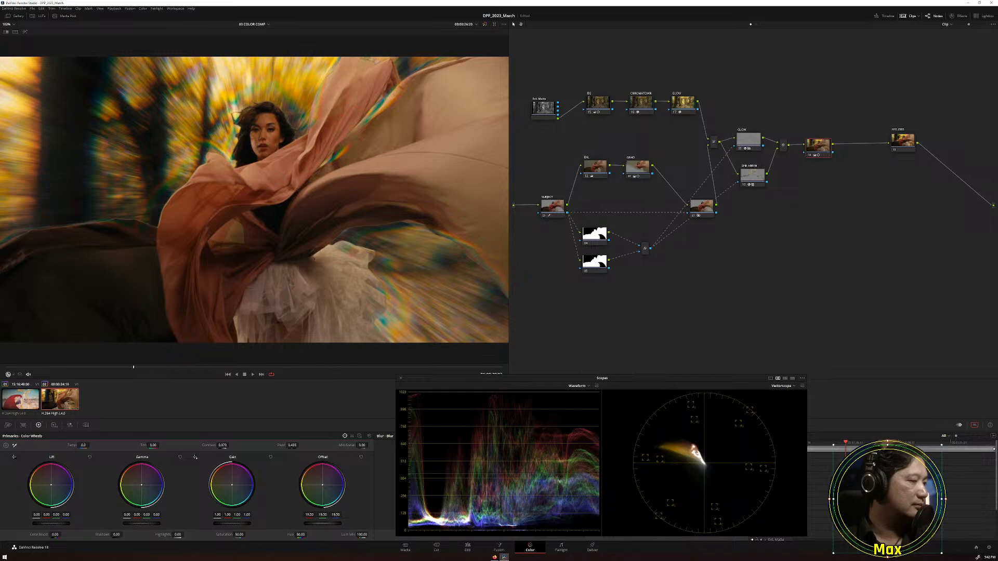
click(810, 156)
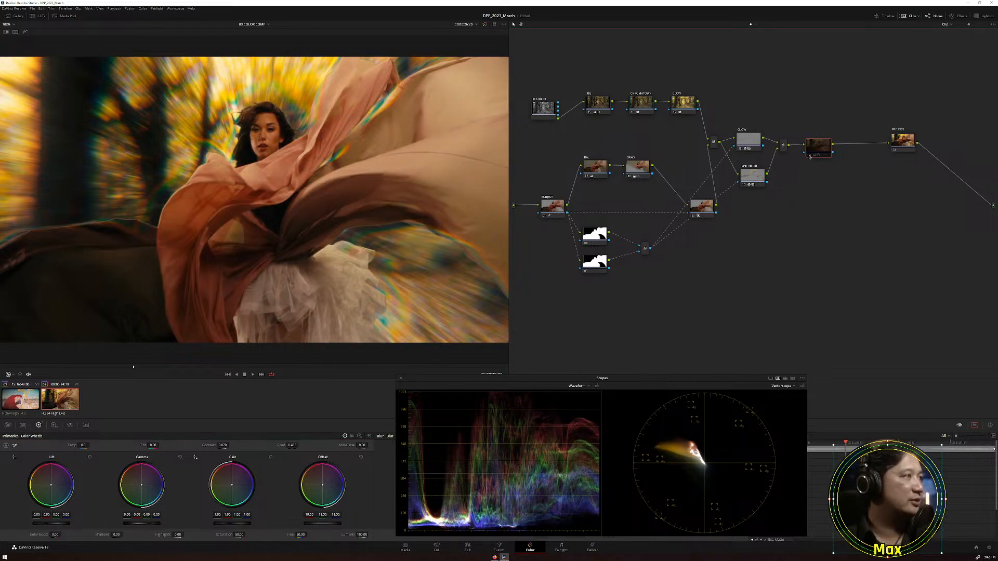
click(809, 157)
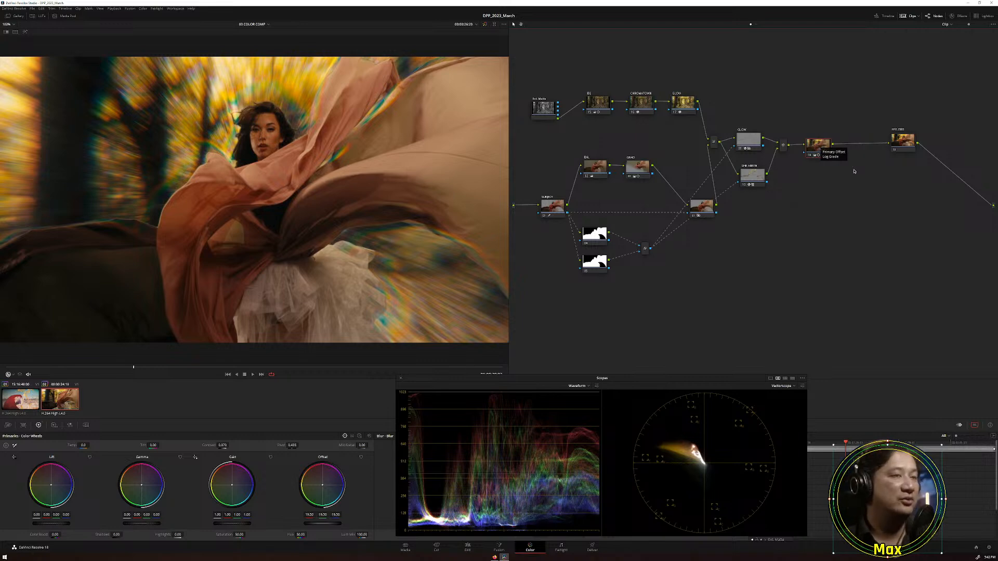
Close the floating scopes, add a serial node after the last correction, and place it below the second-to-last node.
drag(900, 144, 858, 144)
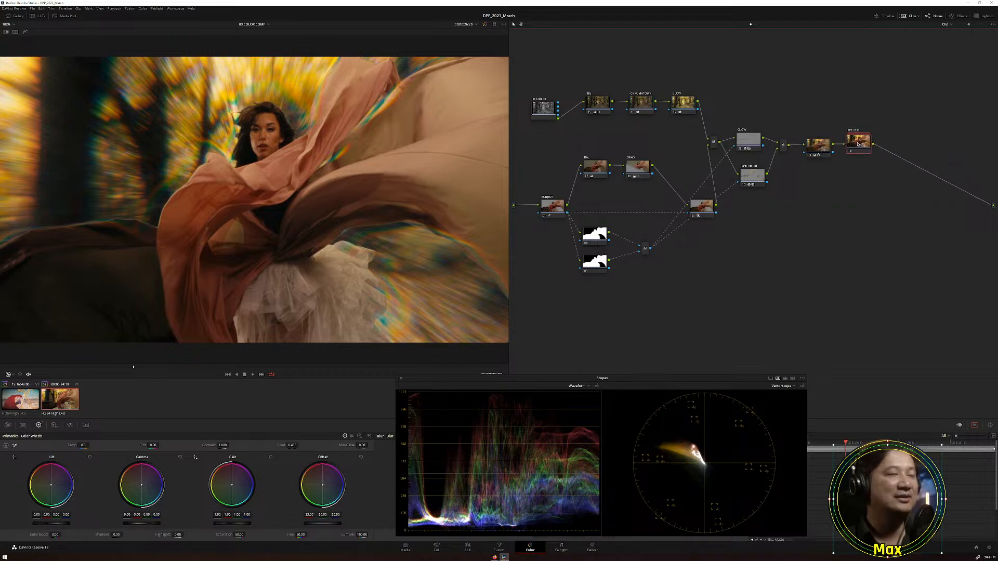
click(401, 378)
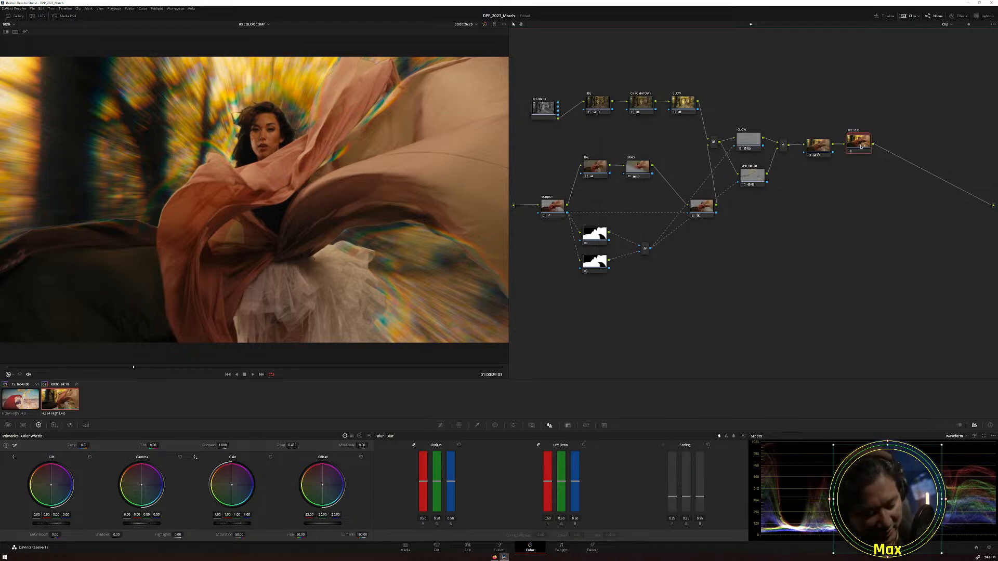
key(alt+s)
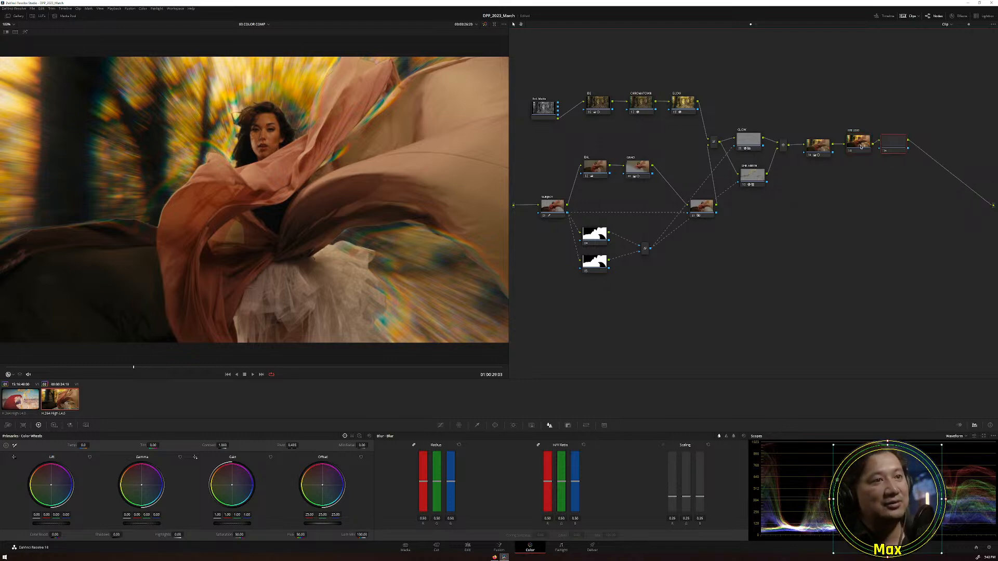
drag(894, 144, 817, 190)
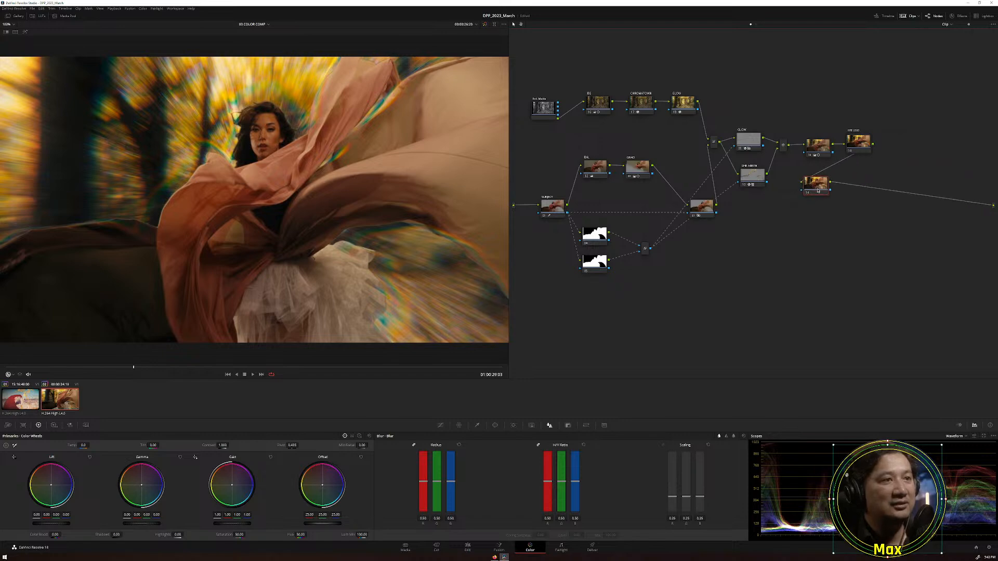
Search the effects library for Renoiser and apply it to the new serial node.
click(957, 15)
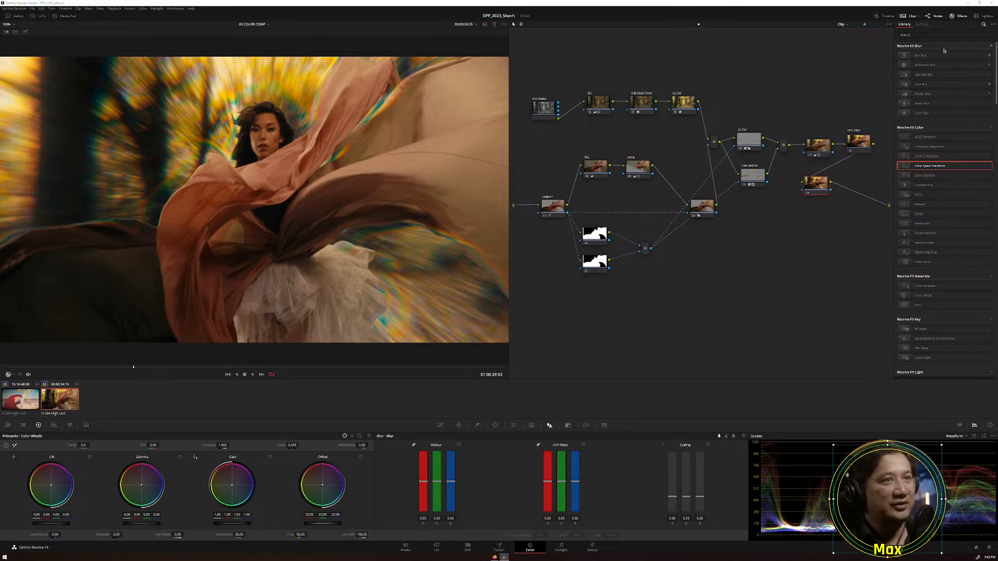
click(928, 35)
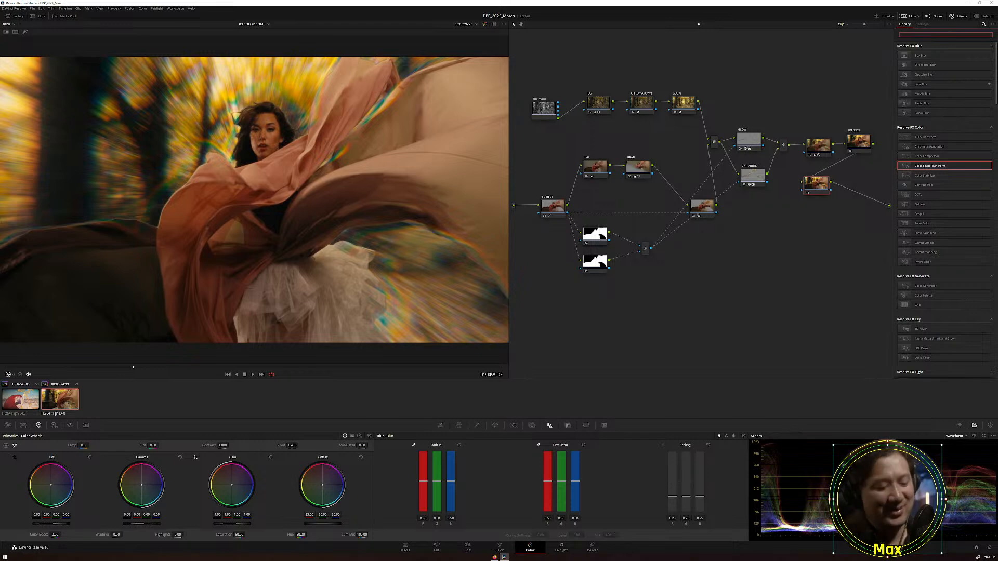
text(RENOIS)
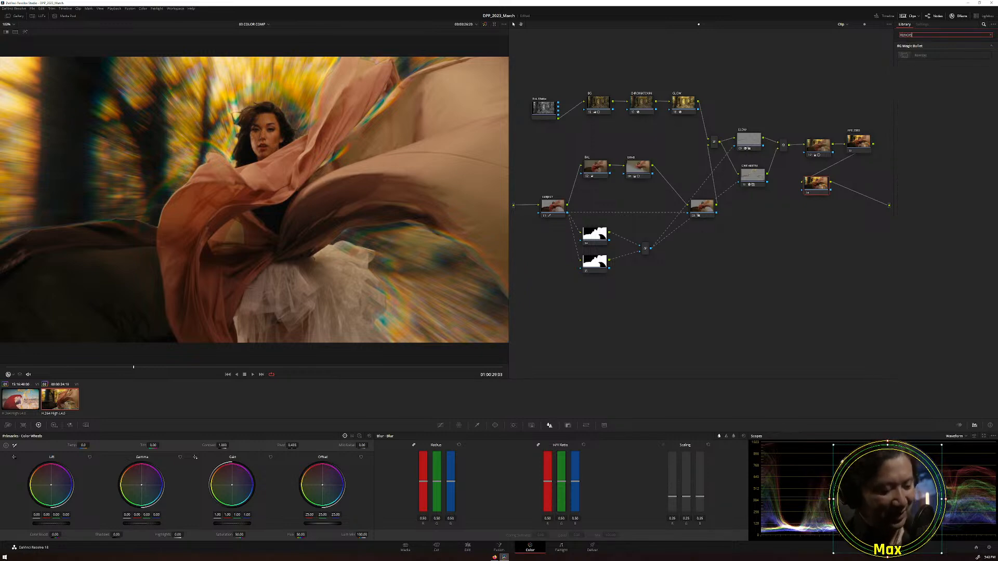
text(ER)
drag(920, 55, 816, 156)
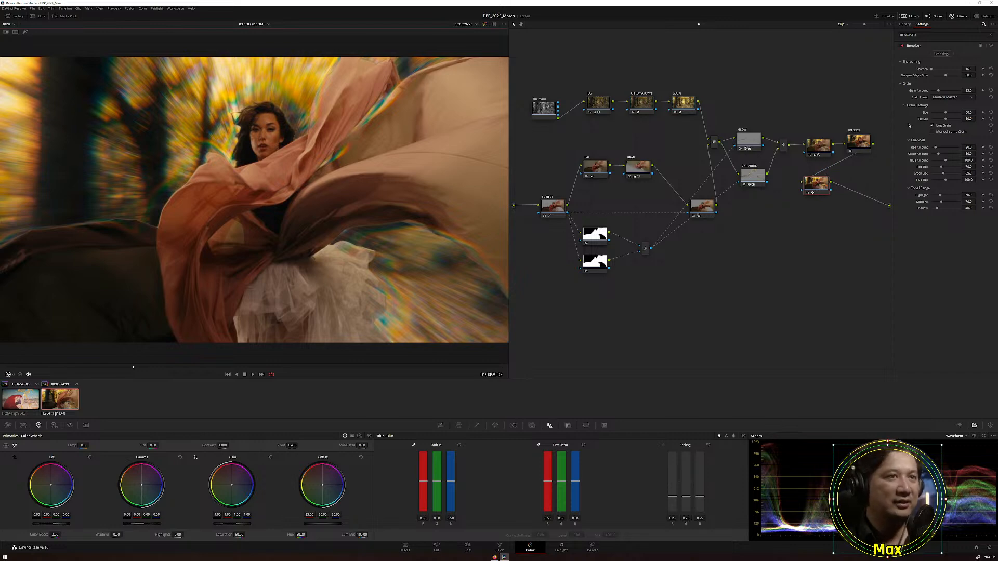
Try the 16mm and Super 8 grain presets on the Renoiser effect.
click(956, 98)
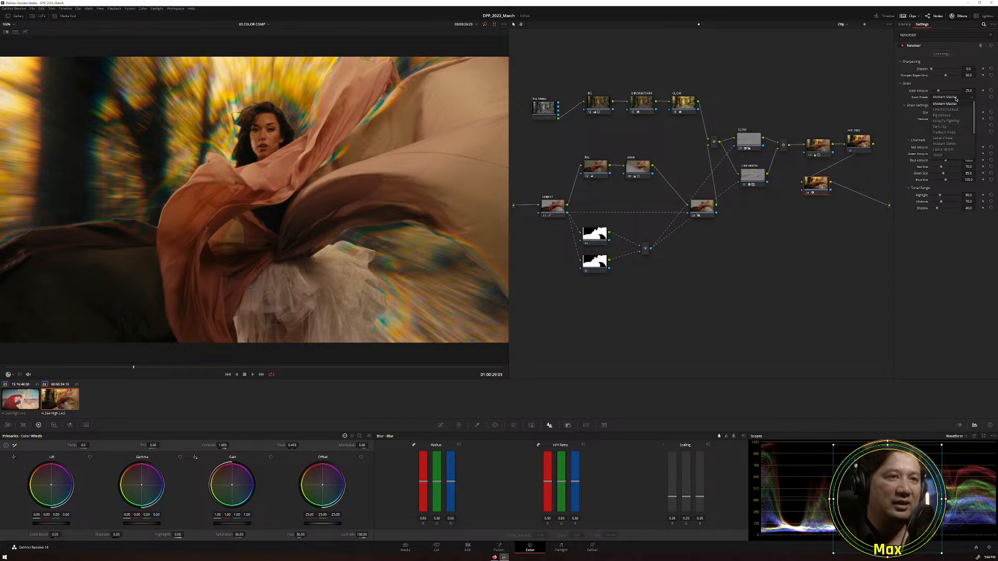
click(912, 234)
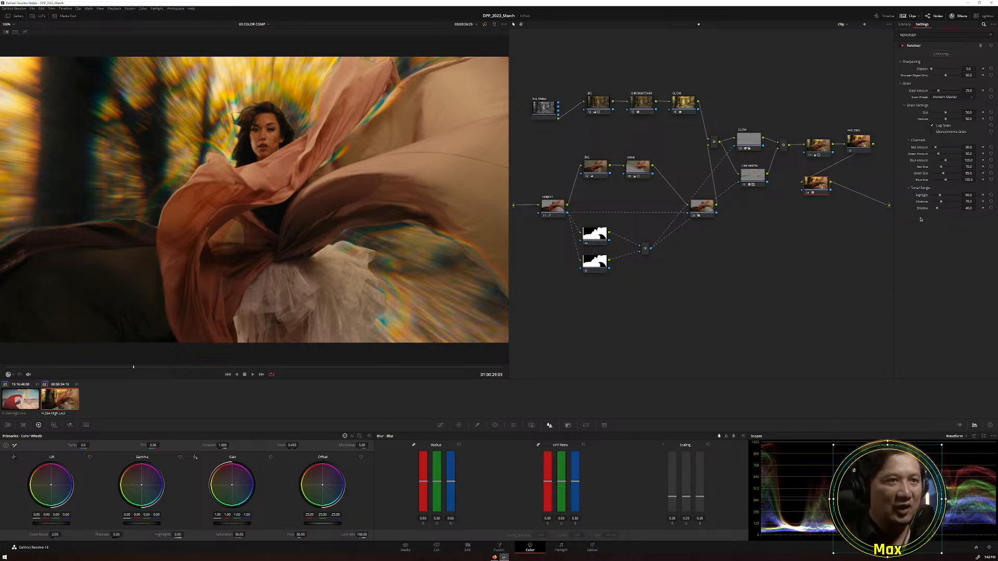
click(959, 98)
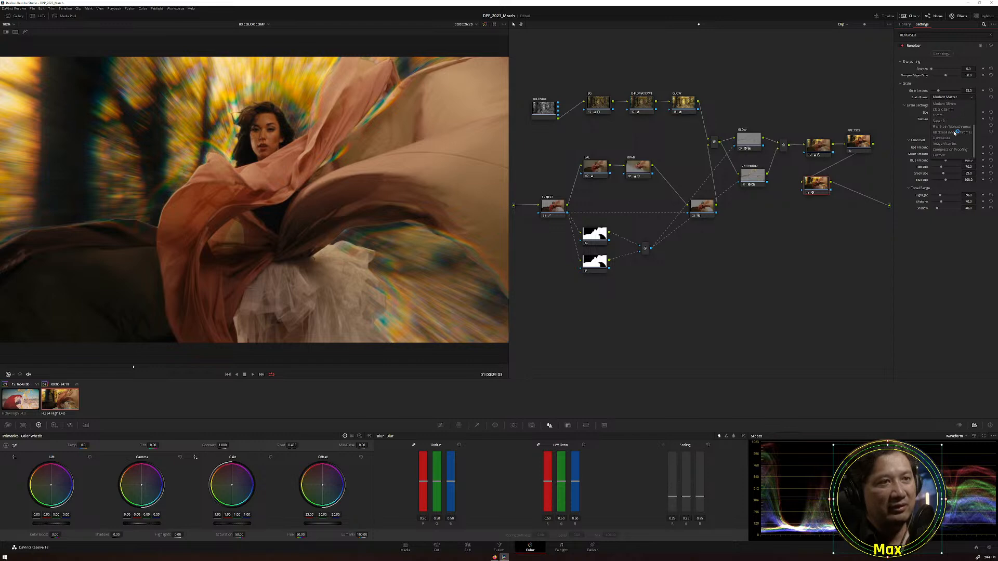
click(942, 115)
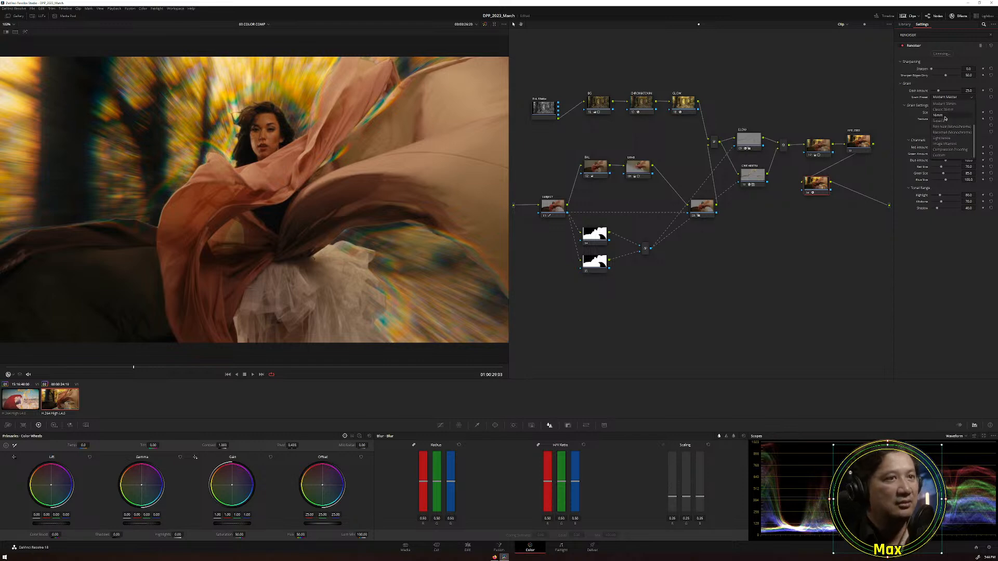
click(946, 118)
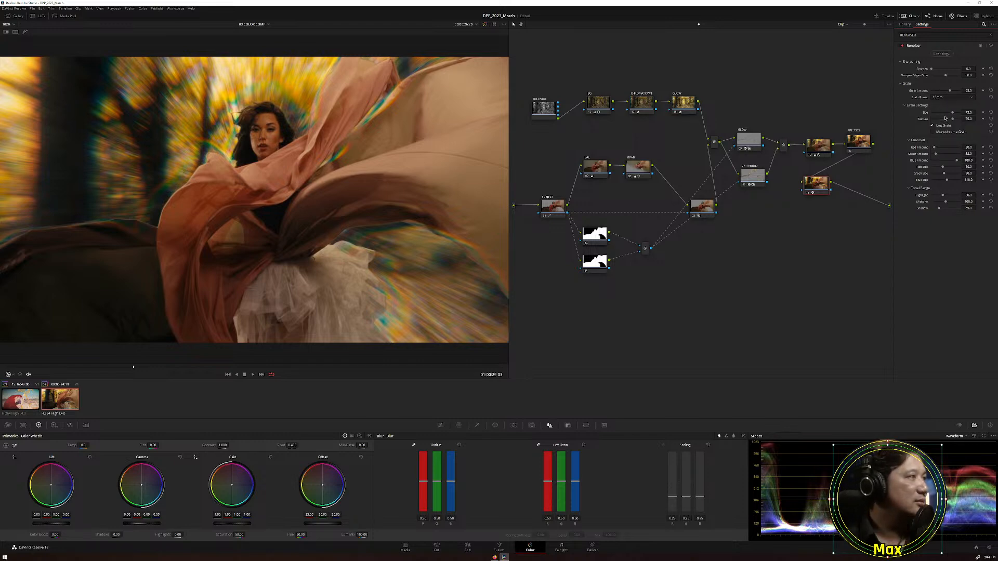
click(953, 97)
click(942, 118)
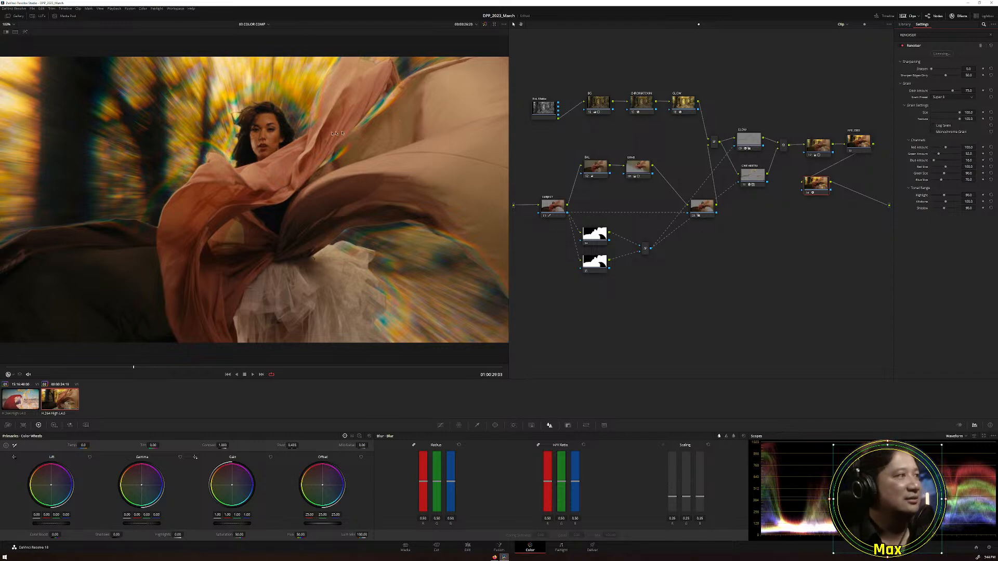
Inspect the Super 8 grain close up on the woman's face with the Renoiser node off and on, then return to the full frame.
scroll(312, 136, up, 5)
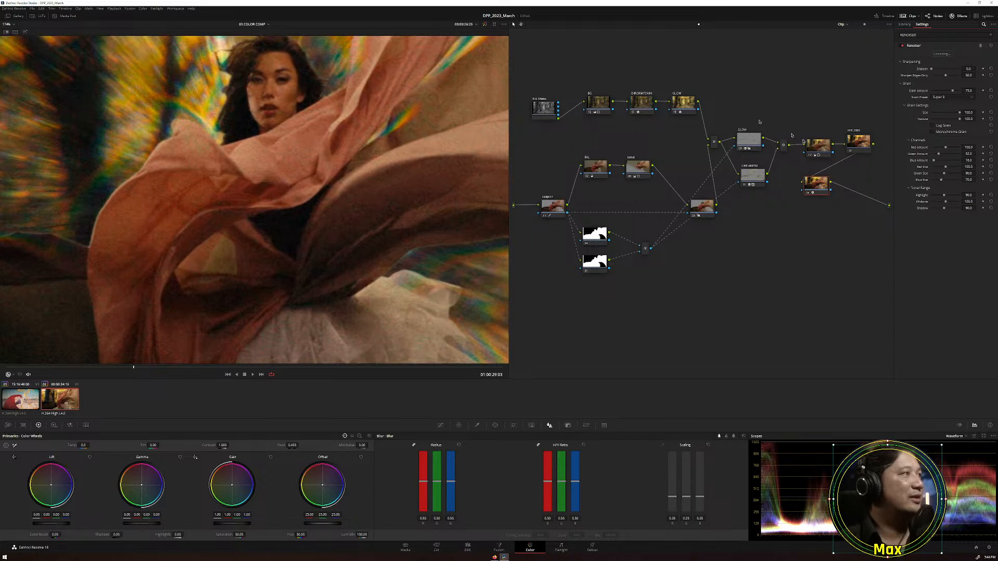
scroll(352, 76, up, 5)
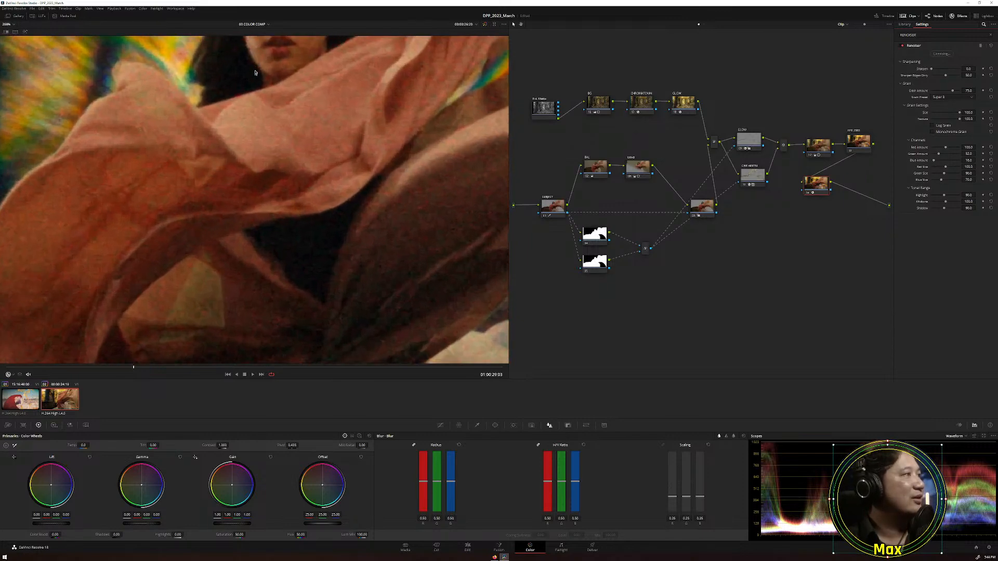
drag(257, 71, 267, 163)
scroll(268, 163, up, 1)
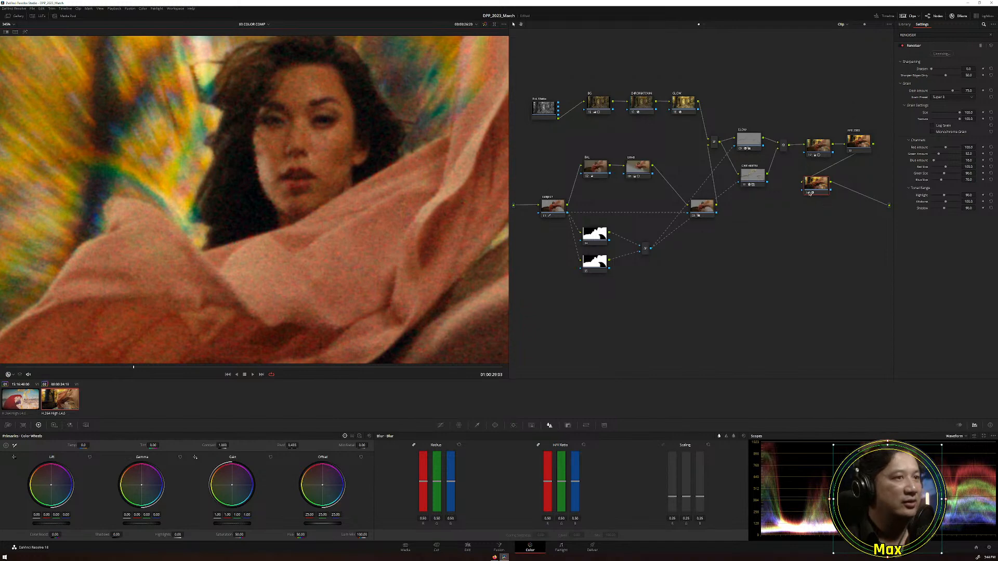
click(810, 193)
click(809, 193)
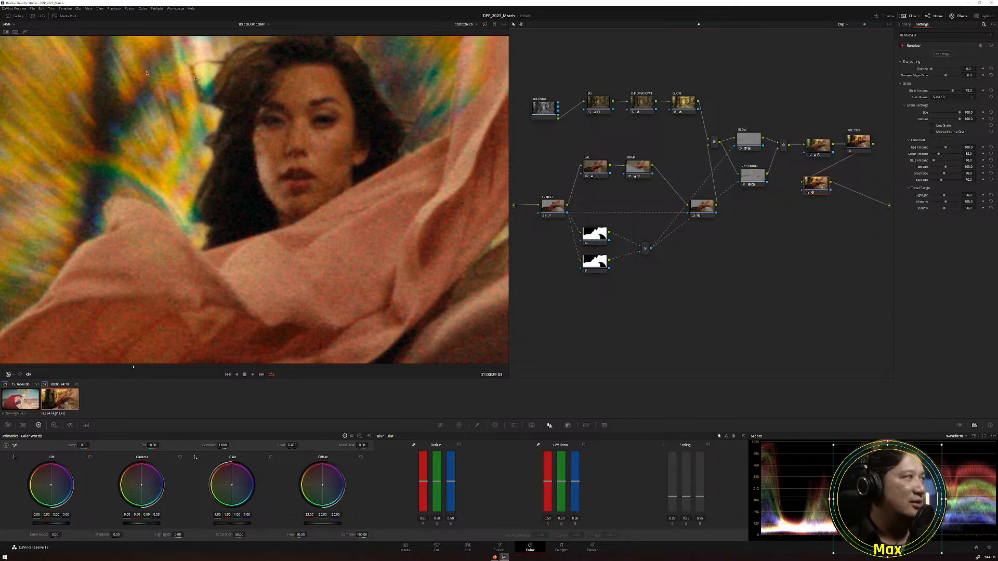
click(7, 24)
click(8, 33)
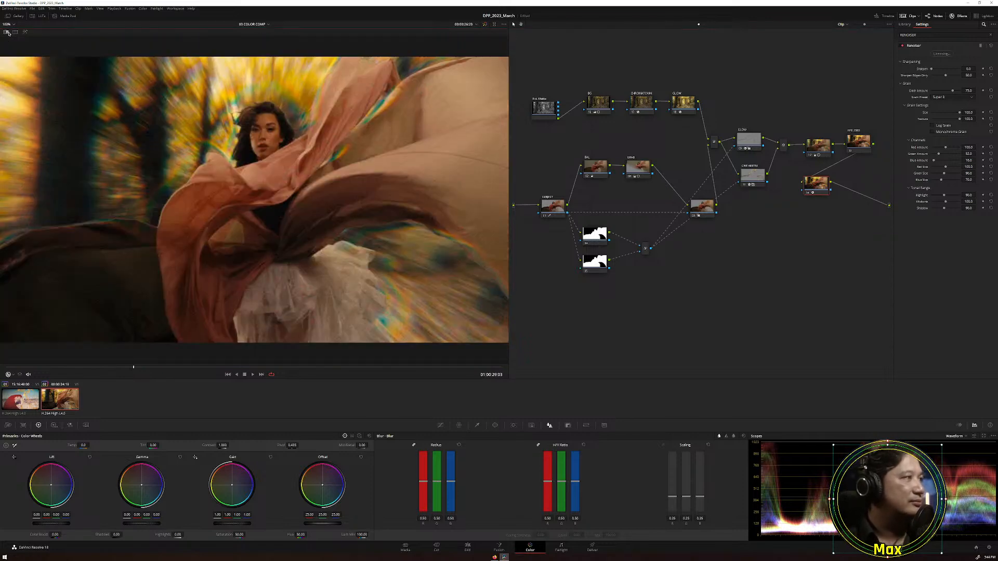
Set the Renoiser grain preset to 16mm with Log Grain and Monochrome Grain enabled.
click(938, 133)
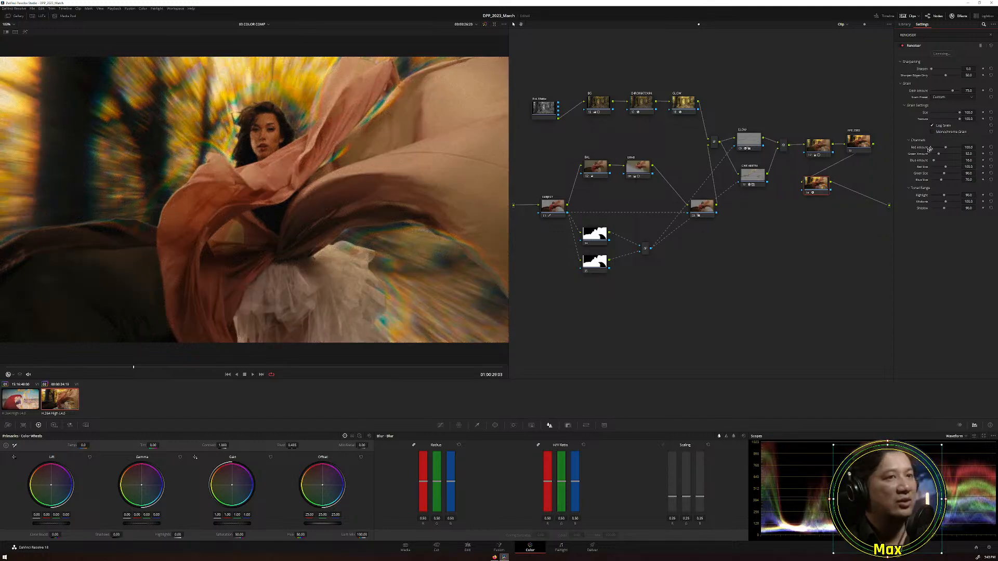
click(942, 133)
click(950, 98)
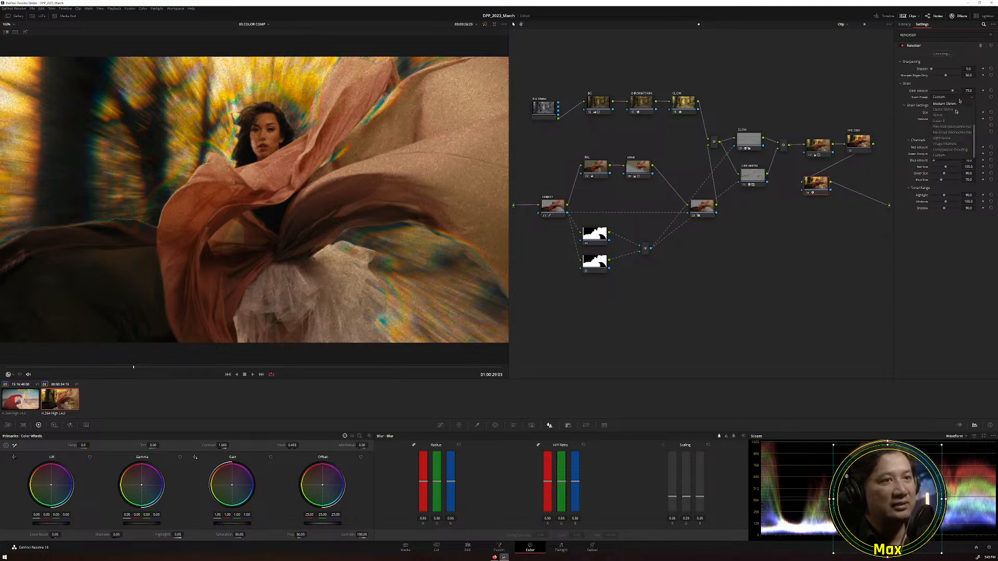
click(947, 116)
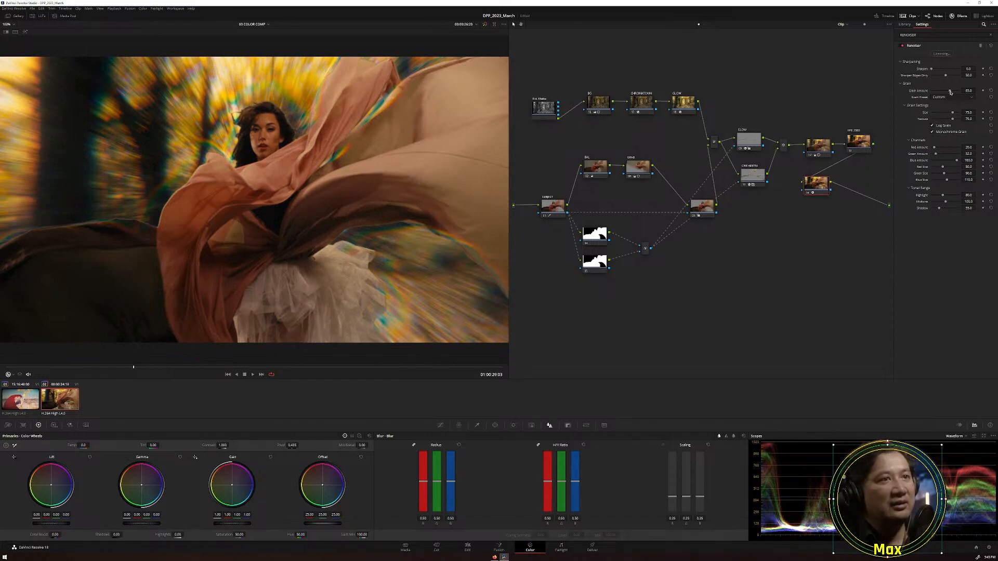
Raise the grain amount to 85, adjust the grain's highlight, midtone and shadow ranges, and set Sharpen to 15.
click(962, 90)
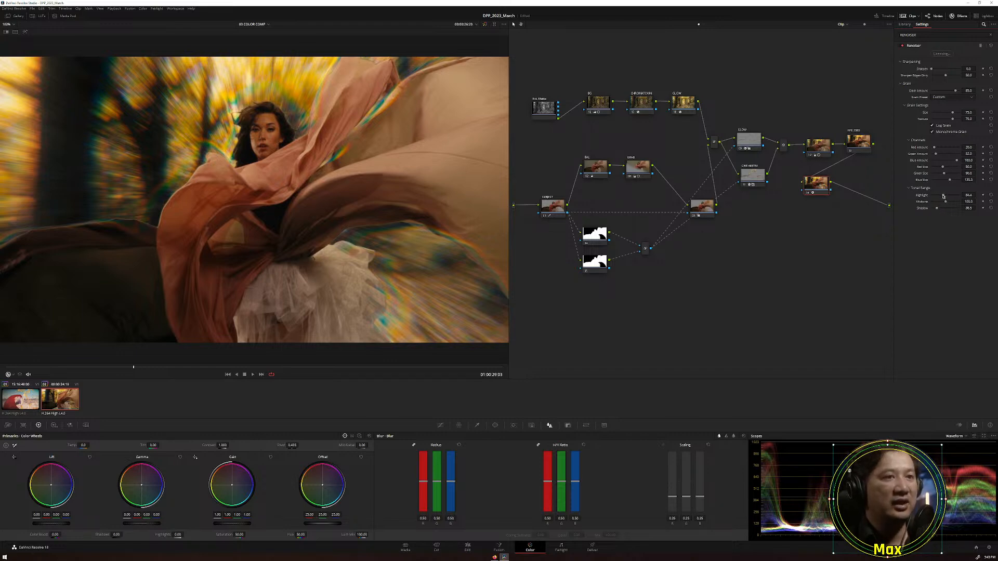
drag(943, 196, 941, 196)
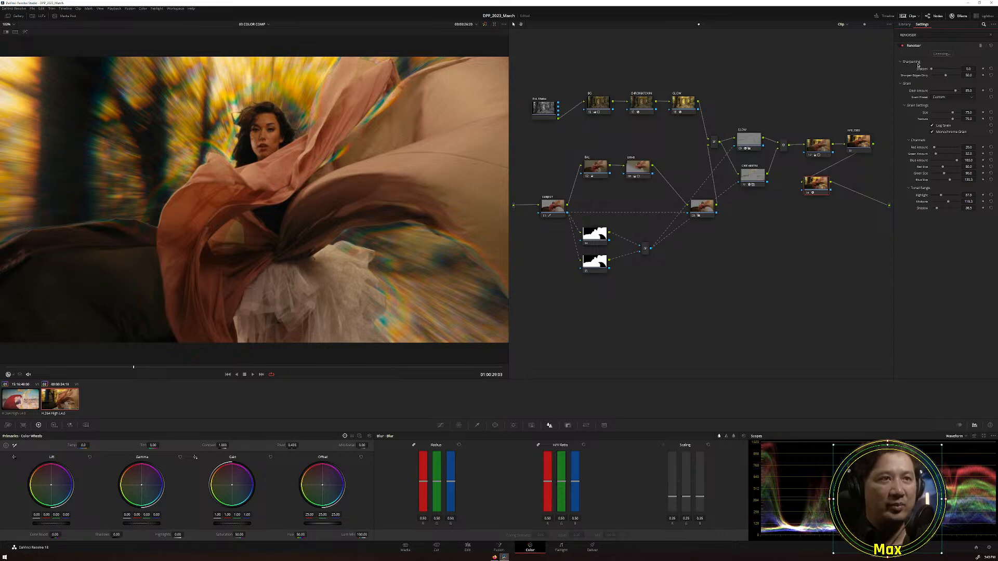
click(969, 69)
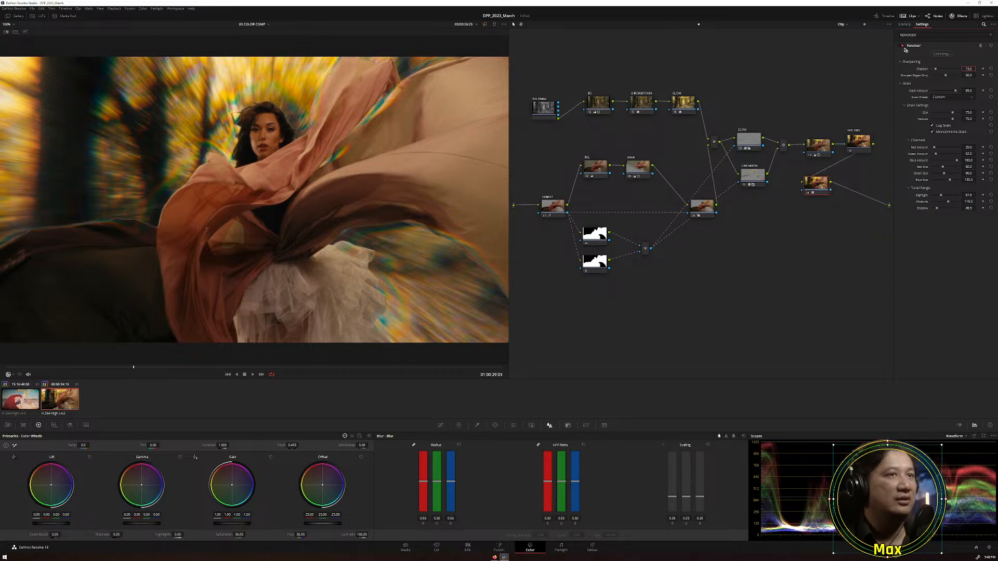
Compare the image with Renoiser disabled and enabled, including a close-up of the woman's face, and restore the full-frame view.
click(902, 46)
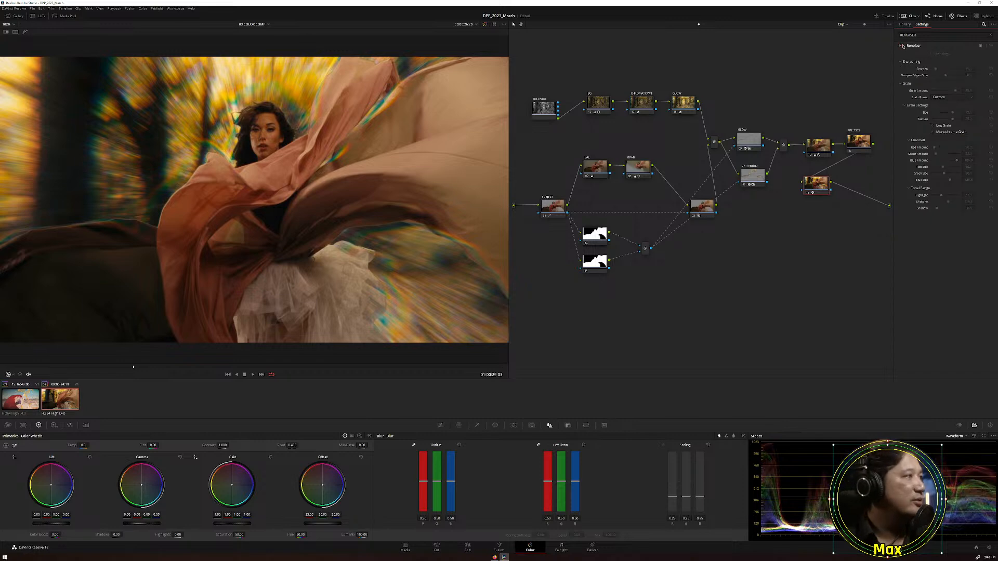
click(902, 45)
scroll(243, 135, up, 5)
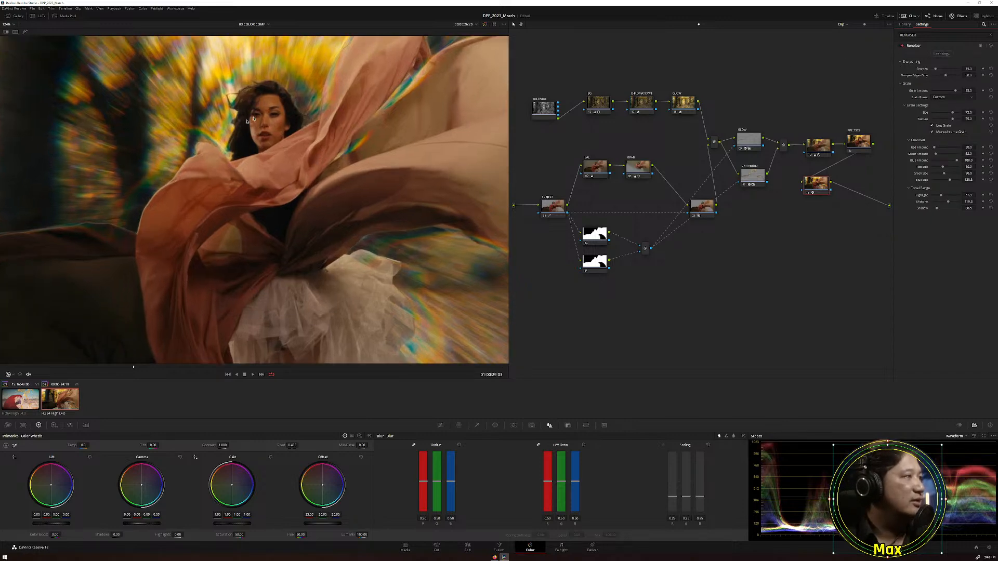
scroll(275, 102, up, 6)
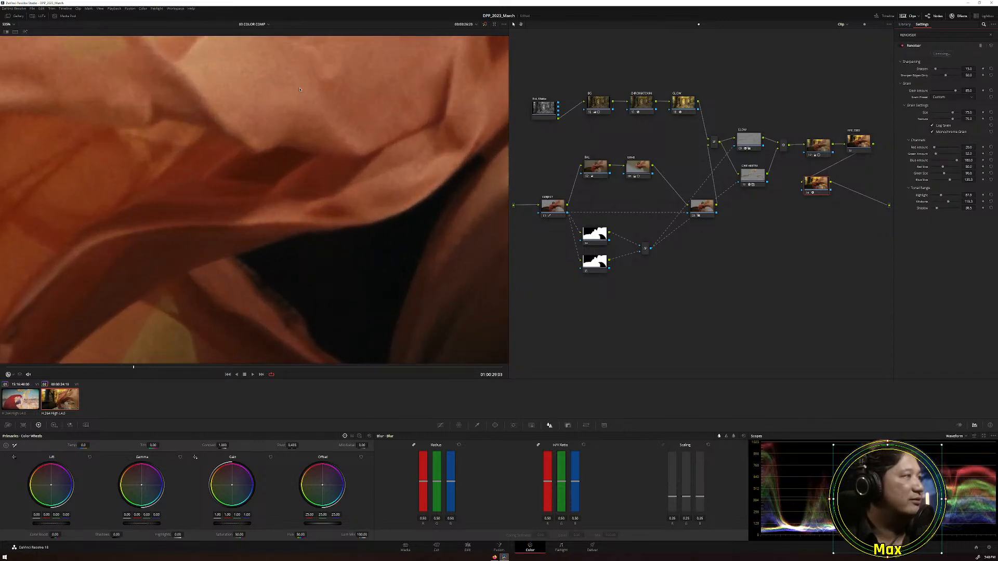
drag(304, 202, 295, 265)
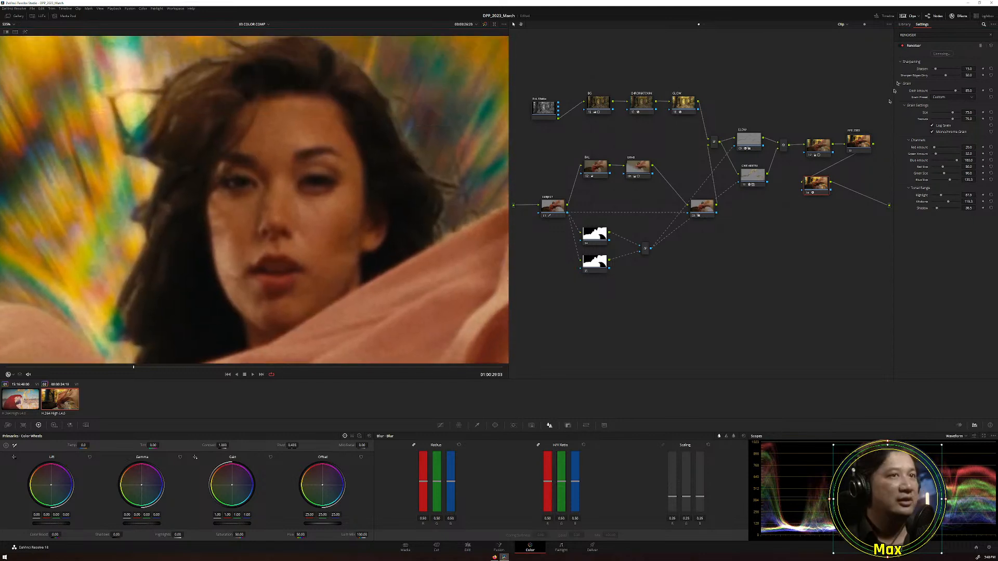
click(902, 46)
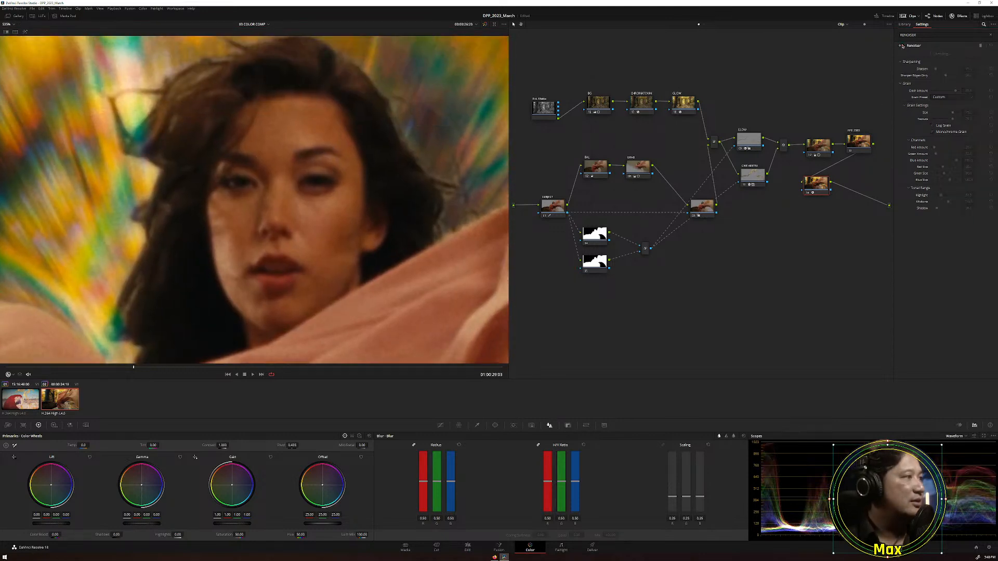
click(902, 46)
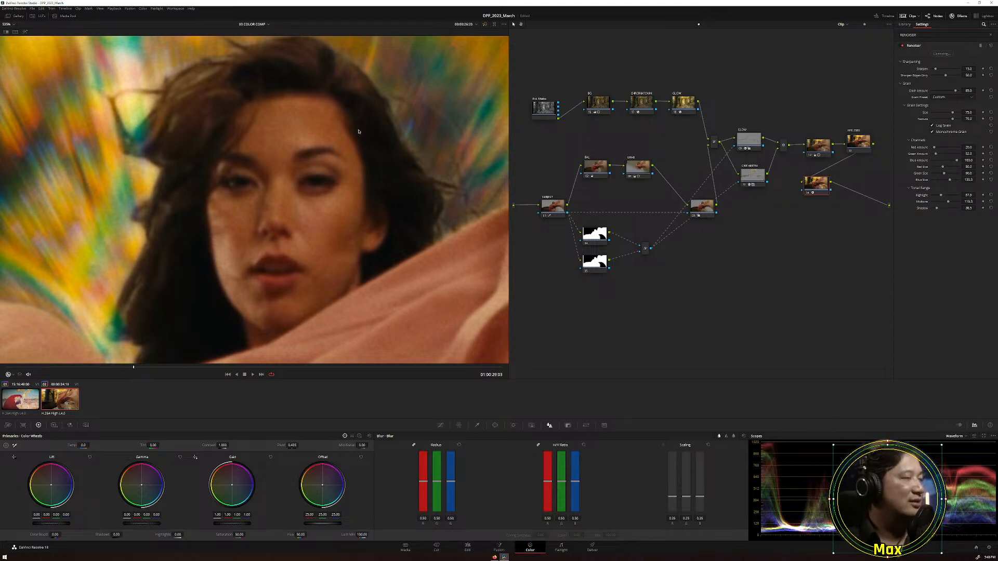
click(13, 25)
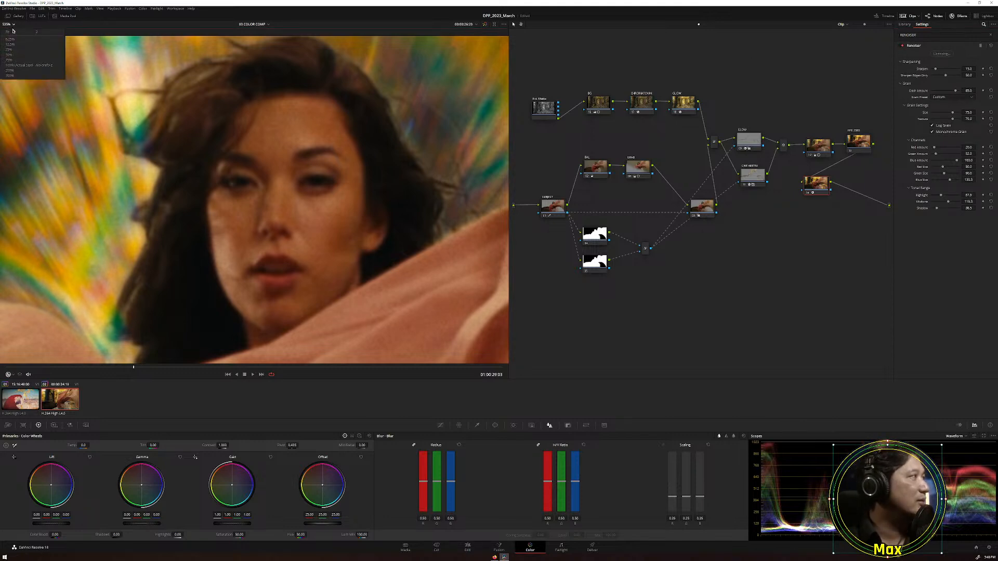
click(13, 32)
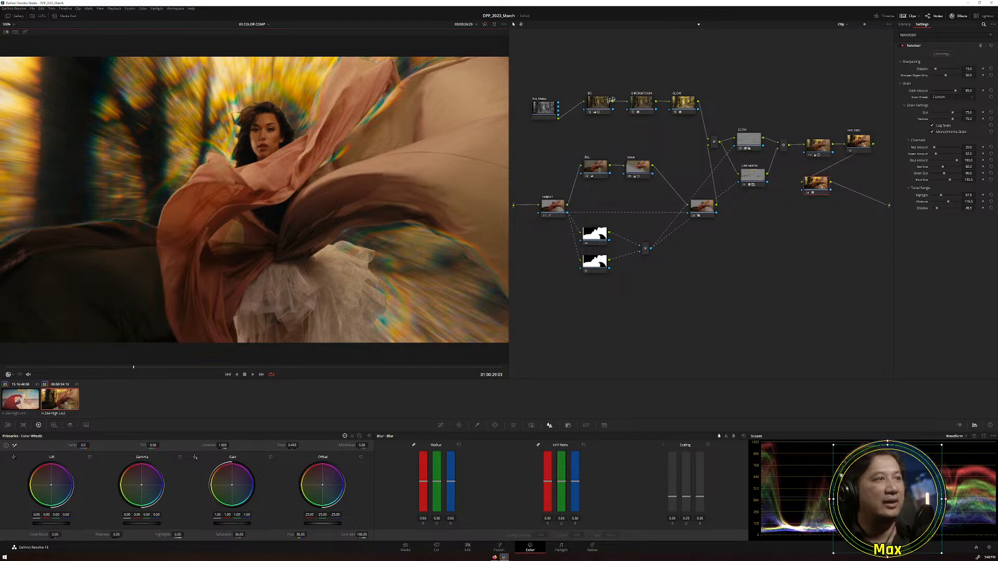
Spread apart the upper-row nodes around the ChromaTown node, select it, and move the playhead near the clip's start.
drag(538, 86, 706, 105)
click(661, 103)
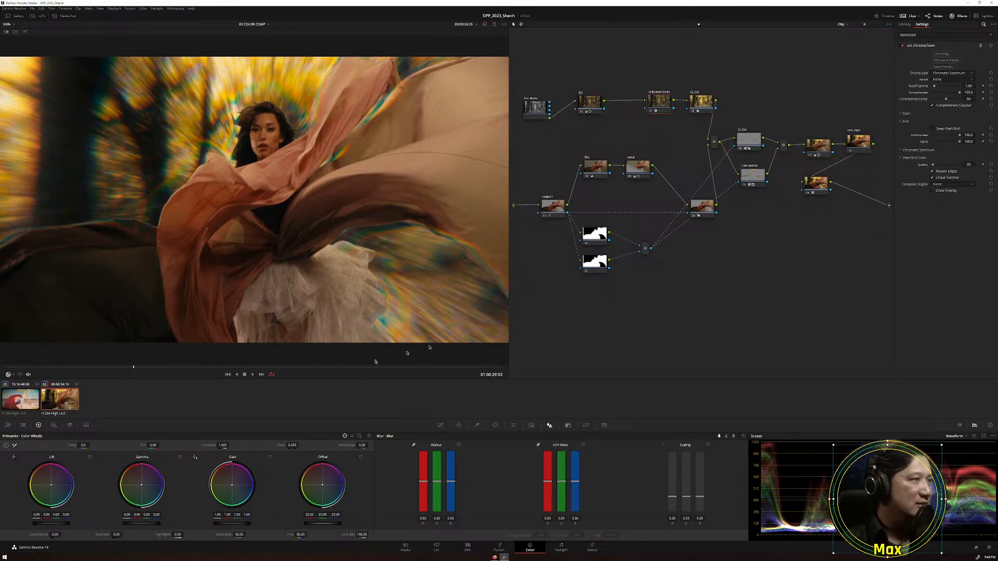
click(10, 366)
click(10, 367)
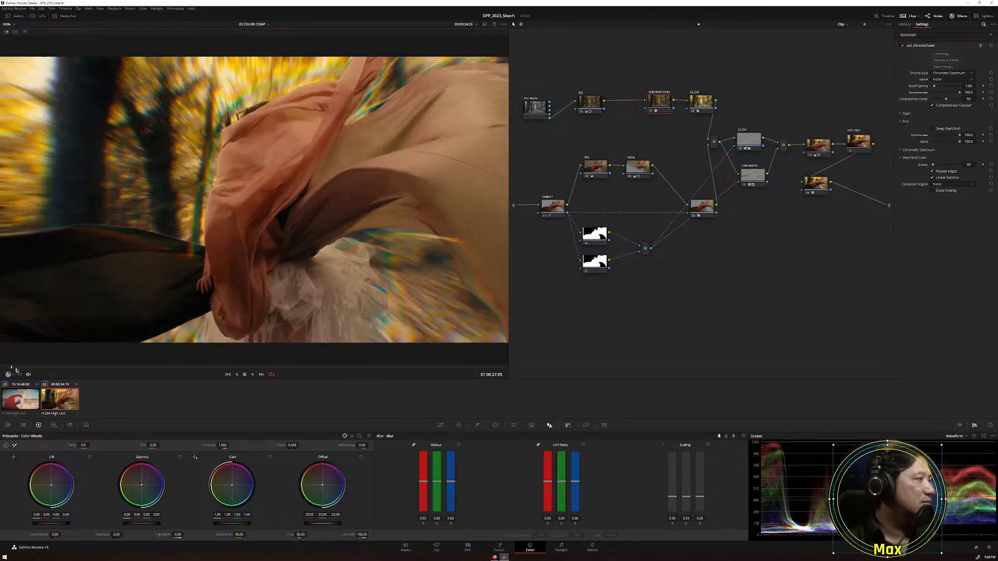
Disable the ChromaTown node, add a serial node before it in the background row, and place the new node above the row.
drag(29, 368, 50, 368)
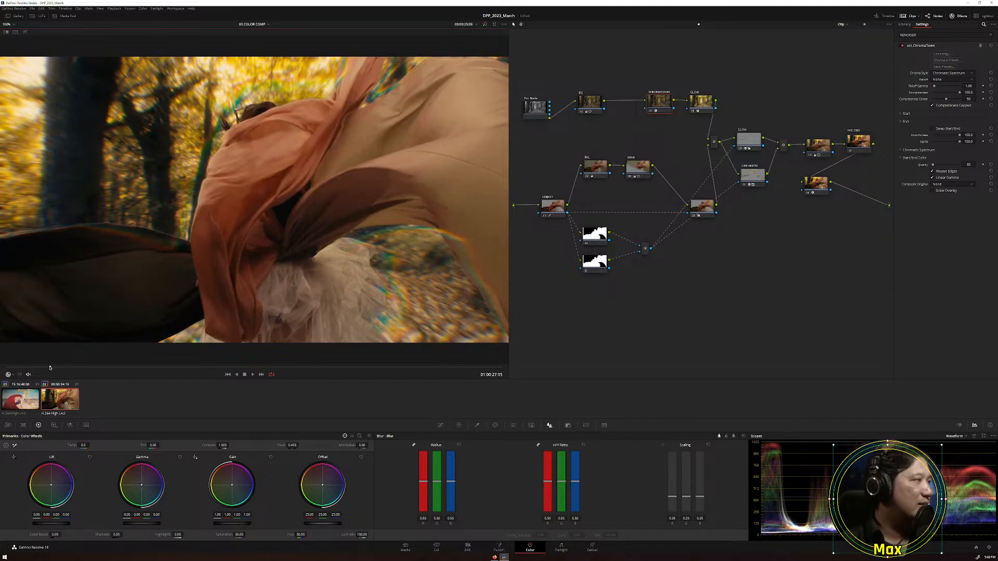
click(651, 111)
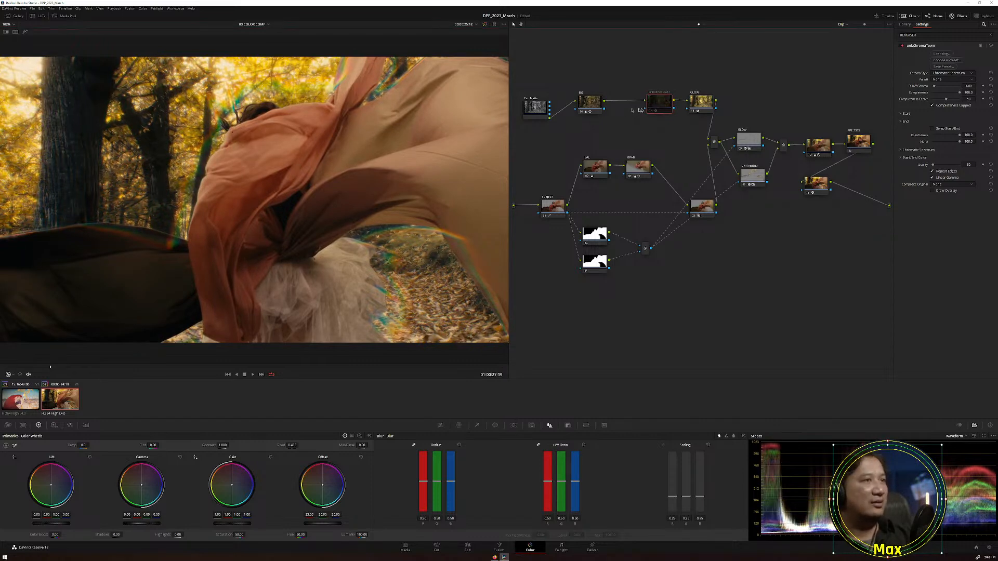
key(shift+s)
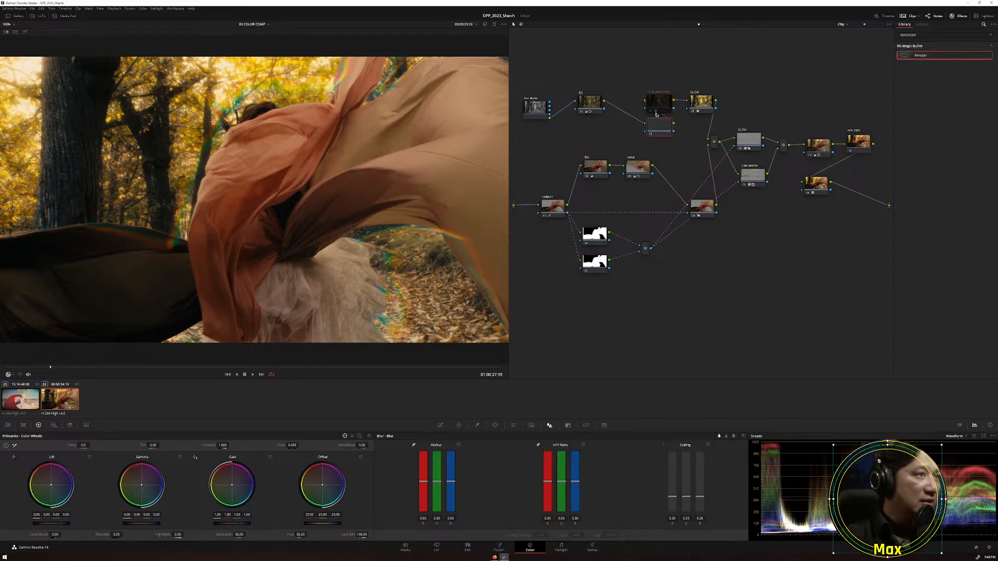
drag(659, 131, 625, 75)
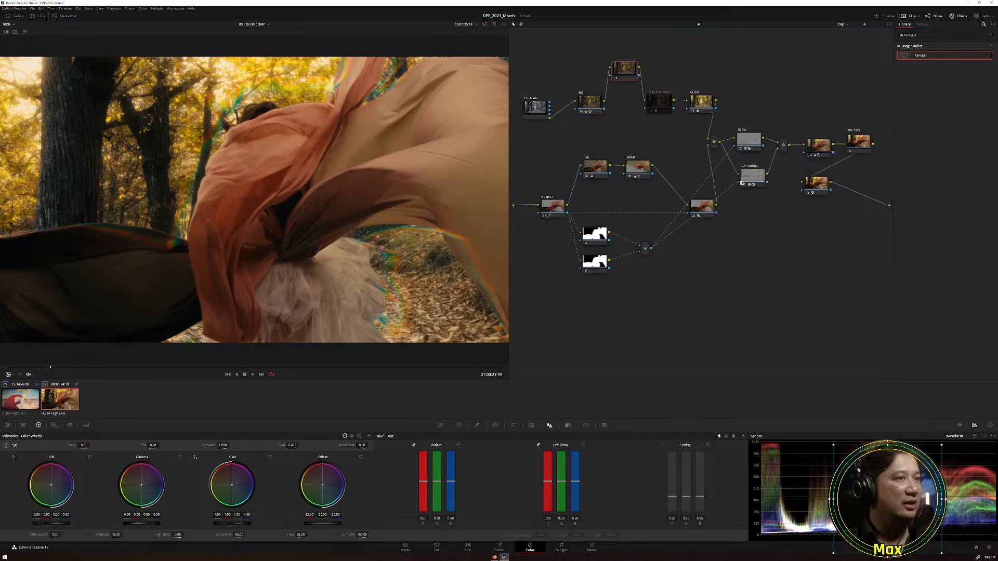
Disable the node below the Glow node, move the playhead to 01:00:32:14, and enlarge the view of the woman.
click(743, 184)
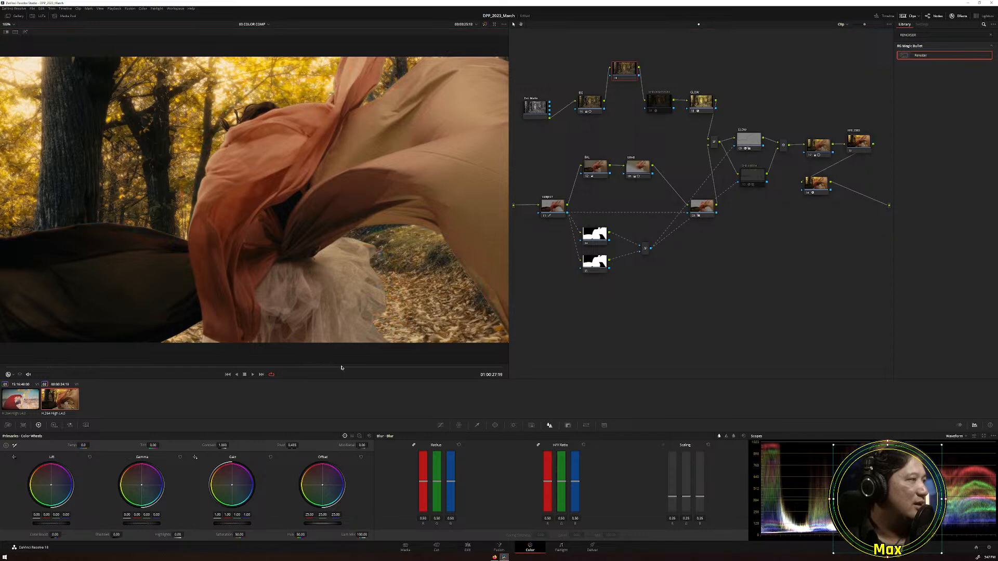
drag(342, 368, 350, 367)
scroll(229, 86, up, 4)
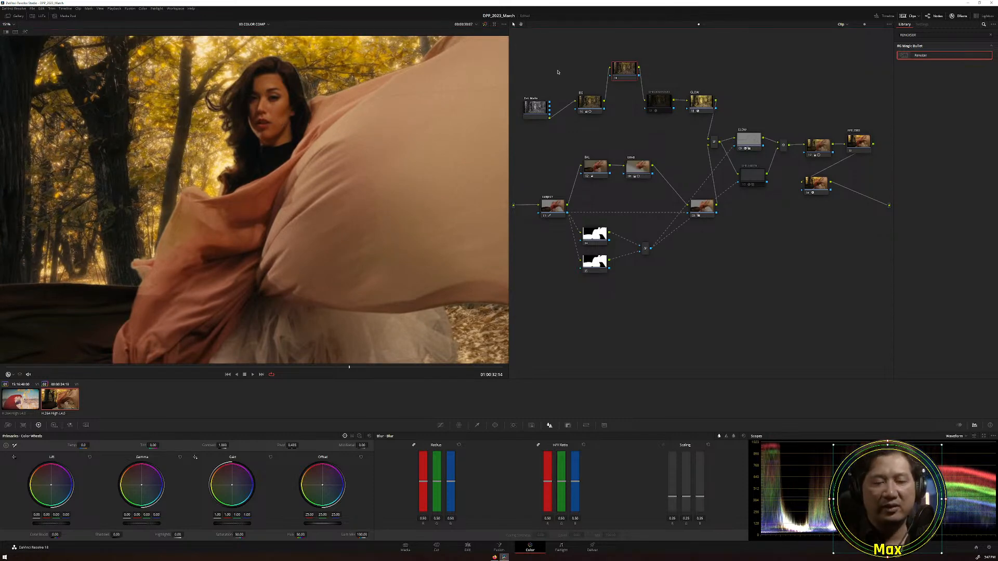
Set the new background node's gamma to Linear and raise its blur radius to 0.57 on all channels.
right_click(626, 74)
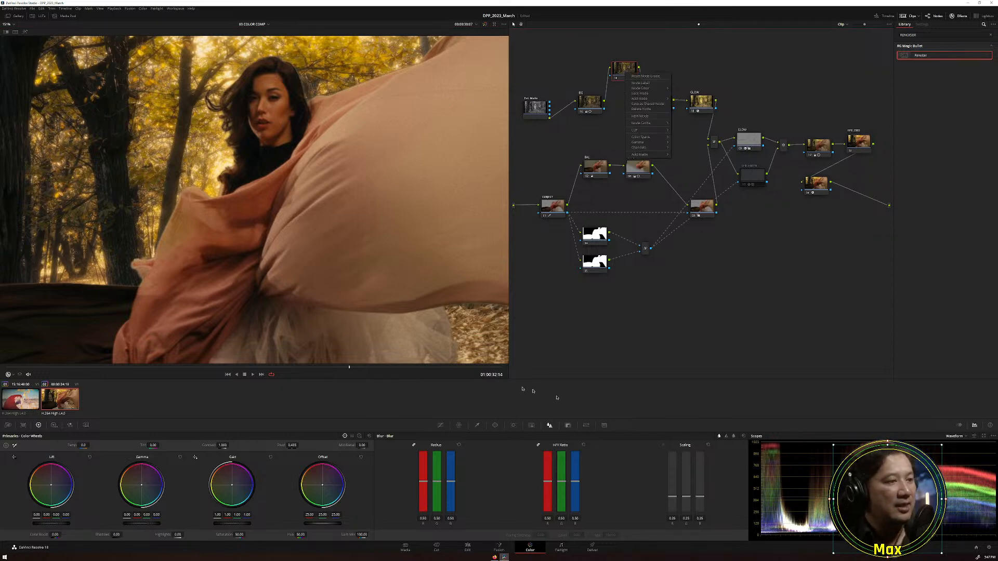
click(535, 410)
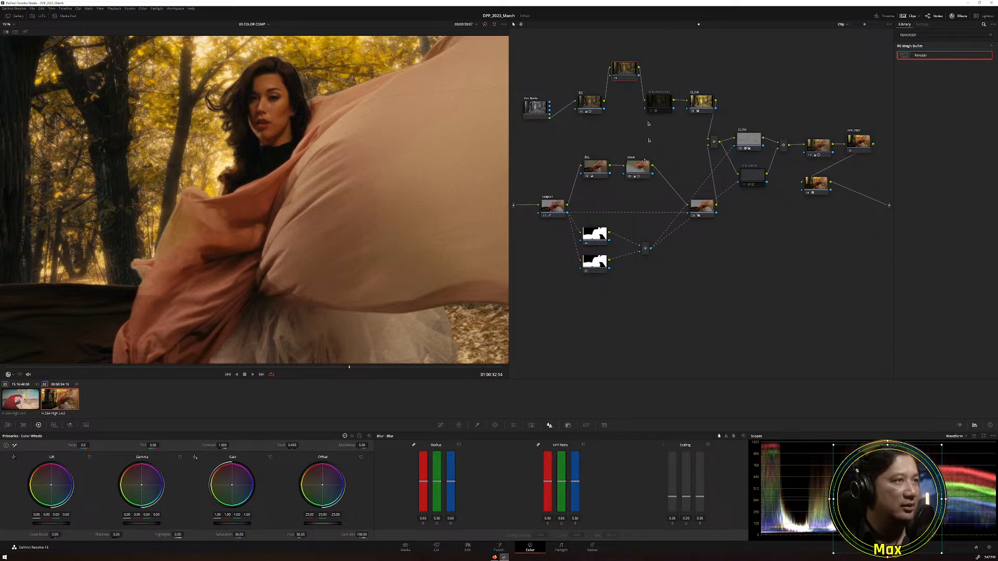
right_click(628, 67)
mouse_move(647, 138)
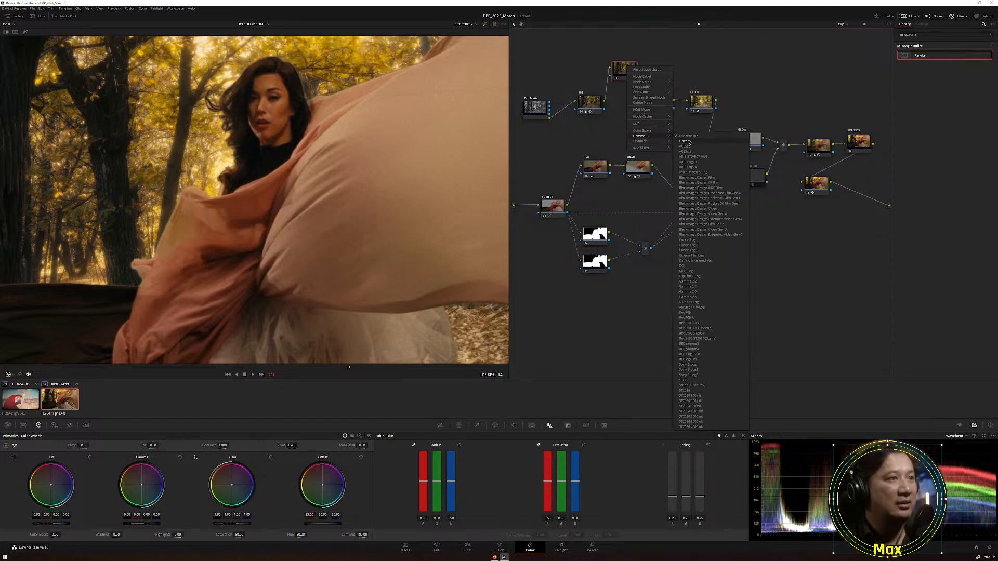
click(678, 139)
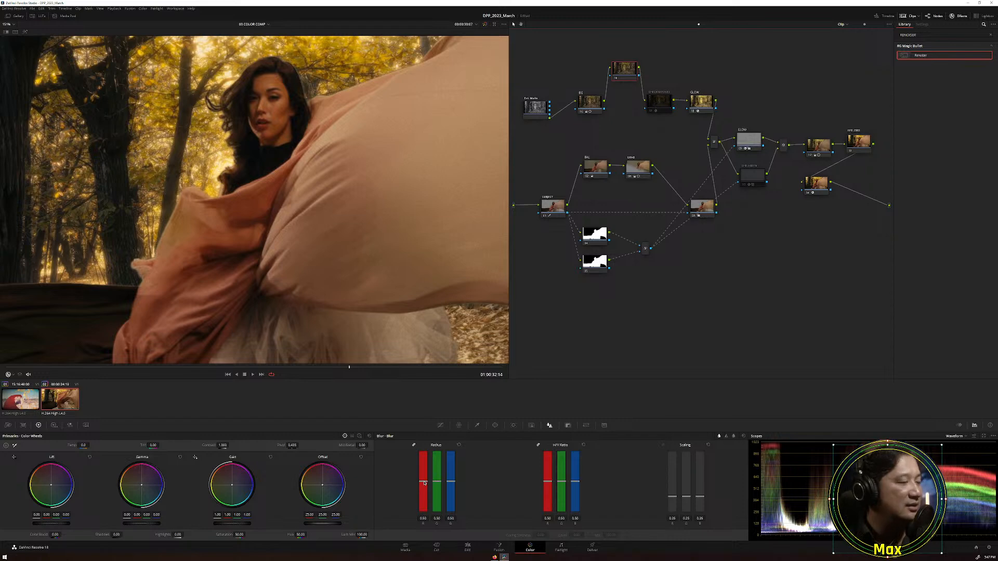
mouse_move(424, 483)
mouse_down()
mouse_move(424, 450)
mouse_move(423, 475)
mouse_up()
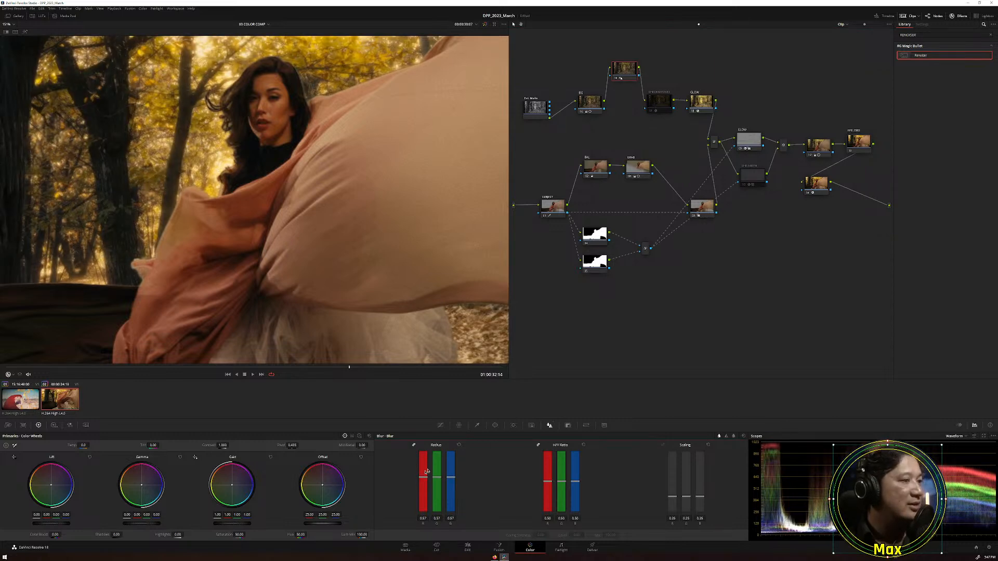
Set the background blur node's Node Sizing zoom to 1.046 and compare the image with the node disabled and enabled.
click(586, 425)
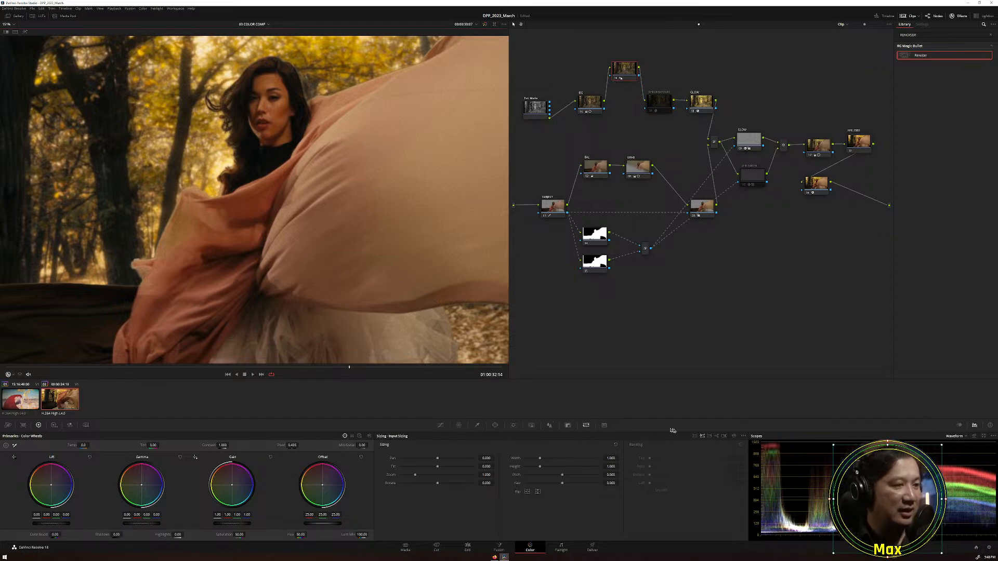
click(717, 437)
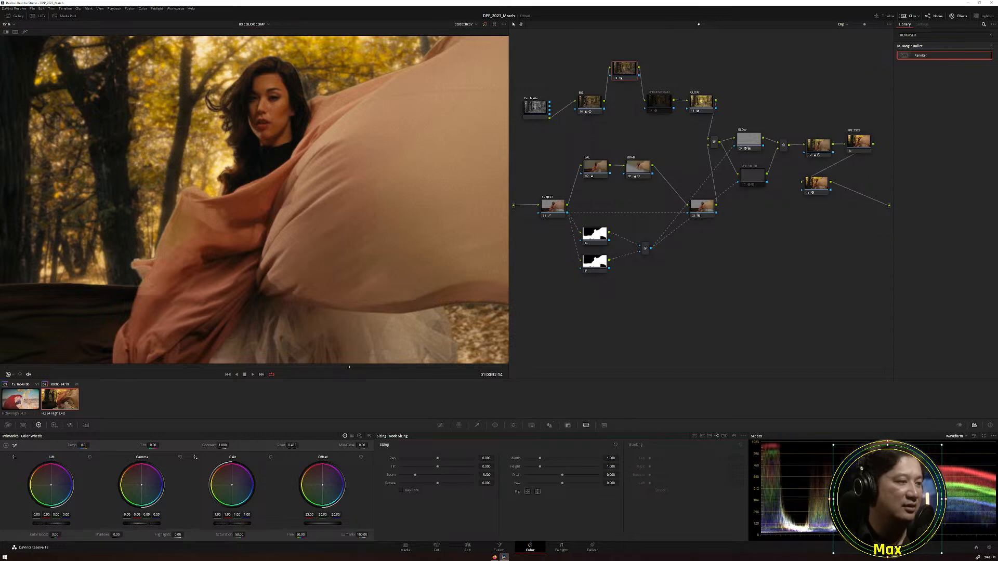
drag(486, 475, 464, 495)
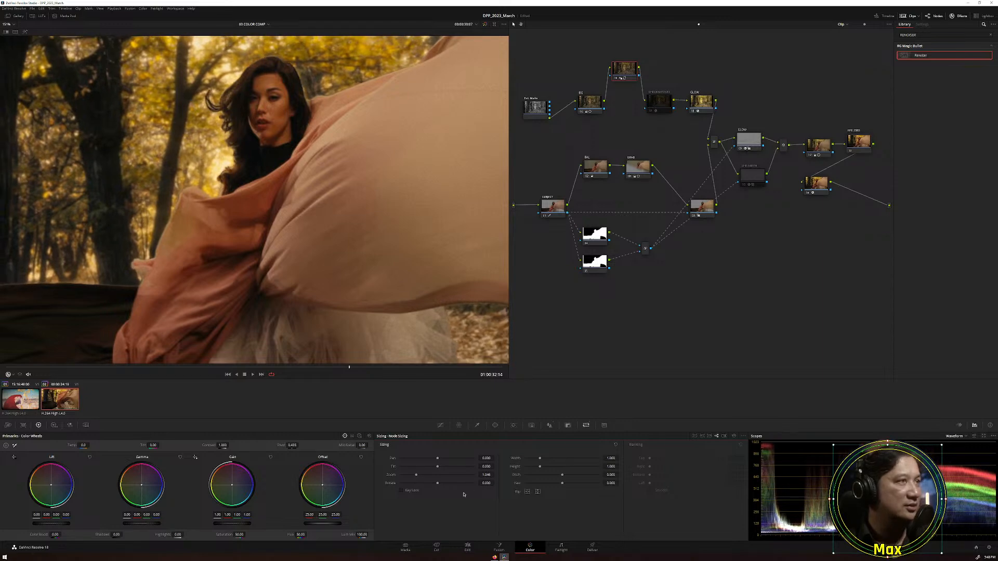
click(615, 79)
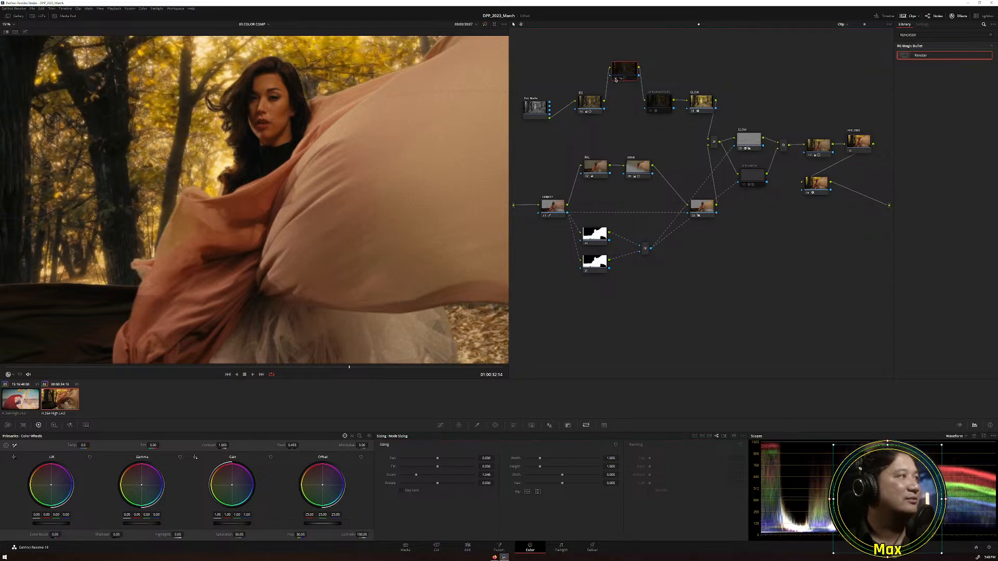
click(615, 79)
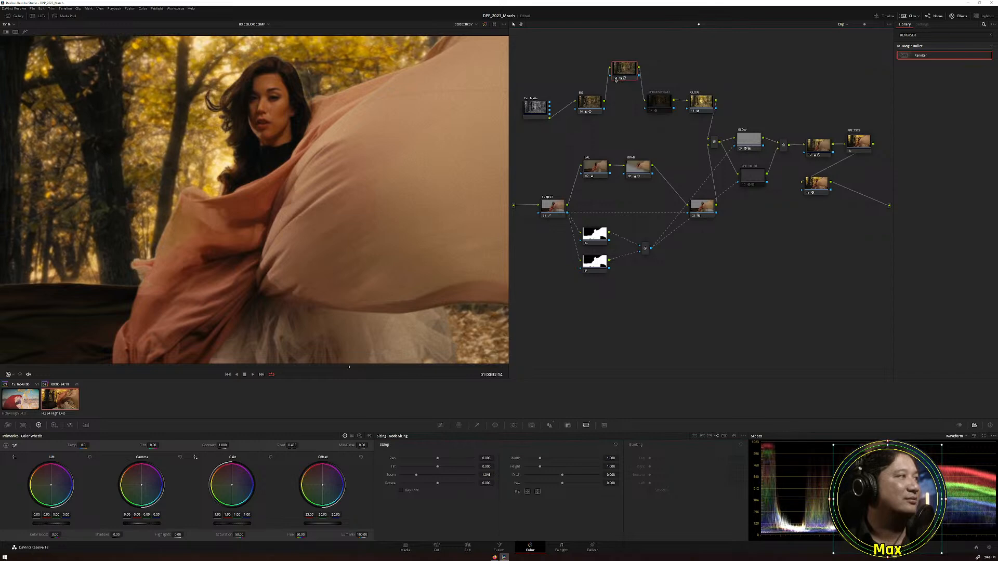
Re-enable the ChromaTown node and return the viewer to the full-frame view.
click(650, 112)
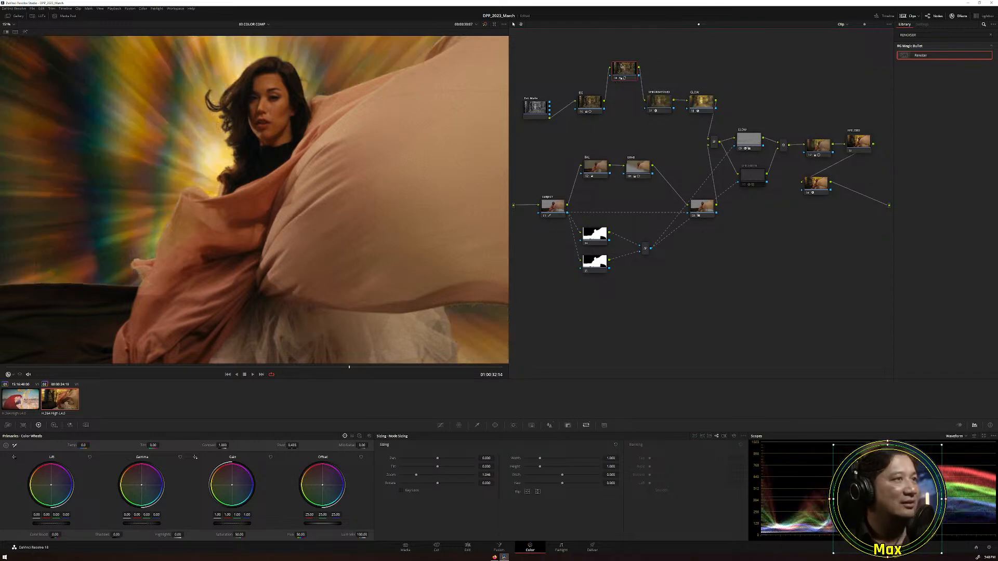
click(14, 25)
click(14, 34)
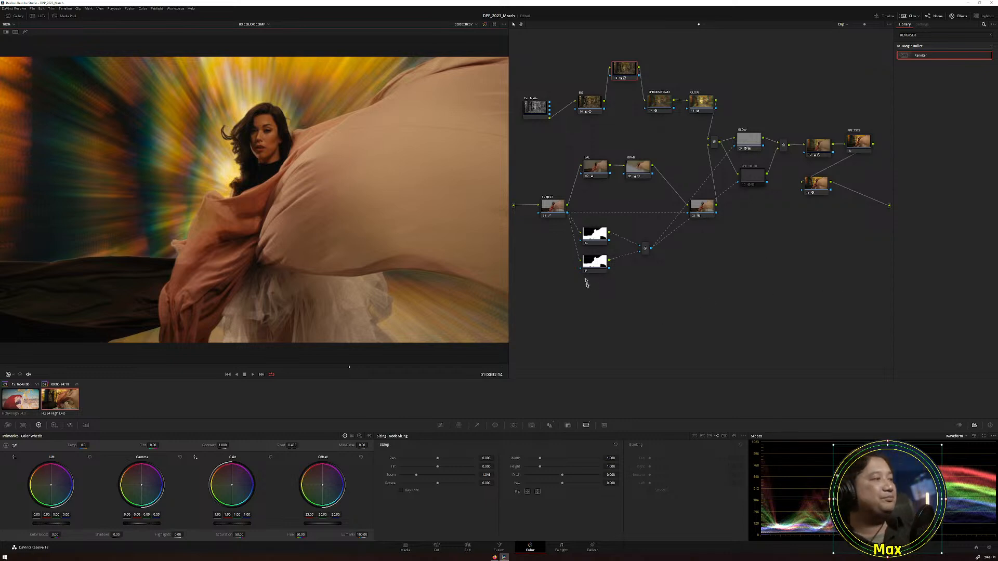
Open the parrot clip, hide the effects library, and bring its whole node tree into view.
click(25, 405)
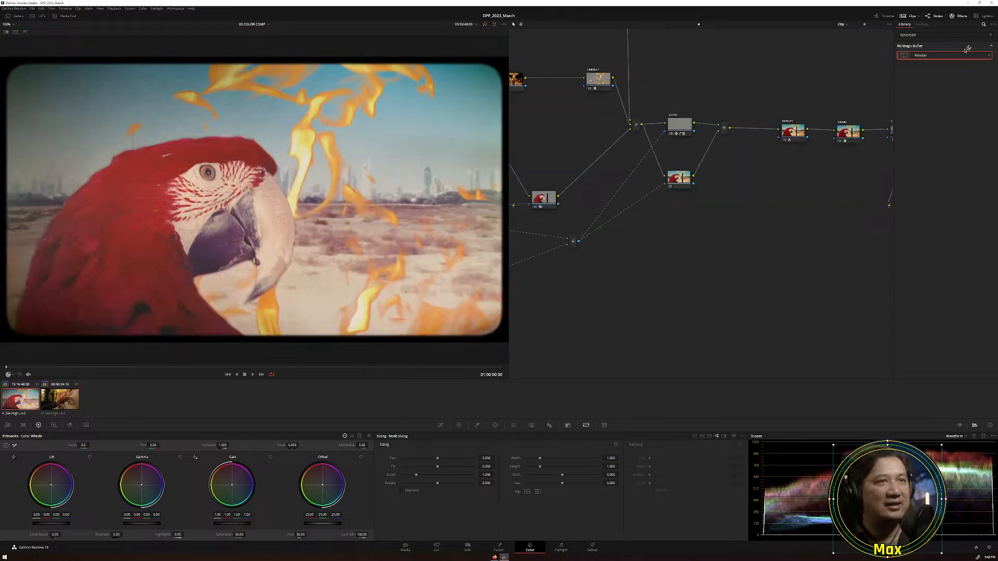
click(959, 16)
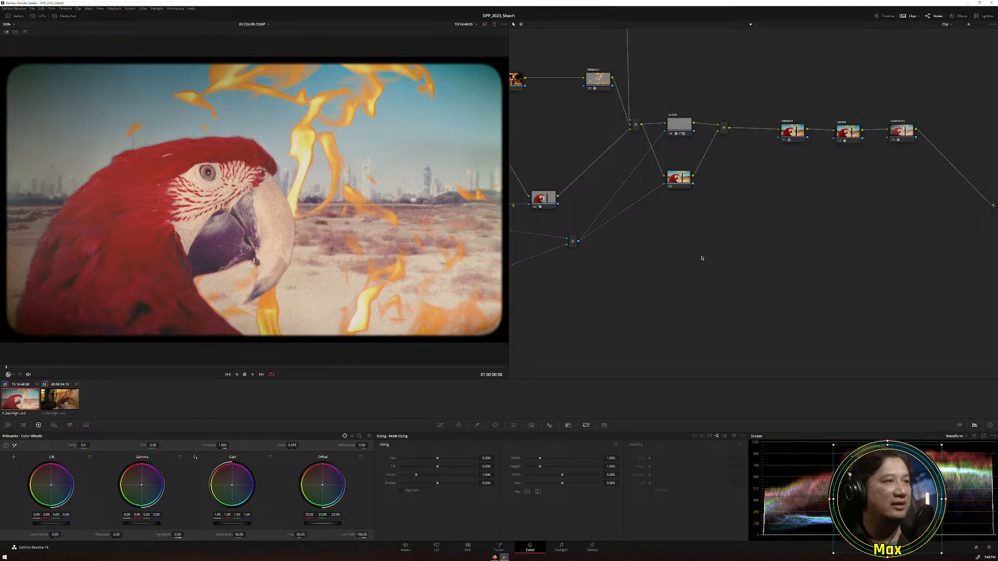
drag(758, 260, 839, 309)
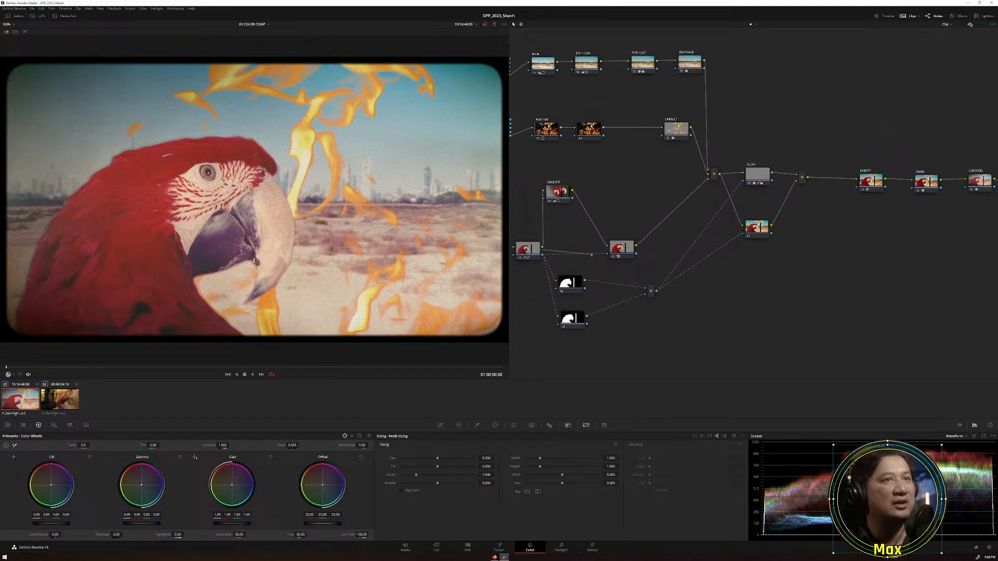
drag(968, 25, 959, 25)
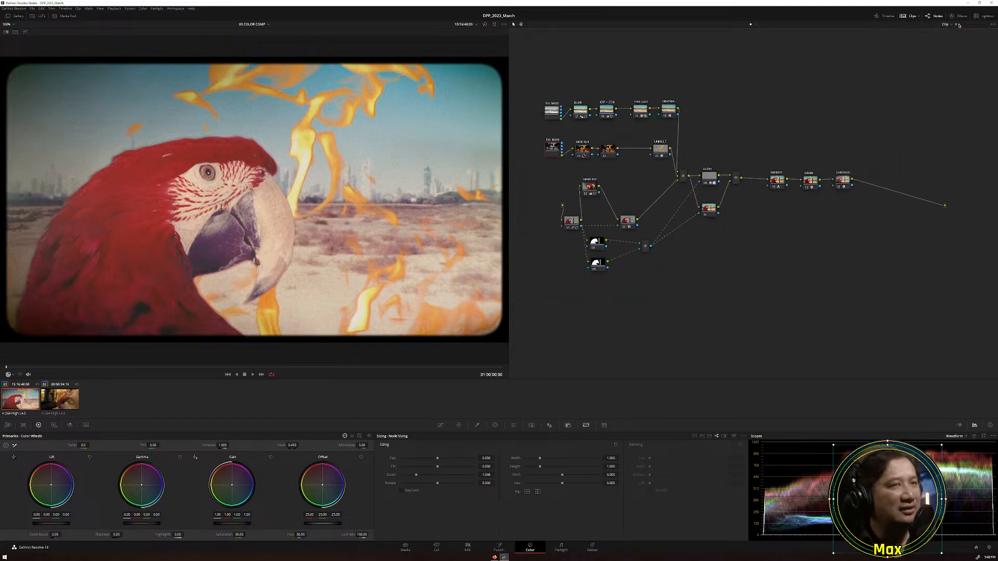
drag(702, 258, 701, 254)
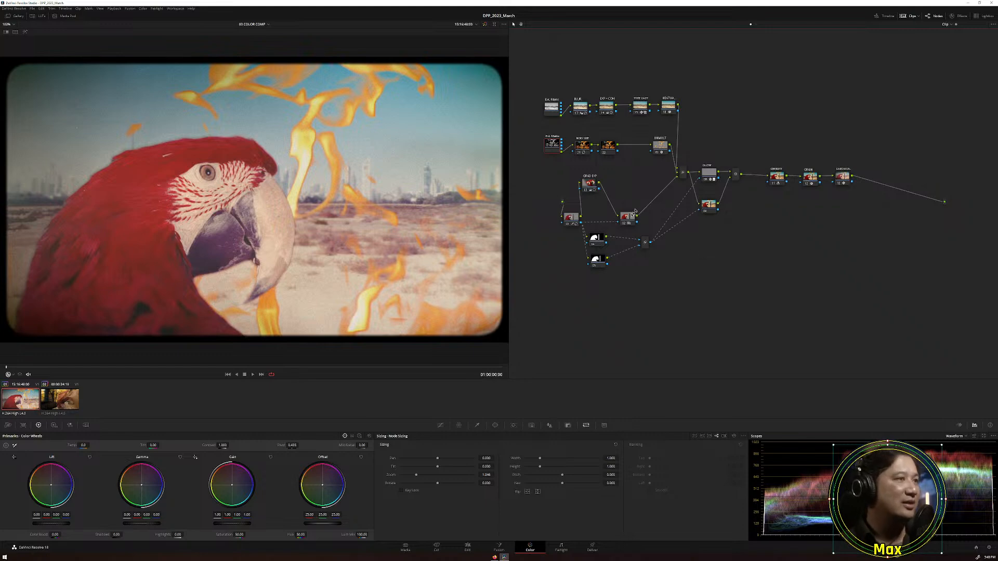
Select the parrot's keying node, compare the composite with the bypassed original, and show the node's 3D qualifier strokes.
click(569, 220)
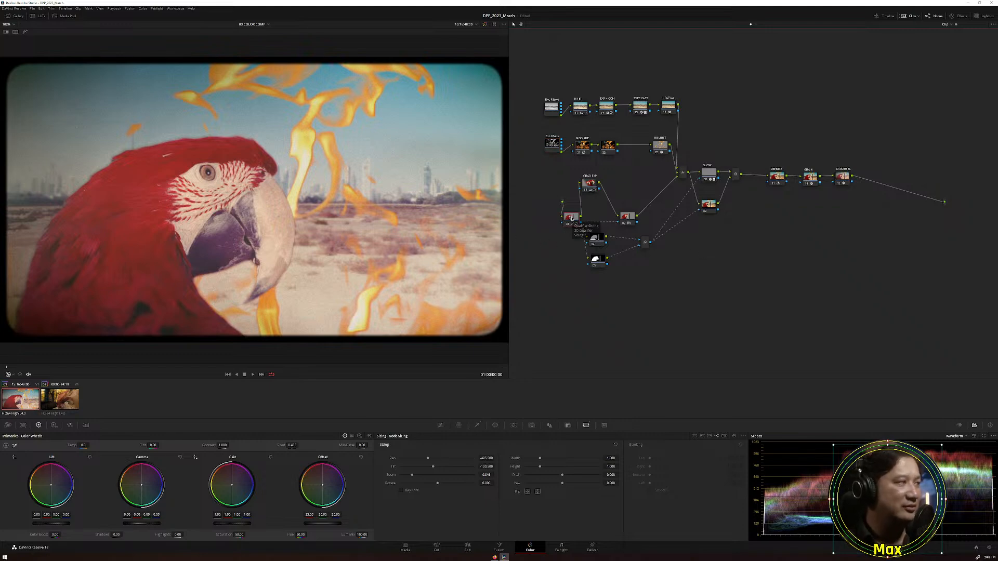
click(485, 25)
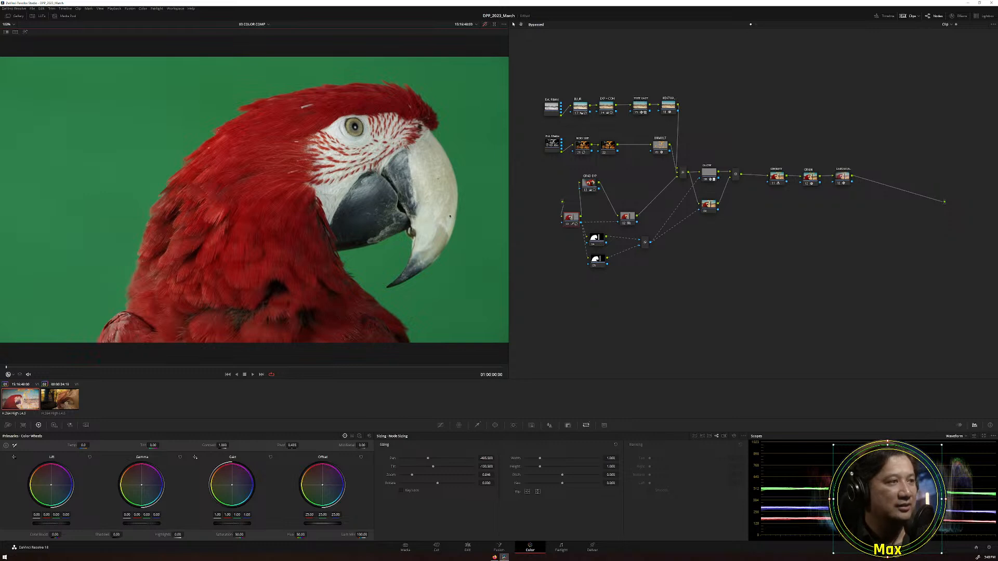
click(485, 25)
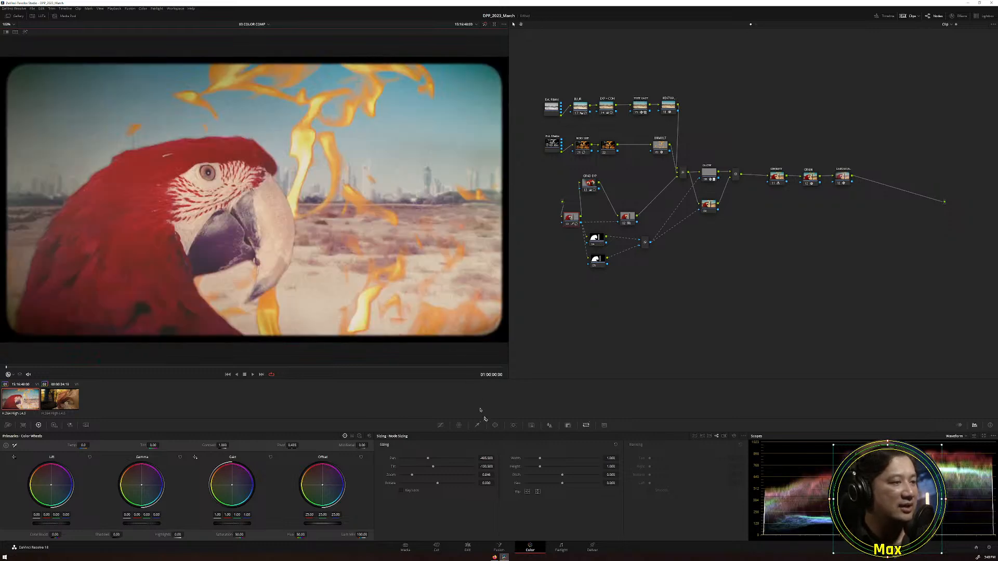
click(480, 426)
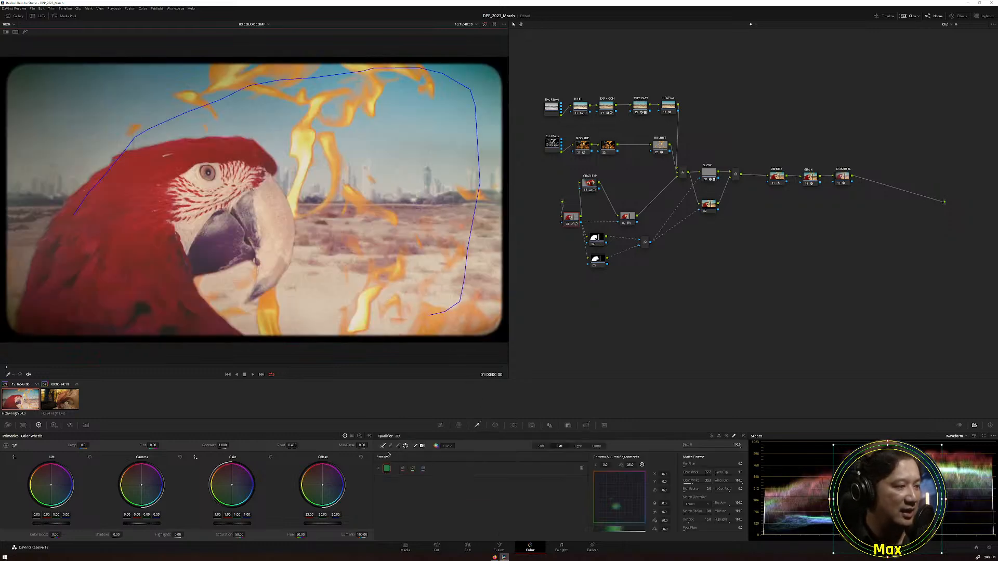
Review the keying node's sizing values, toggle the node off and on, and compare the composite with the ungraded green-screen shot.
click(587, 425)
click(567, 225)
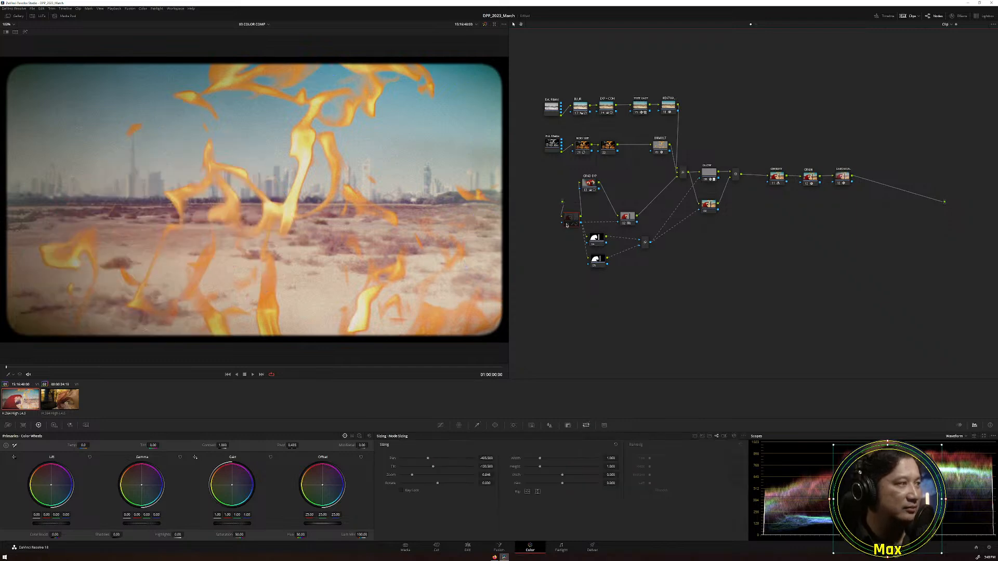
click(567, 225)
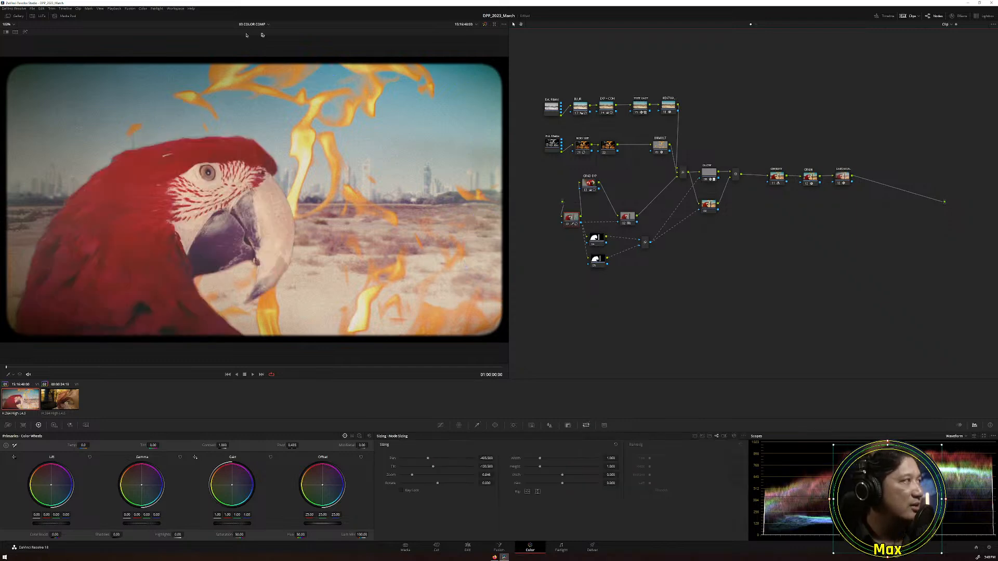
click(485, 24)
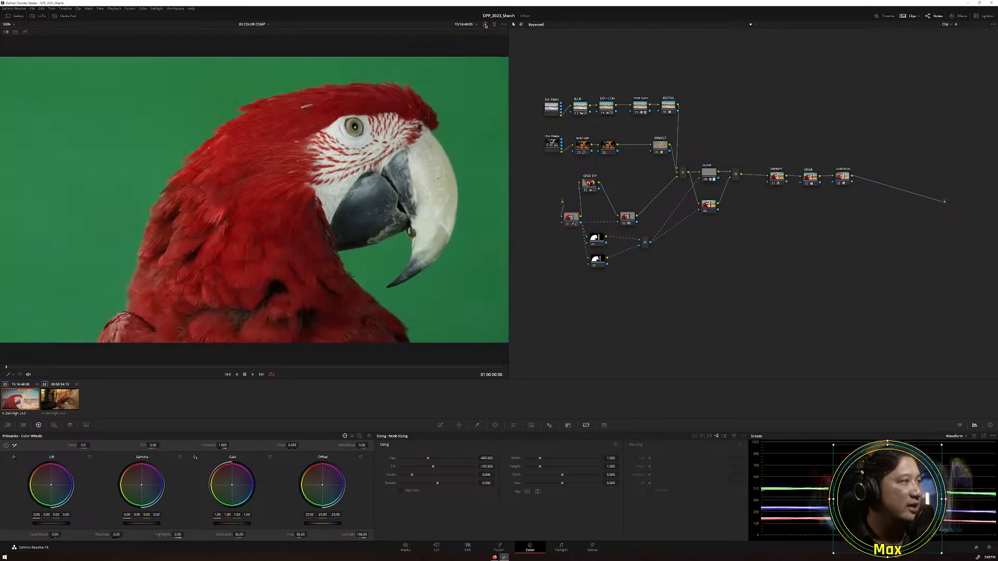
click(484, 25)
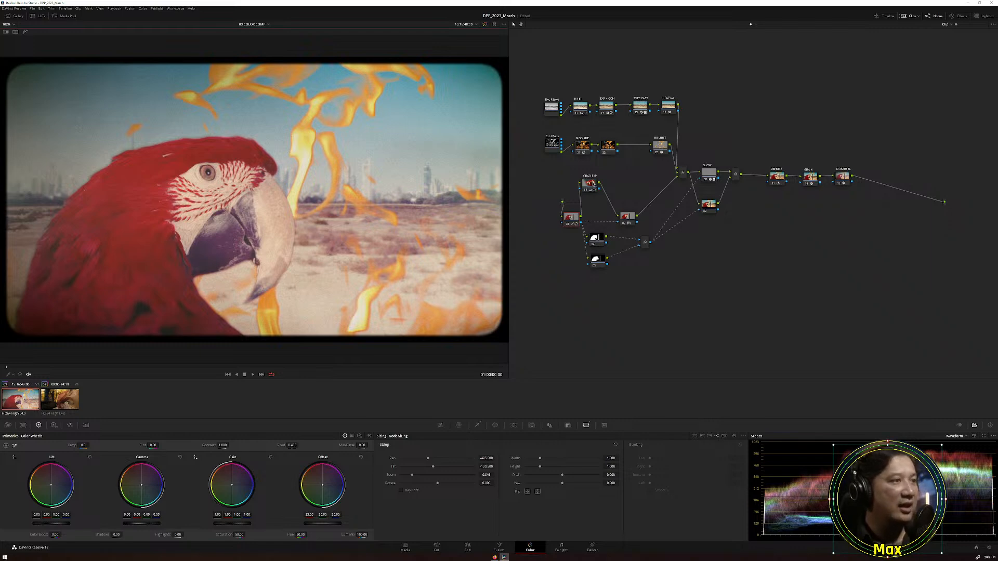
Show the gradient window on the parrot's upper grading node and compare the image with that node disabled and enabled.
click(590, 186)
click(494, 425)
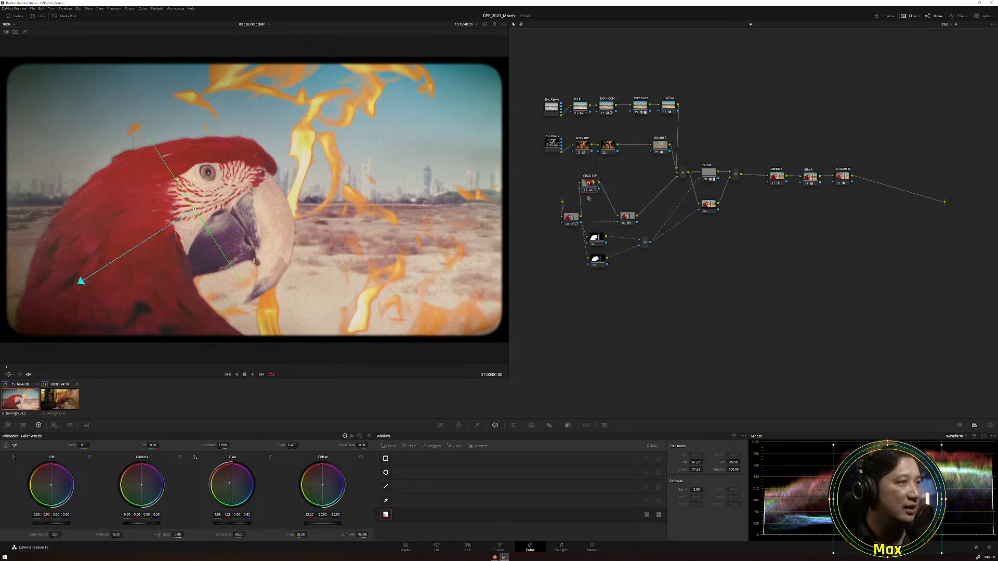
key(ctrl+d)
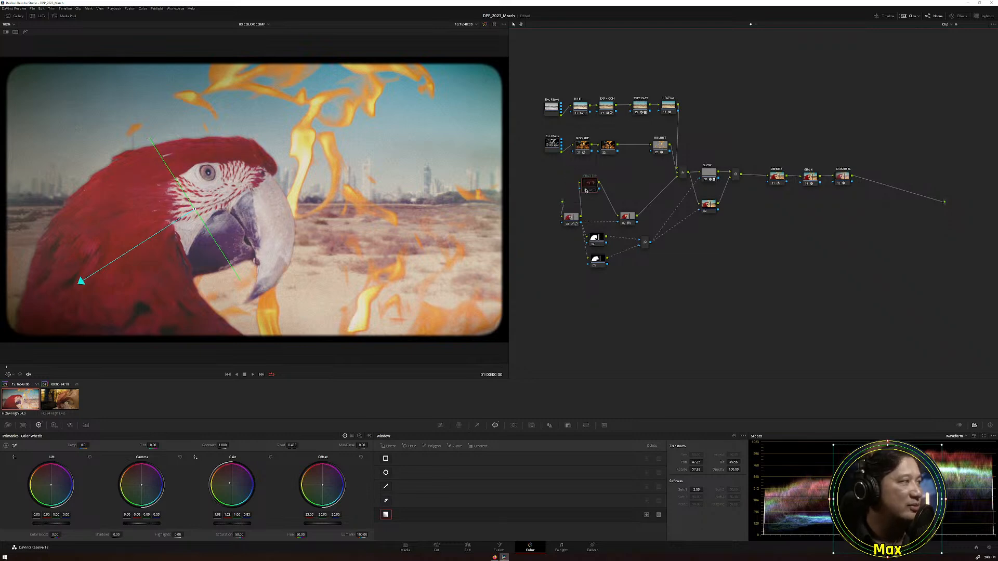
key(ctrl+d)
key(ctrl+d)
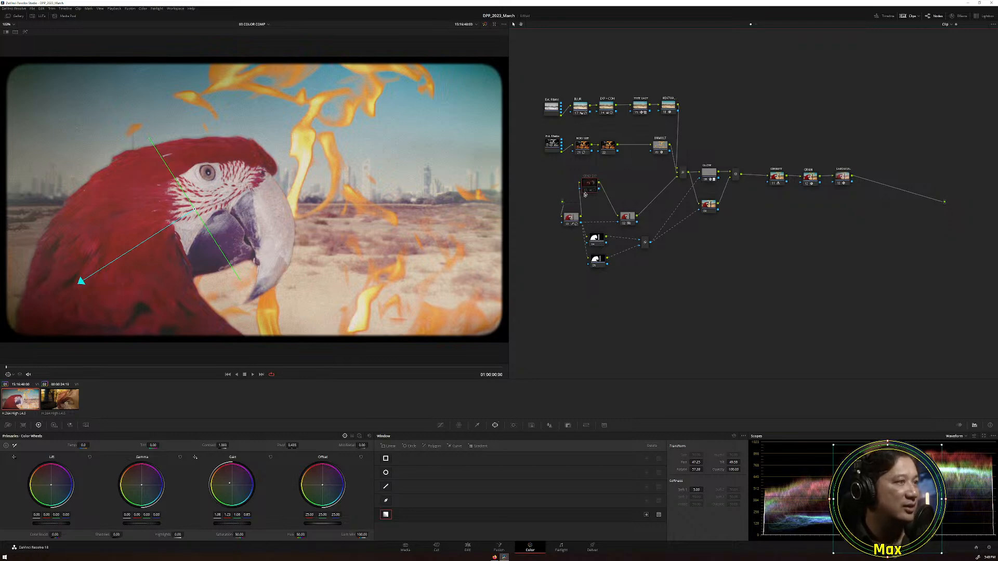
key(ctrl+d)
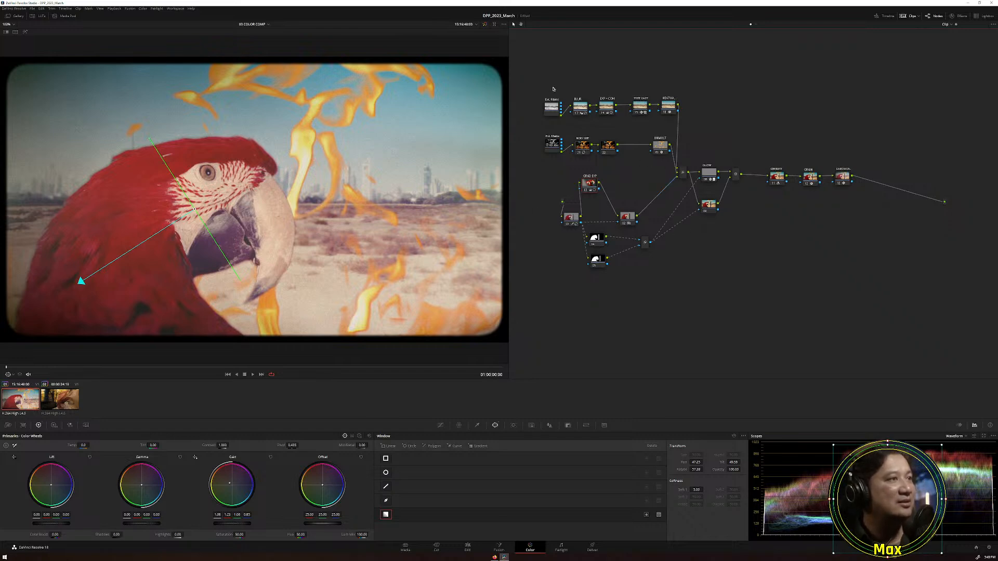
Disable the desert background's node row and the fire layer's node row to see what each contributes to the parrot composite.
drag(554, 89, 694, 129)
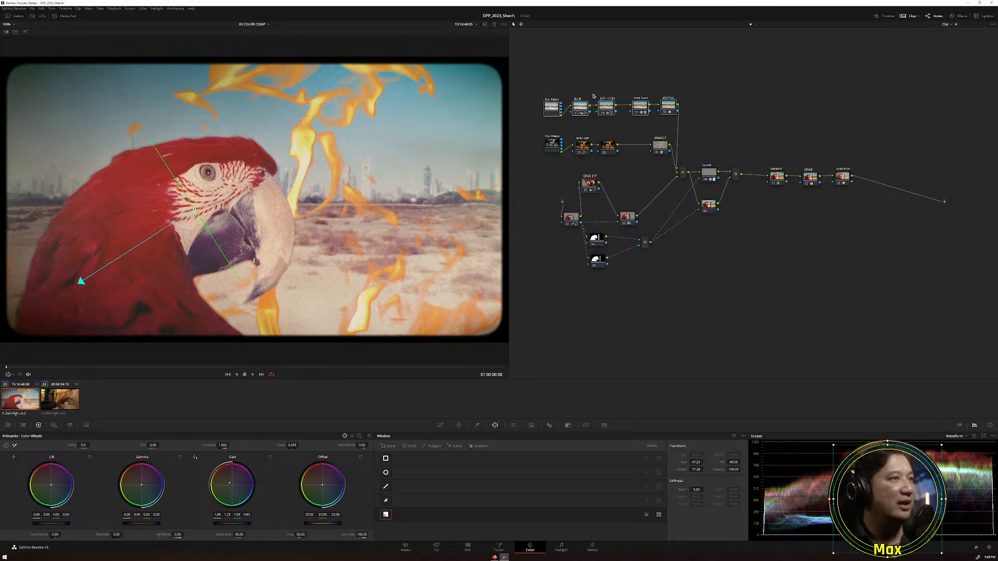
drag(545, 85, 706, 132)
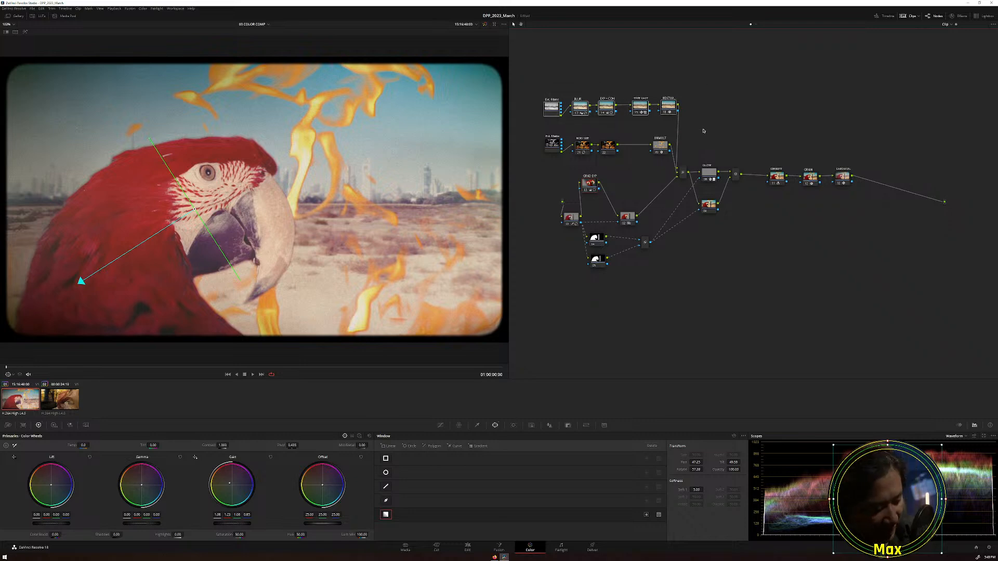
key(ctrl+d)
drag(541, 130, 677, 158)
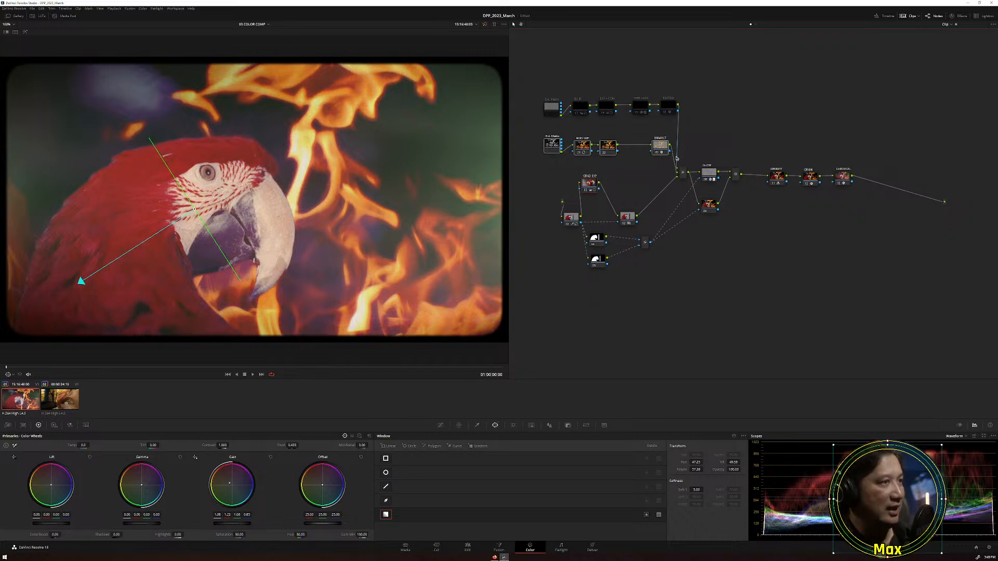
drag(546, 131, 686, 162)
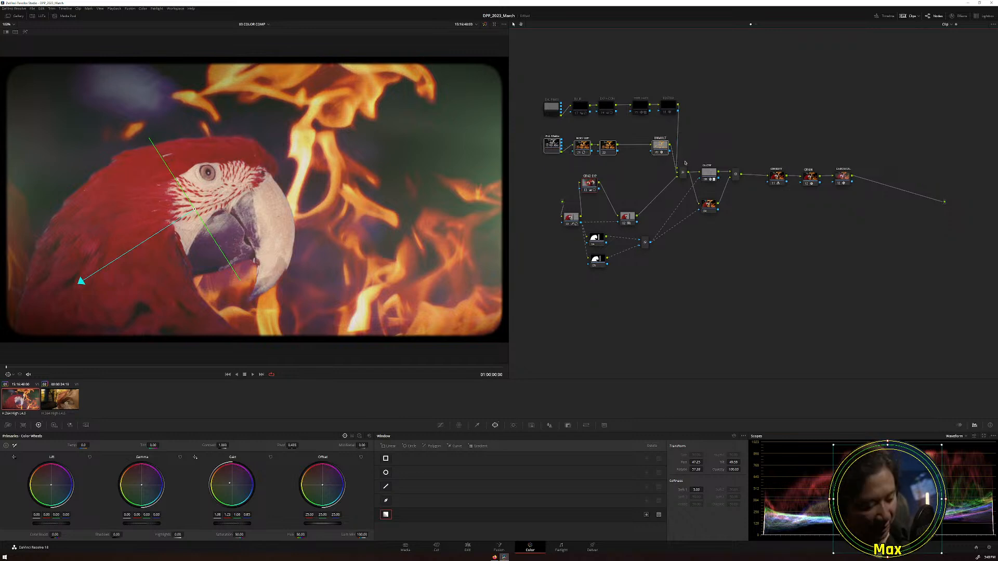
key(ctrl+d)
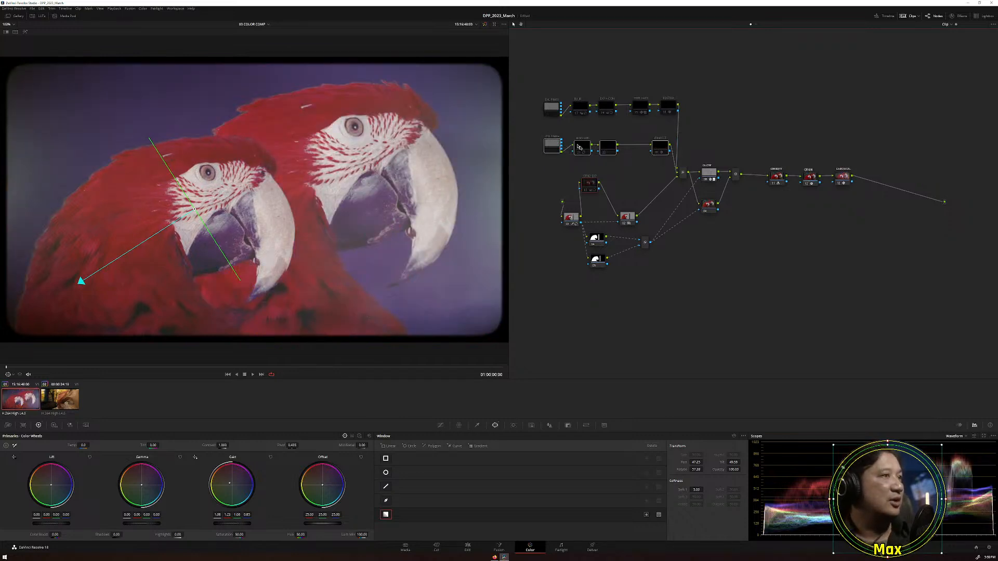
Re-enable the fire layer's node row and the desert background's node row.
drag(537, 128, 686, 160)
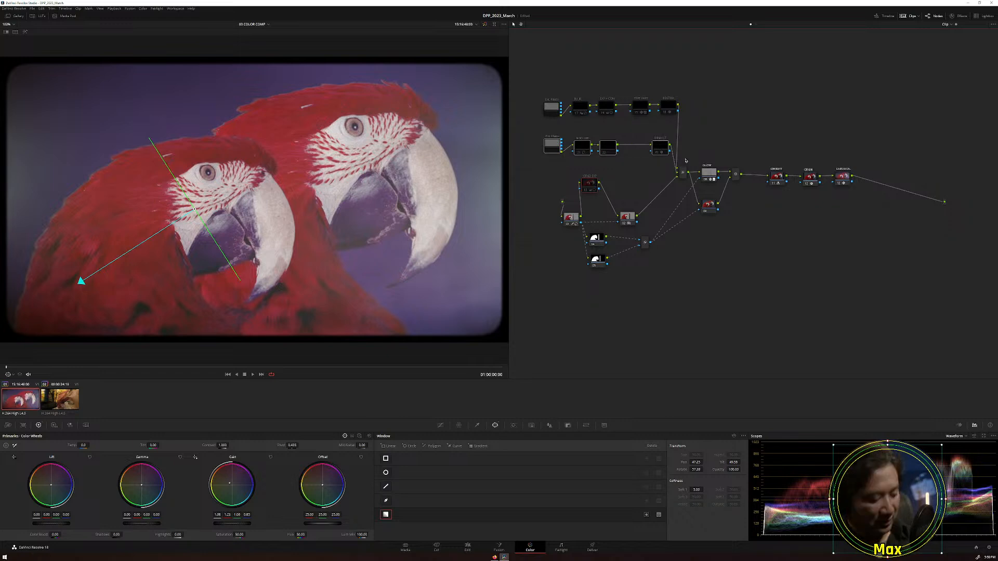
key(ctrl+d)
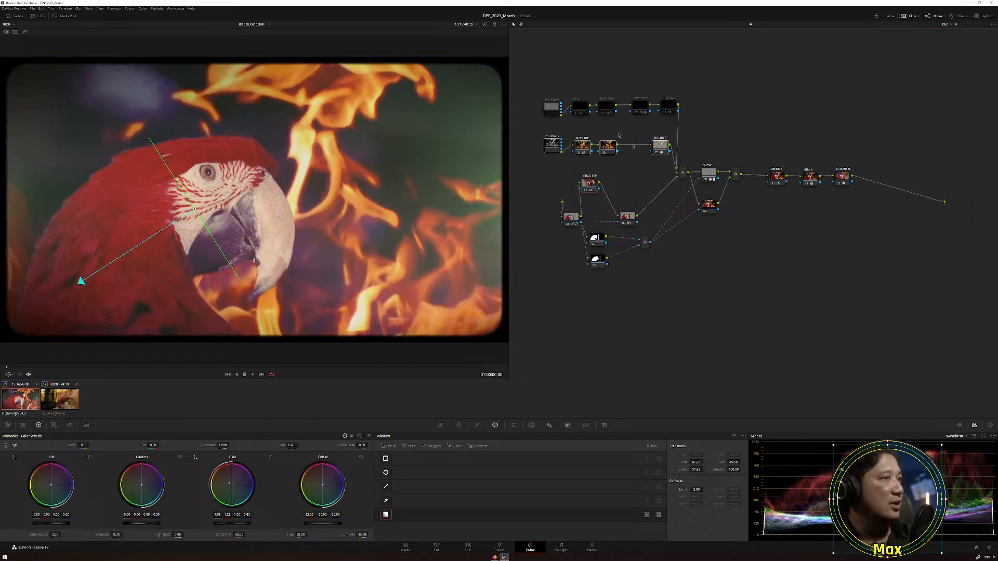
drag(547, 92, 686, 125)
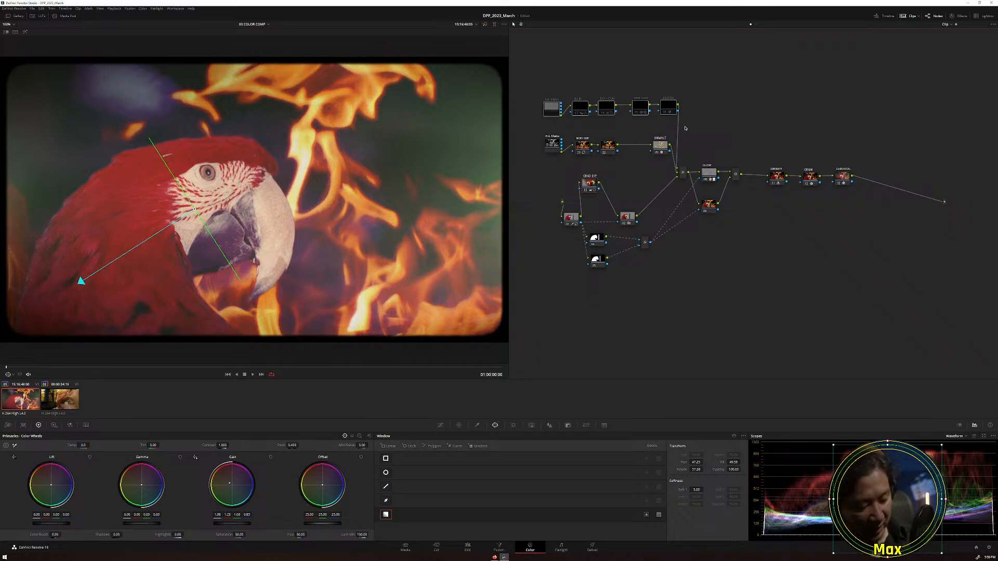
key(ctrl+d)
key(ctrl+d)
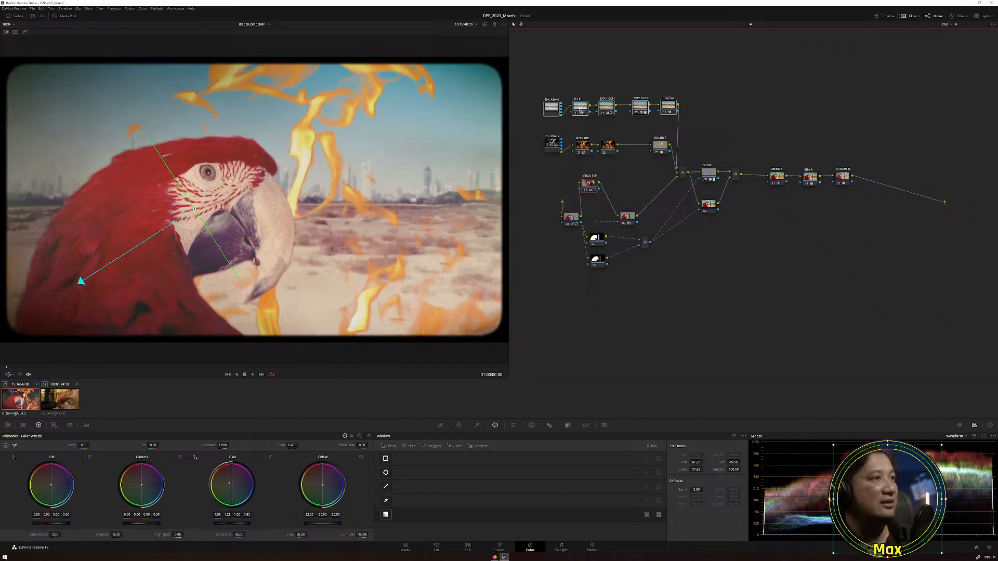
Select the Blur node on the desert background and compare the image with the node disabled and enabled.
click(579, 109)
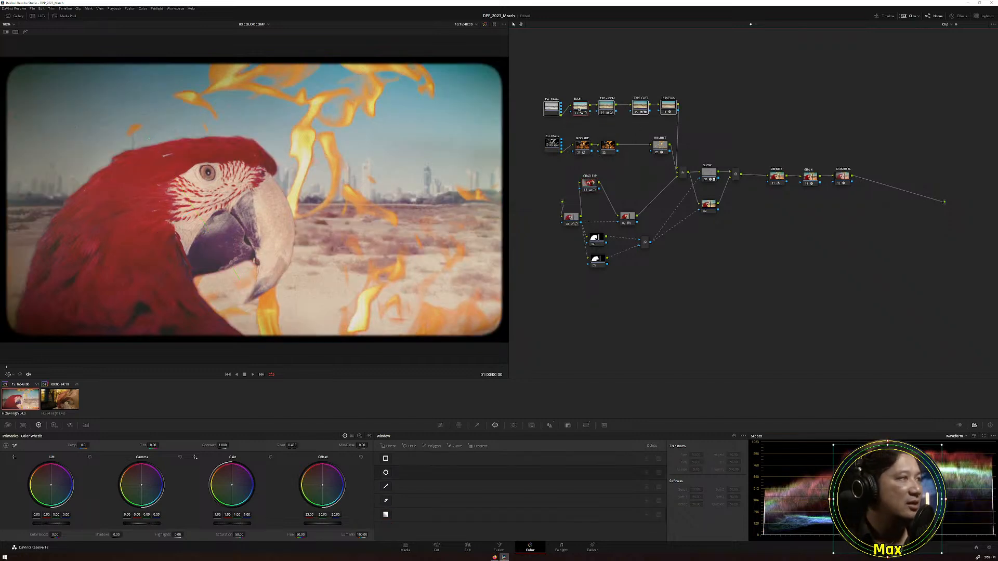
click(577, 112)
click(578, 112)
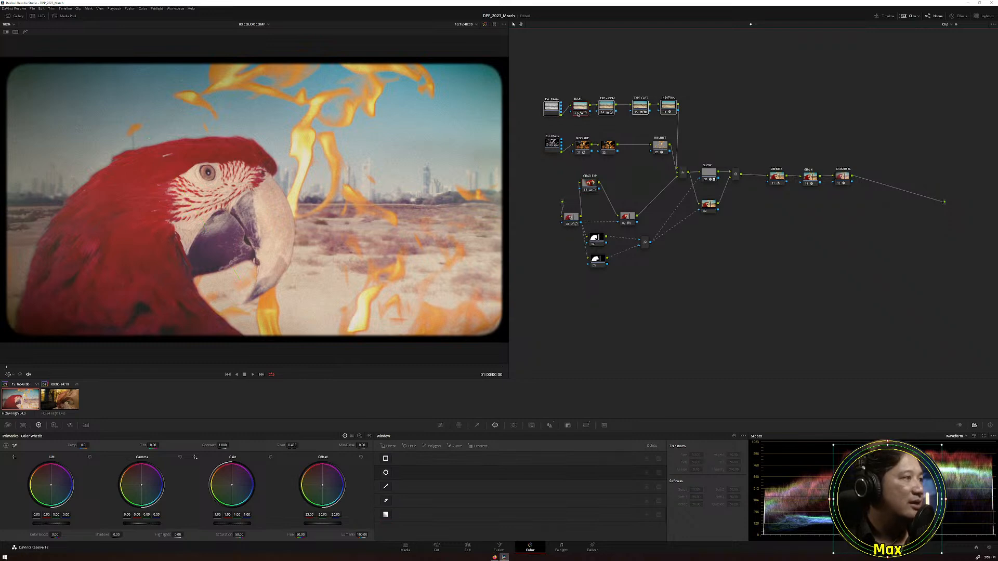
click(577, 113)
click(577, 114)
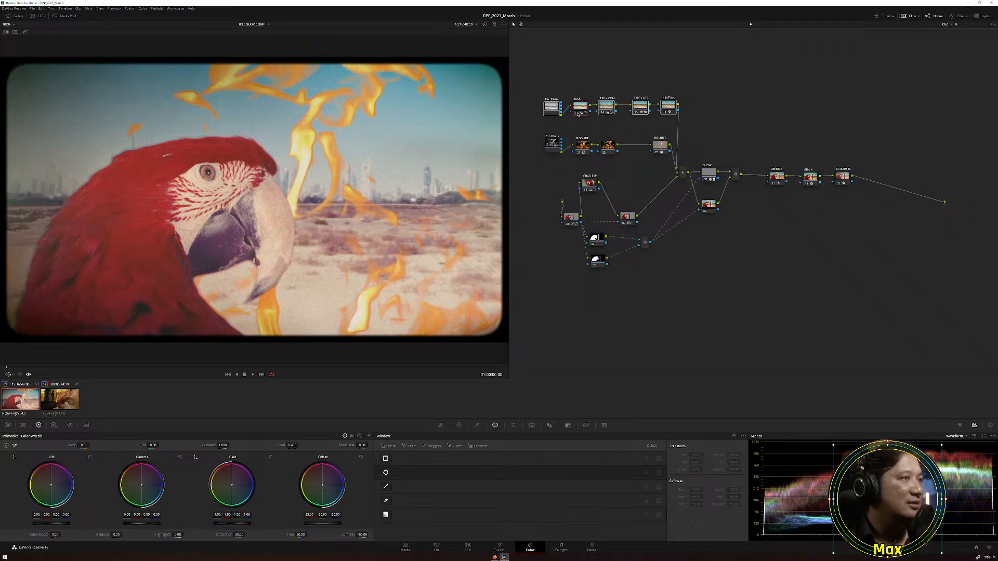
click(577, 113)
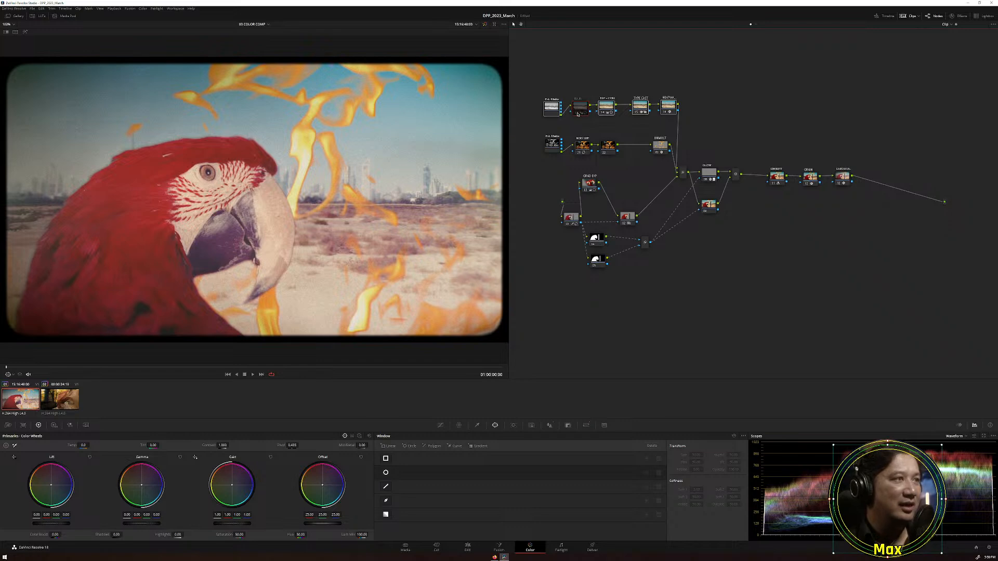
click(577, 114)
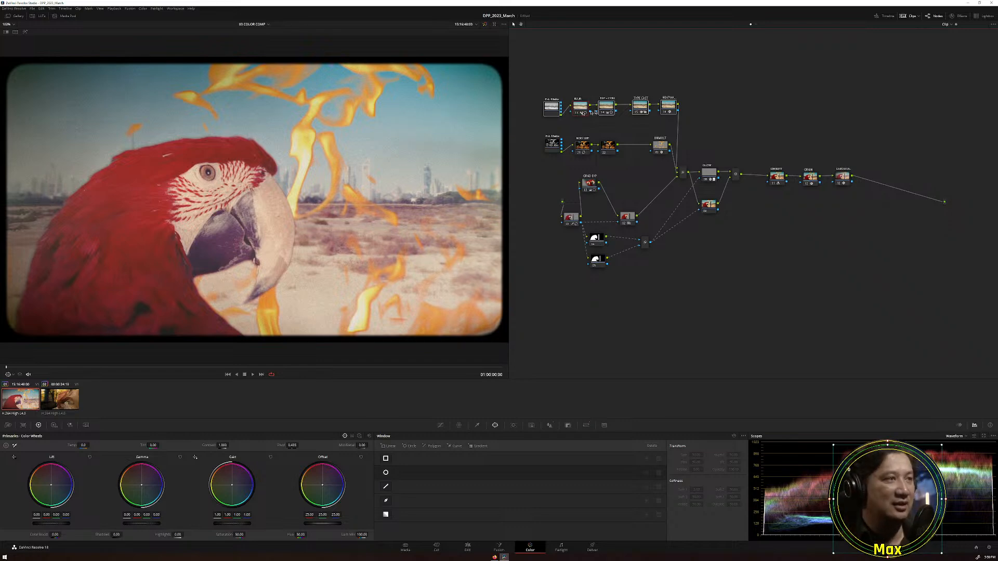
Select the exposure and contrast node on the desert background and compare the image with it disabled and enabled.
click(608, 113)
click(604, 113)
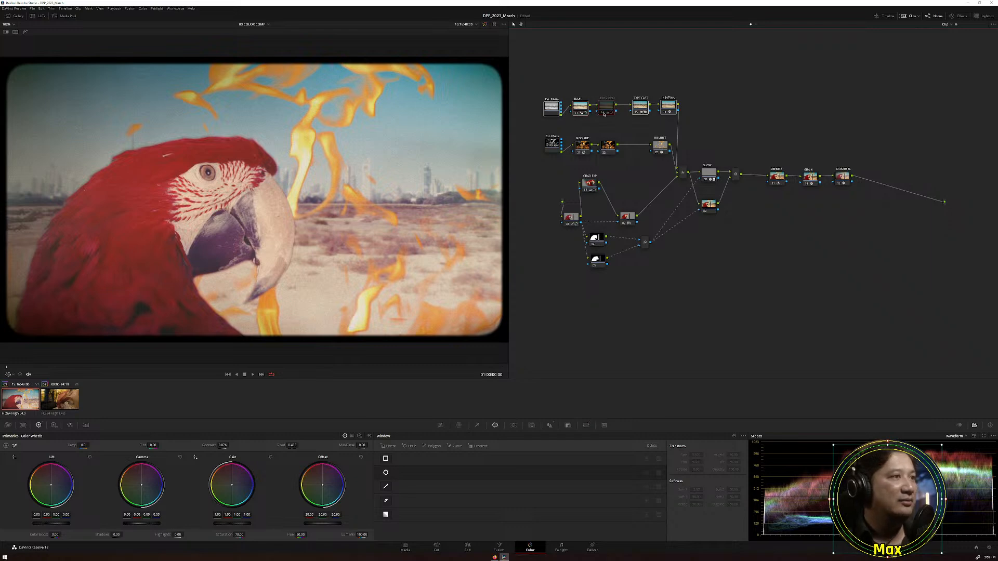
click(604, 113)
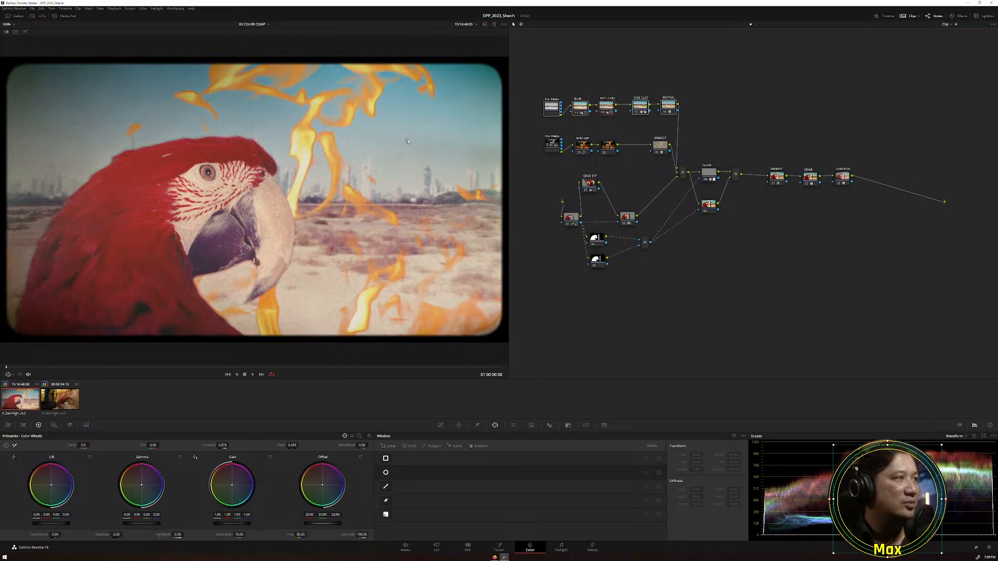
Select the Type Cast node, scrub through its title animation, and review its effect settings and the clip's edit timeline.
click(643, 112)
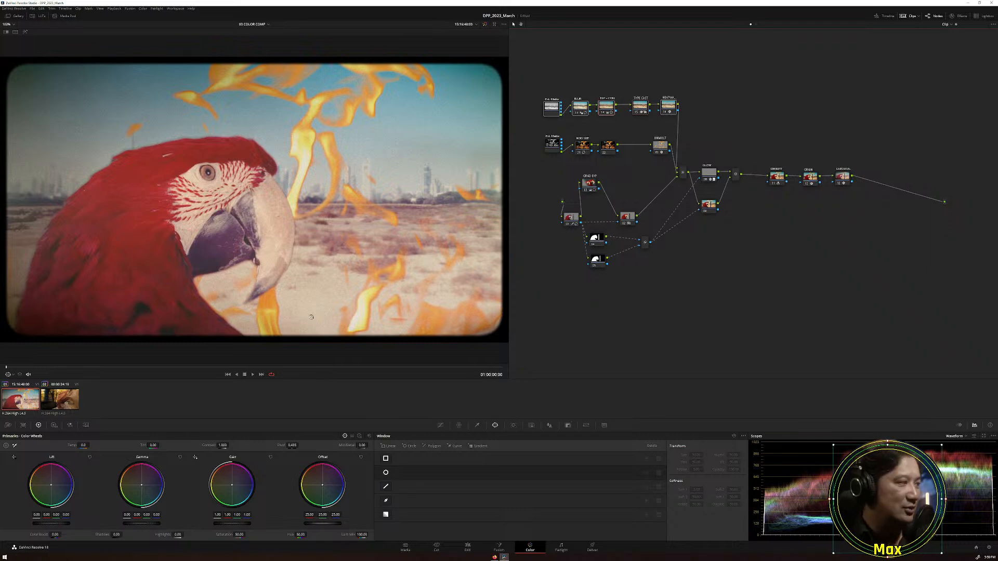
drag(17, 368, 157, 371)
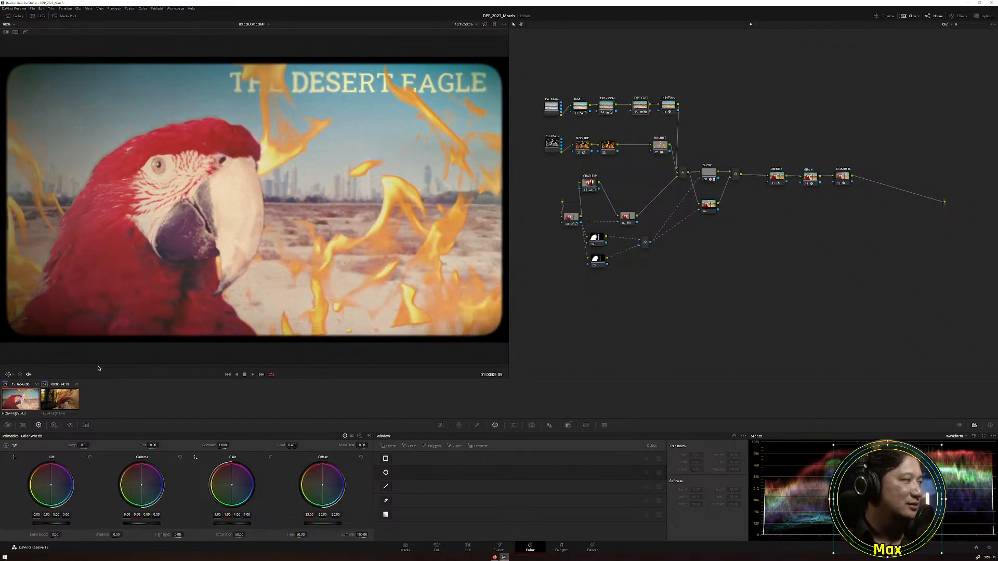
drag(91, 368, 88, 367)
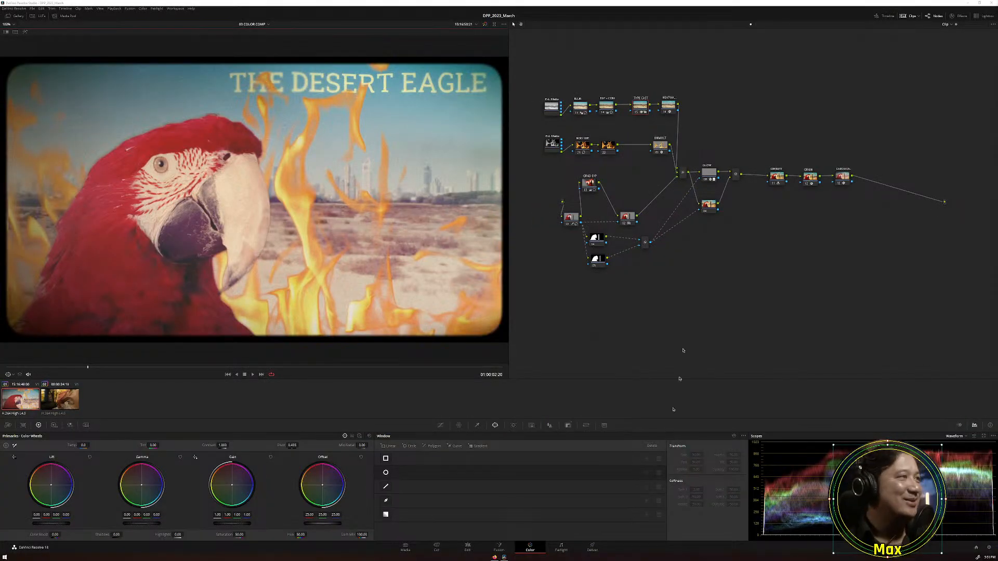
click(956, 15)
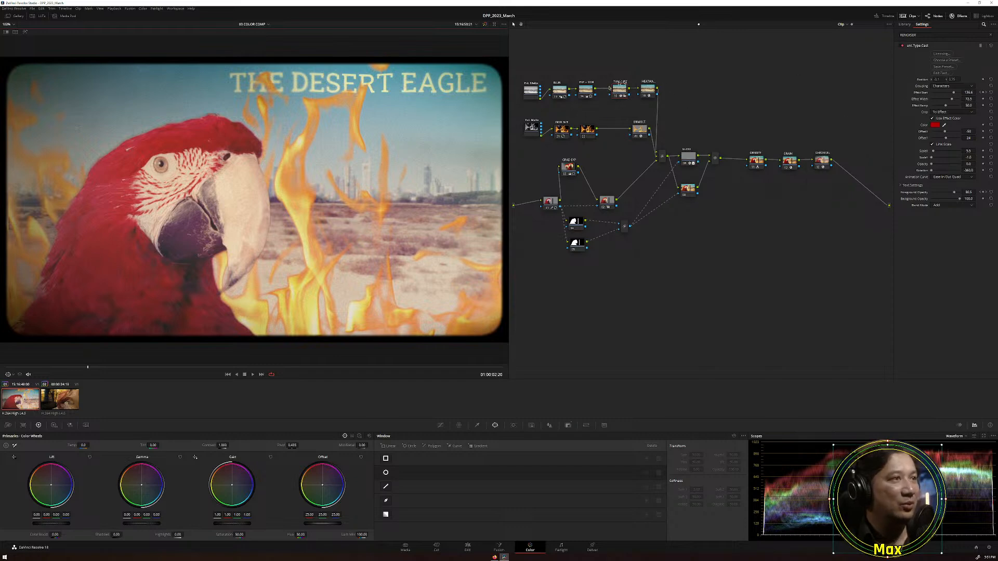
click(468, 547)
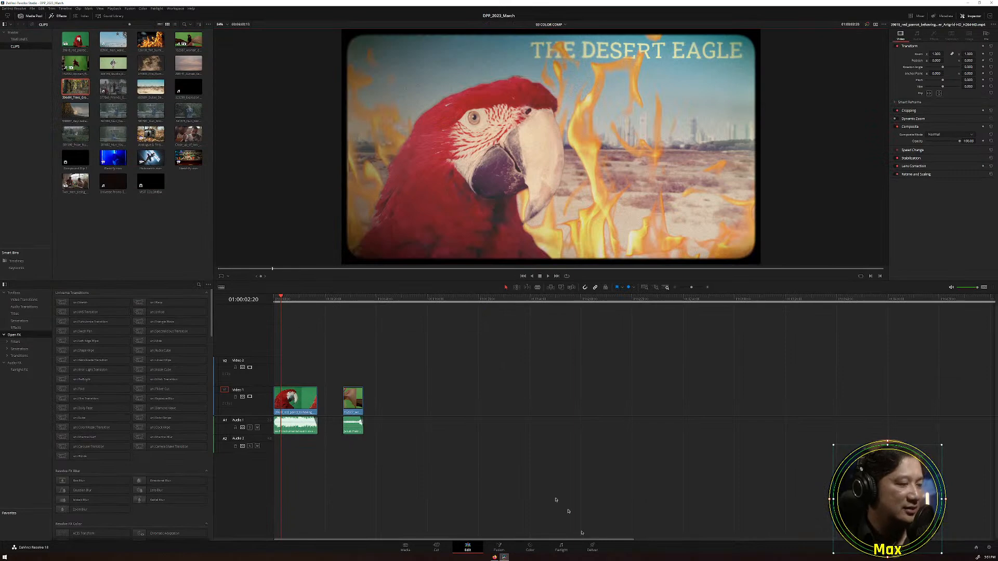
click(530, 547)
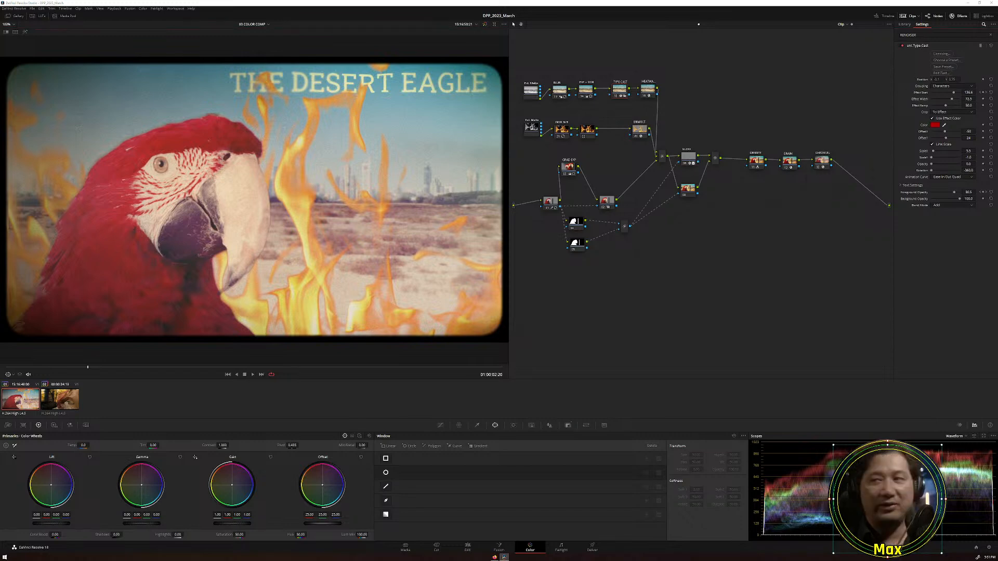
Change the Type Cast title text to "THE DESERT PARROT".
drag(735, 141, 724, 119)
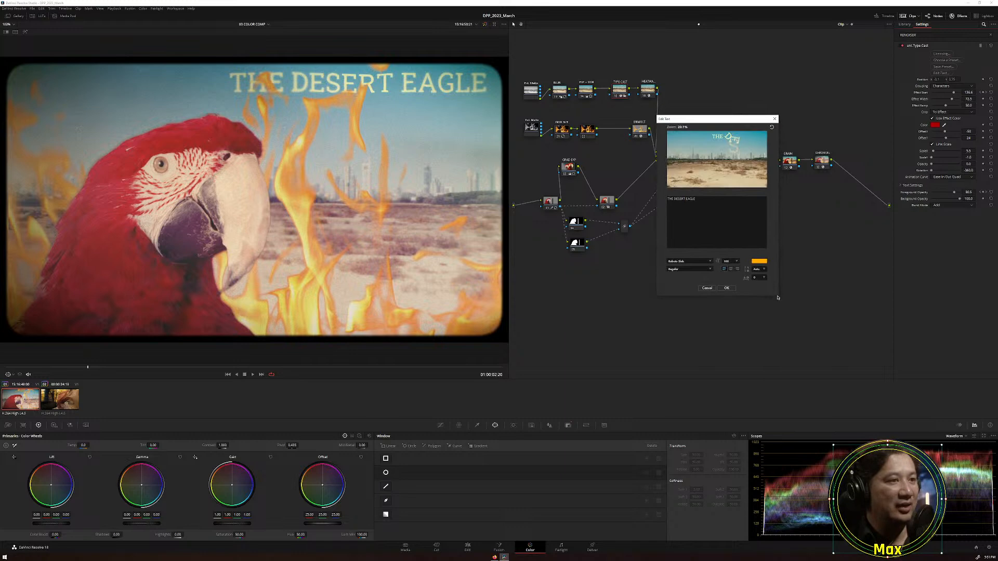
drag(699, 200, 671, 200)
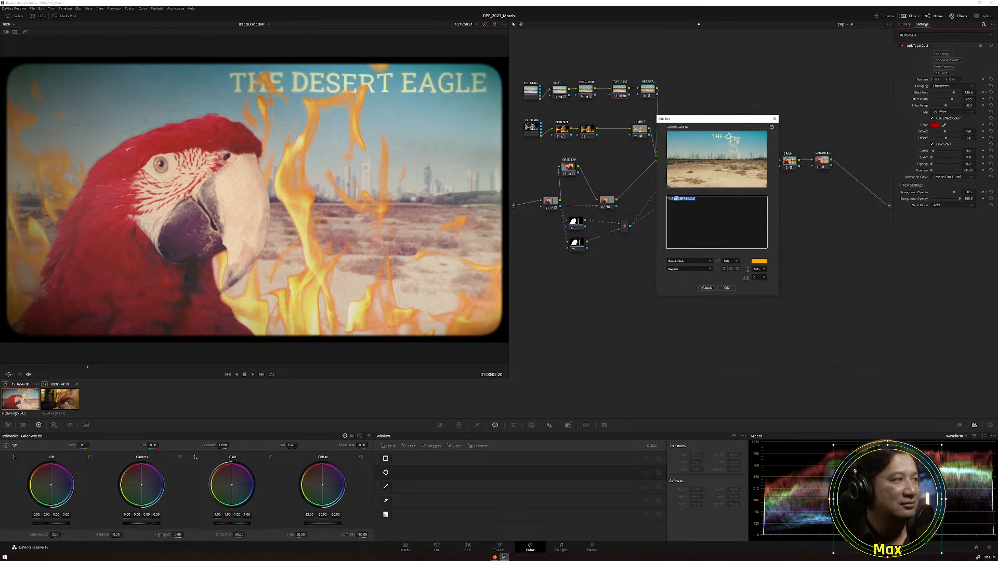
click(699, 202)
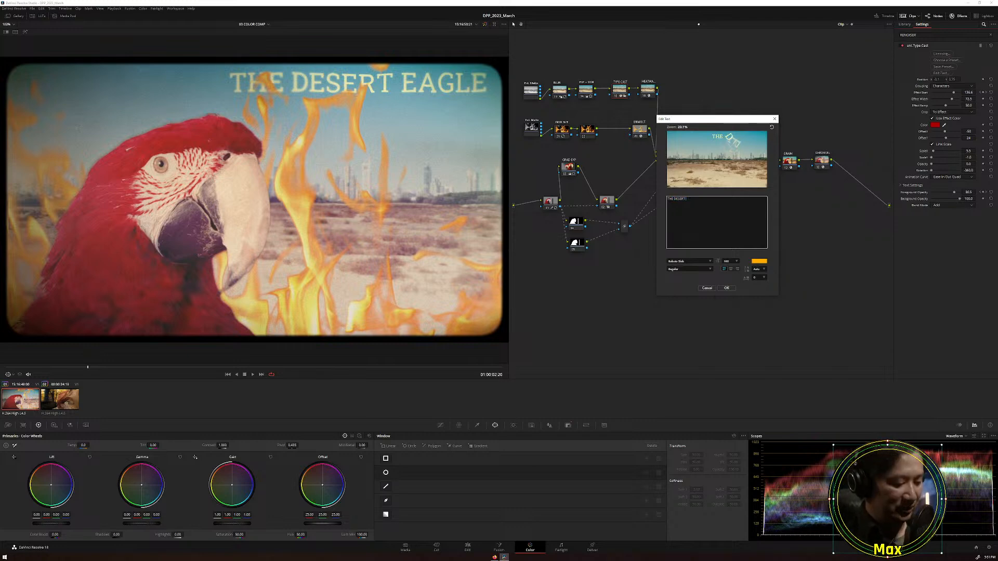
text(PH)
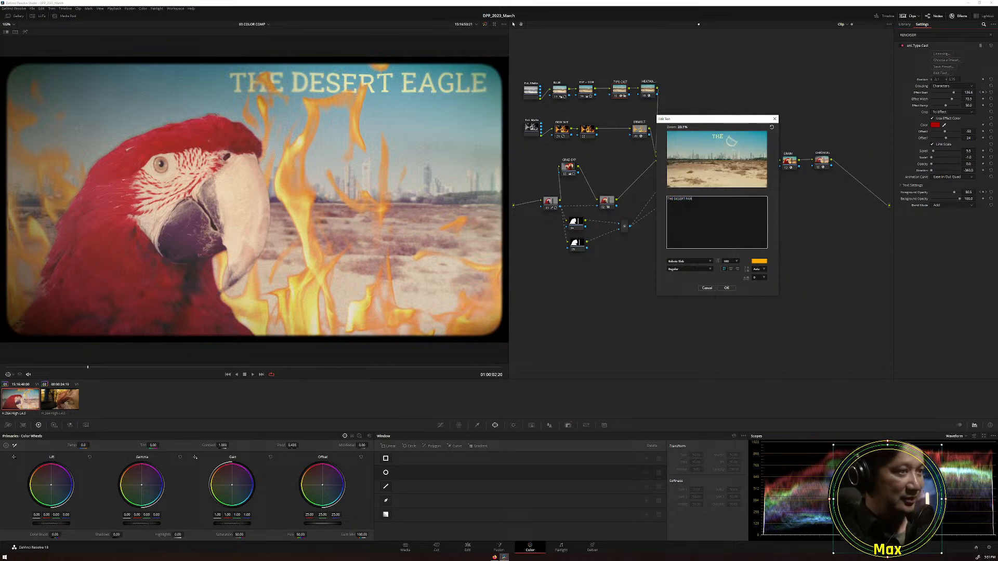
text(ROT)
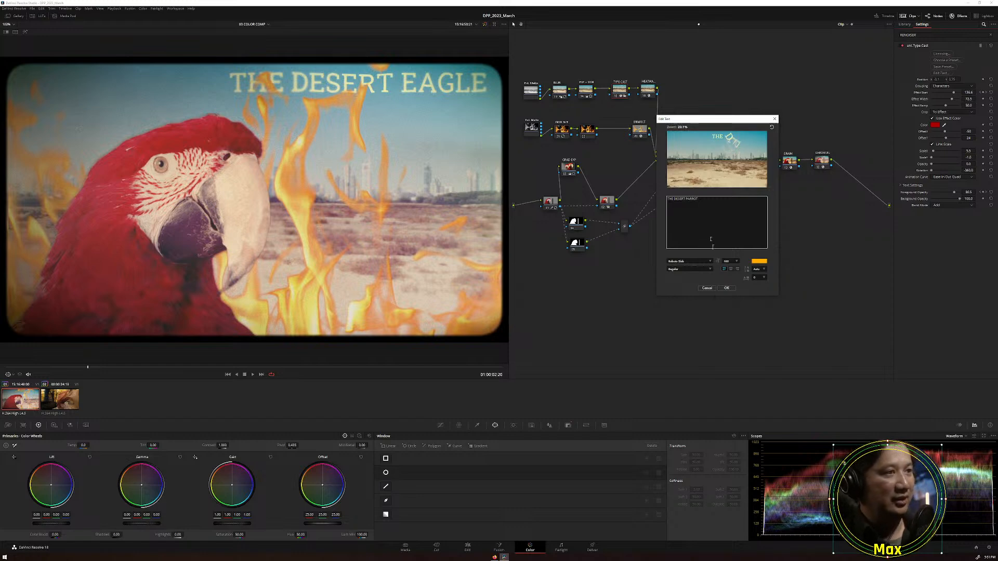
click(727, 288)
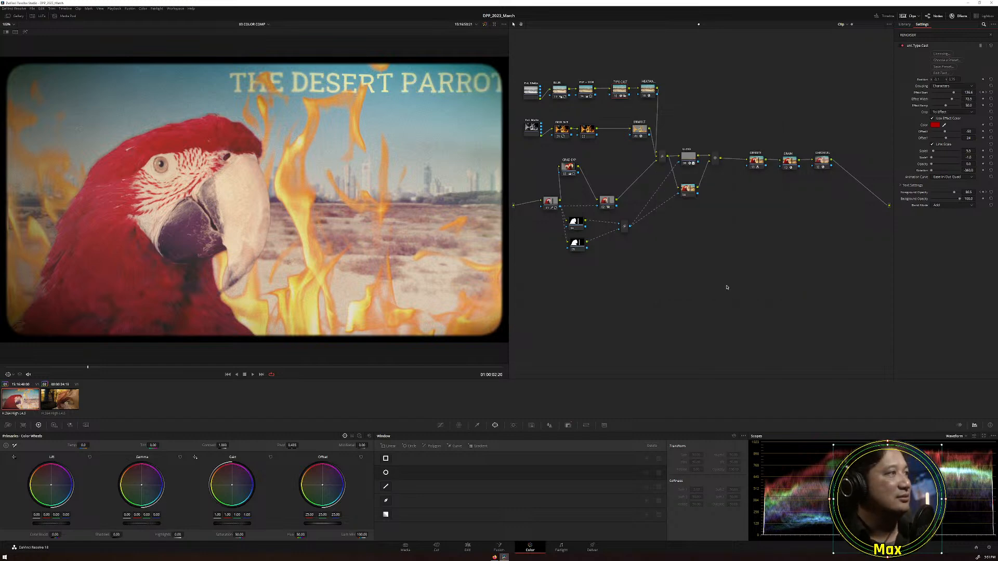
Adjust the title's horizontal position so the full text fits inside the frame, and scrub through the clip to preview its animation.
click(938, 79)
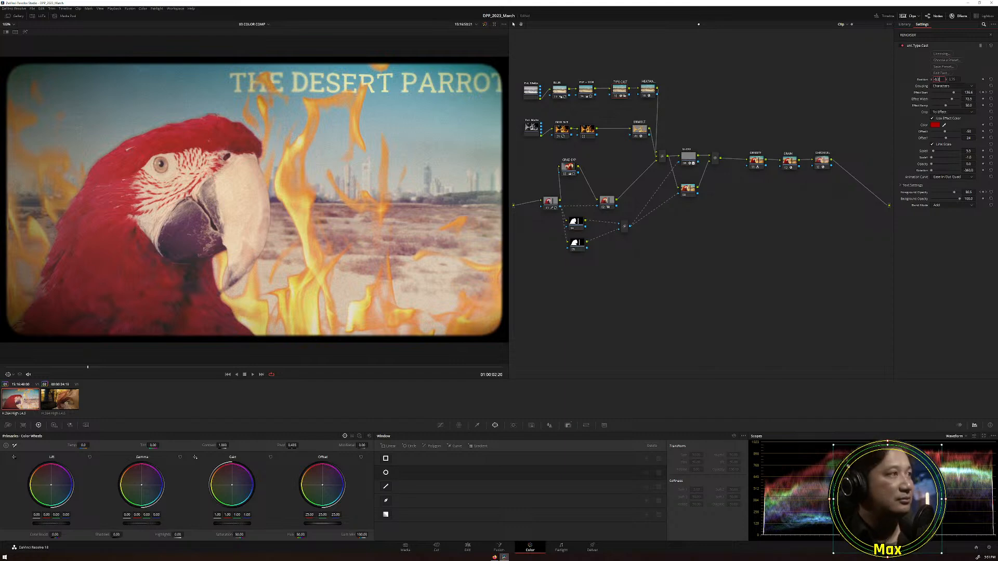
key(Return)
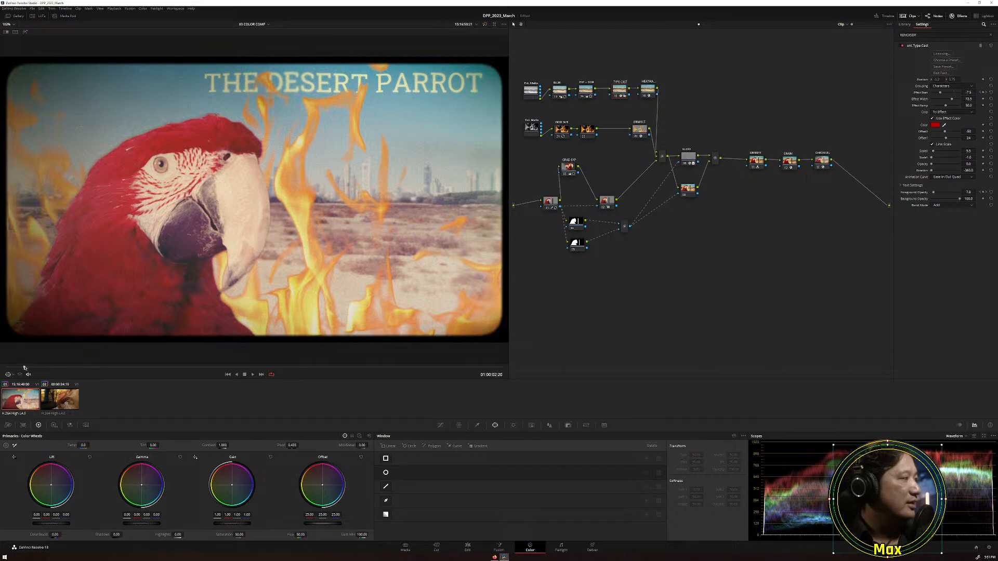
drag(28, 368, 94, 369)
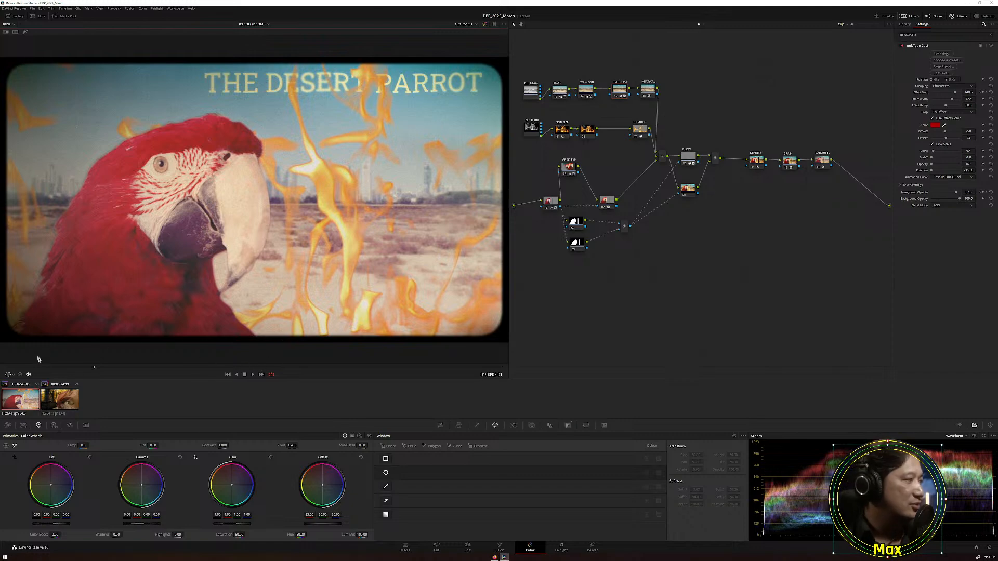
drag(22, 369, 152, 364)
Select the Heatwave node, toggle it off and on, and scrub through the clip with its Heatwave effect disabled.
click(641, 92)
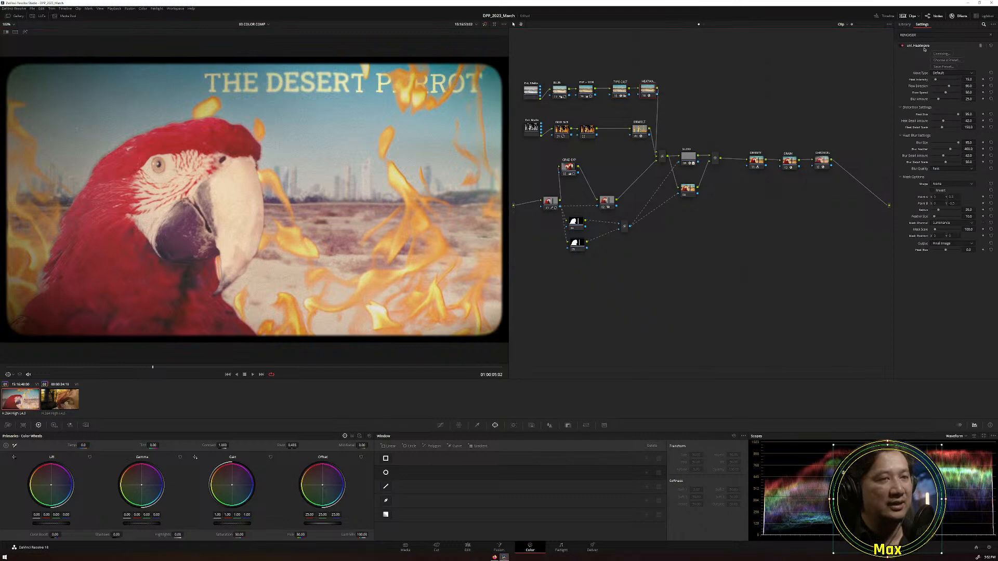
click(645, 96)
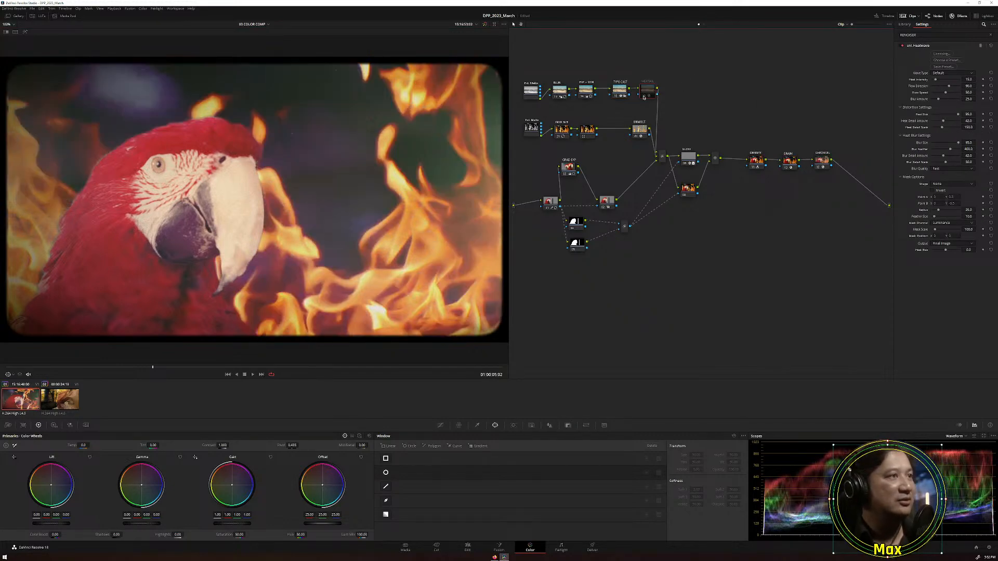
click(643, 97)
click(902, 45)
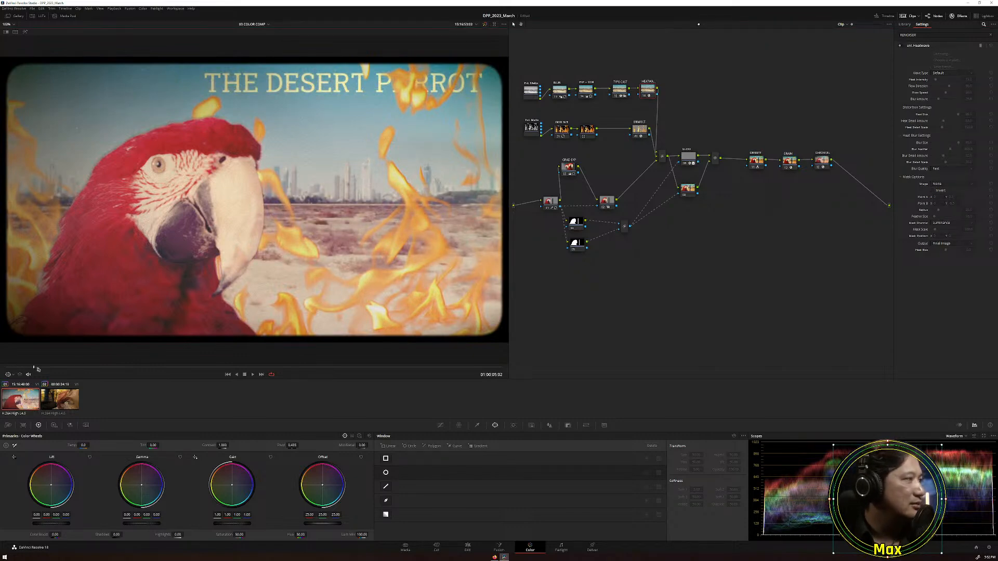
drag(38, 369, 468, 371)
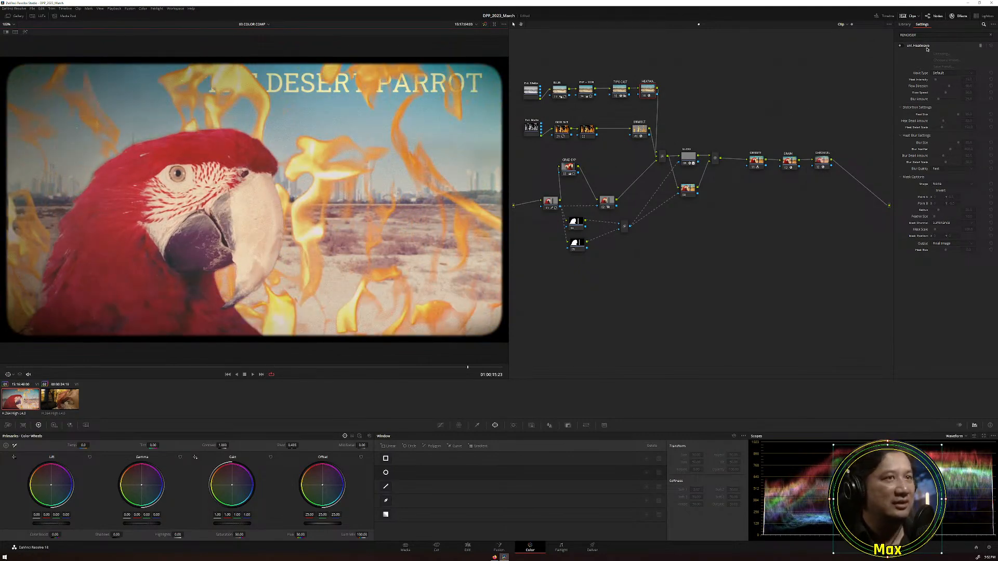
Re-enable the Heatwave effect and scrub through the clip to preview the distortion.
click(902, 46)
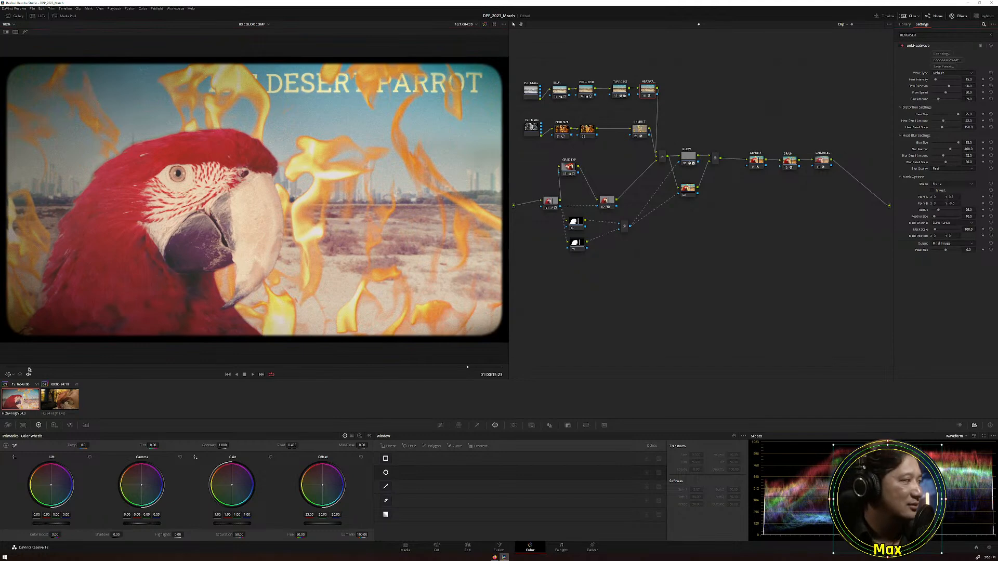
drag(28, 368, 416, 368)
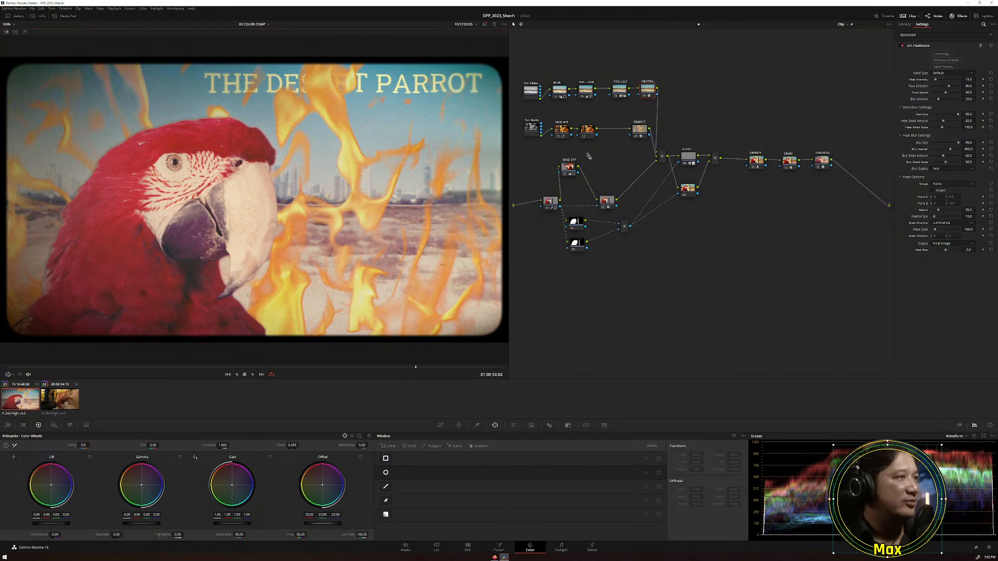
Inspect the fire's external matte and its resized node in highlight view, return to the full composite, and review the Unmult node's settings.
click(567, 132)
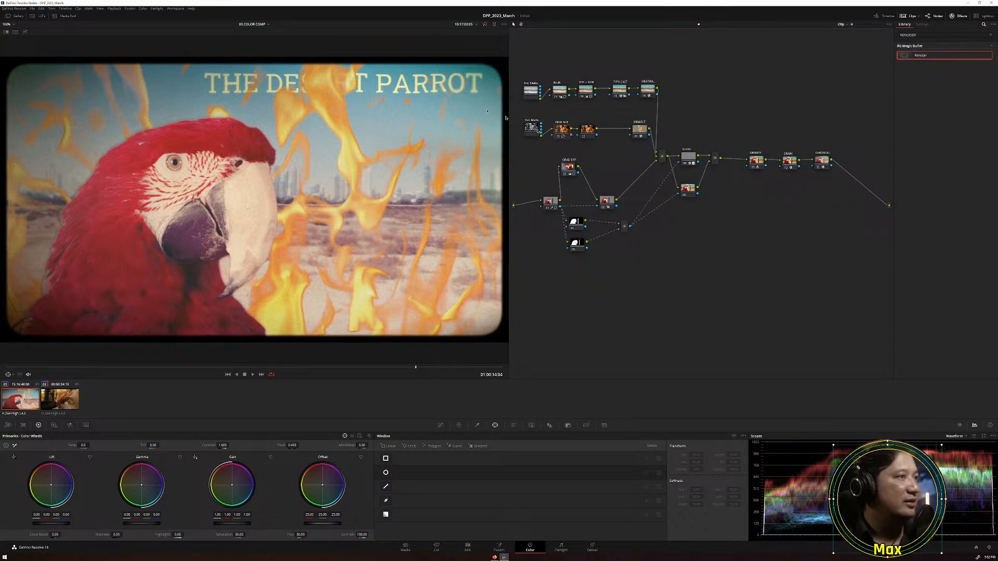
click(535, 130)
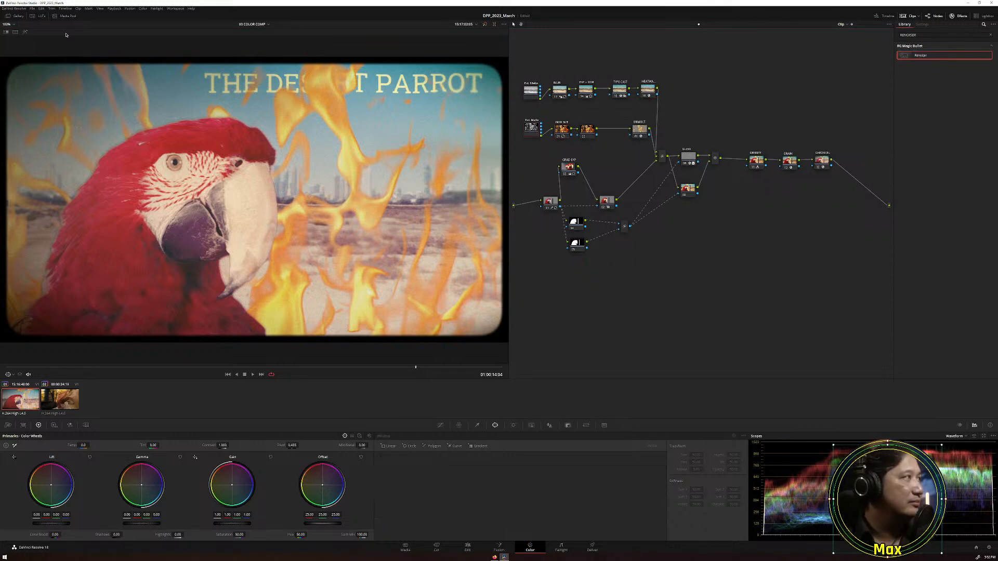
click(25, 32)
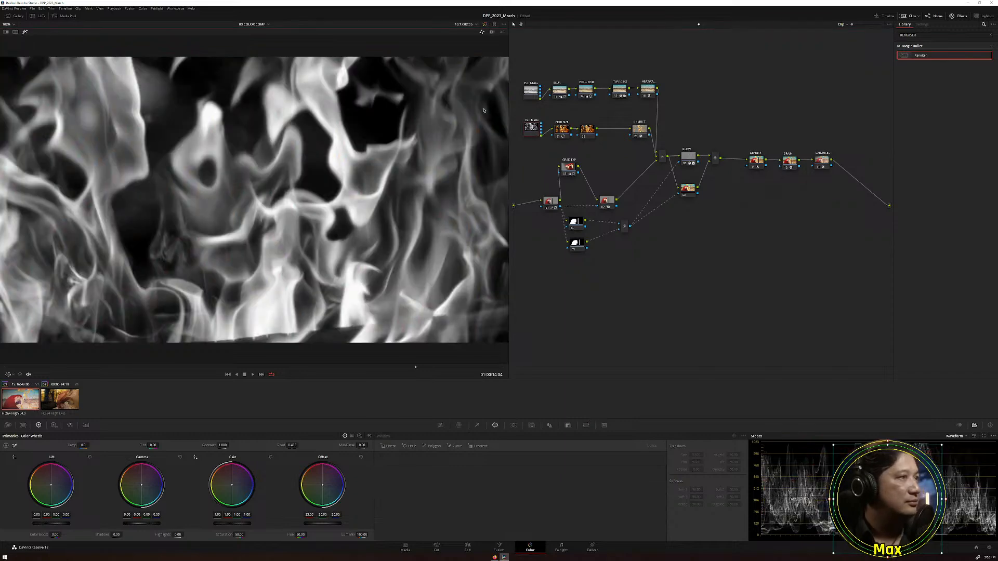
click(556, 133)
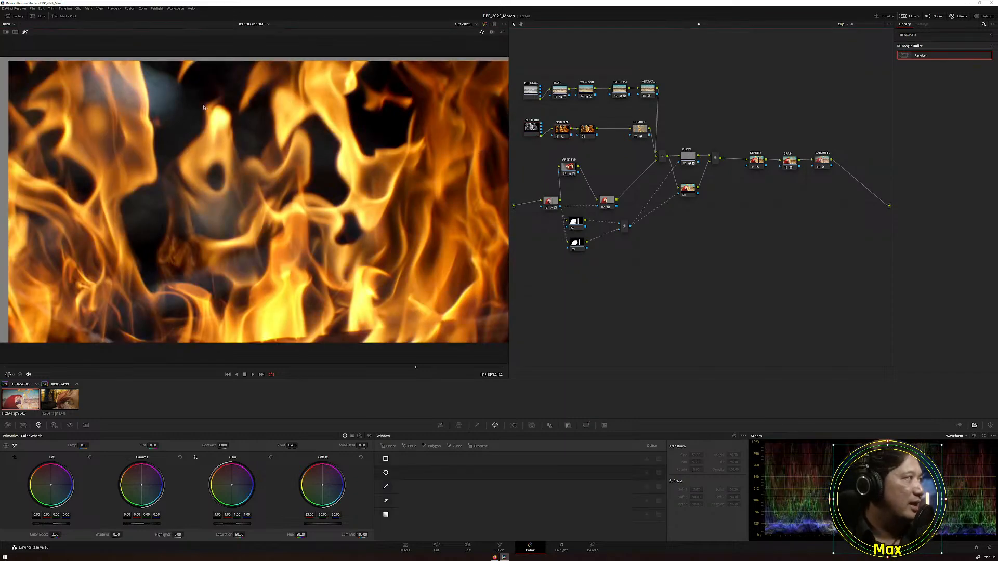
click(25, 32)
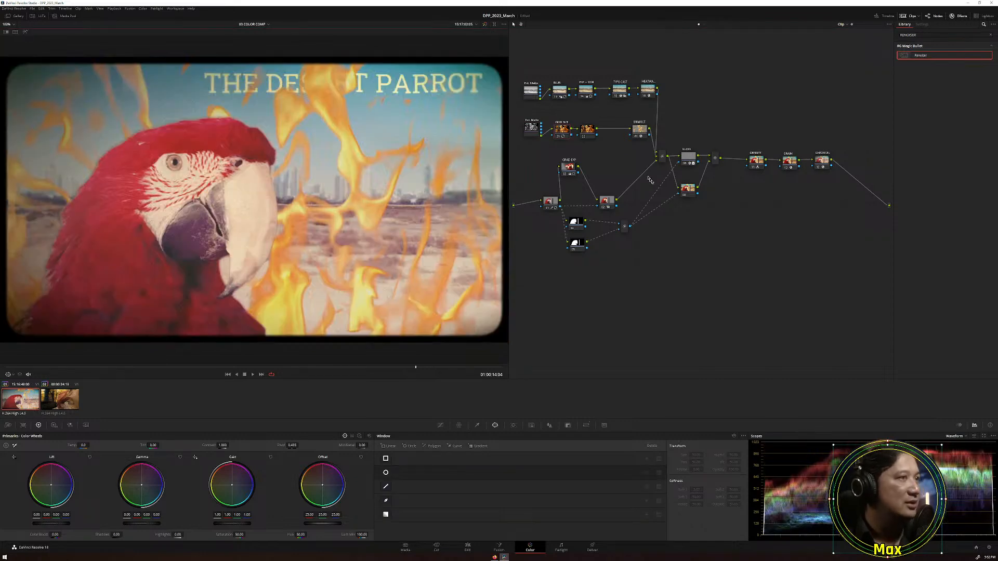
click(646, 132)
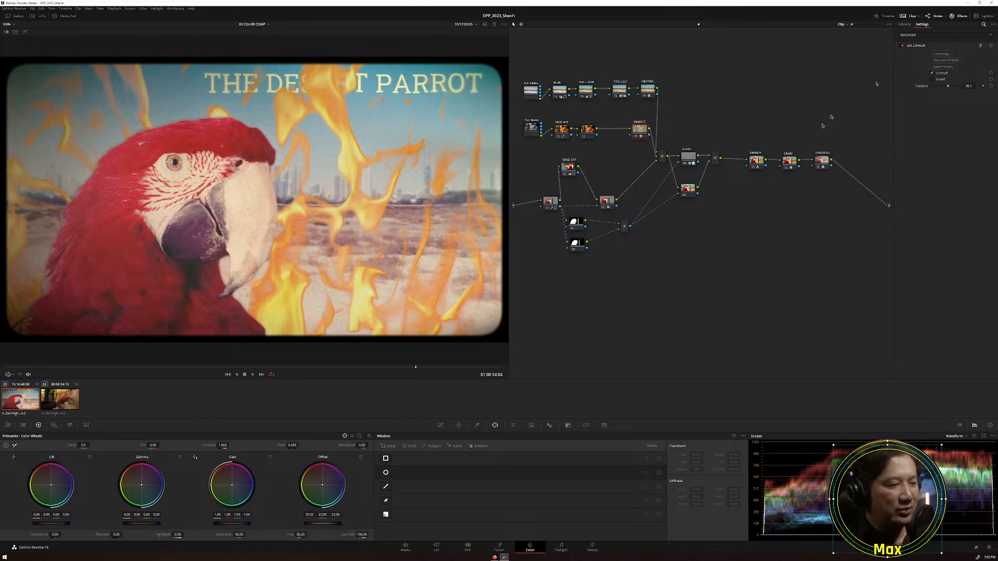
Switch to the web browser, look through Universe's generators, effects, text and transitions on the Maxon site, and return to DaVinci Resolve.
click(494, 557)
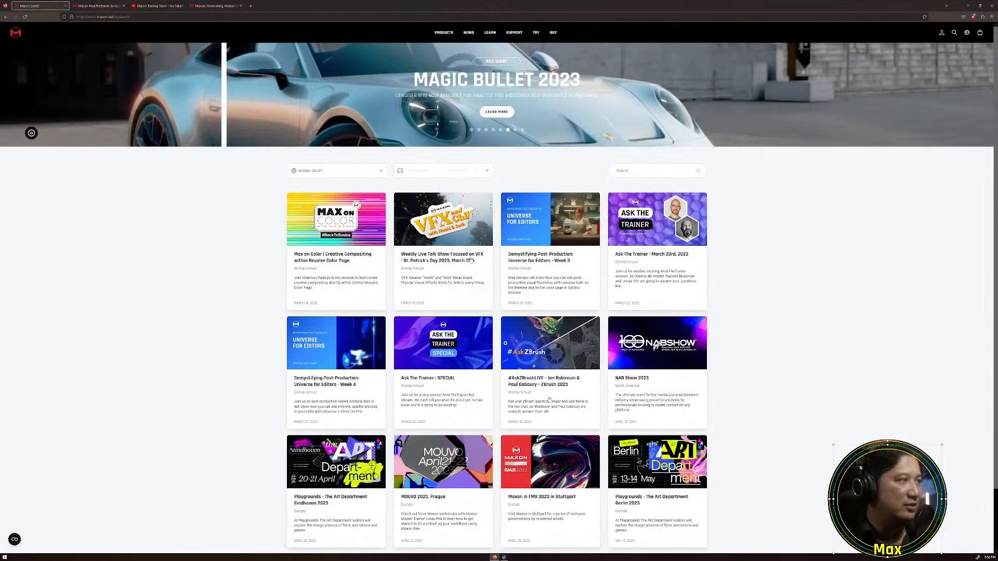
click(226, 6)
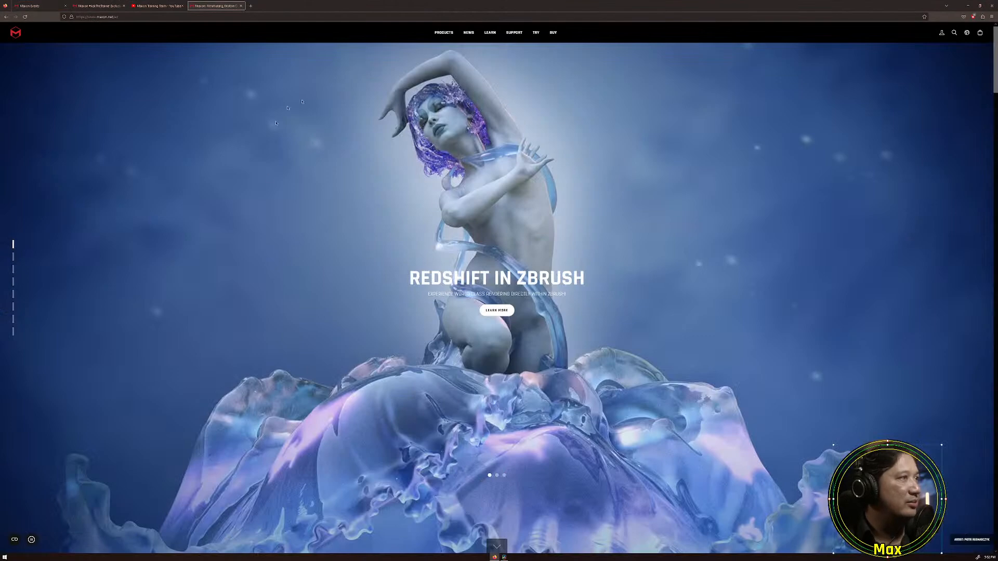
click(445, 33)
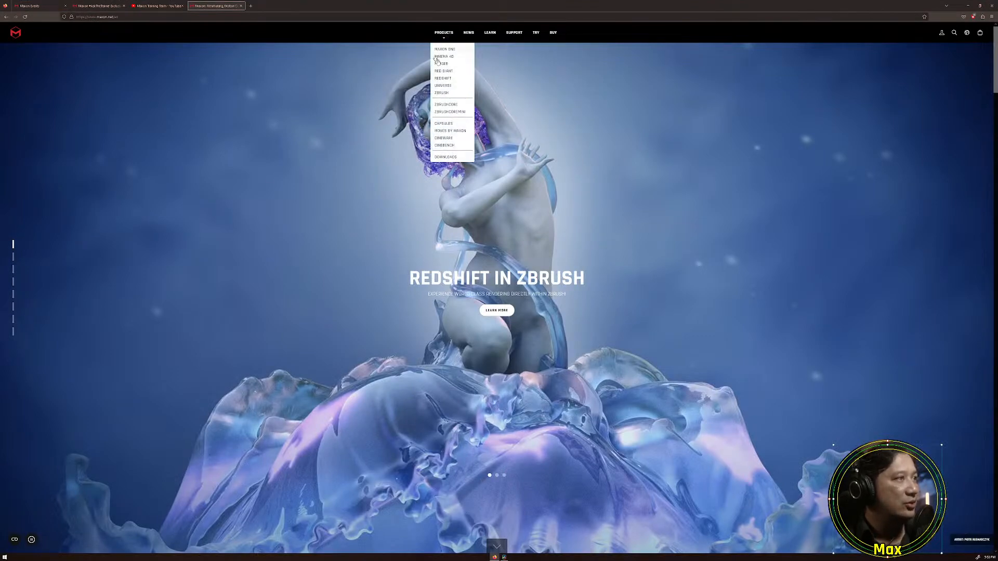
click(448, 87)
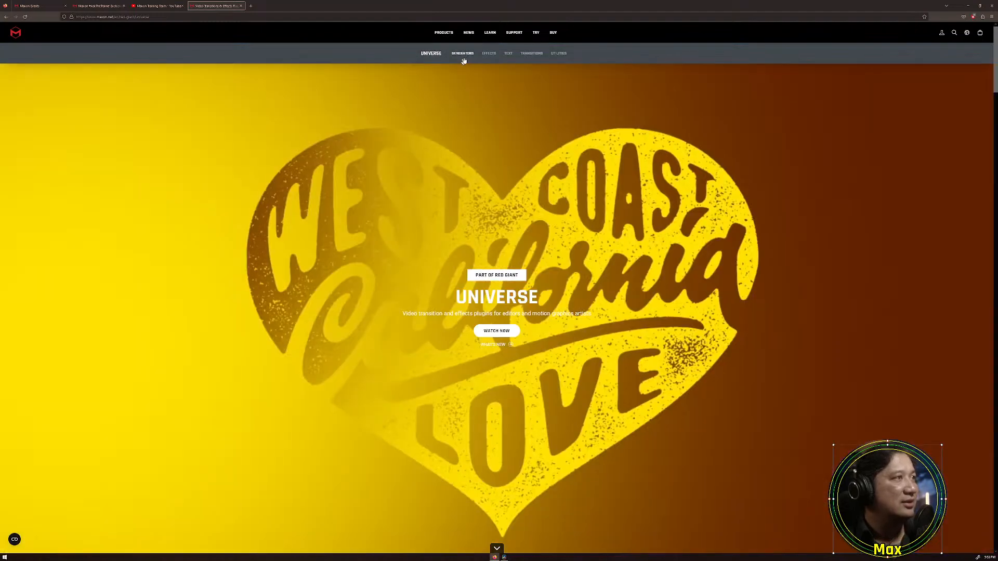
click(461, 68)
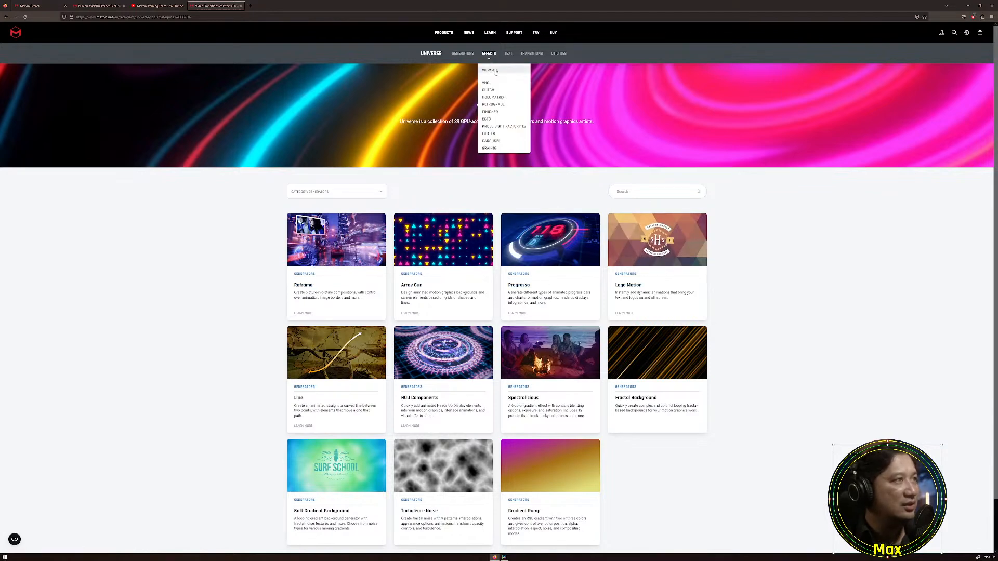
click(495, 71)
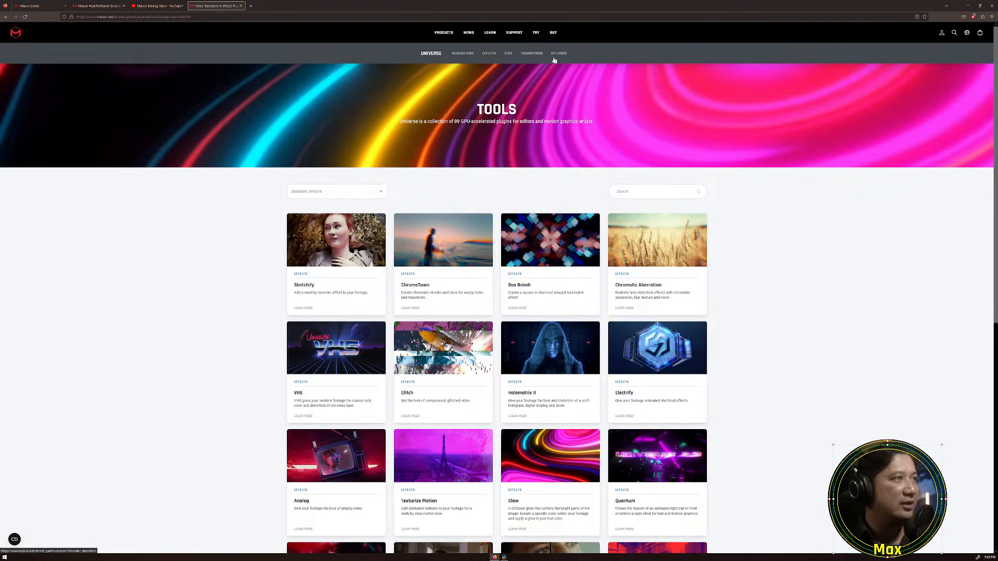
click(509, 70)
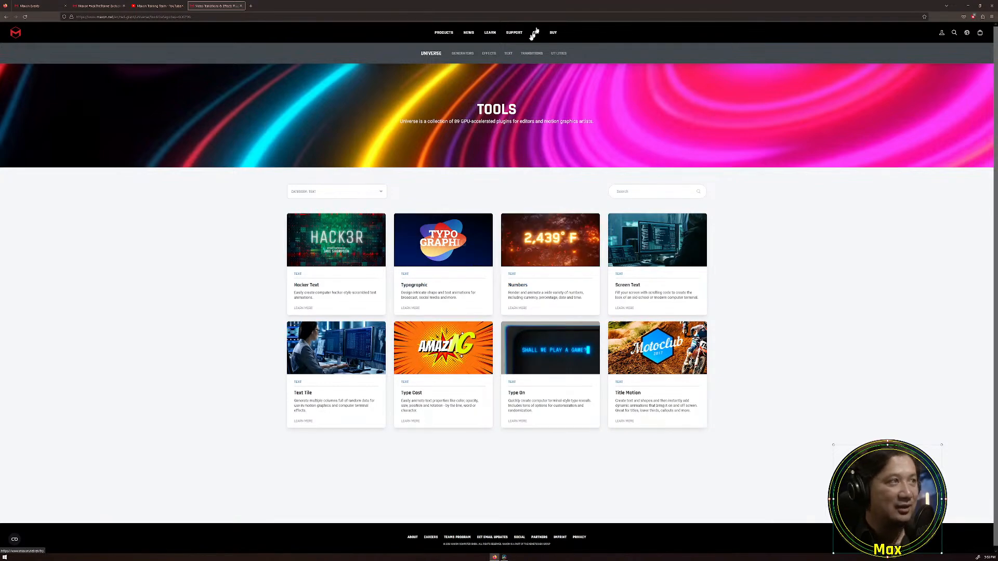
click(529, 54)
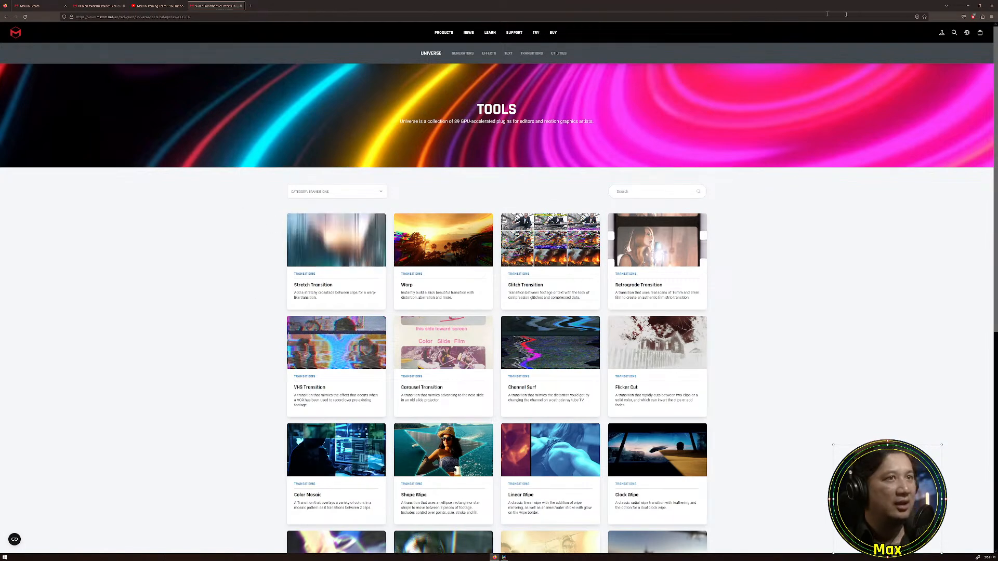
click(968, 6)
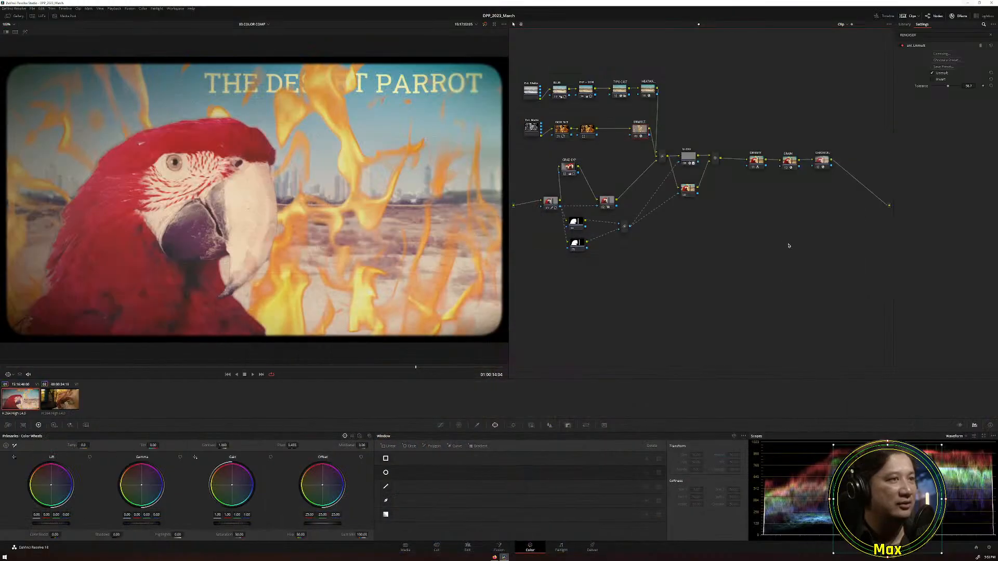
Toggle the Unmult and Glow nodes off and on to compare their contribution to the composite.
click(635, 137)
click(635, 137)
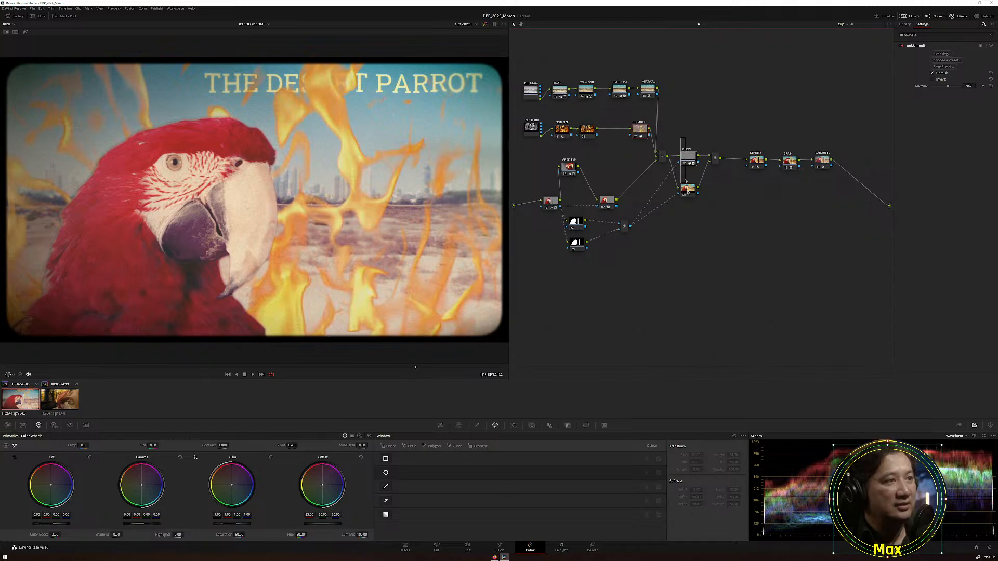
click(689, 157)
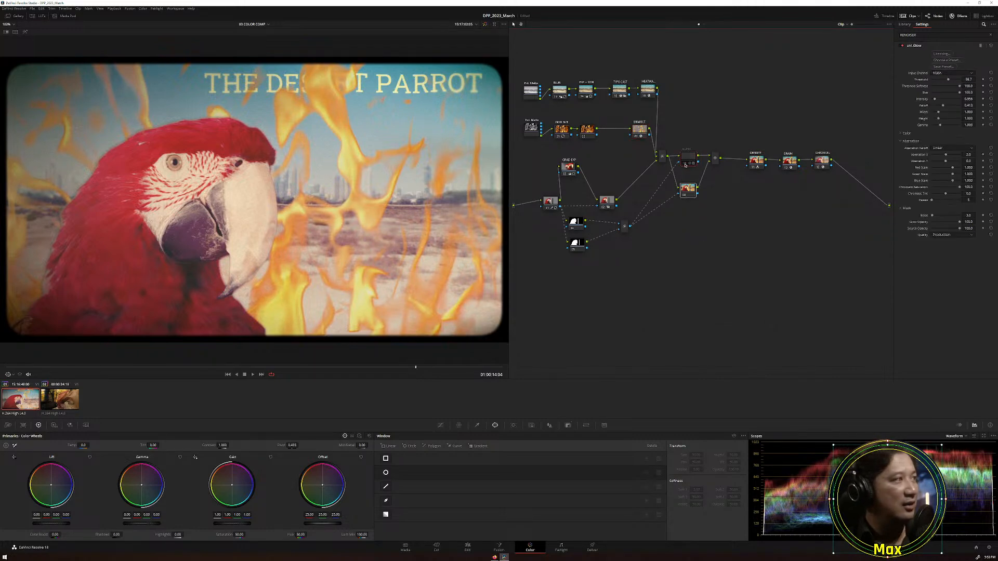
key(ctrl+d)
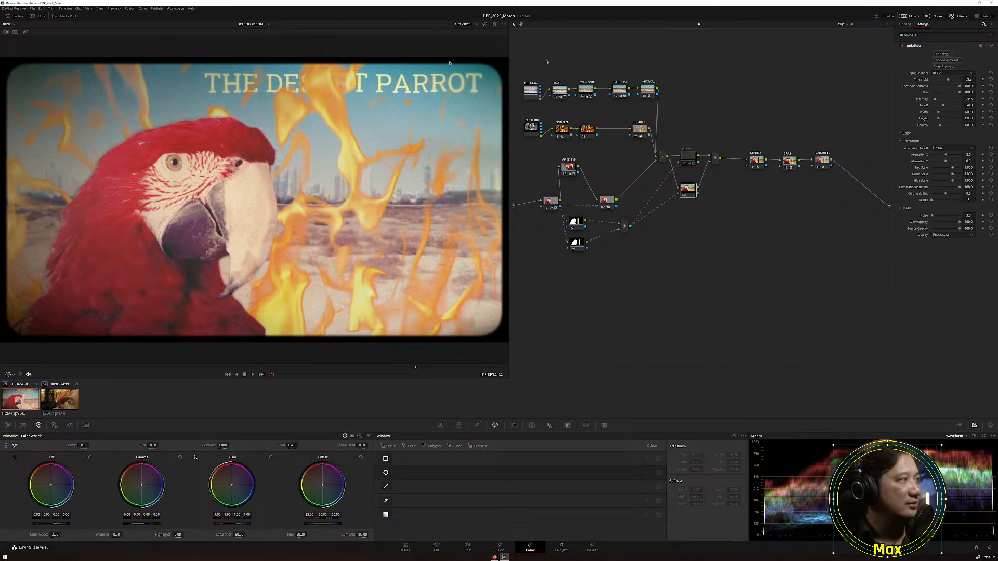
key(ctrl+d)
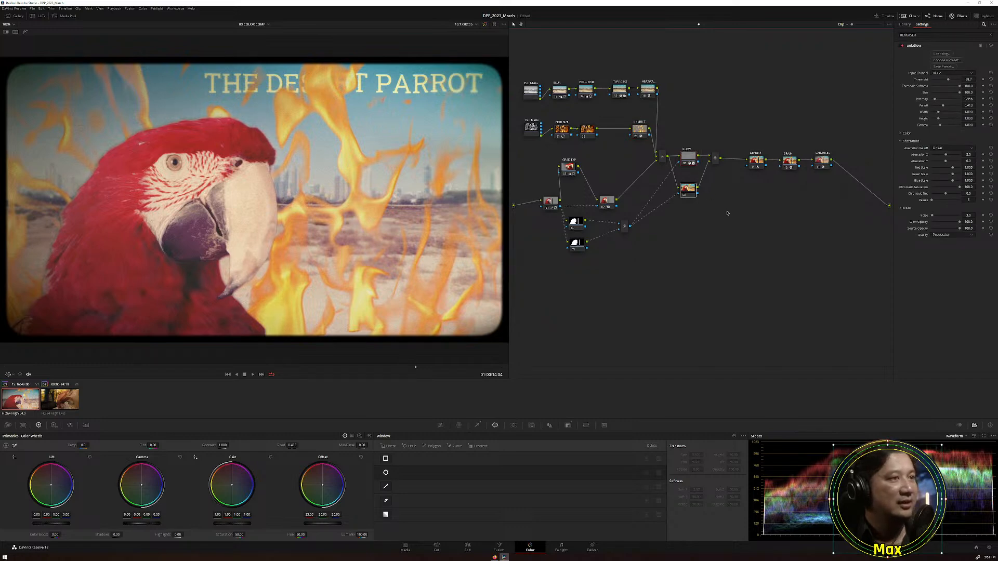
Select the Density, Grain and Carousel finishing nodes and toggle the Density node off and on to compare the image.
click(759, 164)
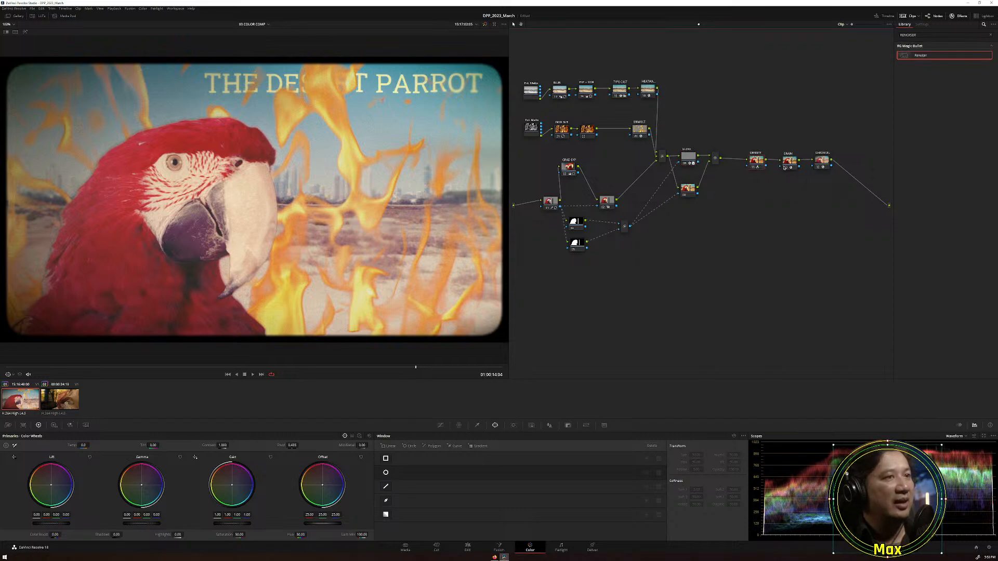
drag(741, 143, 829, 195)
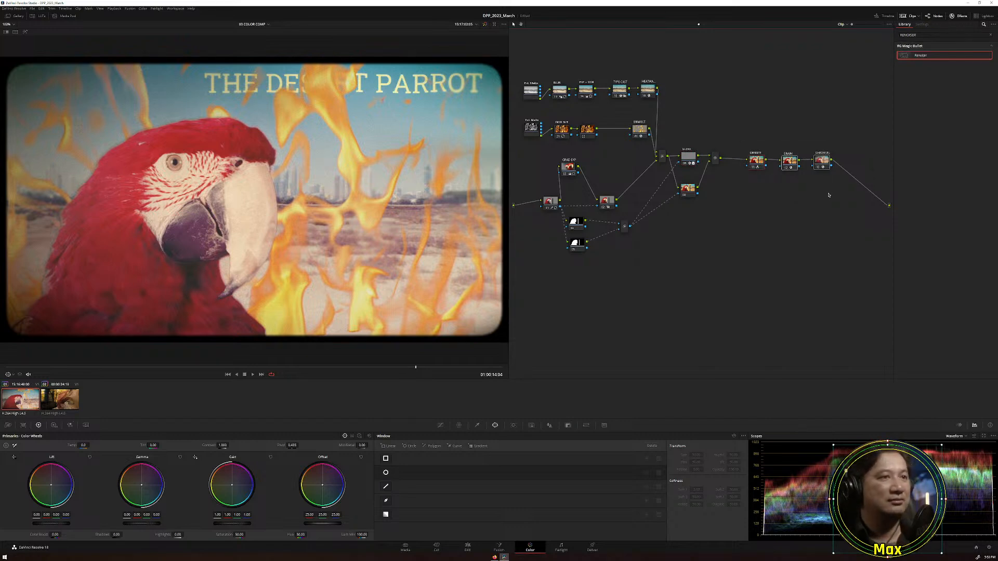
click(752, 168)
click(752, 168)
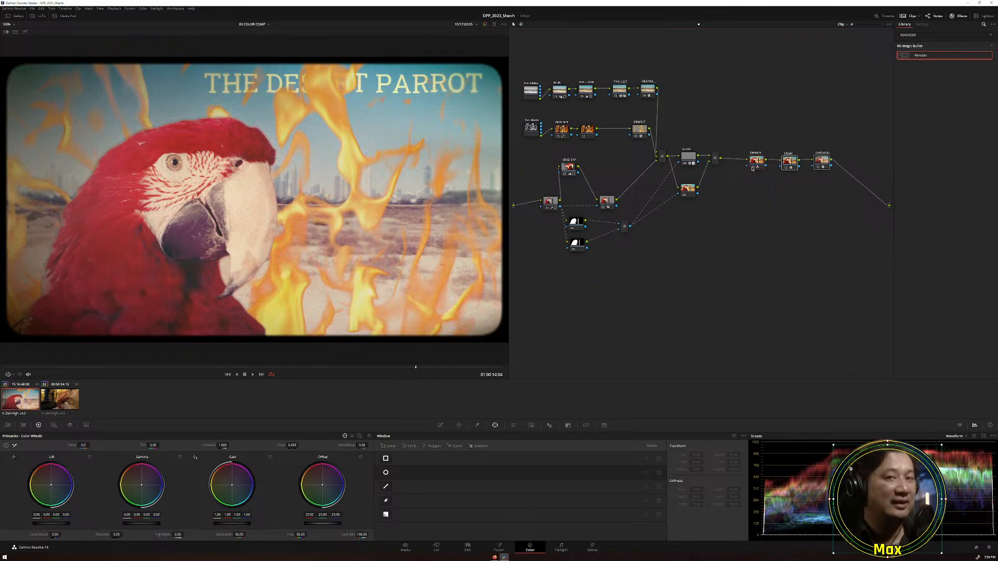
click(752, 168)
click(752, 168)
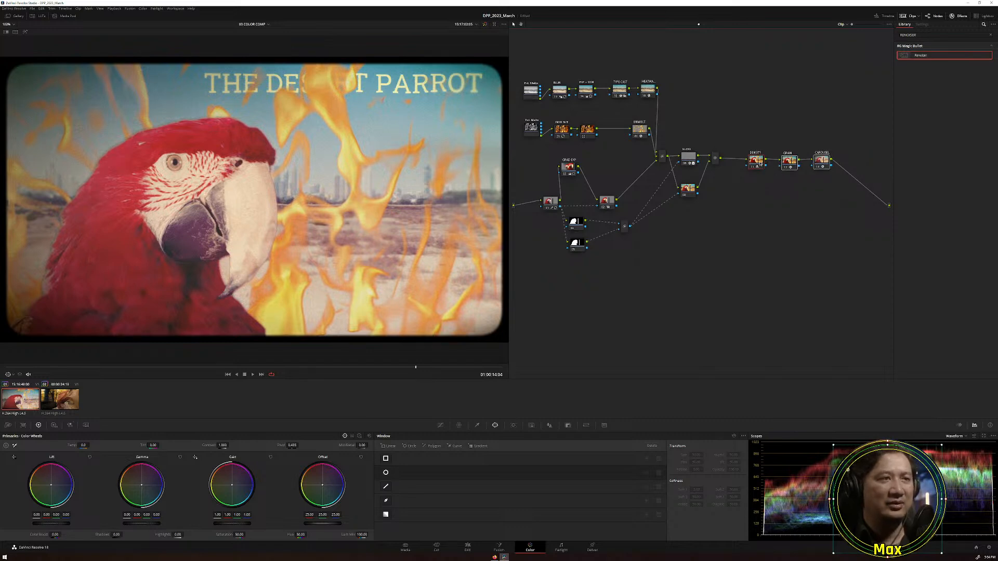
Disable the Density node, add a new serial node after it, and spread the finishing nodes apart with the new one placed below.
drag(758, 162, 747, 161)
click(746, 182)
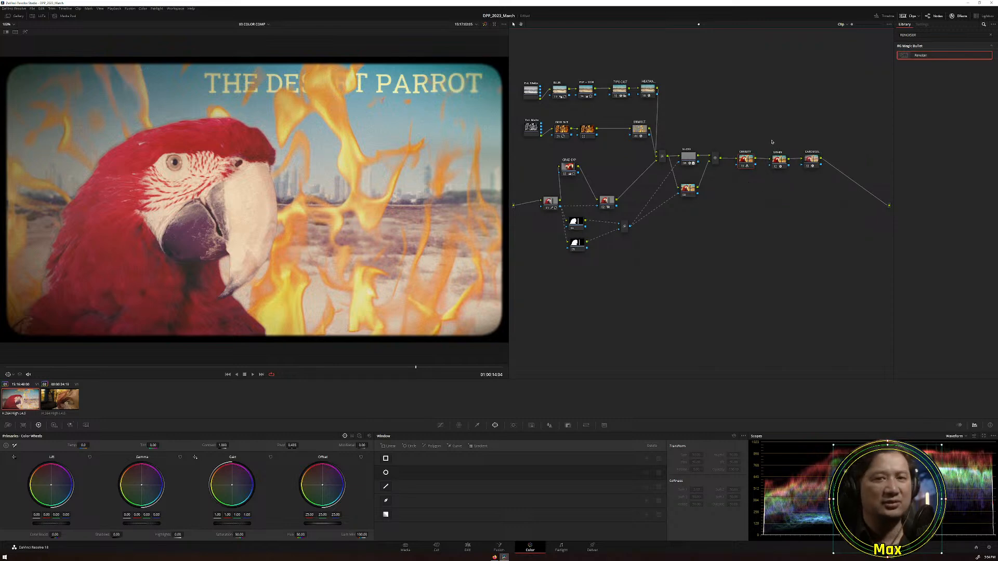
click(745, 166)
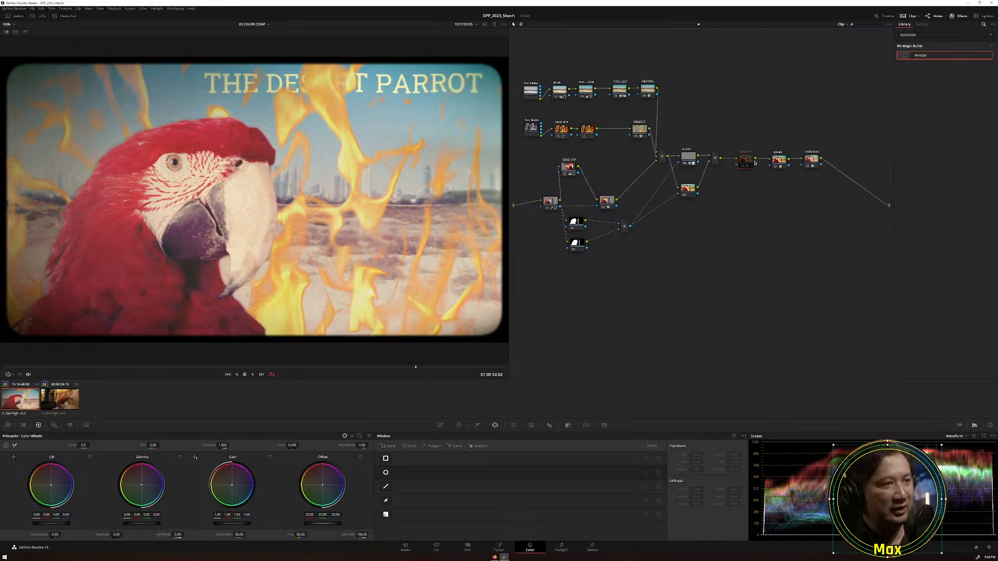
key(alt+s)
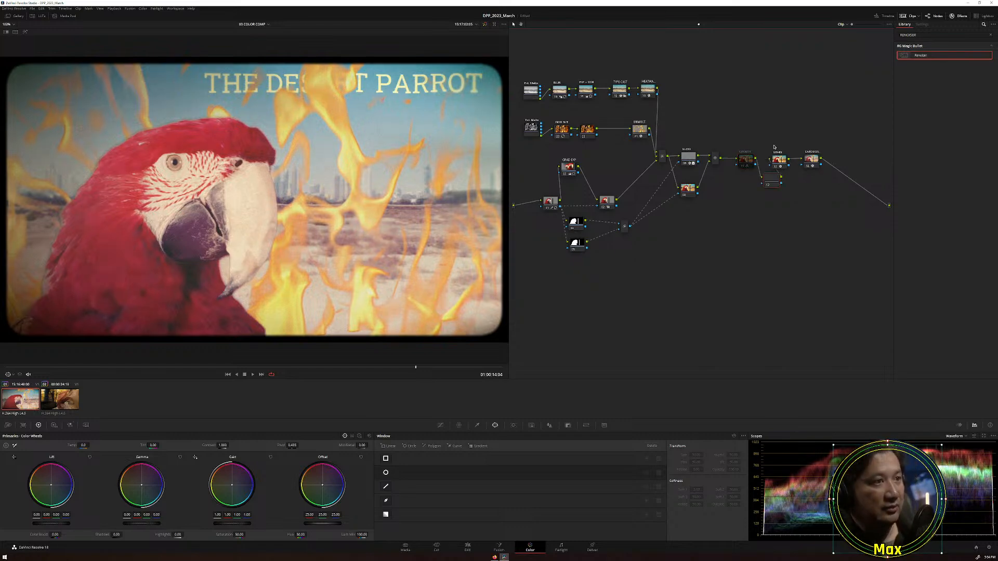
drag(774, 146, 819, 168)
drag(811, 160, 833, 162)
drag(768, 184, 744, 222)
Set the new serial node's color space to HSV and turn off Channel 1 and Channel 3.
right_click(745, 223)
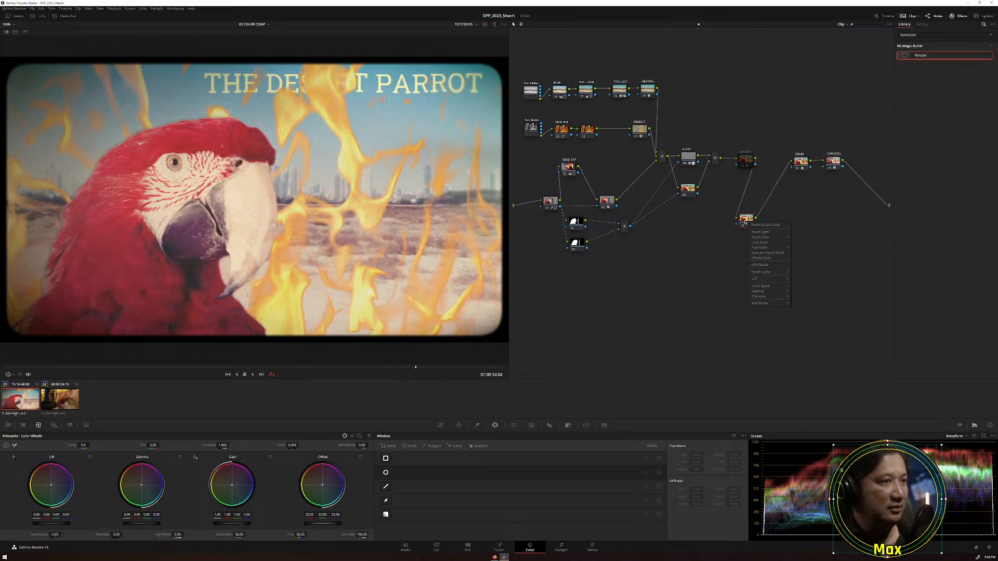
mouse_move(785, 288)
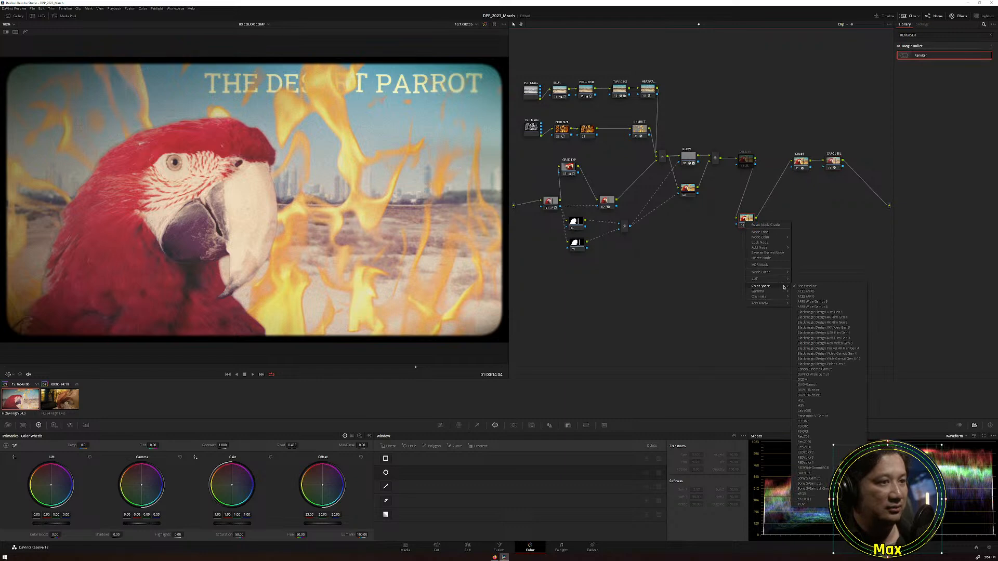
click(807, 406)
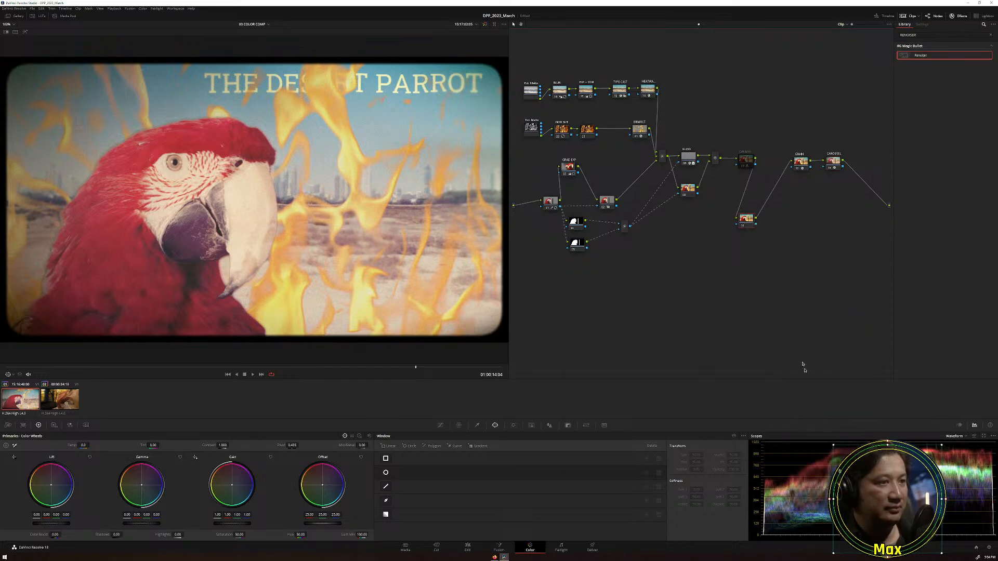
right_click(752, 224)
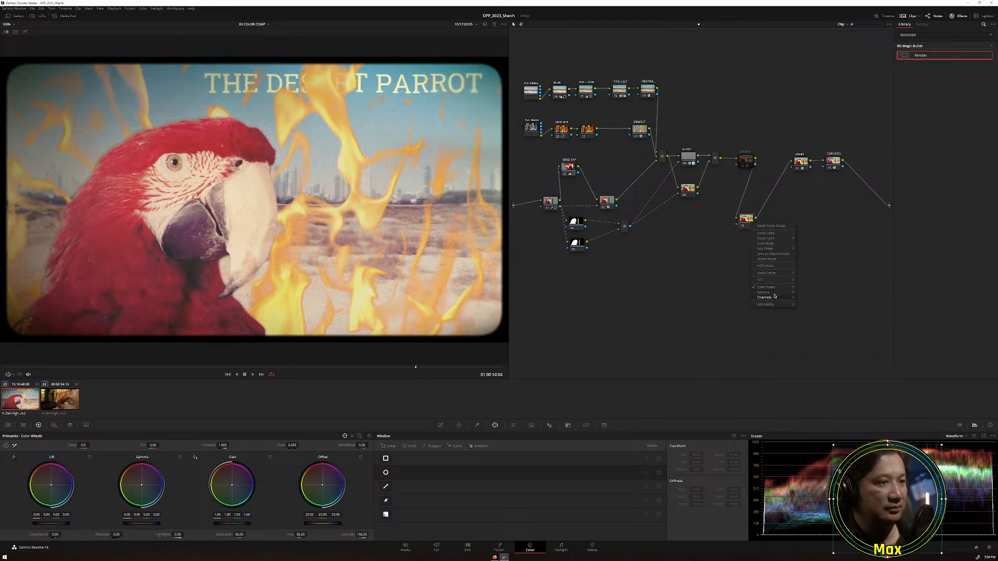
click(806, 299)
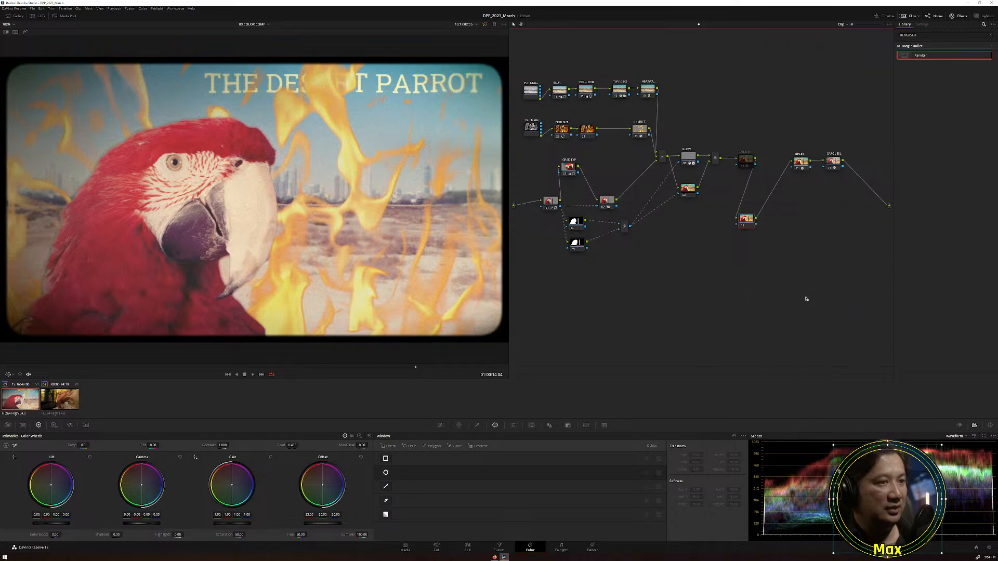
right_click(748, 228)
mouse_move(764, 302)
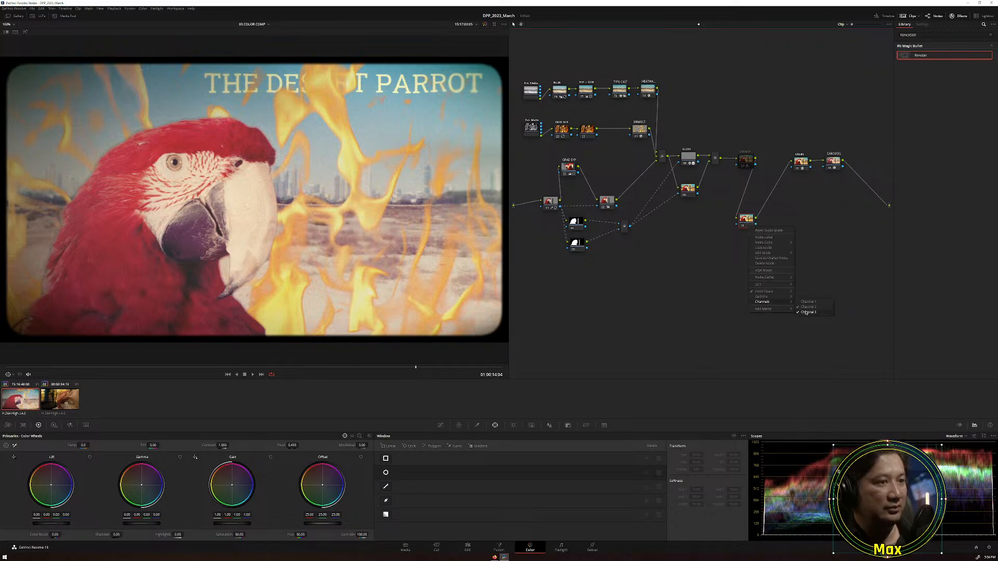
click(806, 313)
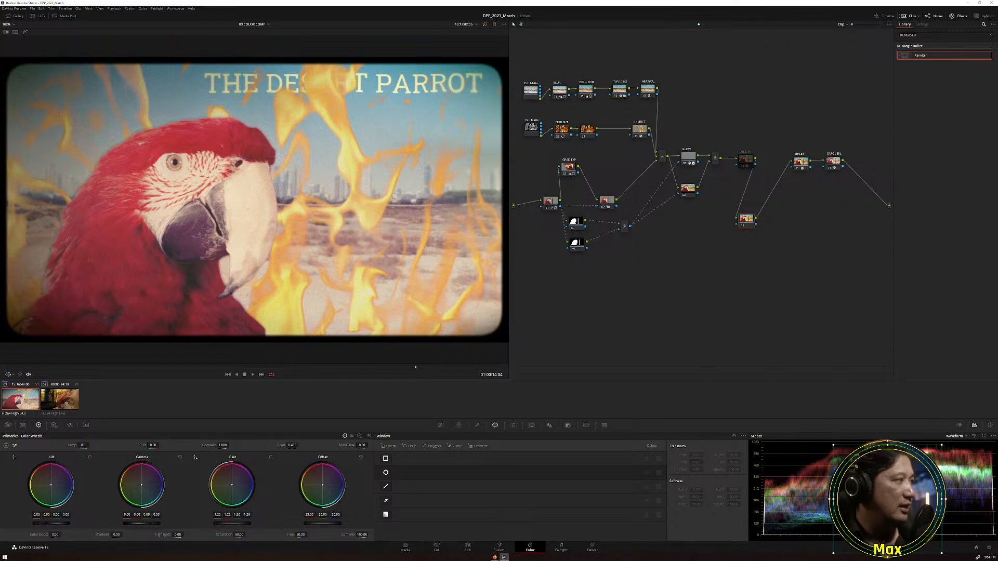
Try the HSV node's Gain at 1.40 and Gamma at 0.07, resetting each, and settle Gain at 1.04.
drag(234, 524, 250, 524)
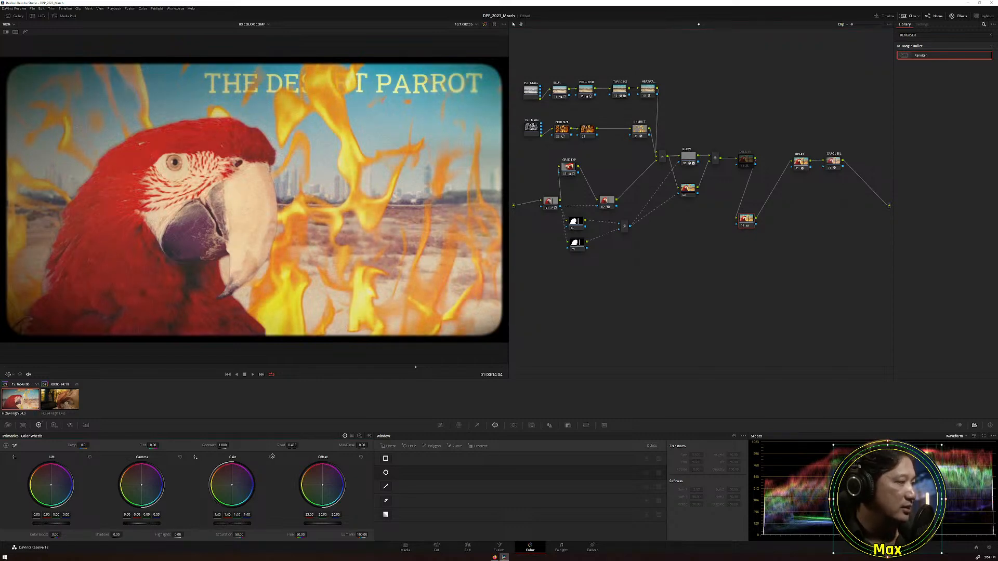
click(270, 457)
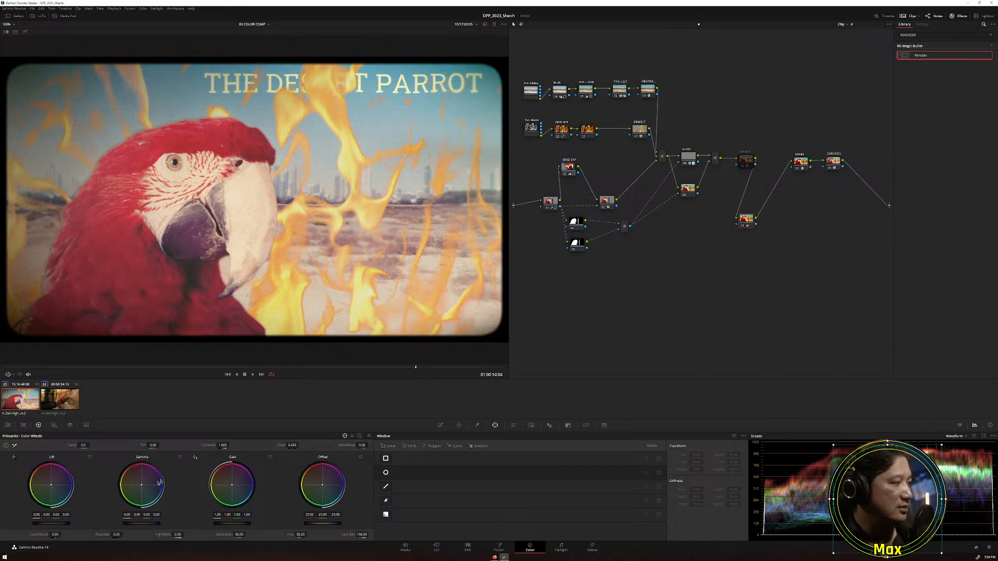
drag(134, 523, 142, 524)
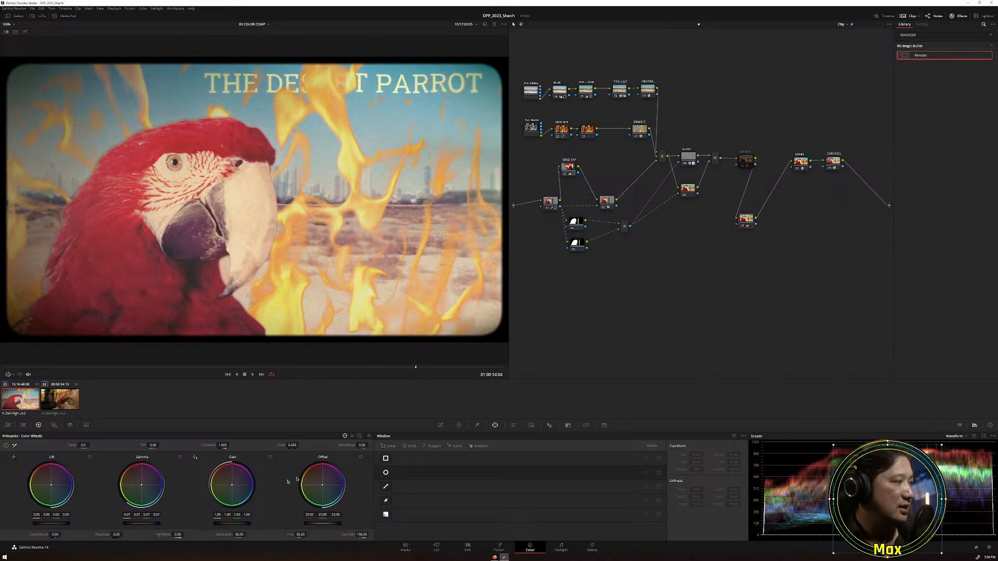
click(180, 458)
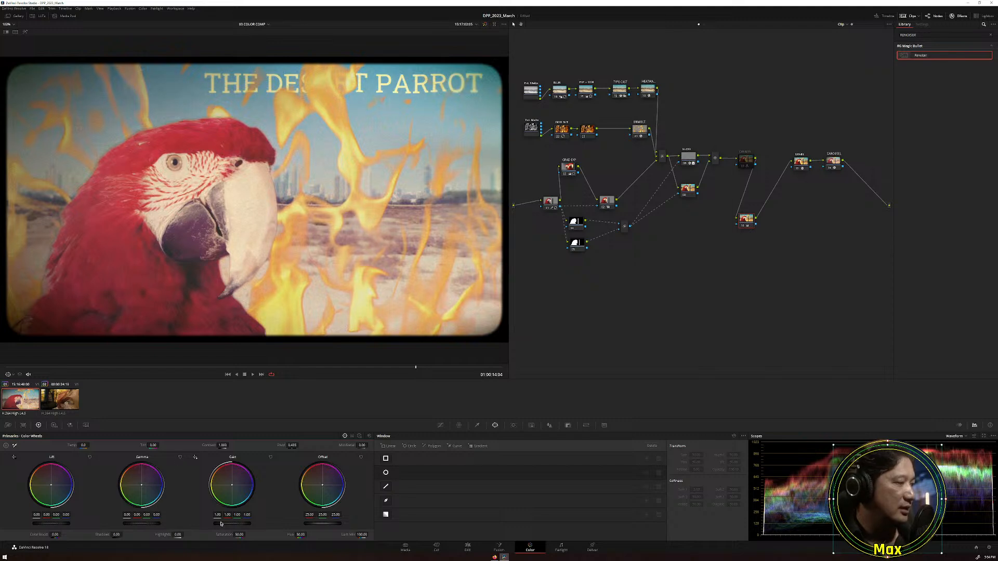
drag(232, 524, 237, 524)
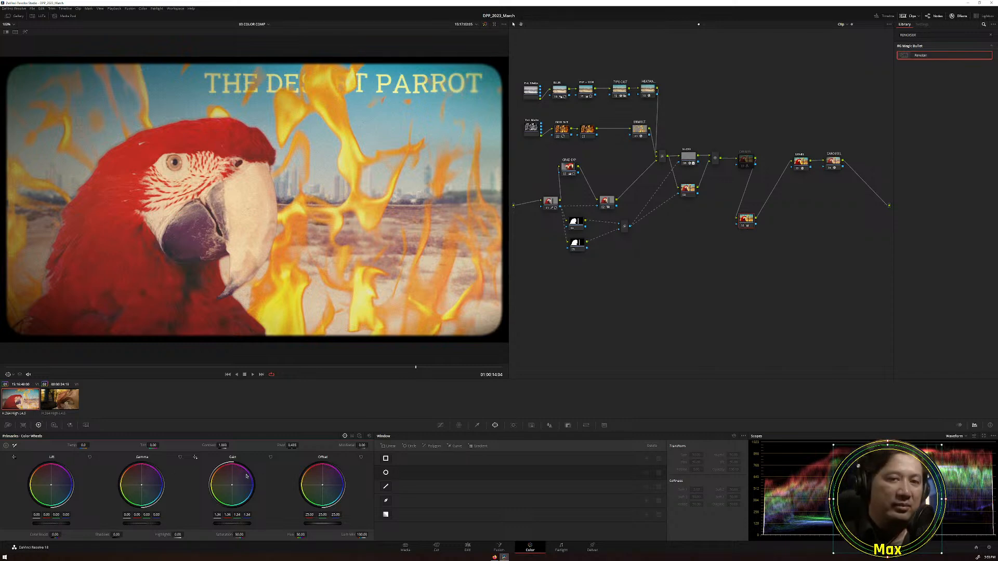
Delete the HSV test node, re-enable the Density node, and move the Grain and Carousel nodes closer to it.
right_click(747, 221)
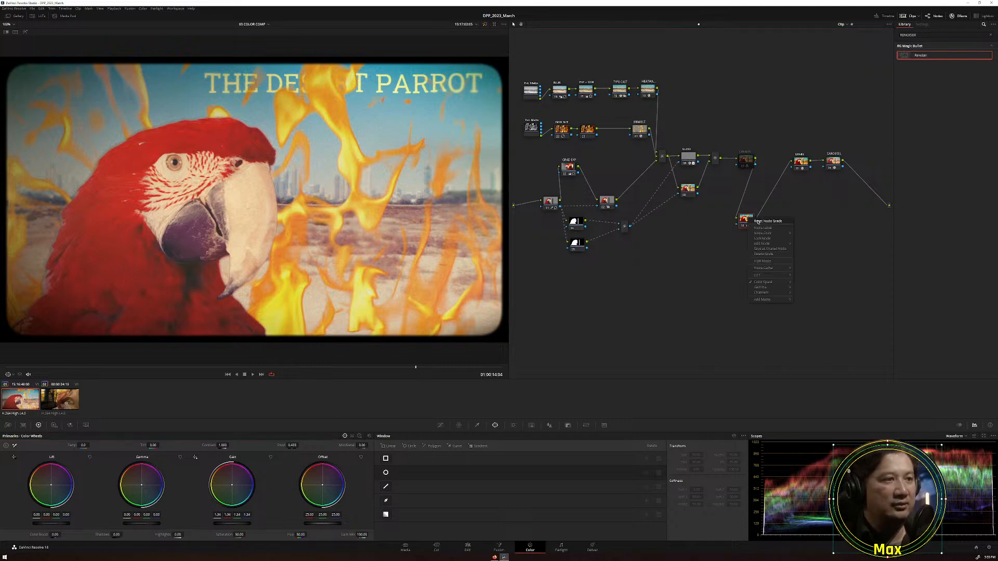
click(762, 290)
key(Delete)
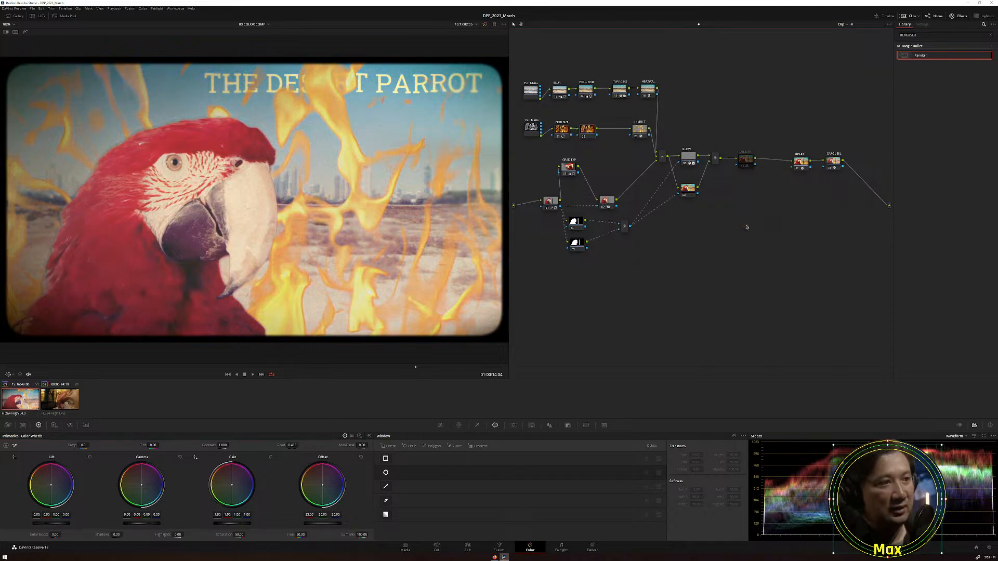
click(802, 163)
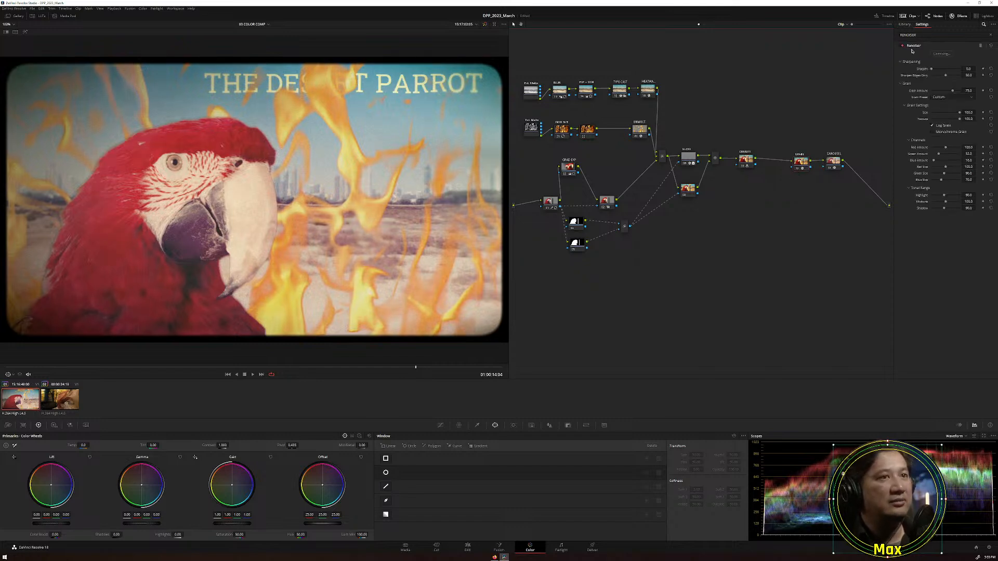
drag(781, 140, 815, 165)
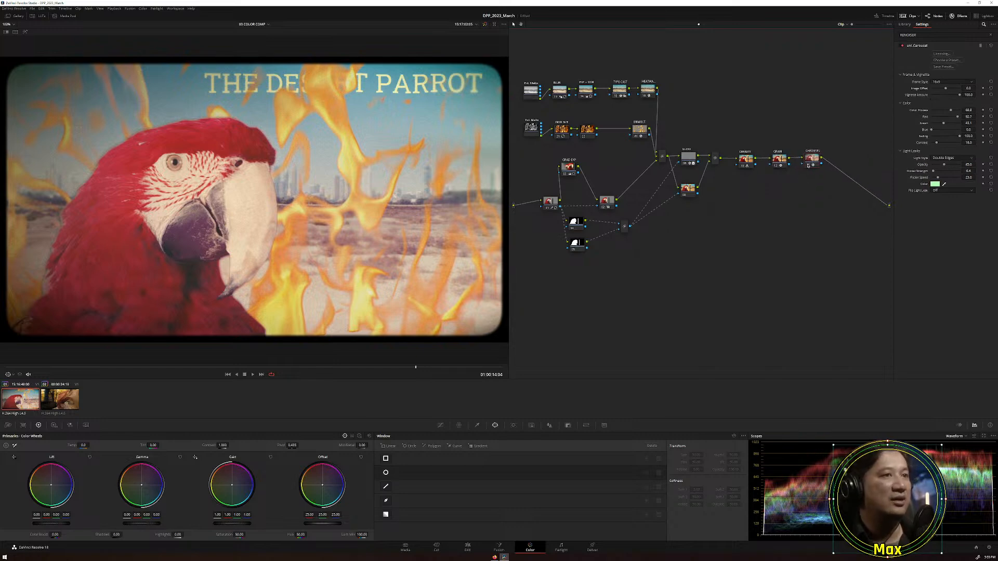
Toggle the Carousel node off and on to compare its effect on the image.
click(808, 165)
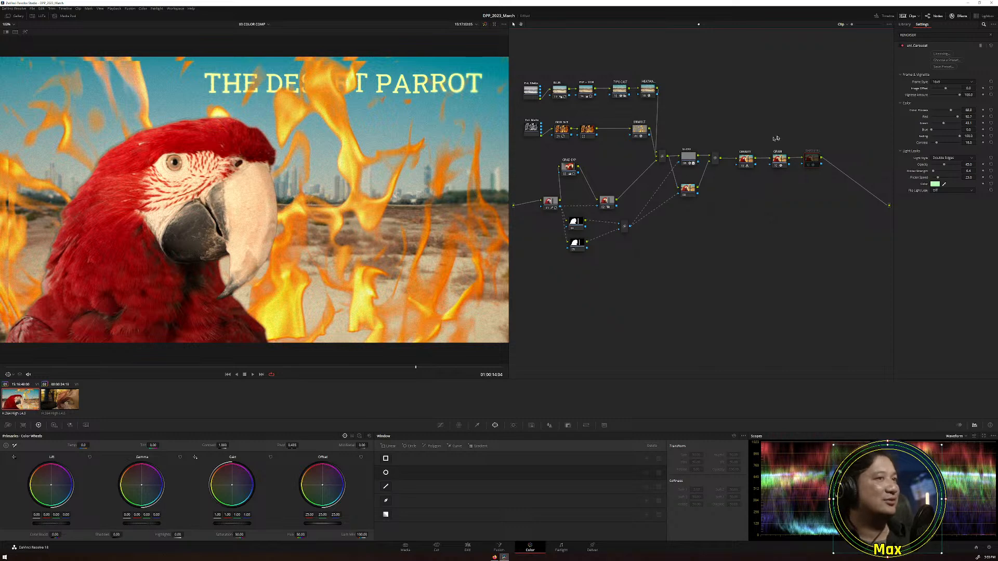
click(810, 166)
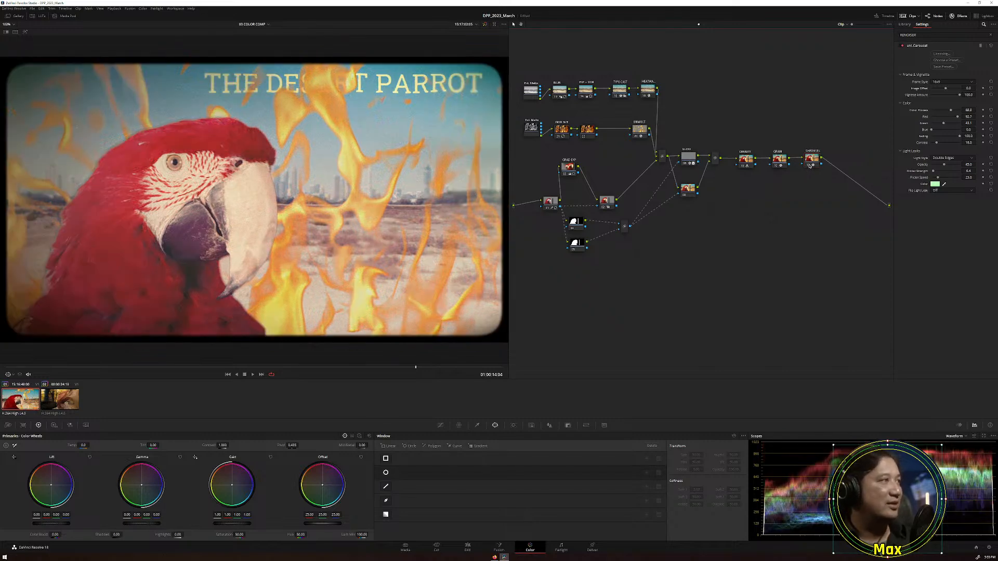
click(810, 166)
click(810, 166)
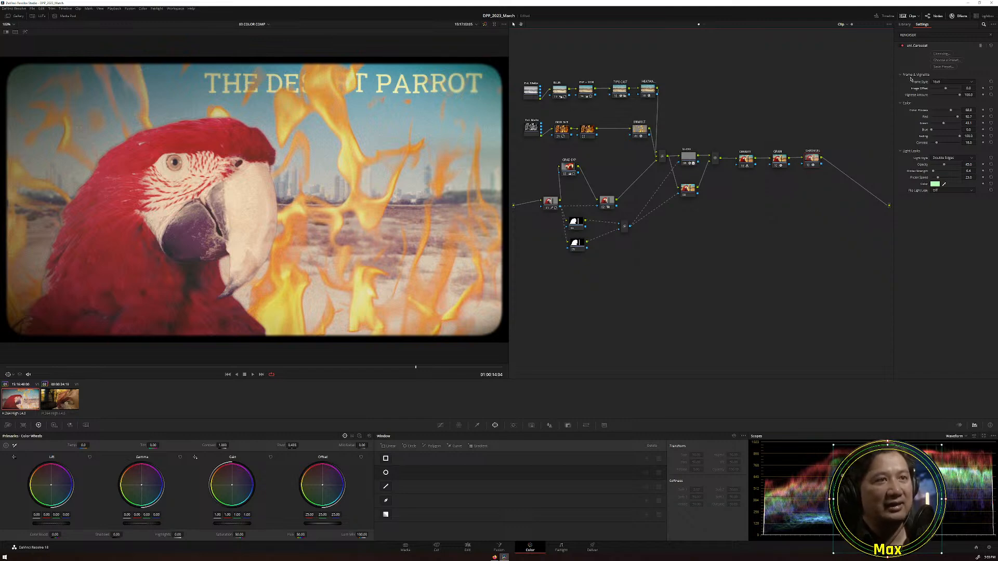
Try the soft wide and Square frames in the Carousel effect, and return to the original wide frame.
click(946, 83)
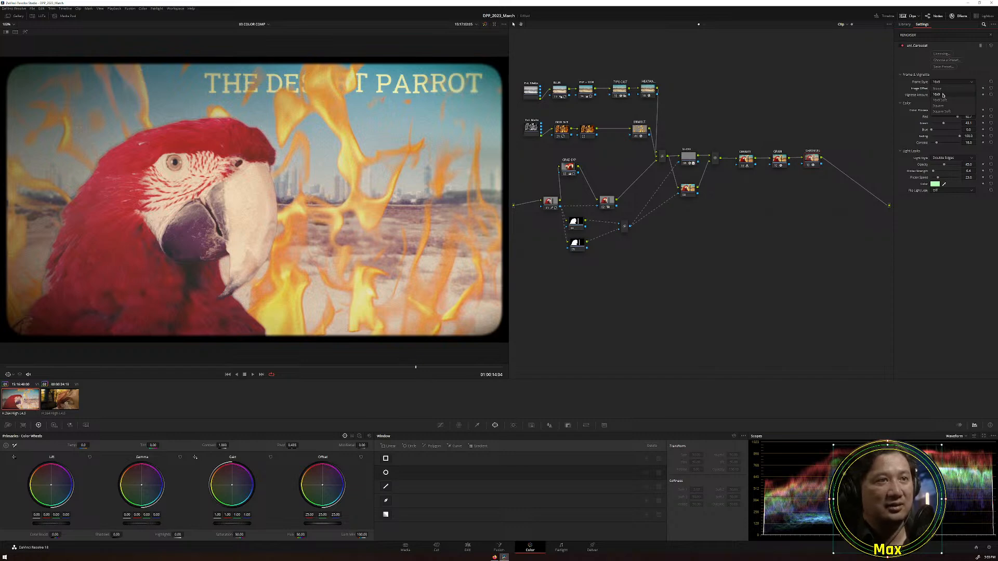
click(944, 100)
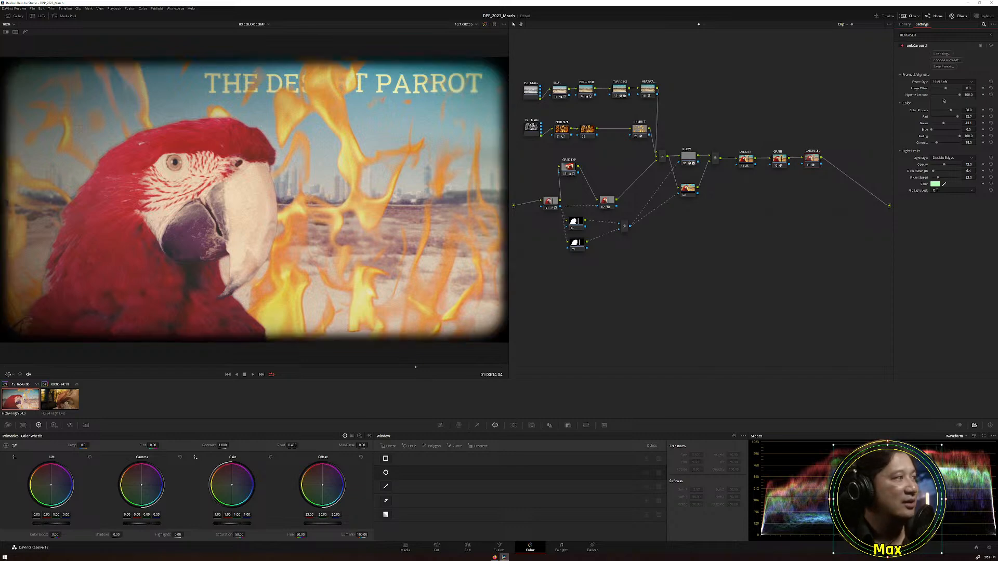
click(951, 83)
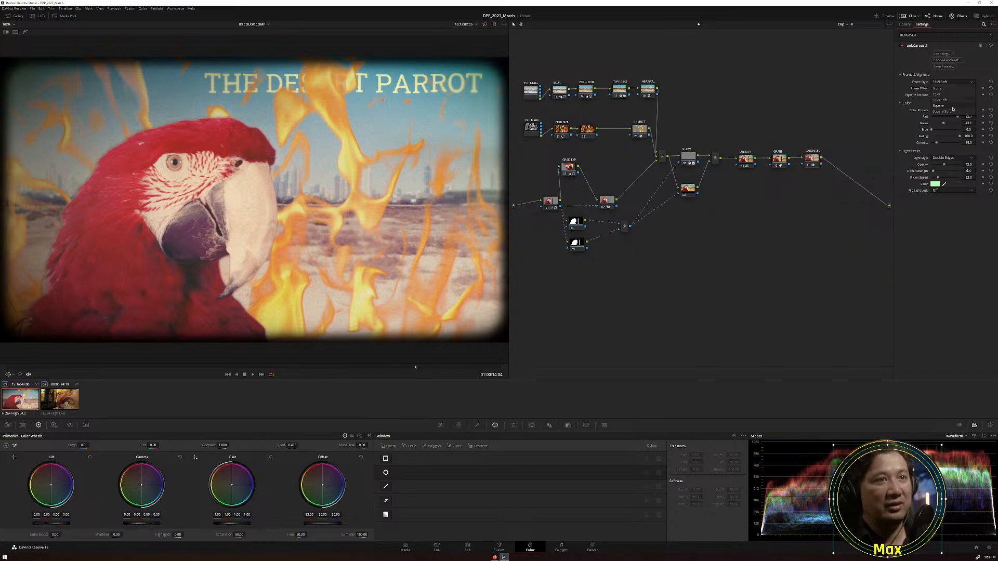
click(953, 107)
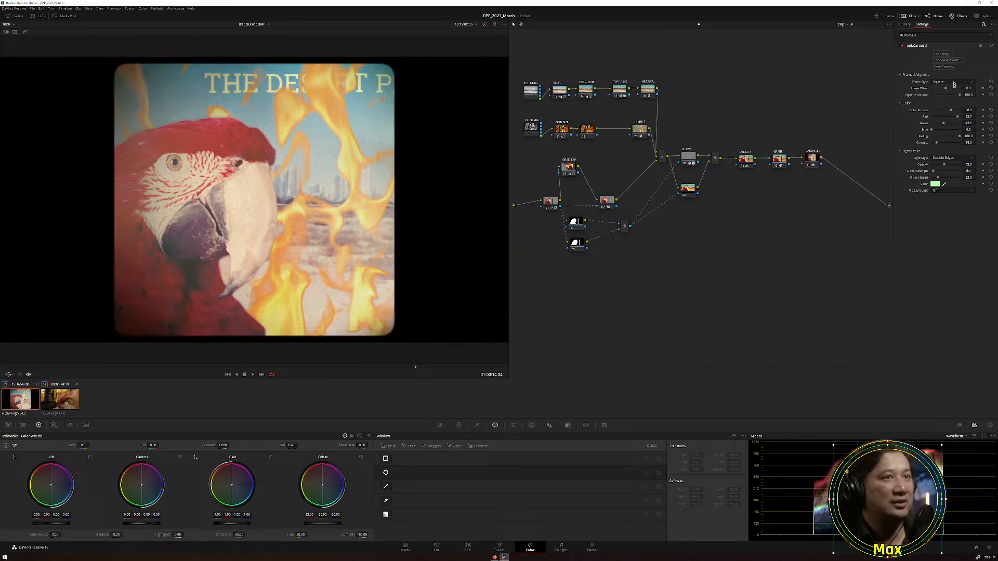
click(954, 82)
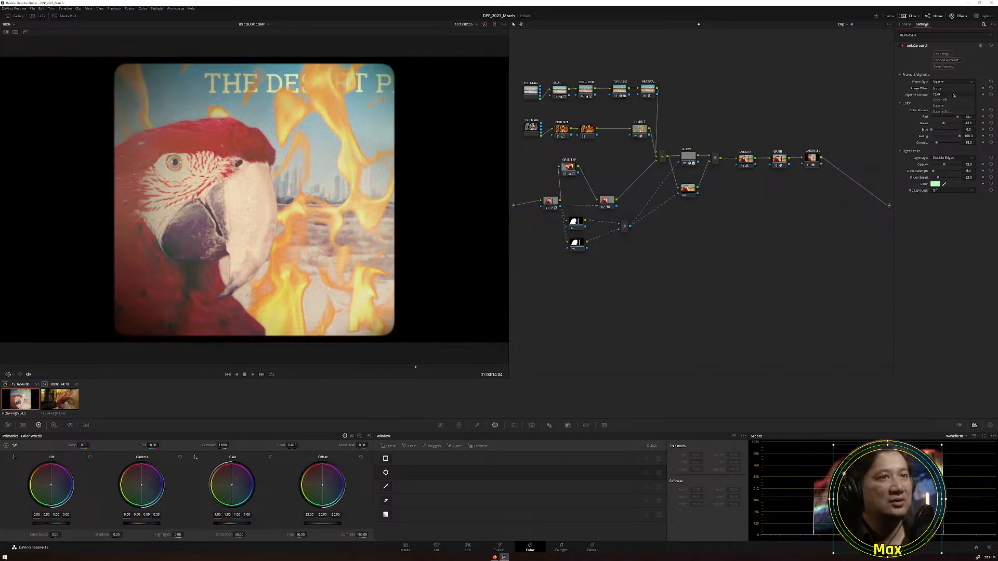
click(954, 96)
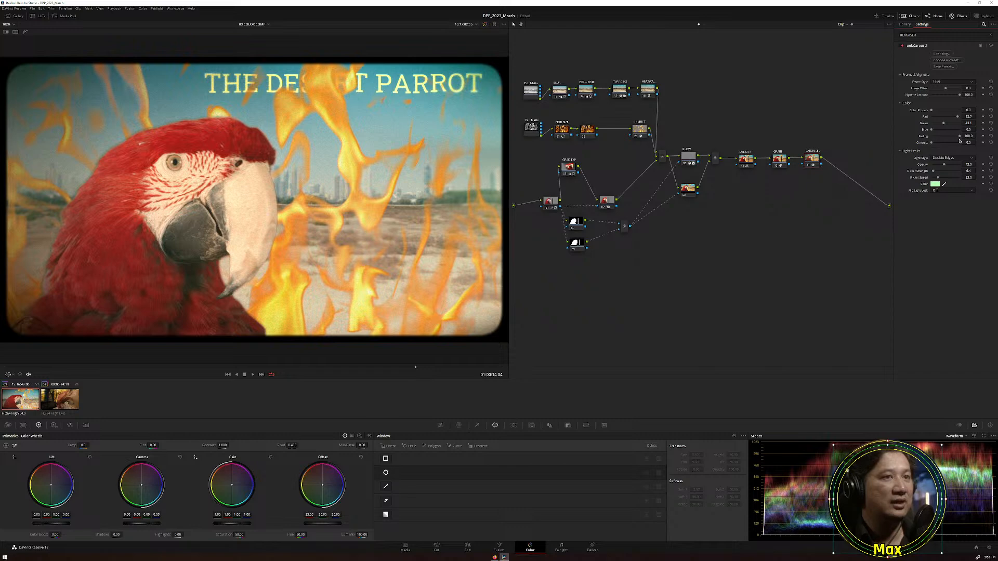
Zero the Carousel's color sliders, restore the color process, red, fading and contrast defaults, and lower the light leak opacity to about 24.
drag(960, 141, 922, 119)
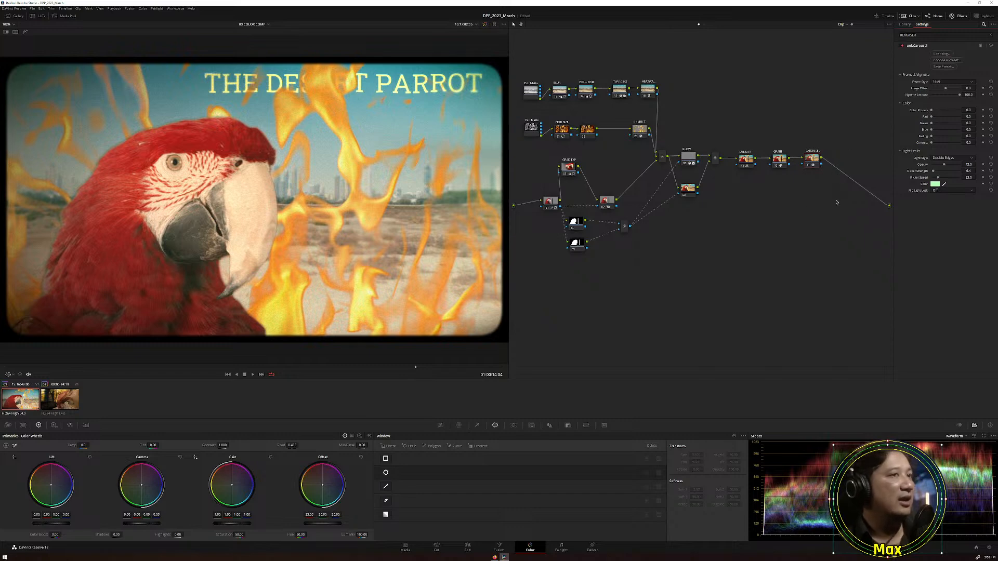
click(991, 111)
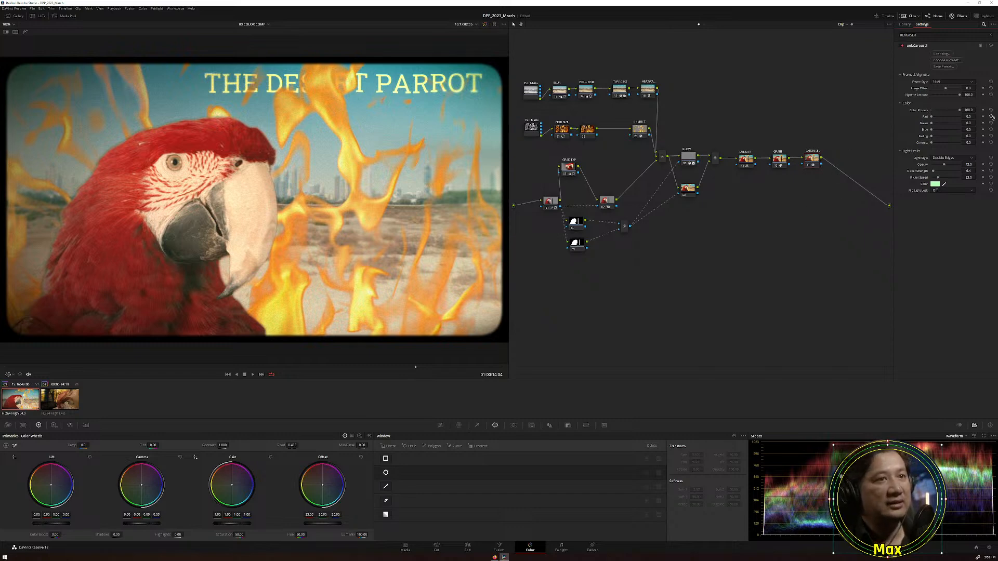
click(990, 116)
click(991, 136)
click(990, 142)
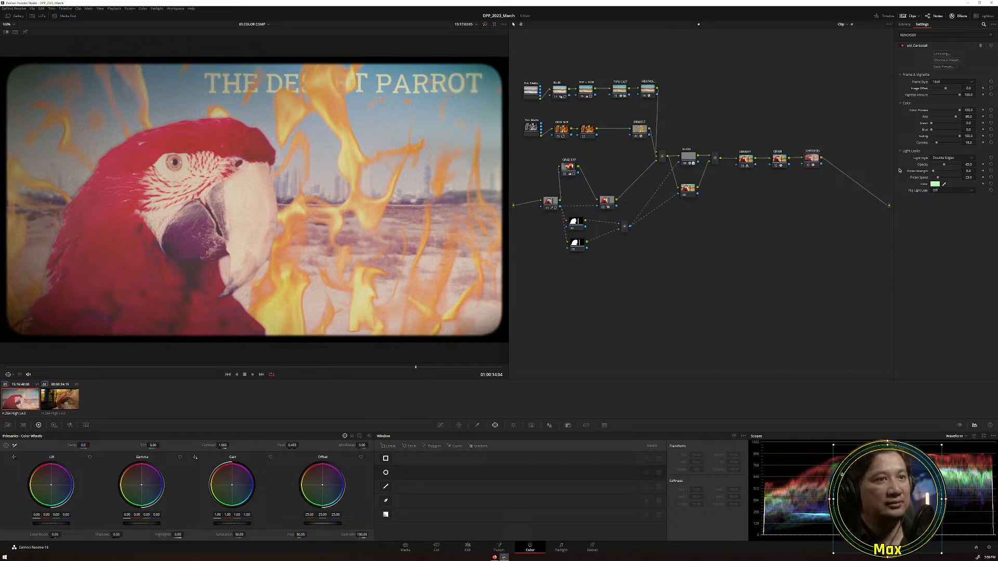
mouse_move(942, 162)
mouse_down()
mouse_move(965, 165)
mouse_move(936, 171)
mouse_up()
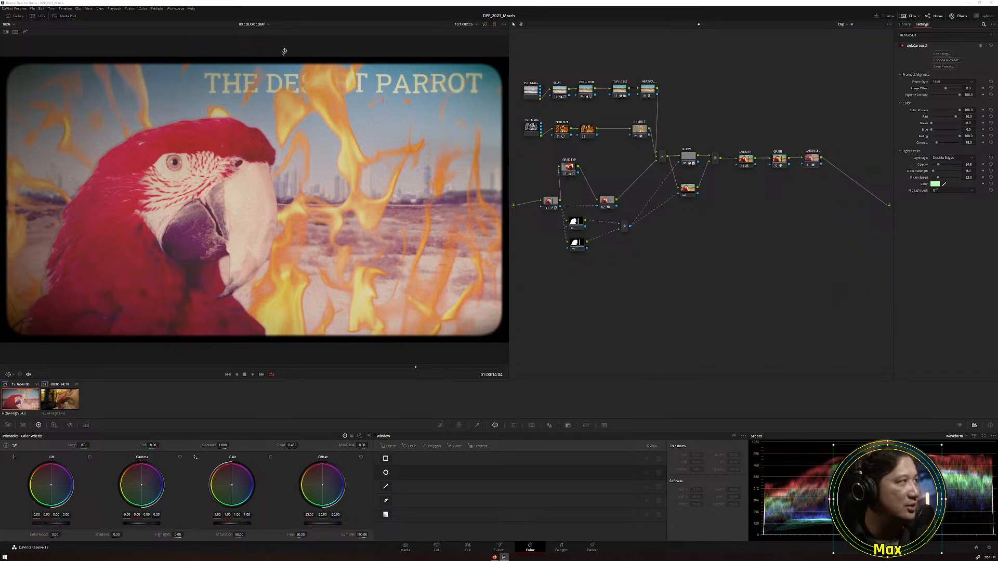
Switch to the 04 COLOR COMP - BATMAN timeline and enable the two disabled glow nodes at the bottom of the node tree.
click(268, 25)
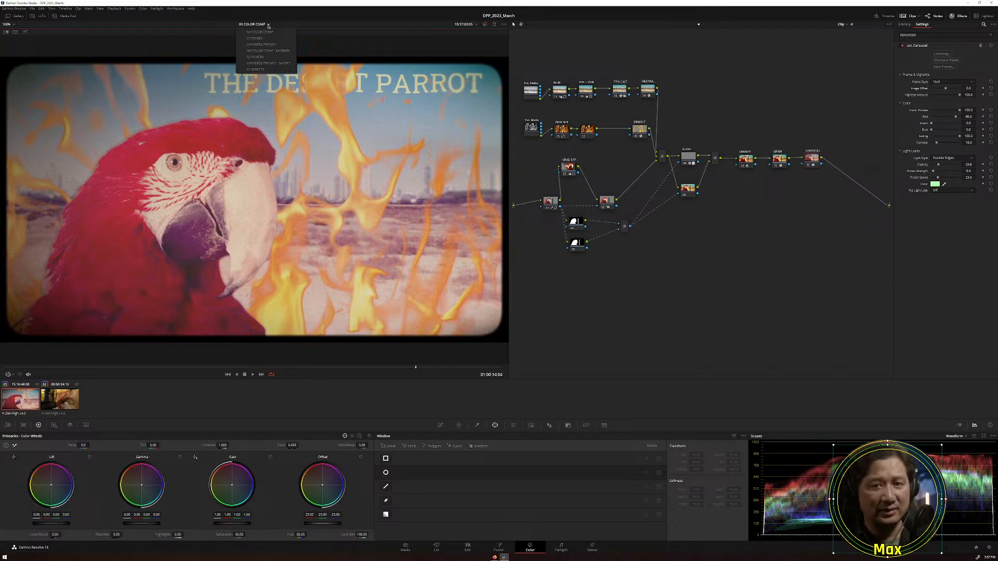
click(270, 52)
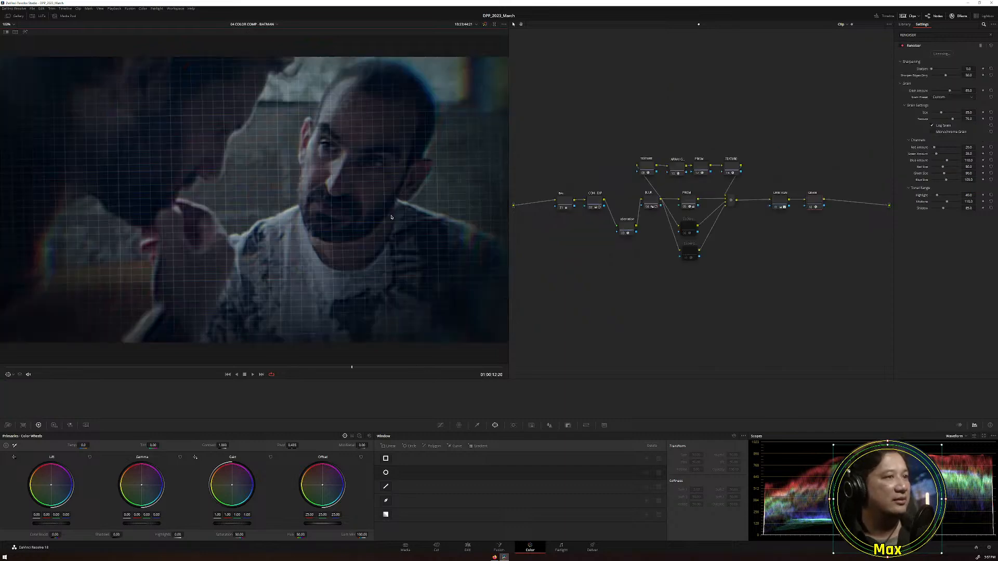
click(685, 234)
click(686, 259)
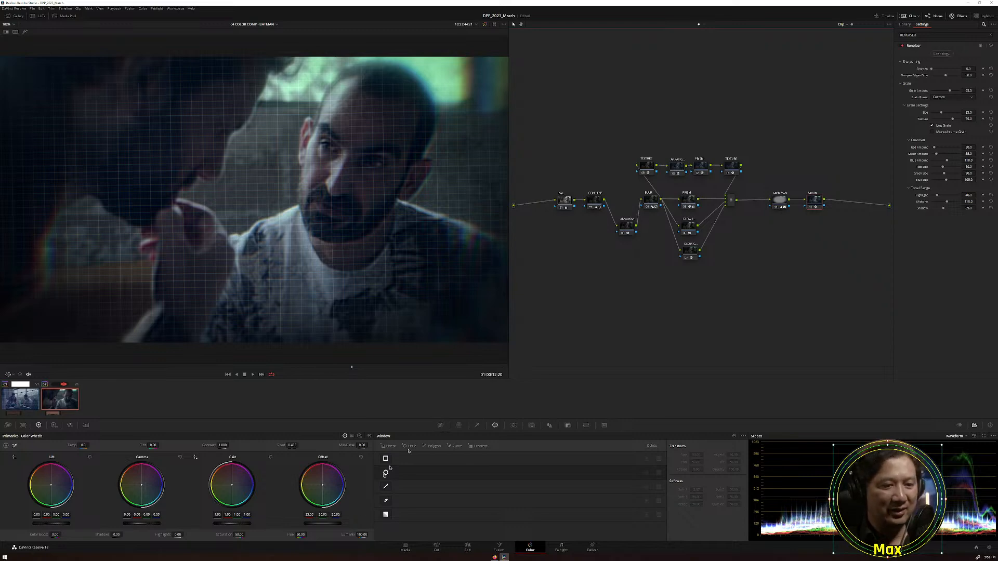
Create a new local version of the grade for the second clip.
right_click(68, 403)
mouse_move(86, 224)
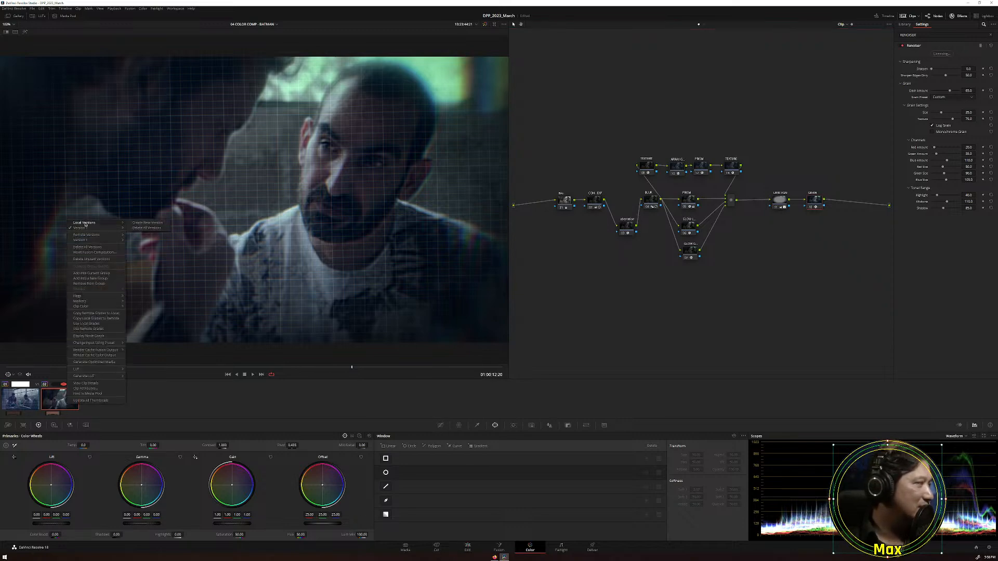
click(137, 224)
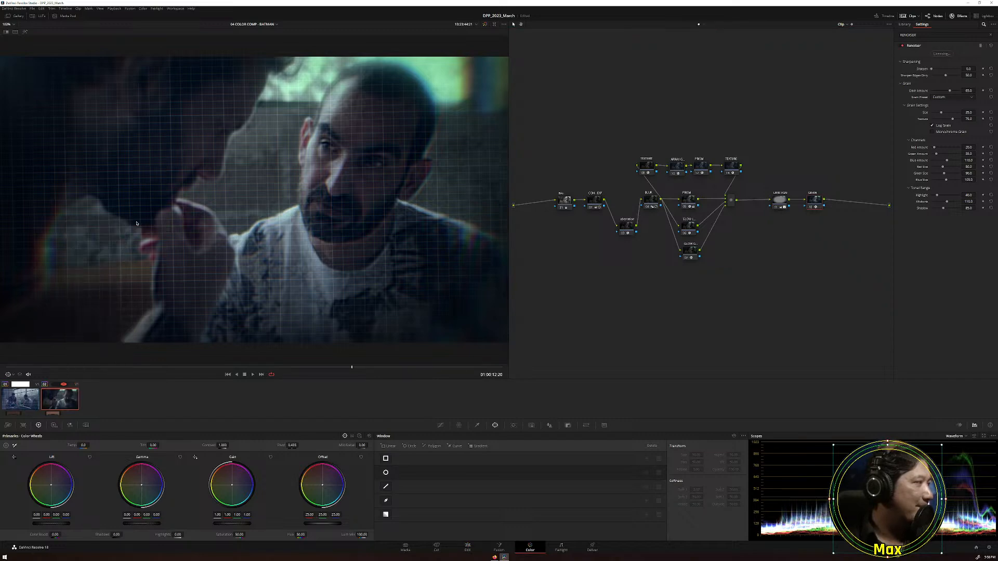
click(523, 293)
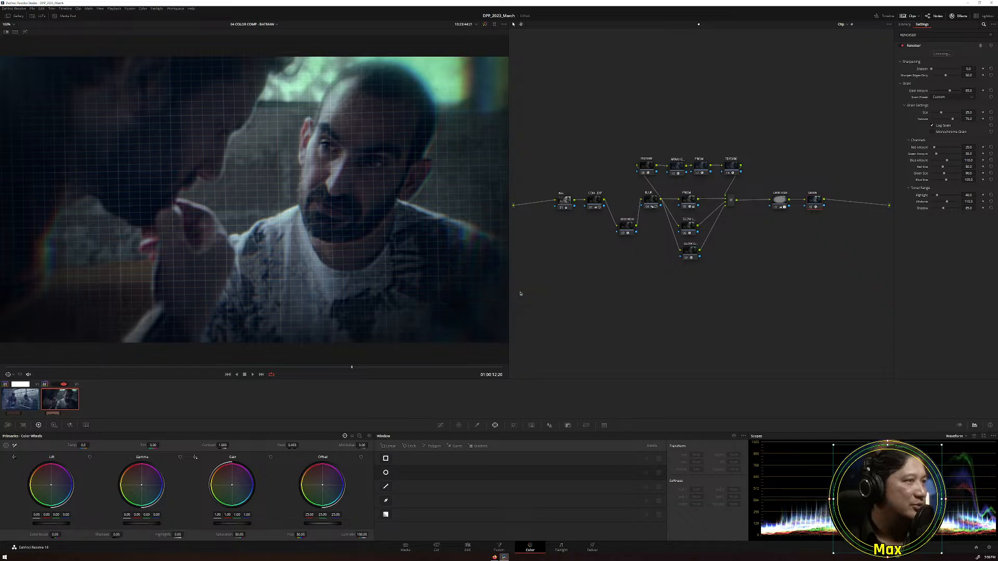
Reset all grades and nodes on the new version and align the single node on the line between the graph's input and output.
click(959, 18)
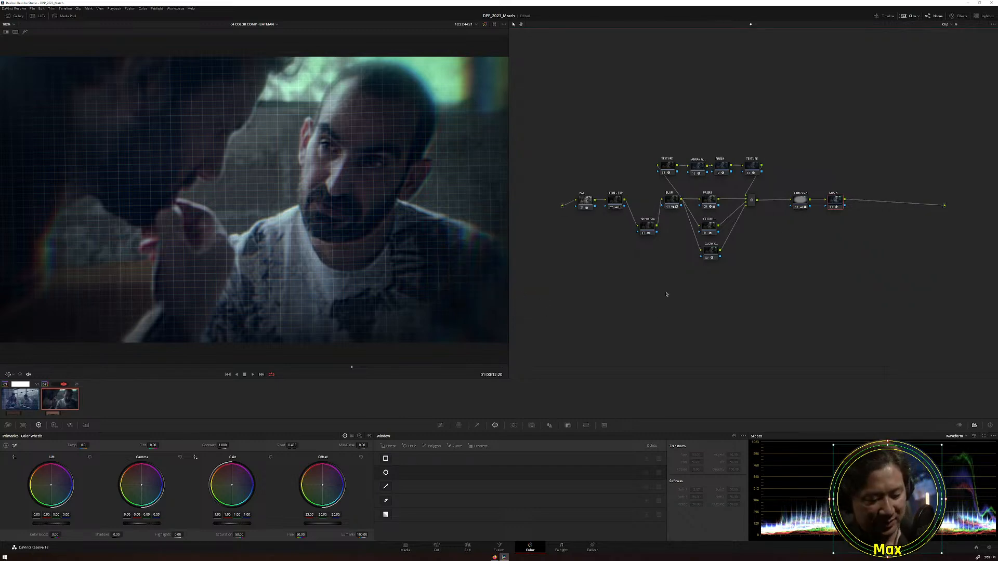
key(ctrl+Home)
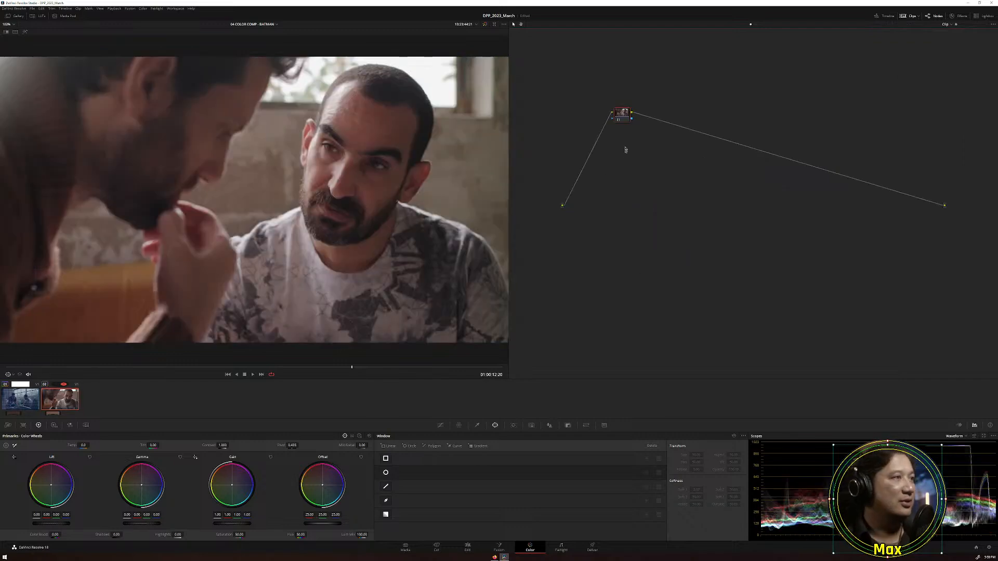
drag(623, 119, 601, 211)
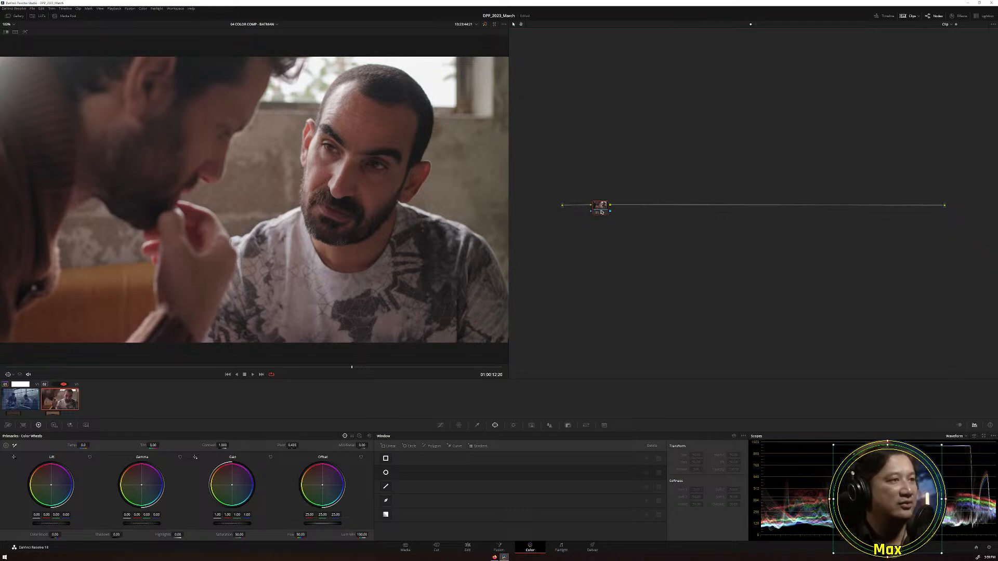
drag(600, 207, 676, 212)
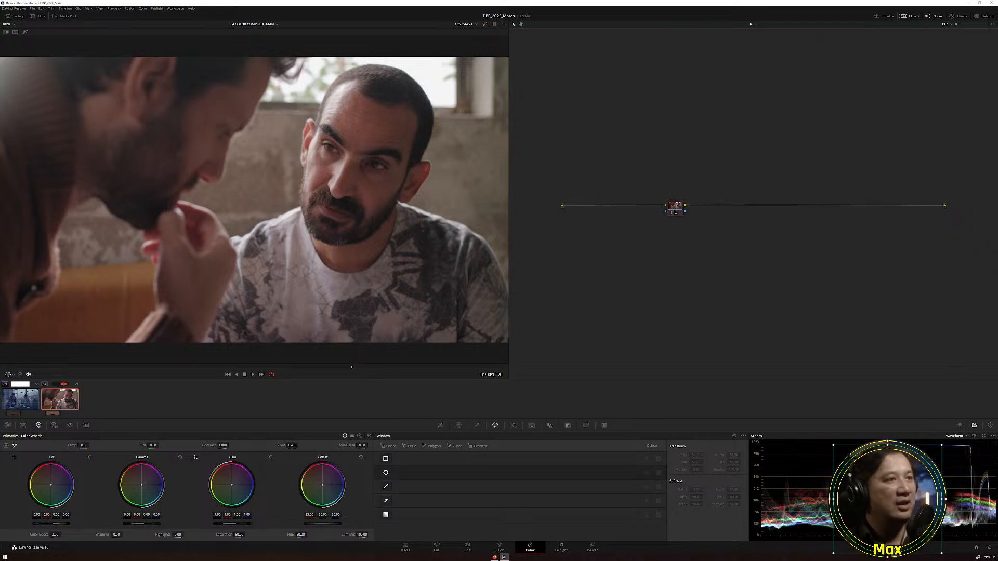
click(958, 15)
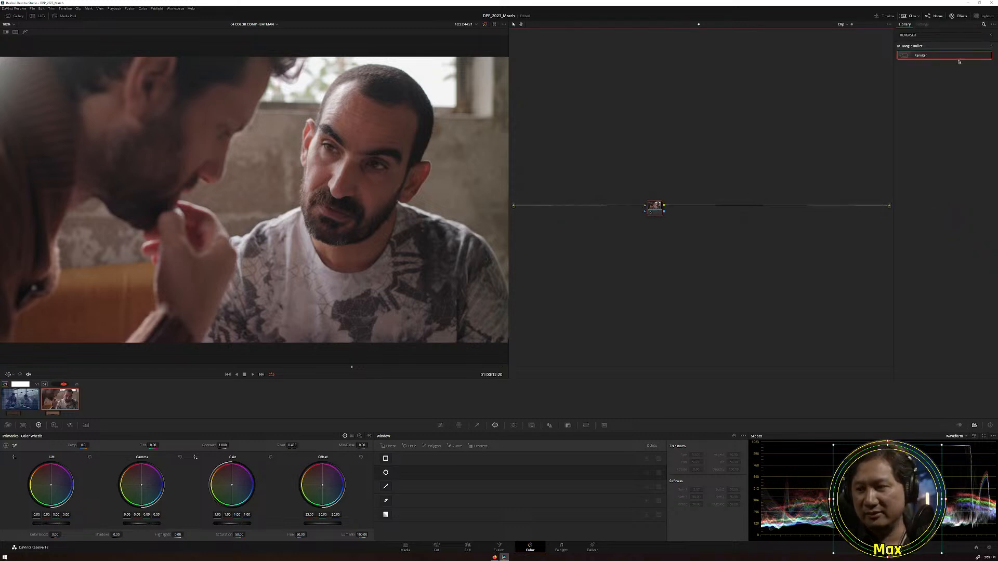
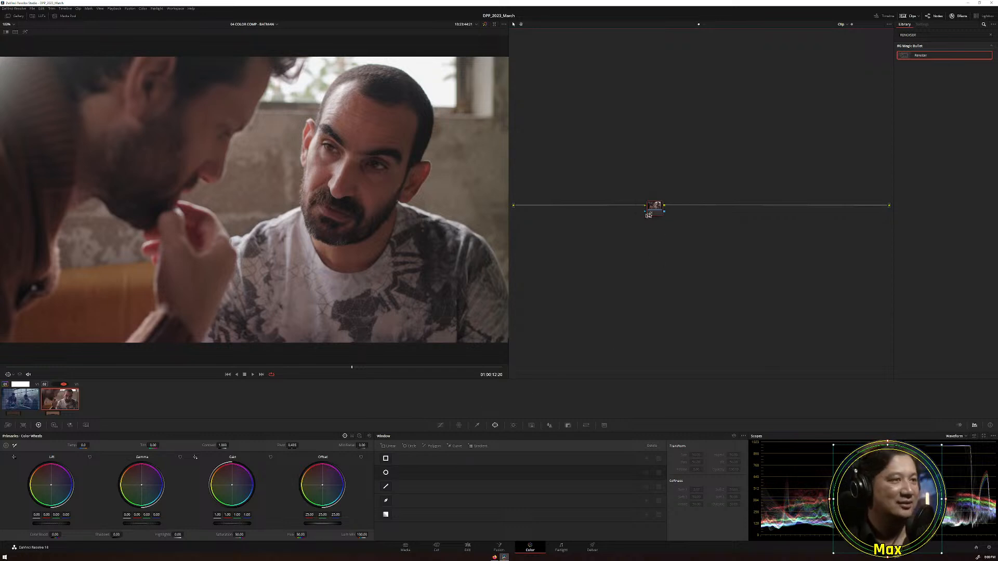
mouse_move(656, 212)
mouse_down()
mouse_move(575, 210)
mouse_move(640, 214)
mouse_up()
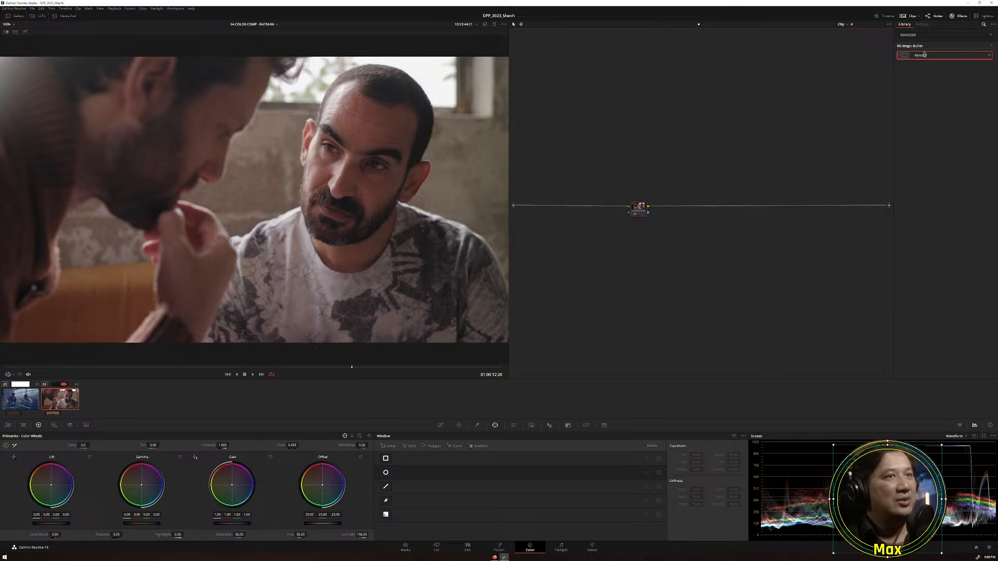
Find the uni.Array Gun effect by searching for "ARRAY", apply it to the single node, and set its blend mode to Screen.
click(897, 36)
text(ARMY)
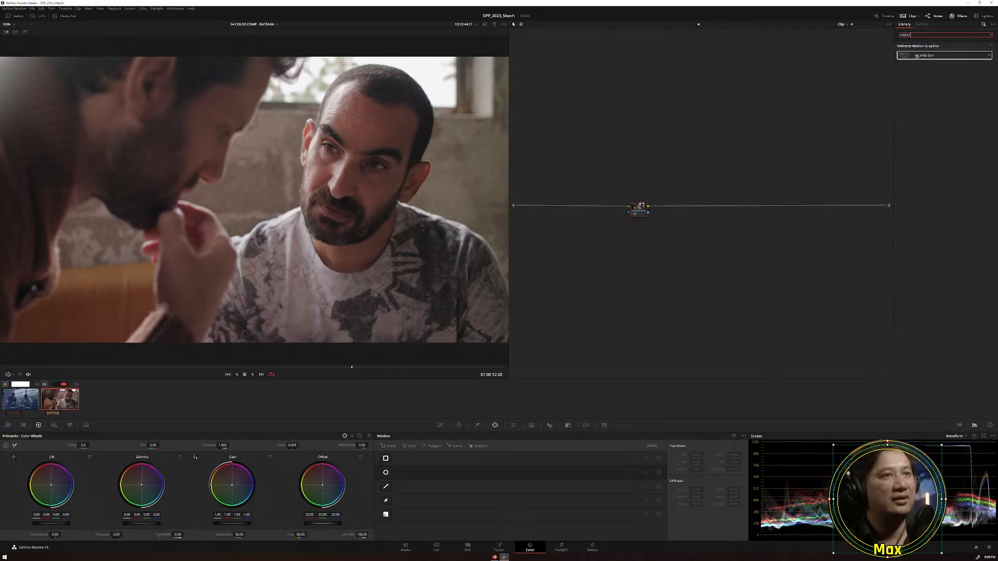
drag(924, 55, 662, 209)
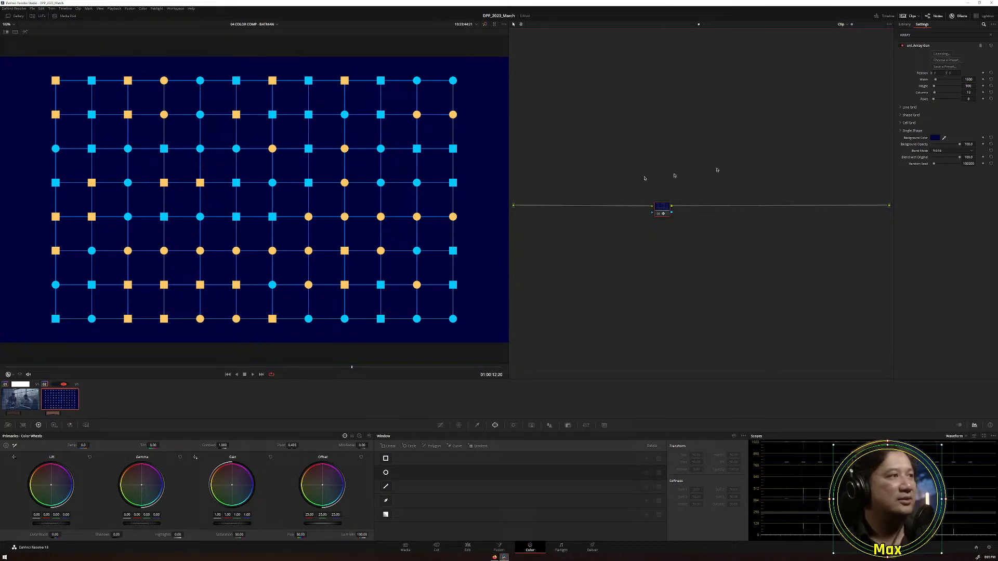
click(961, 151)
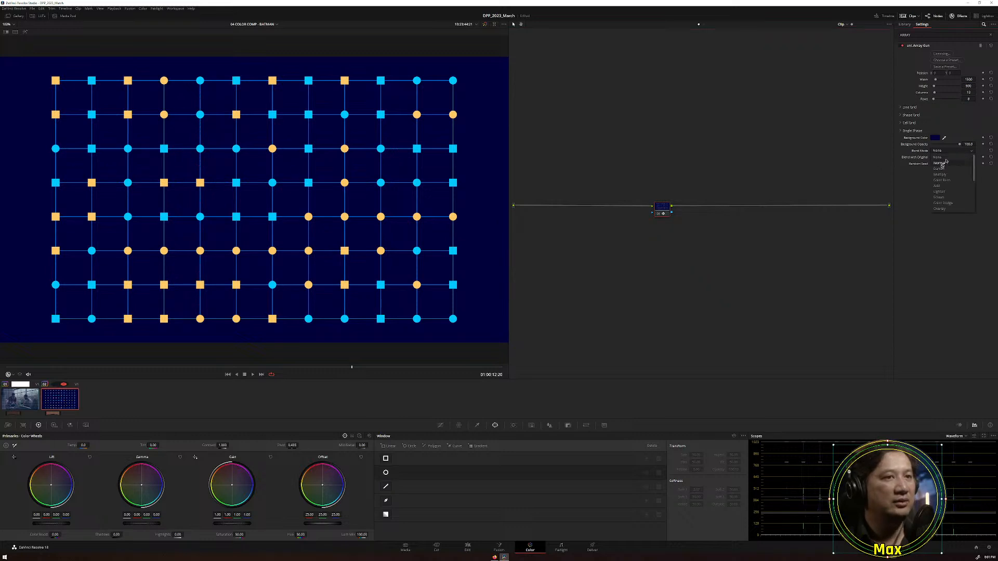
click(947, 197)
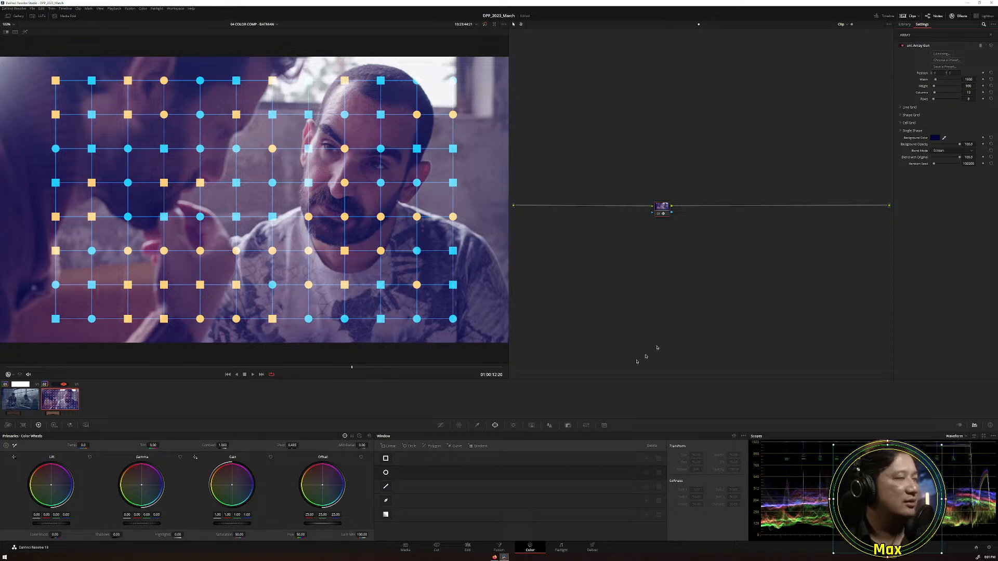
Turn off the shape grid in the Array Gun effect.
click(901, 115)
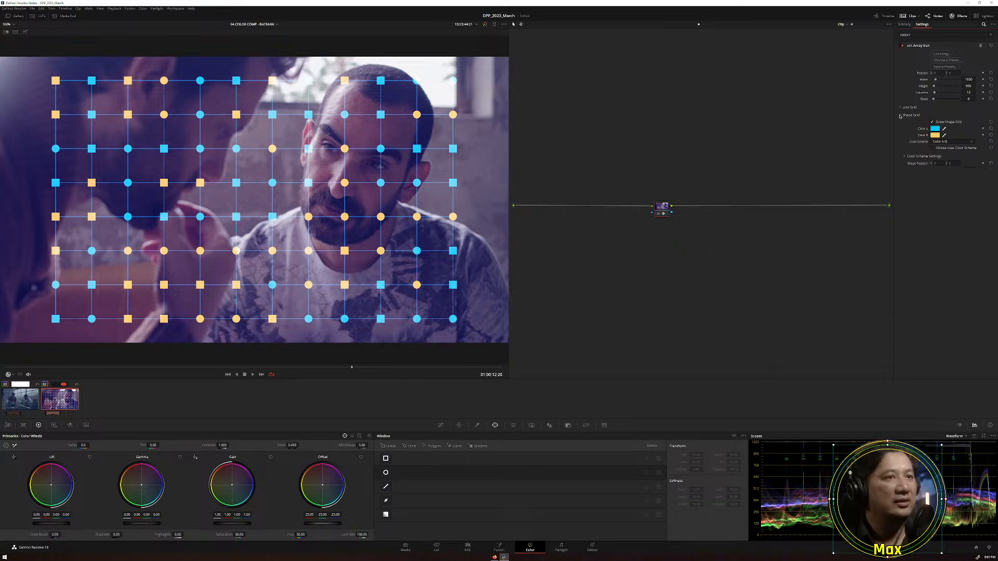
click(933, 122)
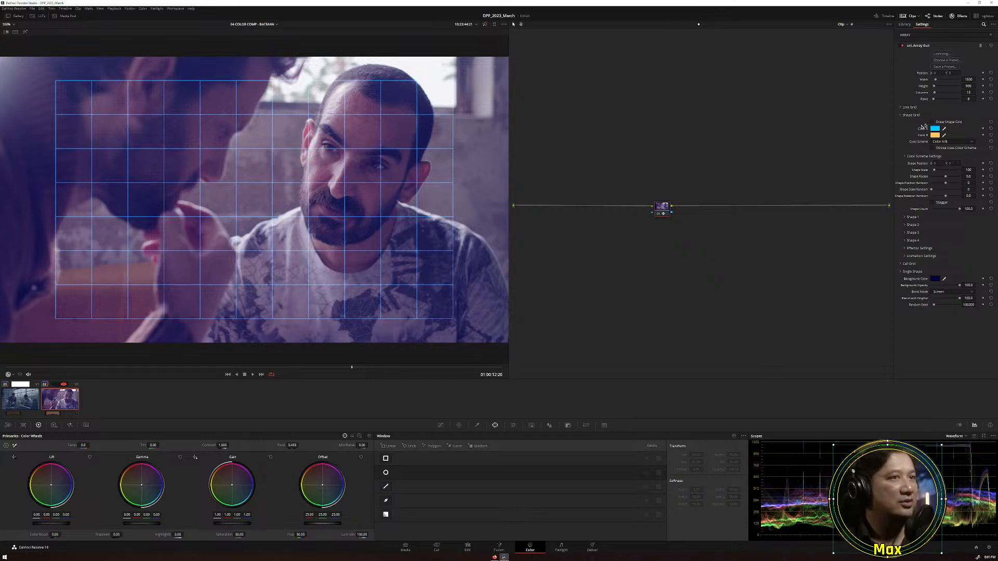
click(900, 115)
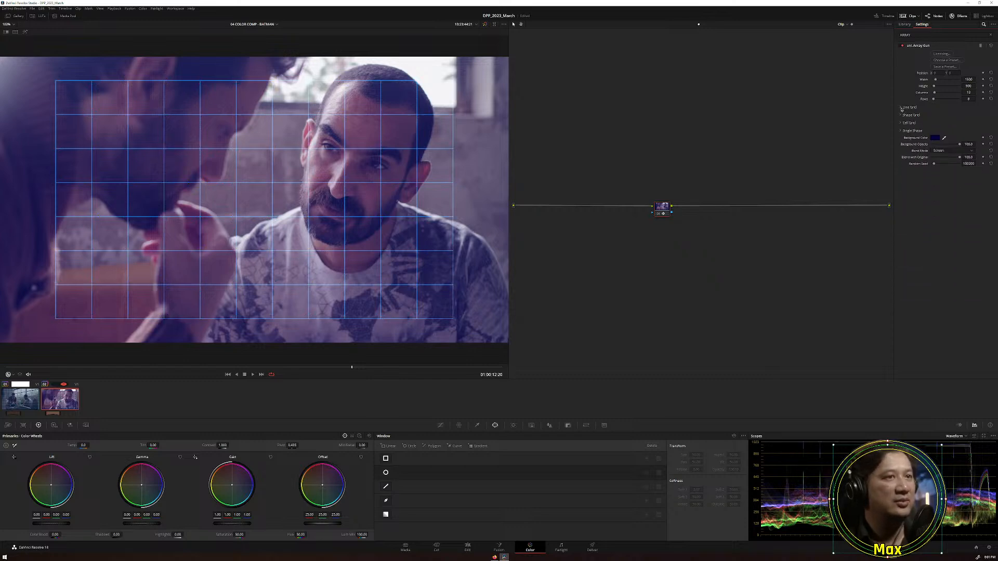
Show the line grid's subdivisions and set them to 12 in X and 8 in Y.
click(901, 108)
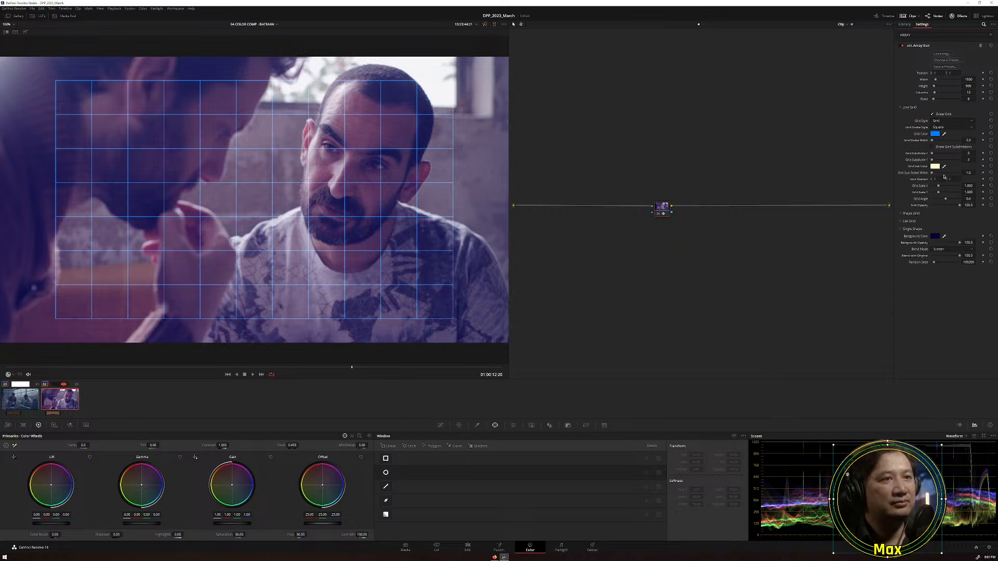
click(932, 148)
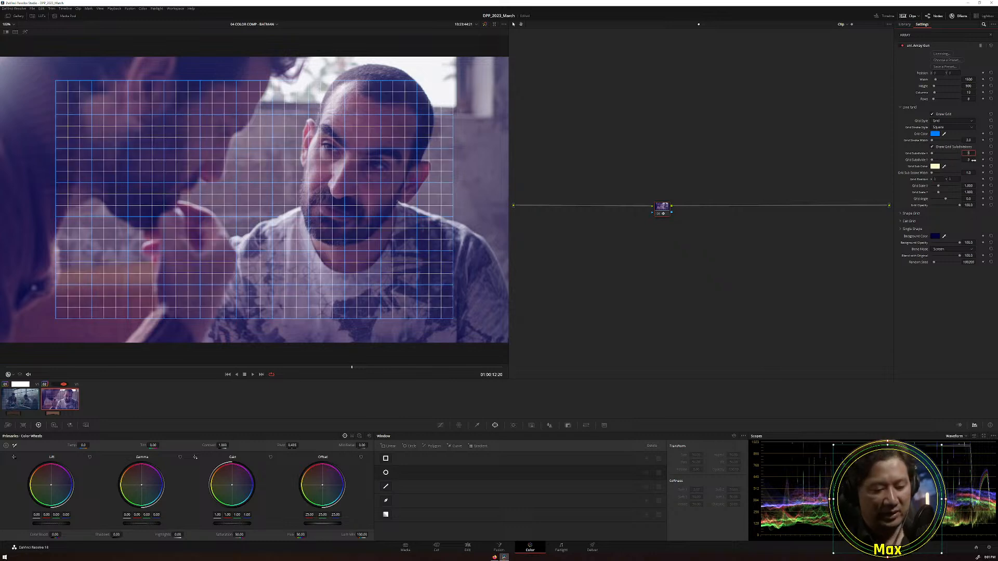
drag(974, 161, 980, 161)
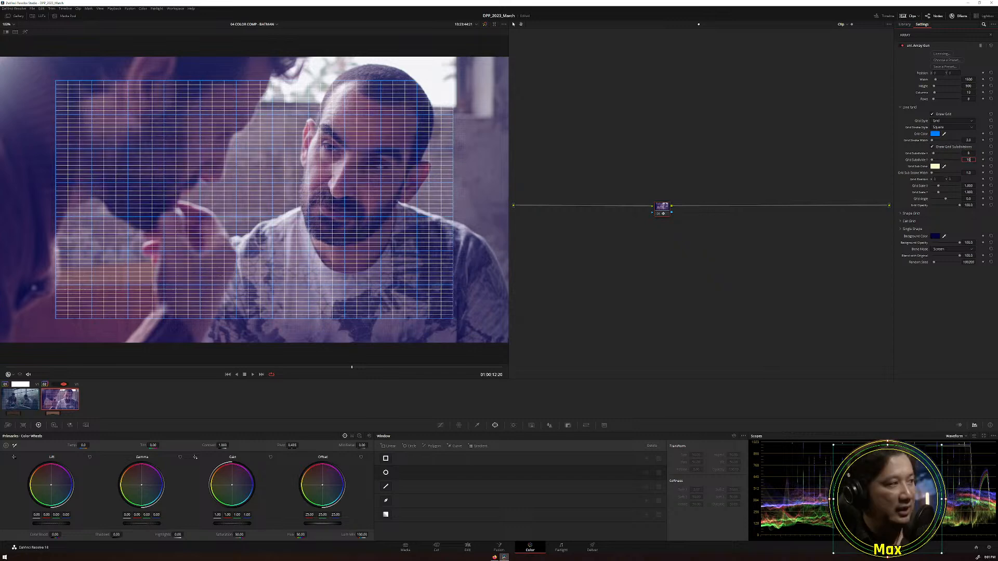
key(Return)
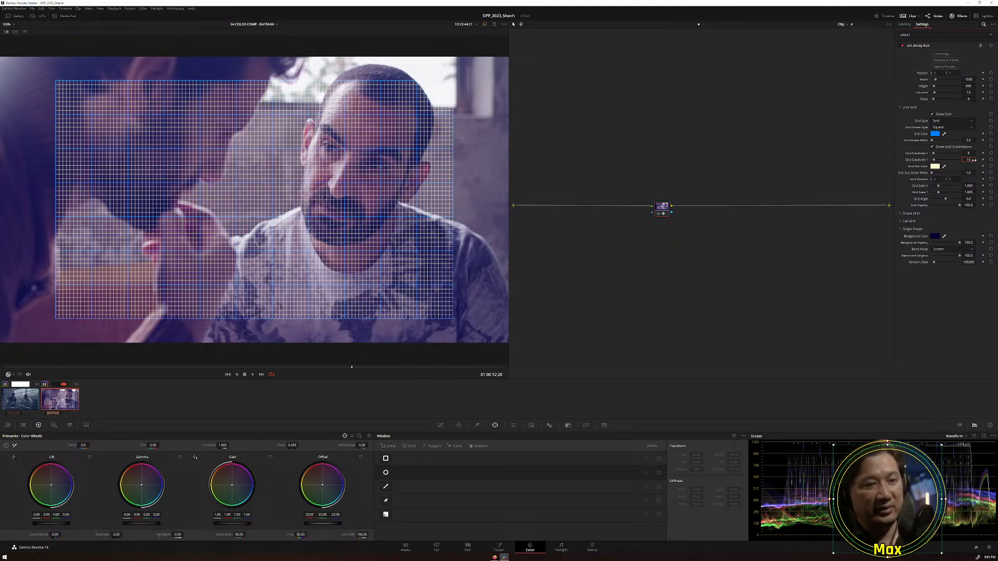
text(8)
click(972, 153)
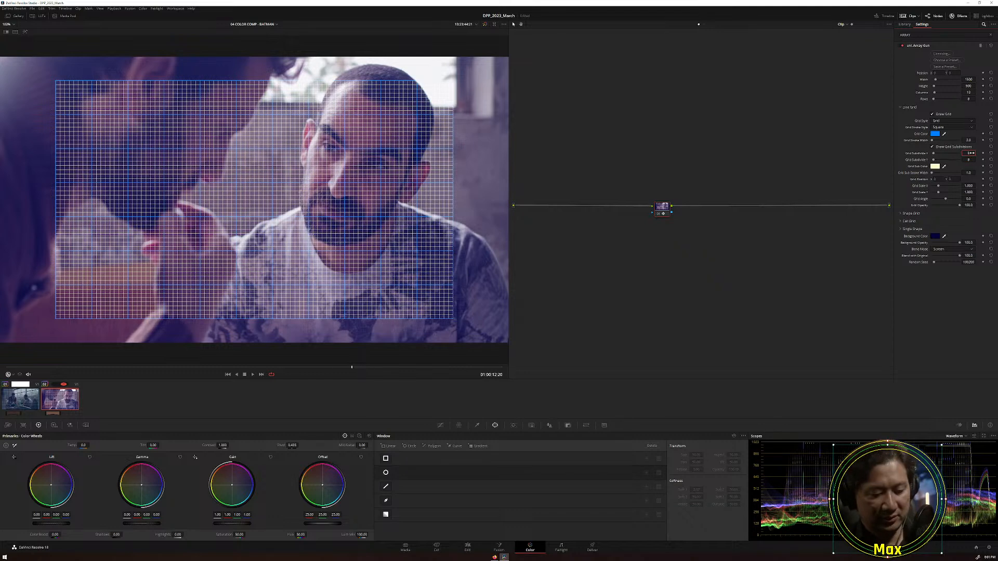
text(12)
key(Return)
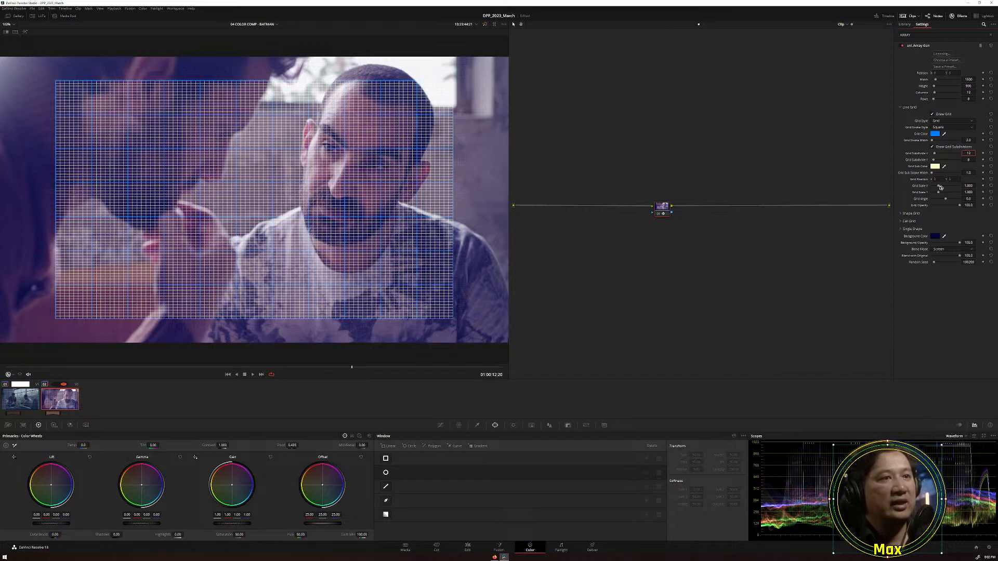
Enlarge the line grid's X and Y scale to fill the frame and set its subdivisions to 10 in X and 6 in Y.
drag(941, 186, 945, 193)
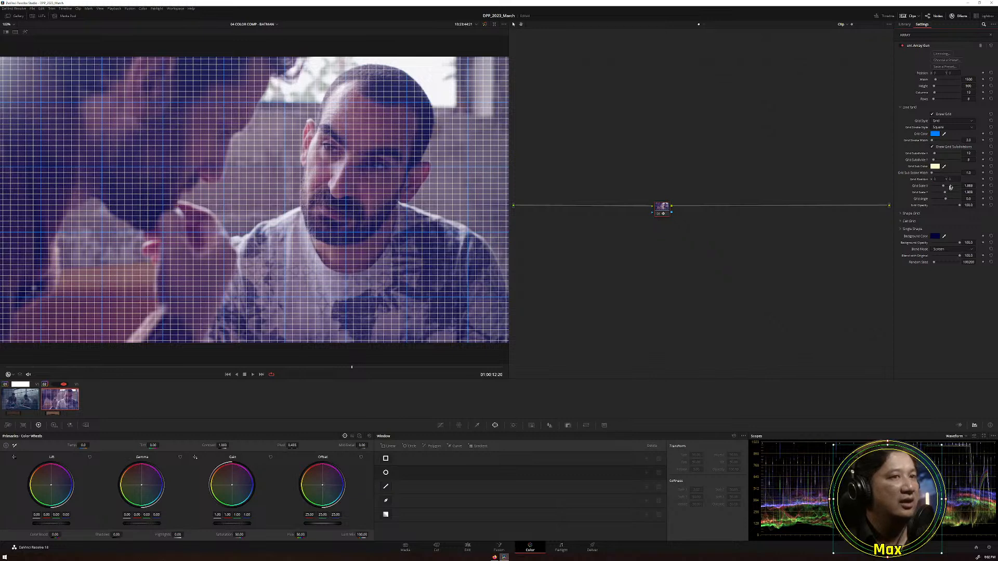
click(969, 154)
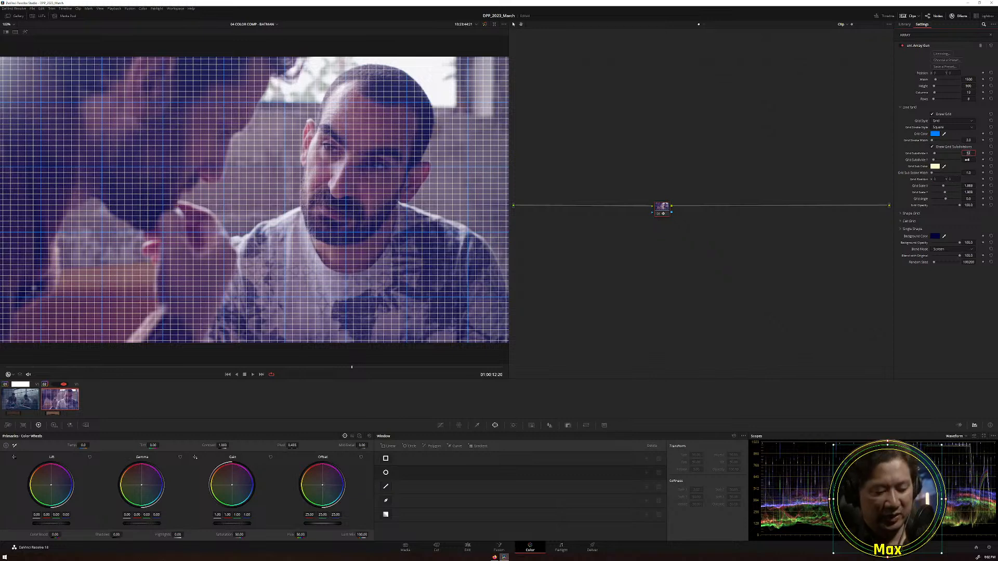
text(10)
key(Return)
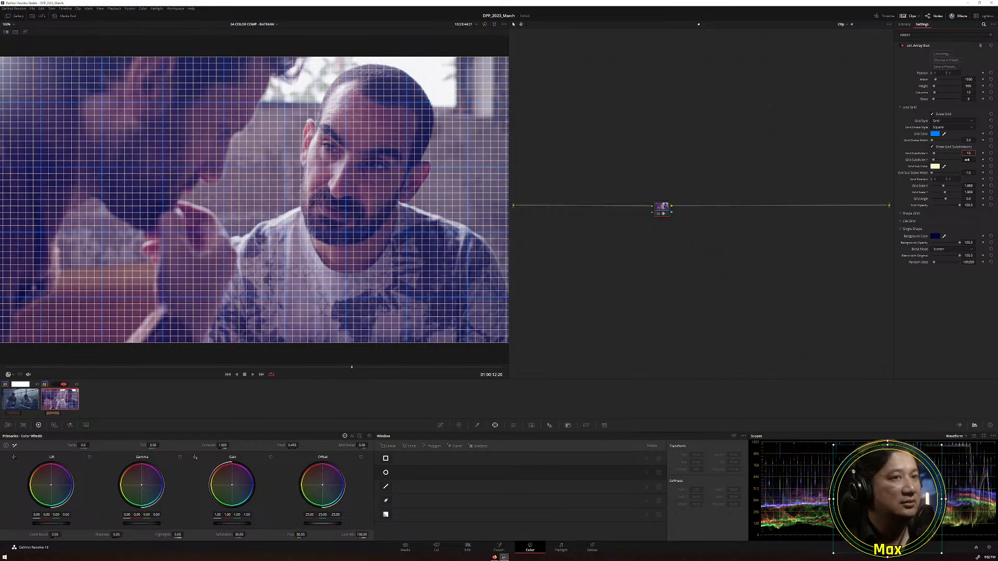
click(970, 160)
text(6)
key(Return)
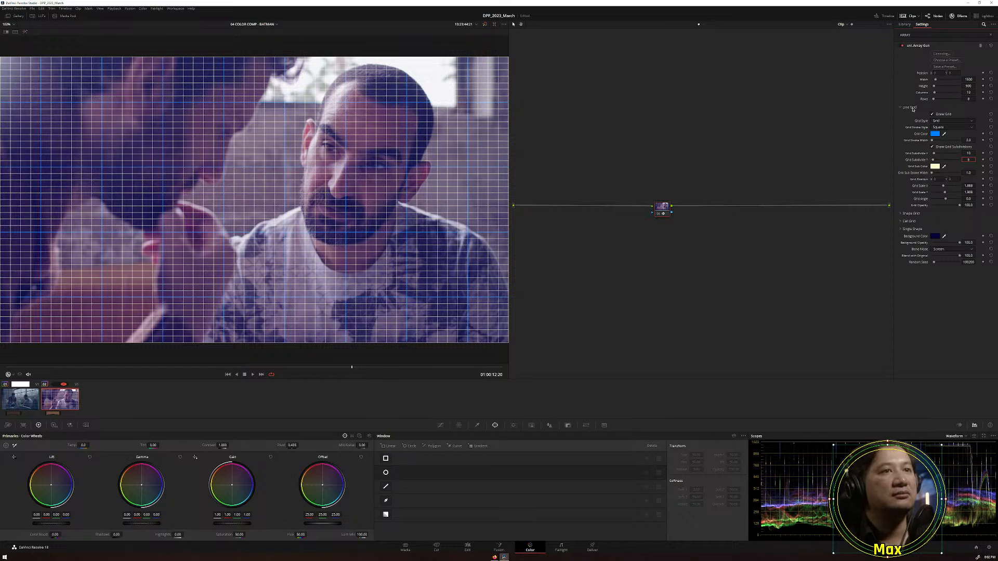
Move the Array Gun node further along the line and add one serial node after it and one before it.
click(658, 215)
click(658, 215)
drag(662, 206, 665, 203)
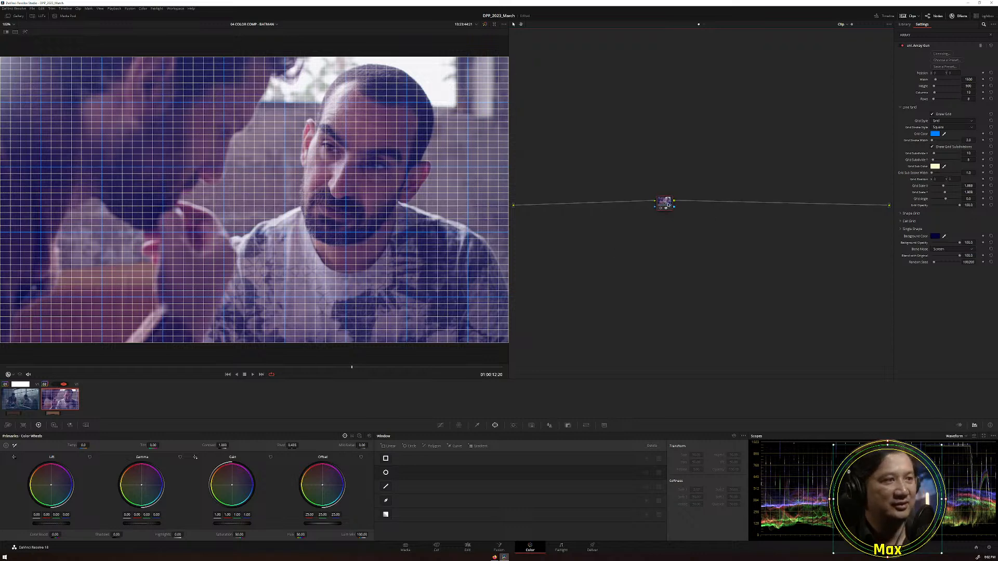
drag(666, 203, 693, 207)
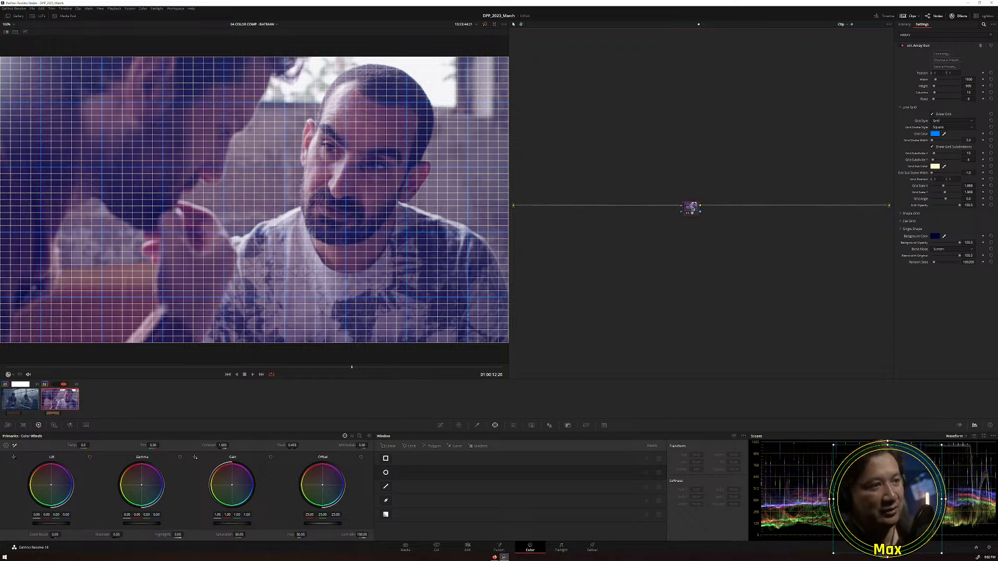
key(alt+s)
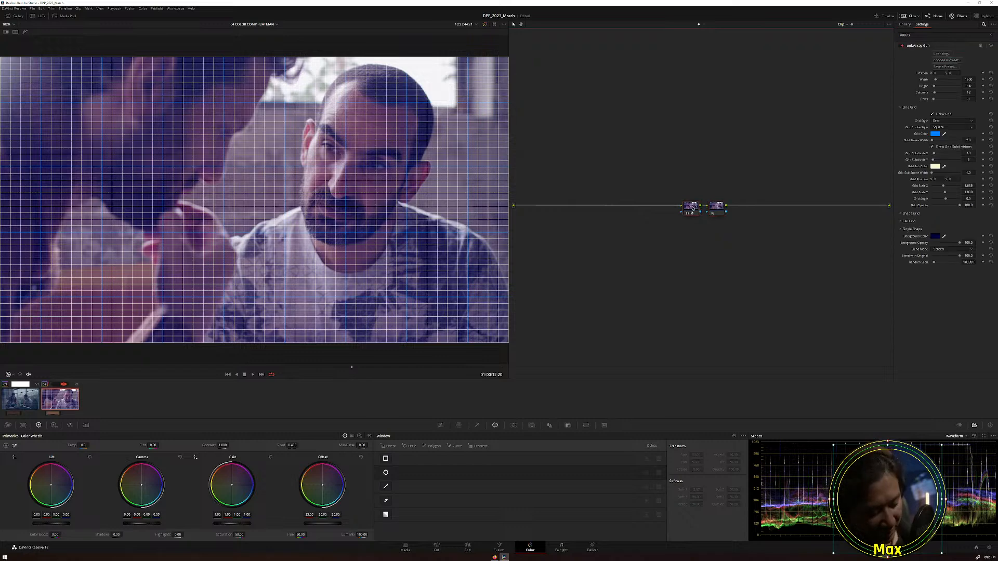
key(shift+s)
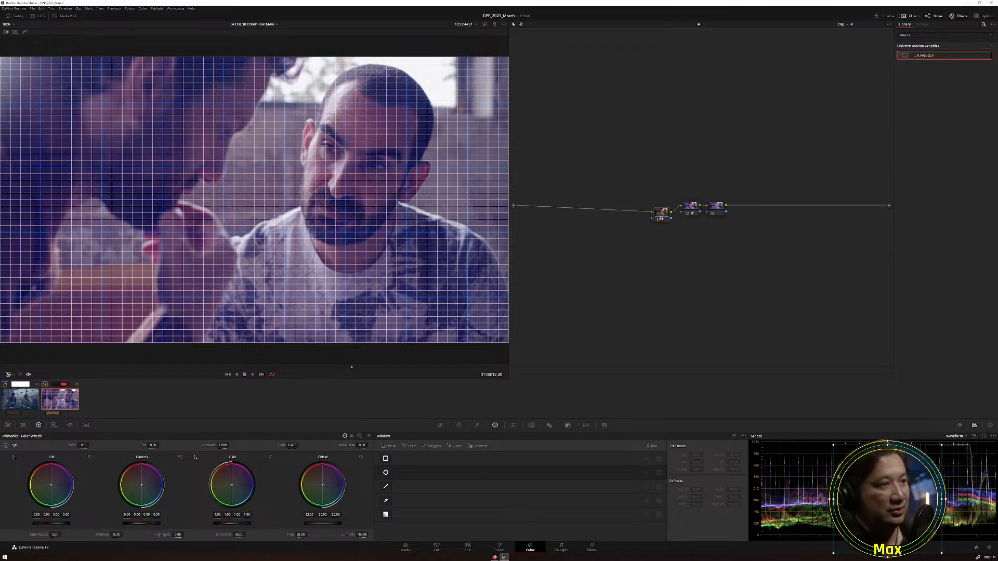
Space the three nodes apart in a row and delete the one after the Array Gun node.
drag(686, 210, 717, 209)
click(692, 210)
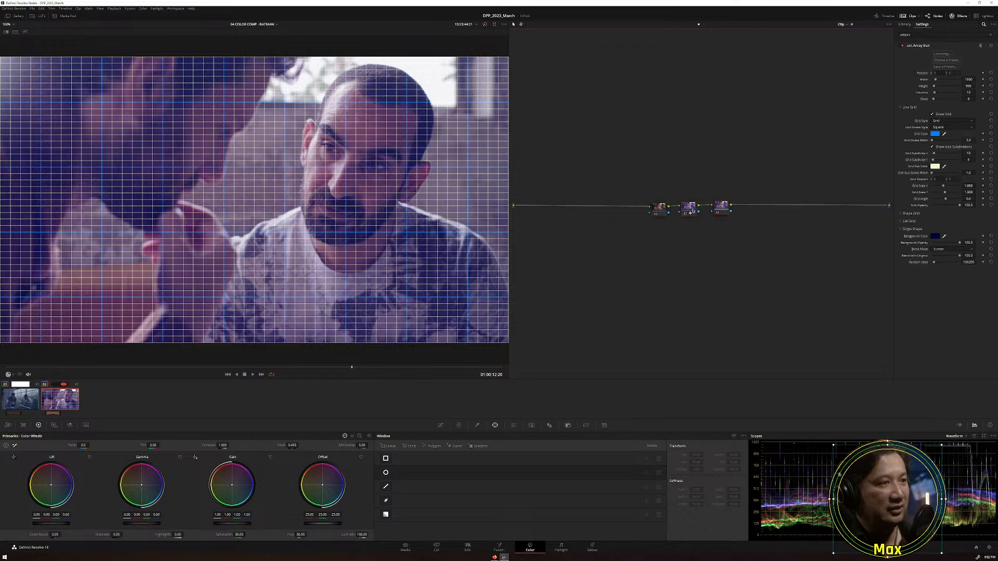
click(661, 210)
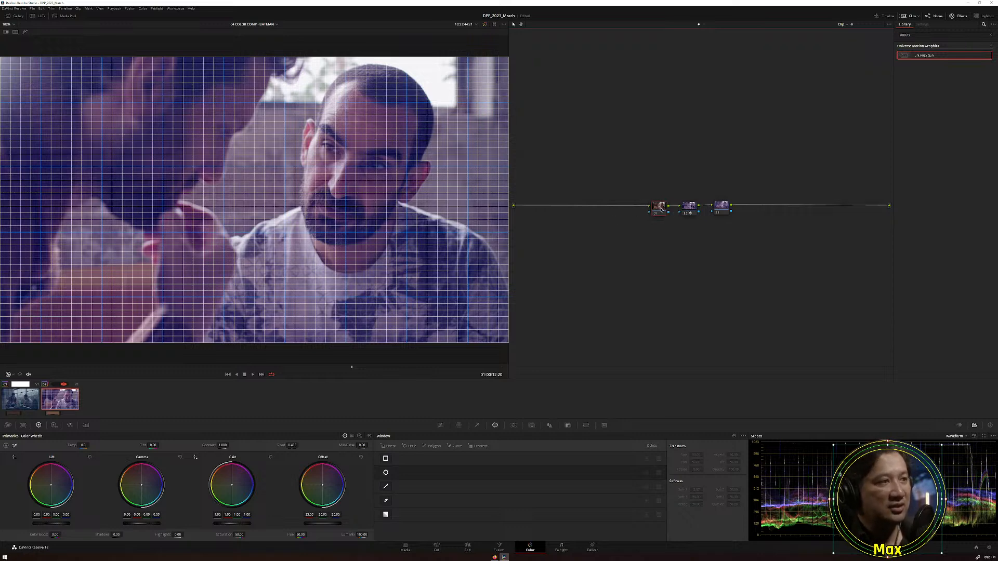
drag(662, 210, 646, 210)
drag(729, 210, 748, 209)
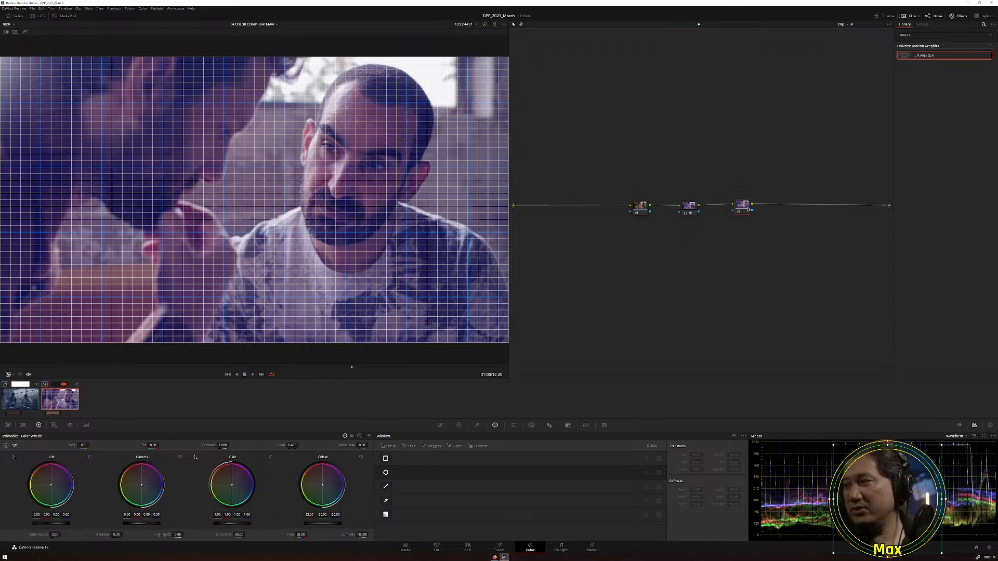
drag(749, 209, 746, 210)
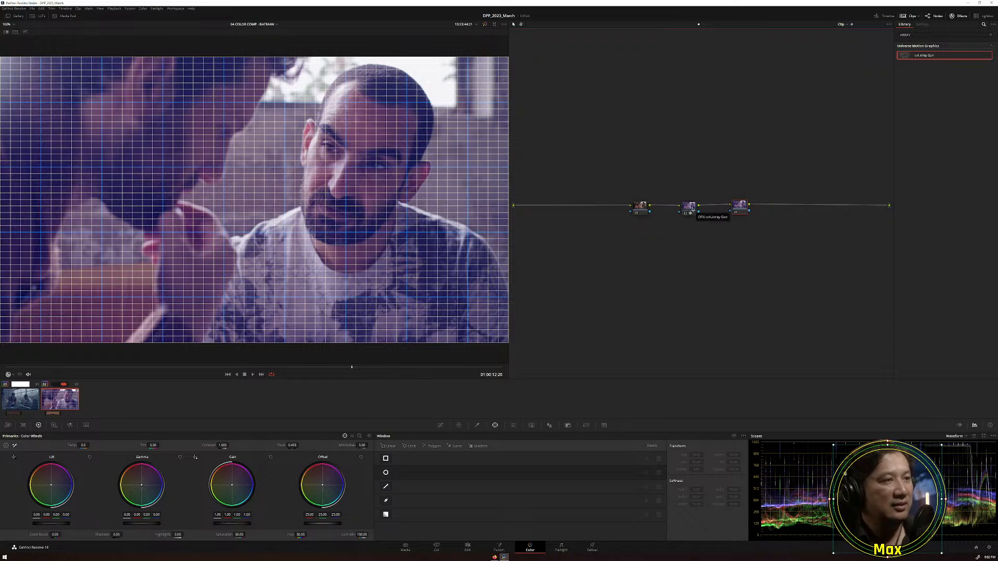
click(744, 207)
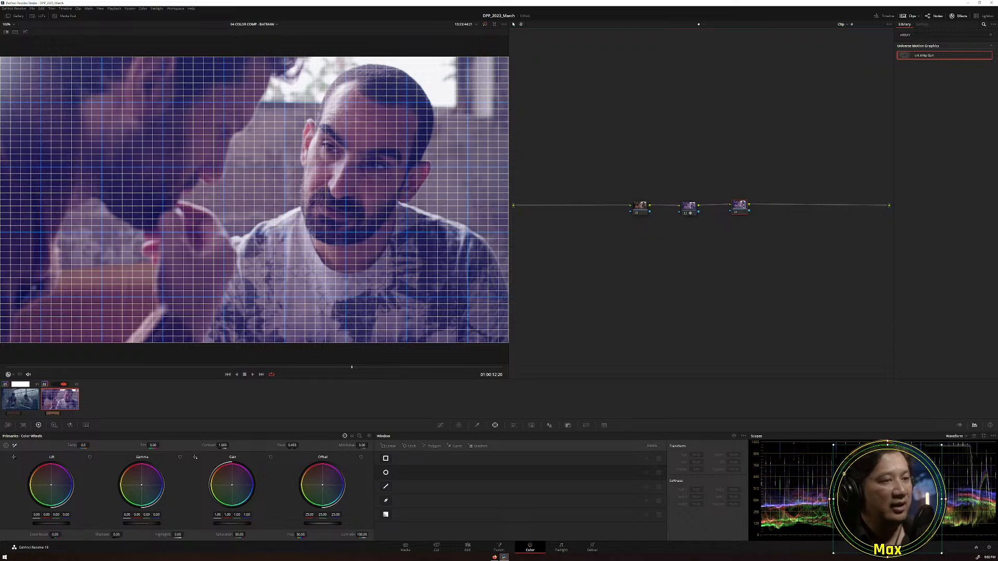
key(Delete)
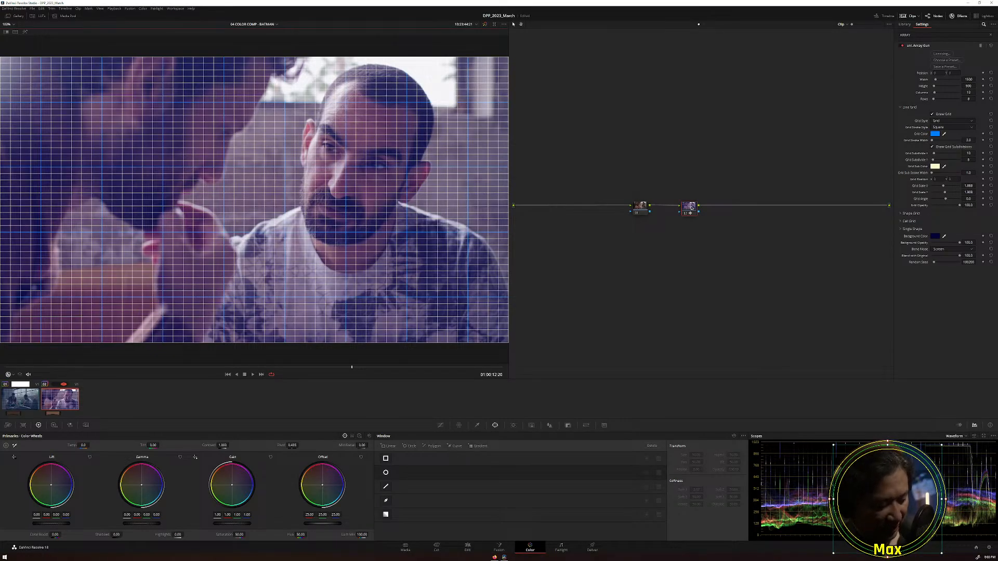
Add three parallel nodes beneath the Array Gun node and move the first node and the parallel mixer outward for room.
key(alt+p)
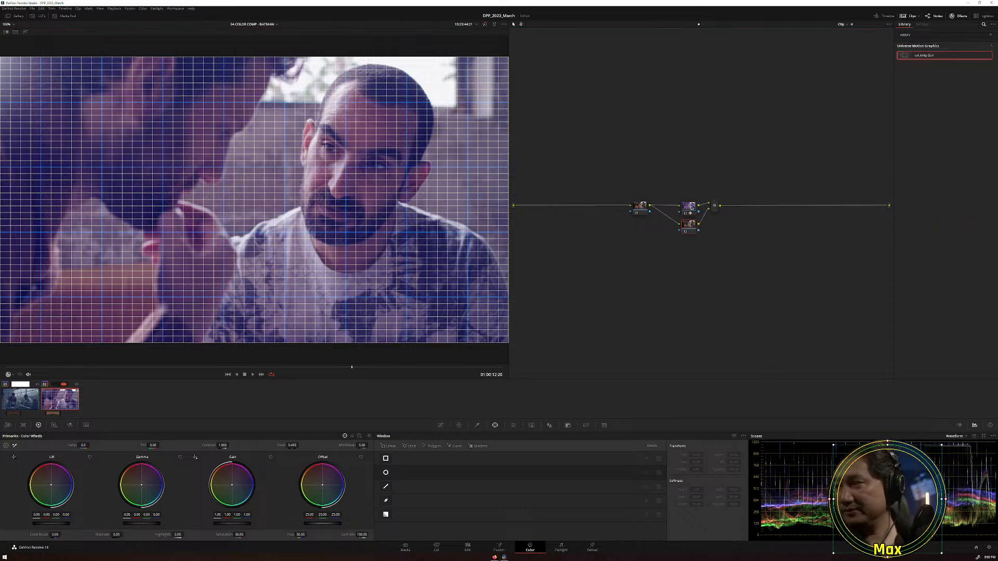
key(alt+p)
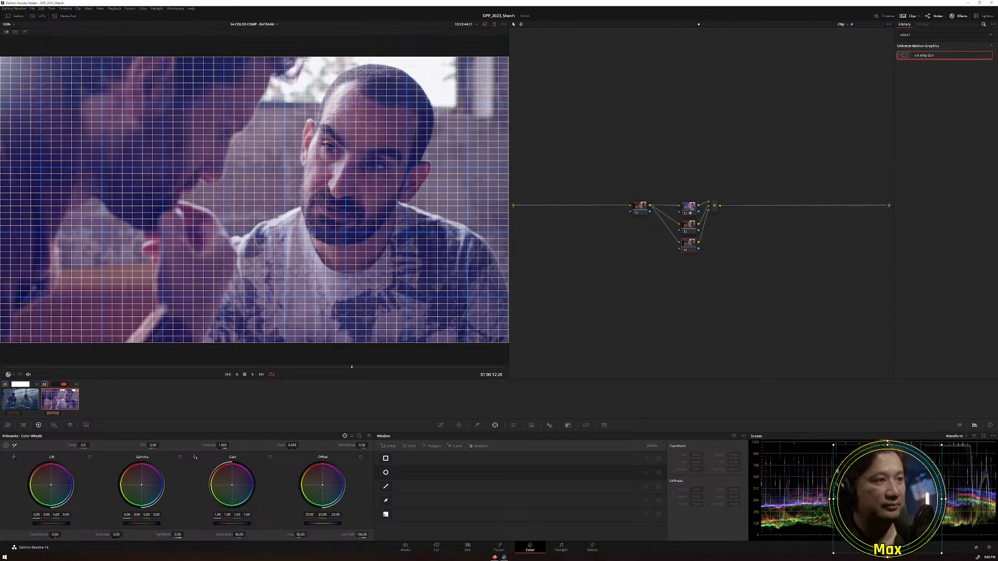
key(alt+p)
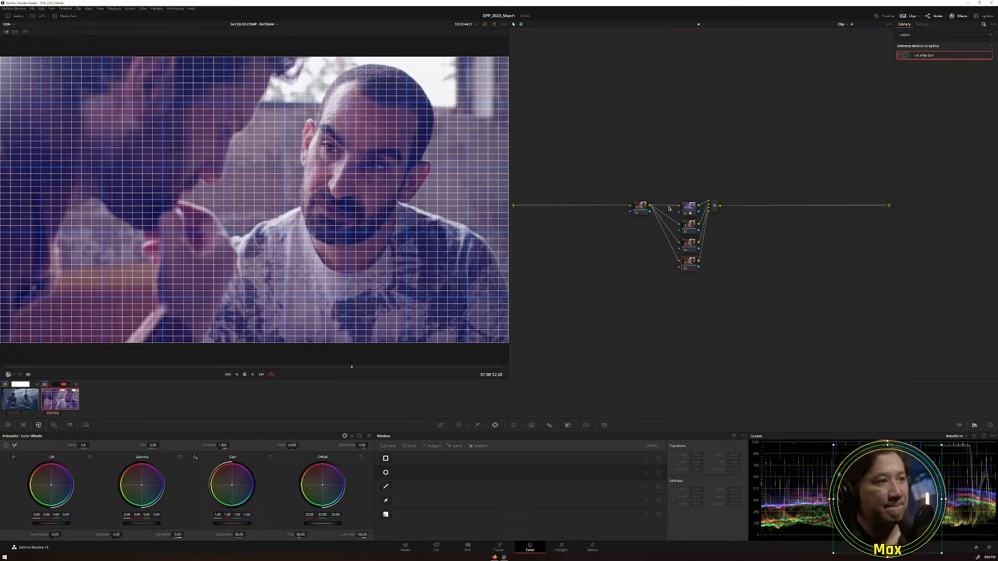
drag(640, 205, 632, 204)
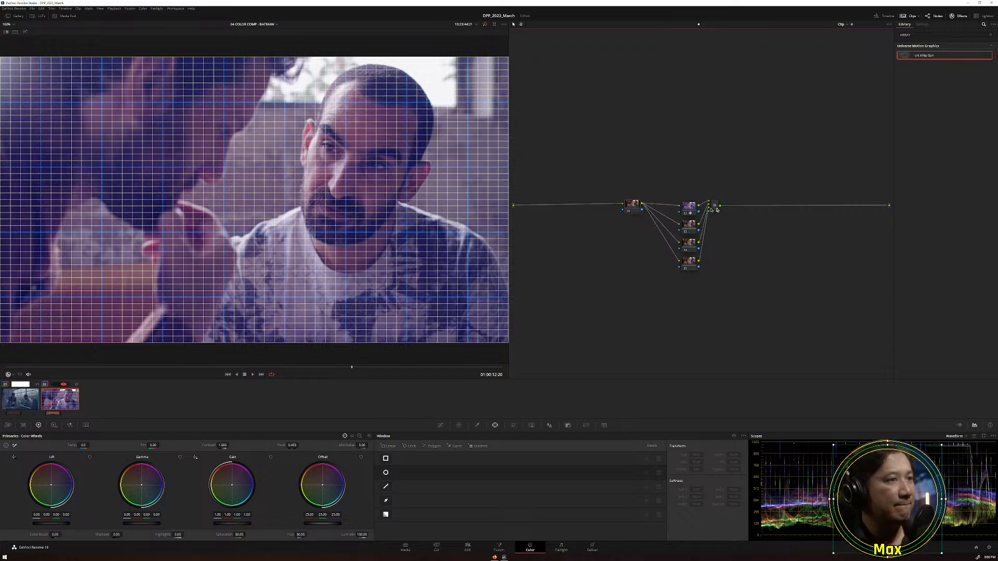
drag(717, 210, 727, 208)
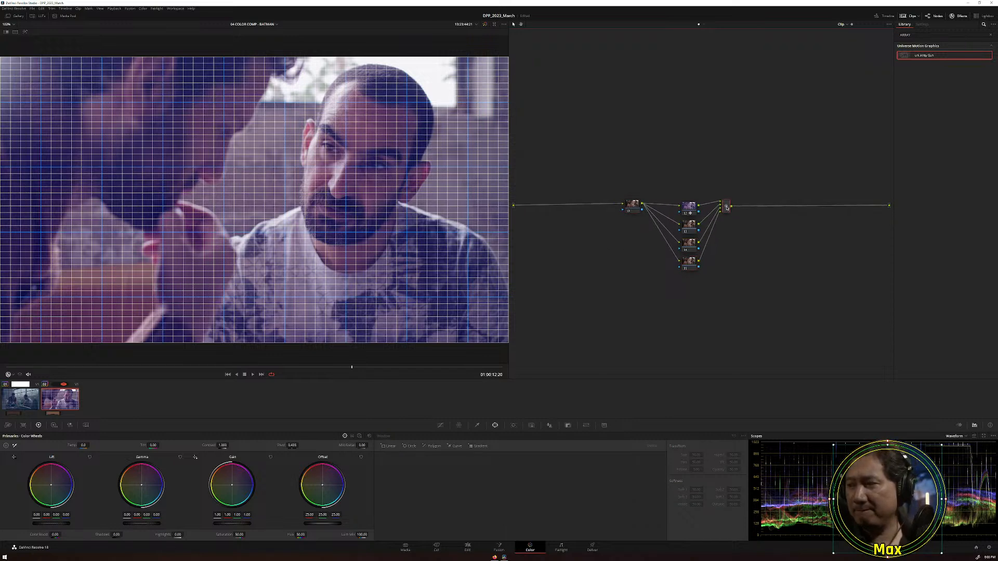
Add three serial nodes ahead of the parallel group and line them up in a row before the existing first node.
click(629, 214)
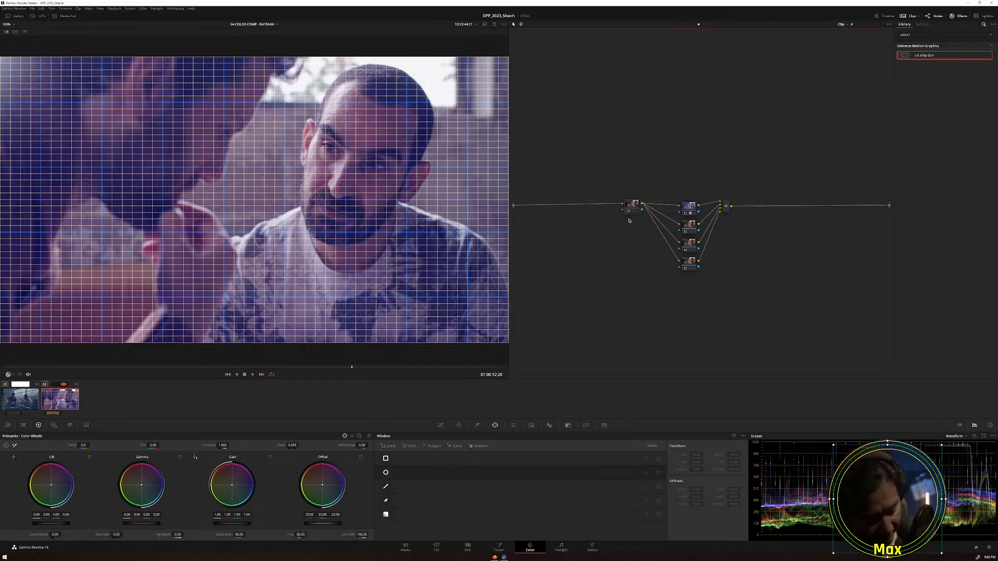
key(alt+s)
key(alt+s)
key(alt+s)
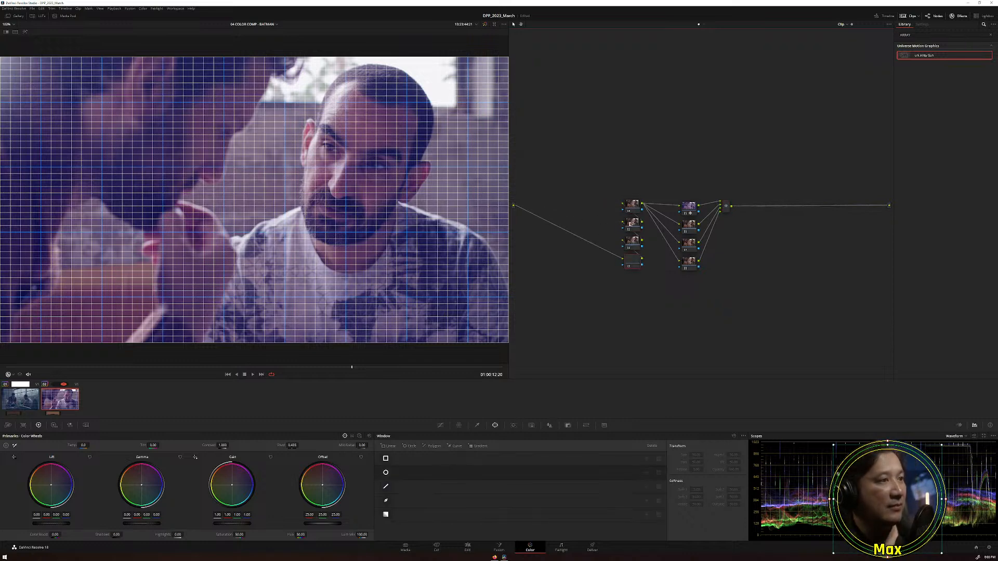
drag(630, 224, 605, 209)
drag(631, 242, 580, 212)
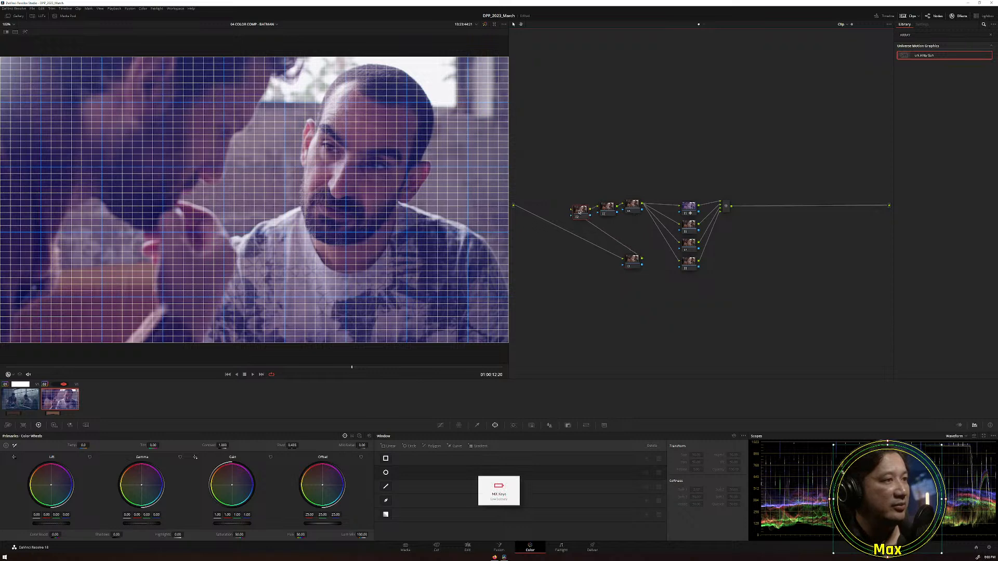
drag(632, 258, 548, 213)
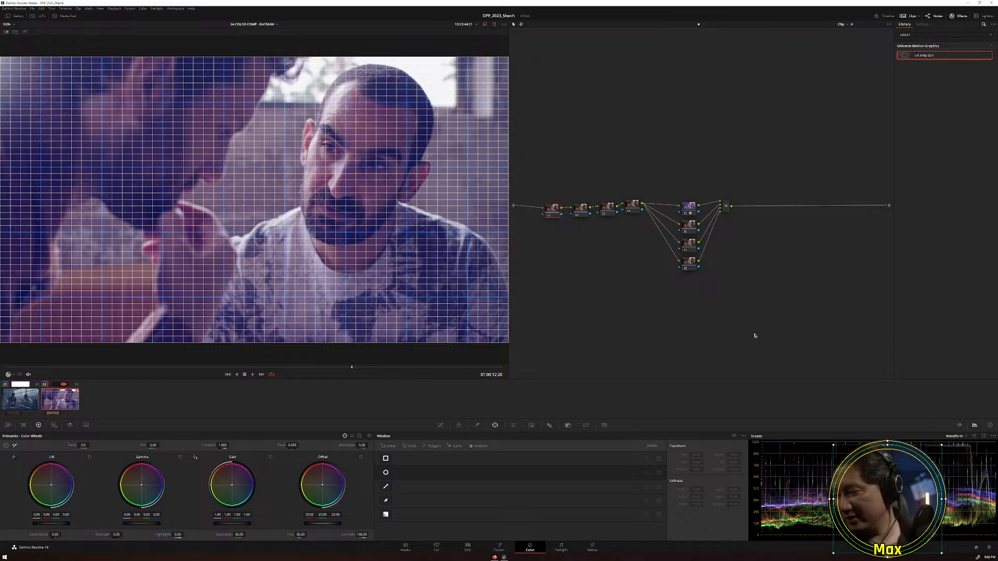
Space the Array Gun node and the parallel node beneath it apart, and apply uni.Prism Displacement to the lower one.
drag(685, 209, 687, 187)
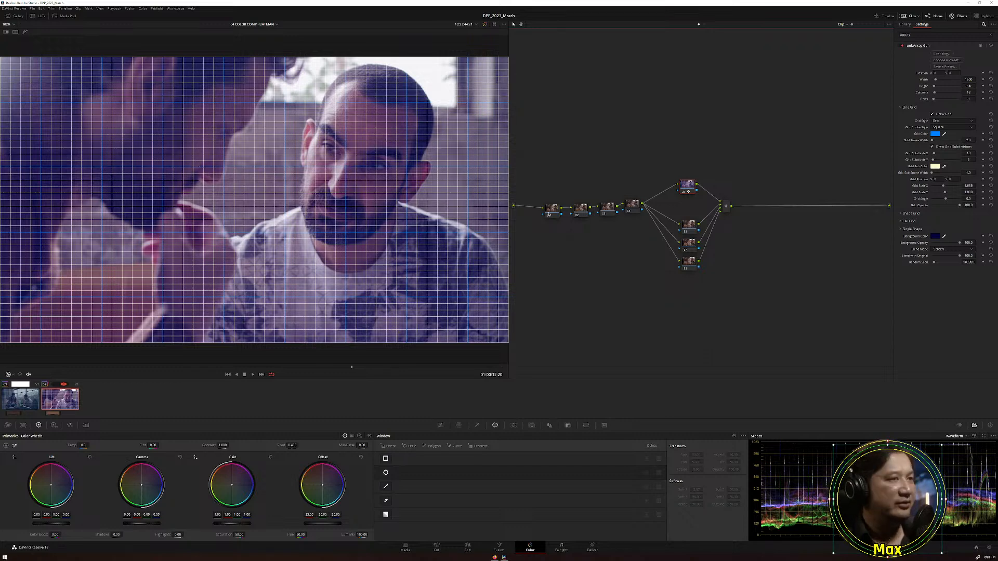
drag(687, 225, 684, 214)
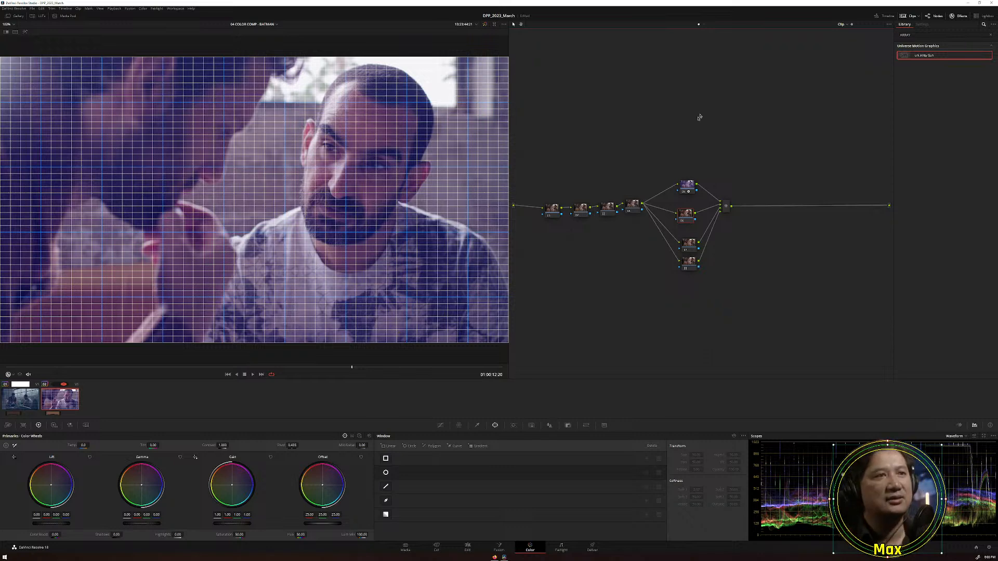
double_click(907, 35)
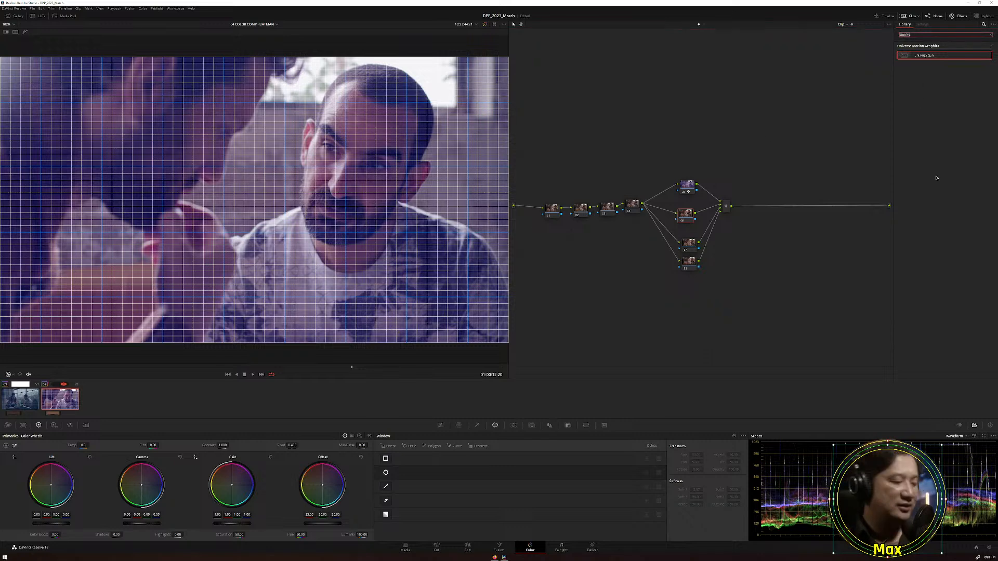
text(PRISM)
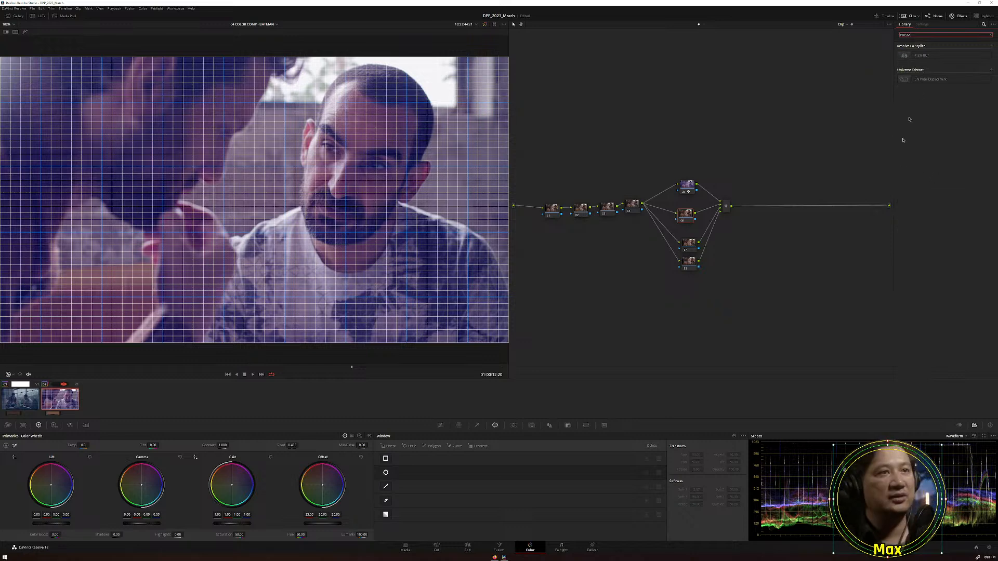
drag(930, 79, 685, 217)
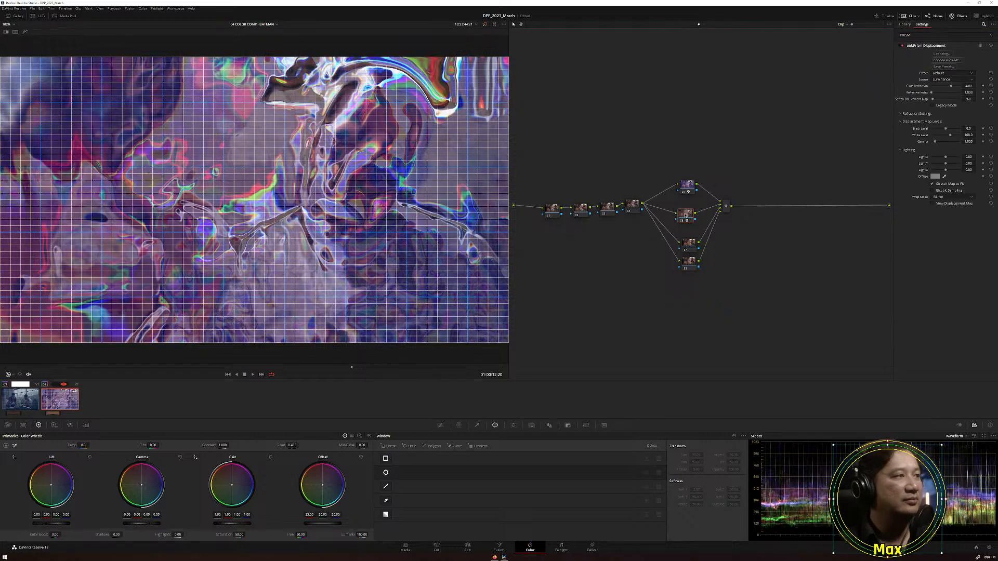
Change Prism Displacement from its Default preset to a subtler refraction preset and set Glass Refraction to 0.13.
click(687, 187)
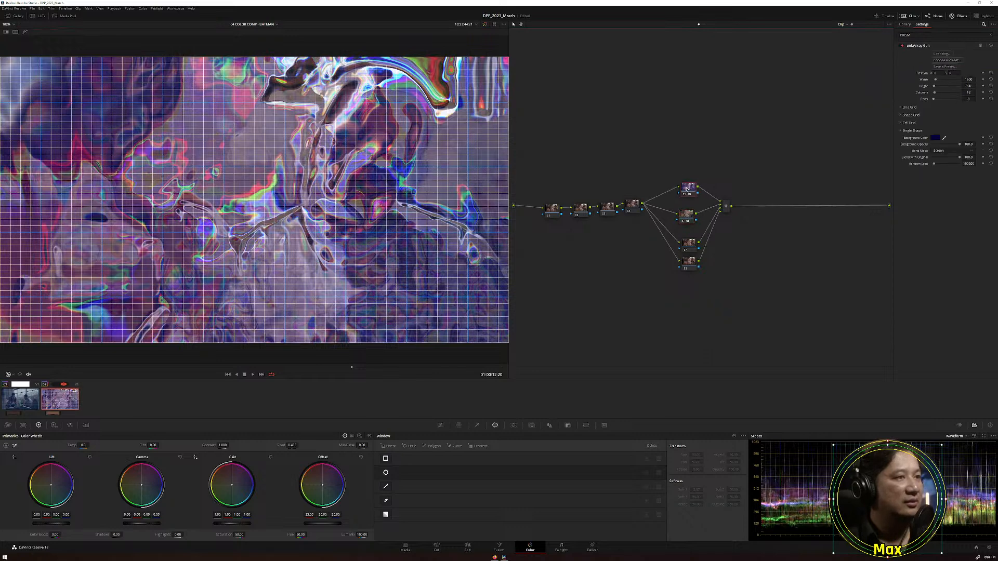
click(689, 214)
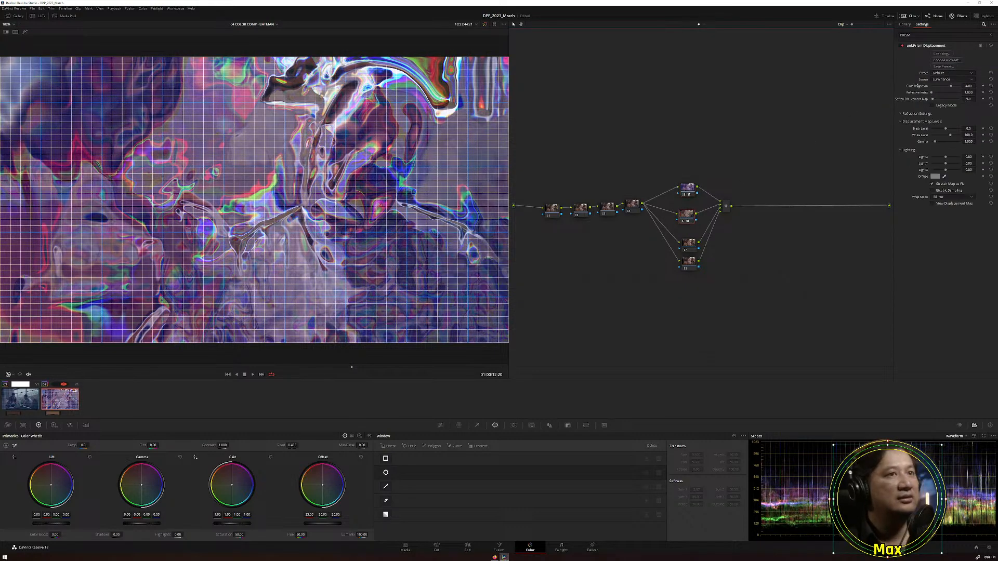
click(971, 74)
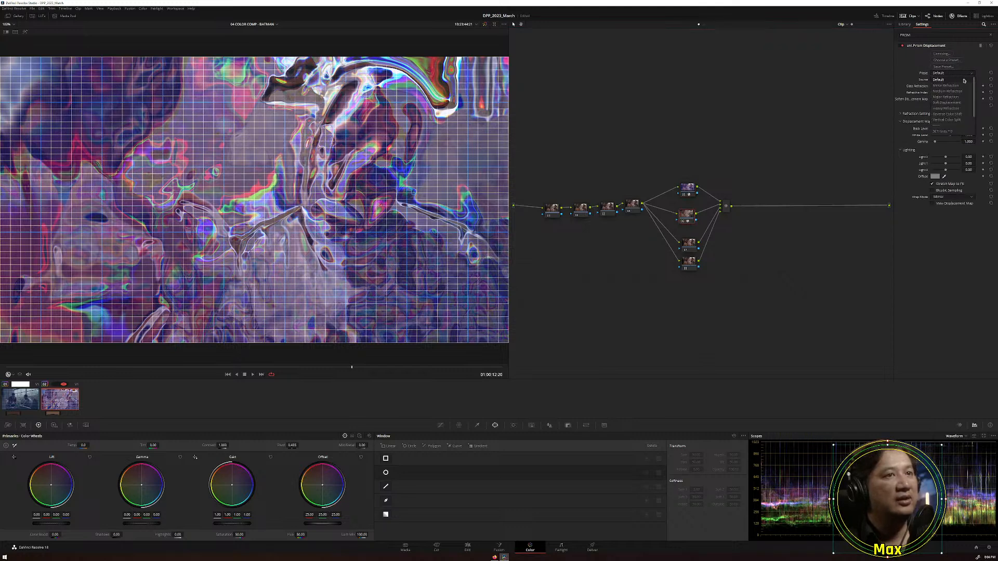
click(957, 108)
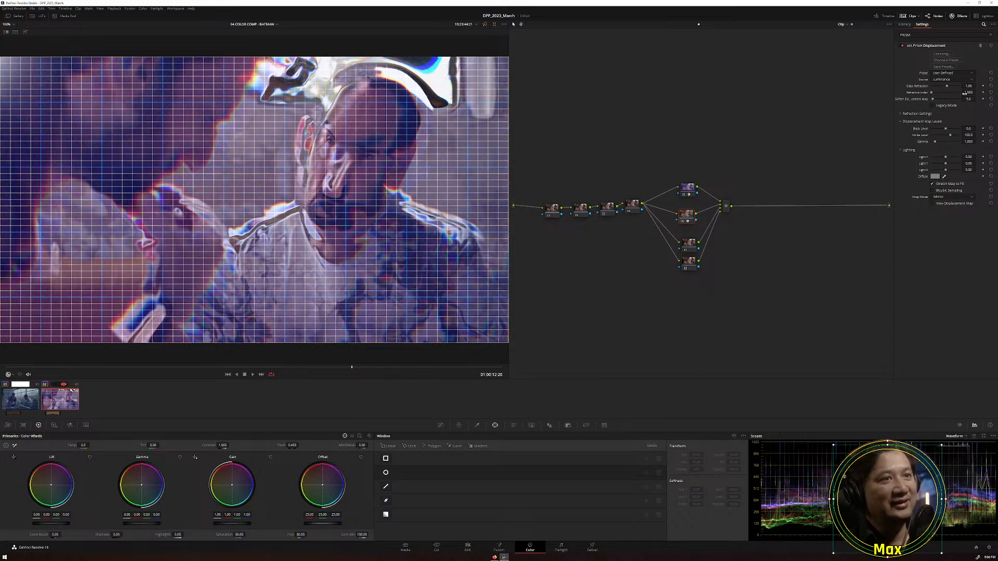
drag(969, 86, 944, 85)
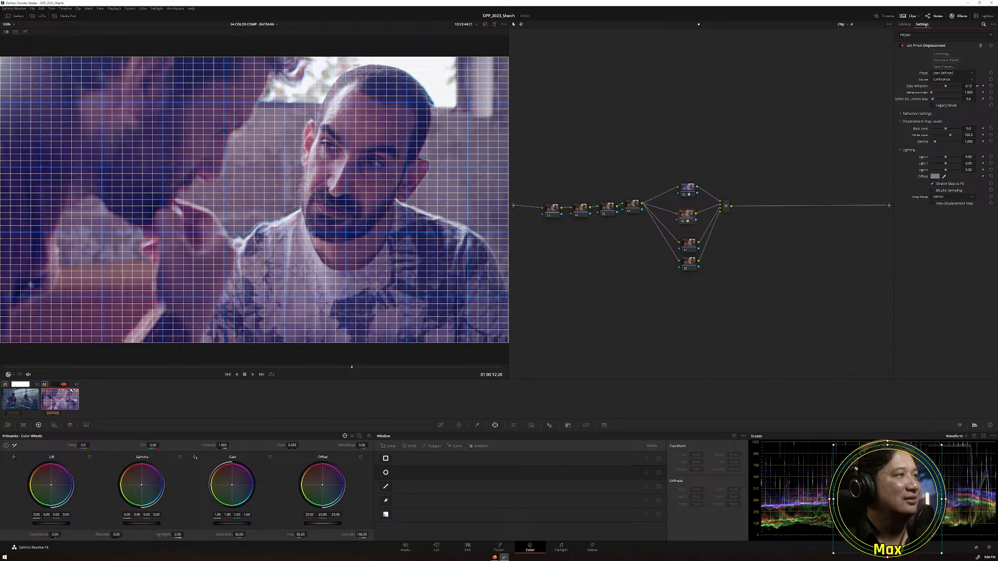
Toggle the Prism Displacement node off and on several times to compare the image with and without it.
click(682, 222)
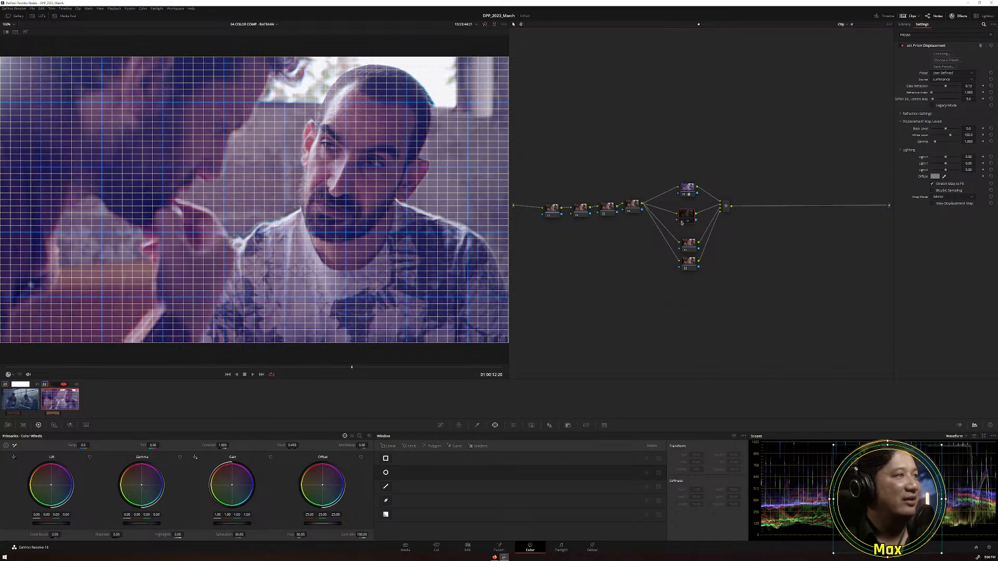
click(682, 222)
click(682, 221)
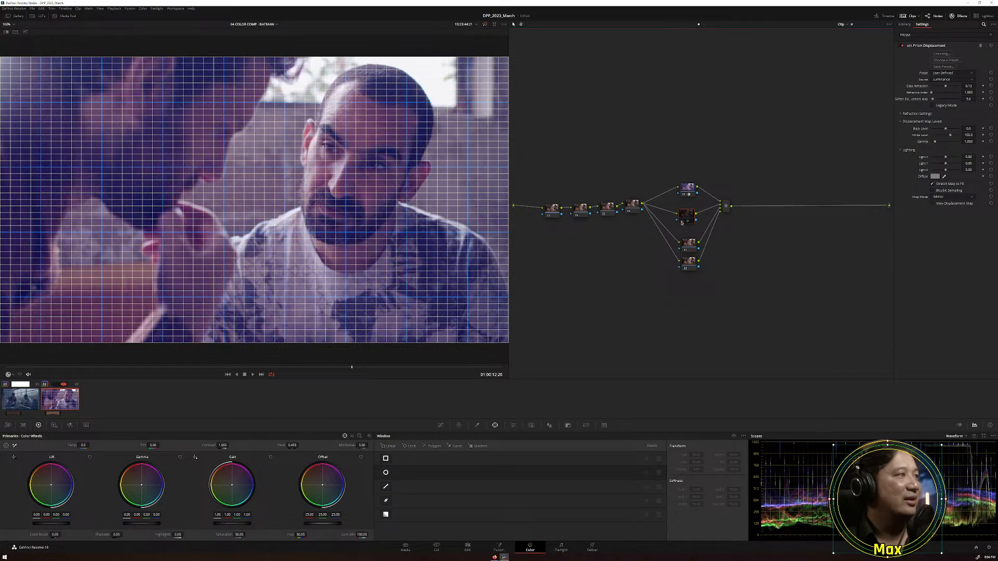
click(682, 221)
click(682, 221)
click(682, 222)
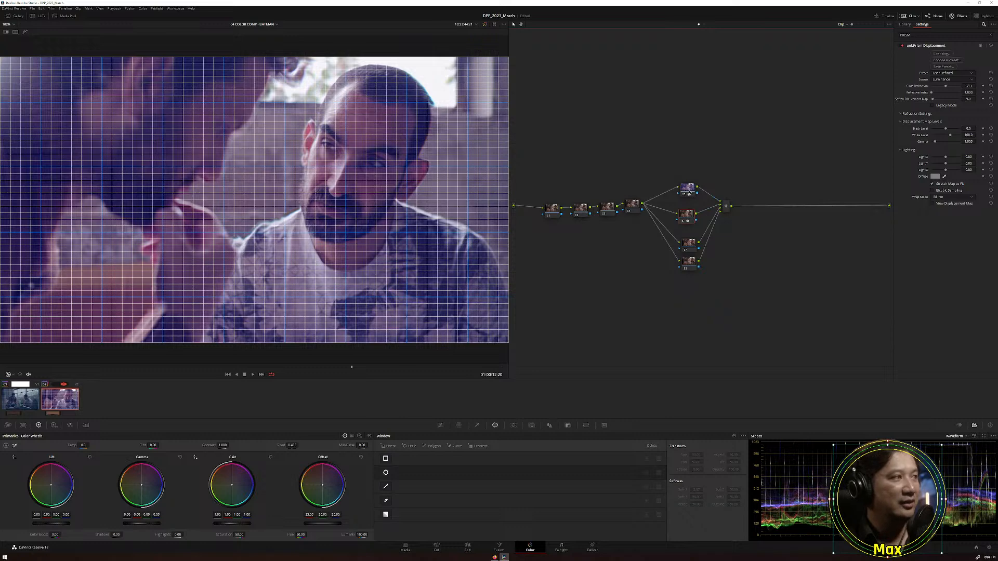
Add a serial node after the Array Gun node and arrange the pair above the other parallel branches.
drag(689, 193, 688, 186)
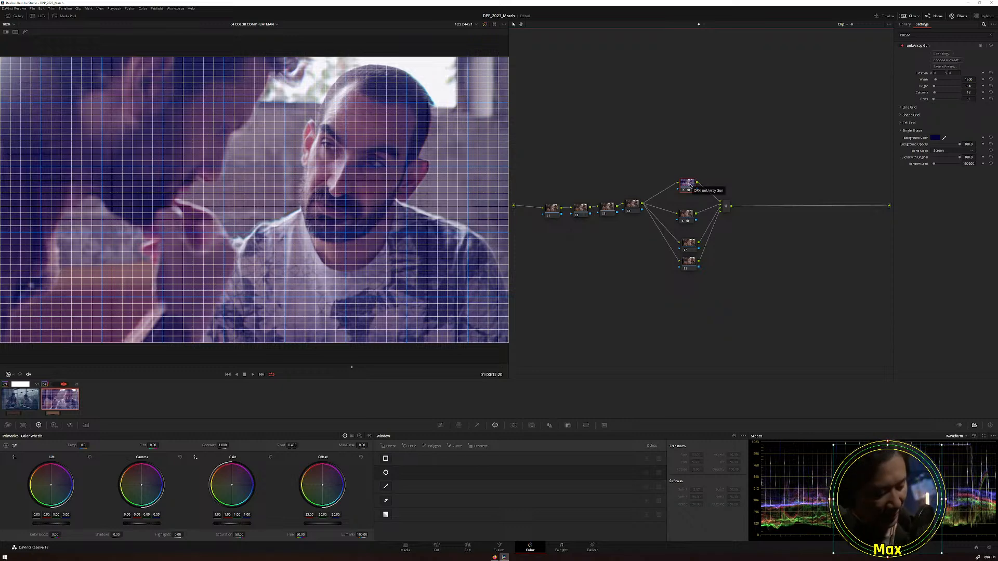
key(alt+s)
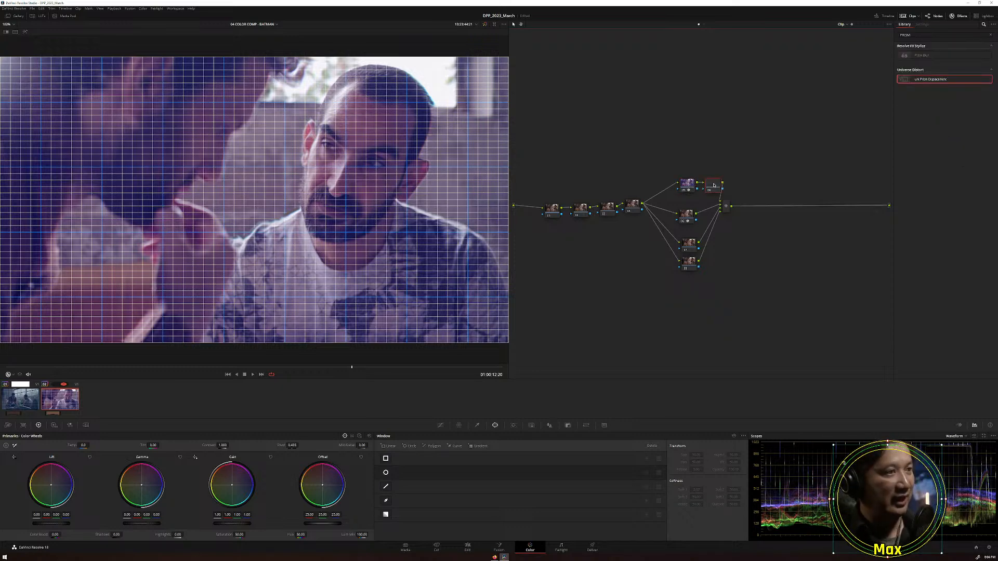
drag(676, 163, 713, 189)
drag(712, 187, 707, 183)
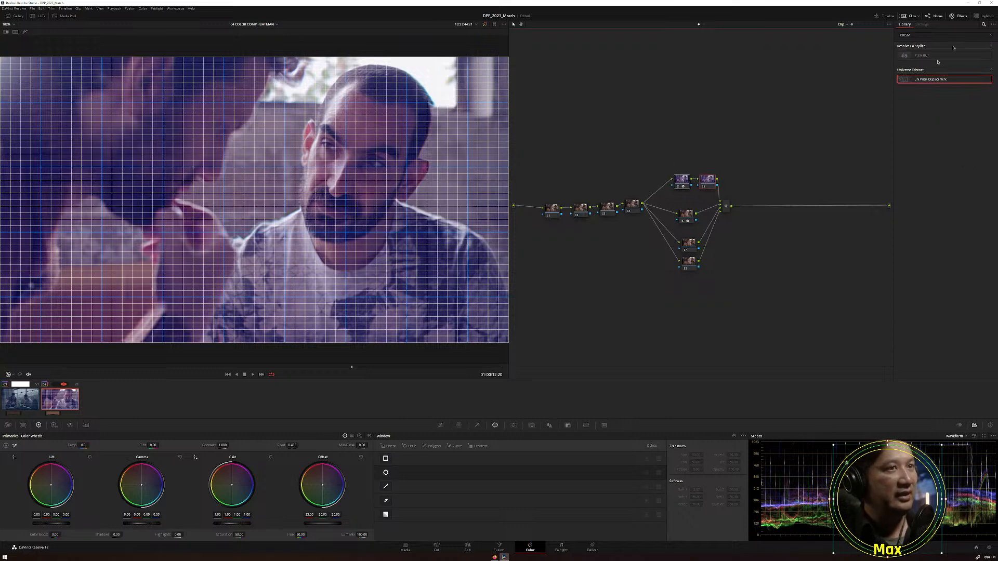
Search the effects library for "TEXTU" and apply uni.Texturize to the new node after the Array Gun.
double_click(907, 35)
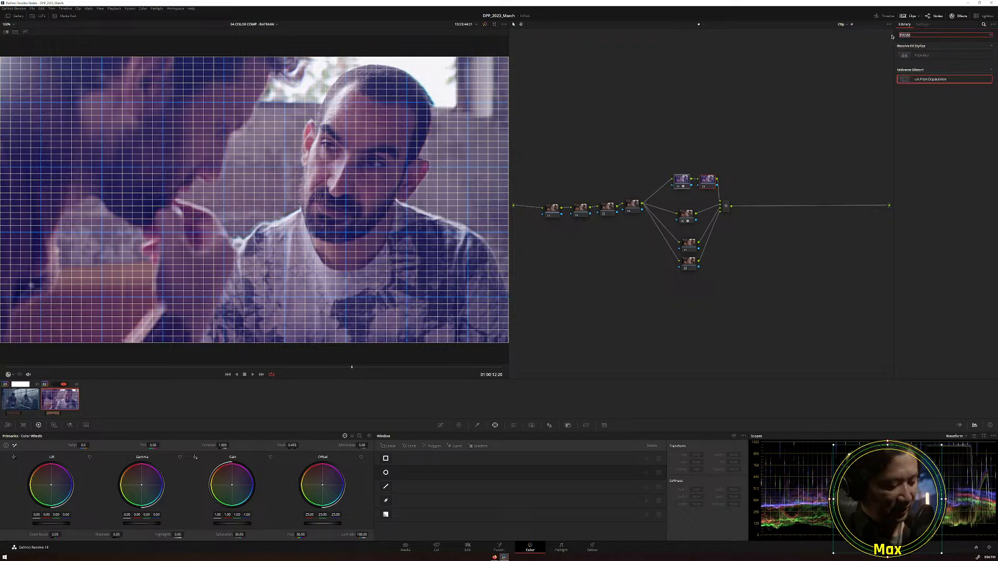
text(TEXTU)
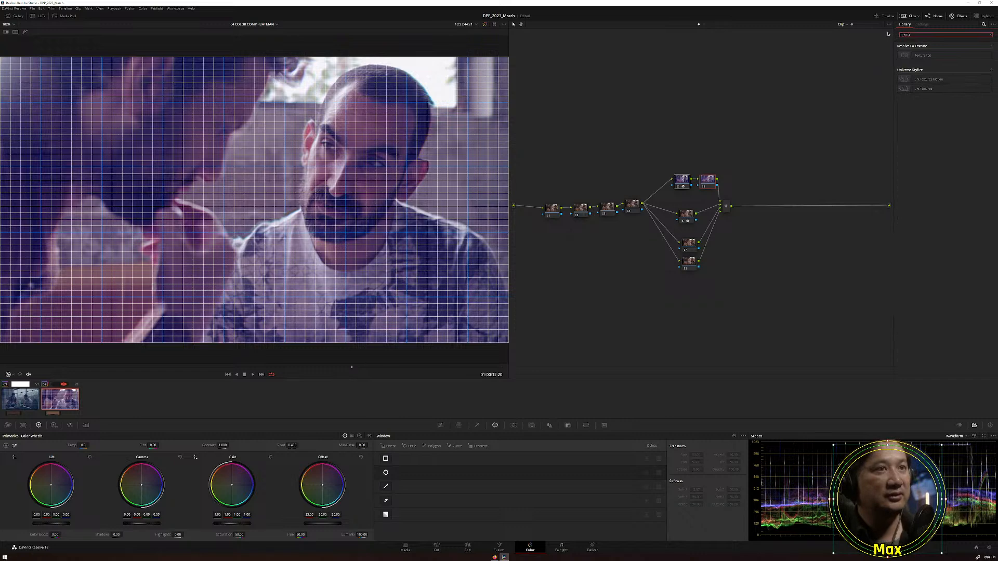
drag(923, 88, 707, 181)
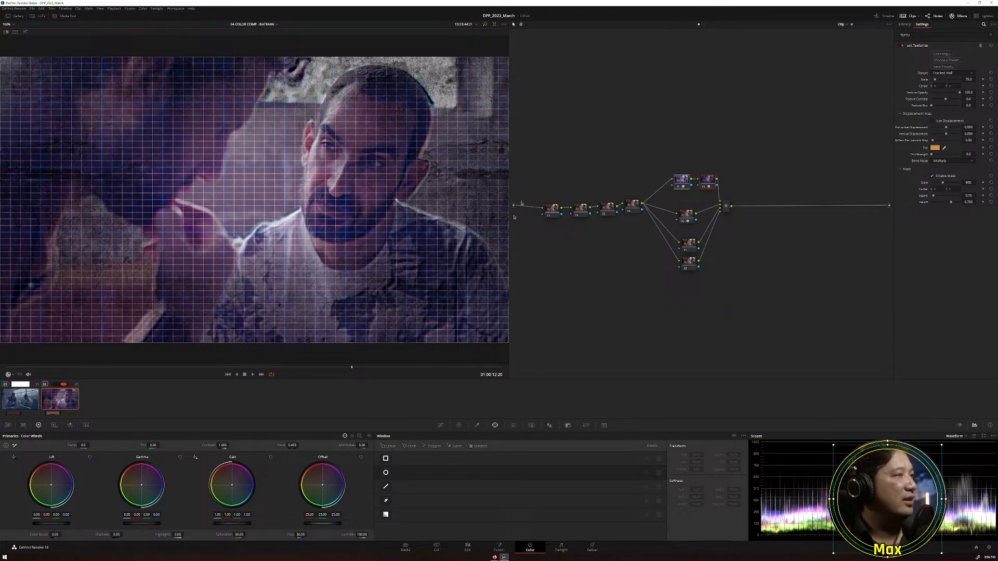
Try several textures in Texturize, including Concrete Holes and Grimy Bricks.
click(961, 73)
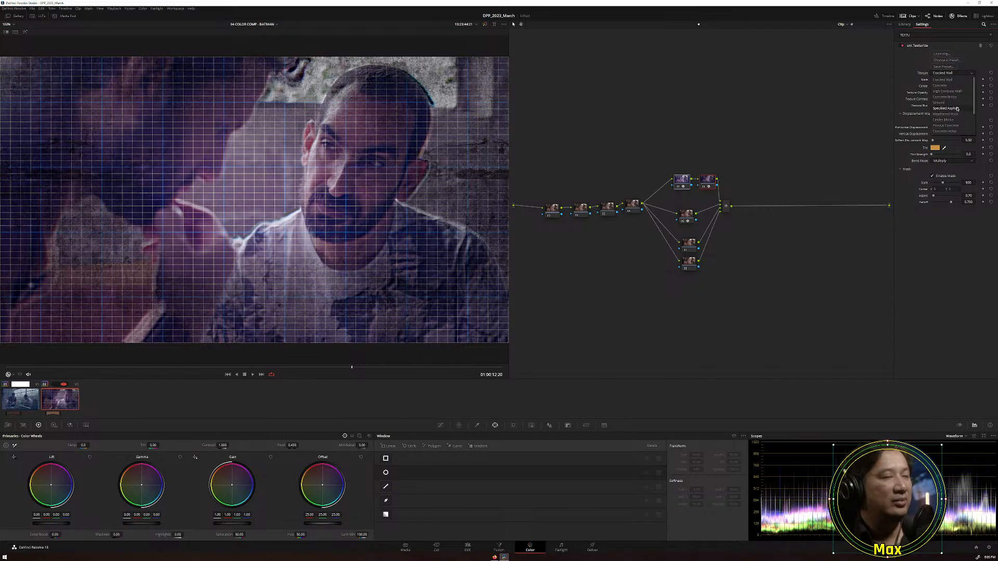
scroll(959, 107, down, 2)
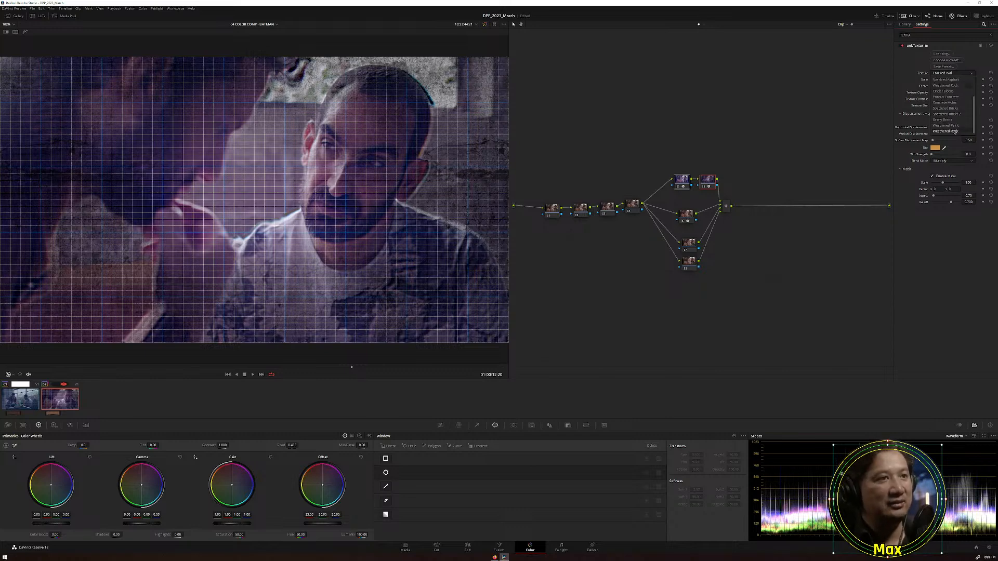
click(955, 132)
click(958, 75)
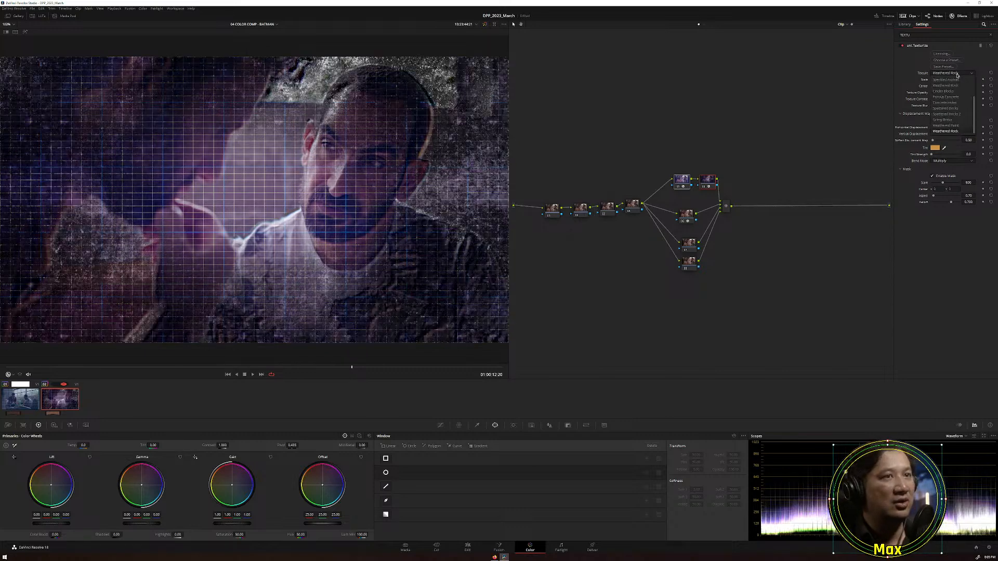
click(955, 104)
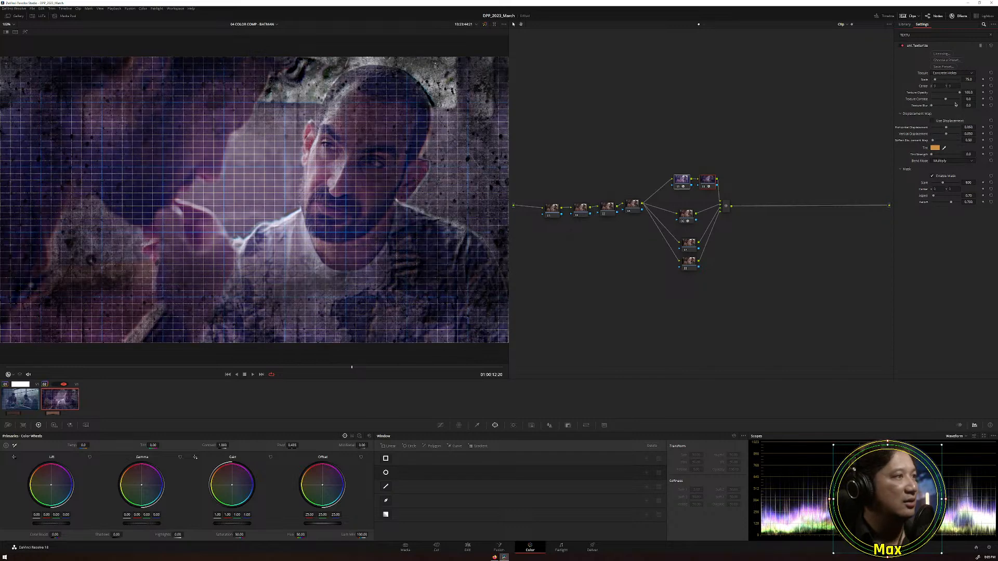
click(960, 74)
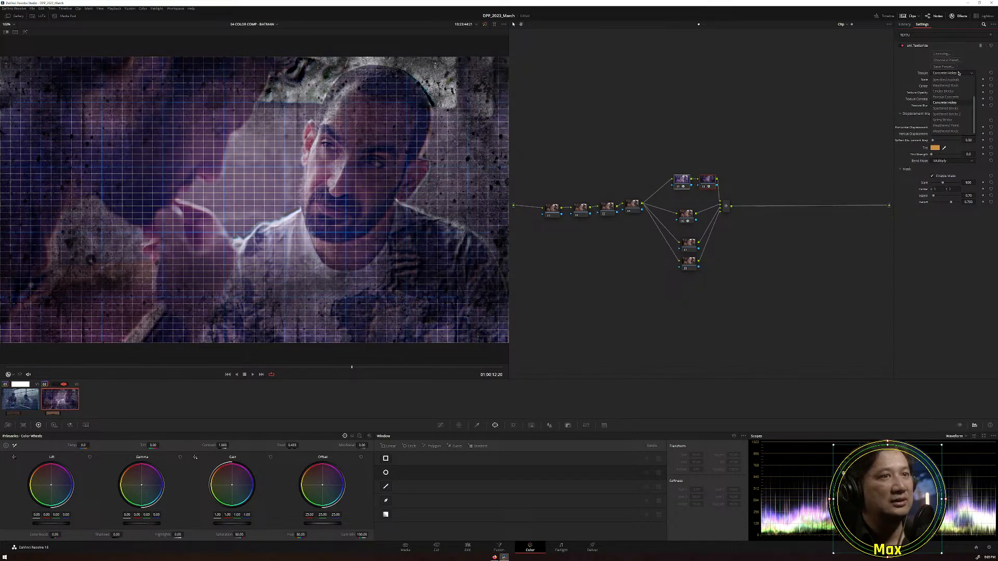
click(956, 120)
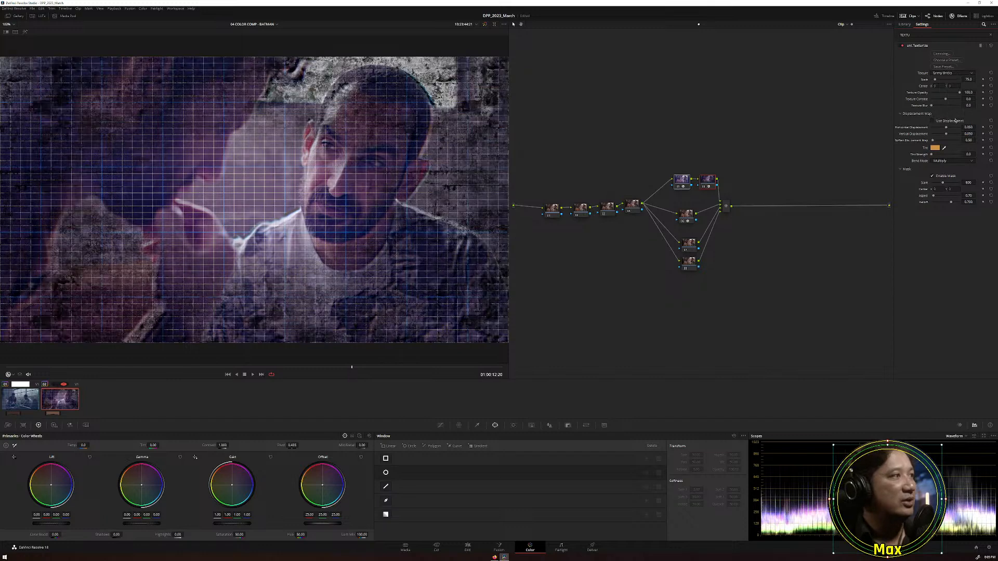
click(964, 74)
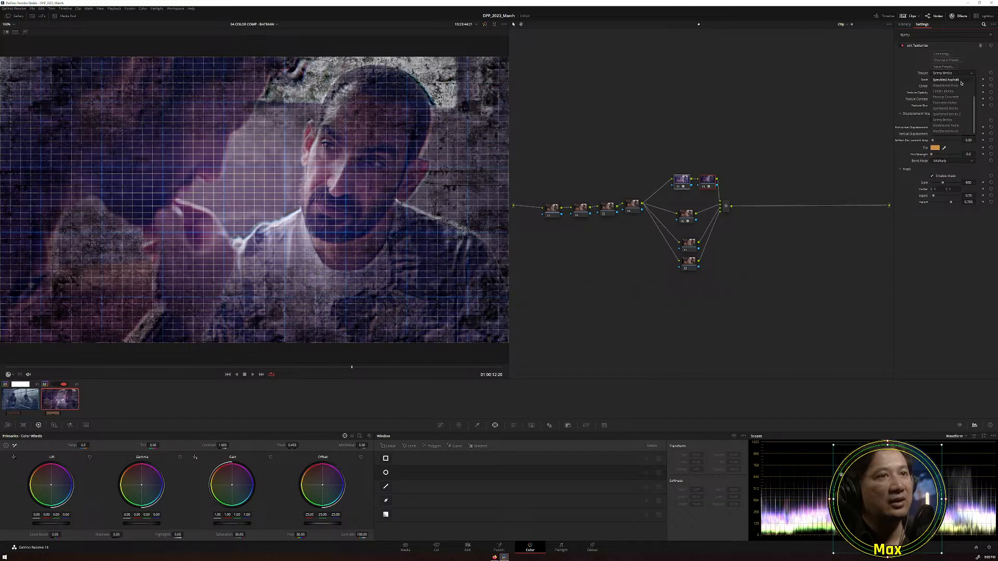
click(962, 85)
Set the Texturize texture to Porous Concrete.
click(963, 76)
scroll(961, 86, up, 3)
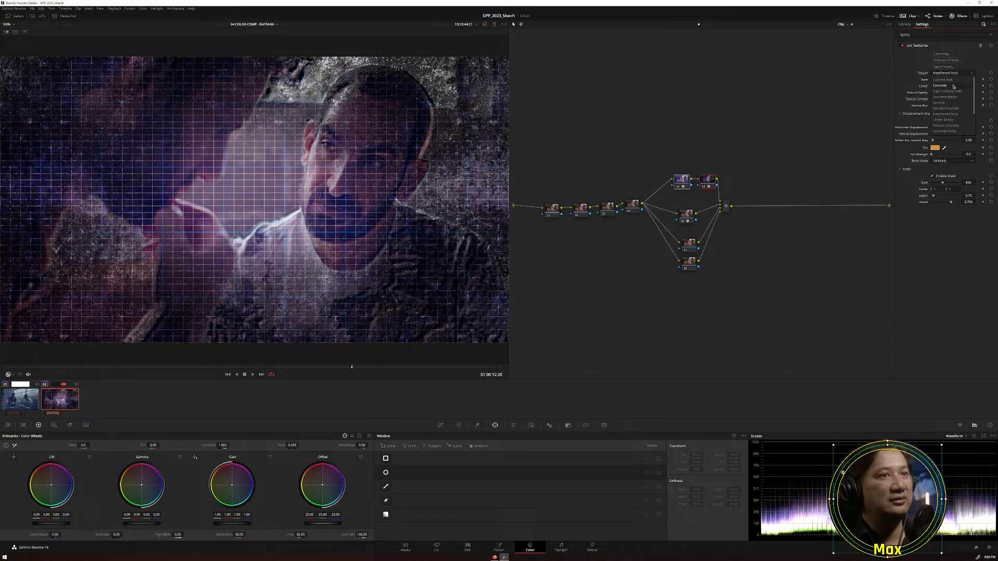
click(957, 126)
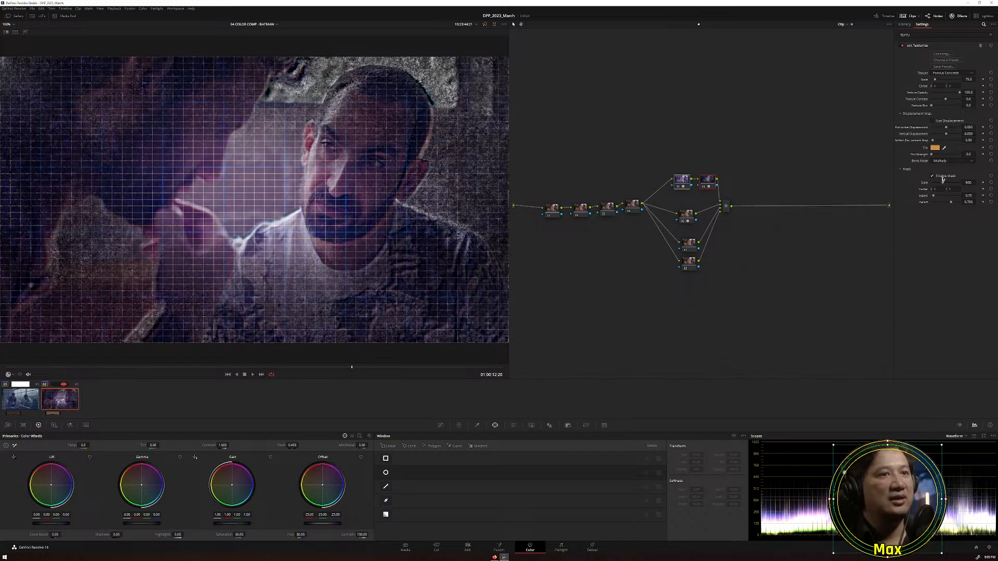
Try the Screen blend mode on the Texturize effect and switch it back to Multiply.
click(954, 163)
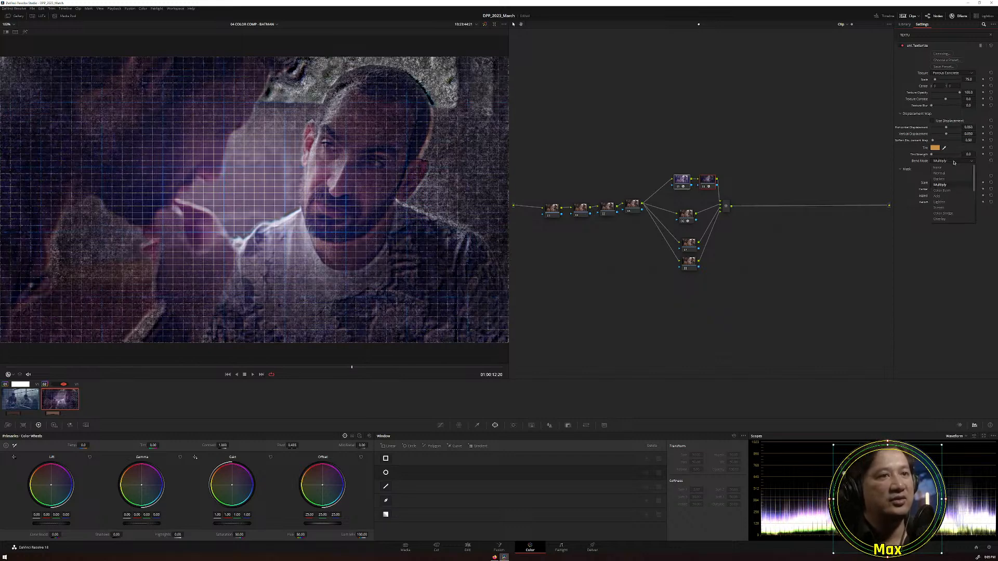
click(947, 208)
click(954, 163)
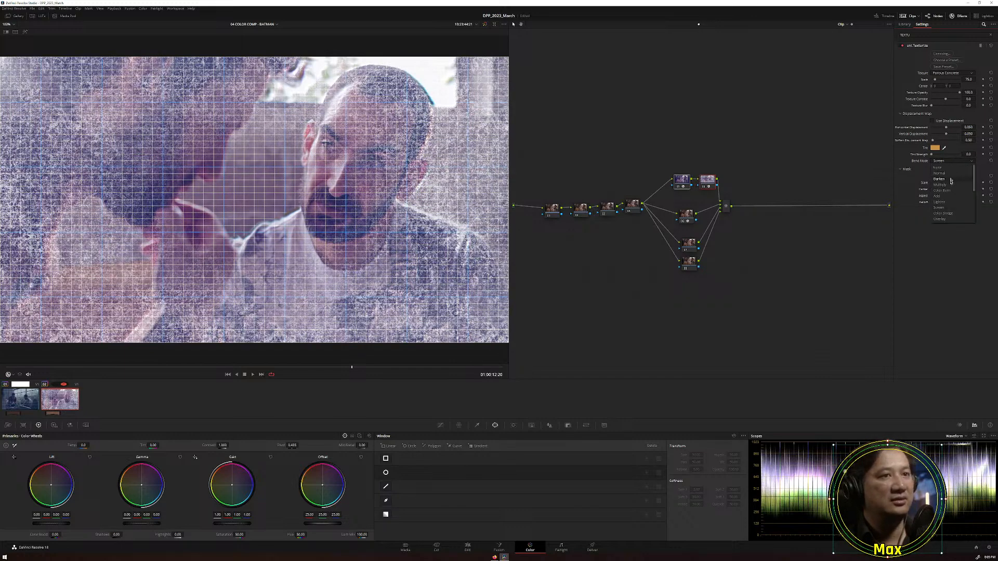
click(941, 185)
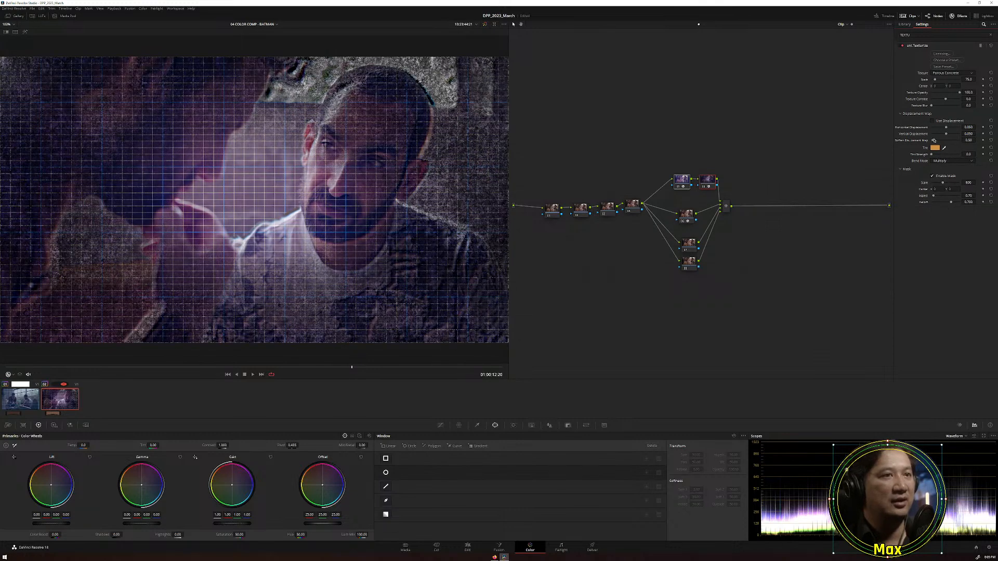
Fine-tune the Porous Concrete Texturize by adjusting Texture Blur, slightly reducing Texture Contrast and lowering Texture Opacity to about 74.
drag(932, 106, 936, 108)
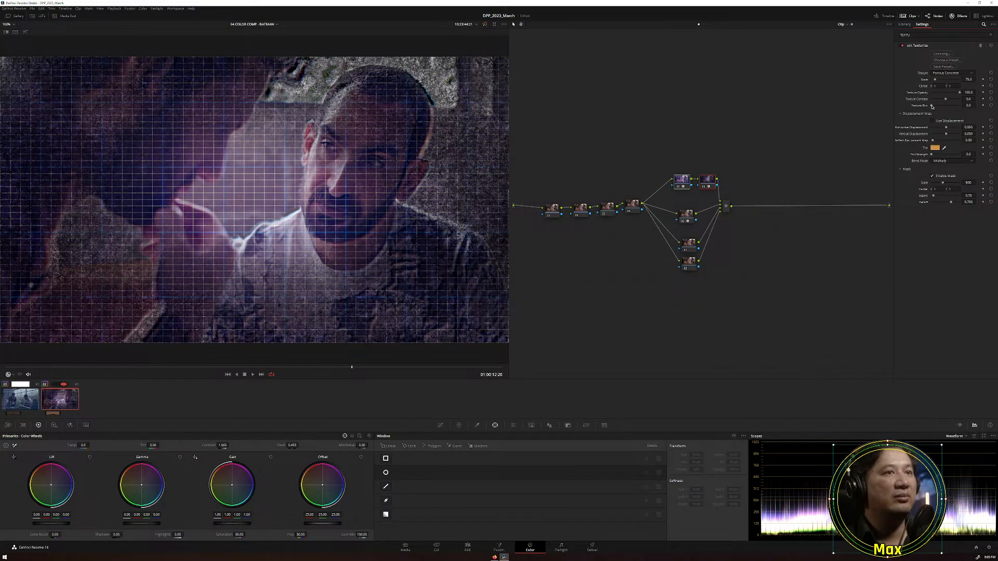
drag(935, 108, 935, 107)
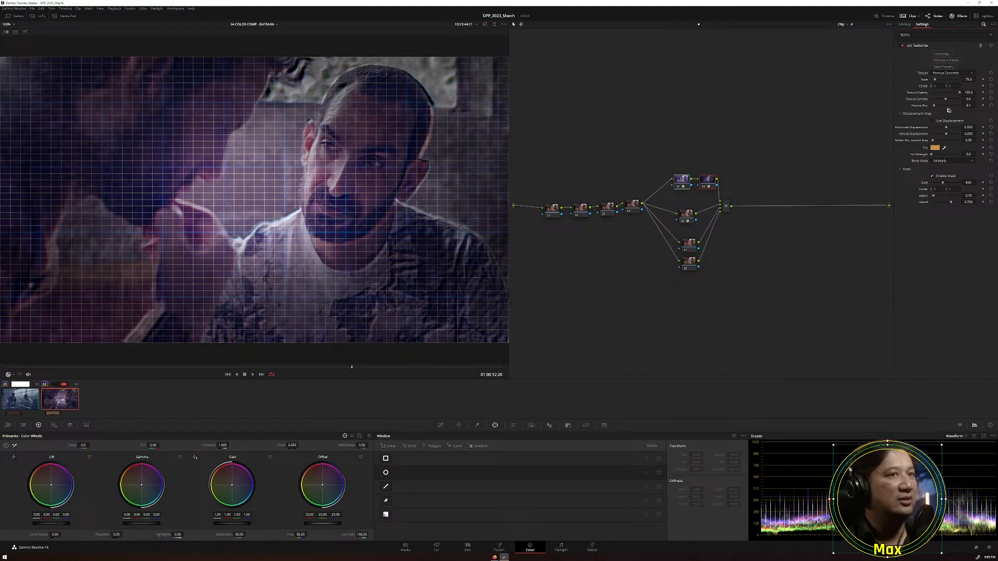
click(968, 106)
key(Return)
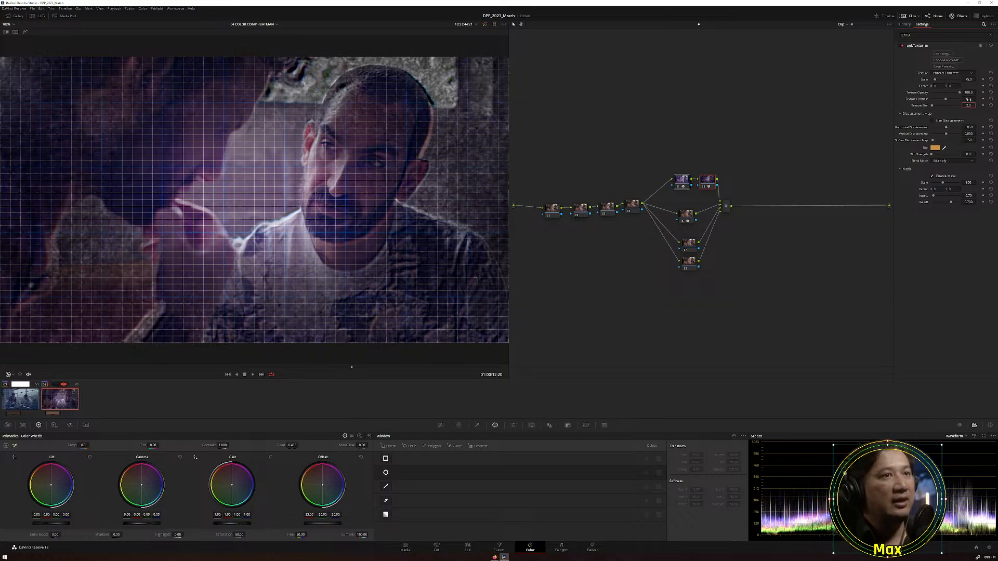
drag(968, 99, 948, 92)
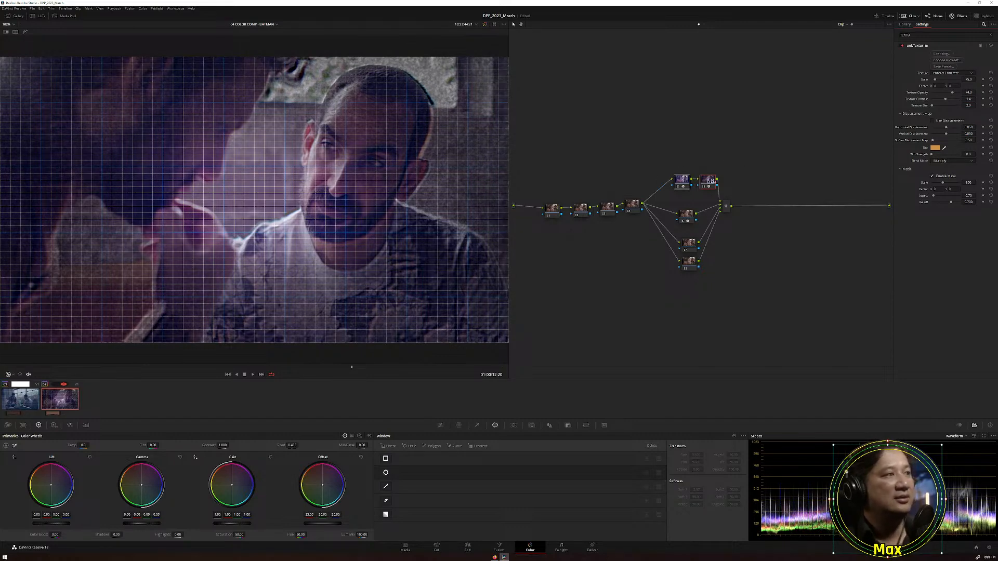
Add a serial node before the Array Gun and apply uni.Texturize to it with the Cracked Wall texture.
click(680, 184)
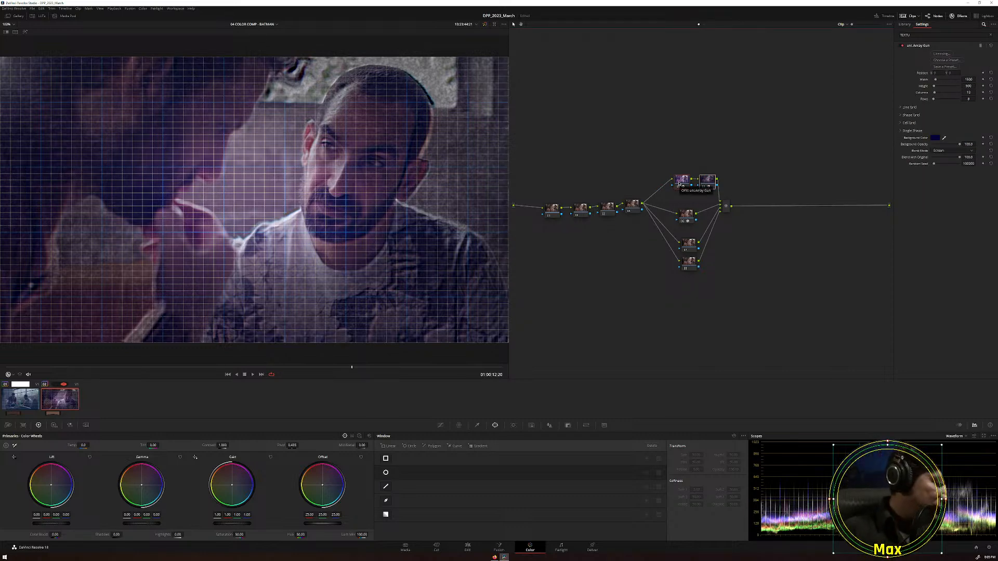
key(shift+s)
drag(679, 203, 647, 184)
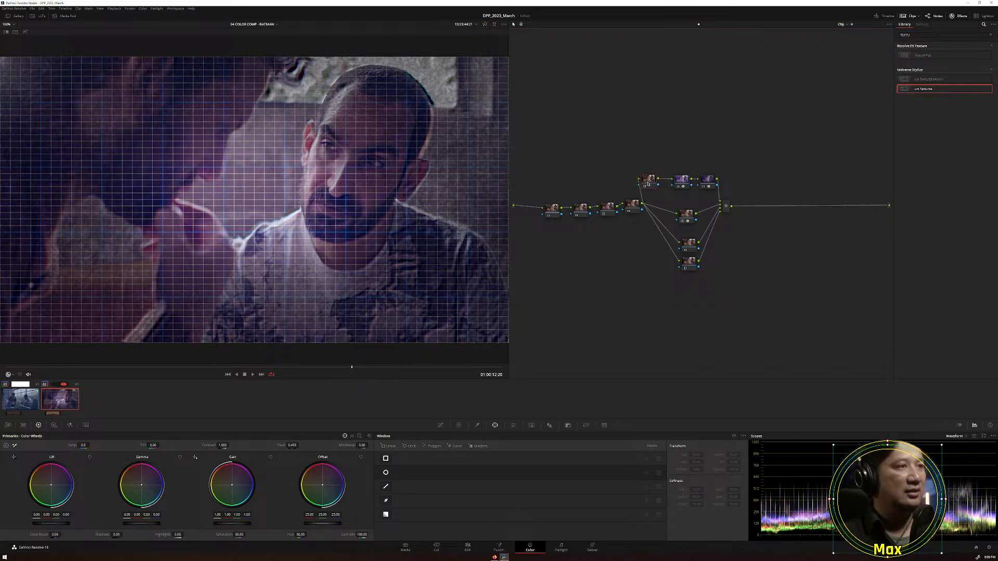
drag(924, 89, 651, 182)
click(960, 72)
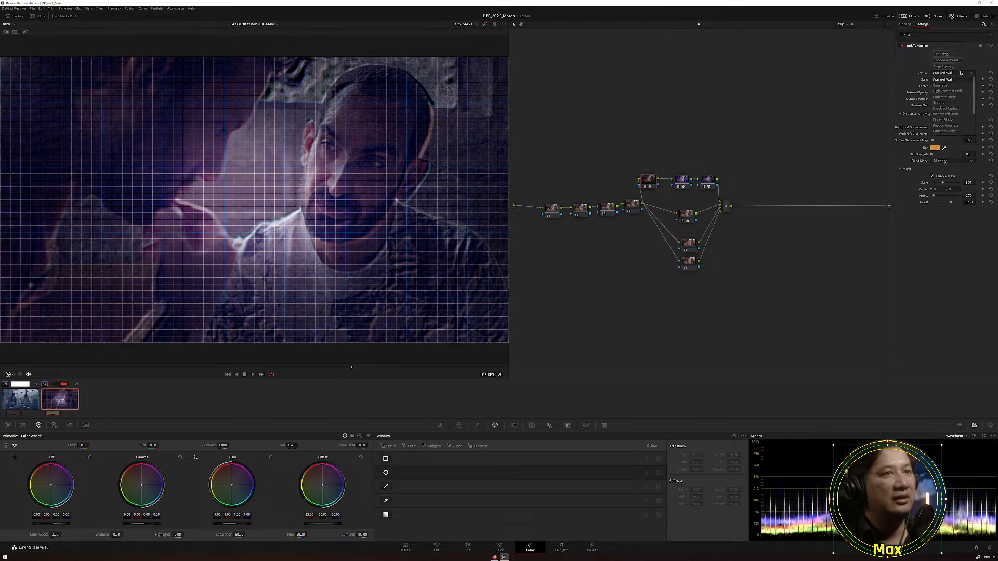
click(959, 80)
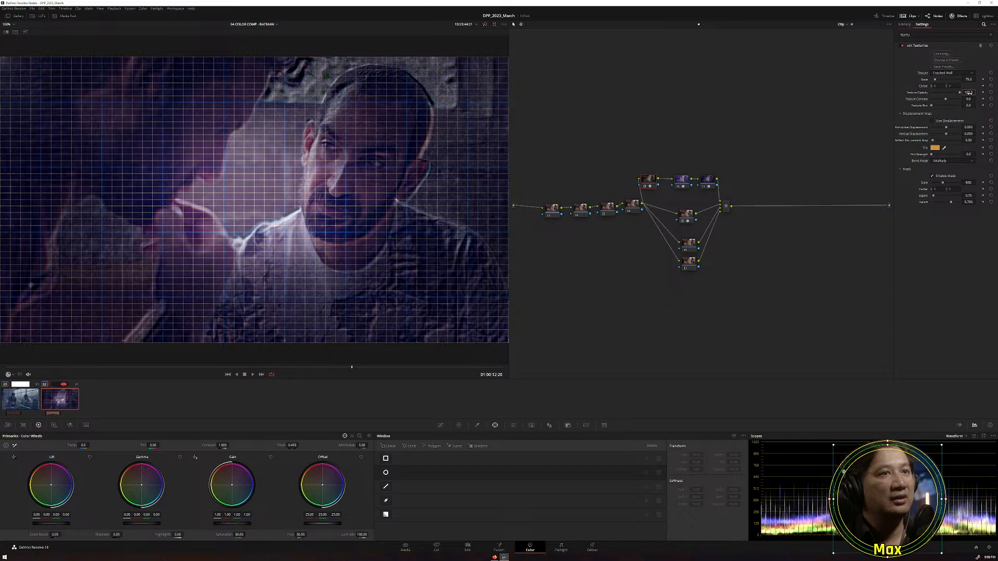
Reduce the Cracked Wall Texture Opacity to about 68, slightly lower its Texture Contrast and add a little Texture Blur.
text(80)
key(Return)
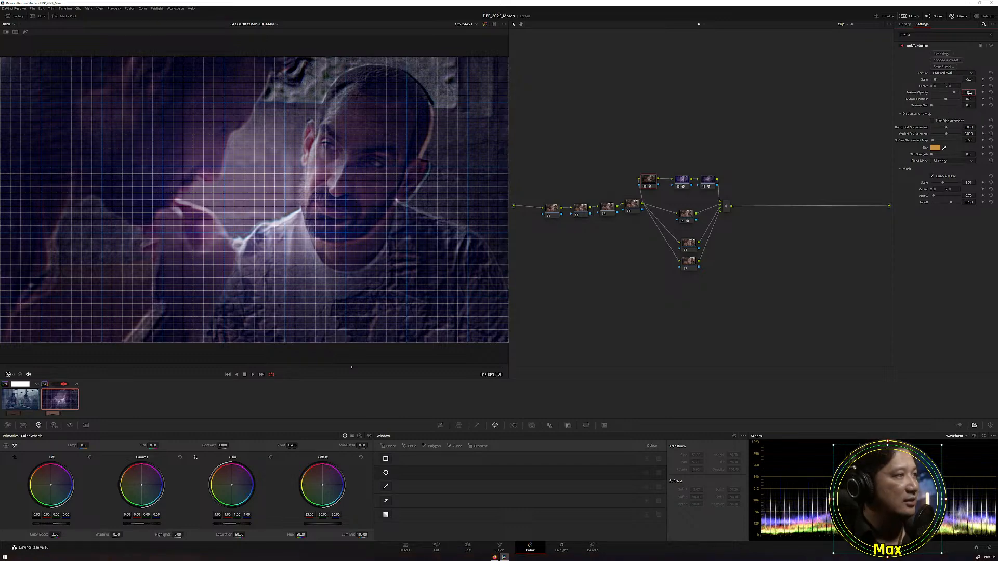
drag(970, 94, 967, 94)
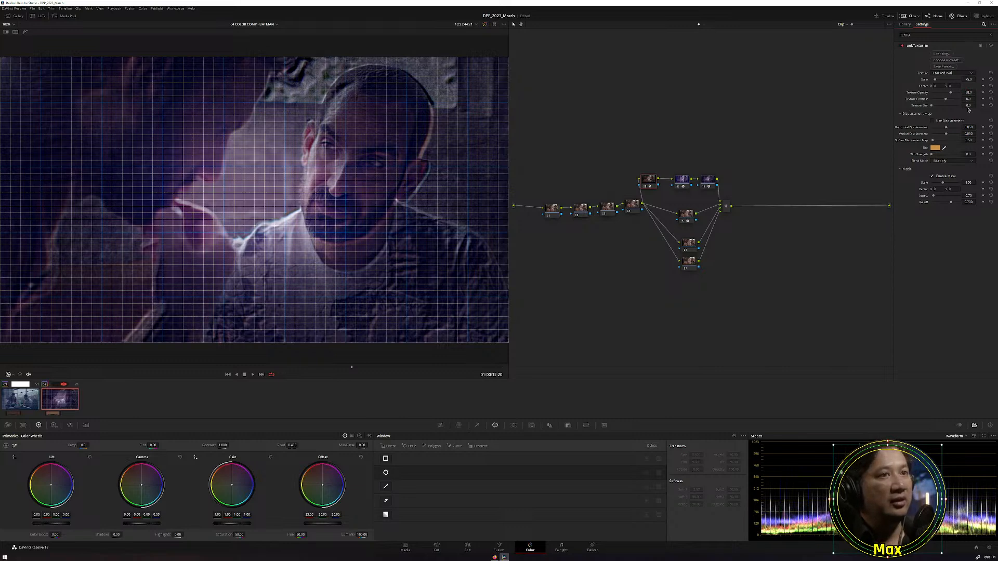
drag(969, 105, 970, 106)
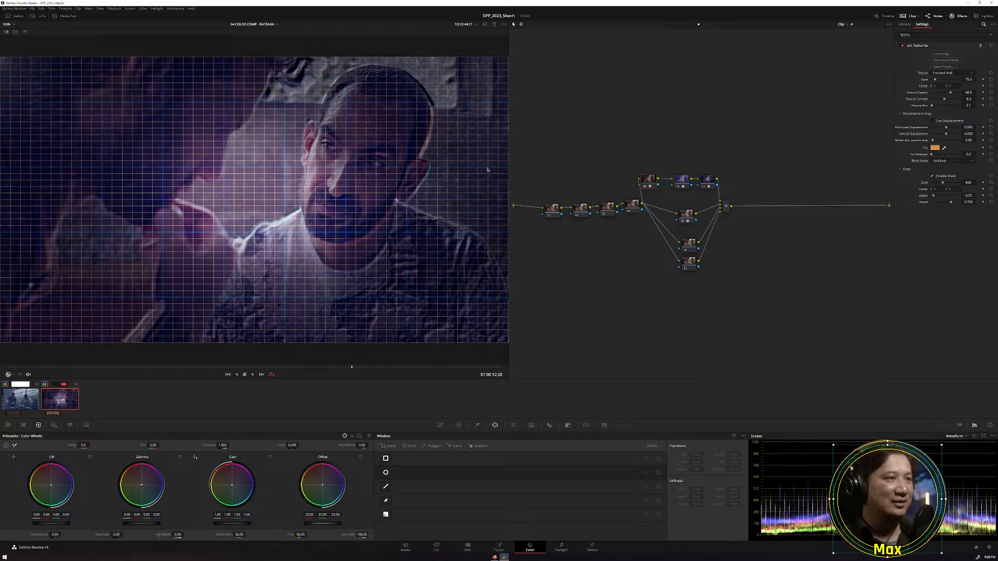
Spread out the upper-branch nodes, add a serial node after the Array Gun and clear the effects library search.
drag(711, 182, 722, 183)
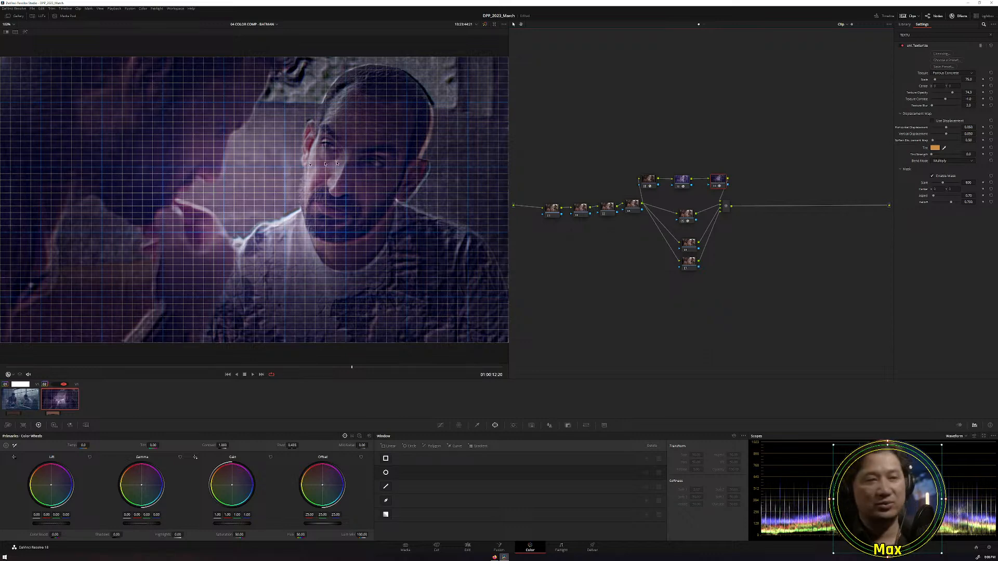
drag(633, 166, 726, 185)
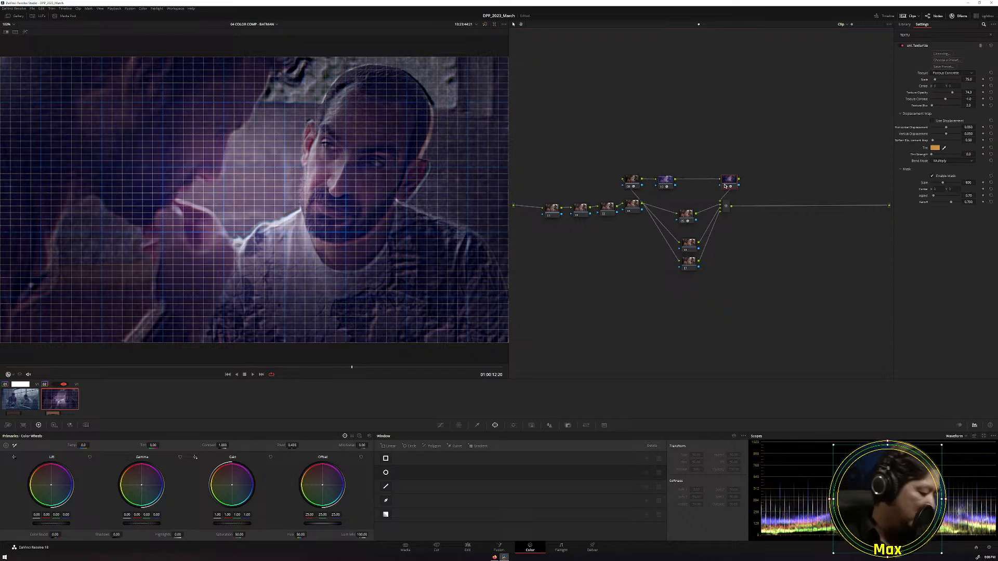
click(666, 182)
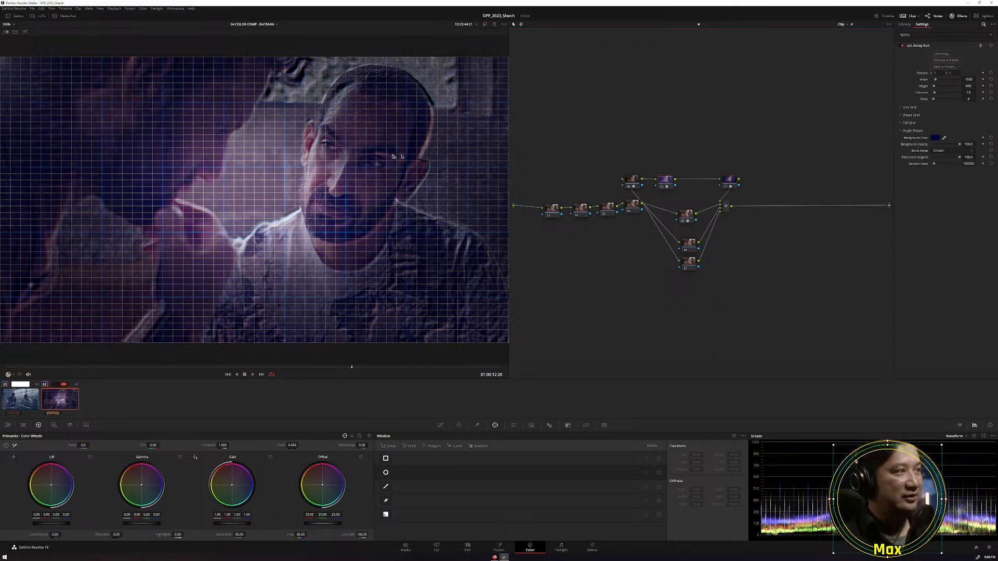
click(905, 25)
double_click(925, 89)
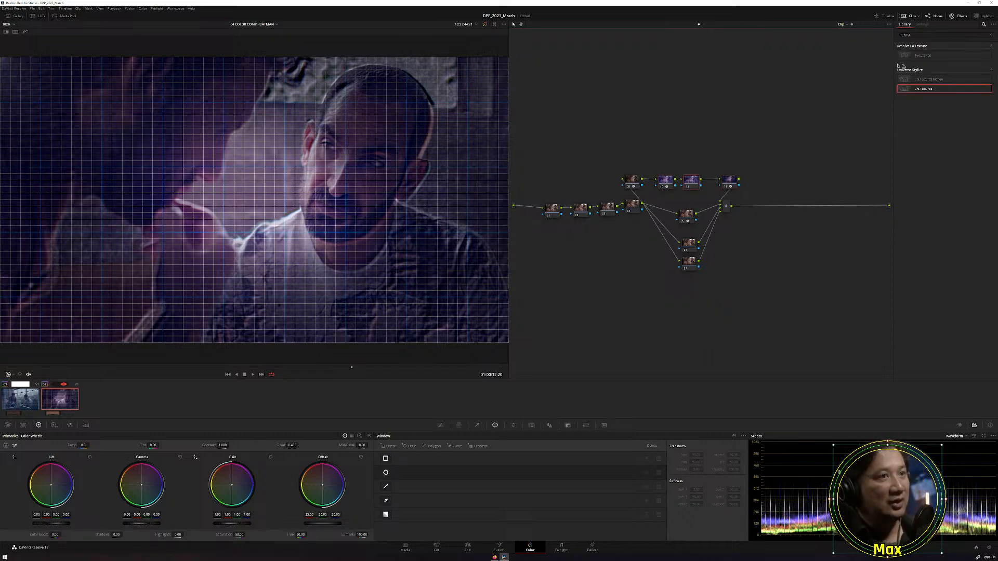
double_click(923, 36)
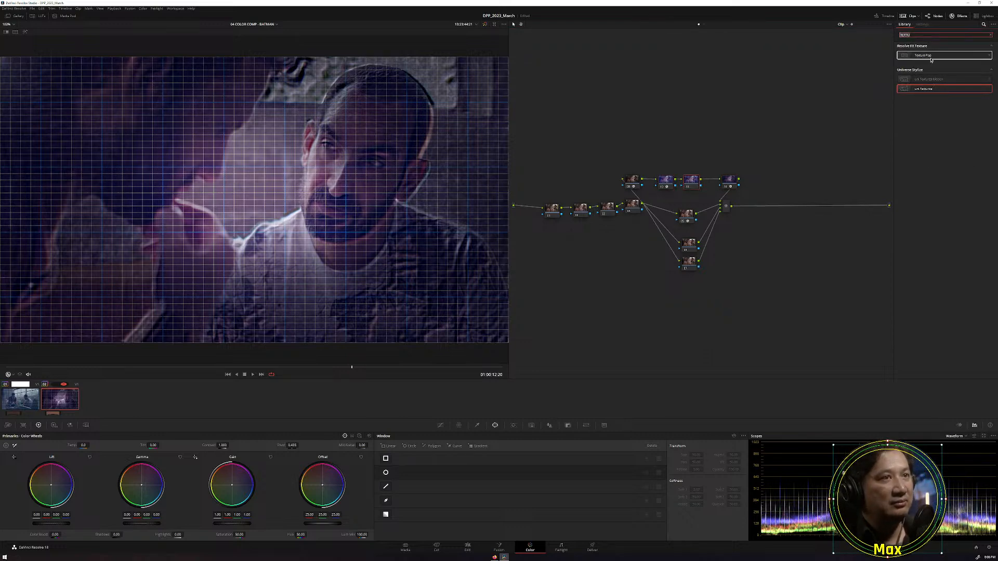
key(BackSpace)
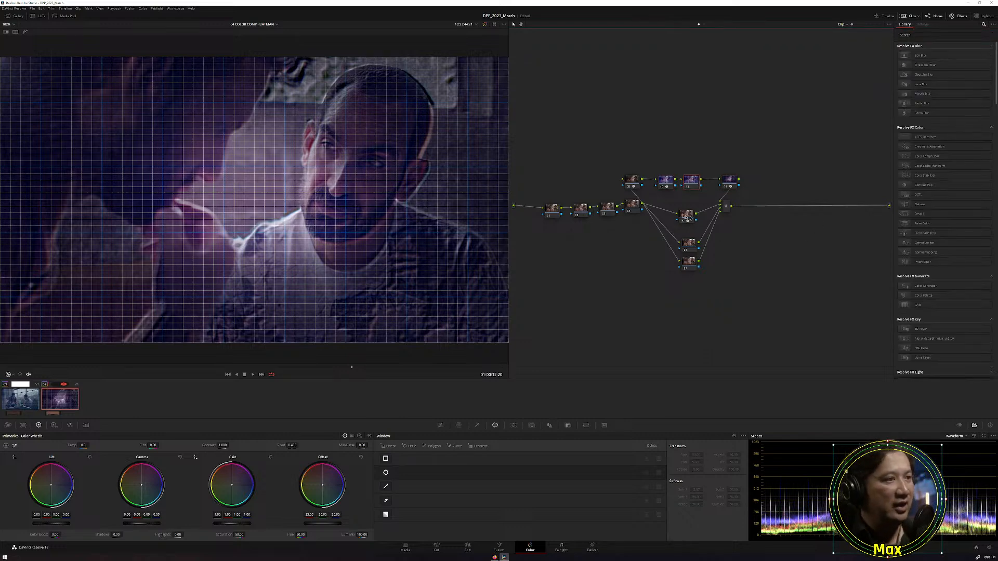
Copy the Prism Displacement effect onto the new node after the Array Gun and reduce its Glass Refraction.
click(687, 215)
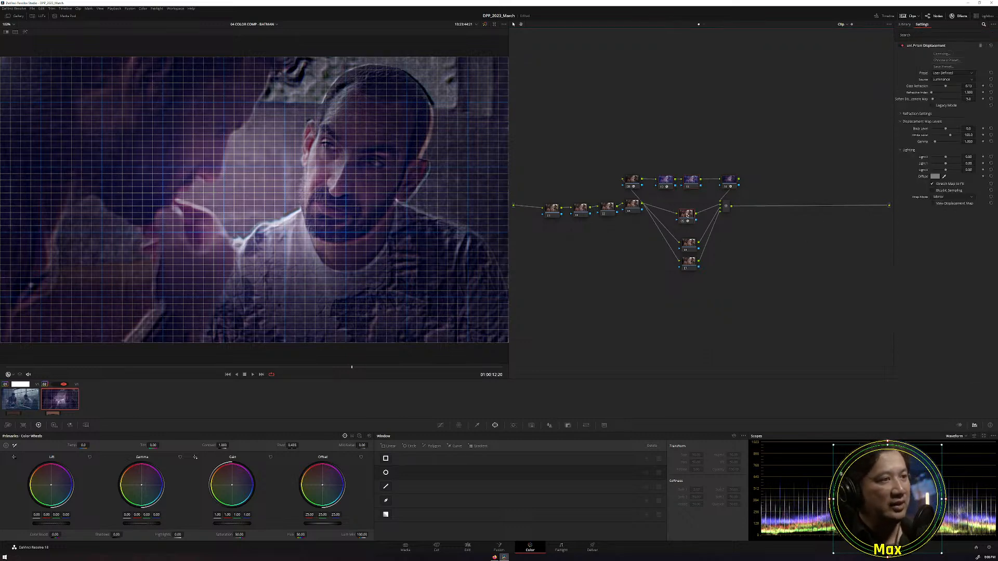
click(693, 186)
key(ctrl+v)
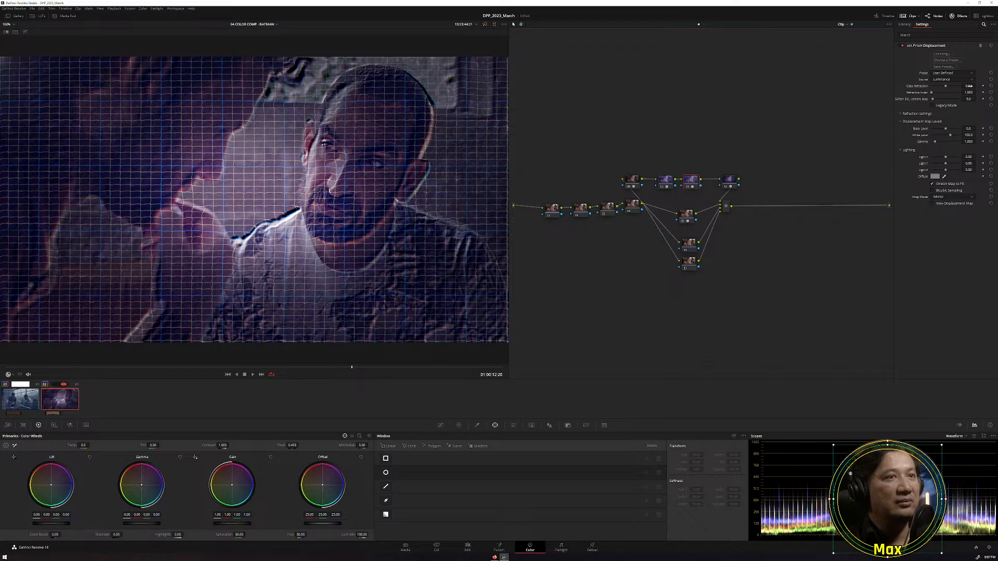
drag(968, 86, 964, 85)
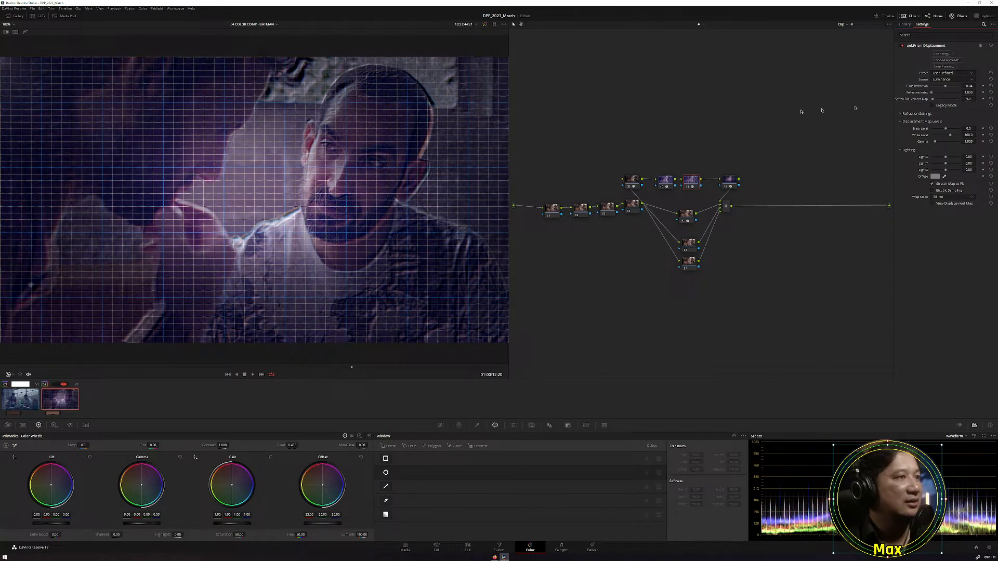
Tilt the Array Gun's line grid slightly by adjusting Grid Angle in its Line Grid settings.
click(667, 181)
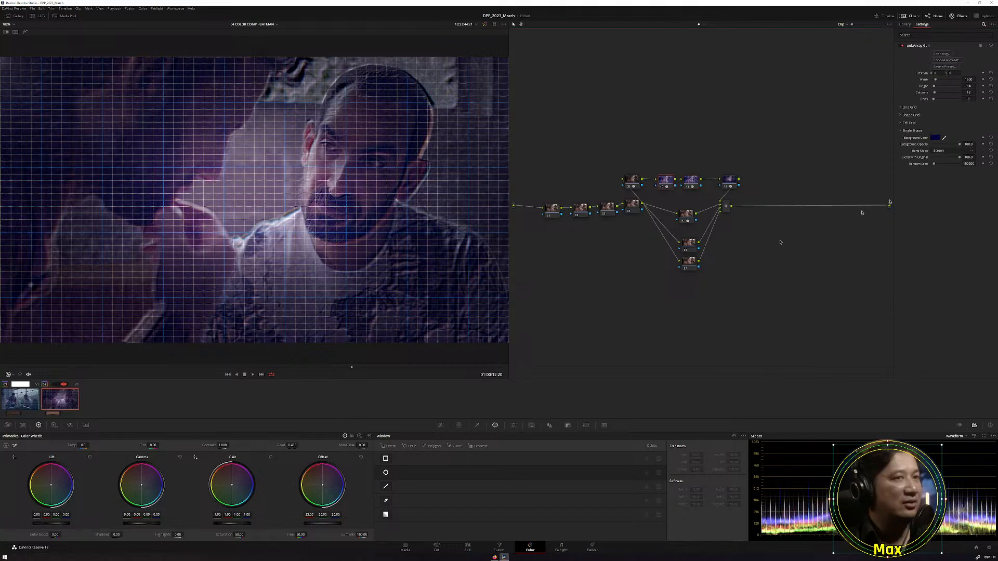
click(901, 107)
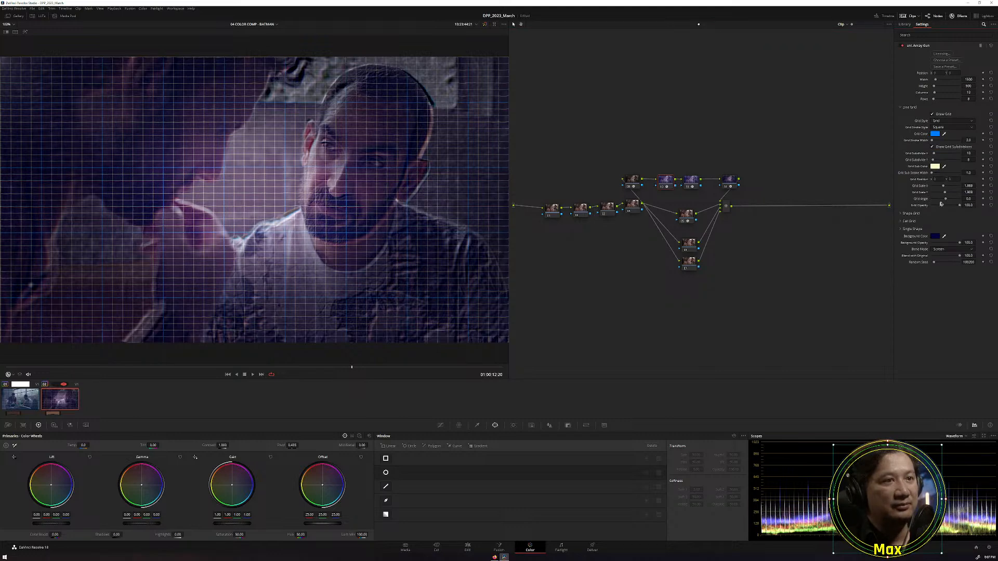
click(977, 200)
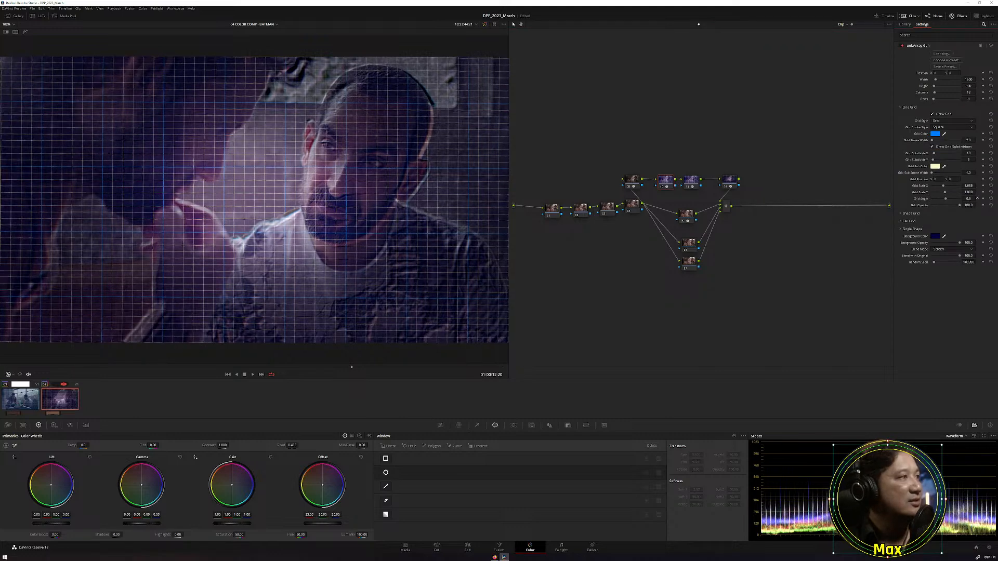
click(978, 199)
click(977, 199)
click(977, 199)
click(977, 199)
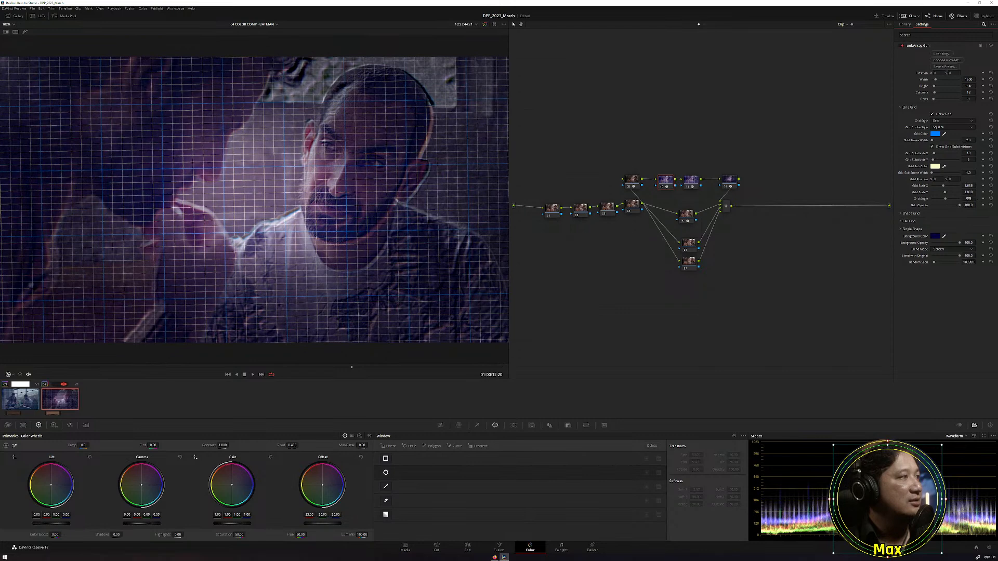
Cool the first node with the primaries bars, setting Offset red to about 14 and blue to about 17.
click(695, 181)
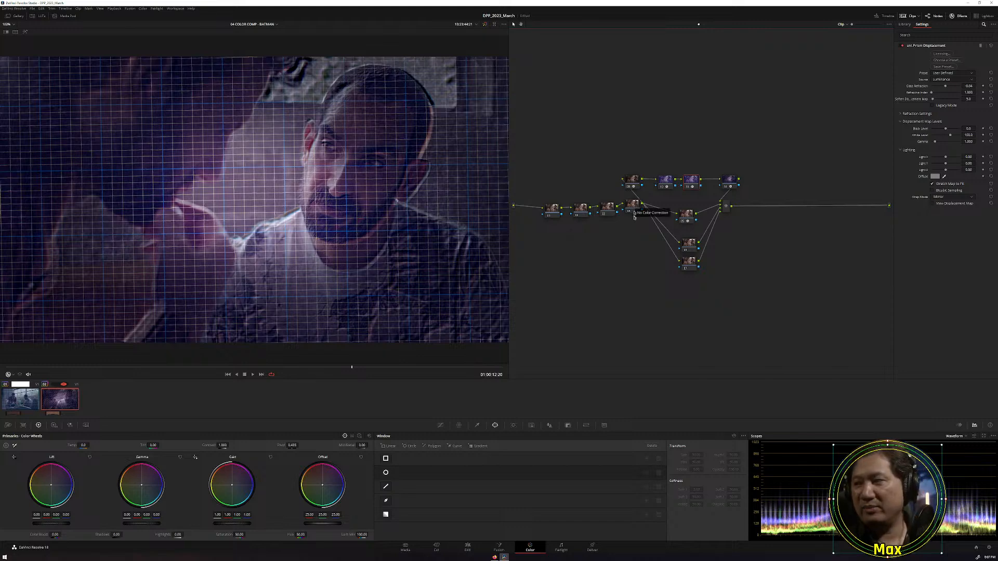
click(554, 209)
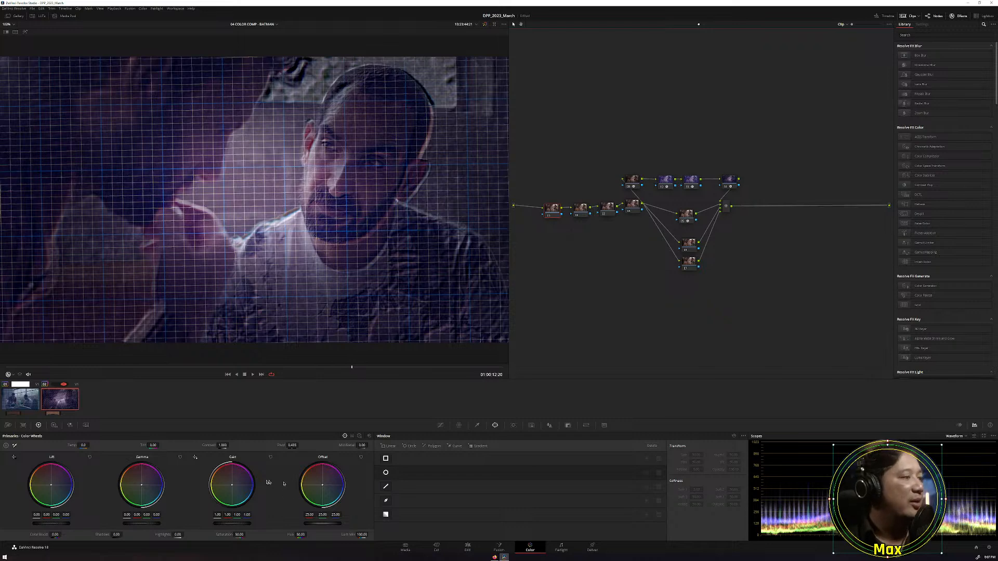
click(352, 436)
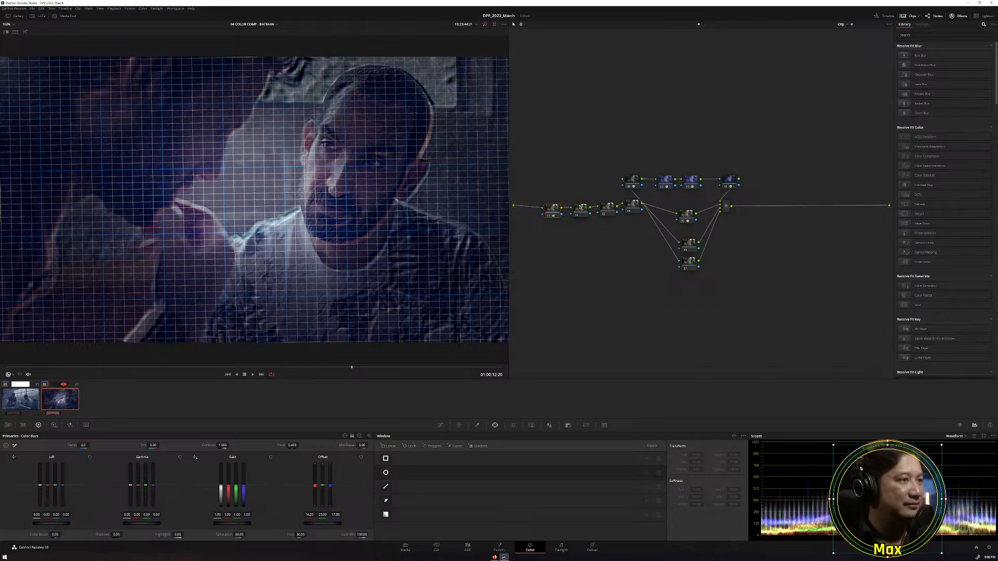
On the second node, reduce Contrast to about 0.72 and lower the Pivot.
click(581, 208)
drag(223, 445, 231, 446)
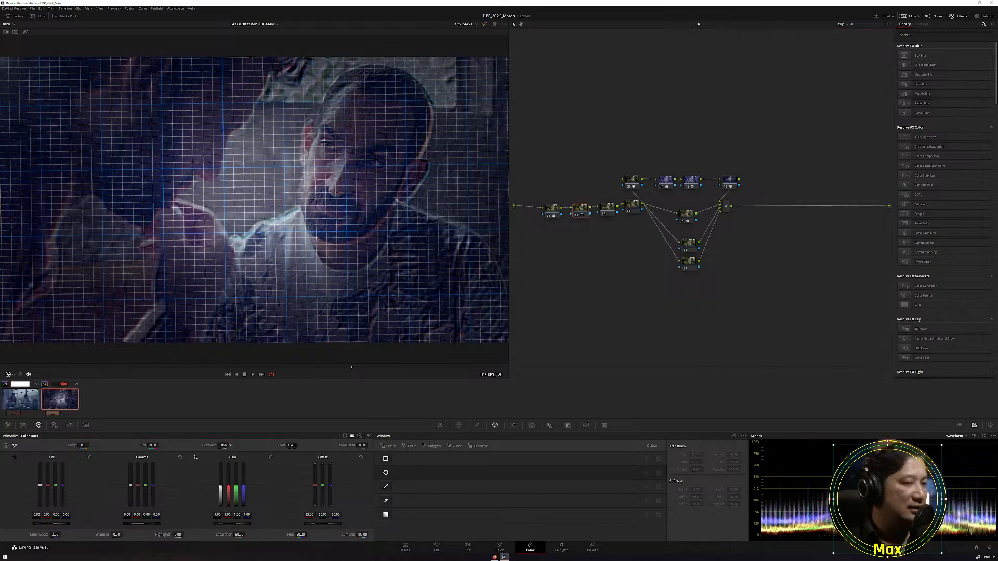
drag(231, 445, 230, 446)
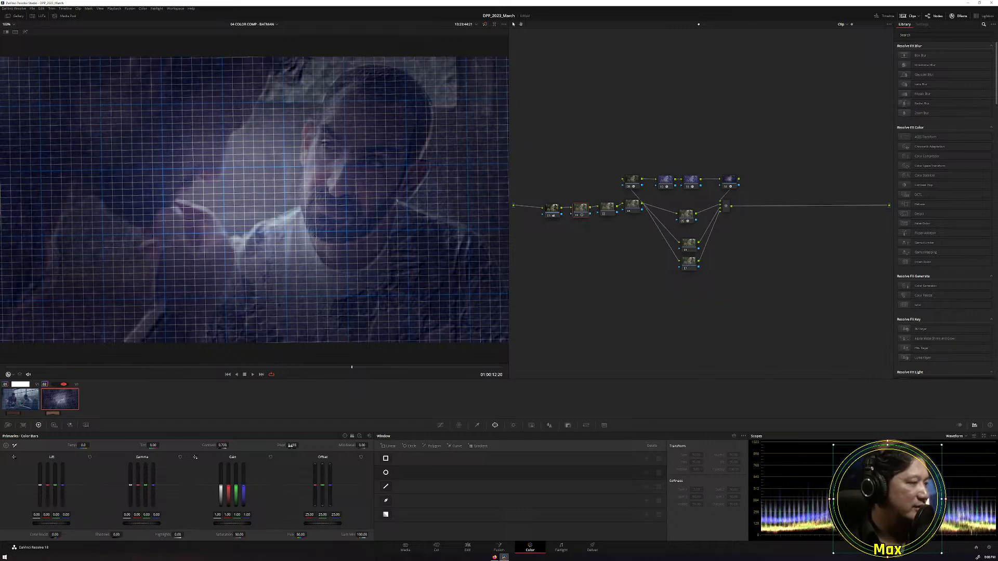
drag(300, 446, 292, 446)
Lower the second node's overall Offset to darken the image, toggling the node off and on to compare.
drag(324, 525, 324, 524)
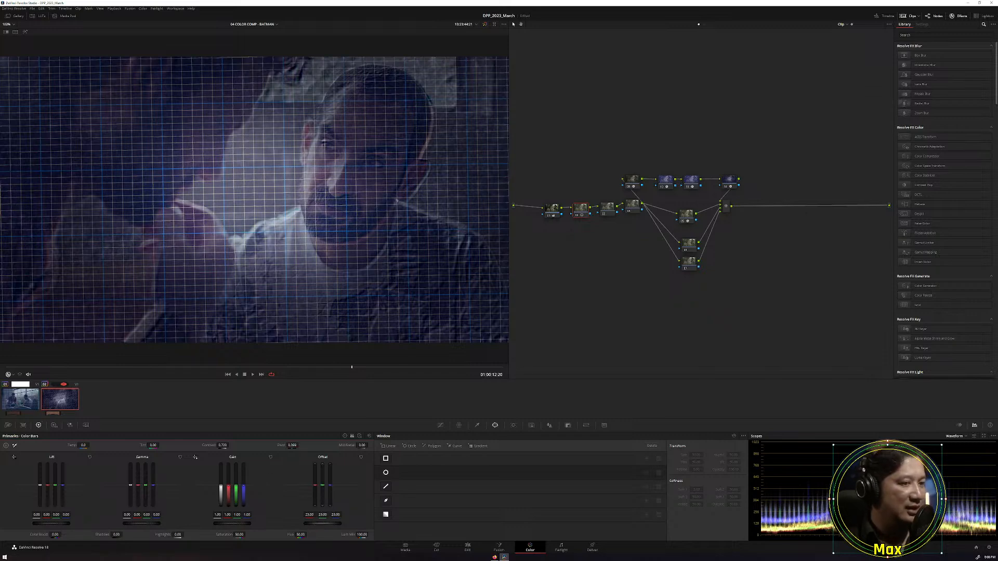
drag(324, 525, 308, 525)
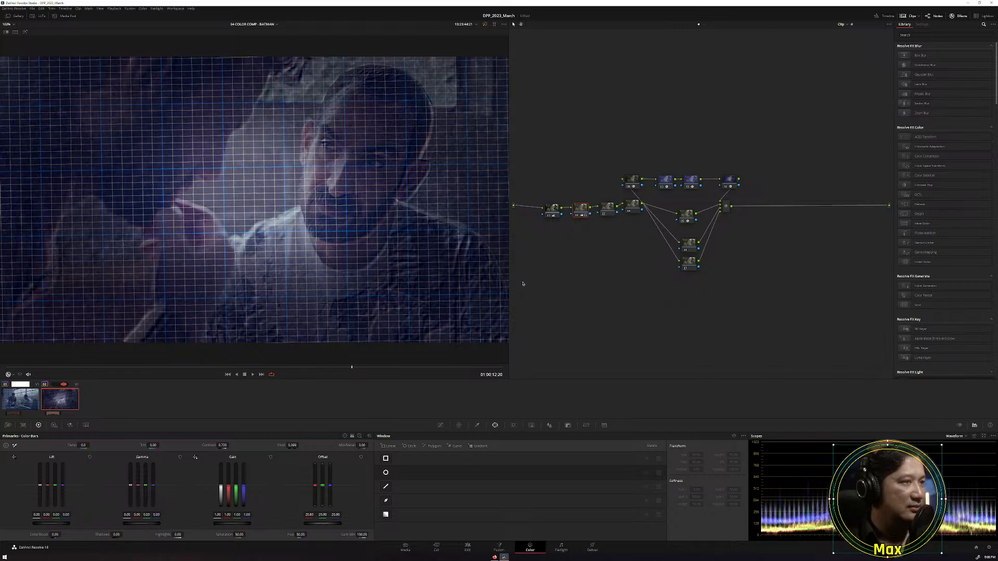
click(577, 217)
click(577, 217)
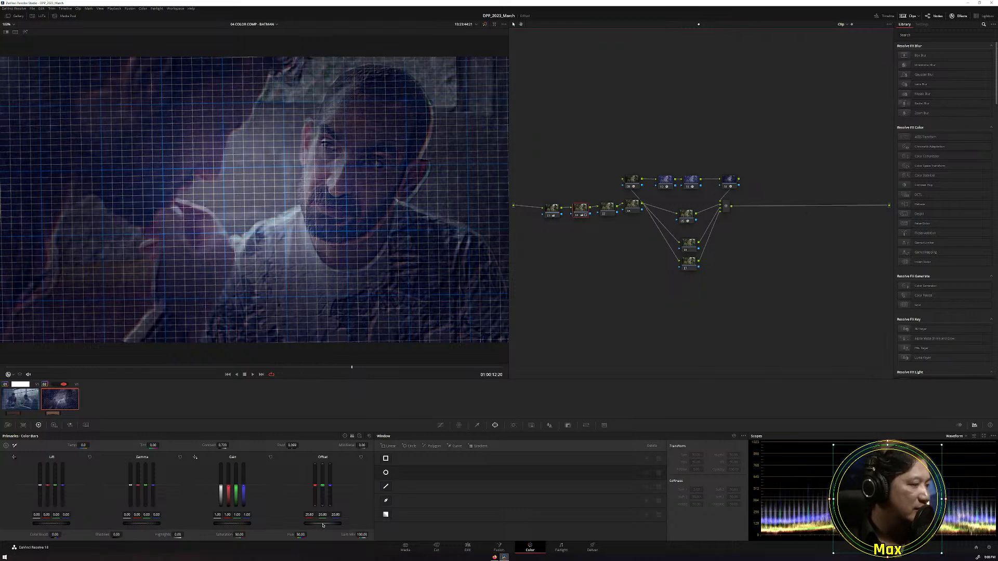
drag(312, 524, 306, 525)
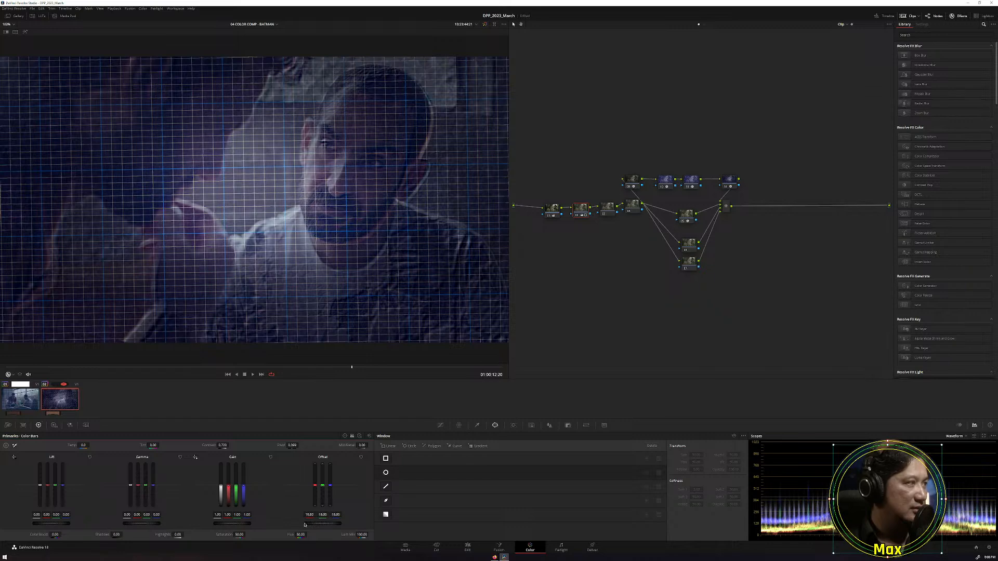
click(577, 216)
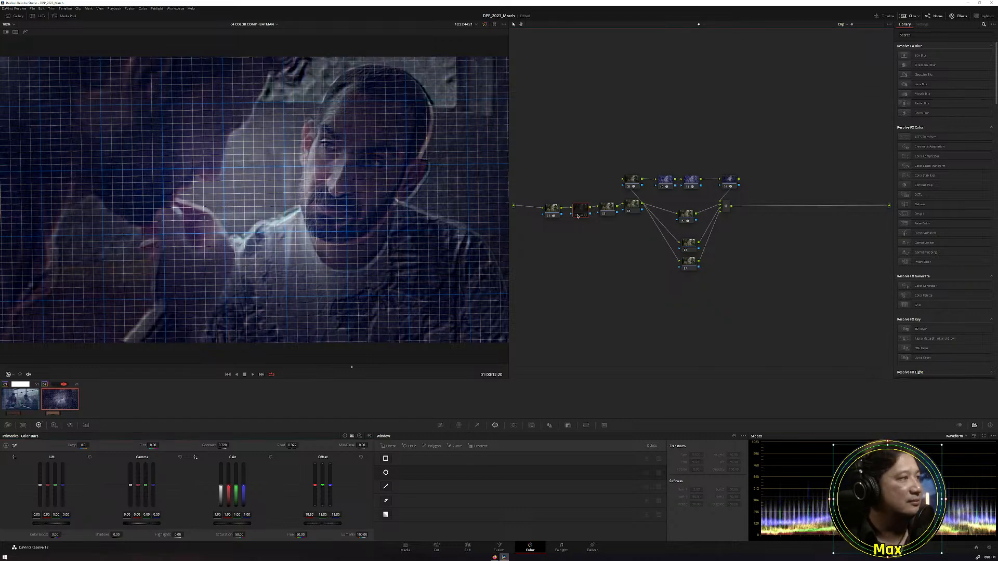
click(577, 216)
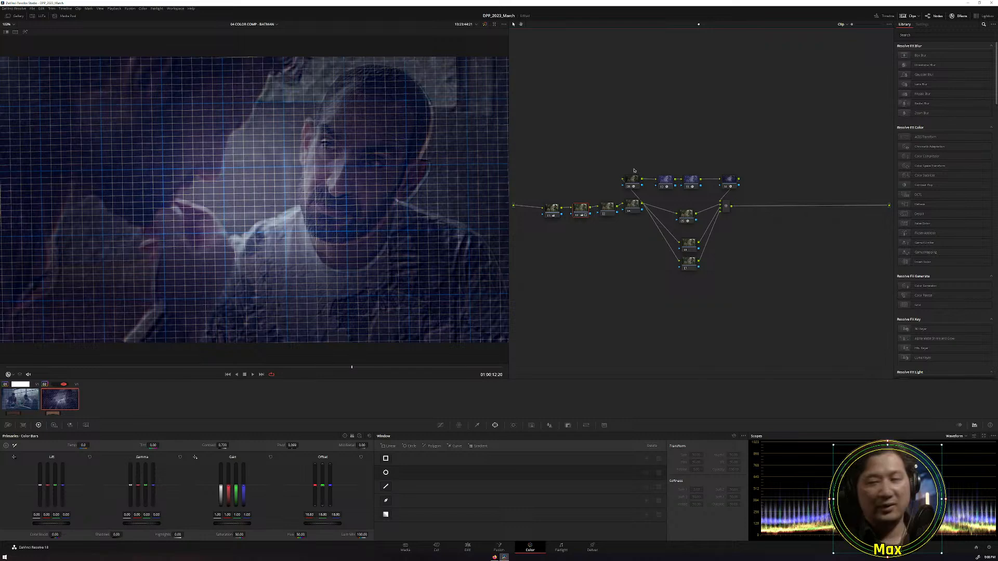
Find the Universe Chromatic Aberration effect and apply it to the third node in the main chain.
click(612, 208)
click(931, 34)
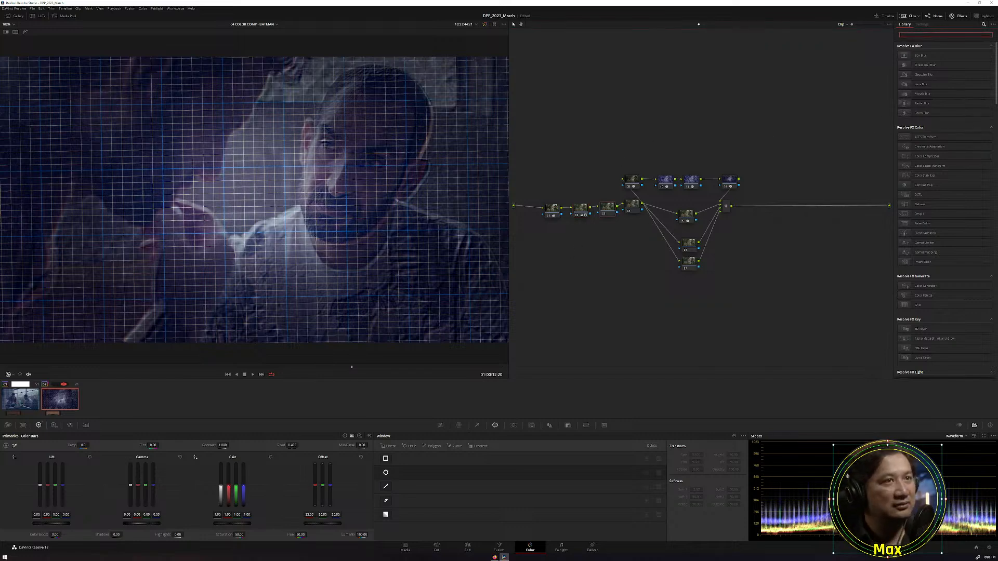
text(ch)
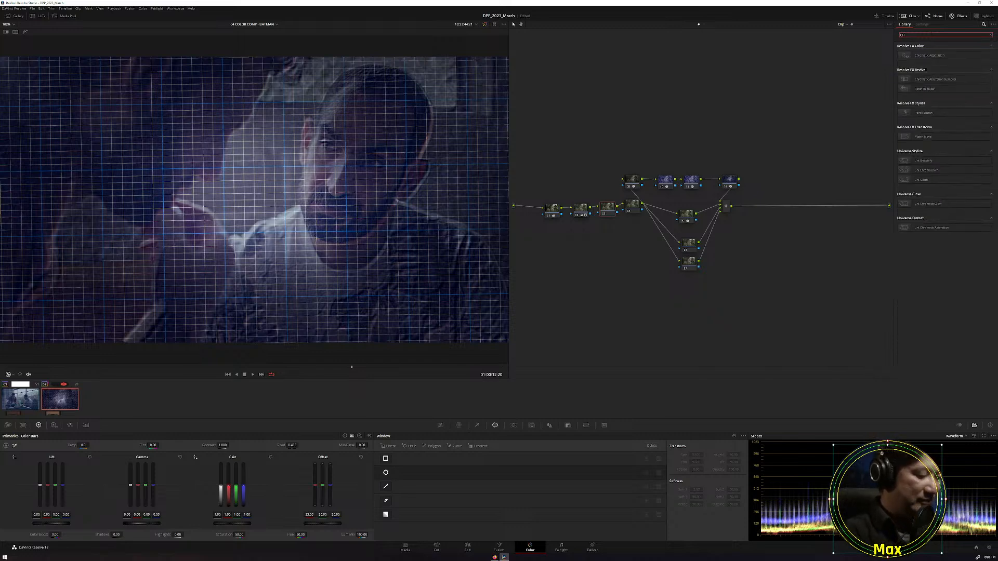
text(r)
key(BackSpace)
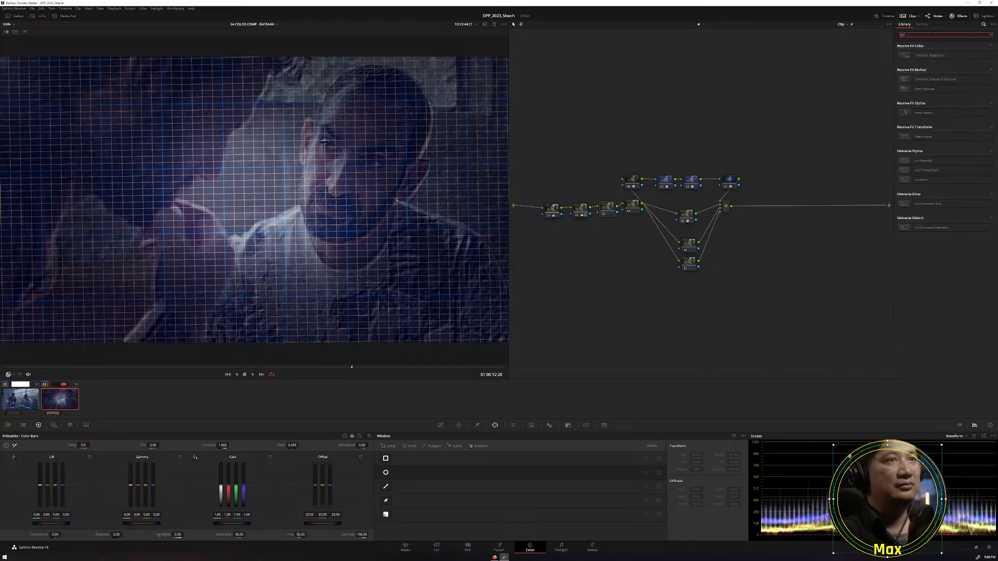
text(roma)
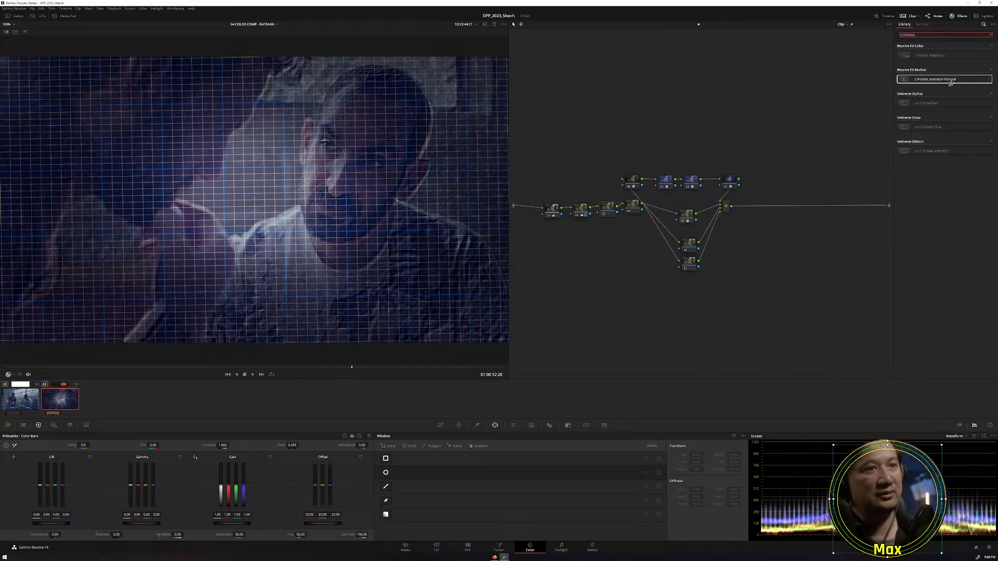
drag(942, 151, 608, 207)
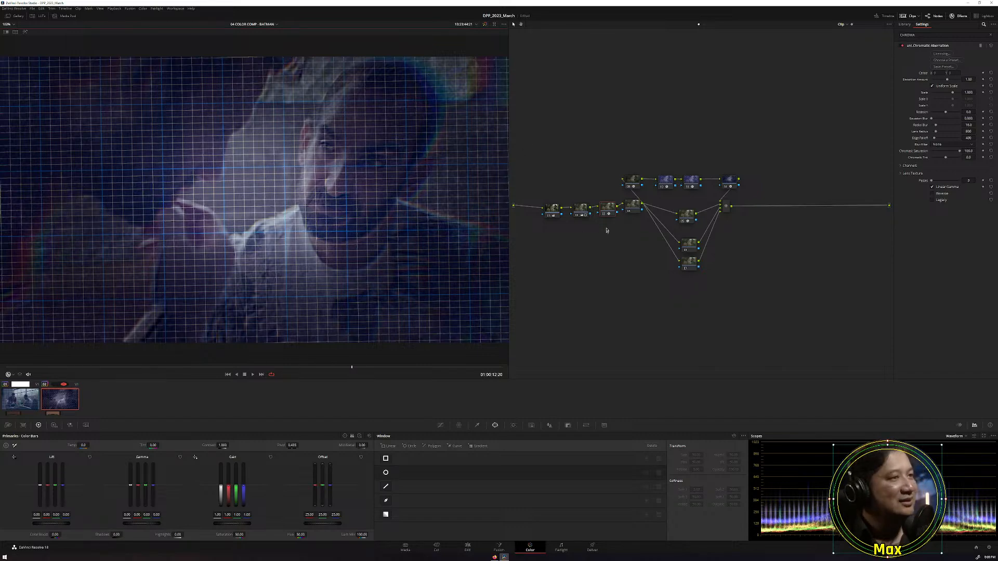
Soften the fourth node slightly by raising its linked RGB Blur Radius a little.
click(629, 209)
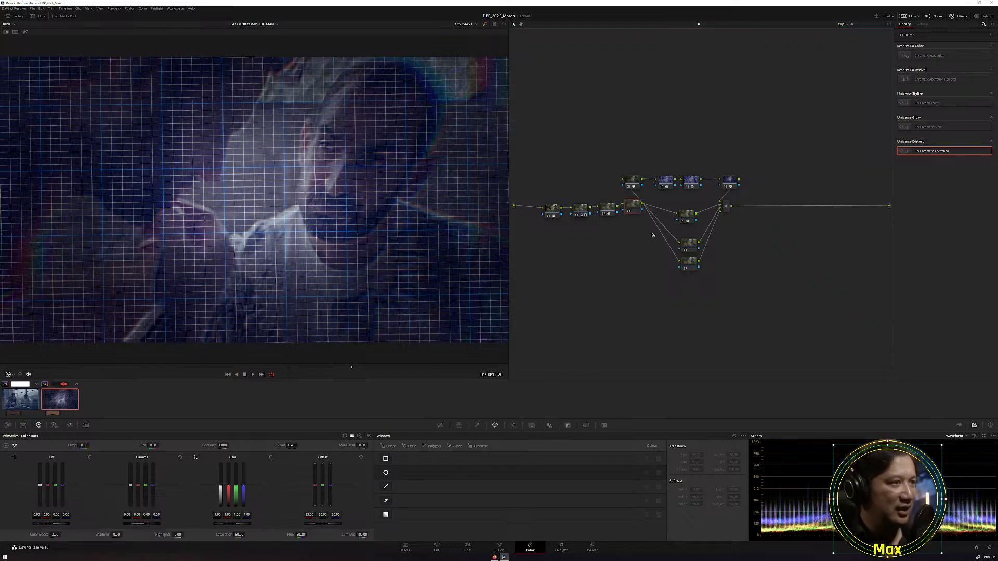
right_click(631, 212)
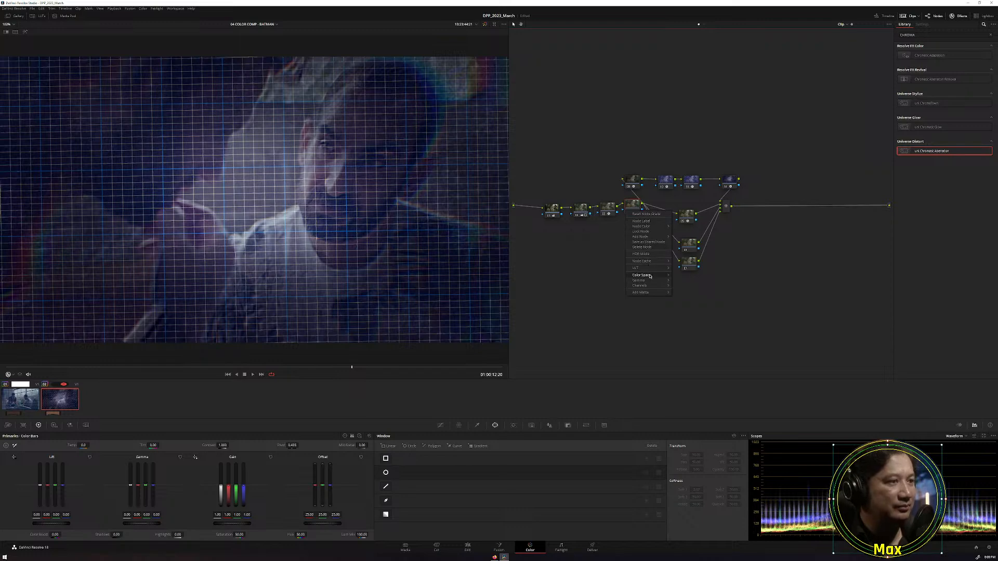
click(682, 272)
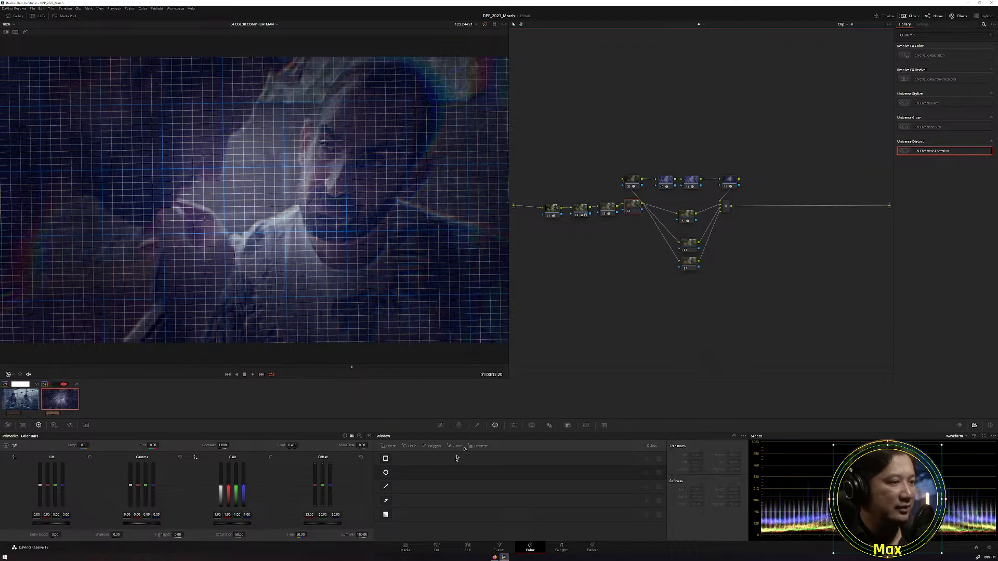
click(550, 426)
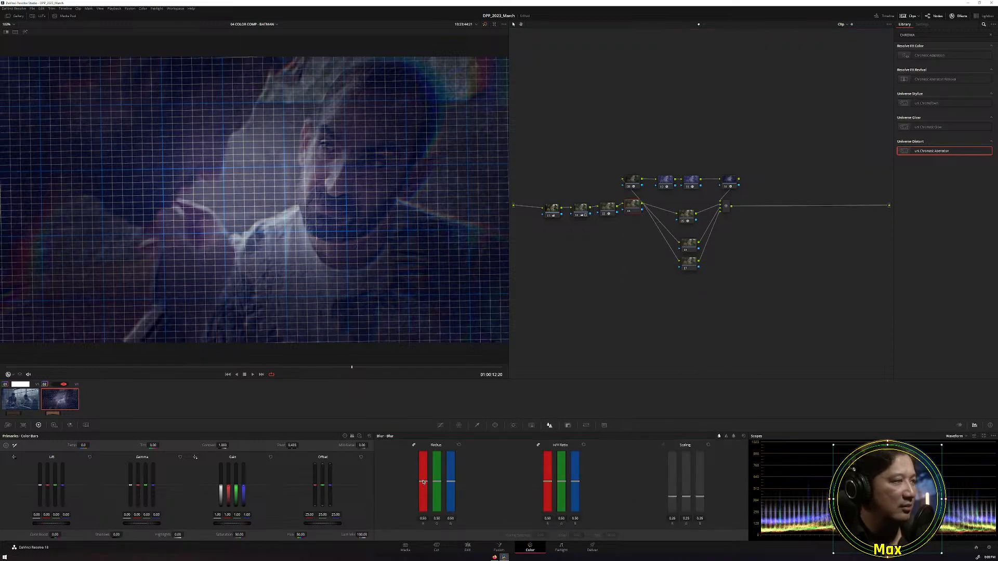
drag(421, 484, 423, 479)
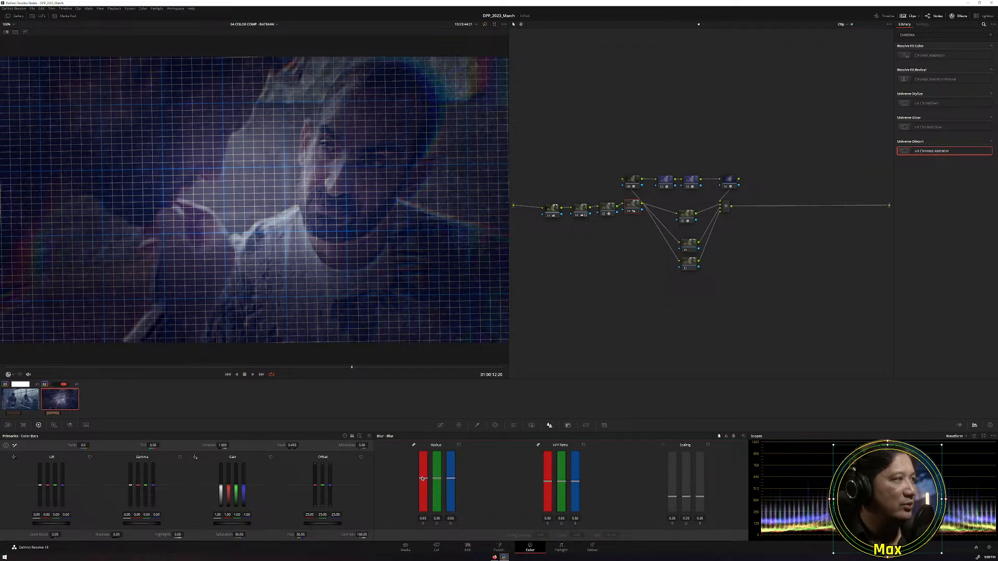
Set the fourth node's Node Sizing Zoom to about 1.018, toggle the node to compare, and align it with the chain.
click(586, 425)
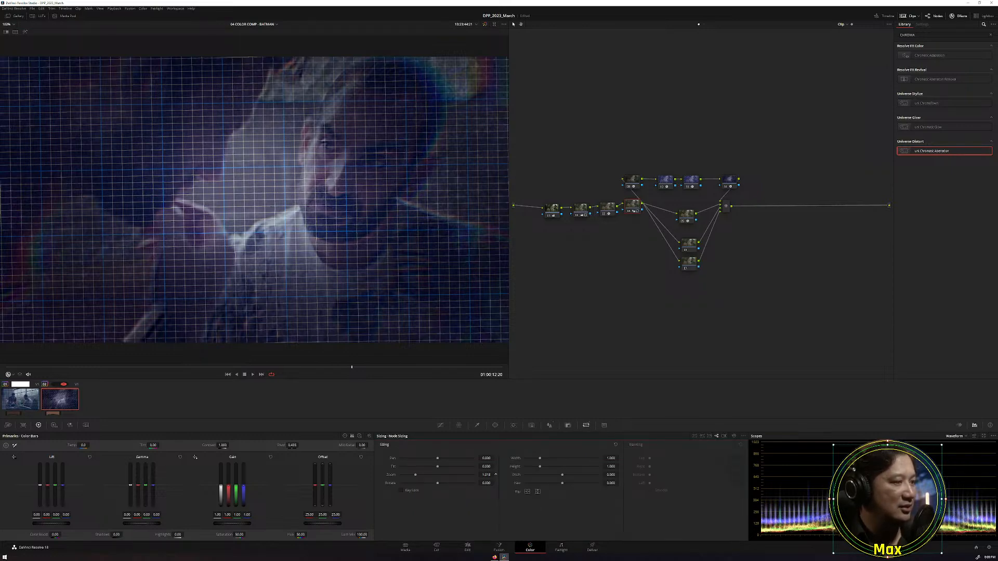
click(628, 212)
click(629, 213)
click(629, 212)
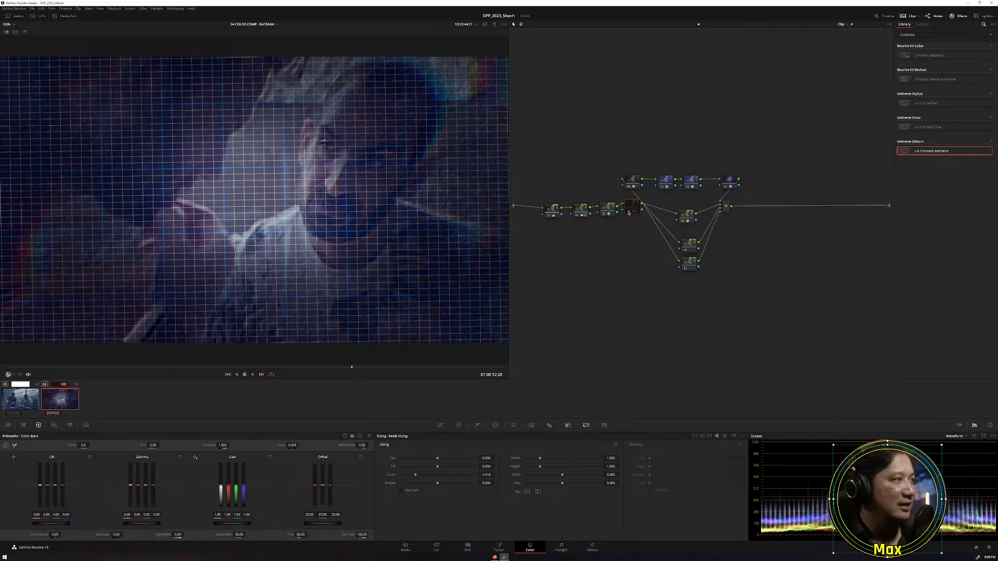
click(629, 212)
drag(632, 208, 632, 210)
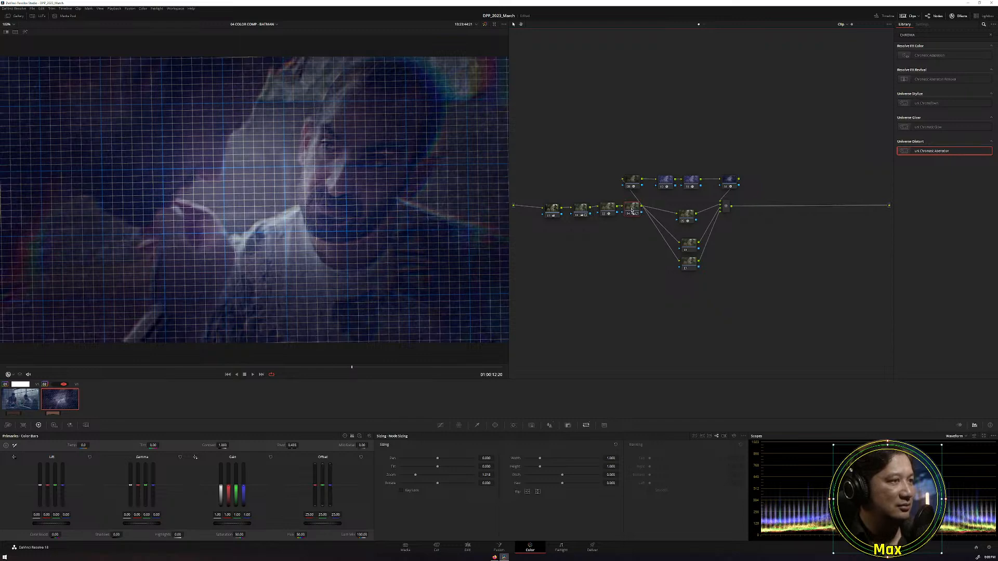
Find the Universe Glow effect and apply it to the parallel node second from the bottom, spacing out the node below.
click(690, 247)
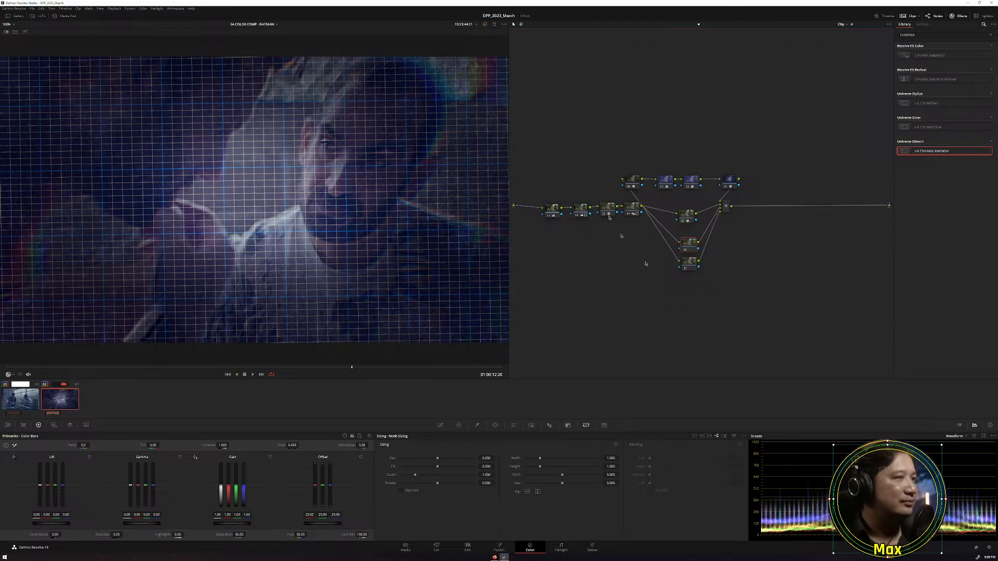
drag(688, 263, 688, 266)
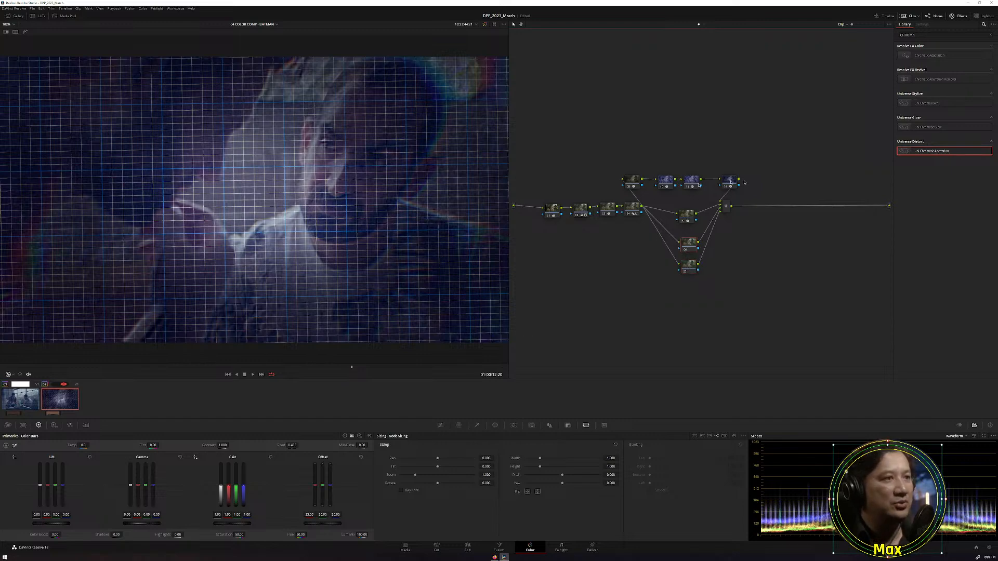
click(947, 35)
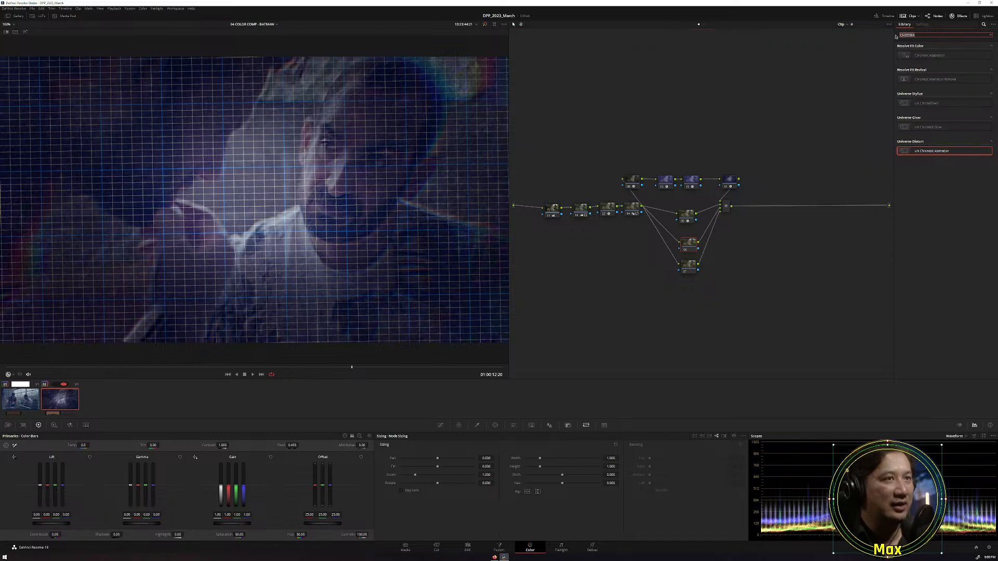
text(g)
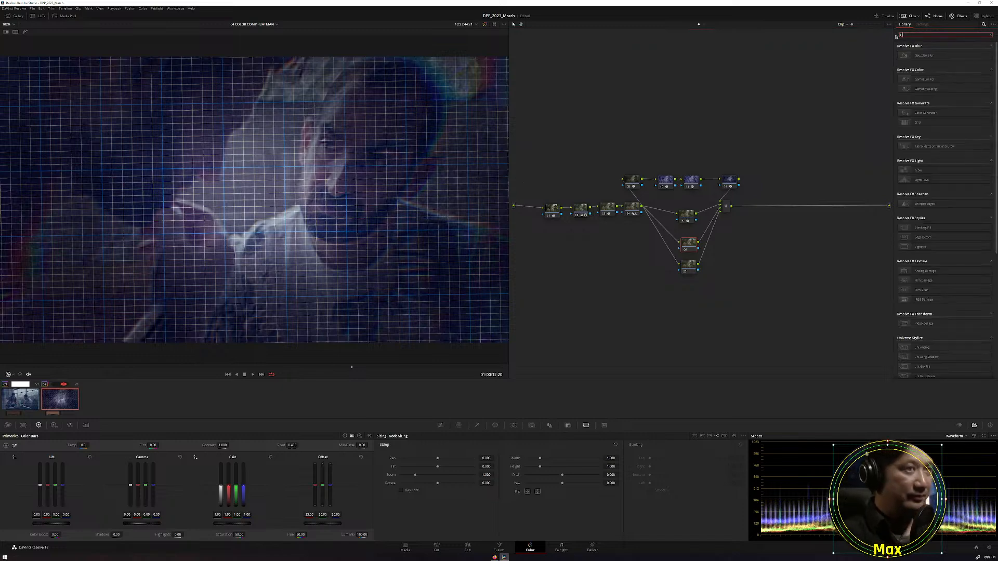
text(low)
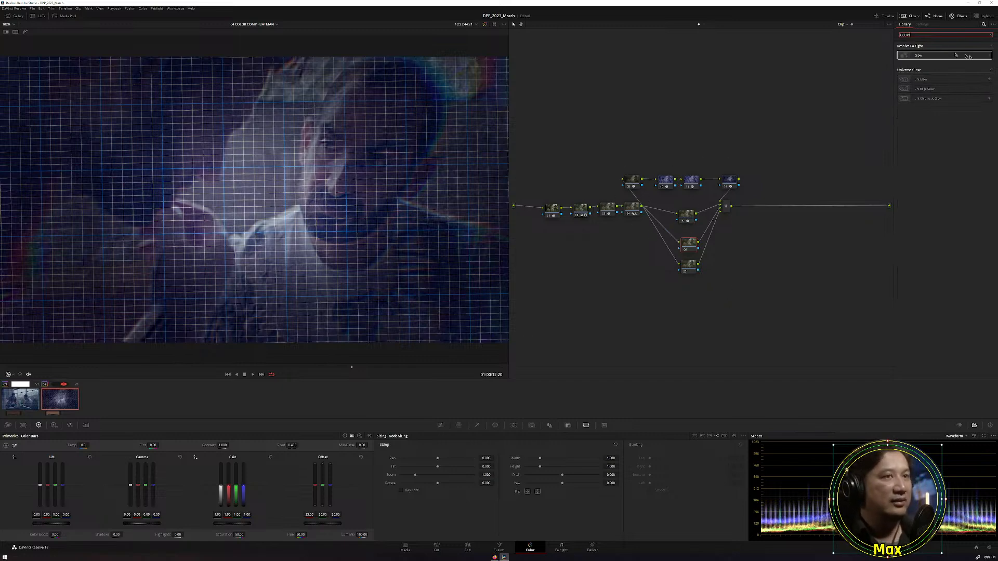
click(930, 81)
drag(929, 80, 687, 245)
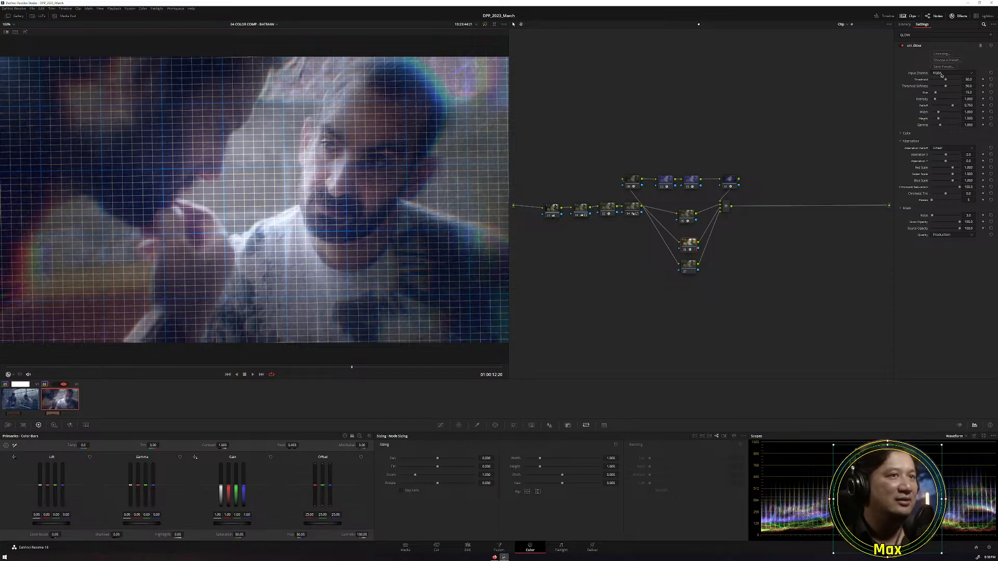
Try Lightness, Luminance, Red and Blue as the glow's Input Channel and settle on Green.
click(942, 74)
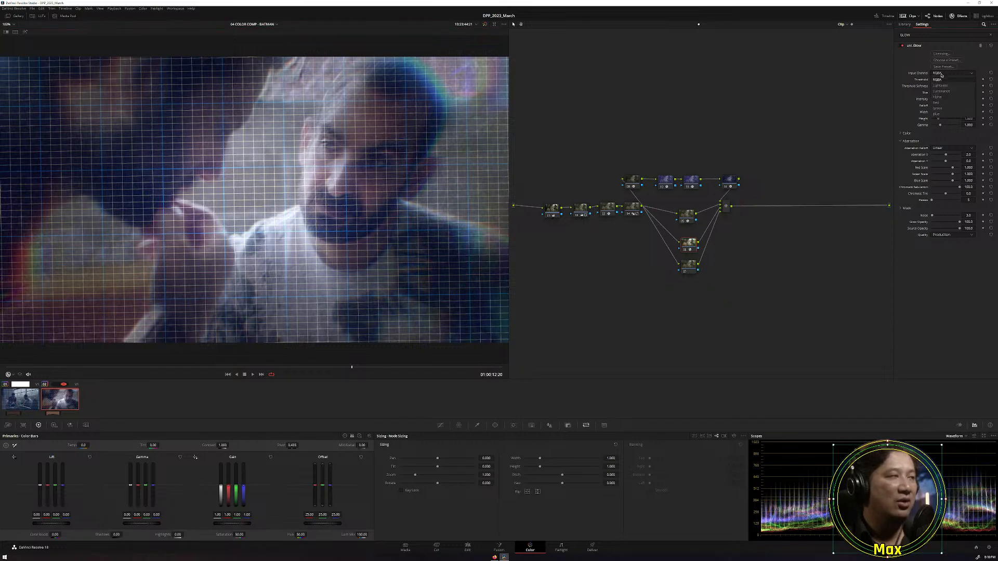
click(947, 86)
click(949, 74)
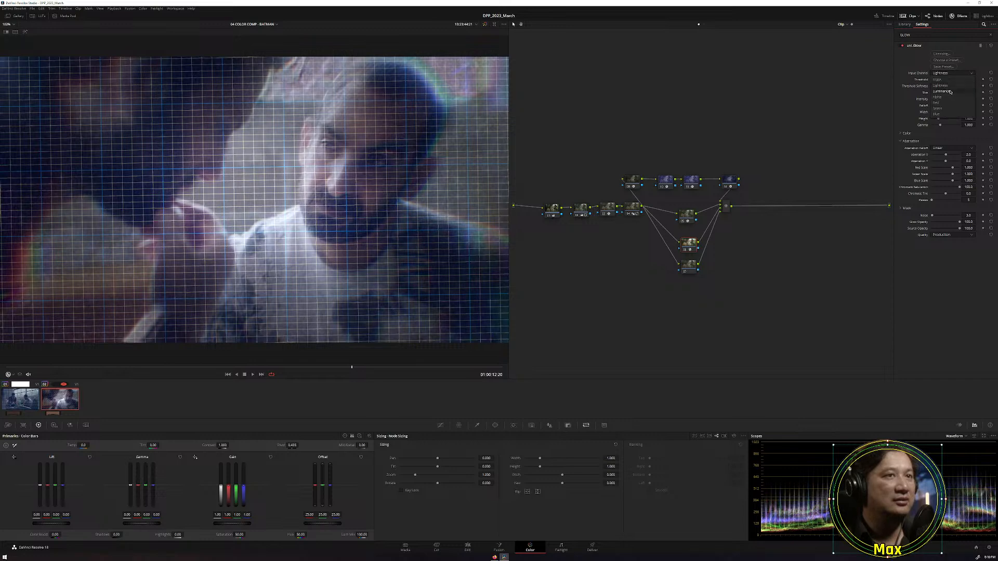
click(951, 92)
click(956, 74)
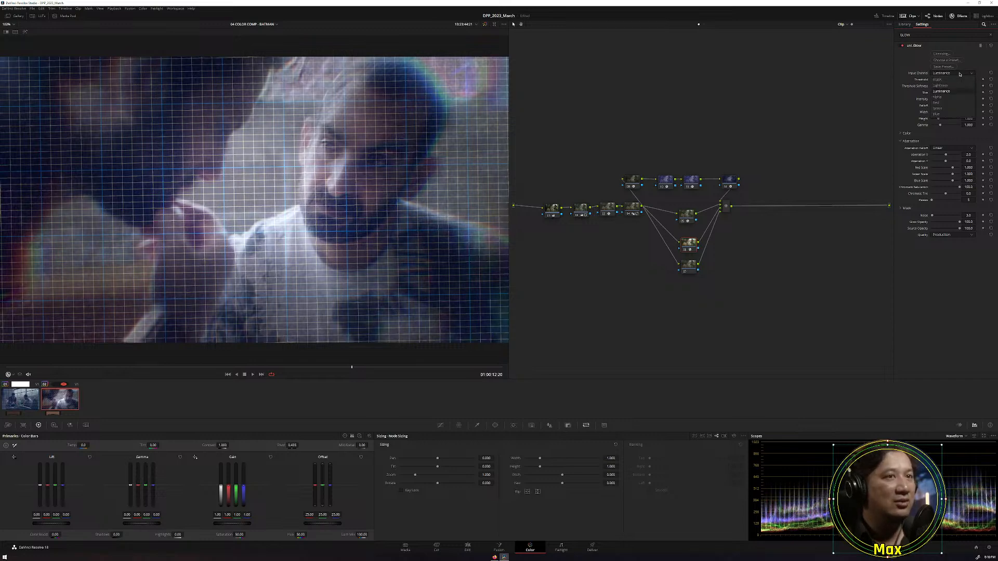
click(944, 109)
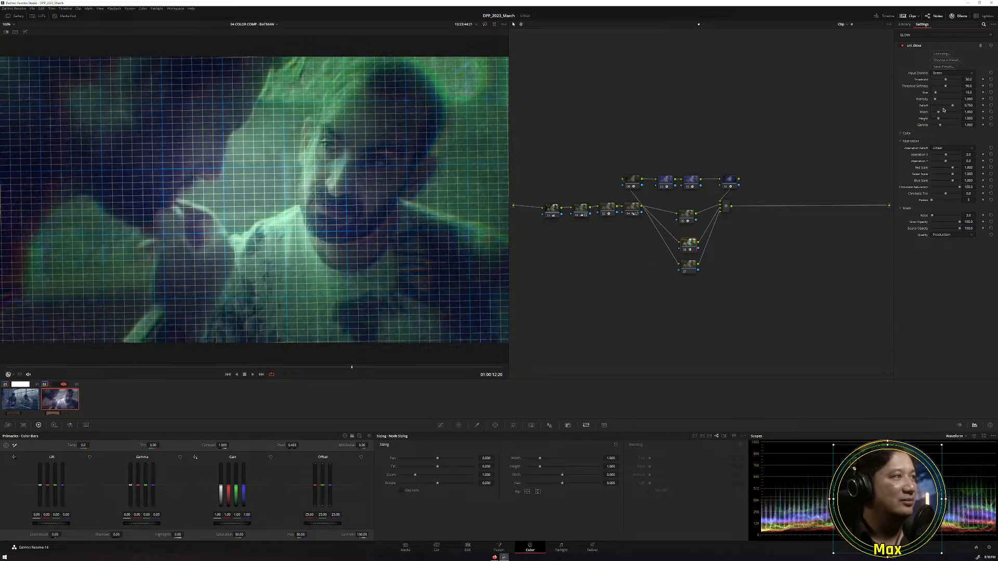
click(951, 74)
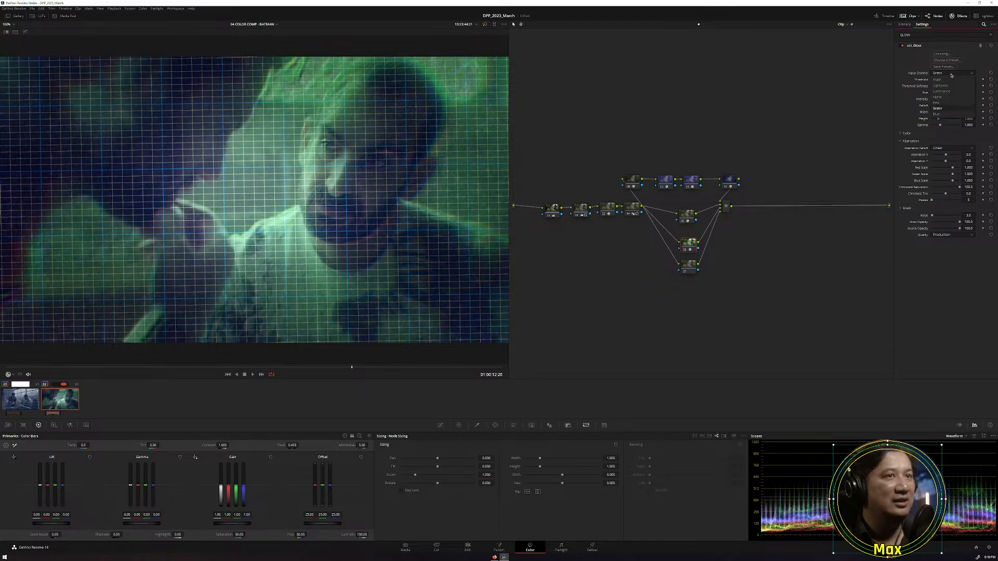
click(945, 102)
click(951, 73)
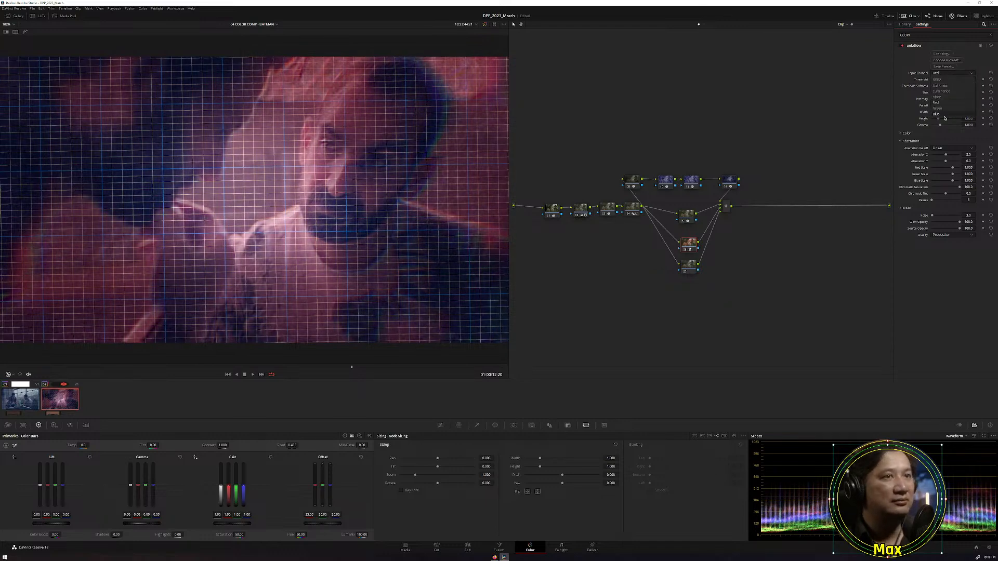
click(944, 115)
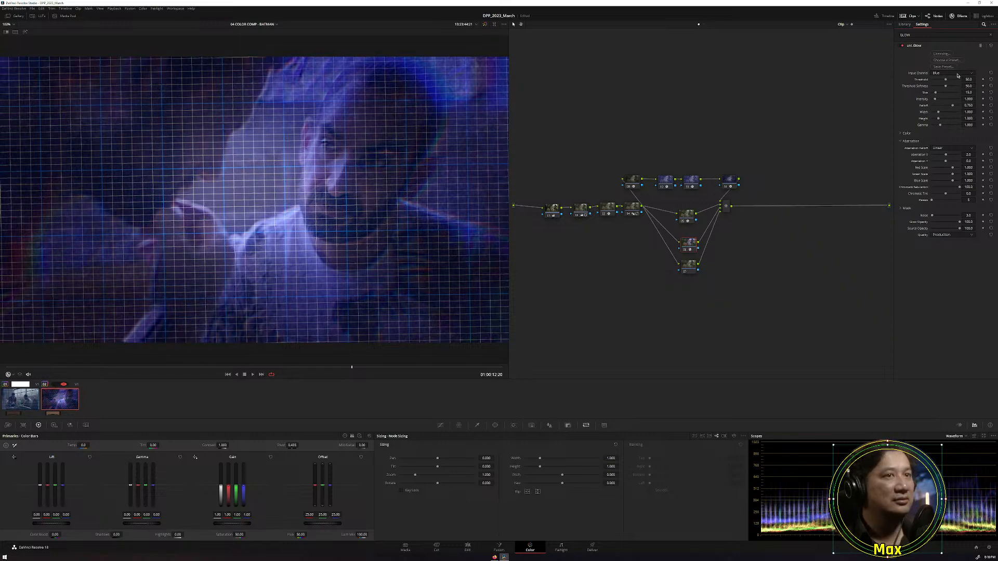
click(957, 74)
click(946, 109)
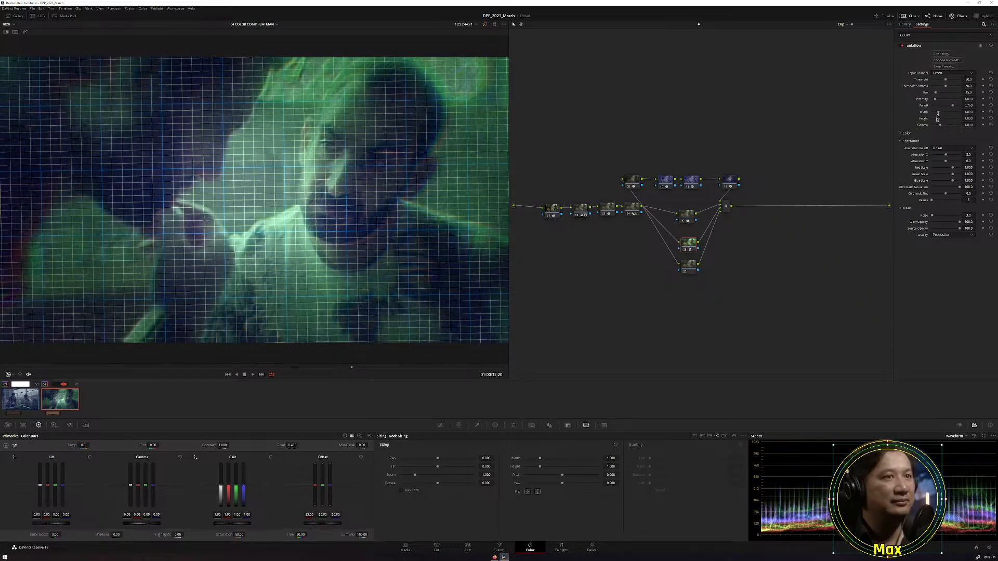
Reduce the glow's color Saturation to about 64 and raise its Threshold to about 57.
click(903, 134)
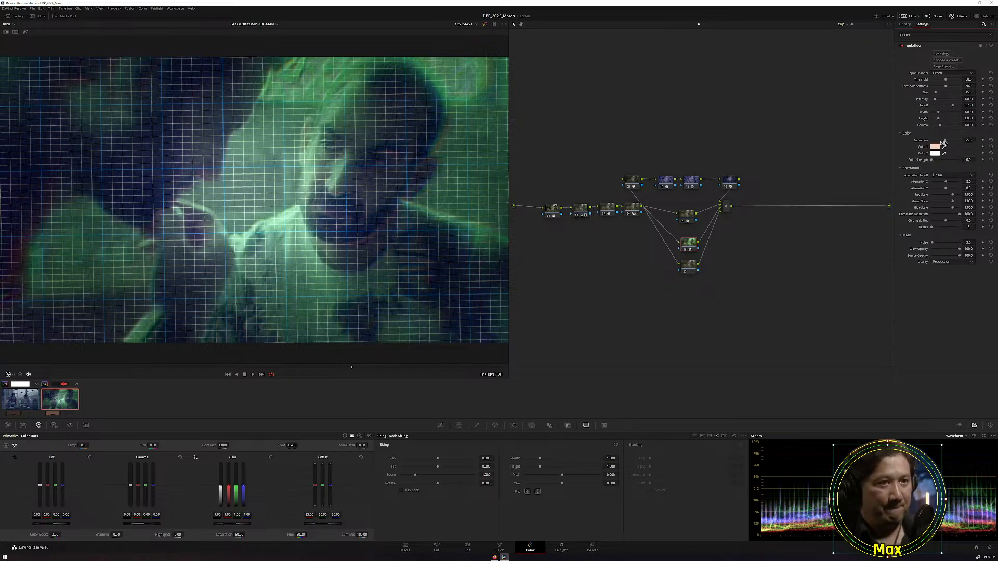
drag(943, 143, 941, 140)
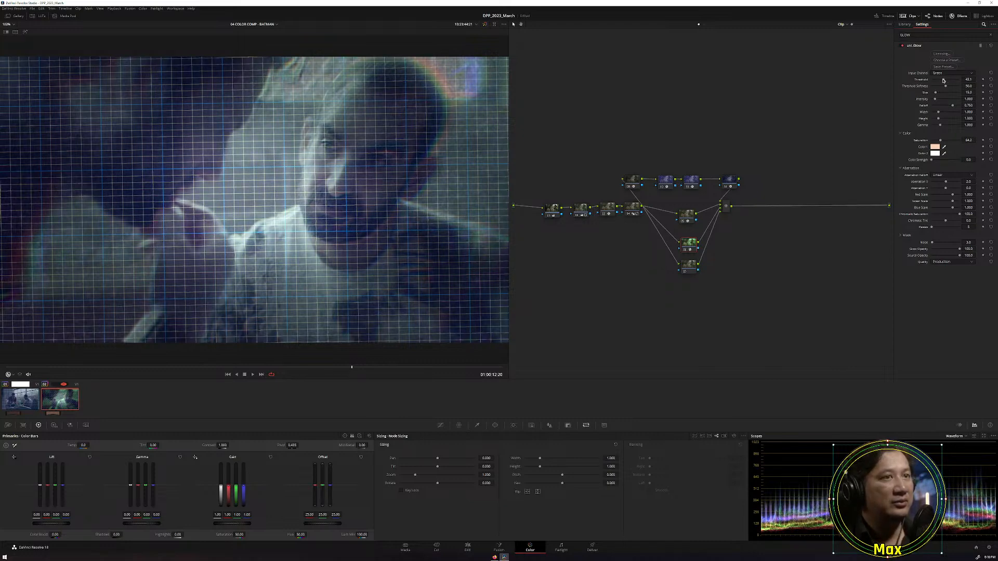
drag(946, 80, 948, 81)
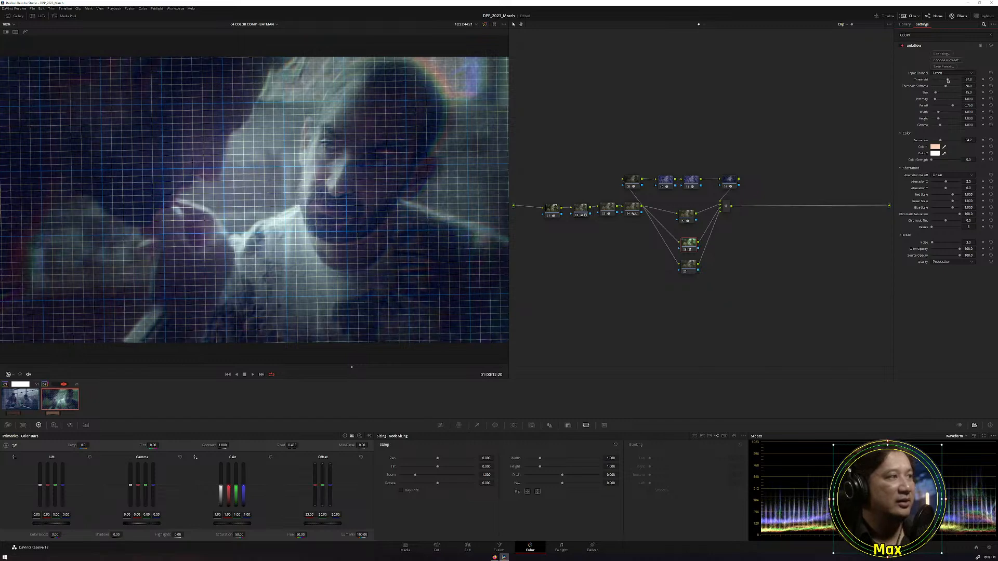
Compare the glow using the Blue and RGBA input channels, and return it to Green.
click(952, 74)
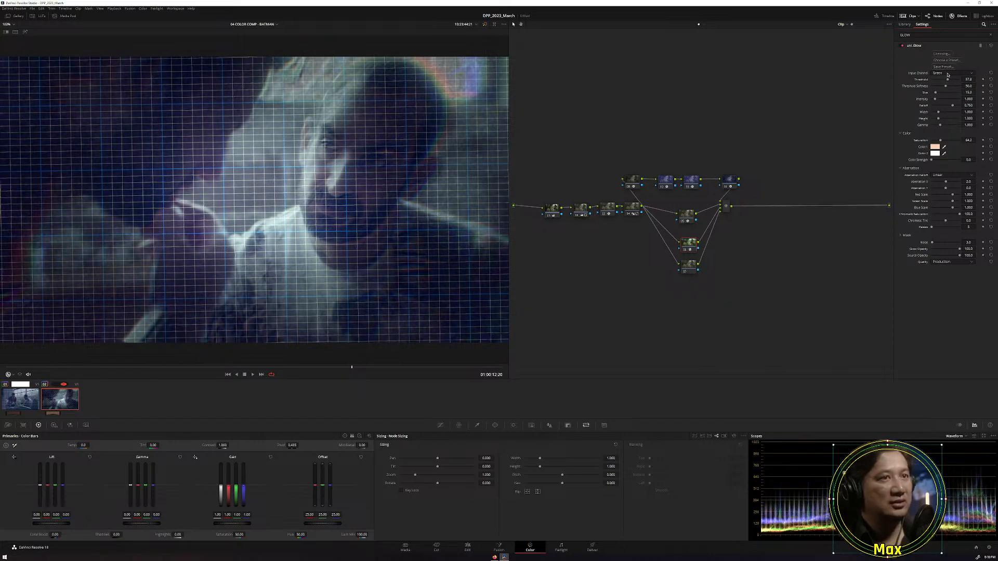
click(947, 113)
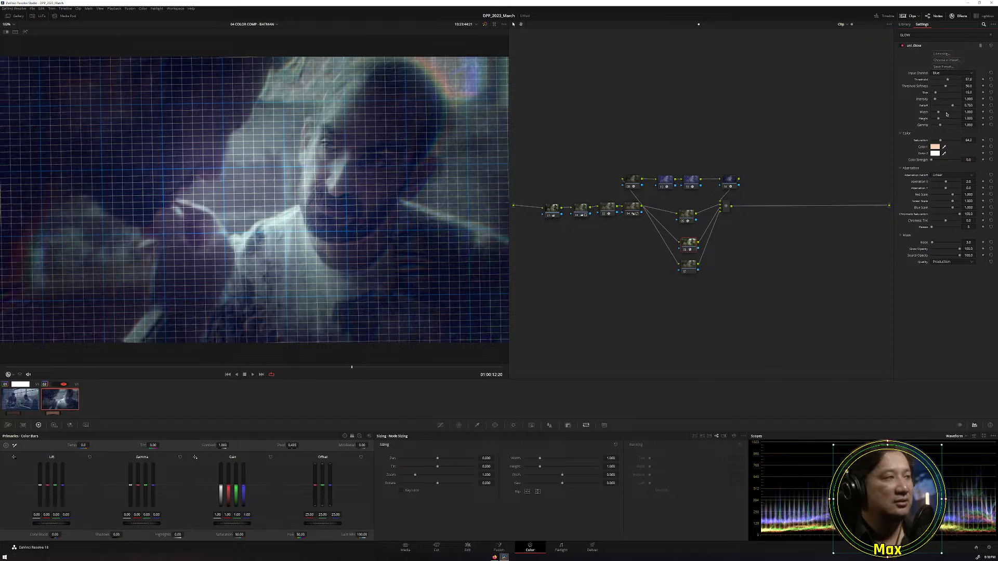
click(951, 73)
click(951, 80)
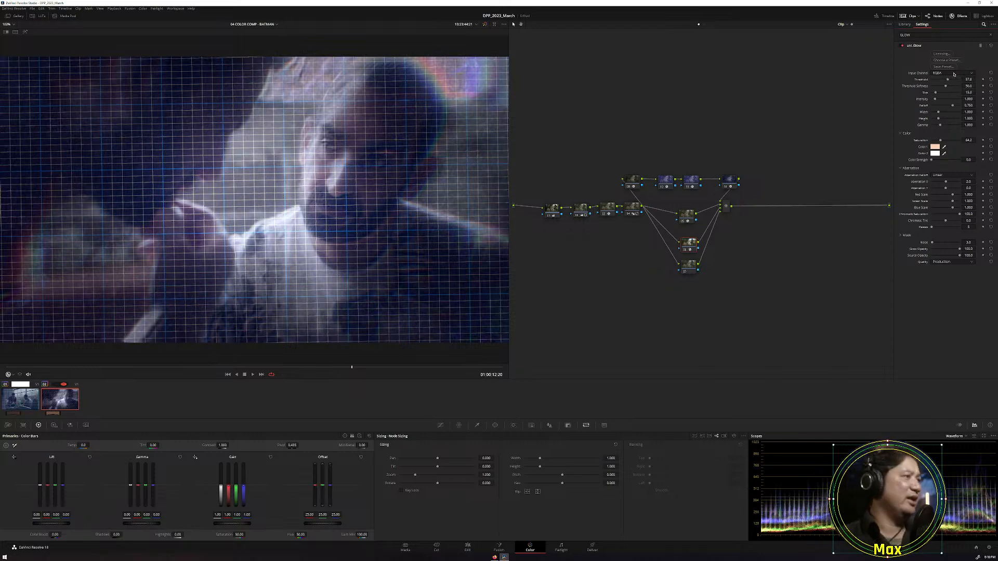
click(954, 74)
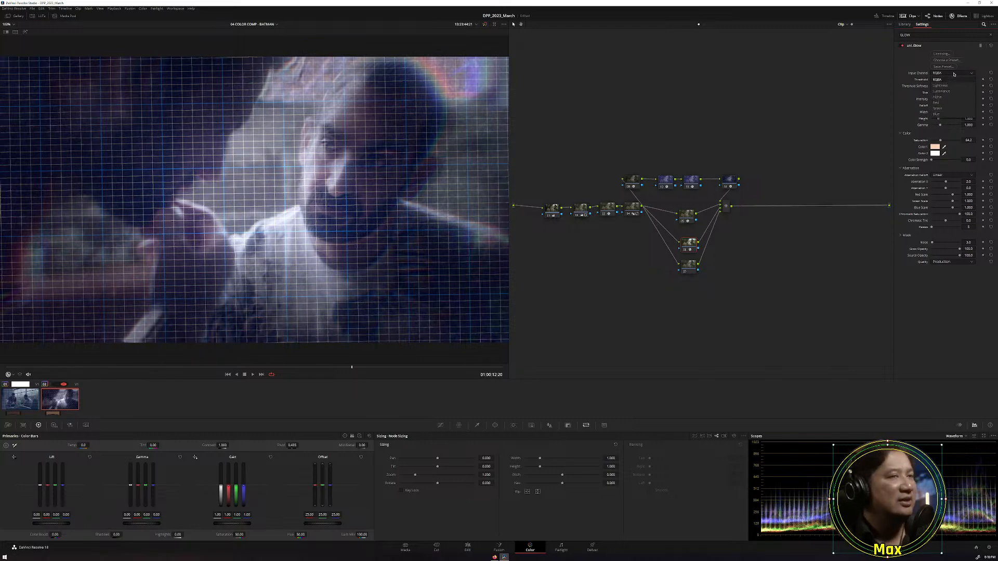
click(950, 109)
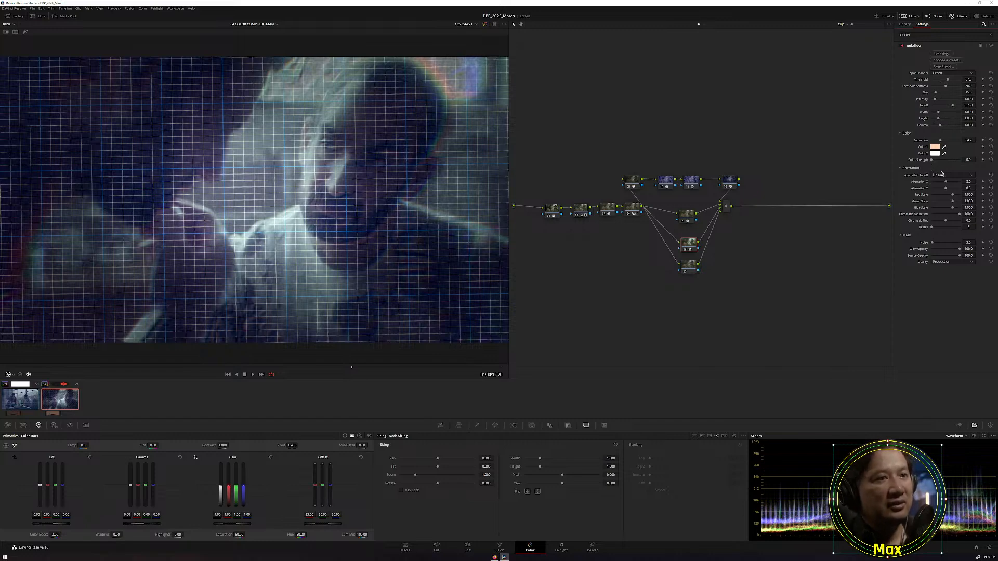
Raise the glow's Color Strength to about 13 and fine-tune its Green Scale and Aberration X and Y.
drag(932, 160, 936, 162)
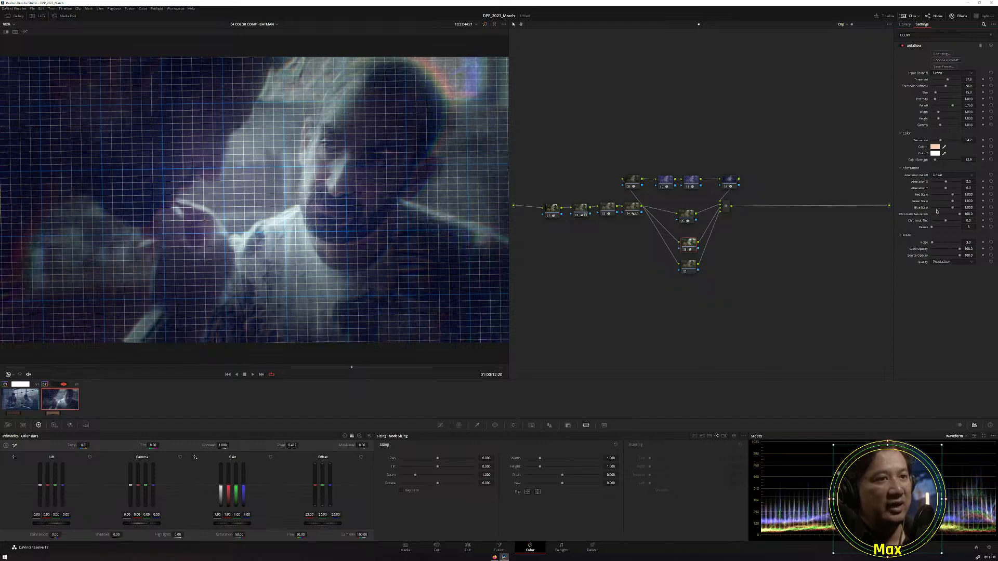
drag(952, 202, 945, 189)
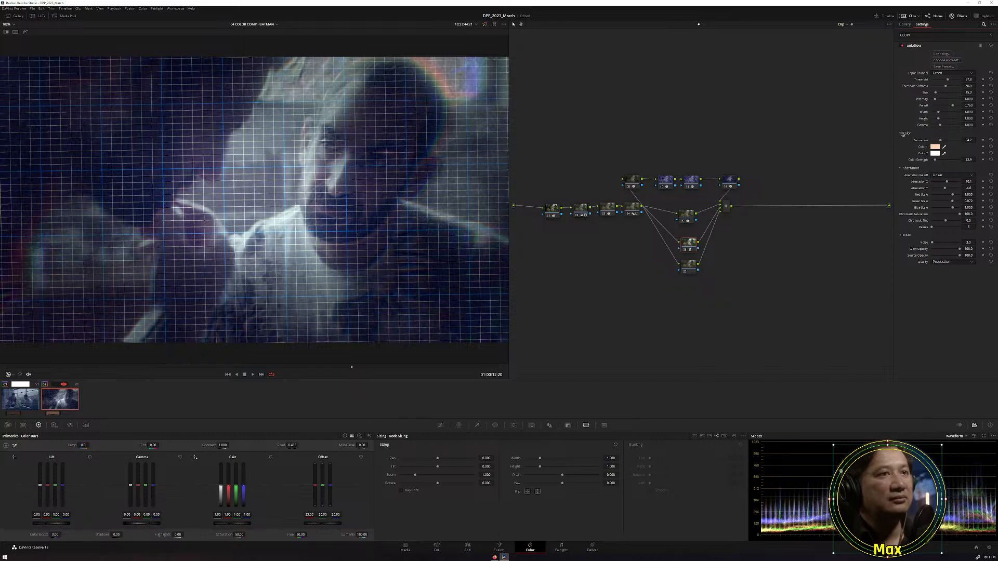
Lower the glow's Gamma slightly below 1 and raise its Intensity to about 1.4.
drag(940, 125, 936, 125)
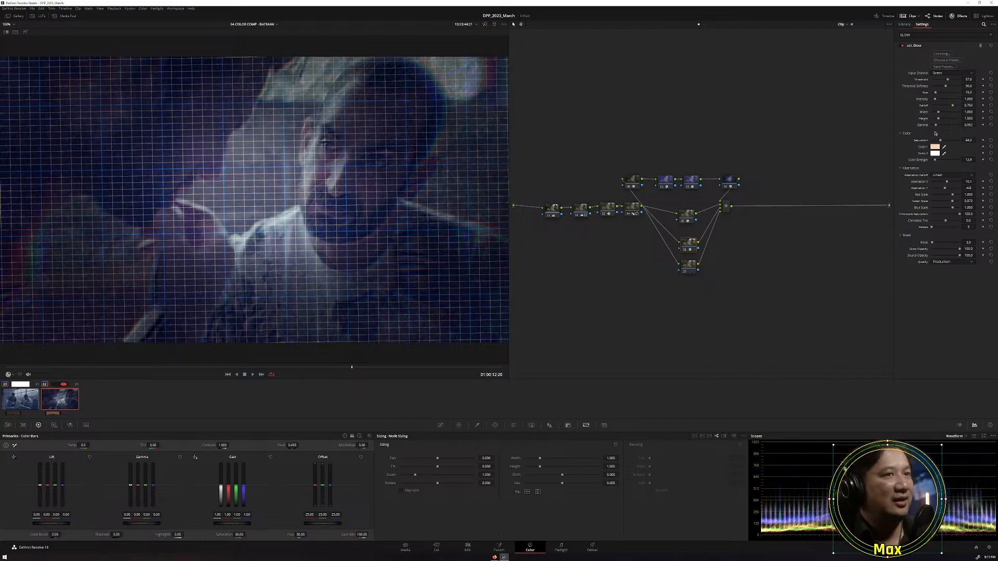
drag(937, 127, 940, 126)
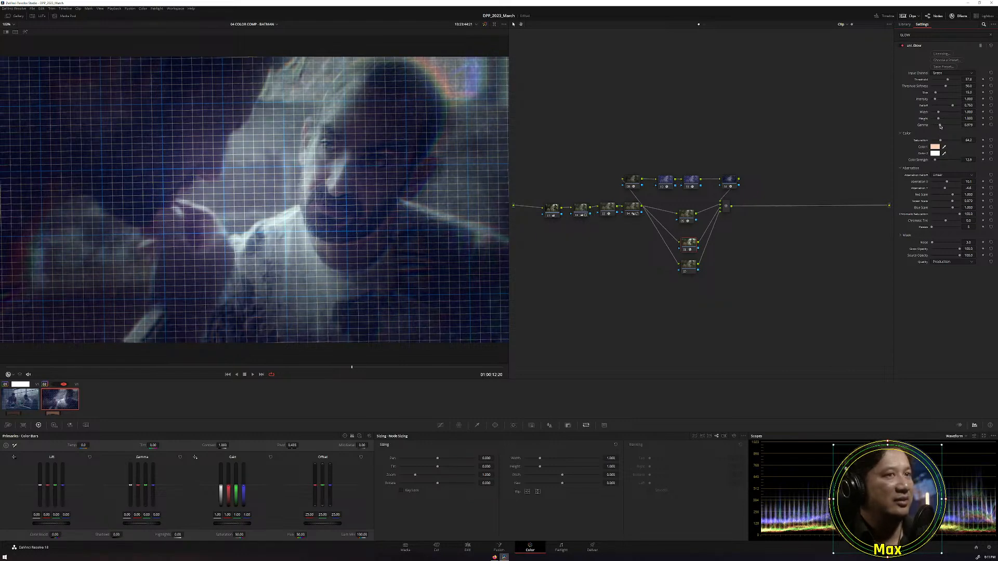
drag(941, 126, 939, 126)
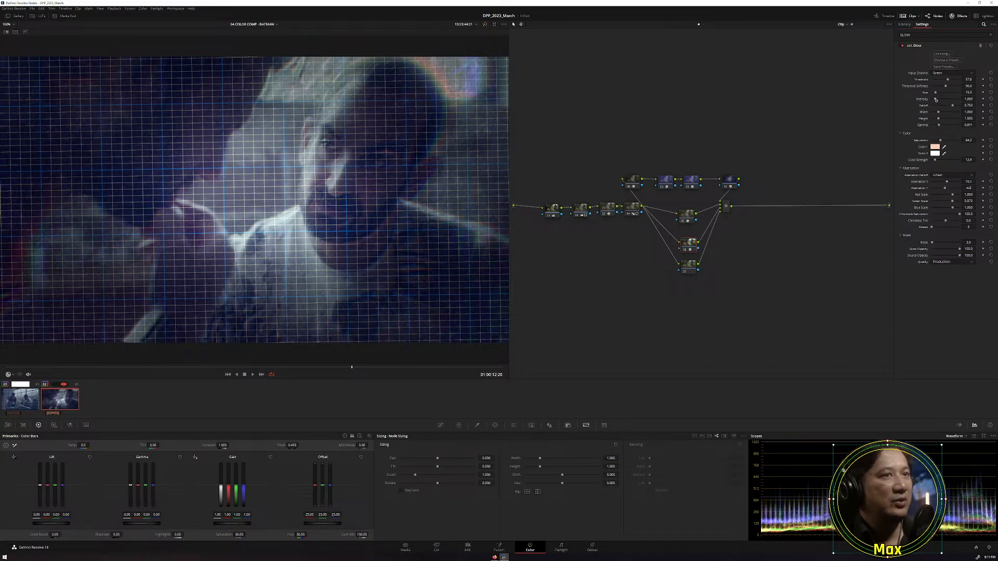
mouse_move(936, 100)
mouse_down()
mouse_move(946, 101)
mouse_move(938, 101)
mouse_up()
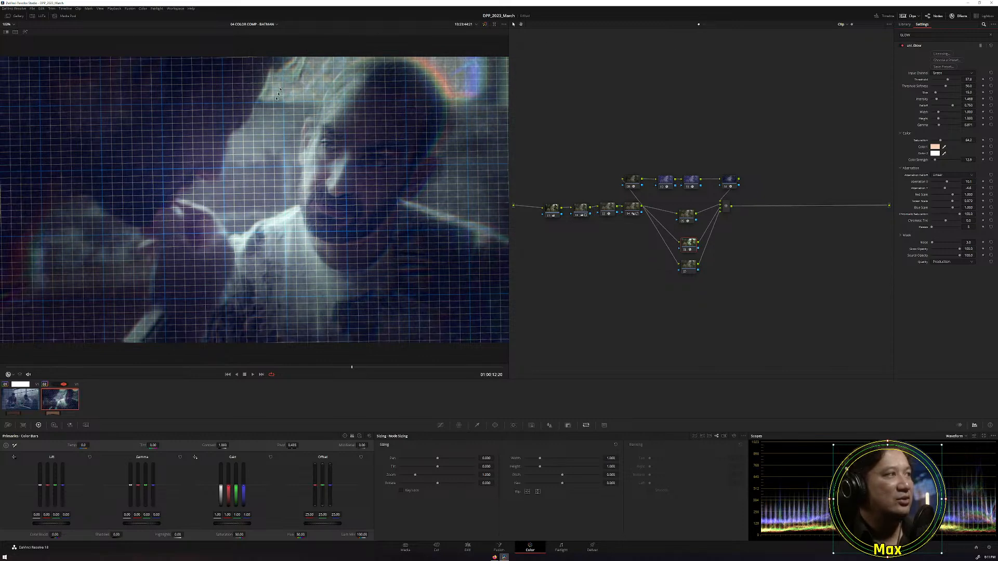
Raise the green gain slightly on the first node of the tree.
click(554, 209)
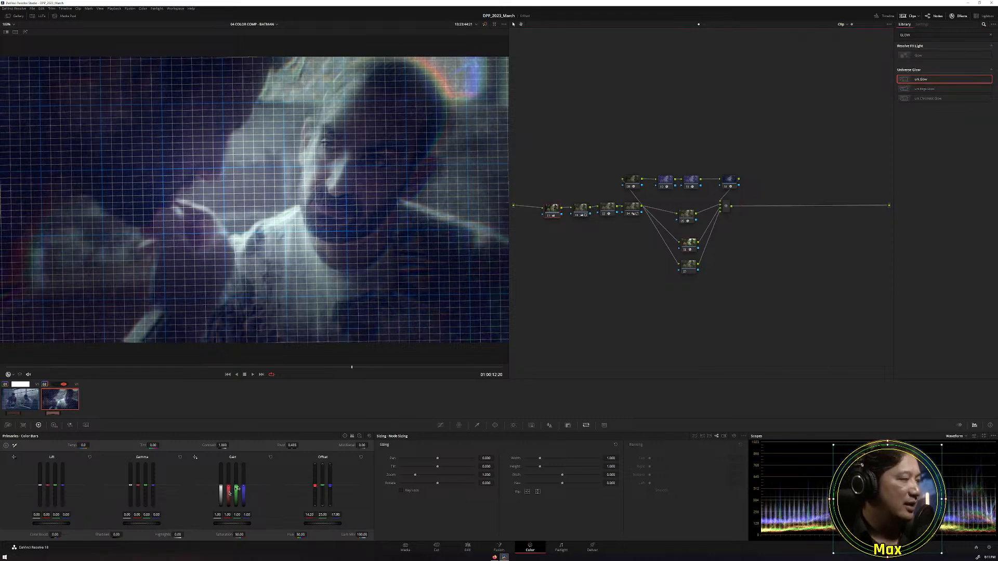
drag(236, 490, 237, 489)
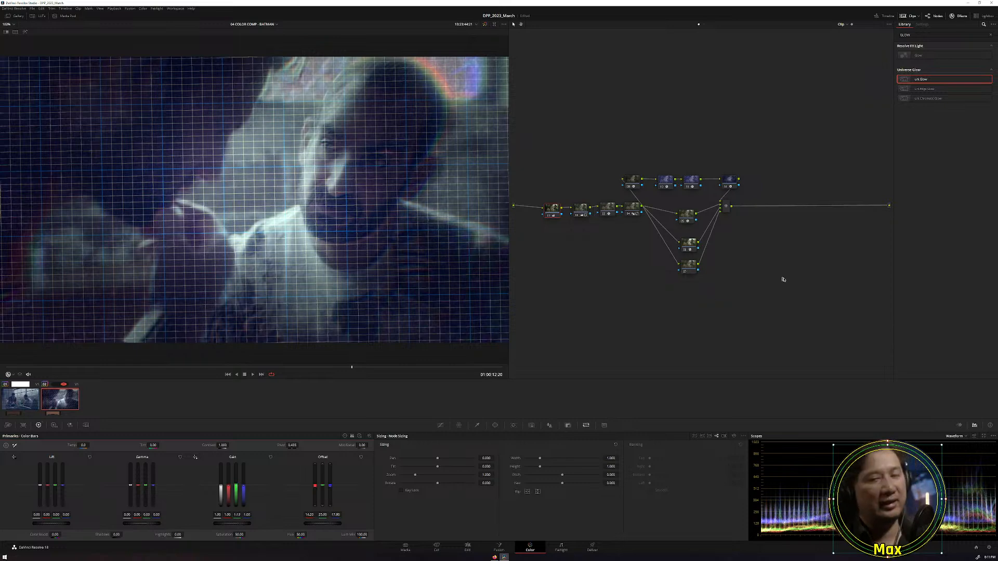
Add a serial node after the parallel mixer with a circular window stretched into a soft-edged oval spanning most of the frame.
click(723, 206)
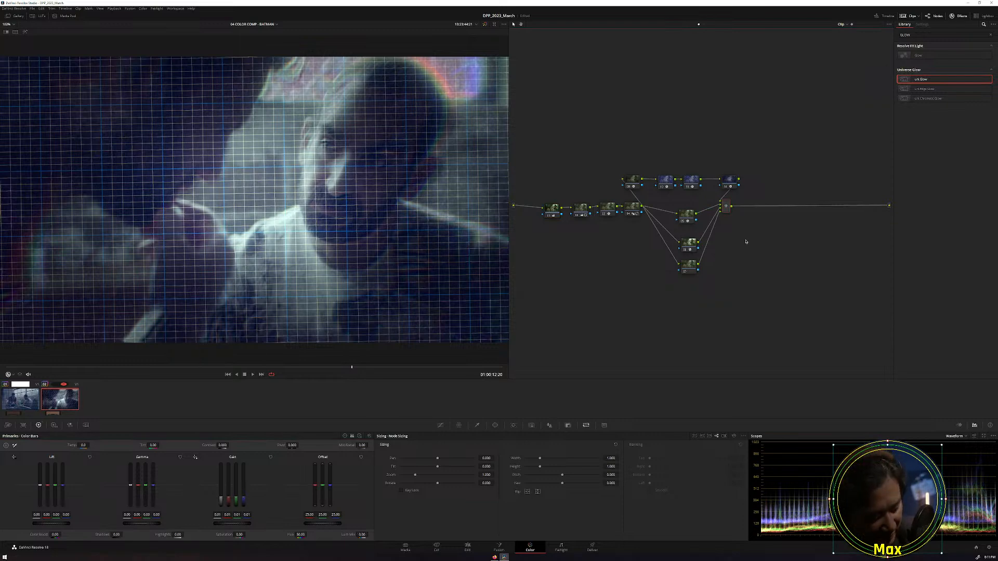
key(alt+s)
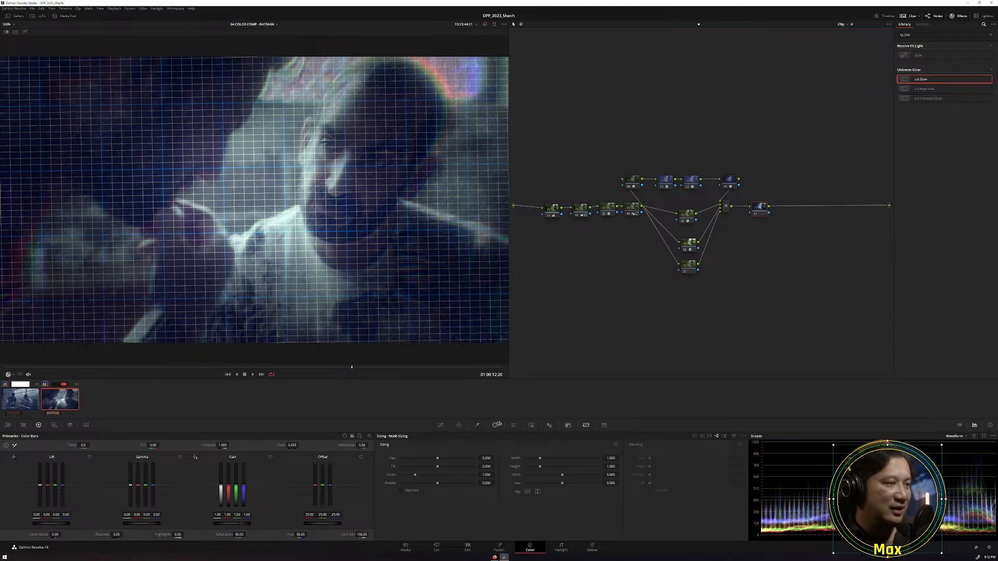
click(495, 425)
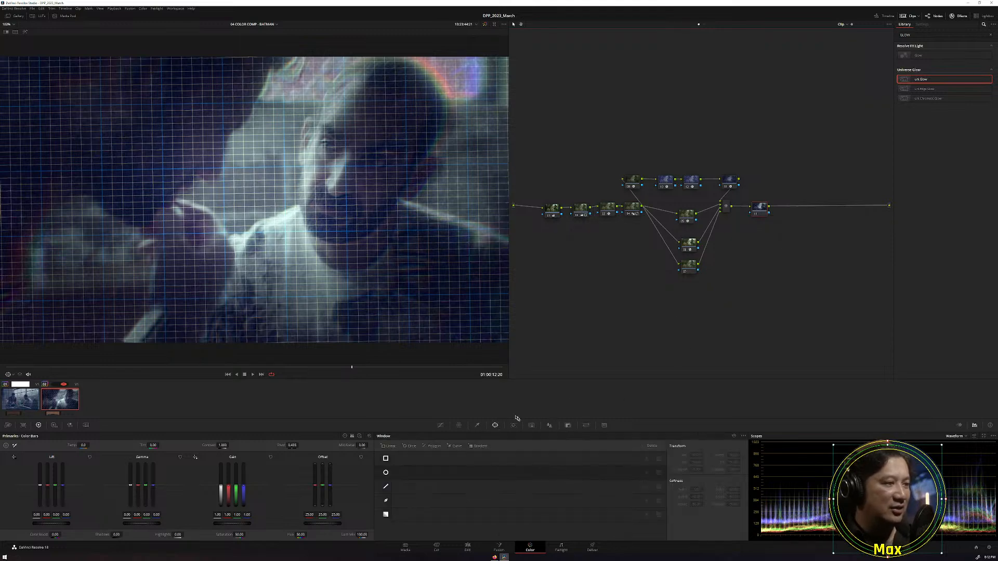
click(386, 472)
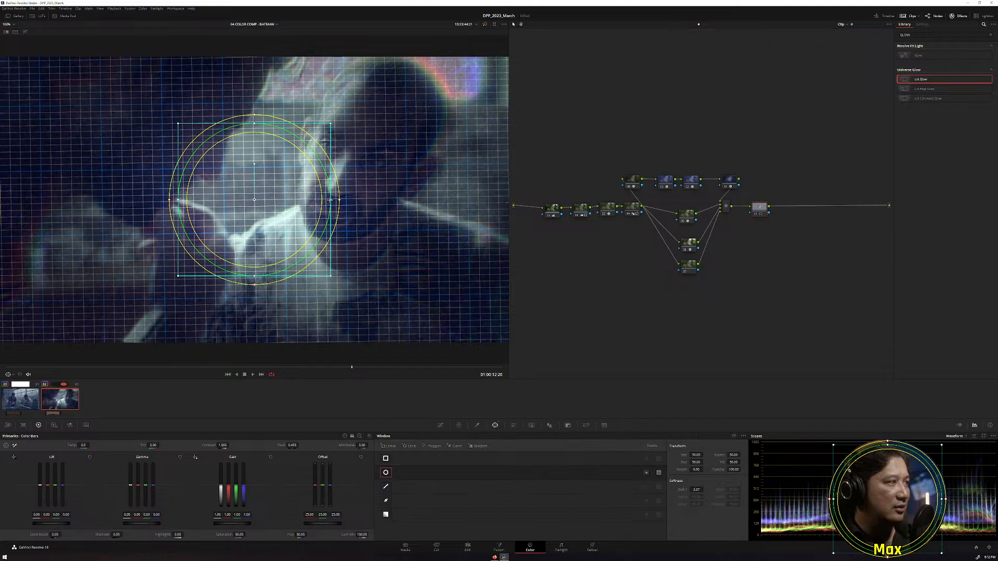
drag(333, 205, 474, 189)
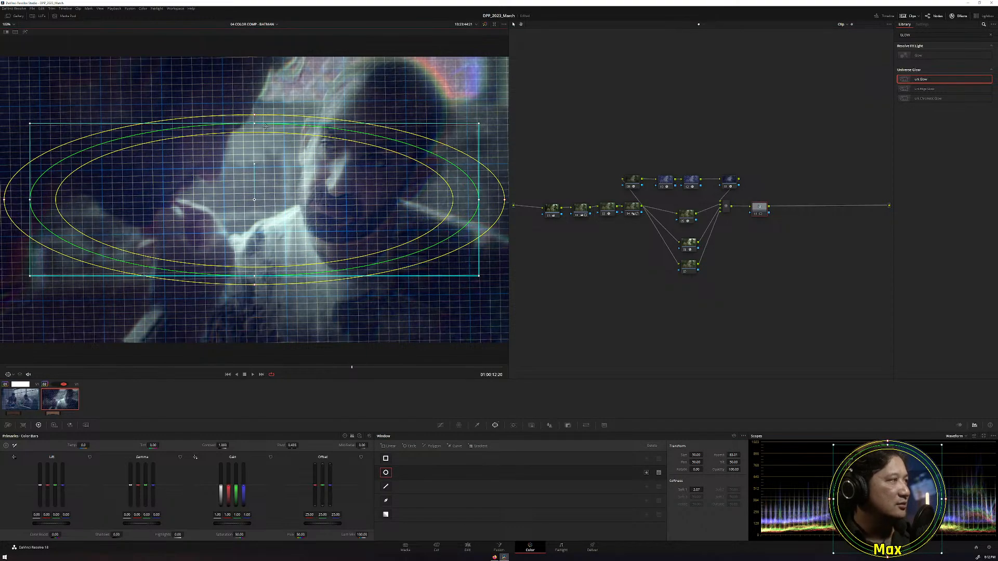
drag(255, 124, 259, 71)
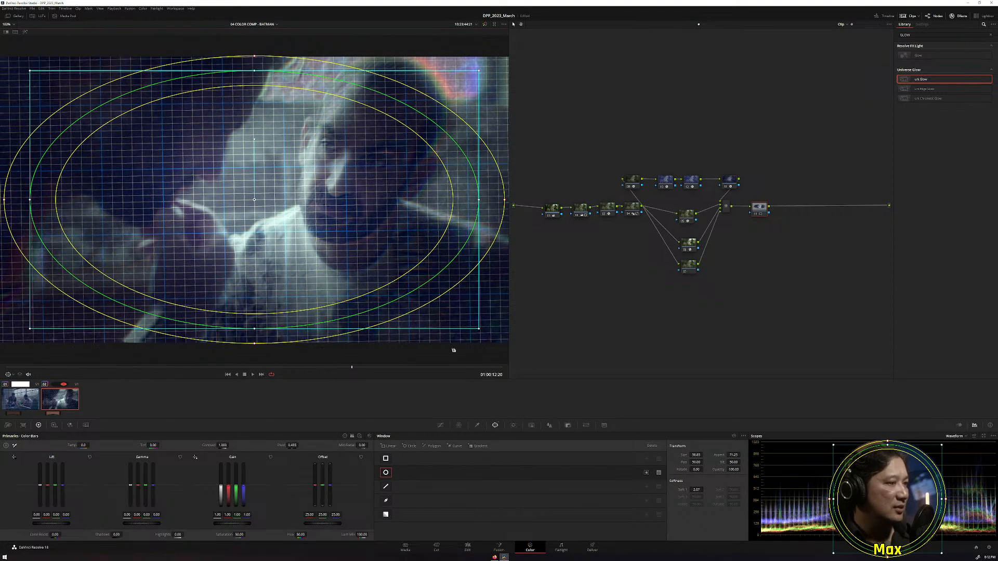
drag(505, 201, 553, 199)
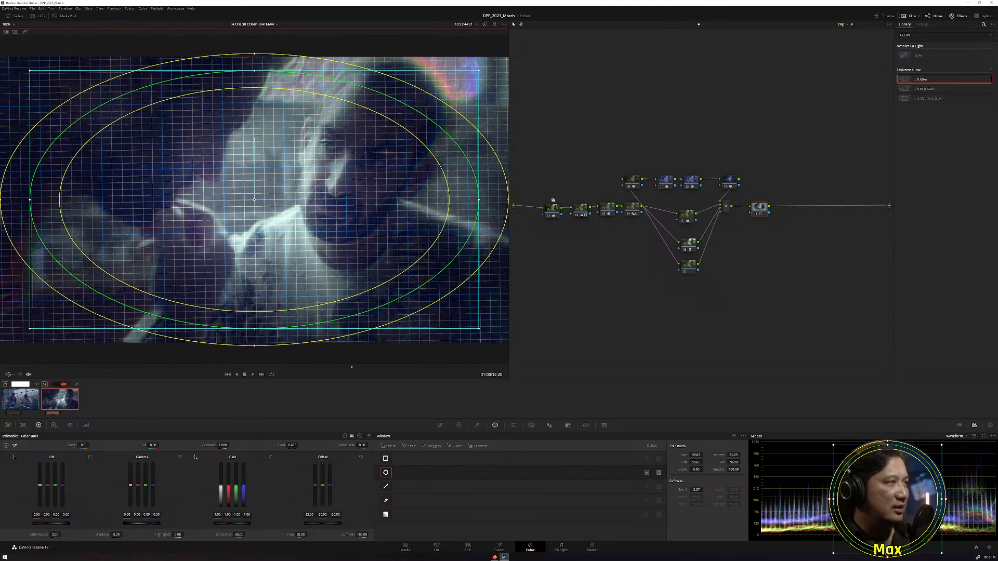
drag(254, 347, 255, 361)
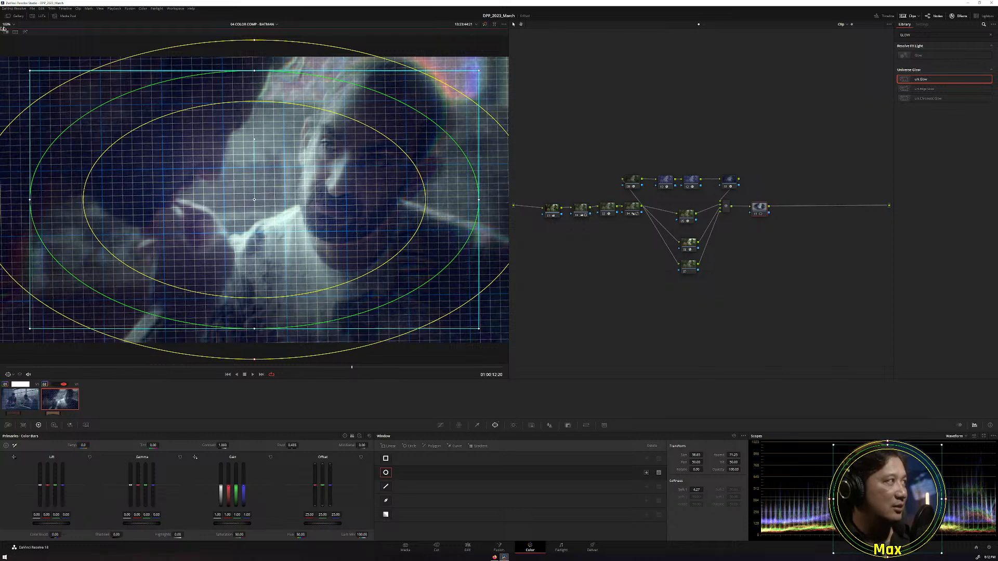
Invert the oval window to affect the frame's edges, checking the selection with the highlight view.
click(25, 32)
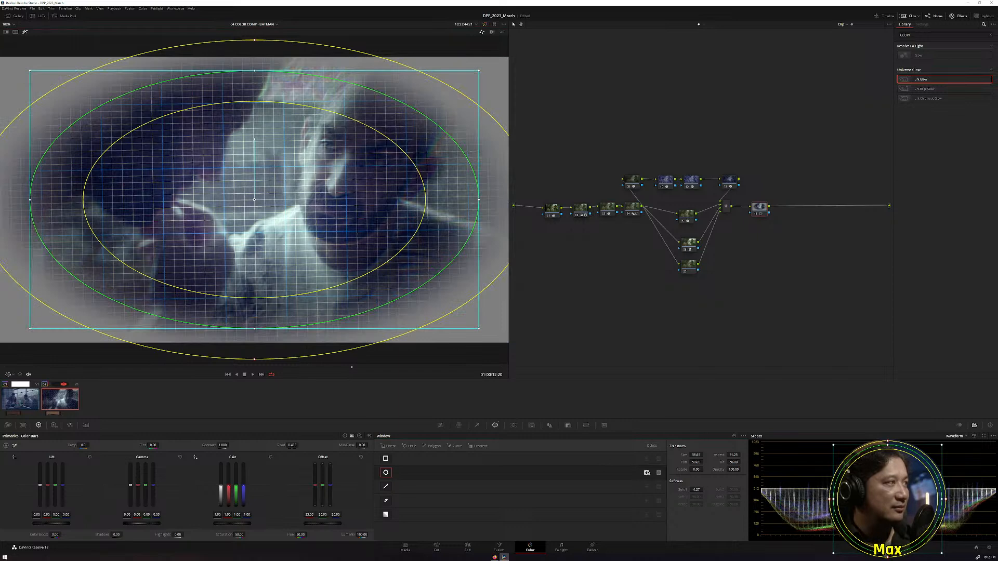
click(647, 472)
click(25, 31)
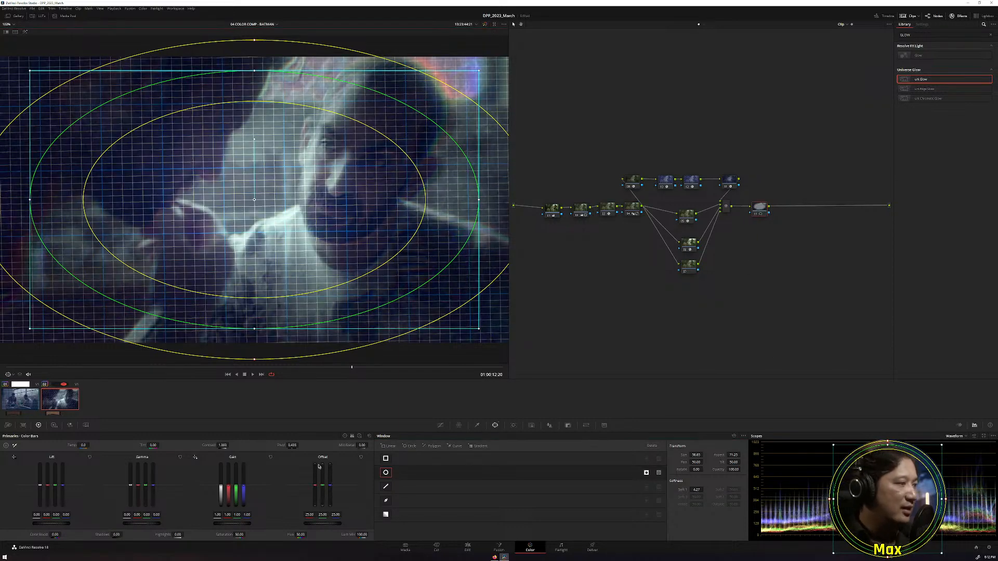
Set the vignette node's gamma to Linear.
right_click(761, 215)
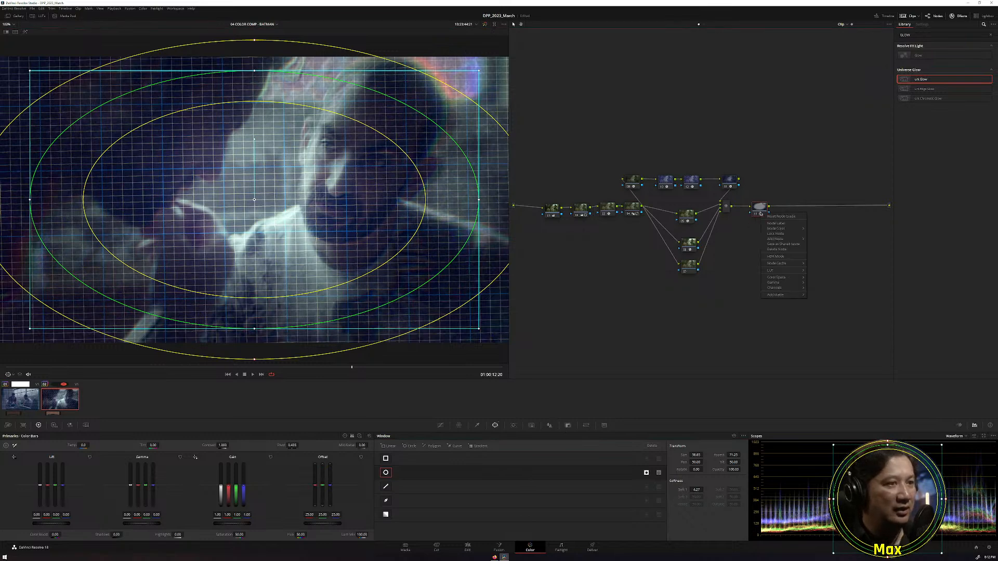
mouse_move(782, 284)
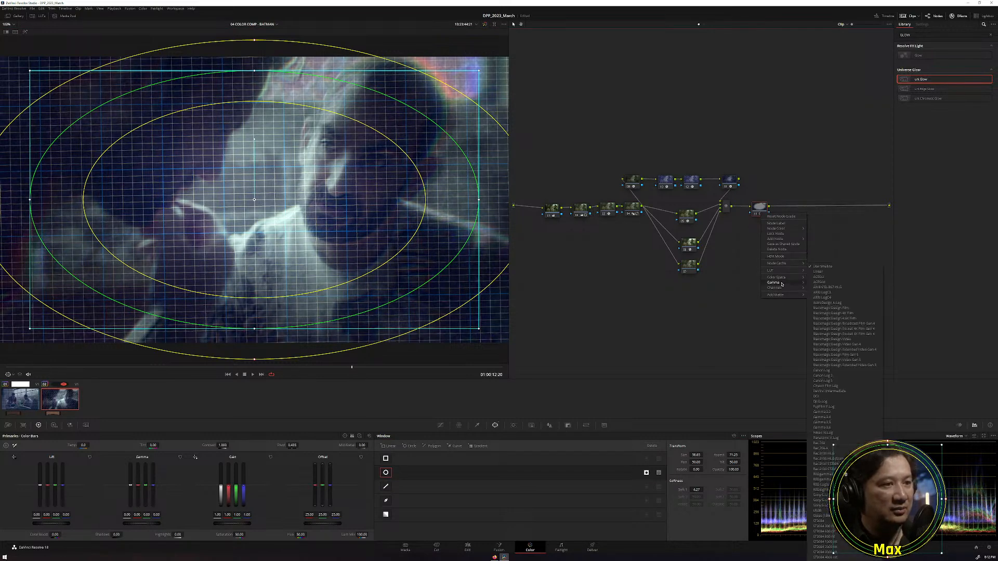
click(814, 274)
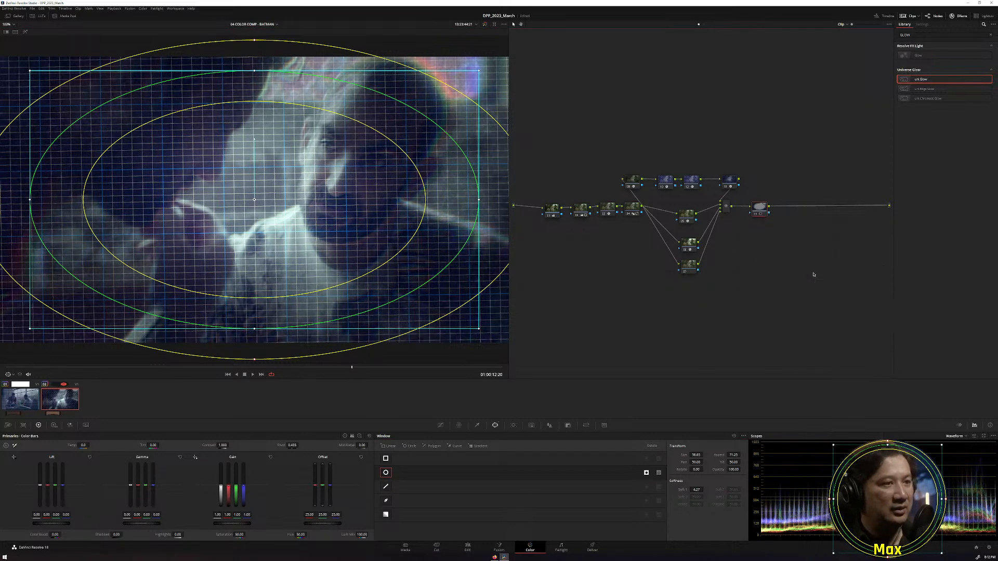
Raise the vignette node's blur radius slightly and lower its master Gain to 0.85.
click(549, 425)
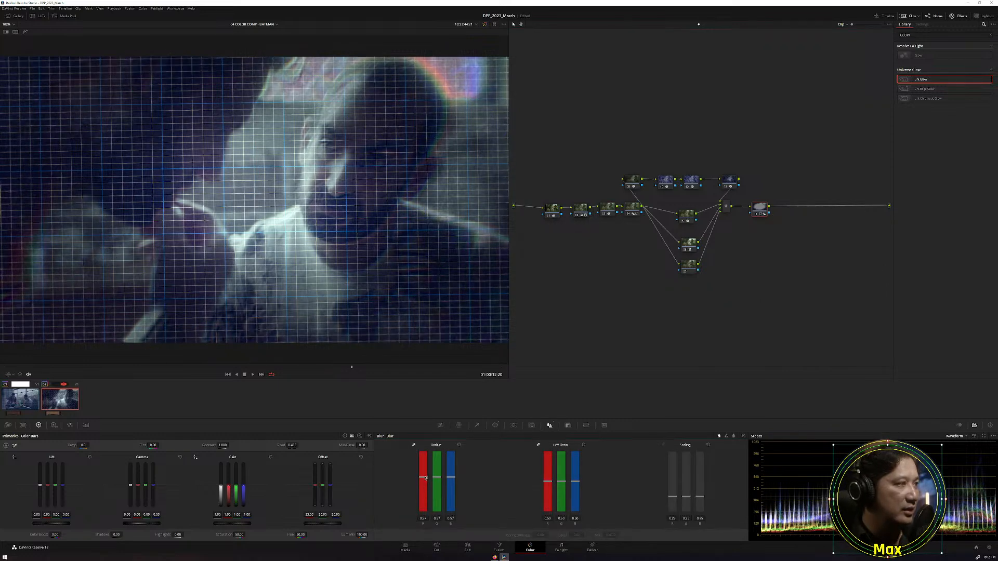
drag(424, 482, 425, 477)
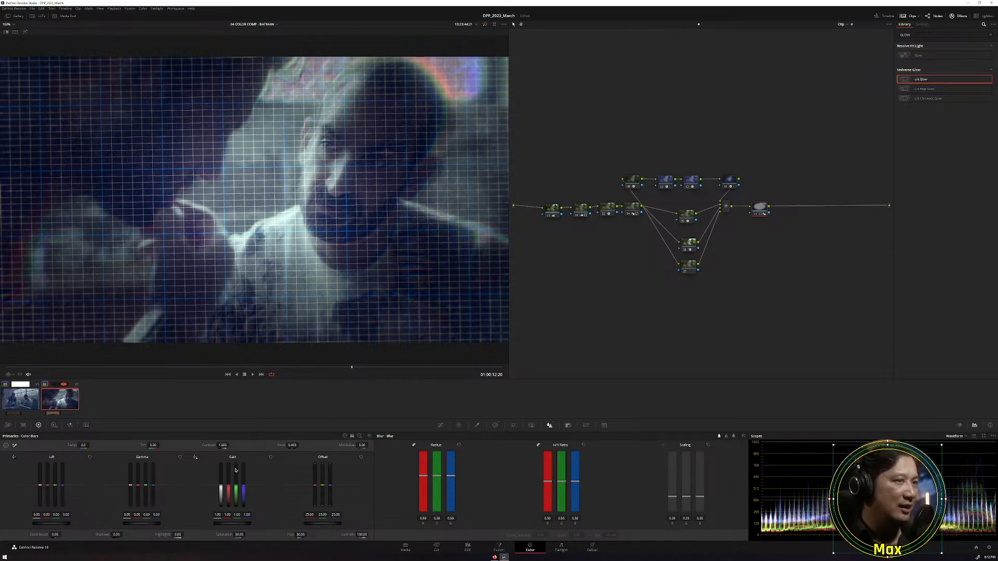
drag(231, 524, 226, 523)
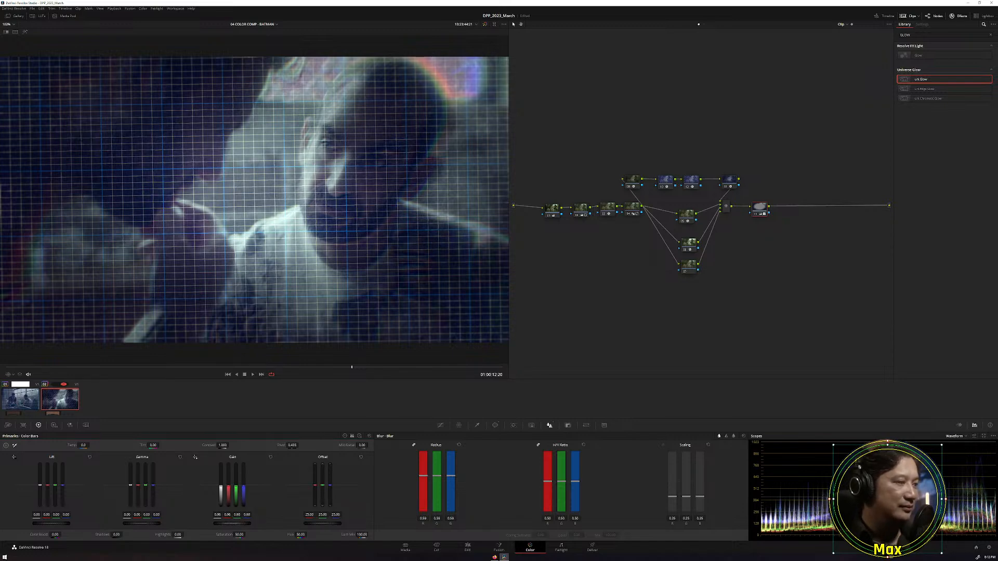
drag(231, 524, 225, 524)
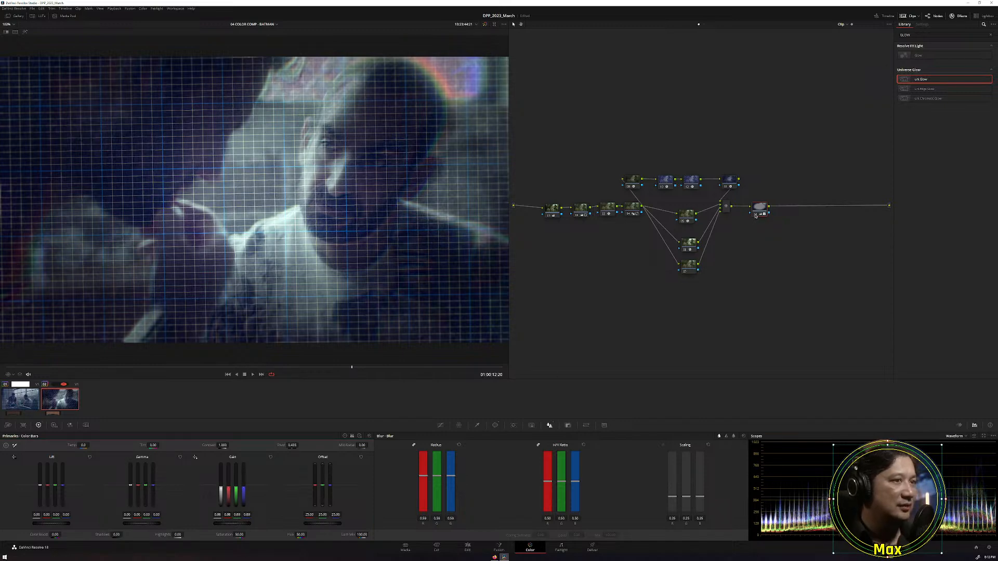
Toggle the vignette node off and on to compare the image with and without it.
click(756, 214)
click(755, 215)
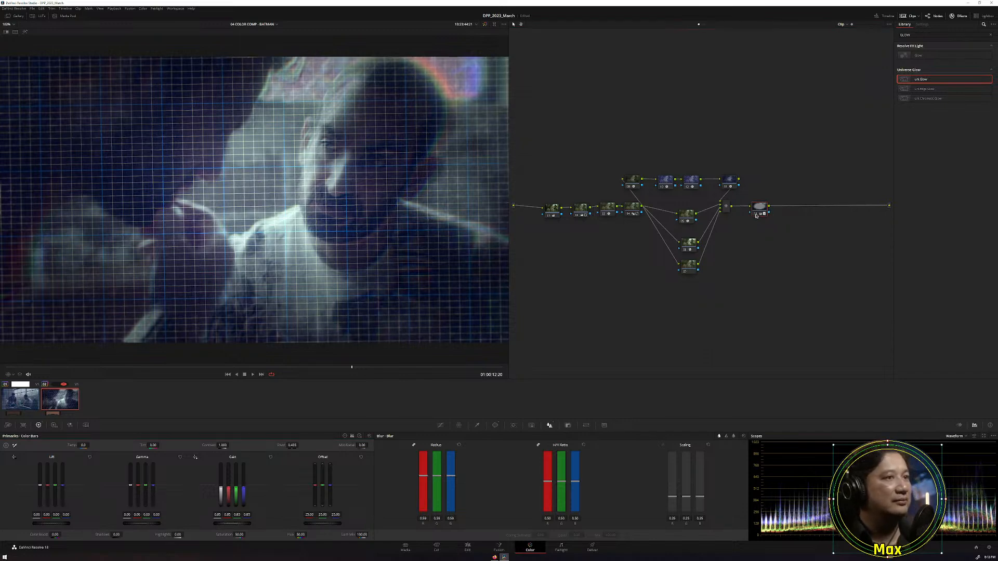
click(757, 214)
click(757, 215)
click(757, 215)
click(757, 215)
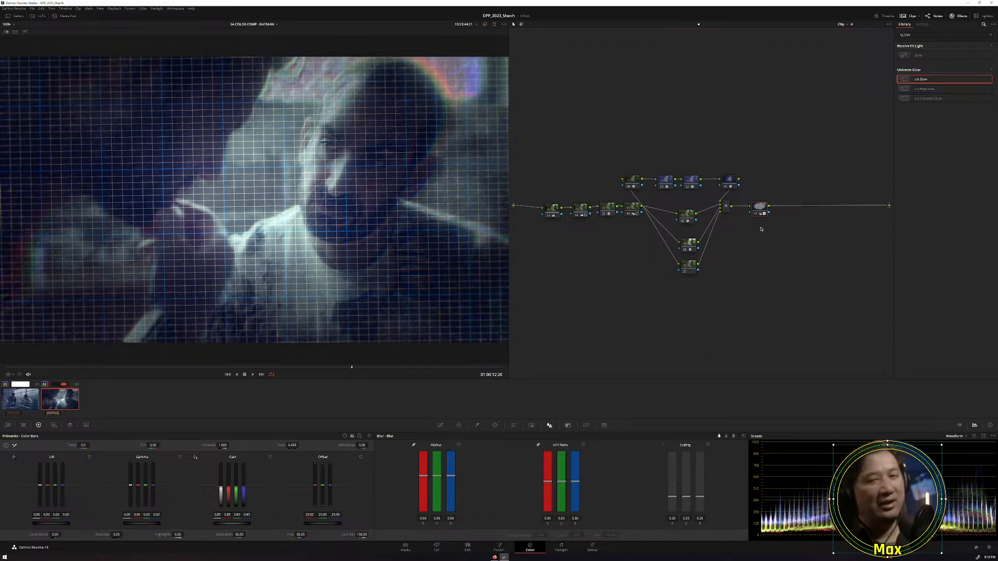
Add a serial node at the end of the tree and apply the Magic Bullet Renoiser effect to it.
key(alt+s)
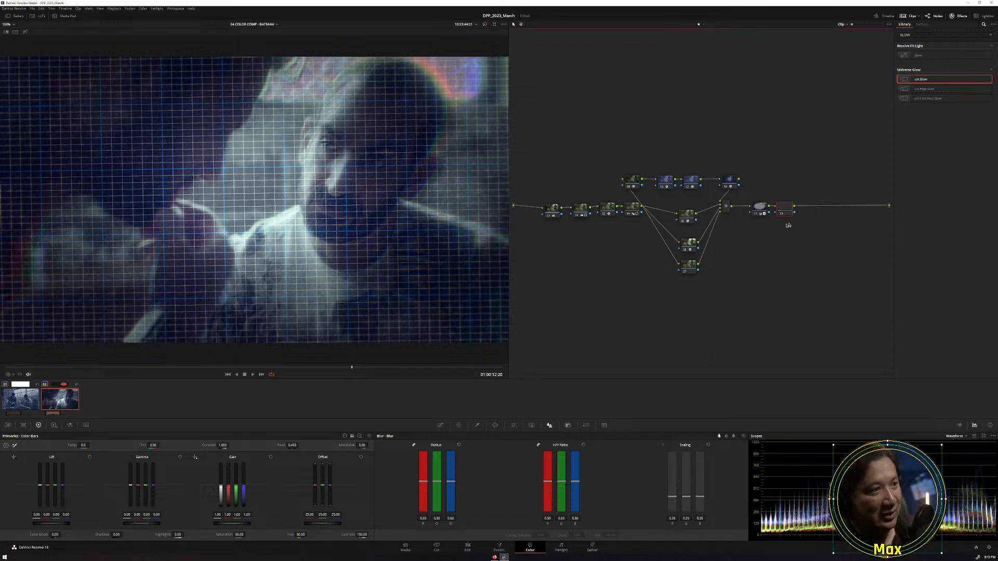
double_click(905, 34)
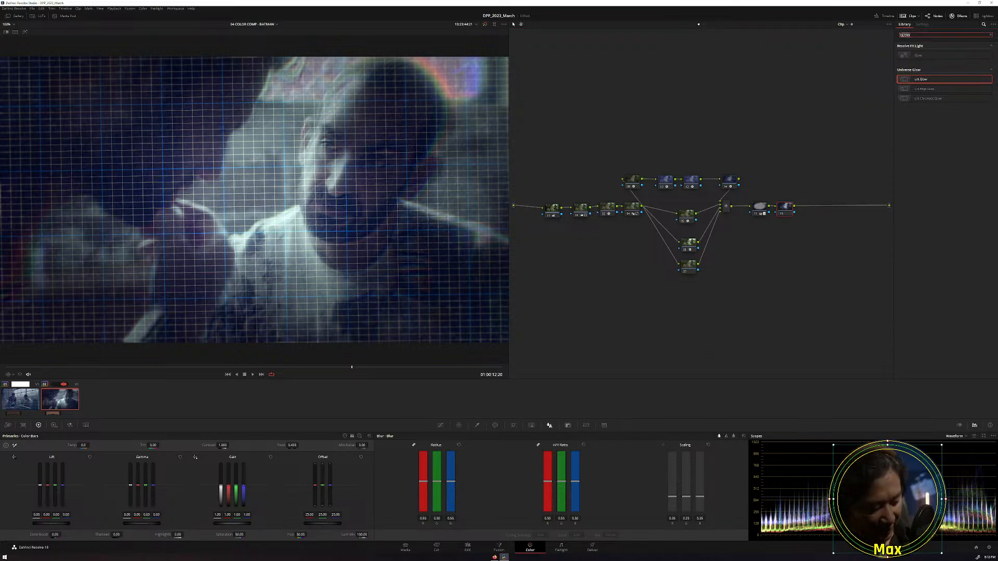
text(RENOISER)
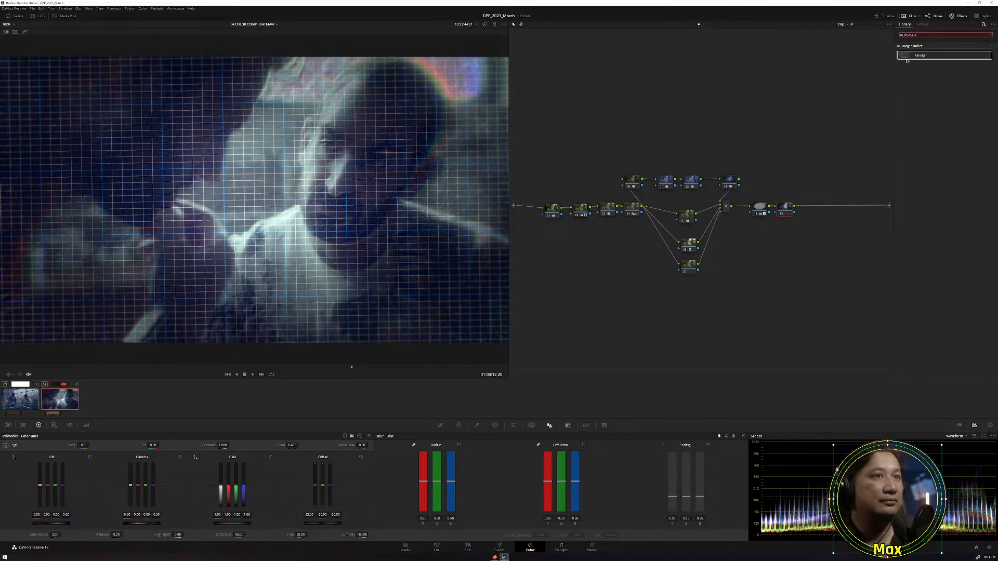
drag(917, 55, 781, 209)
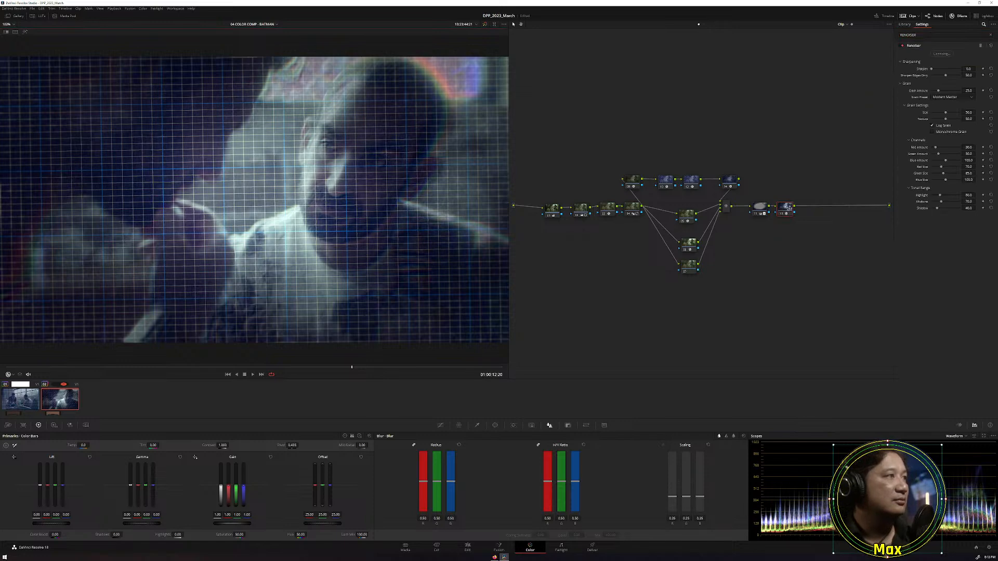
Set Renoiser's grain preset to Super 8.
click(950, 97)
scroll(946, 132, down, 3)
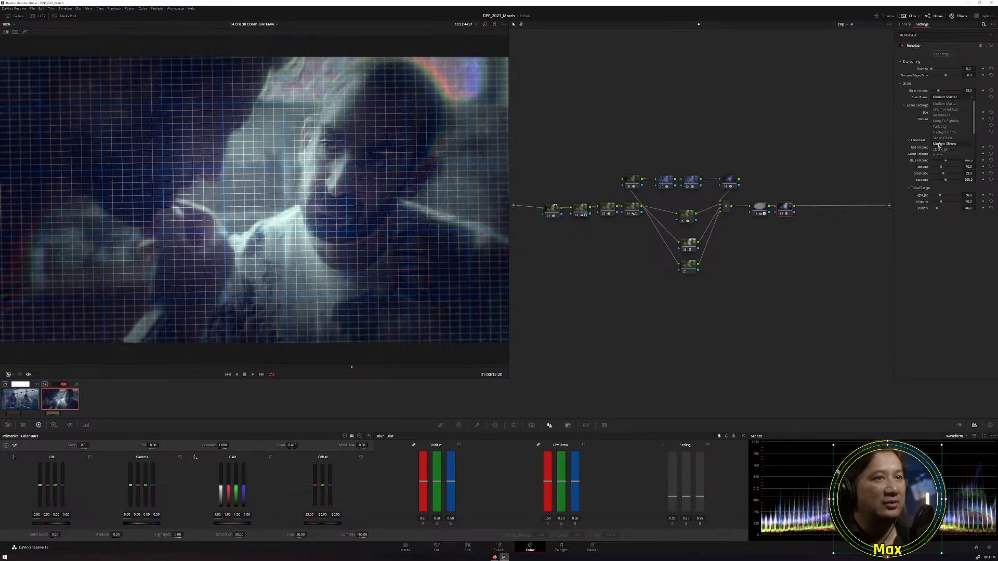
click(946, 128)
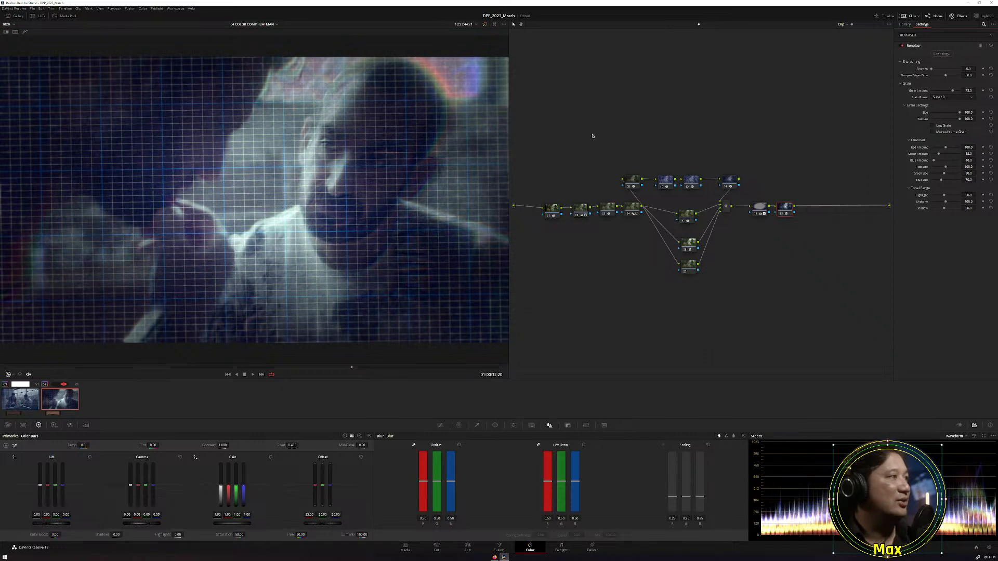
Bypass all grades and effects to compare with the original shot, and re-enable them.
click(485, 24)
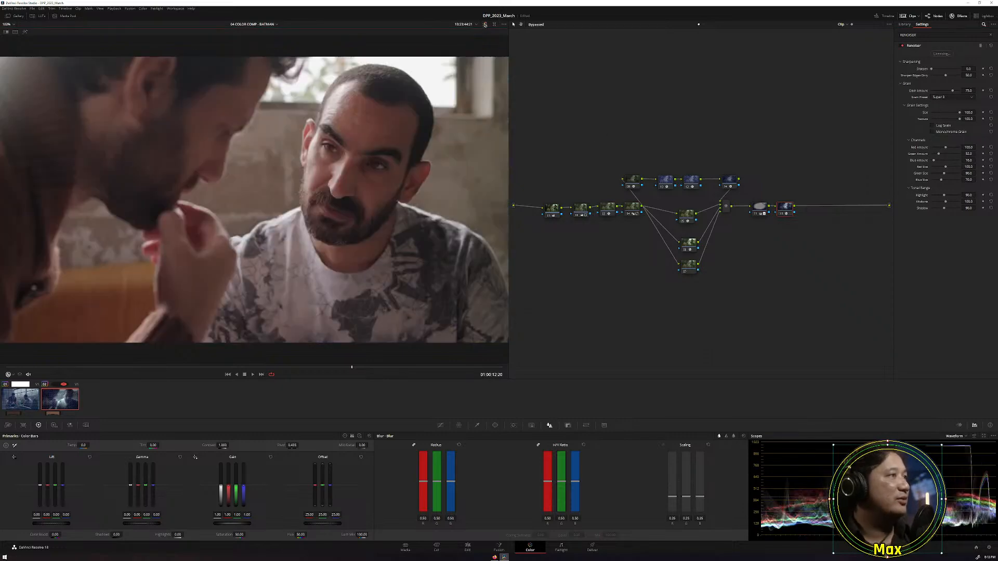
click(485, 25)
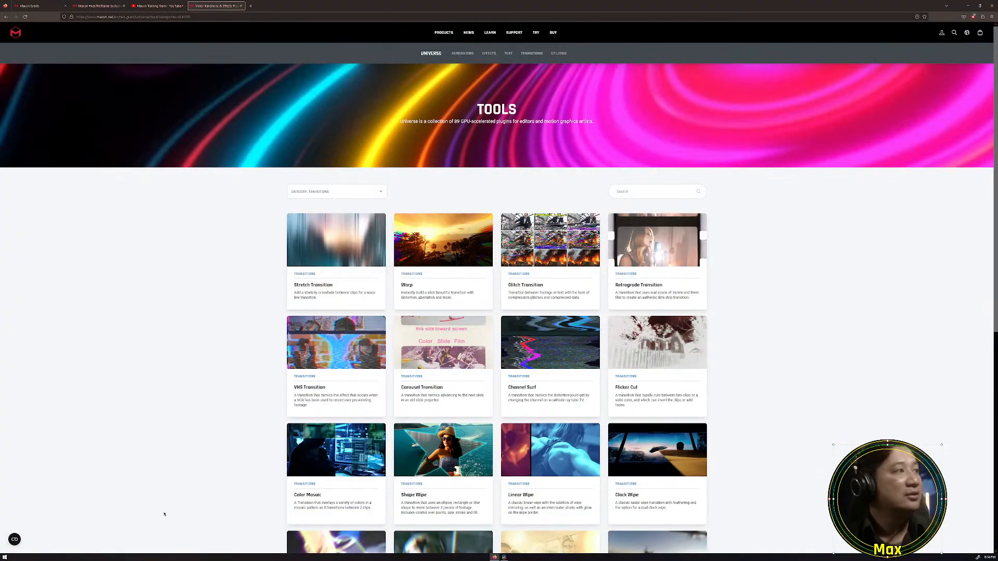
In the web browser, show the Maxon #AskTheTrainer store page and the Maxon Training Team's YouTube playlists.
click(98, 6)
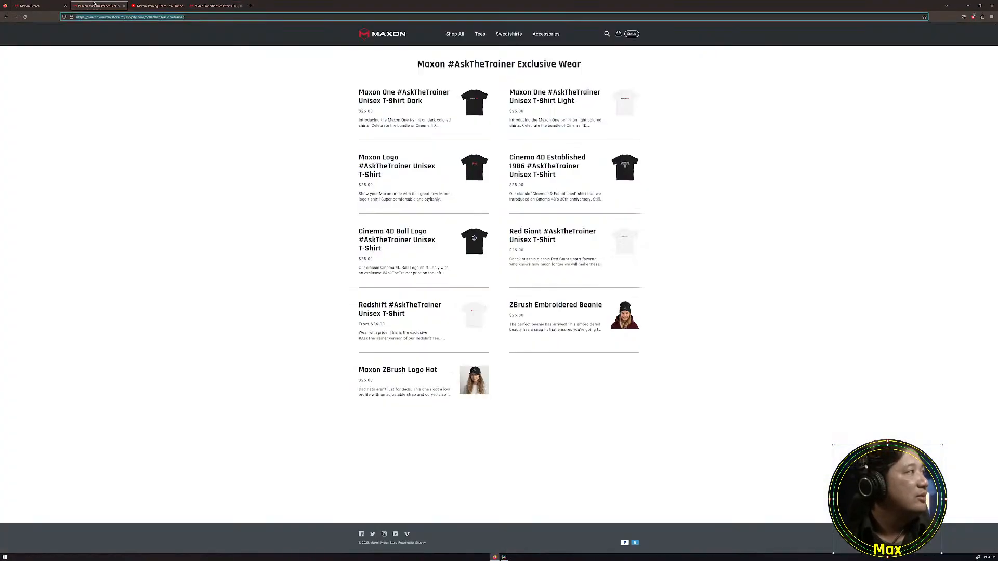
click(150, 5)
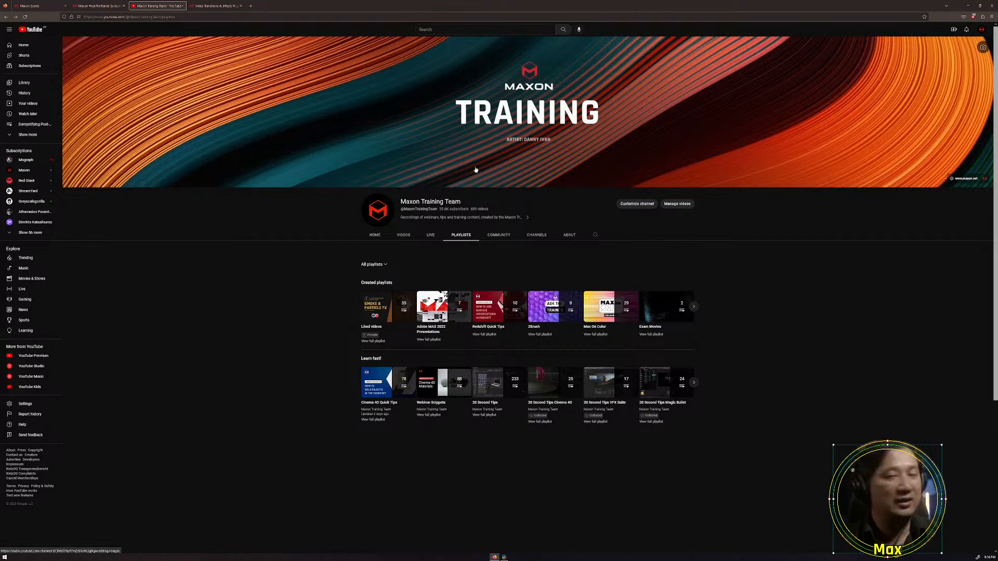